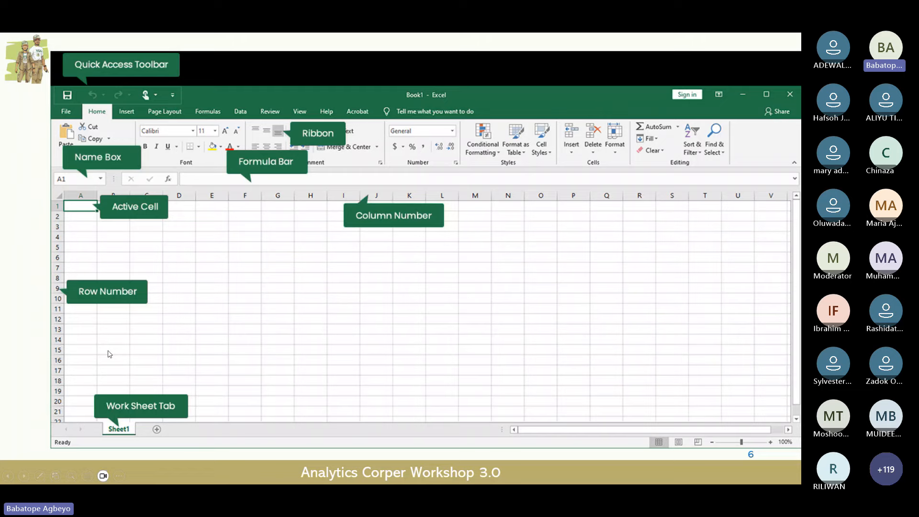
# Step: Switch to the empty Book1 workbook, return to cell A1 and select row 1
pyautogui.hotkey('alt', 'Tab')
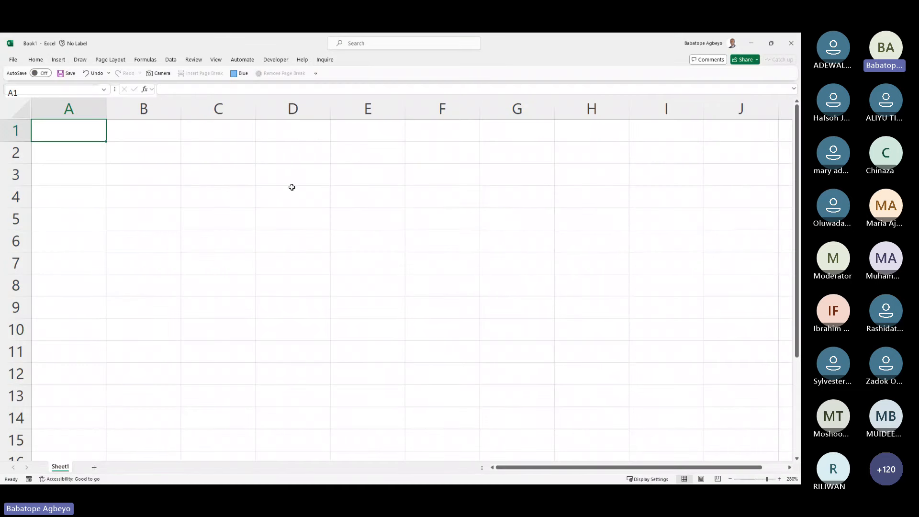
pyautogui.click(71, 158)
pyautogui.press('Right')
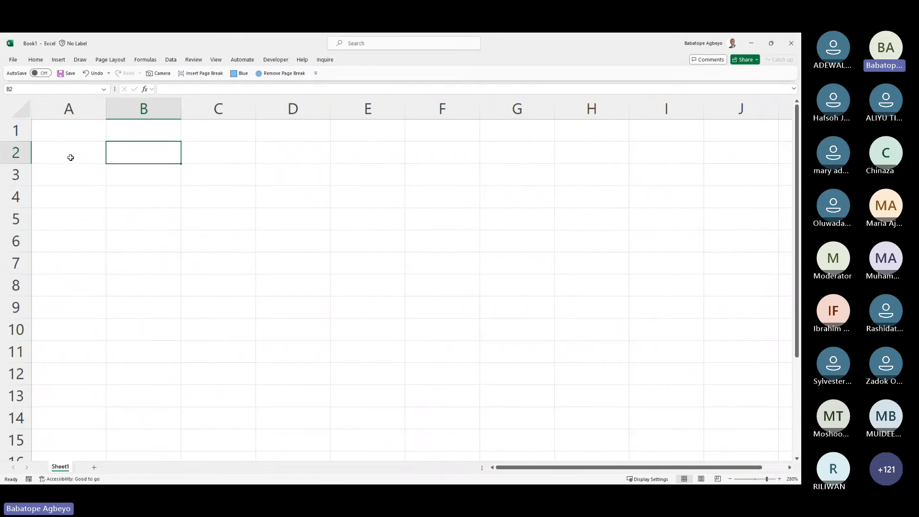
pyautogui.hotkey('ctrl', 'Home')
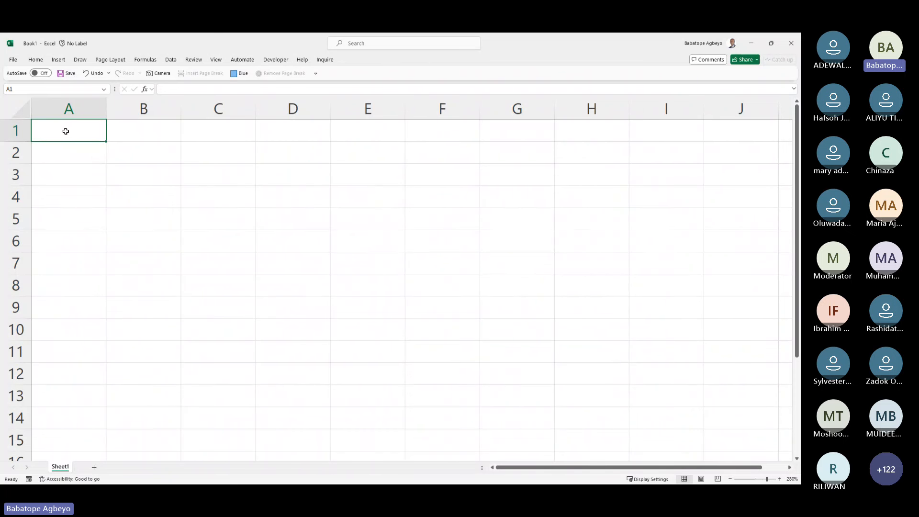
pyautogui.hotkey('shift', 'space')
pyautogui.click(79, 110)
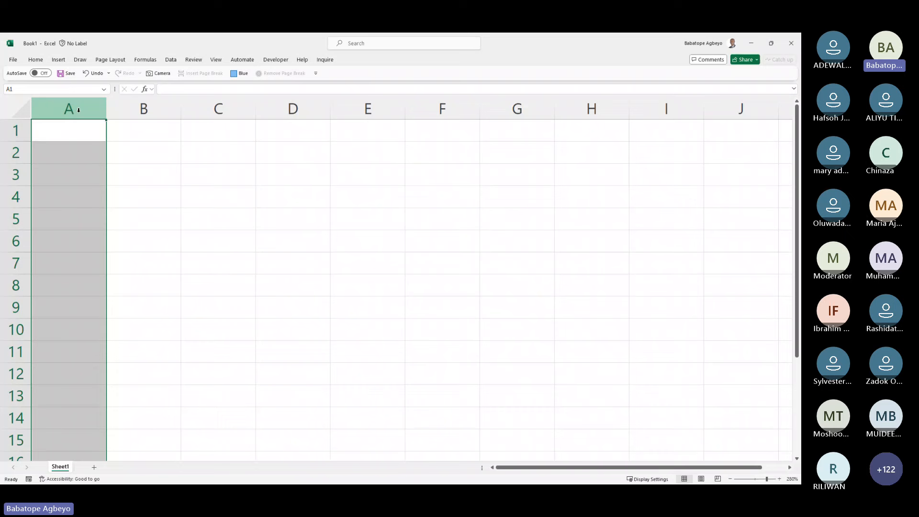
pyautogui.moveTo(78, 111); pyautogui.dragTo(281, 121)
pyautogui.moveTo(17, 130); pyautogui.dragTo(17, 270)
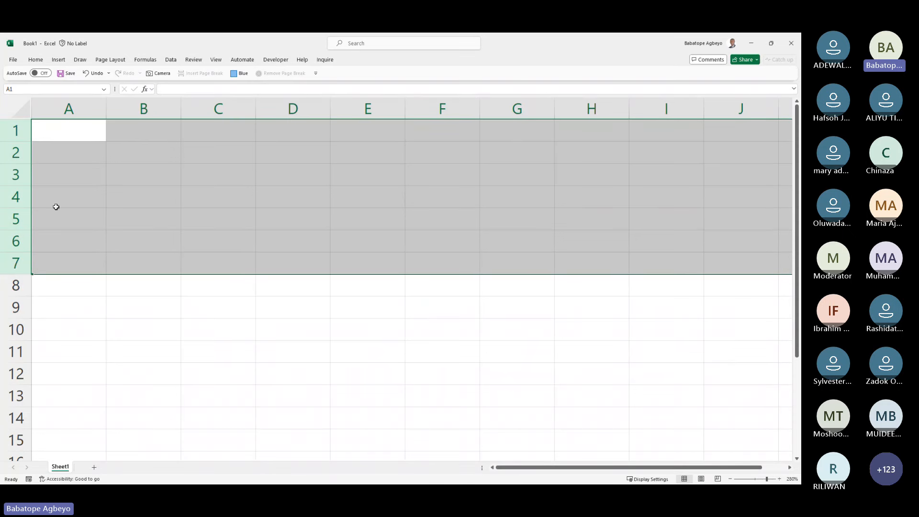
pyautogui.moveTo(72, 107); pyautogui.dragTo(260, 109)
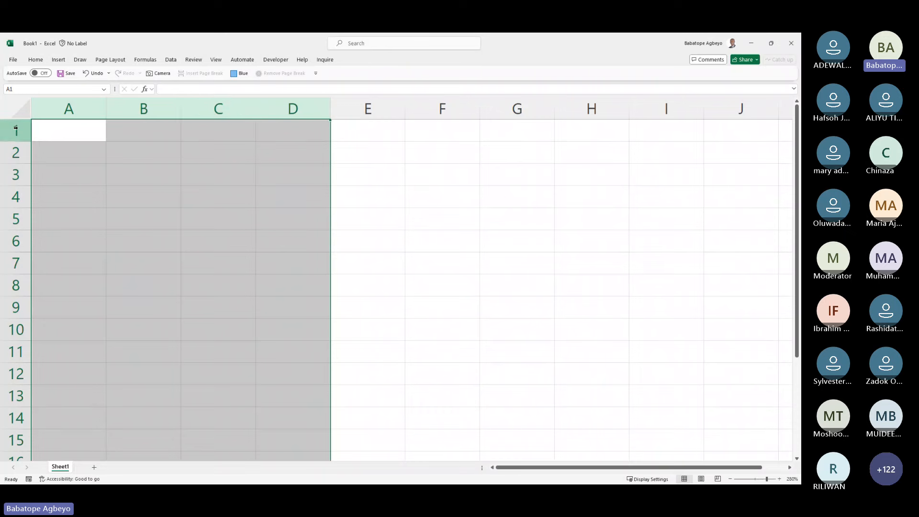
pyautogui.moveTo(15, 129); pyautogui.dragTo(18, 152)
pyautogui.click(87, 130)
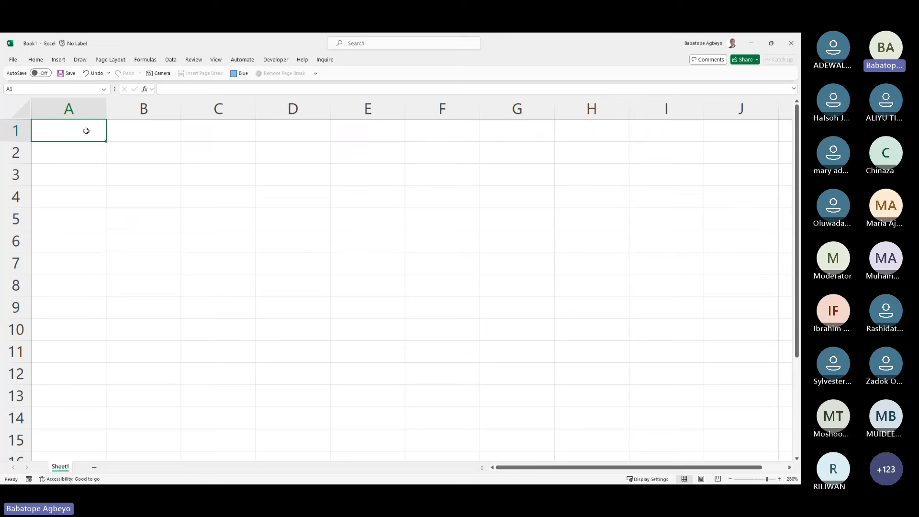
pyautogui.hotkey('ctrl', 'Down')
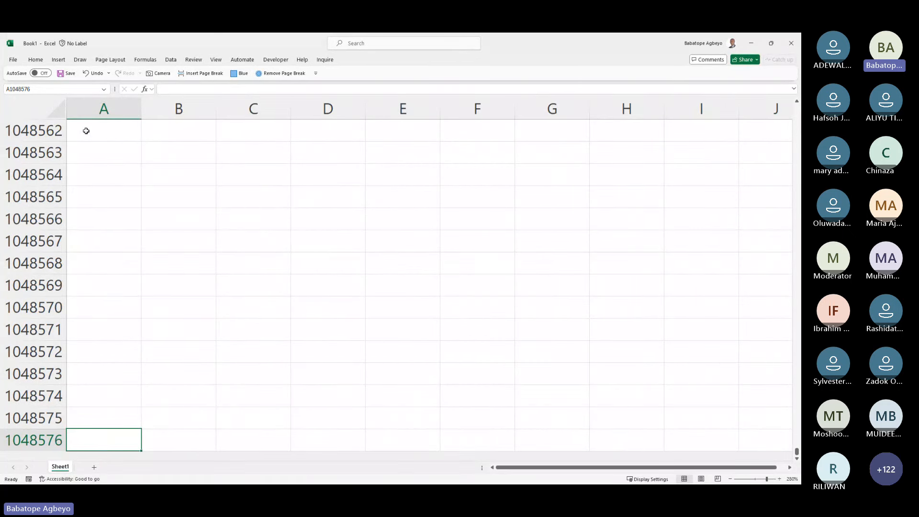
pyautogui.hotkey('ctrl', 'Up')
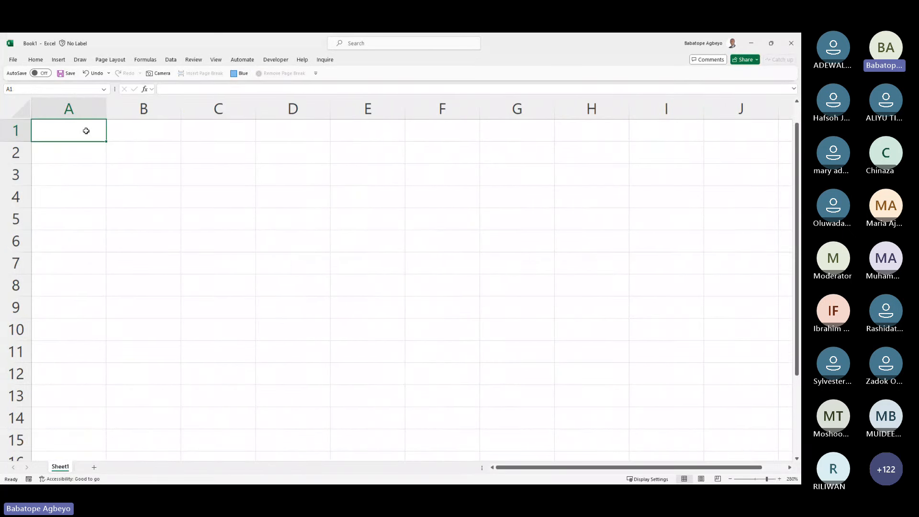
# Step: Enter =ROWS(A:A) in B1 and apply Comma Style so it shows 1,048,576.00
pyautogui.press('Right')
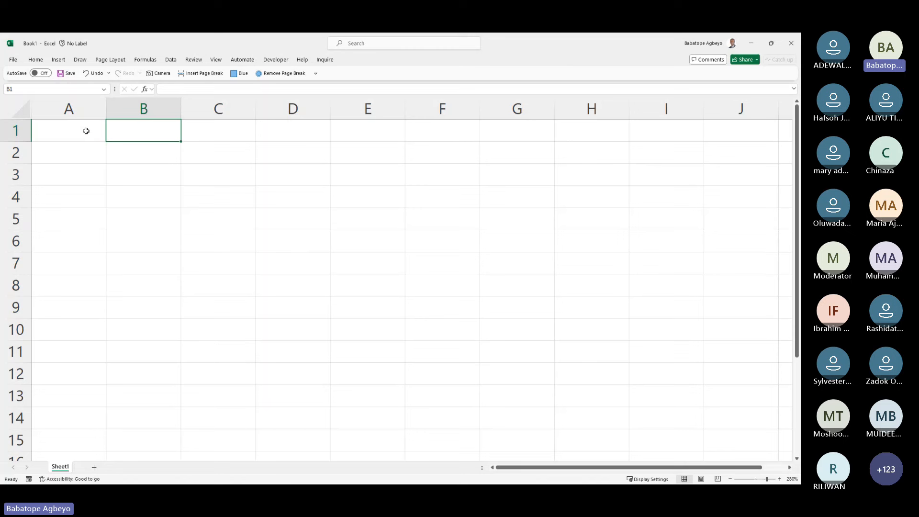
pyautogui.write('=rows')
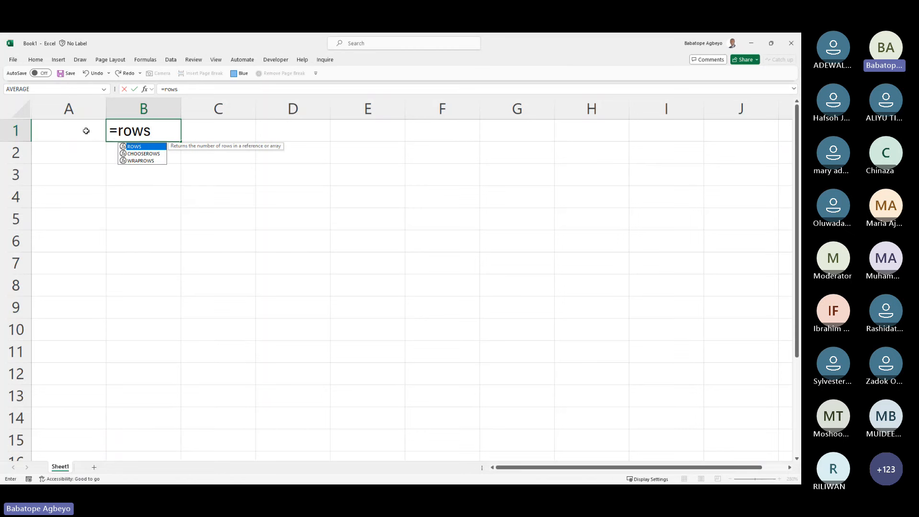
pyautogui.press('Tab')
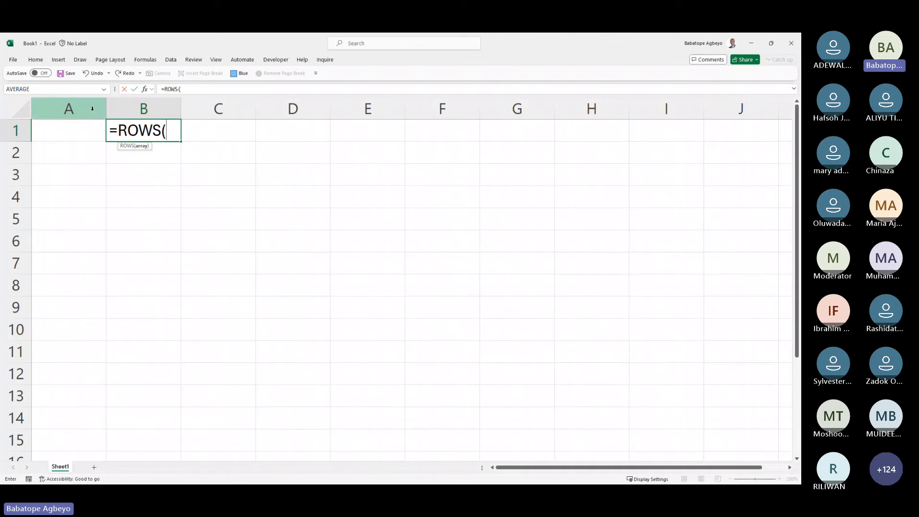
pyautogui.click(93, 109)
pyautogui.press('Return')
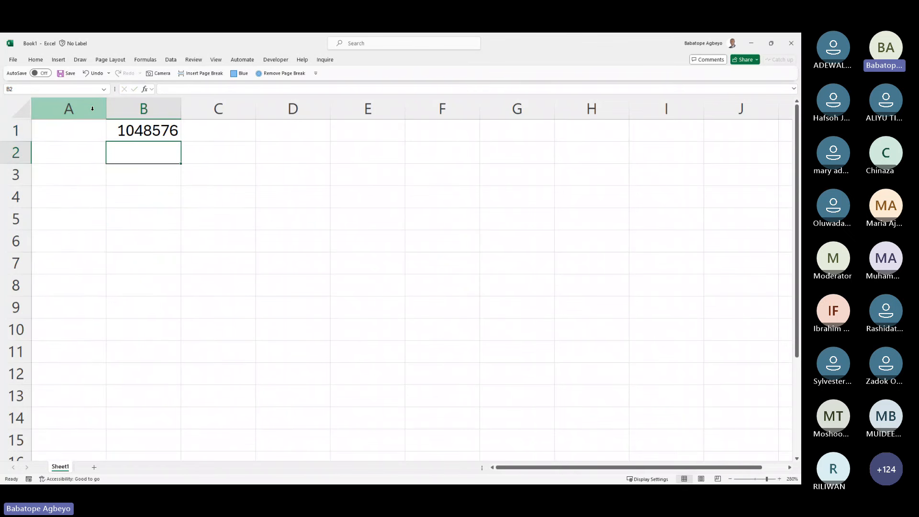
pyautogui.press('Up')
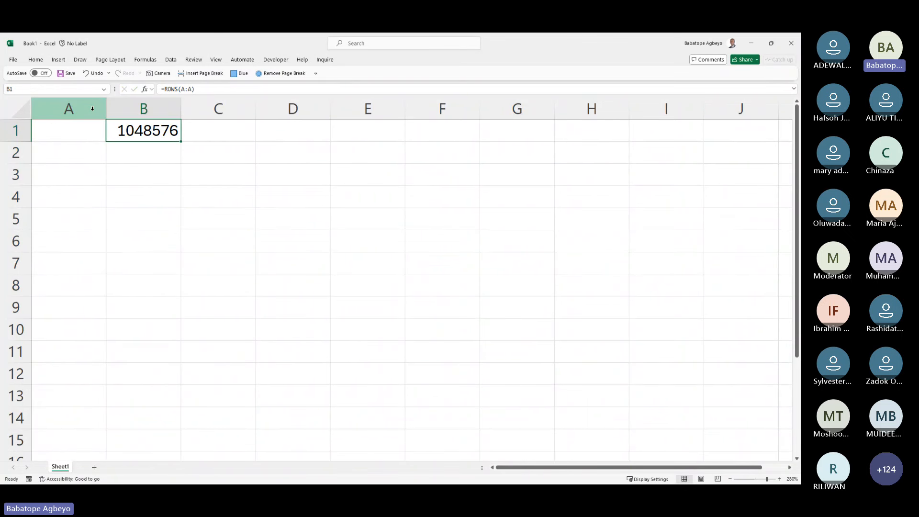
pyautogui.hotkey('ctrl', 'shift', '1')
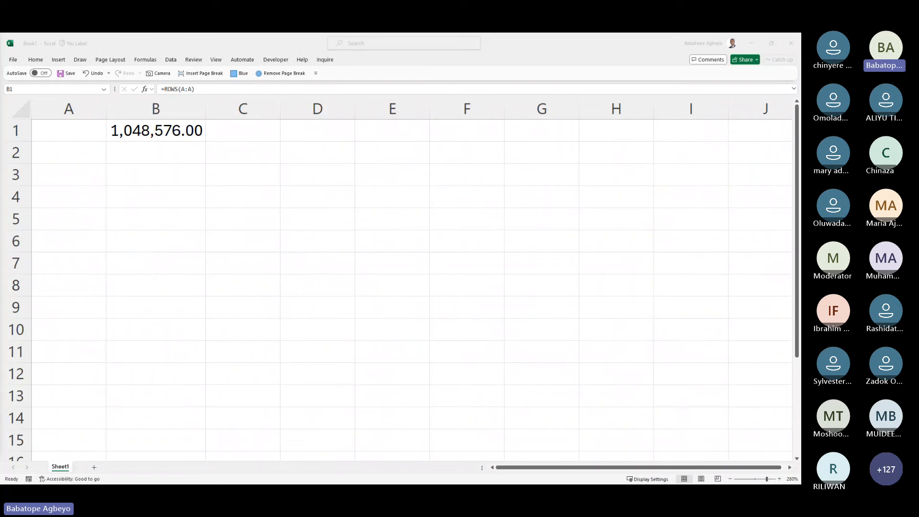
# Step: Enter a first COLUMNS formula in B3 using column A as its argument
pyautogui.hotkey('alt', 'Tab')
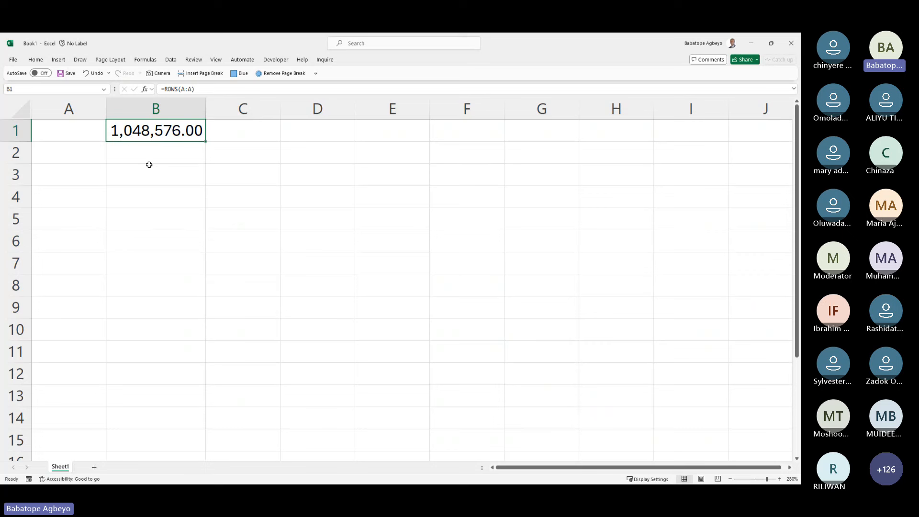
pyautogui.doubleClick(158, 131)
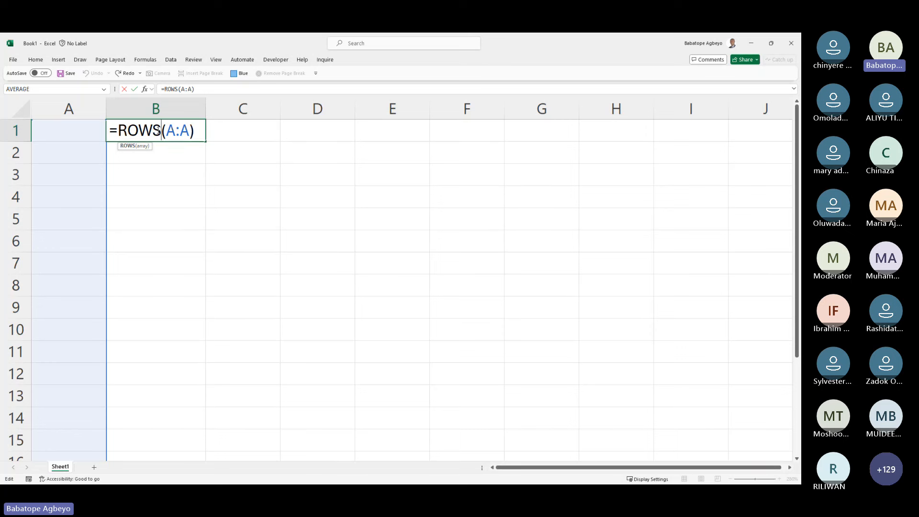
pyautogui.press('Return')
pyautogui.press('Return')
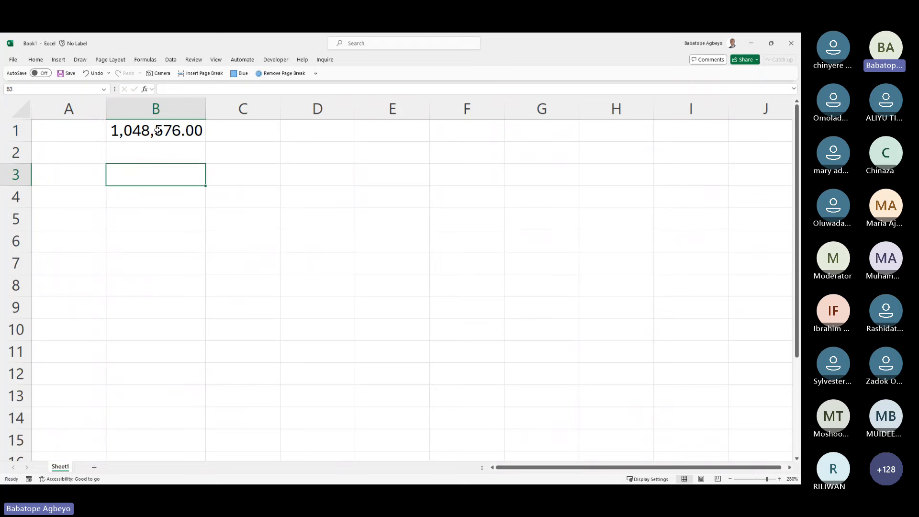
pyautogui.write('=colu')
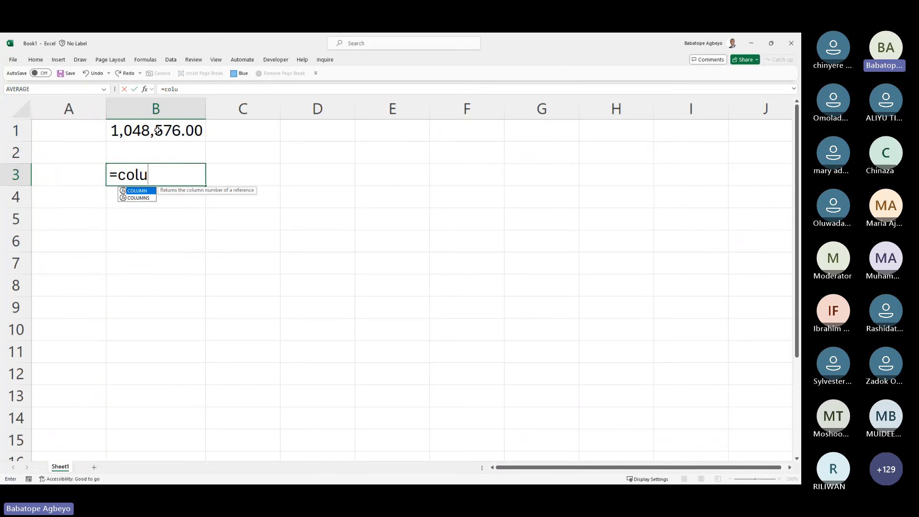
pyautogui.press('Down')
pyautogui.press('Tab')
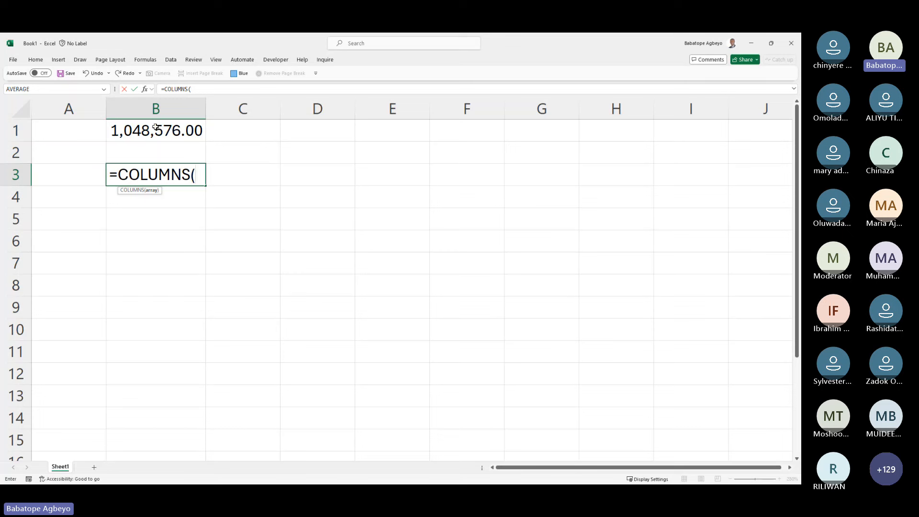
pyautogui.click(70, 107)
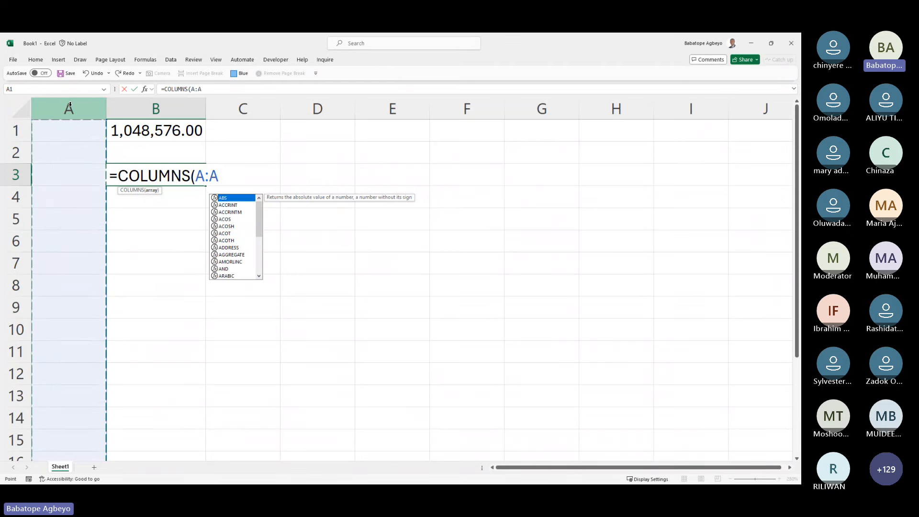
pyautogui.press('Return')
pyautogui.press('Up')
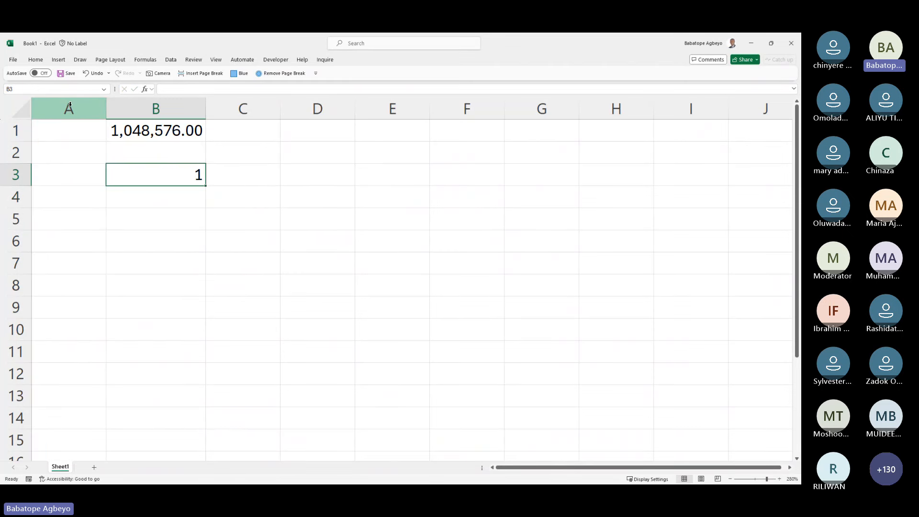
# Step: Replace B3 with =COLUMNS(5:5) in Comma Style, showing 16,384.00, then return to B1
pyautogui.write('=co')
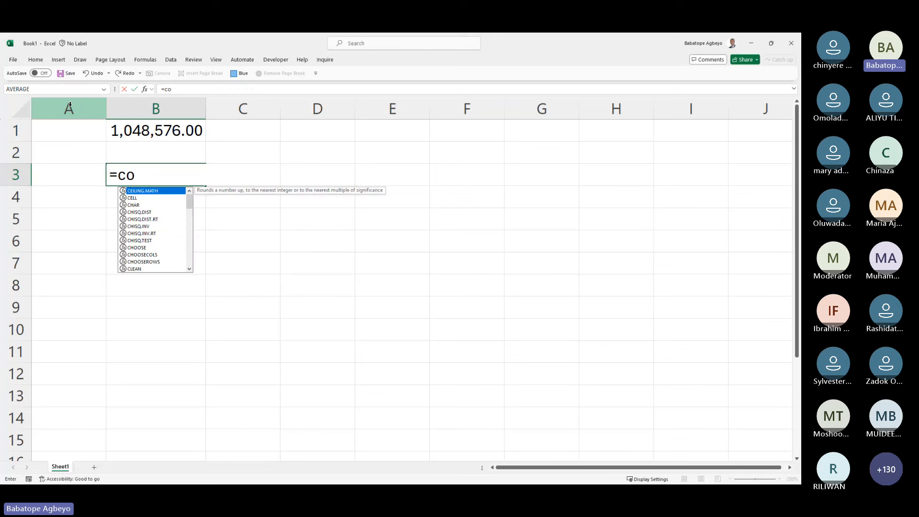
pyautogui.write('ul')
pyautogui.press('Down')
pyautogui.press('Down')
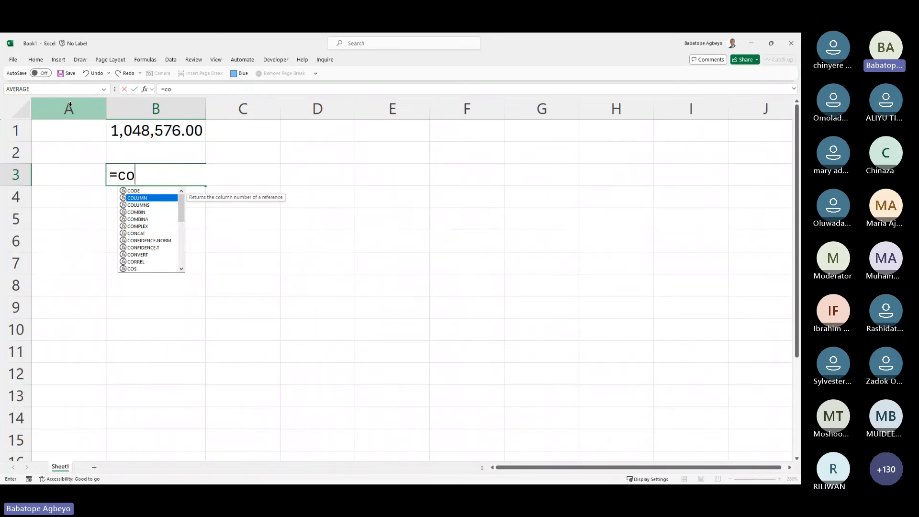
pyautogui.press('Tab')
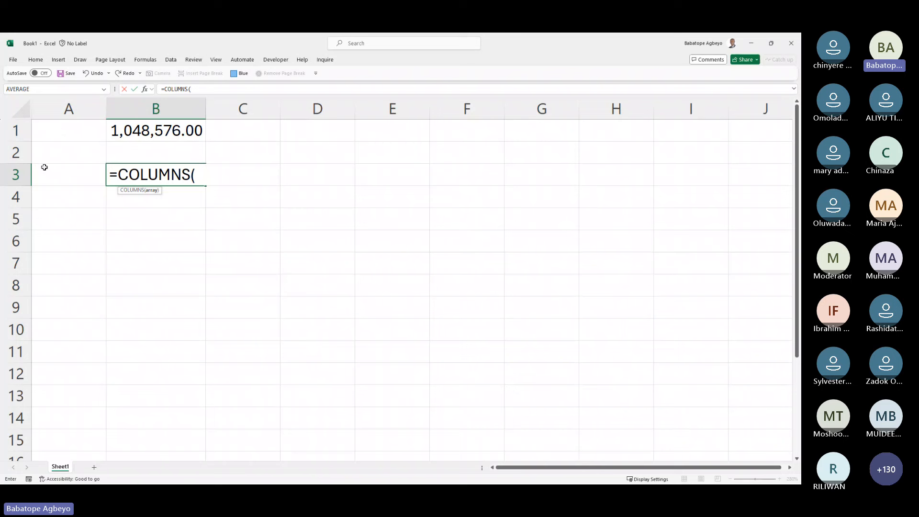
pyautogui.click(21, 218)
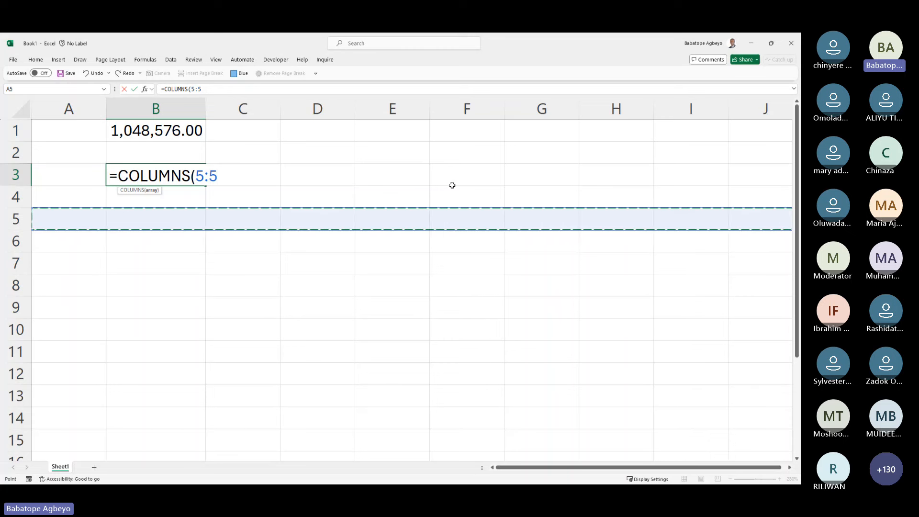
pyautogui.hotkey('ctrl', 'Return')
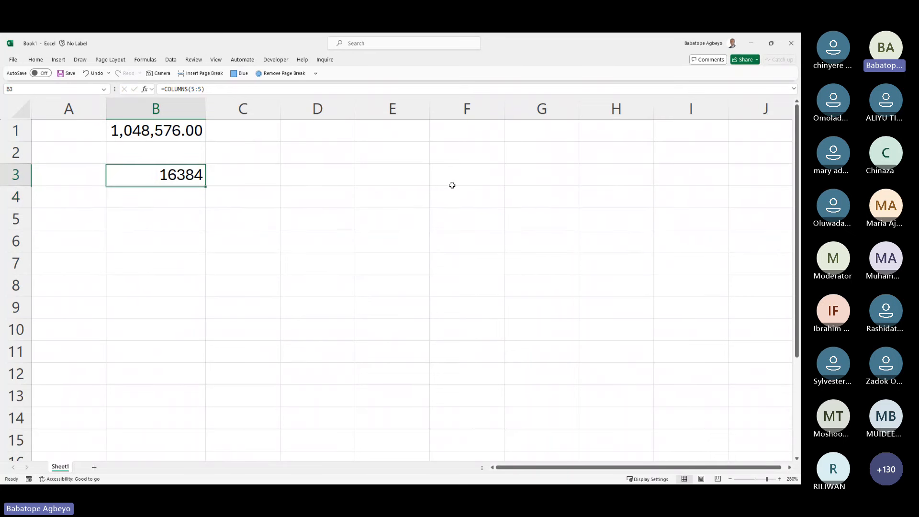
pyautogui.hotkey('ctrl', 'shift', '1')
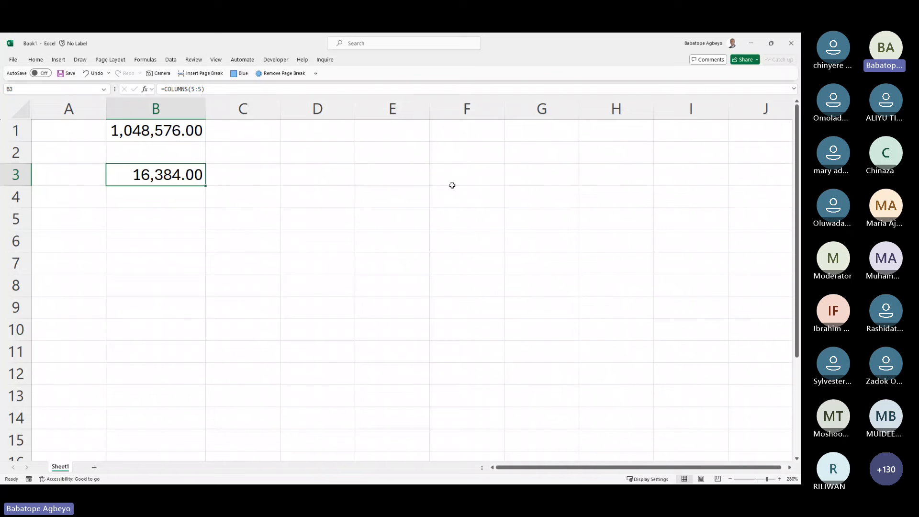
pyautogui.press('Up')
pyautogui.press('Up')
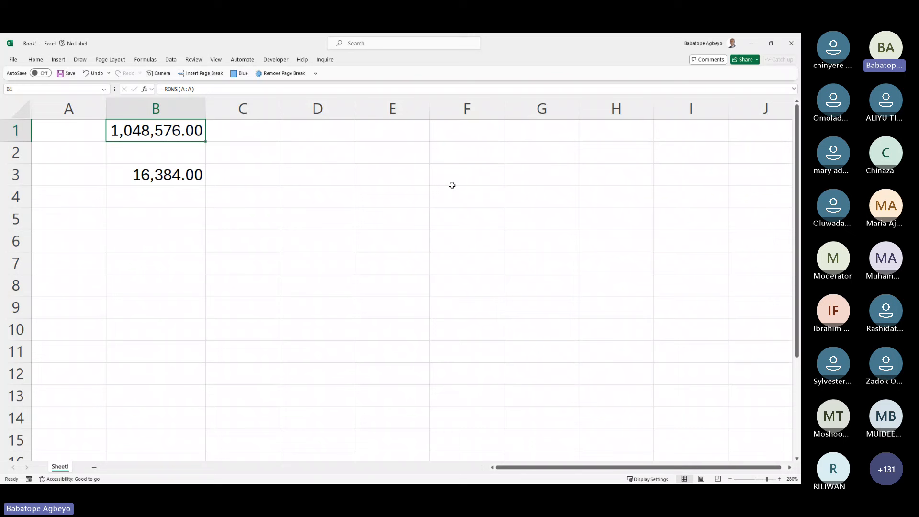
# Step: Create new blank workbooks, then return to Book1's sheet with the Home tab showing
pyautogui.click(13, 60)
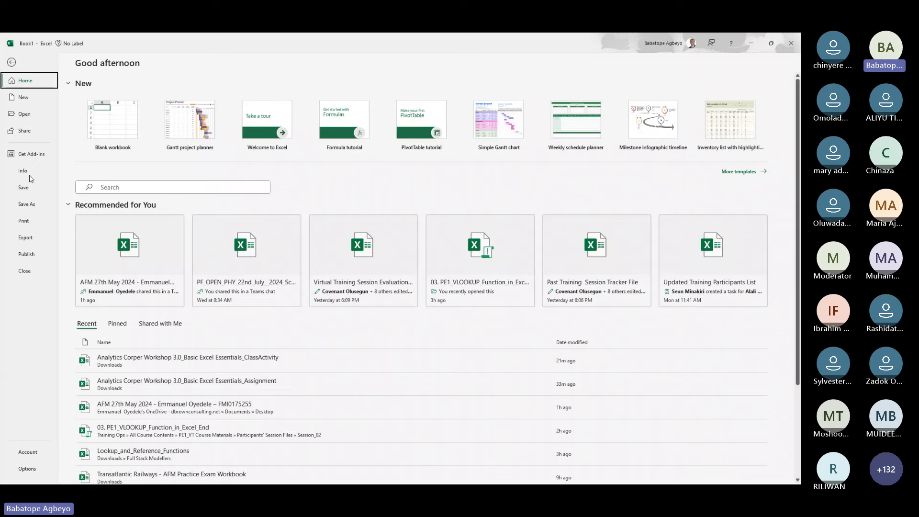
pyautogui.click(107, 134)
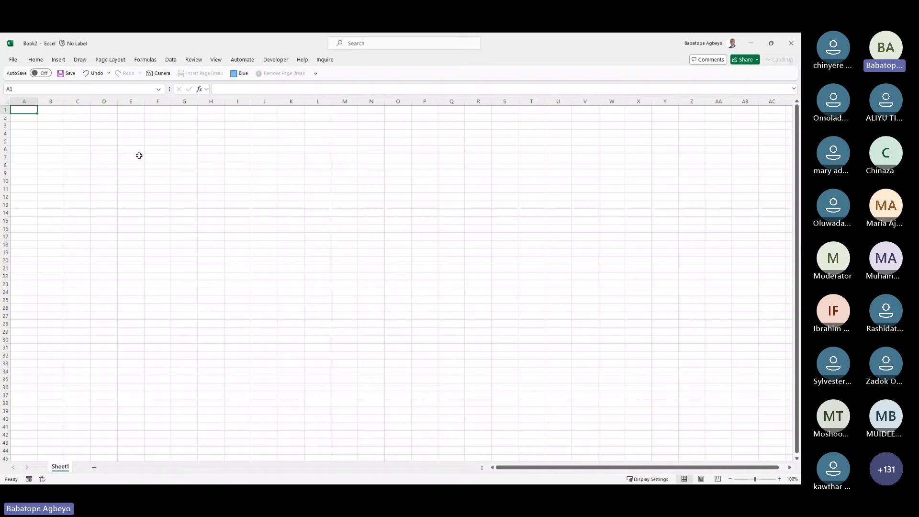
pyautogui.hotkey('ctrl', 'n')
pyautogui.hotkey('alt', 'Tab')
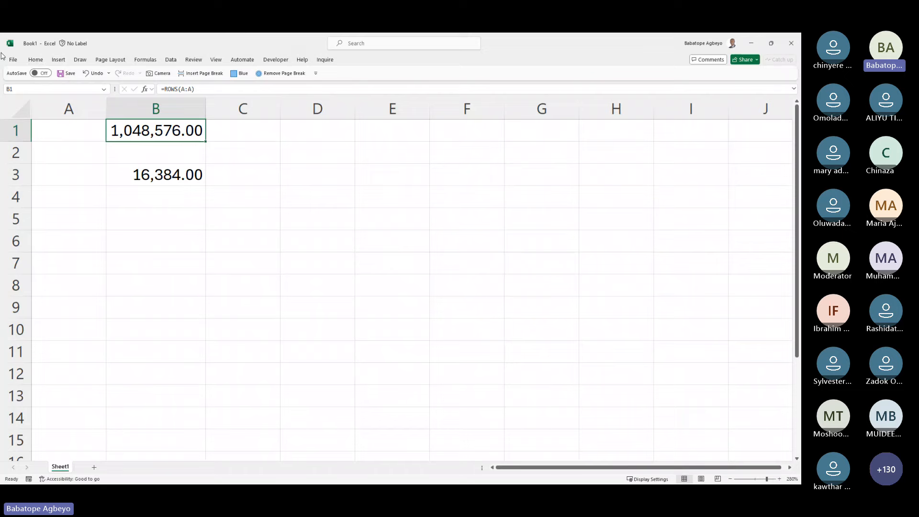
pyautogui.click(16, 61)
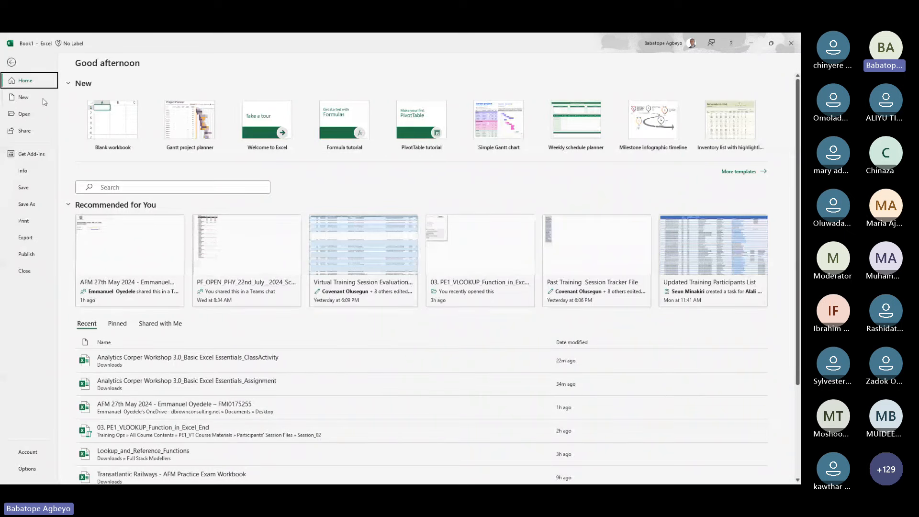
pyautogui.click(12, 62)
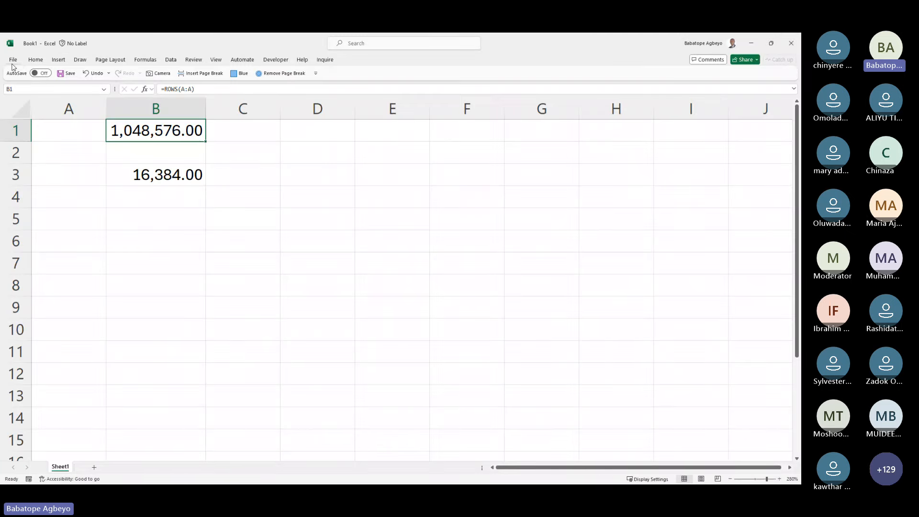
pyautogui.click(35, 59)
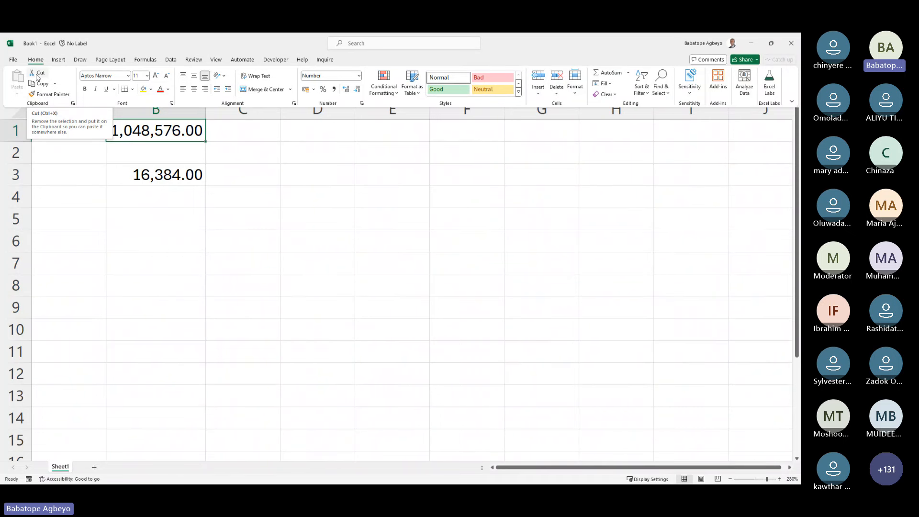
# Step: Move B3's value into B7, then undo the move
pyautogui.click(144, 167)
pyautogui.click(169, 177)
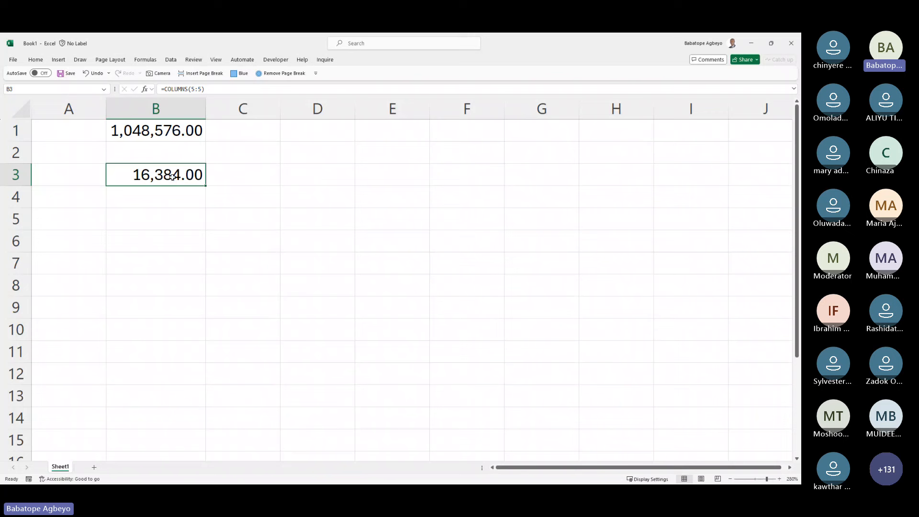
pyautogui.hotkey('ctrl', 'c')
pyautogui.press('Down')
pyautogui.press('Down')
pyautogui.press('Down')
pyautogui.press('Down')
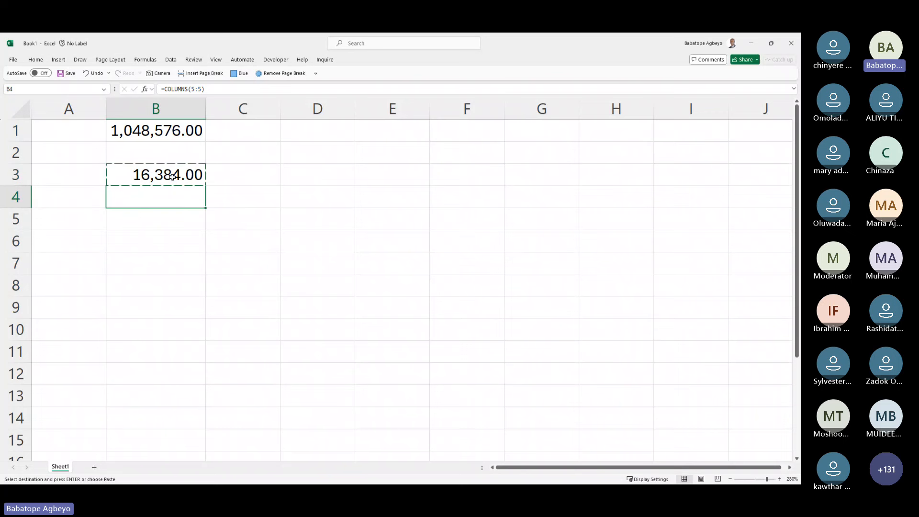
pyautogui.hotkey('ctrl', 'v')
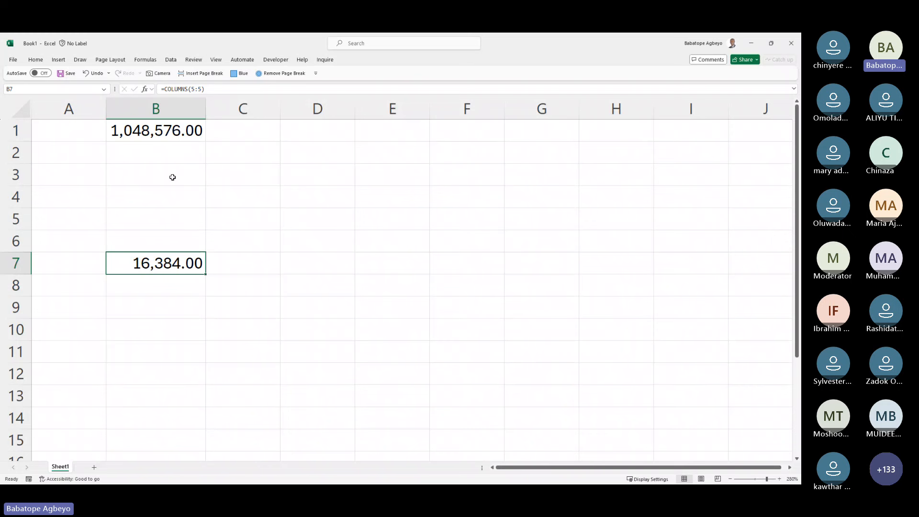
pyautogui.press('Up')
pyautogui.press('Up')
pyautogui.hotkey('ctrl', 'z')
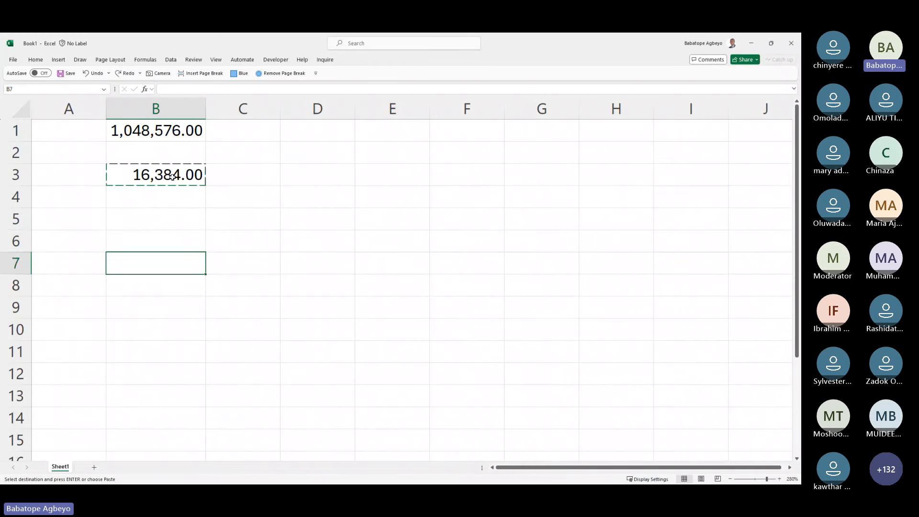
pyautogui.press('Up')
pyautogui.press('Up')
pyautogui.press('Up')
pyautogui.press('Up')
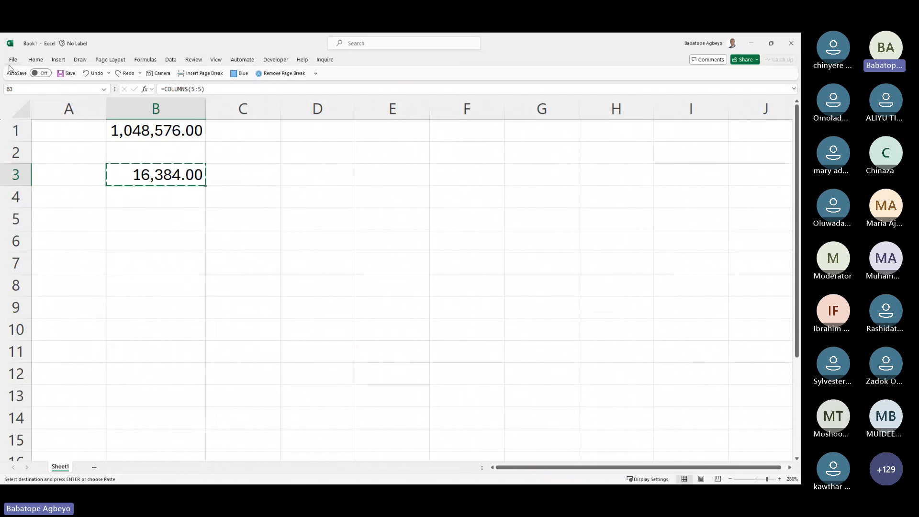
# Step: Move the value from B3 to B6, then cut it back into B3
pyautogui.click(35, 60)
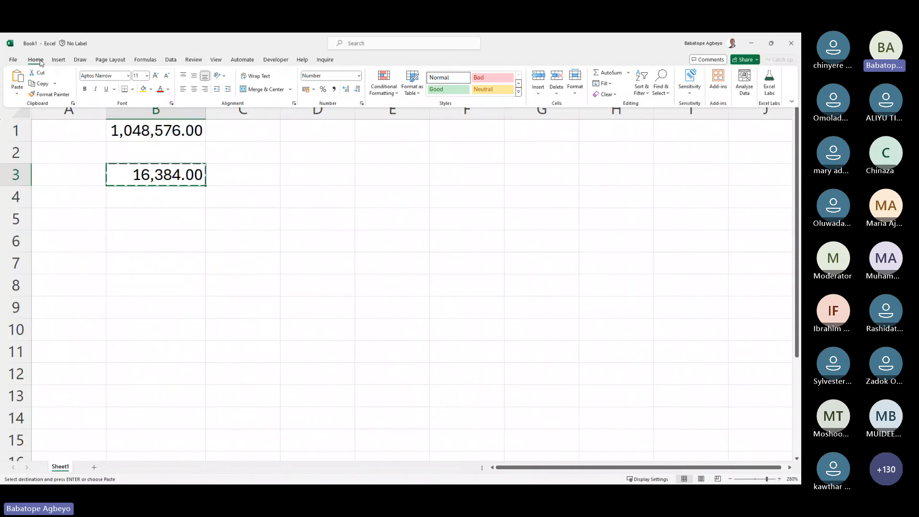
pyautogui.click(166, 243)
pyautogui.click(166, 242)
pyautogui.hotkey('ctrl', 'v')
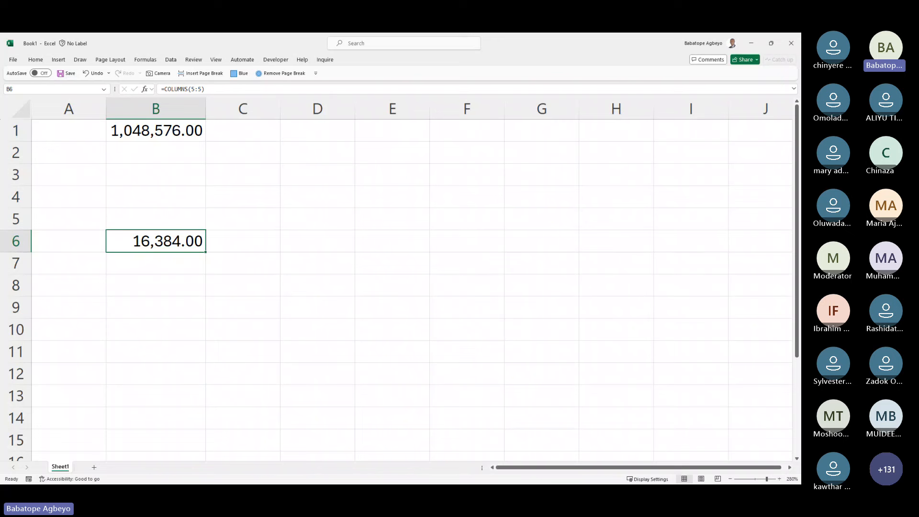
pyautogui.hotkey('ctrl', 'x')
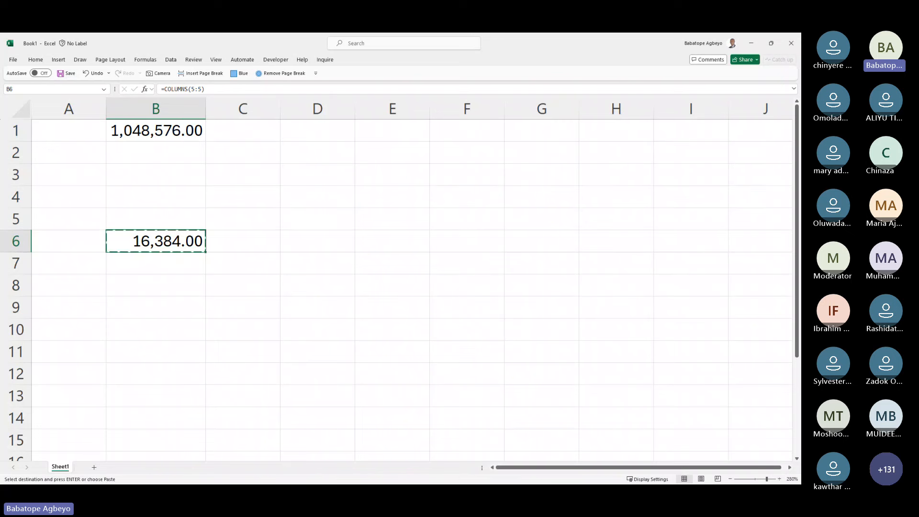
pyautogui.press('Up')
pyautogui.press('Up')
pyautogui.press('Up')
pyautogui.hotkey('ctrl', 'v')
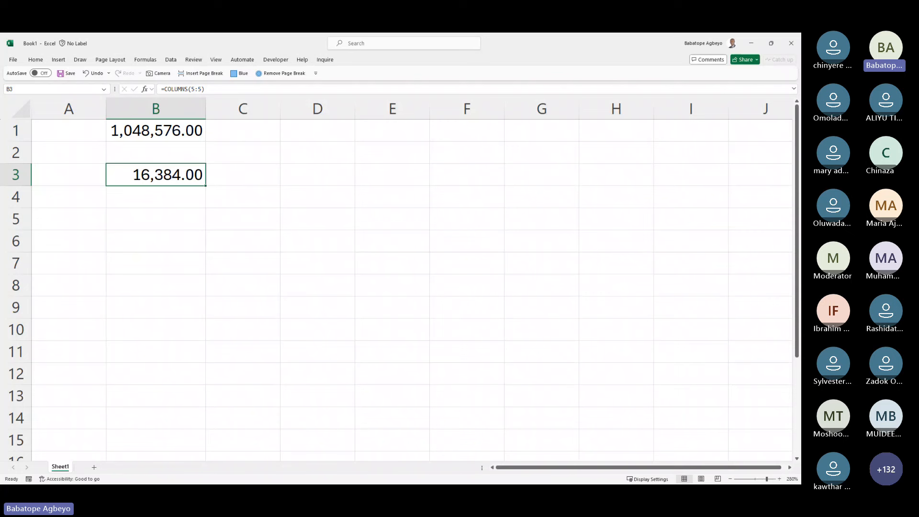
# Step: Copy B3's 16,384.00 COLUMNS formula into B6 and B8
pyautogui.hotkey('ctrl', 'c')
pyautogui.press('Down')
pyautogui.press('Down')
pyautogui.press('Down')
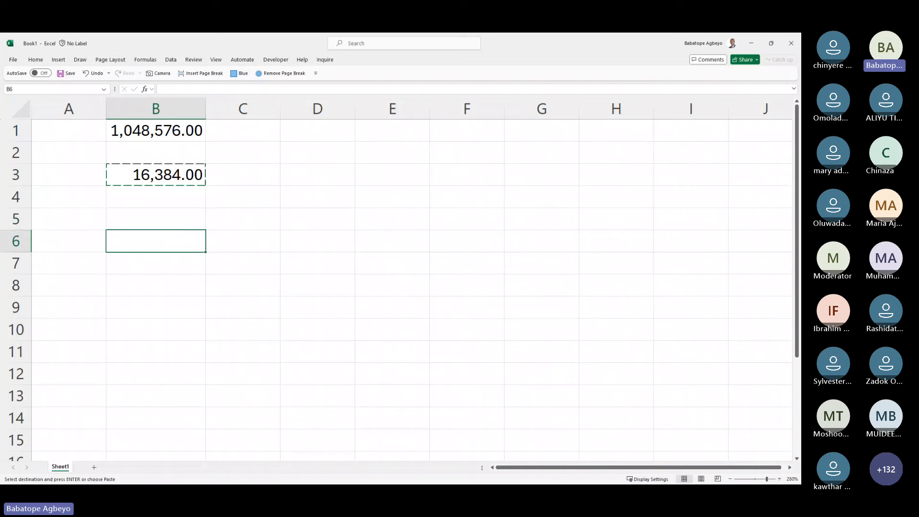
pyautogui.hotkey('ctrl', 'v')
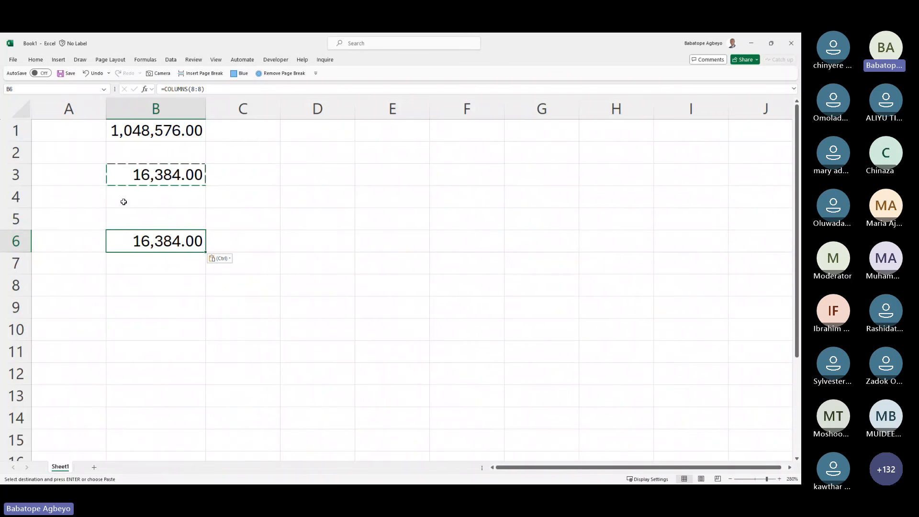
pyautogui.click(35, 59)
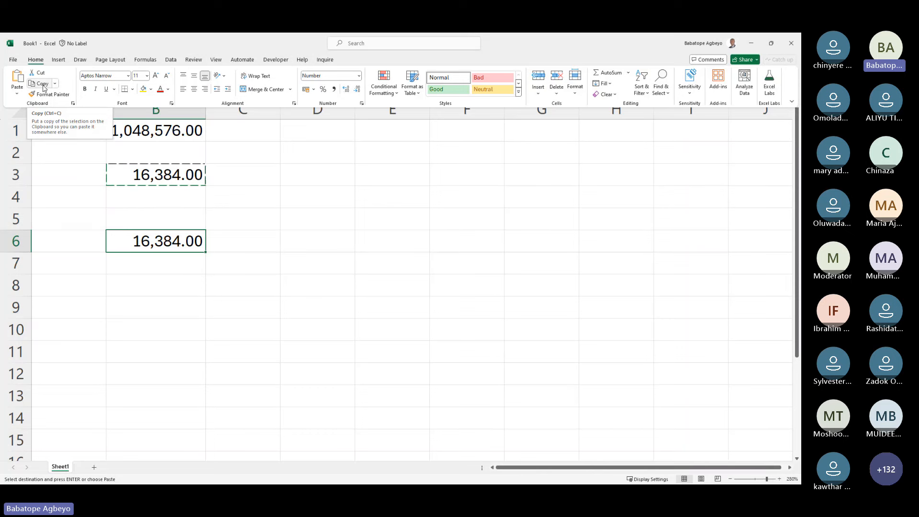
pyautogui.click(157, 281)
pyautogui.click(158, 288)
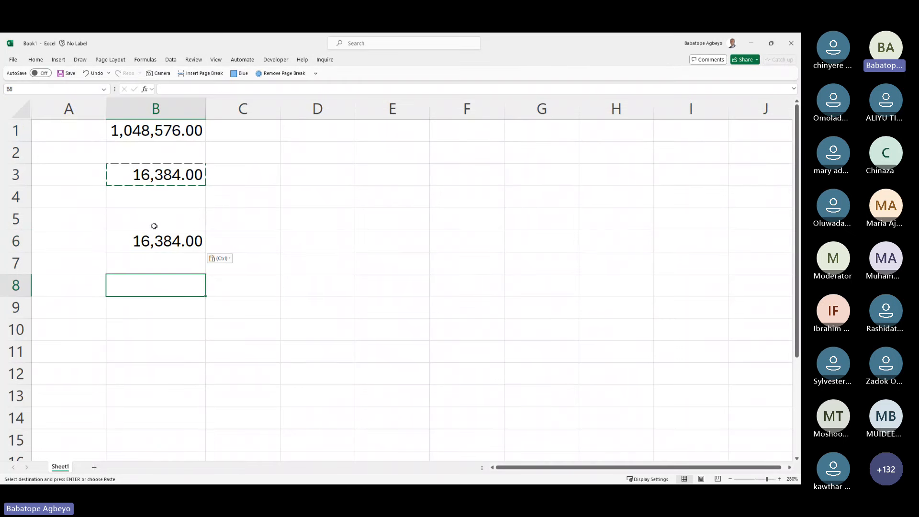
pyautogui.click(163, 175)
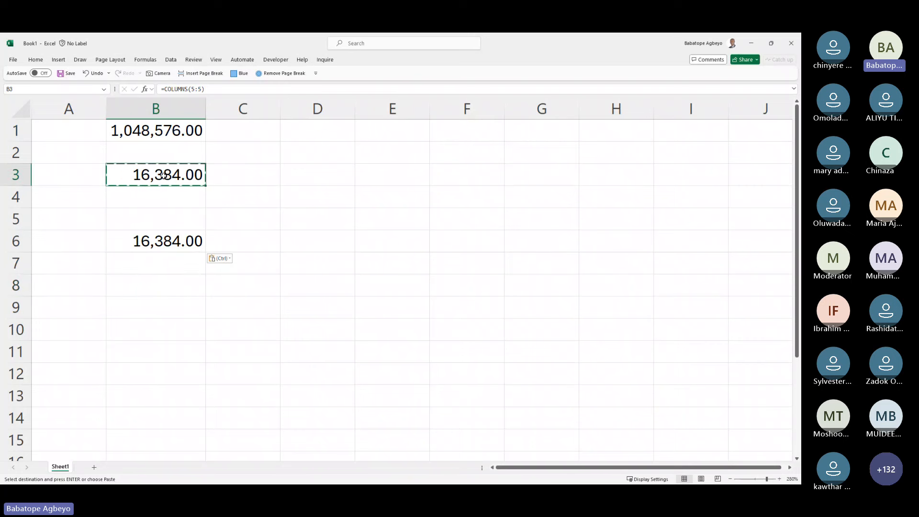
pyautogui.press('Down')
pyautogui.press('Down')
pyautogui.press('Down')
pyautogui.press('Down')
pyautogui.press('Down')
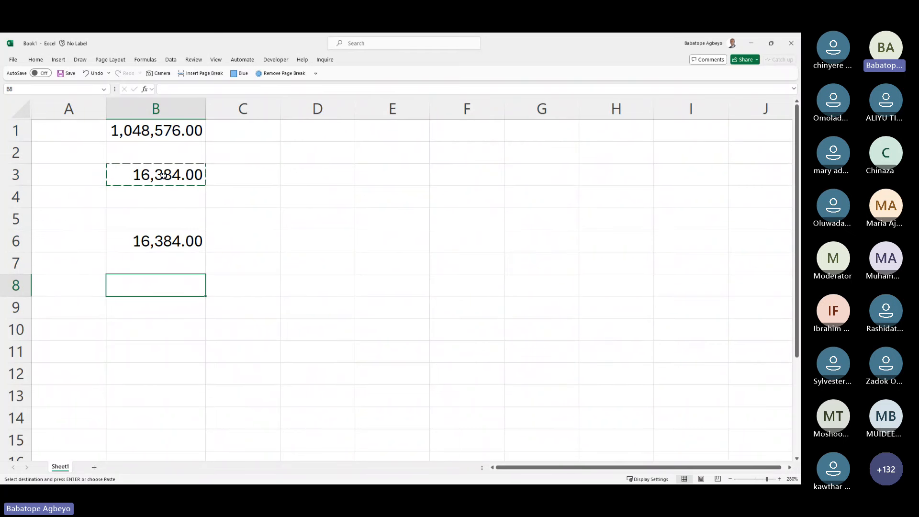
pyautogui.hotkey('ctrl', 'v')
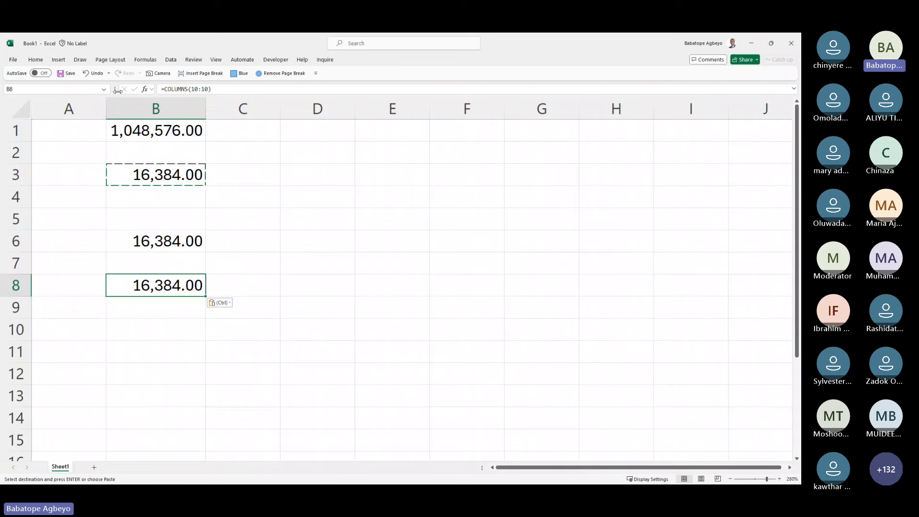
pyautogui.click(35, 59)
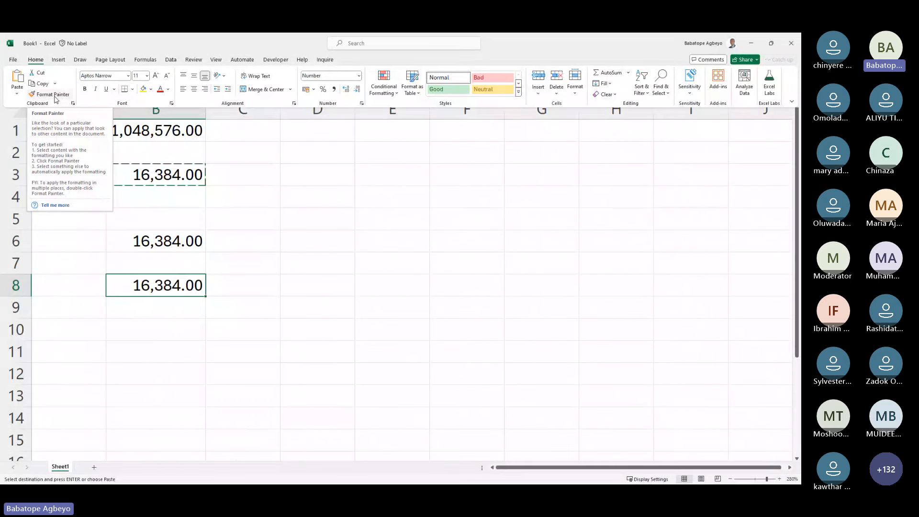
# Step: Select B3, glance at the Fill Color palette without choosing, and show the font name list
pyautogui.click(222, 179)
pyautogui.click(223, 179)
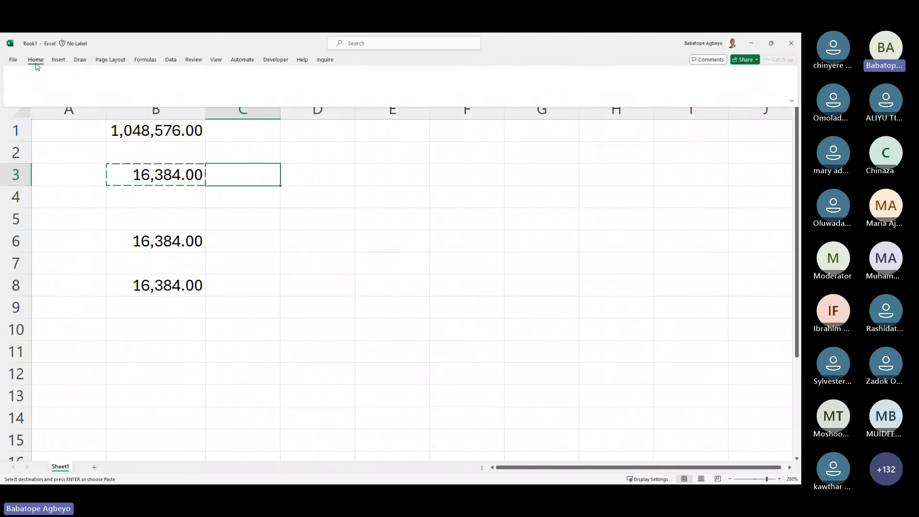
pyautogui.click(148, 170)
pyautogui.click(36, 60)
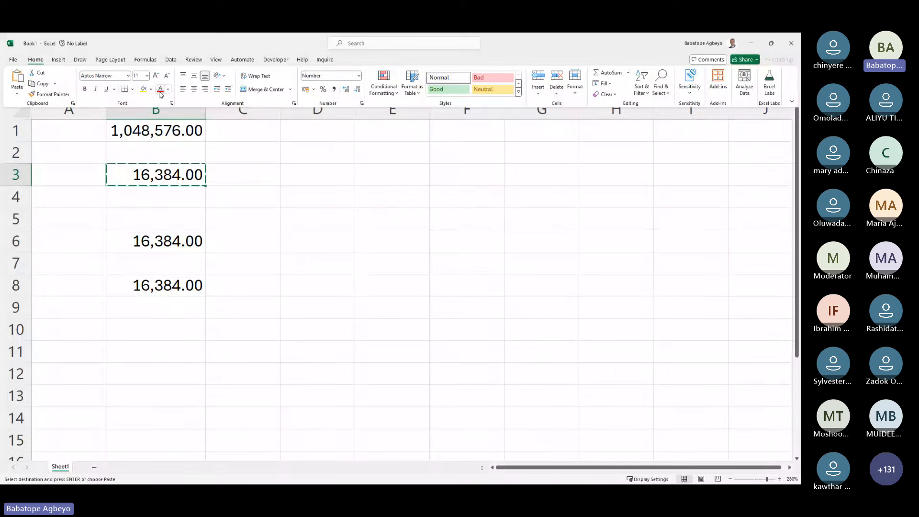
pyautogui.click(151, 90)
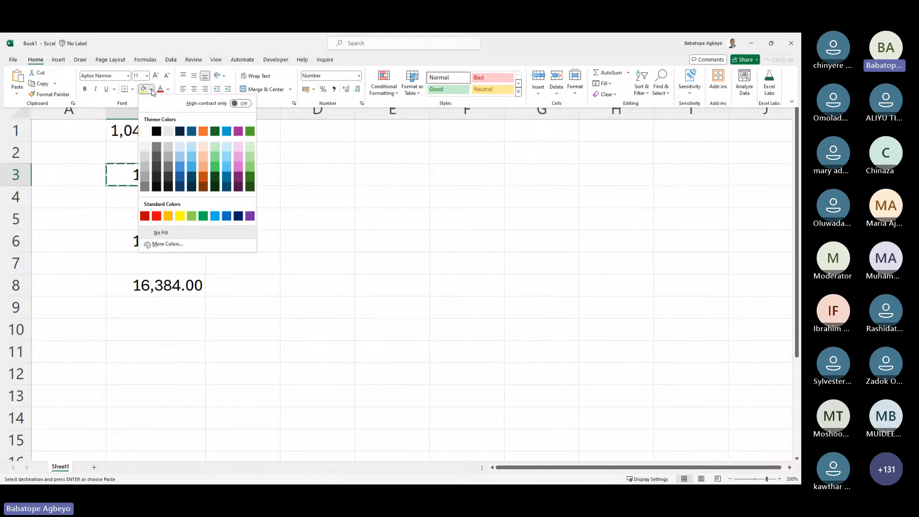
pyautogui.click(126, 82)
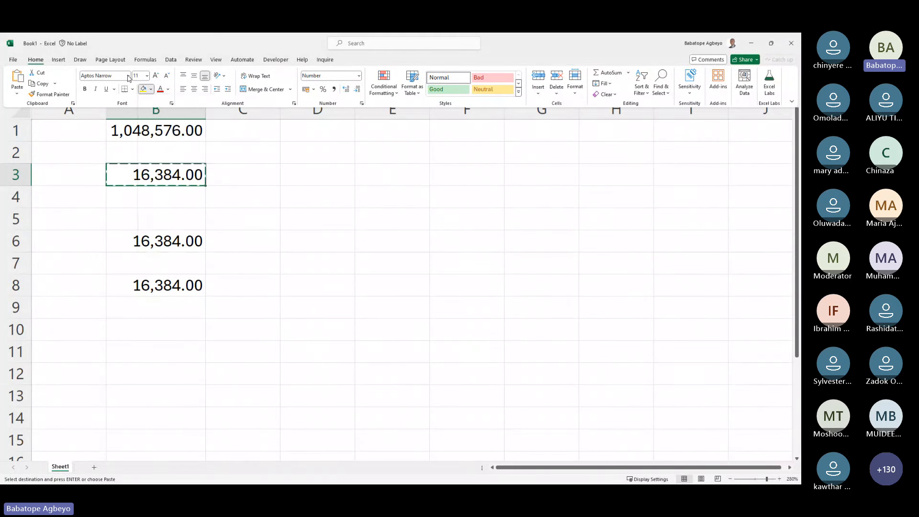
pyautogui.click(128, 77)
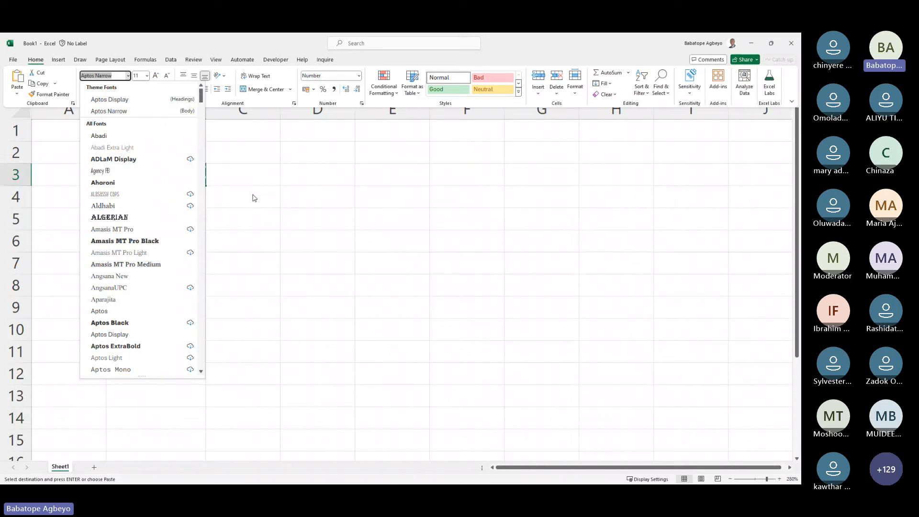
# Step: Enlarge B3's font to 18 points, then shrink it back four steps
pyautogui.click(148, 76)
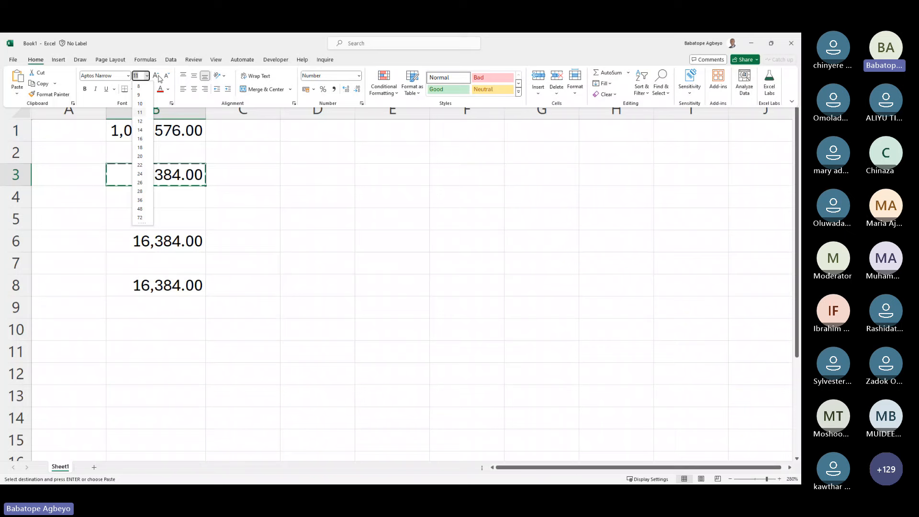
pyautogui.click(156, 77)
pyautogui.click(157, 76)
pyautogui.click(156, 76)
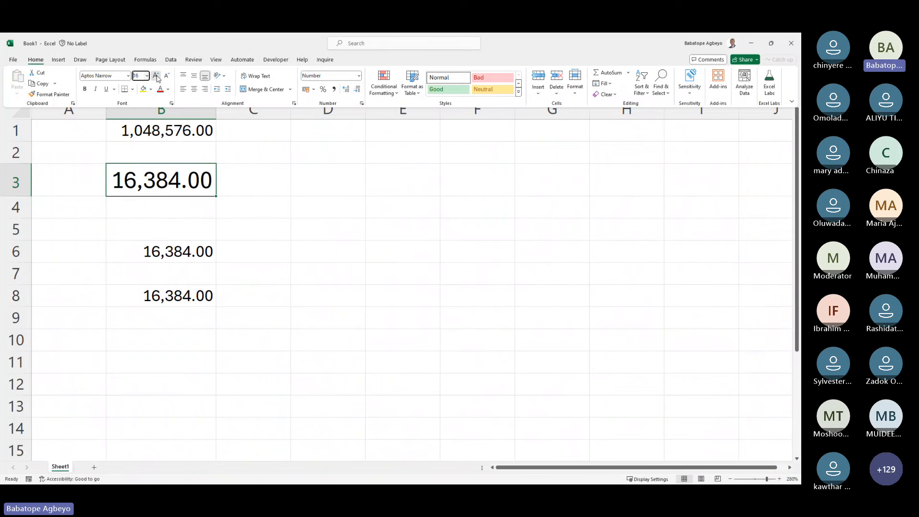
pyautogui.click(156, 77)
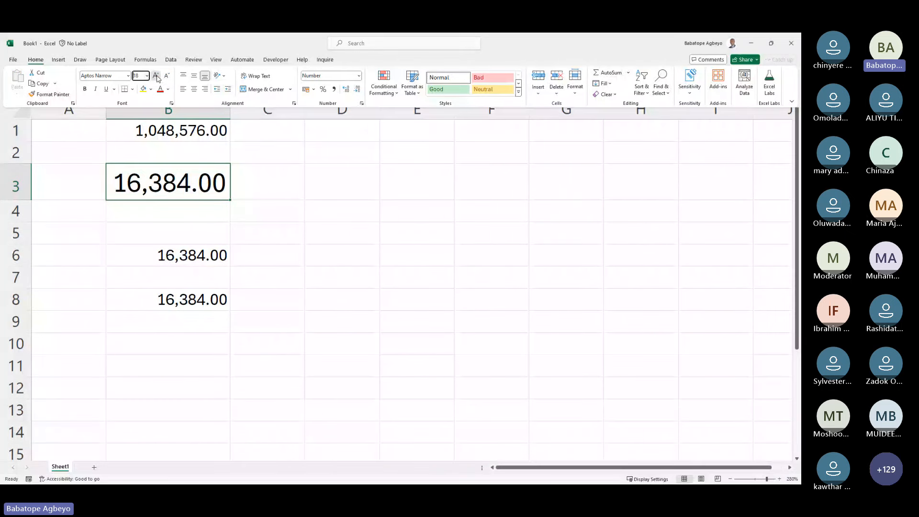
pyautogui.click(156, 77)
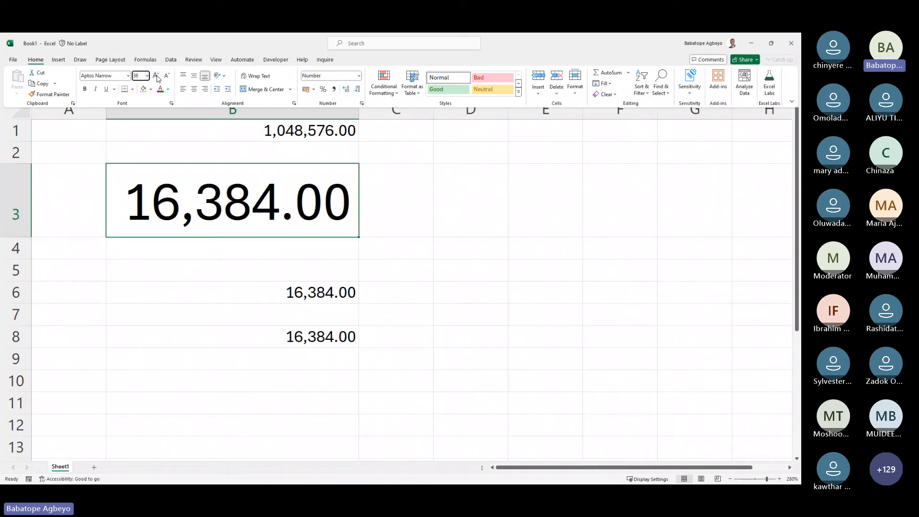
pyautogui.click(166, 78)
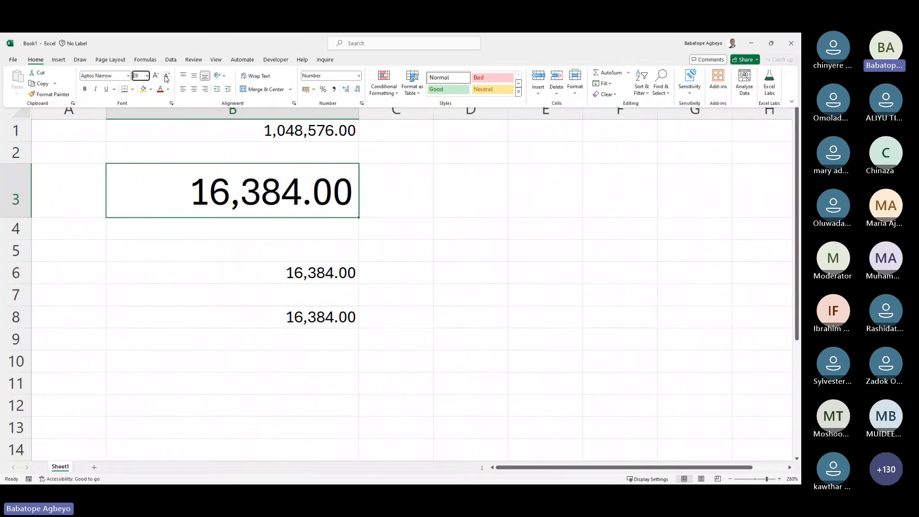
pyautogui.click(167, 78)
pyautogui.click(166, 78)
pyautogui.click(166, 78)
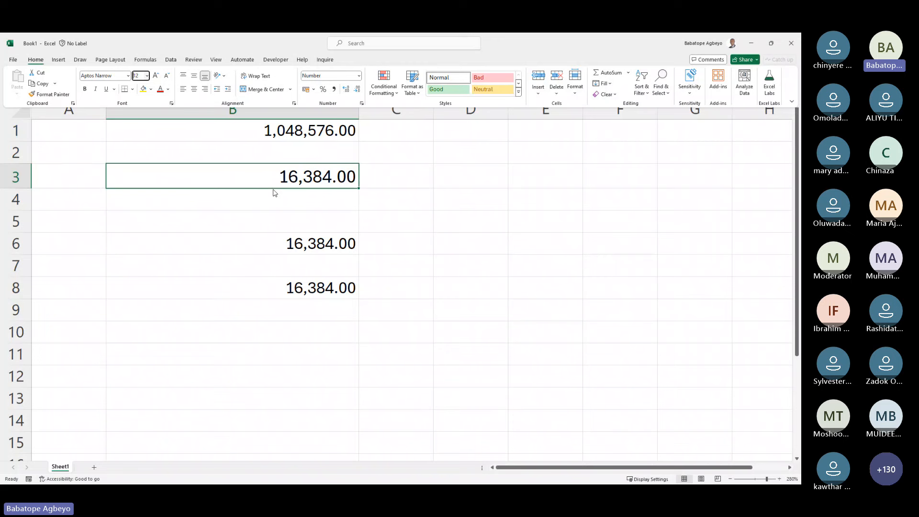
# Step: Collapse the ribbon with Ctrl+F1 and select cell B1
pyautogui.hotkey('ctrl', 'F1')
pyautogui.click(196, 145)
pyautogui.press('Up')
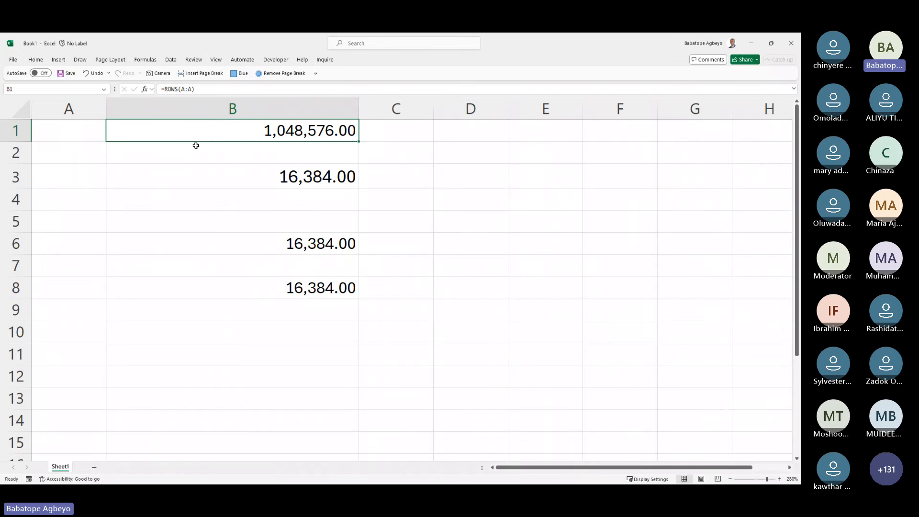
# Step: Apply the light green theme fill to B1, then reselect B1 with the Home commands shown
pyautogui.click(38, 60)
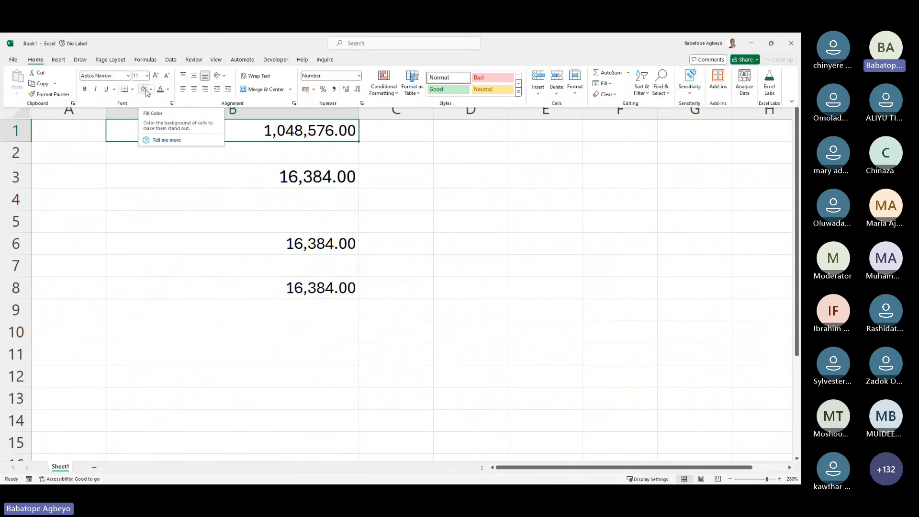
pyautogui.click(152, 90)
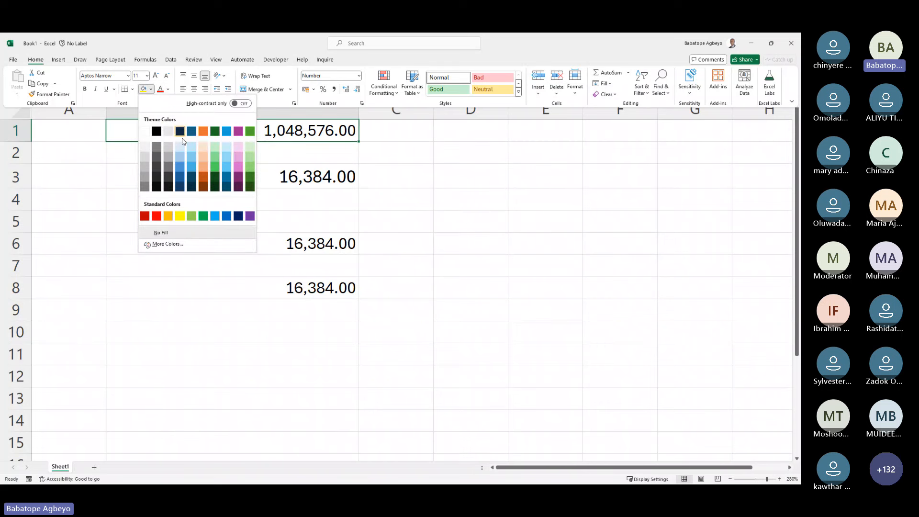
pyautogui.click(254, 150)
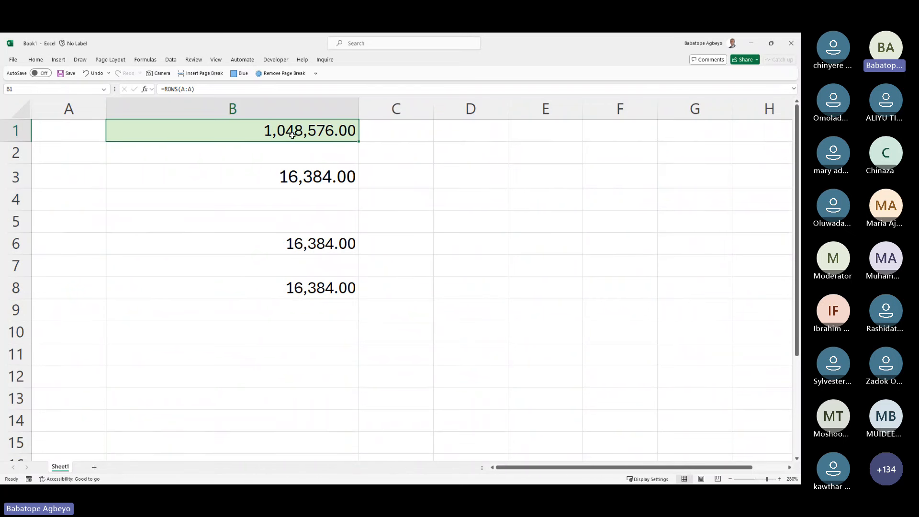
pyautogui.click(300, 180)
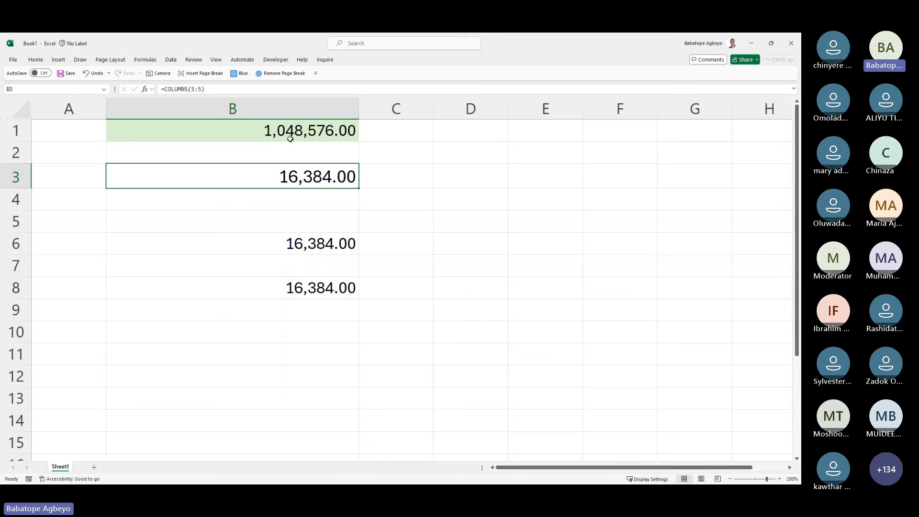
pyautogui.click(290, 137)
pyautogui.click(265, 177)
pyautogui.click(36, 60)
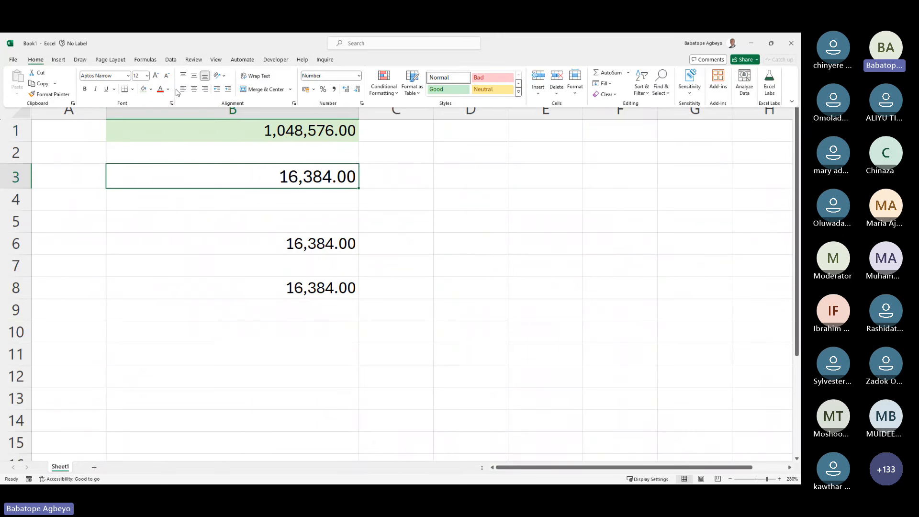
pyautogui.click(193, 136)
pyautogui.click(196, 134)
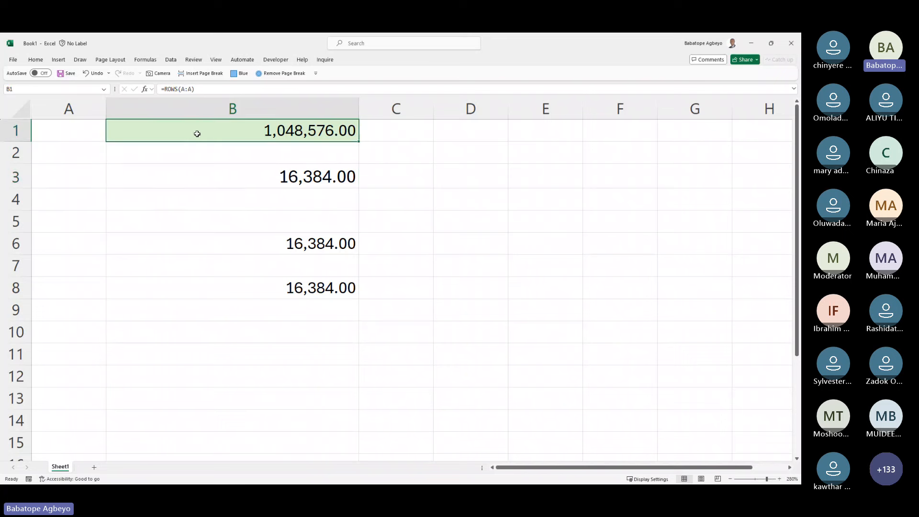
pyautogui.click(35, 60)
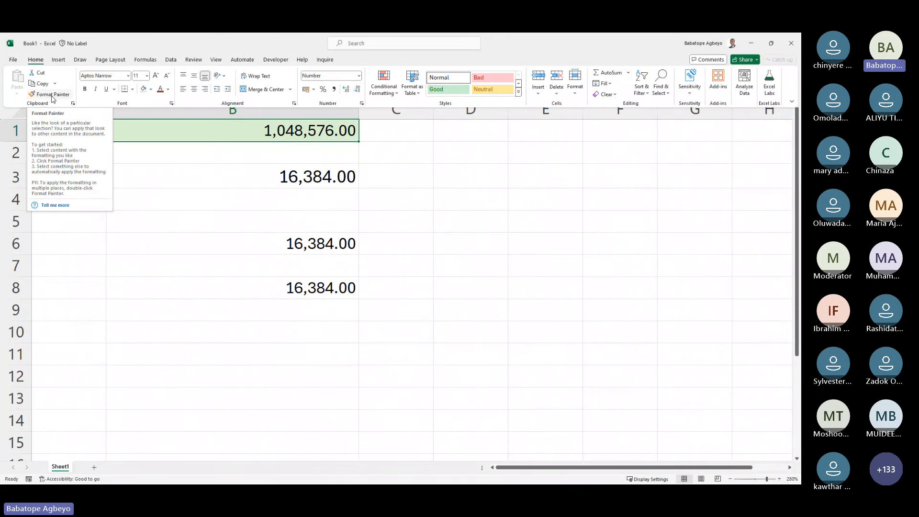
# Step: Use Format Painter to paint B1's light green fill onto B3, then reselect B3
pyautogui.click(53, 95)
pyautogui.click(260, 179)
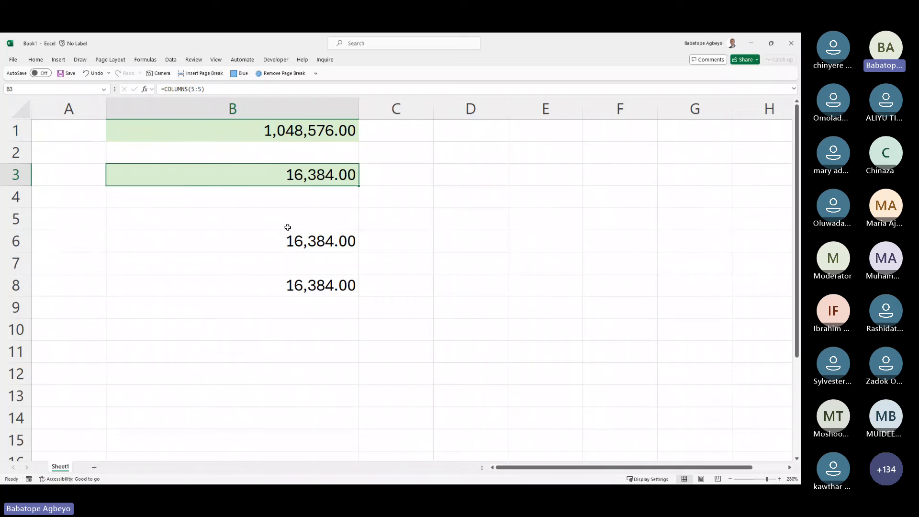
pyautogui.click(308, 248)
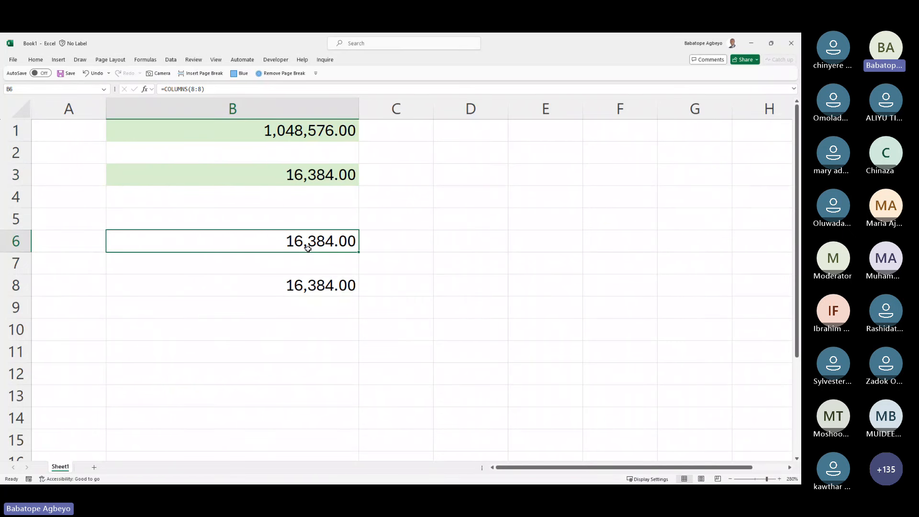
pyautogui.click(318, 181)
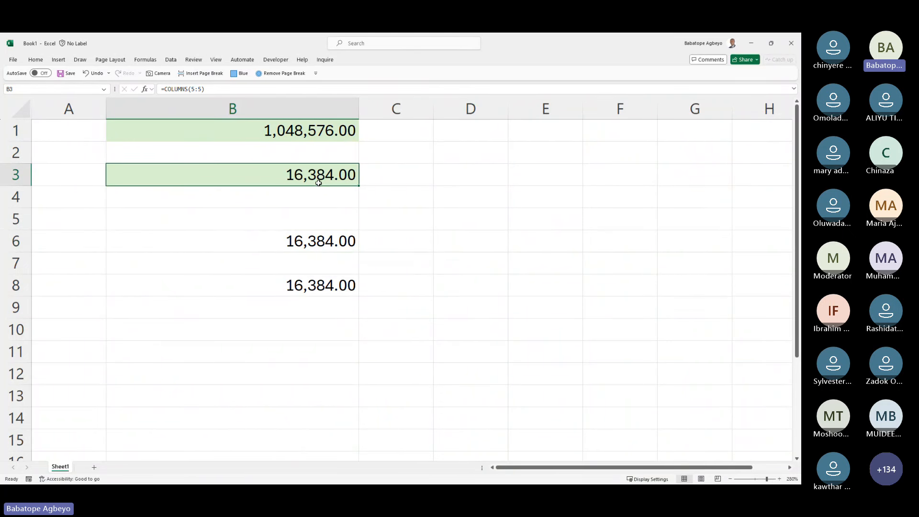
pyautogui.click(314, 135)
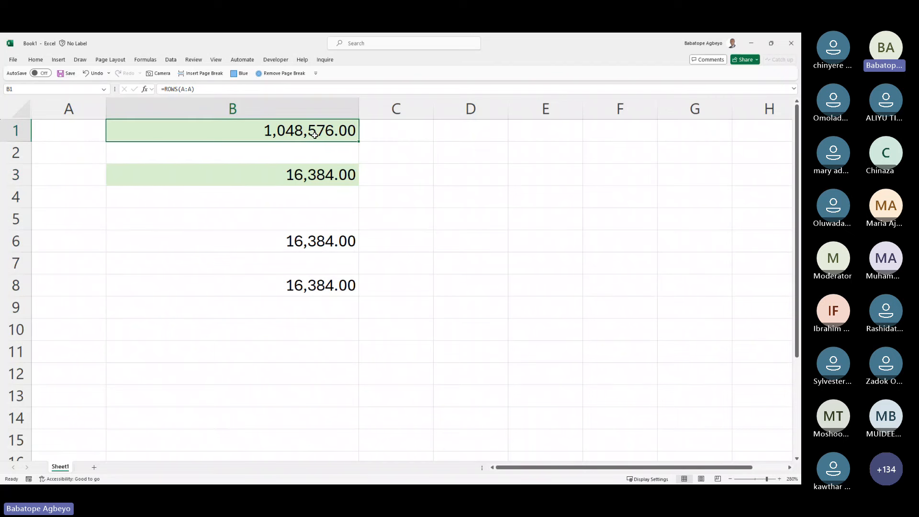
pyautogui.click(315, 176)
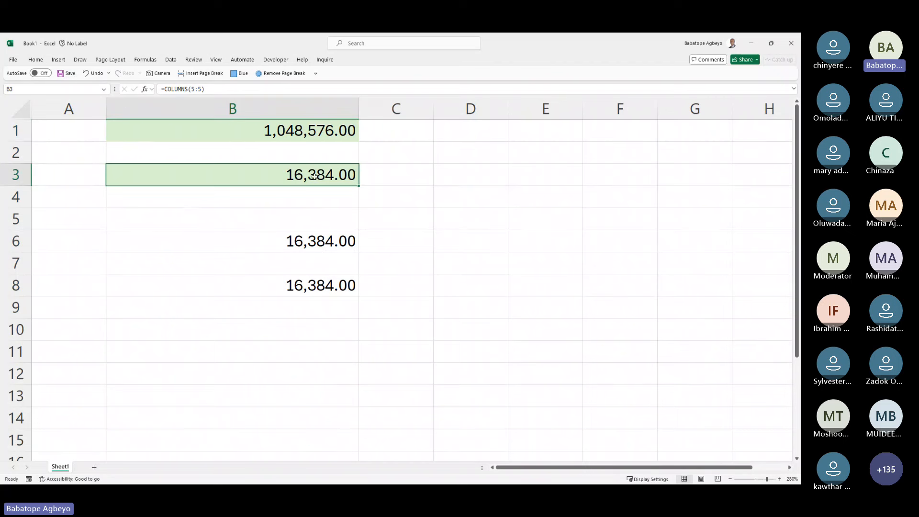
pyautogui.click(35, 59)
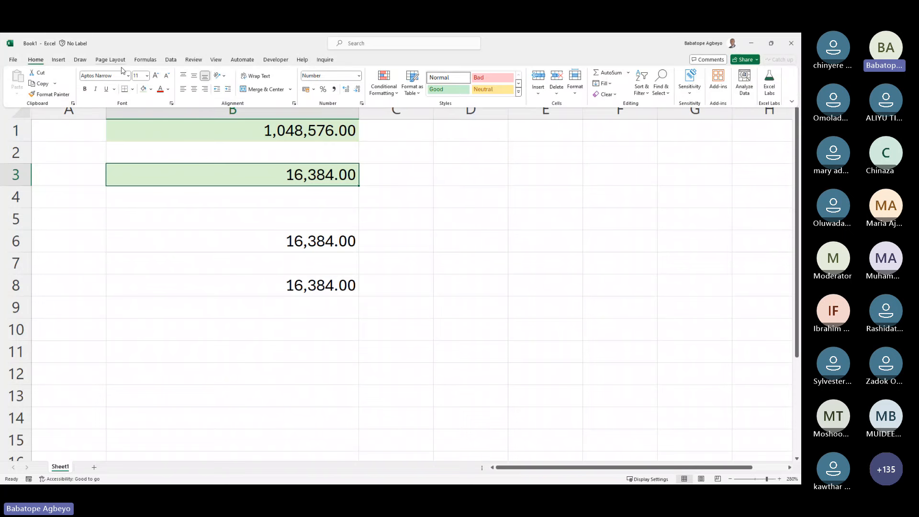
# Step: Make B3's 16,384.00 bold and italic, toggling each off and on again
pyautogui.click(133, 90)
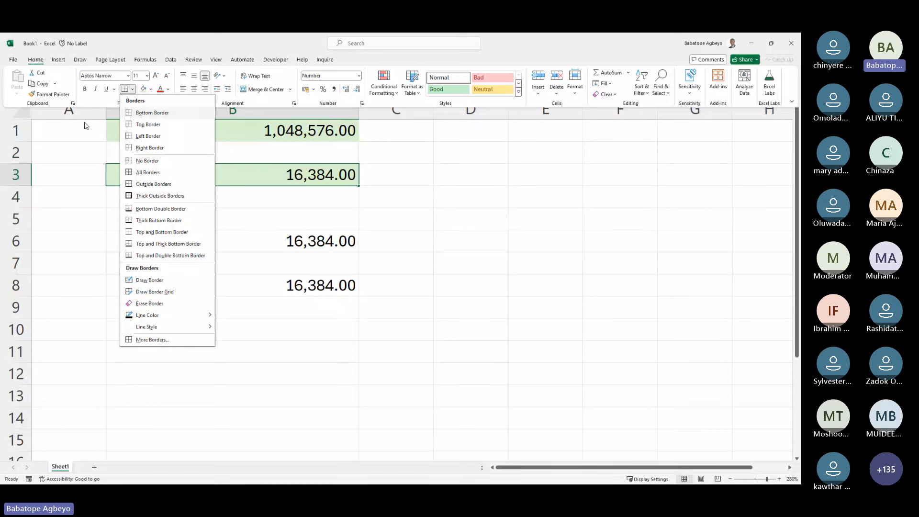
pyautogui.click(86, 90)
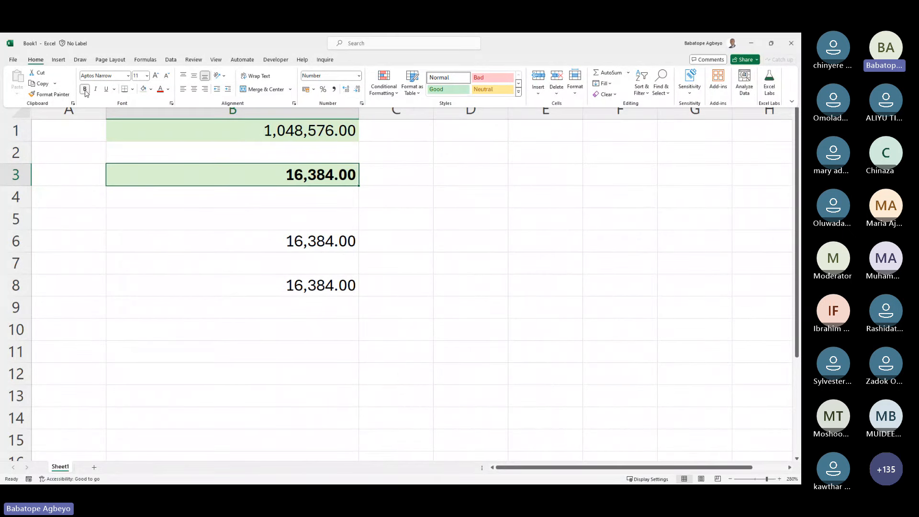
pyautogui.click(85, 91)
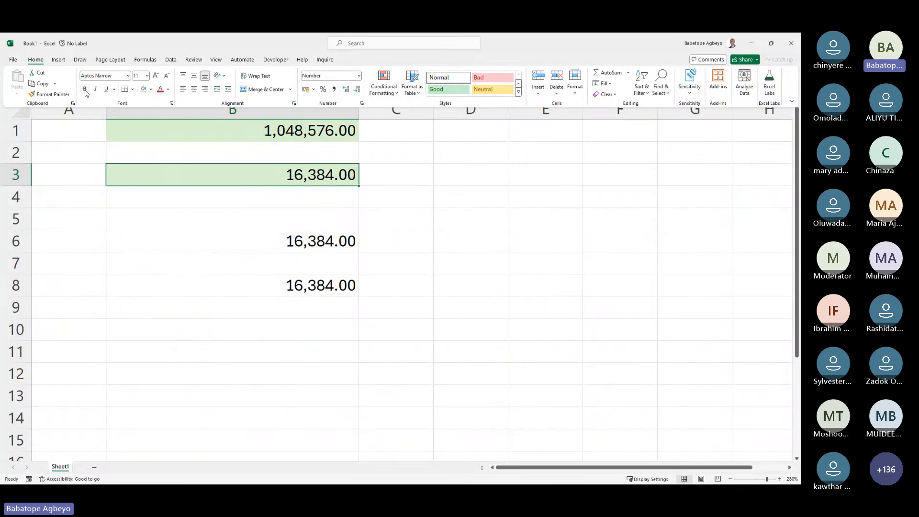
pyautogui.click(85, 90)
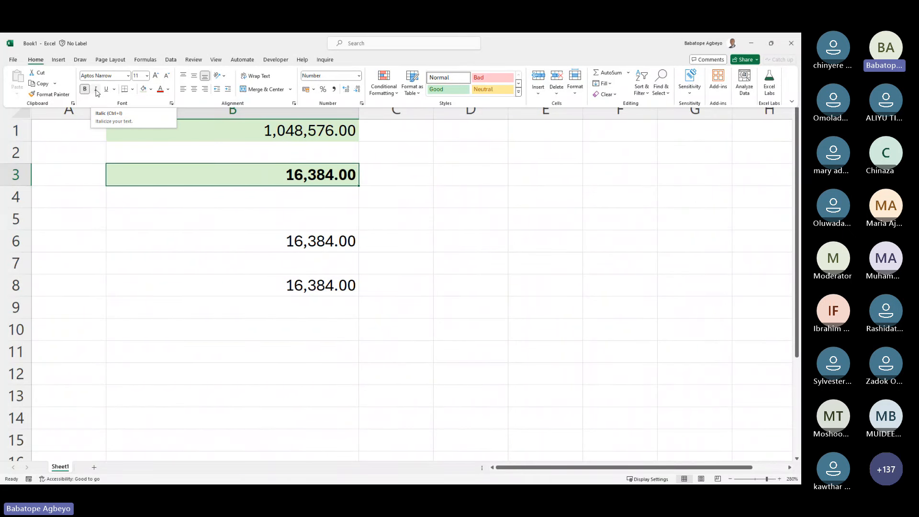
pyautogui.click(97, 89)
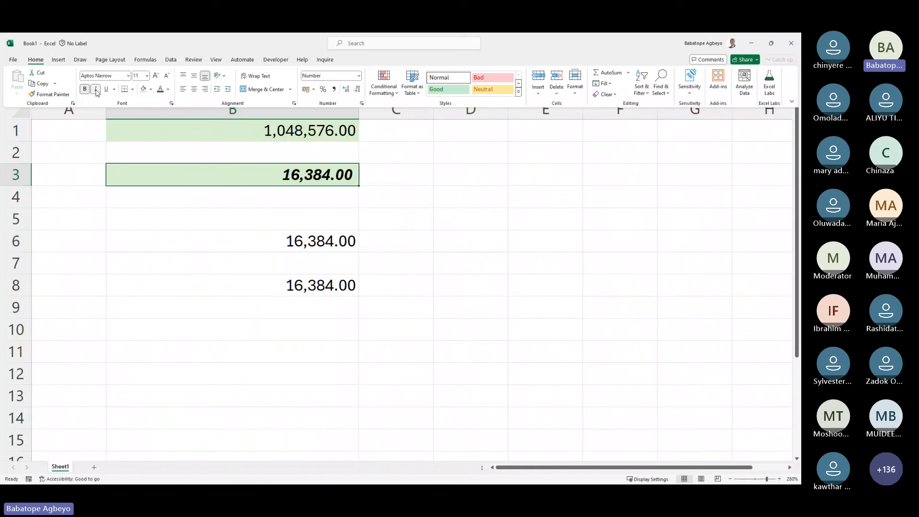
pyautogui.click(97, 91)
pyautogui.click(96, 90)
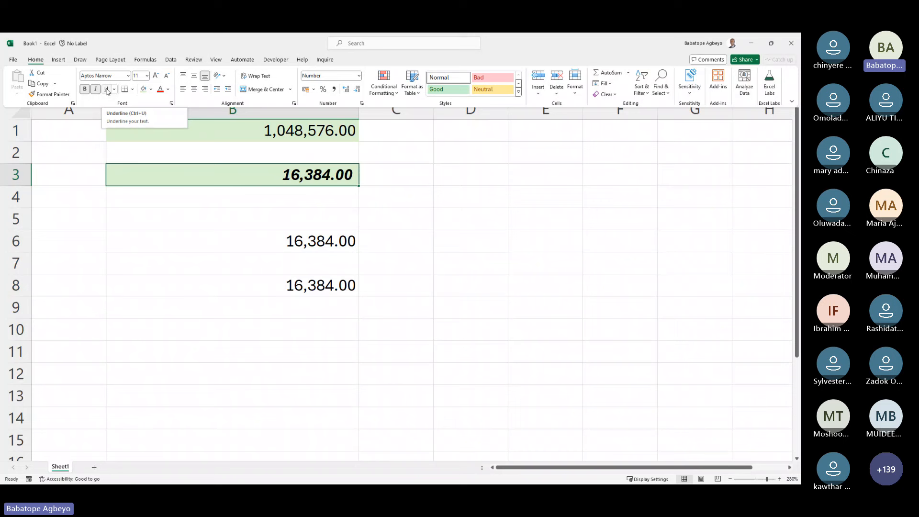
# Step: Pin the ribbon so the Home formatting commands stay permanently visible
pyautogui.click(246, 170)
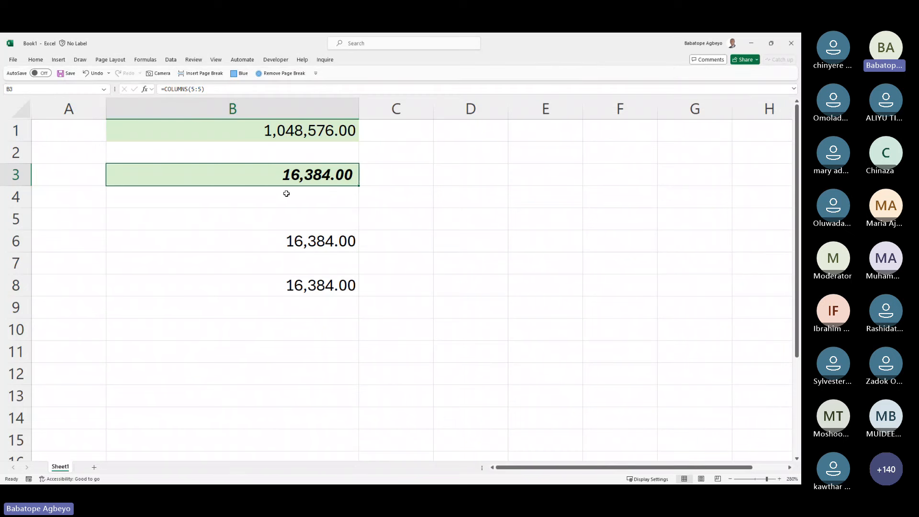
pyautogui.click(41, 59)
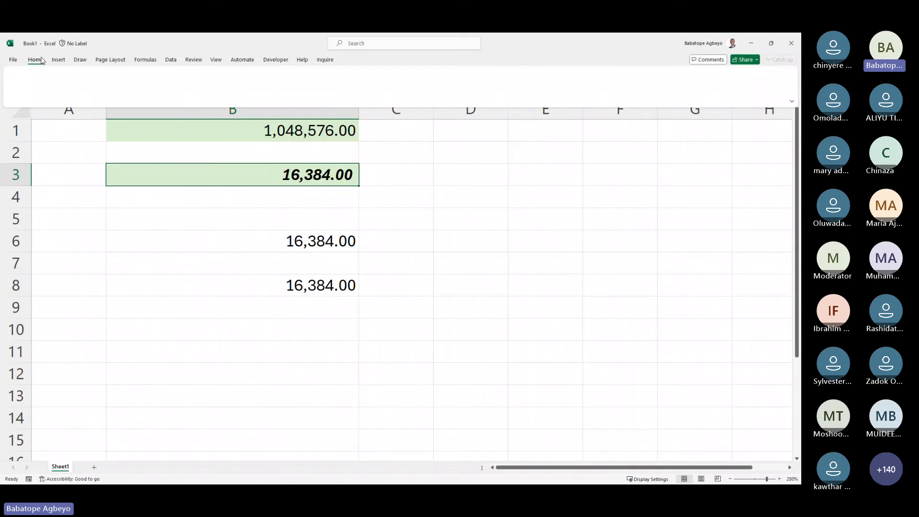
pyautogui.click(41, 60)
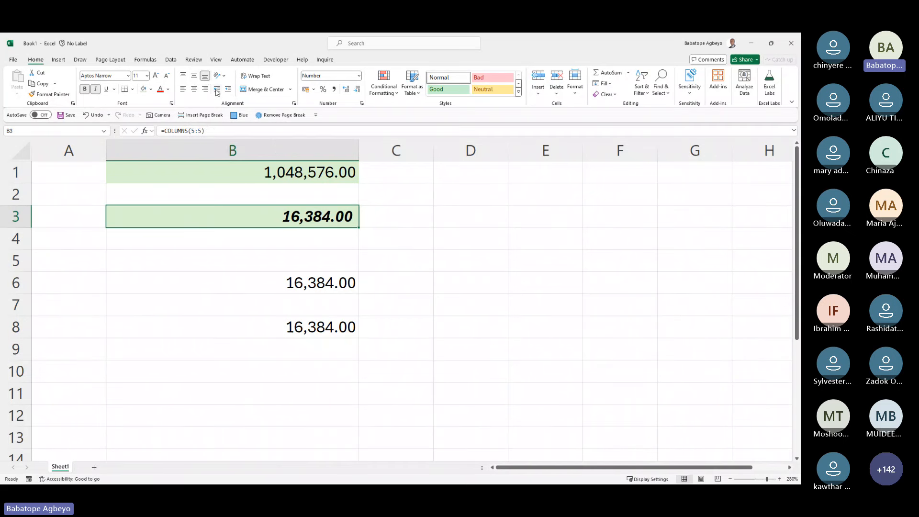
# Step: Increase B3's indent repeatedly to push 16,384.00 toward the middle of its cell
pyautogui.click(218, 90)
pyautogui.click(228, 91)
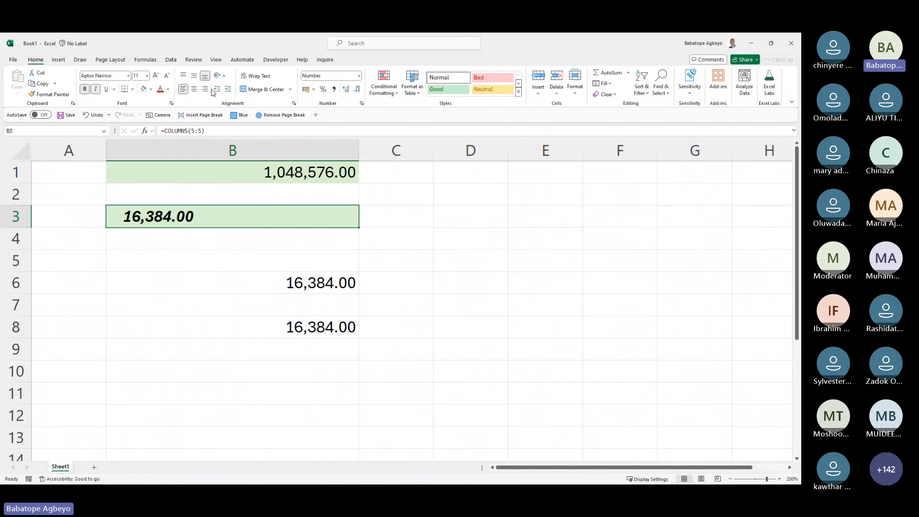
pyautogui.click(220, 90)
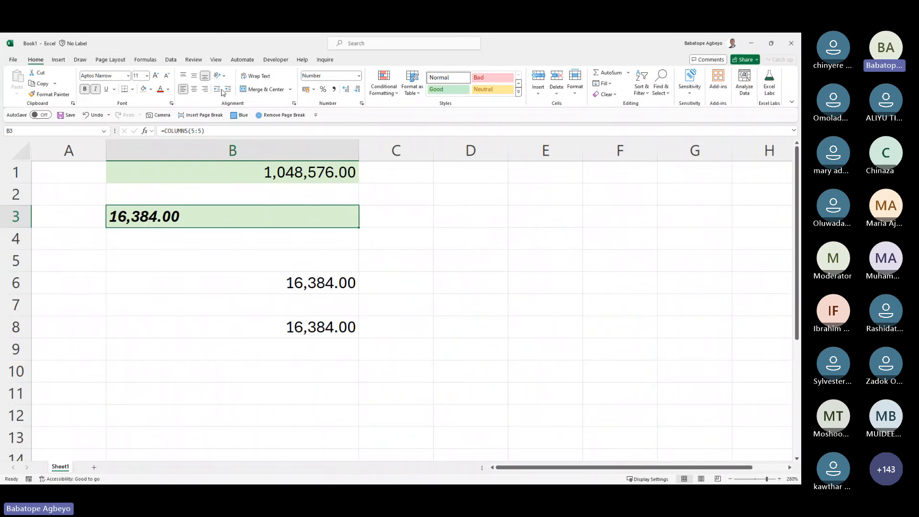
pyautogui.click(229, 90)
pyautogui.click(229, 90)
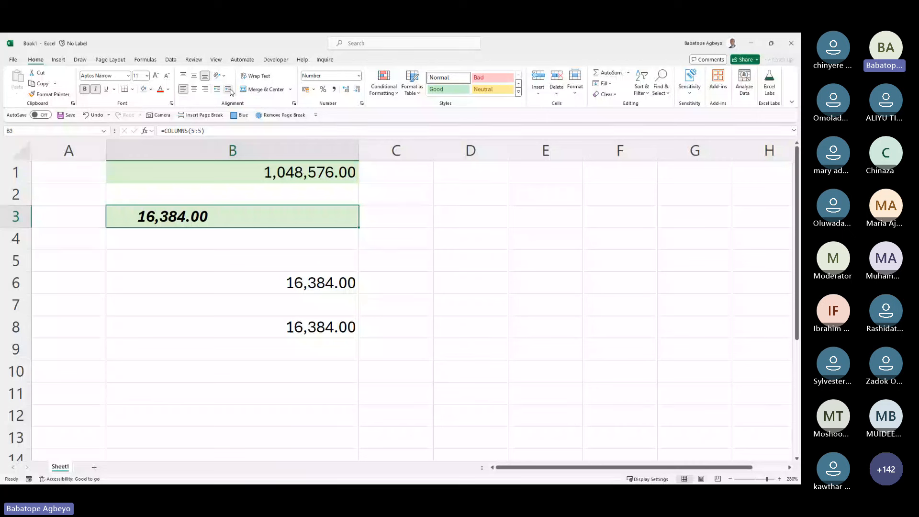
pyautogui.click(229, 90)
pyautogui.click(229, 90)
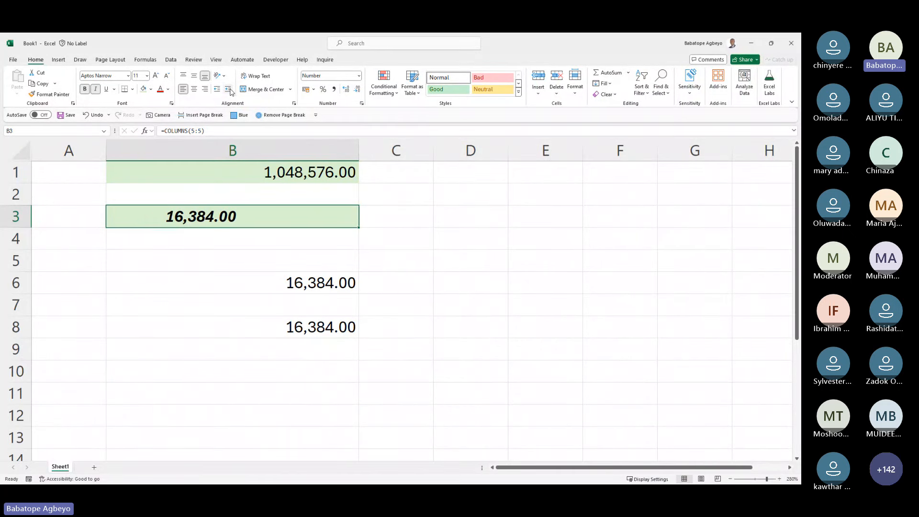
pyautogui.click(229, 90)
pyautogui.click(229, 90)
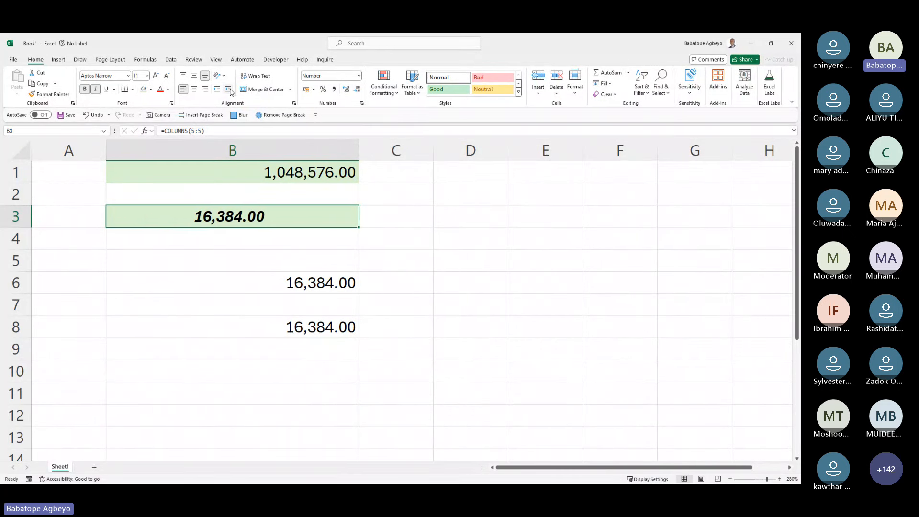
pyautogui.click(229, 90)
pyautogui.click(229, 90)
pyautogui.click(229, 90)
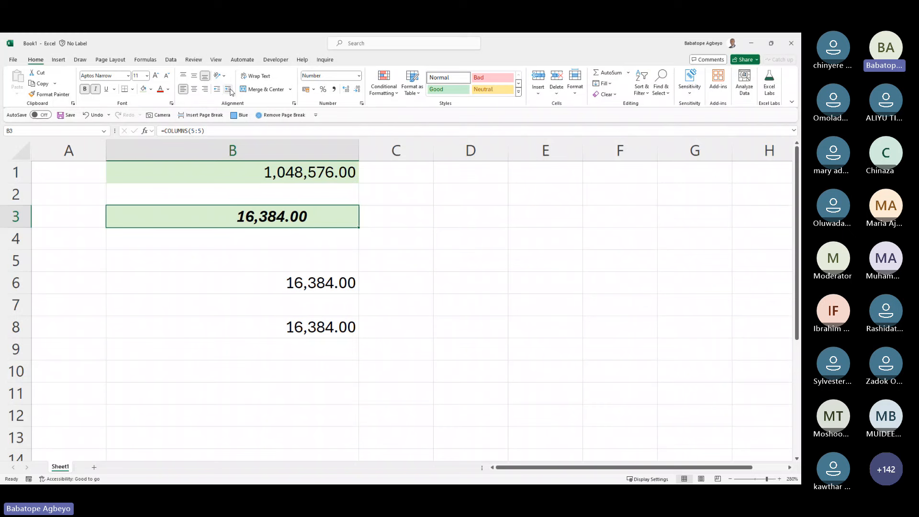
pyautogui.click(229, 90)
pyautogui.click(229, 90)
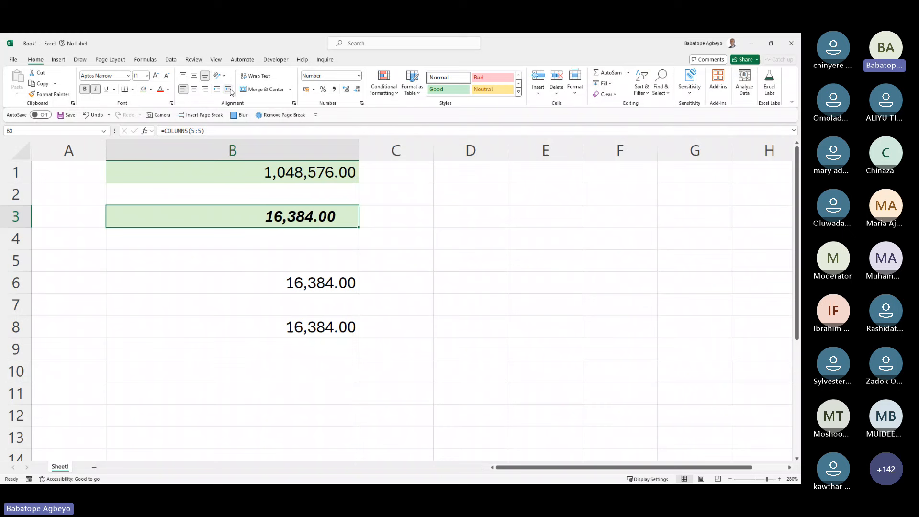
# Step: Fine-tune B3's indent, back three levels then forward three, so the value sits near centre
pyautogui.click(216, 92)
pyautogui.click(216, 92)
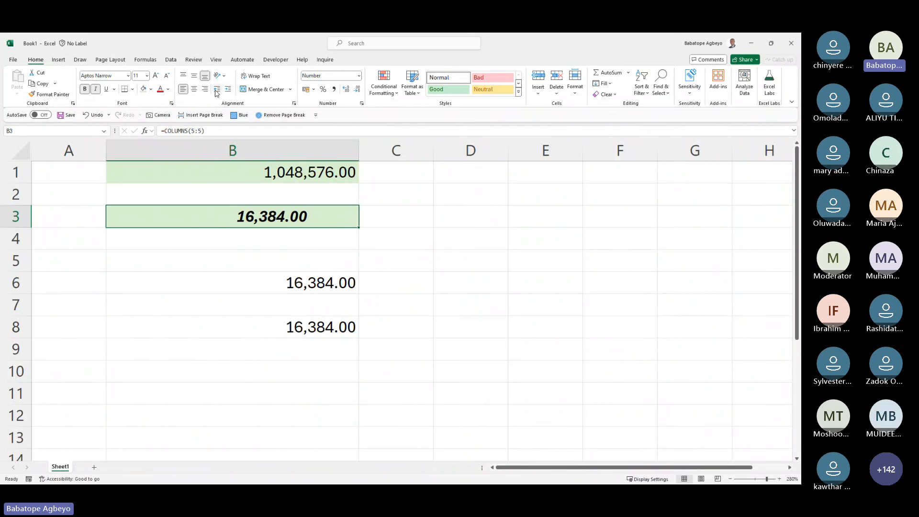
pyautogui.click(216, 93)
pyautogui.click(216, 92)
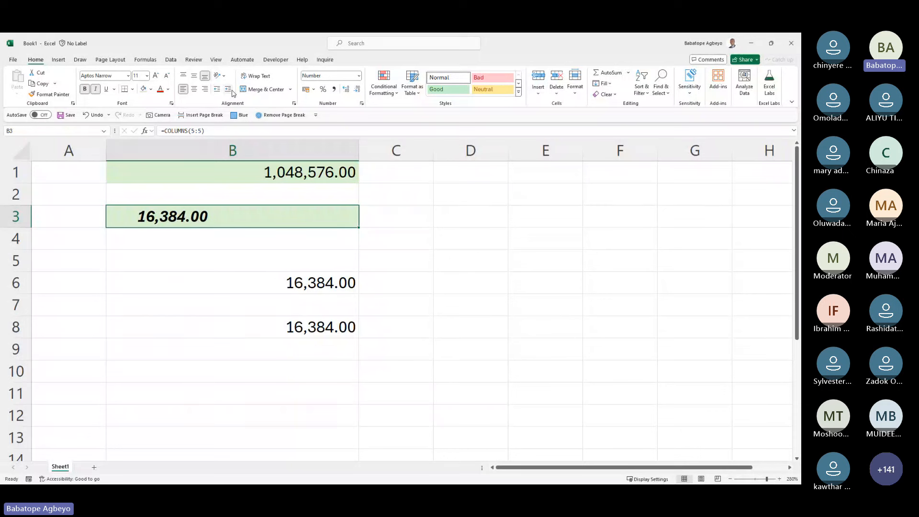
pyautogui.click(232, 91)
pyautogui.click(232, 91)
pyautogui.click(232, 91)
pyautogui.click(232, 91)
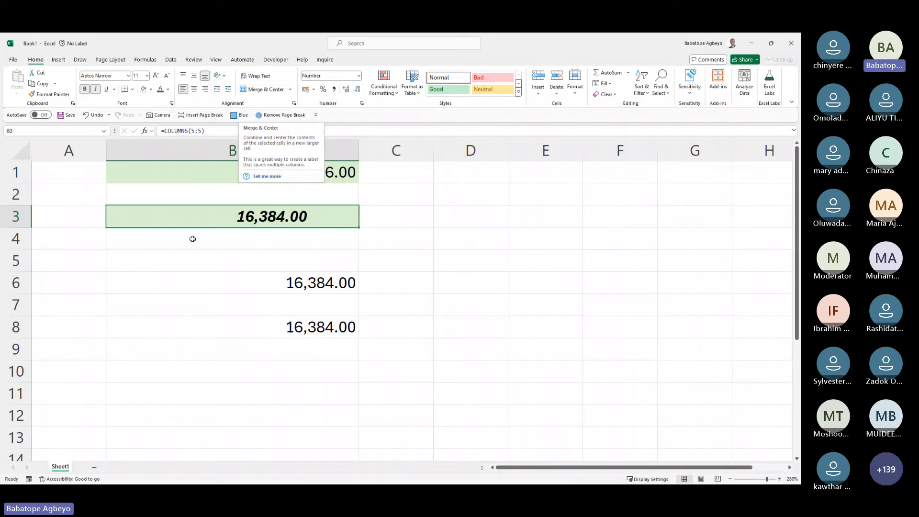
pyautogui.moveTo(158, 357); pyautogui.dragTo(316, 263)
# Step: Enter a long string of p's in B5 and apply Wrap Text so it spans several lines
pyautogui.click(316, 263)
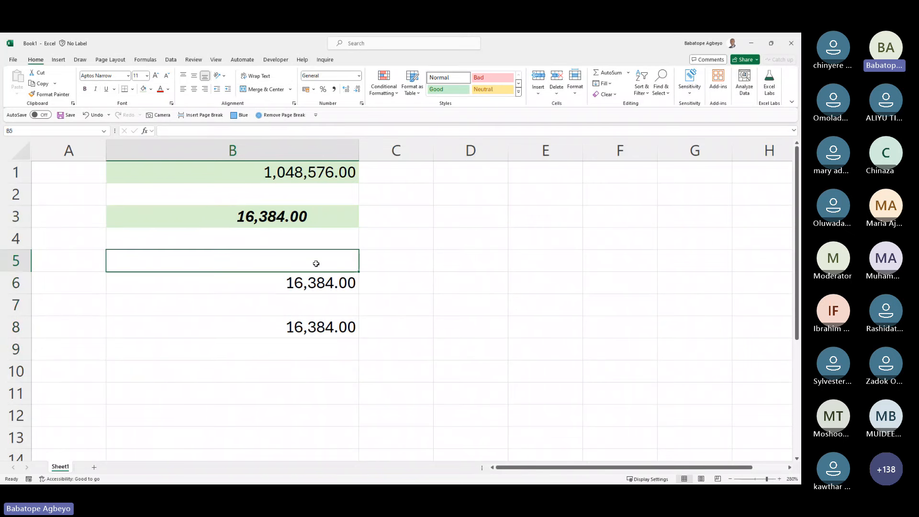
pyautogui.write('pppppppppppppppppppppppp')
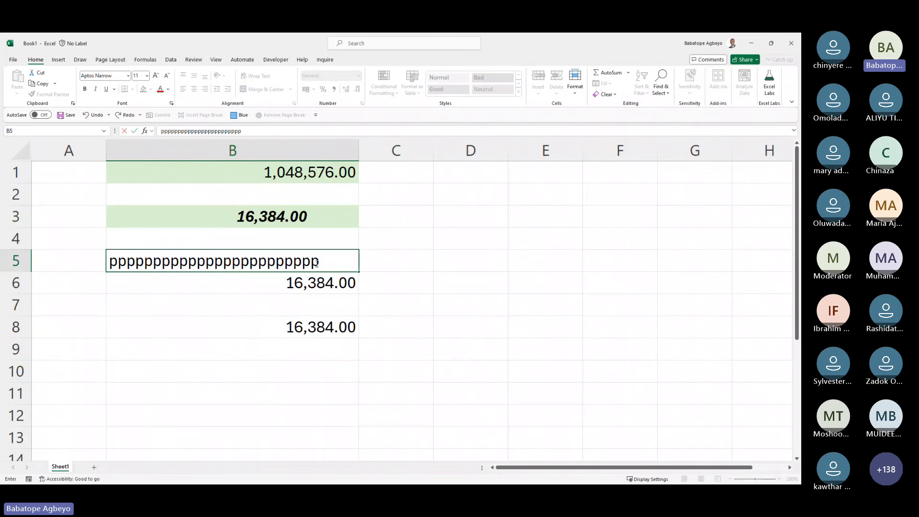
pyautogui.write('pppppppppppppppppppppppppppppppppppppppppppppppppppppppppppppppppppppppppppppppppp')
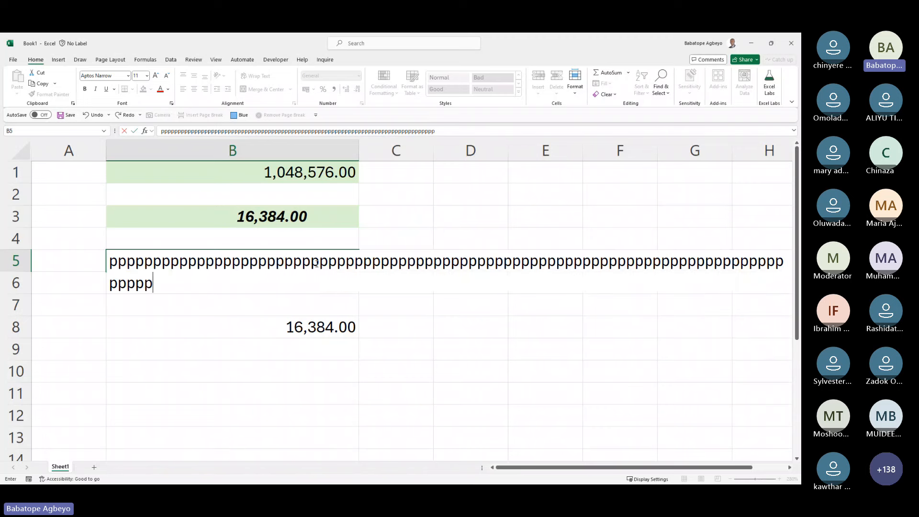
pyautogui.press('Return')
pyautogui.click(316, 263)
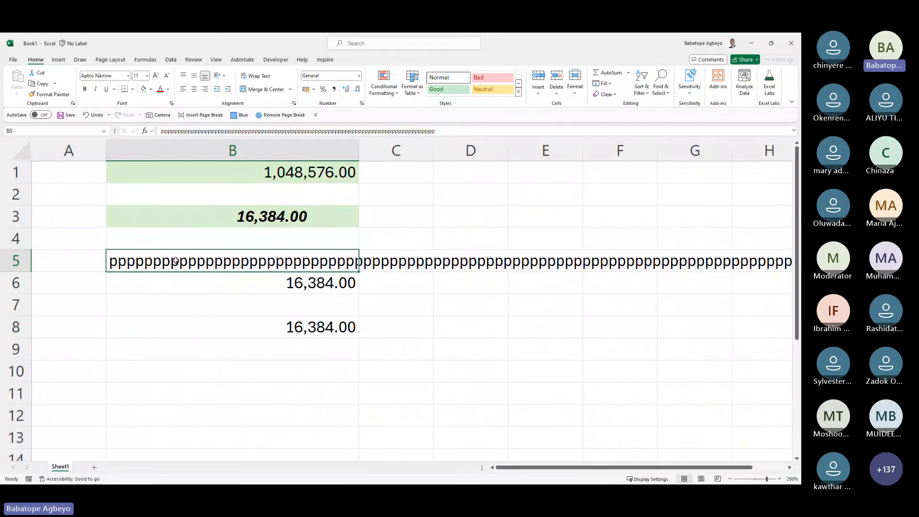
pyautogui.click(258, 76)
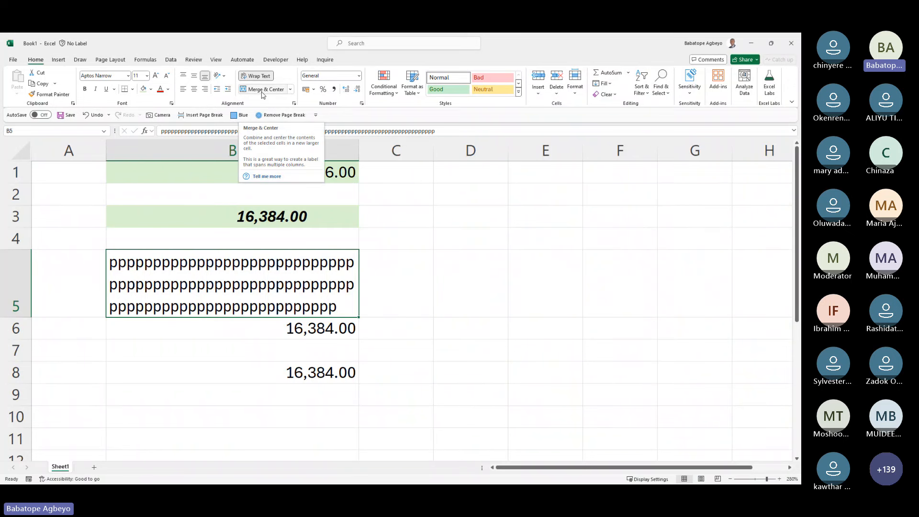
pyautogui.click(337, 233)
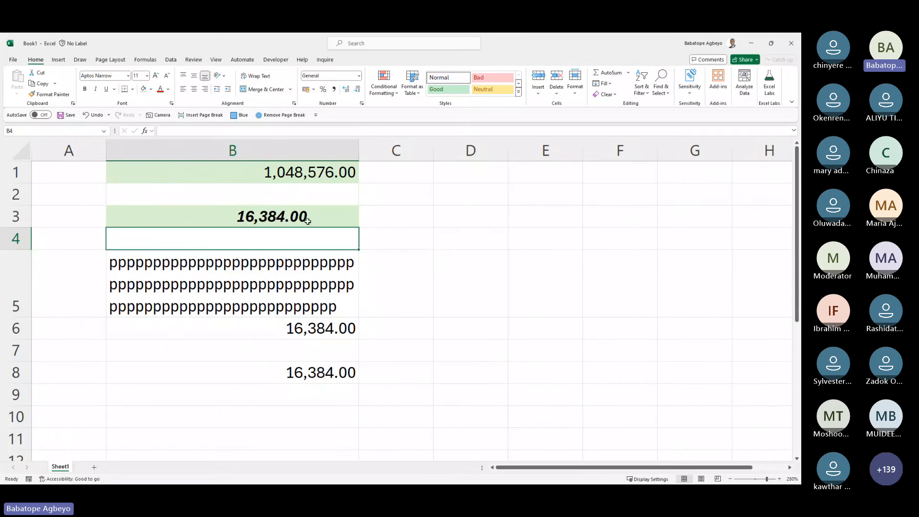
pyautogui.moveTo(307, 220); pyautogui.dragTo(407, 219)
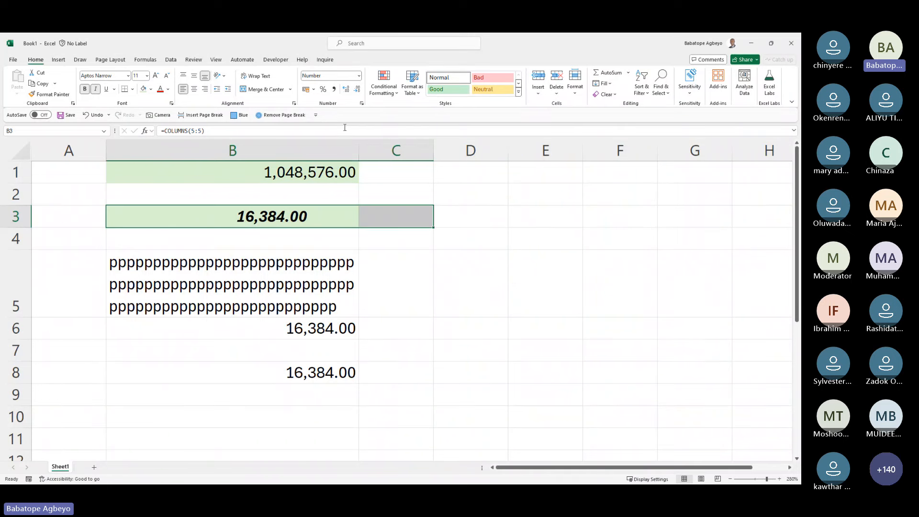
# Step: Apply Currency format with the ₦ symbol to B3 so it reads ₦16,384.00
pyautogui.click(270, 223)
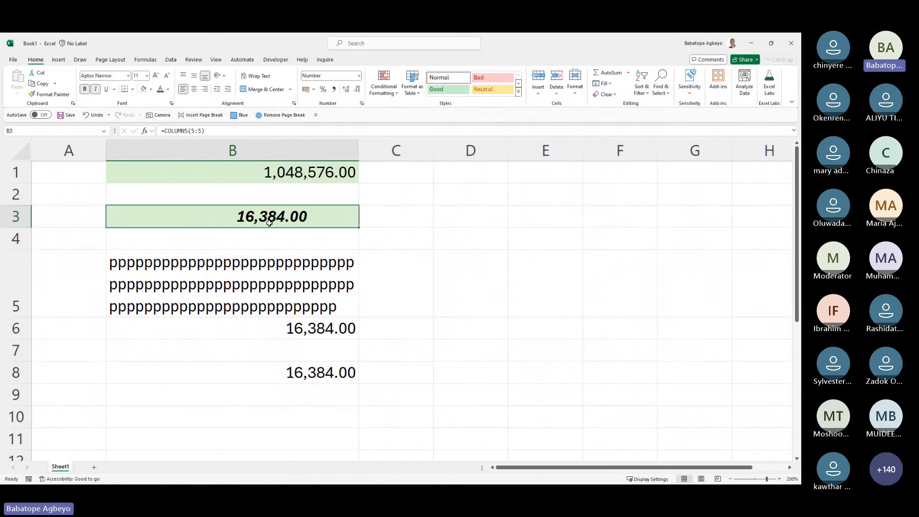
pyautogui.click(362, 104)
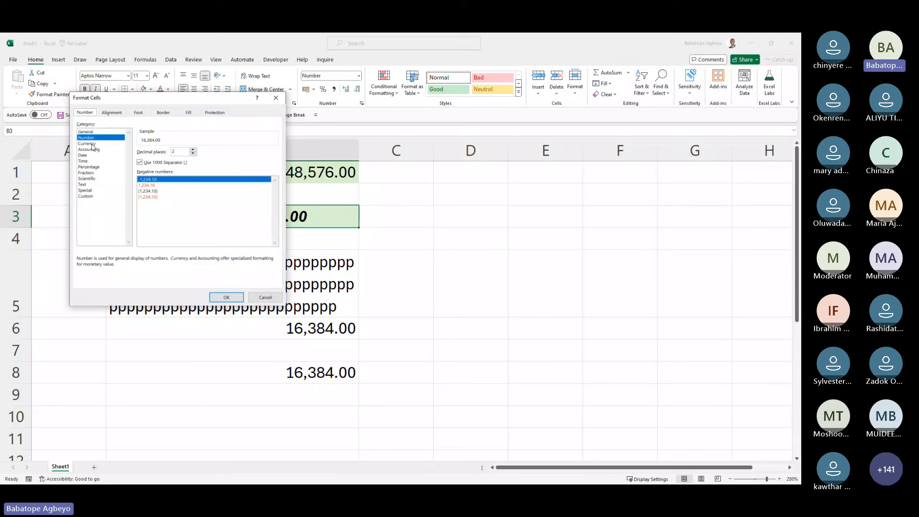
pyautogui.click(276, 98)
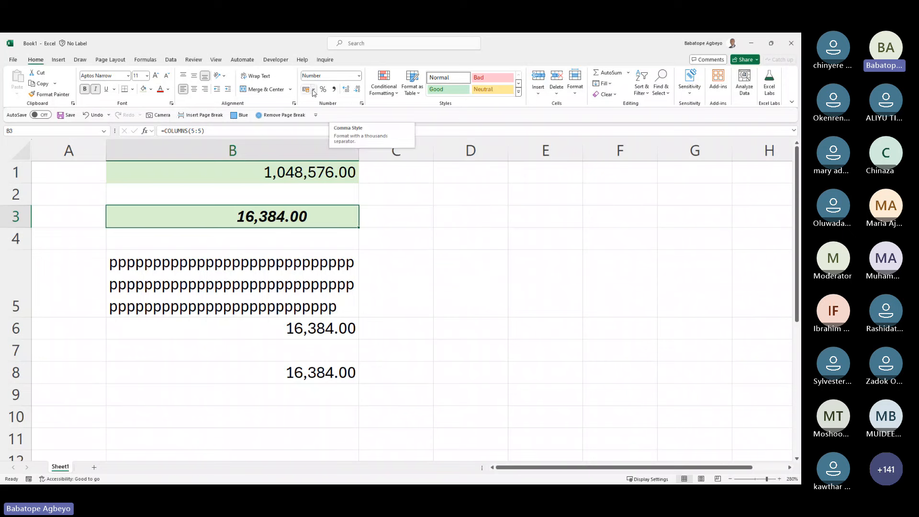
pyautogui.click(359, 77)
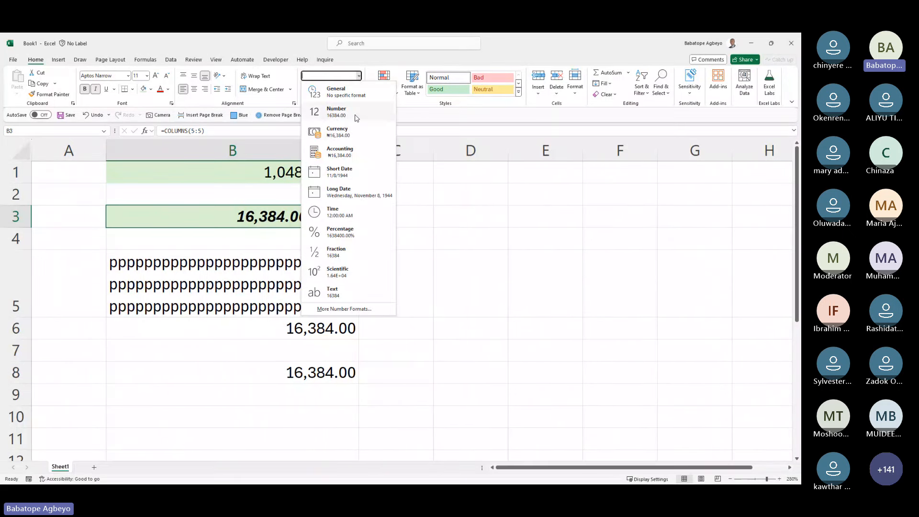
pyautogui.click(348, 140)
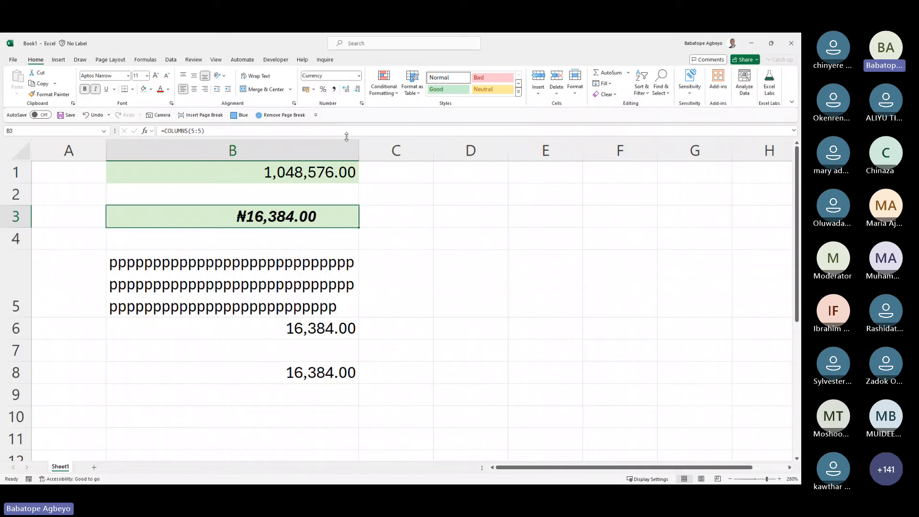
pyautogui.click(361, 103)
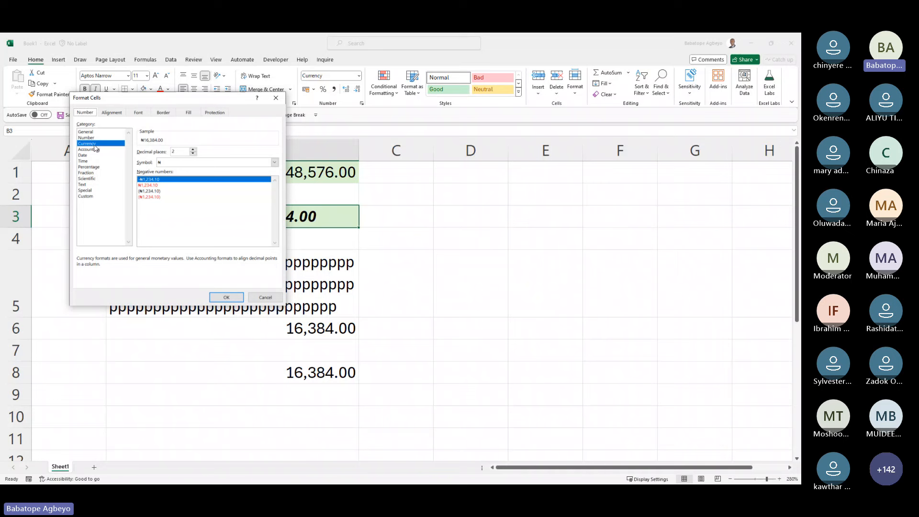
pyautogui.click(275, 162)
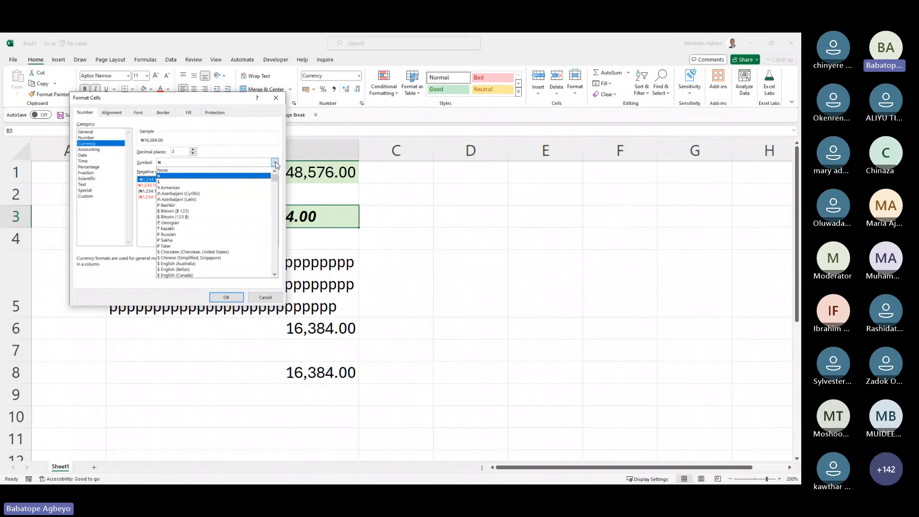
pyautogui.click(180, 176)
pyautogui.click(226, 298)
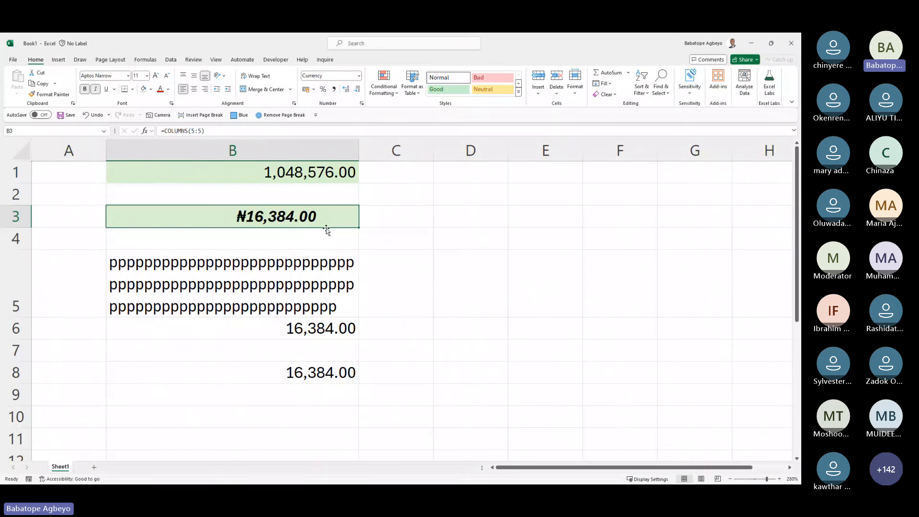
# Step: Browse the Conditional Formatting, Insert and Sort & Filter dropdowns on the Home tab
pyautogui.click(397, 93)
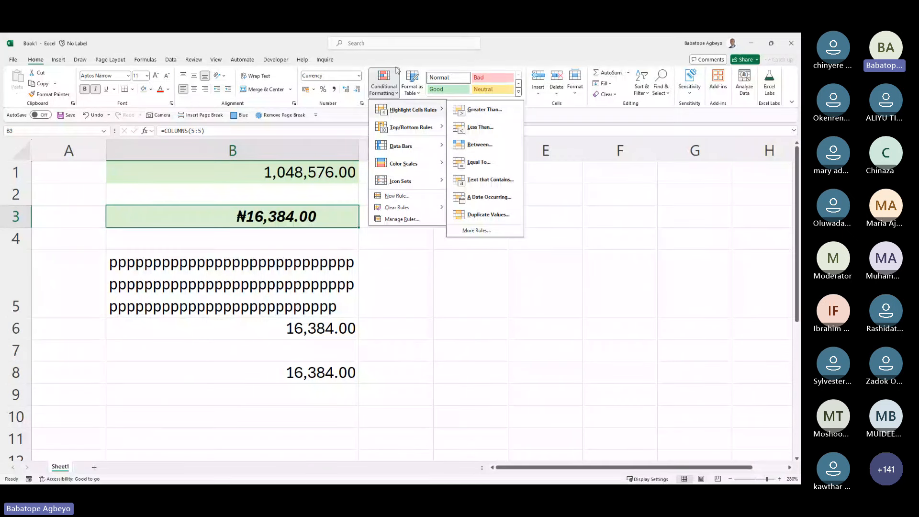
pyautogui.moveTo(399, 103)
pyautogui.click(540, 96)
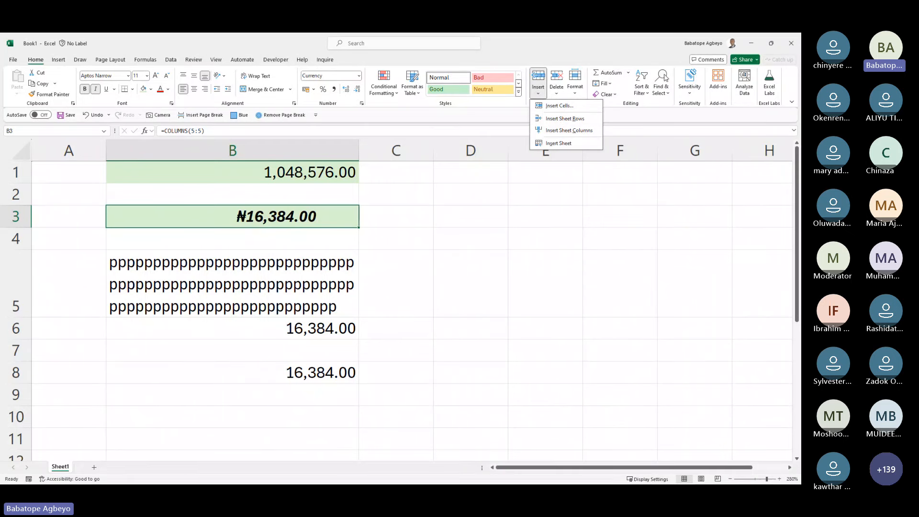
pyautogui.click(642, 90)
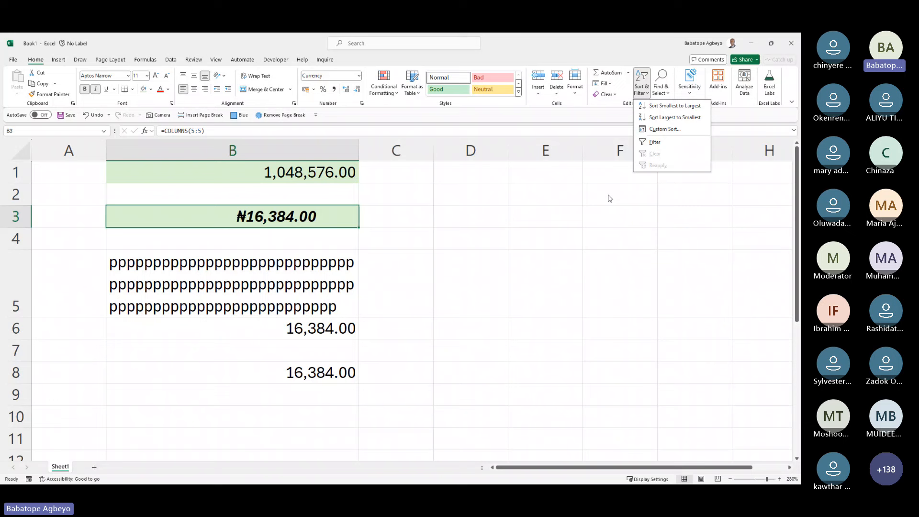
# Step: Enter b, A and c into cells D3, D4 and D5
pyautogui.click(455, 196)
pyautogui.click(461, 211)
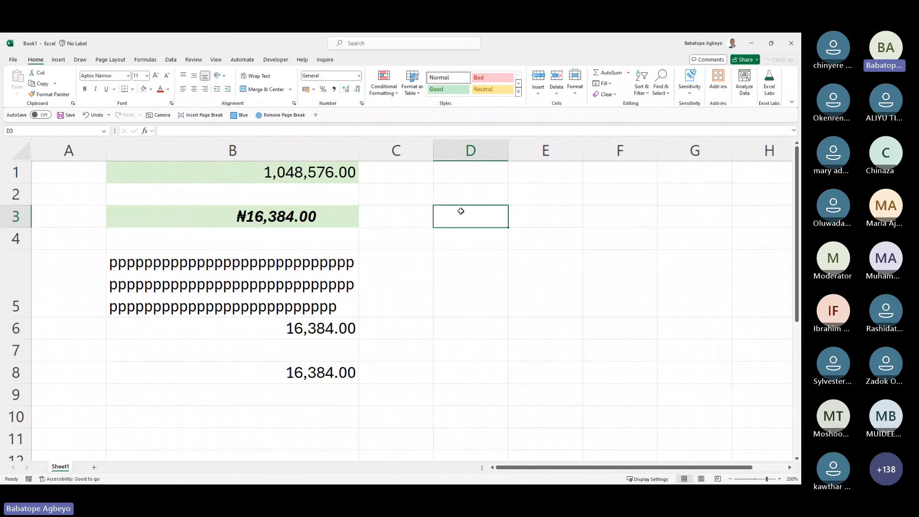
pyautogui.write('b')
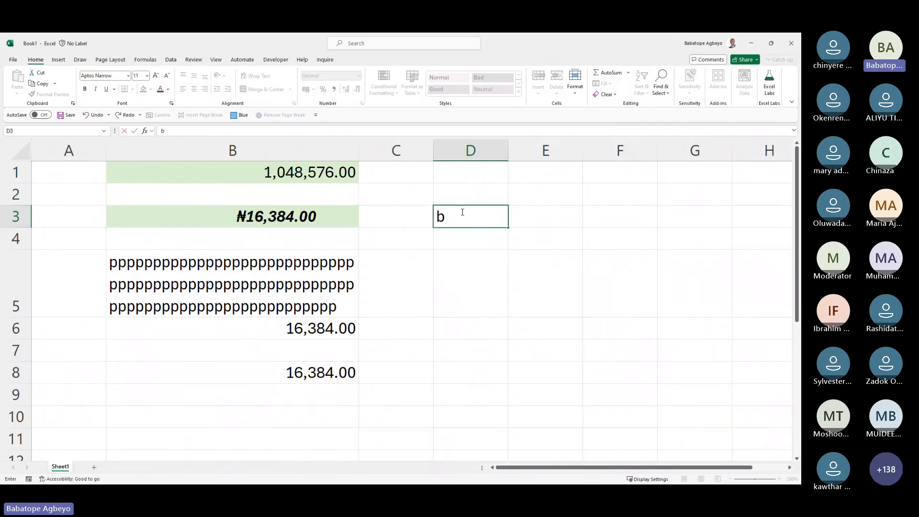
pyautogui.press('Return')
pyautogui.write('A')
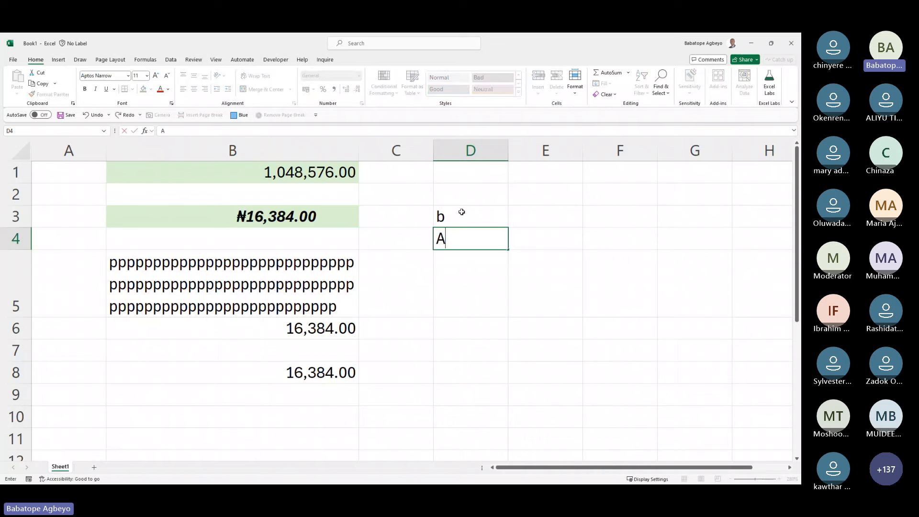
pyautogui.press('Return')
pyautogui.write('c')
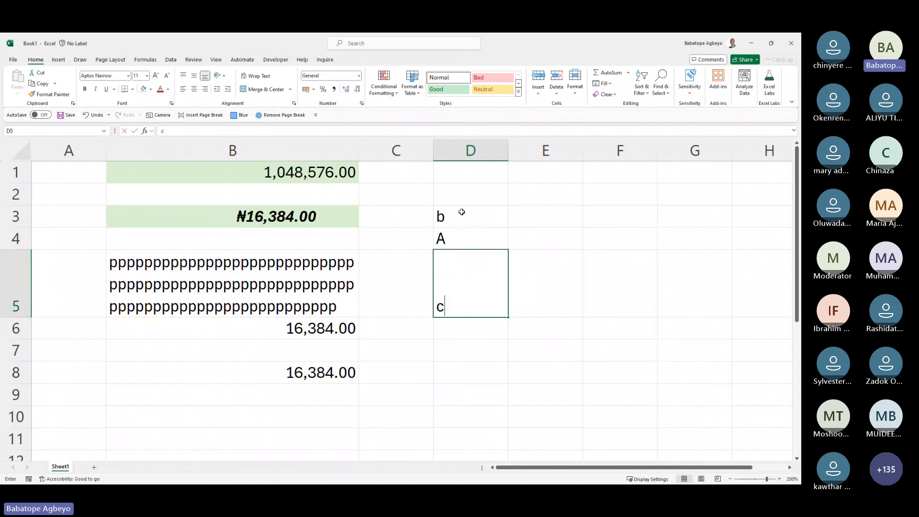
pyautogui.press('Return')
# Step: Sort D3:D5 A to Z so the letters read A, b, c
pyautogui.moveTo(461, 211); pyautogui.dragTo(451, 294)
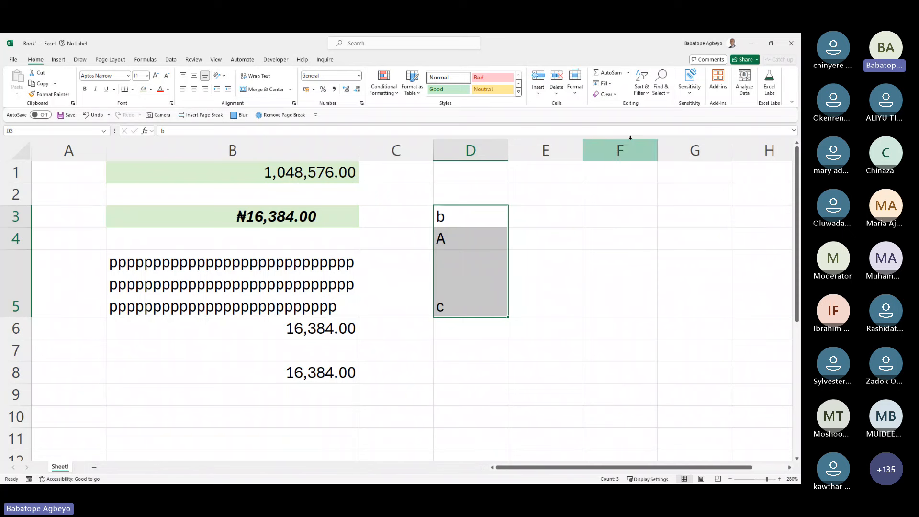
pyautogui.click(642, 90)
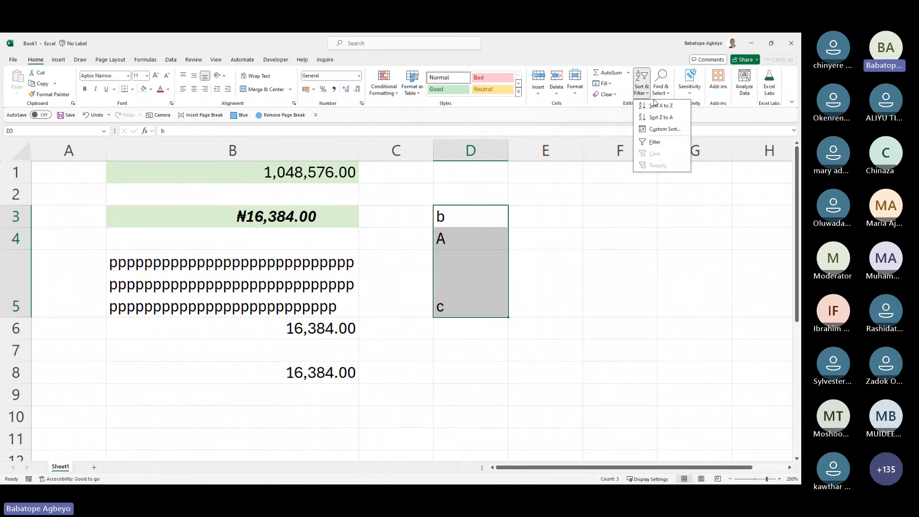
pyautogui.click(659, 106)
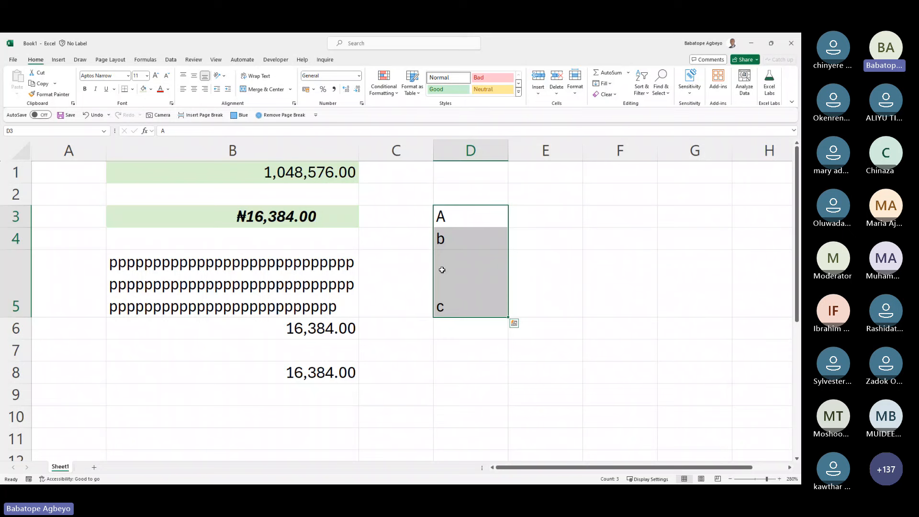
pyautogui.click(642, 91)
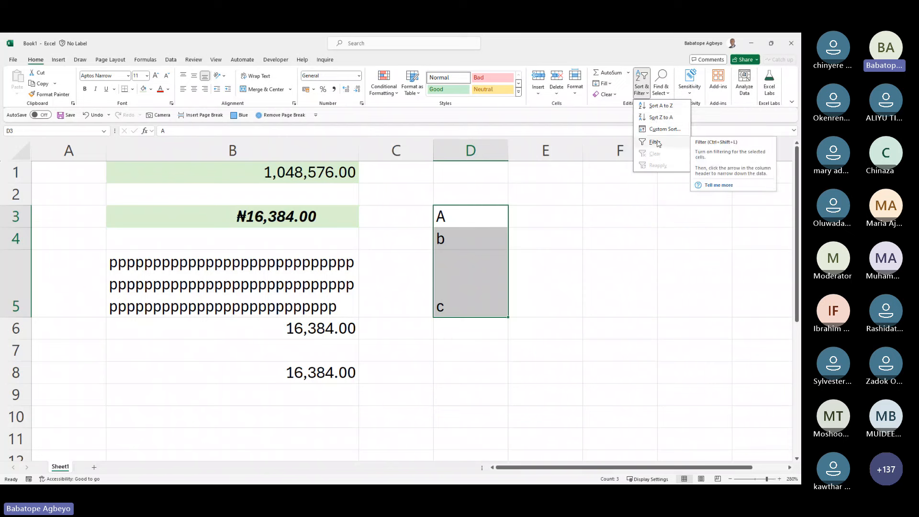
pyautogui.click(476, 189)
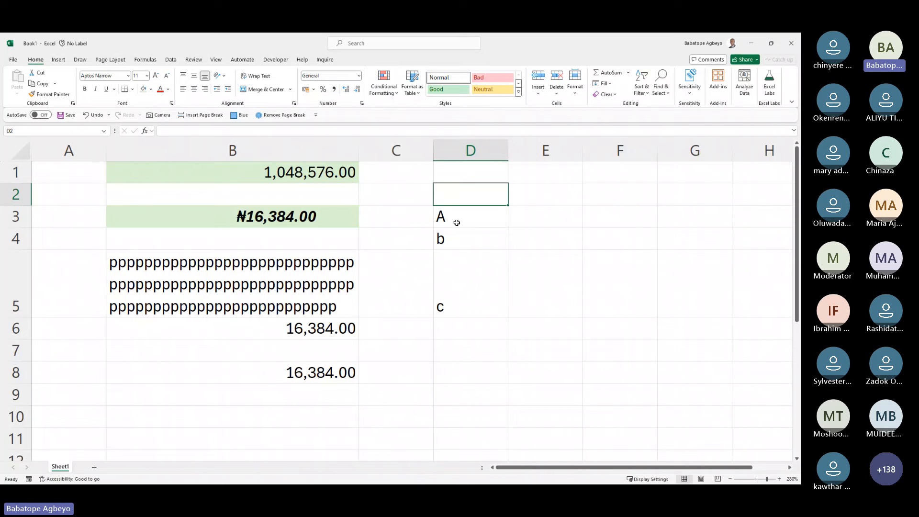
# Step: Enter A in D6 below the existing column D entries
pyautogui.click(454, 331)
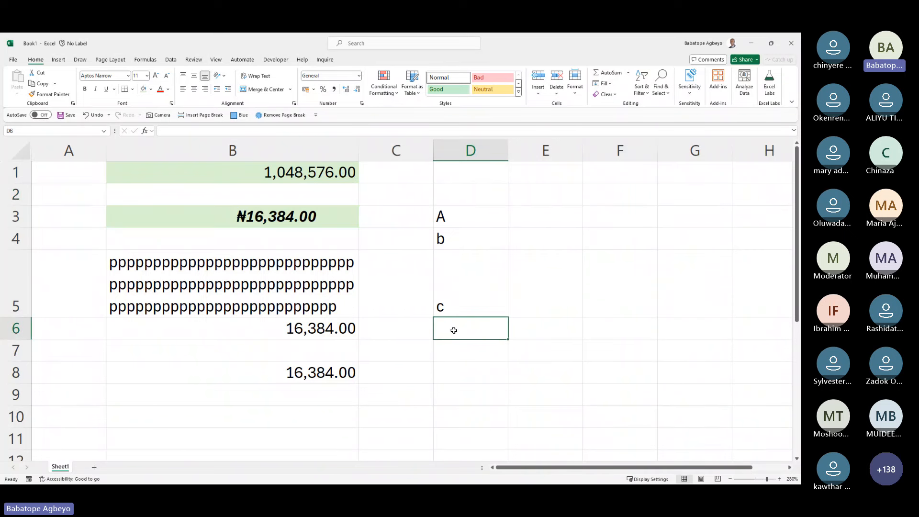
pyautogui.write('a')
pyautogui.press('Return')
pyautogui.click(449, 192)
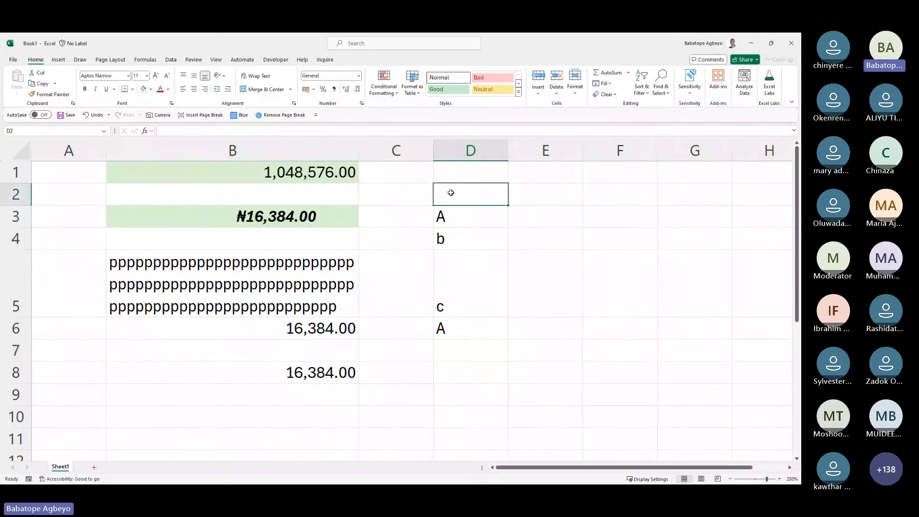
pyautogui.moveTo(457, 221); pyautogui.dragTo(458, 327)
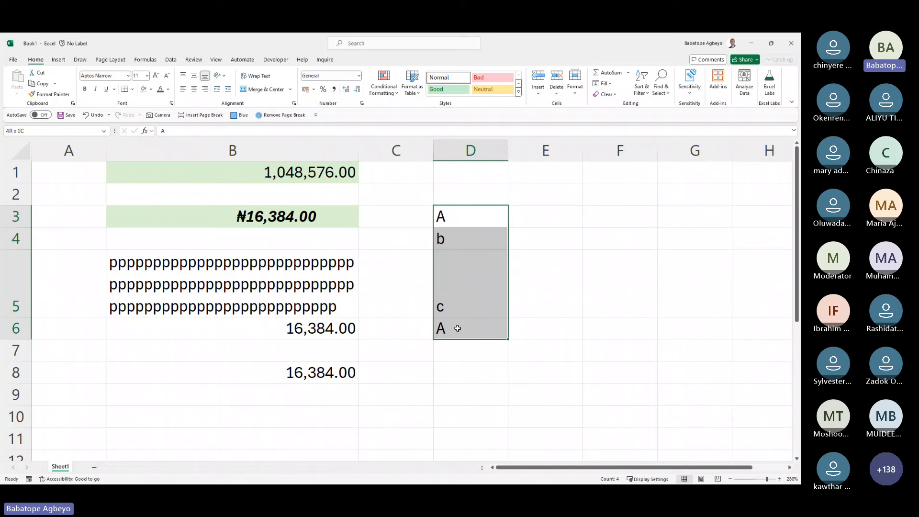
pyautogui.click(486, 201)
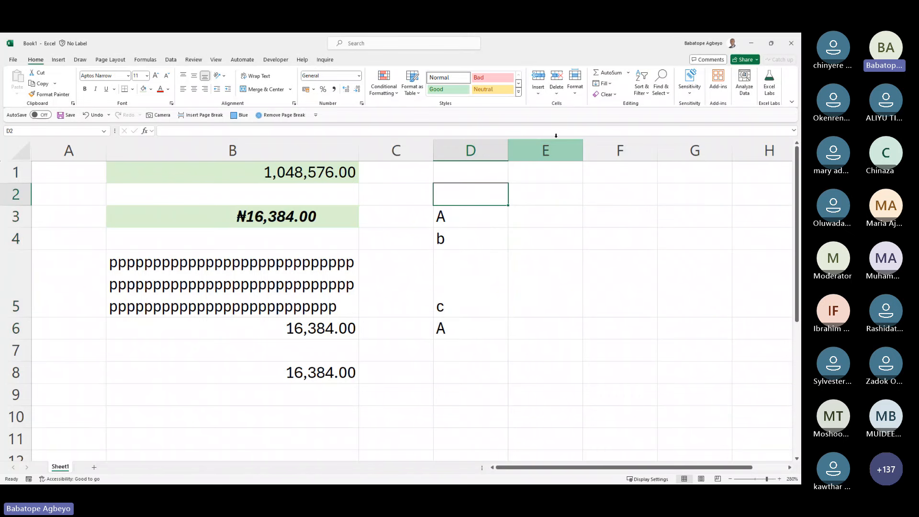
# Step: Turn on filtering for column D via Sort & Filter > Filter
pyautogui.click(646, 94)
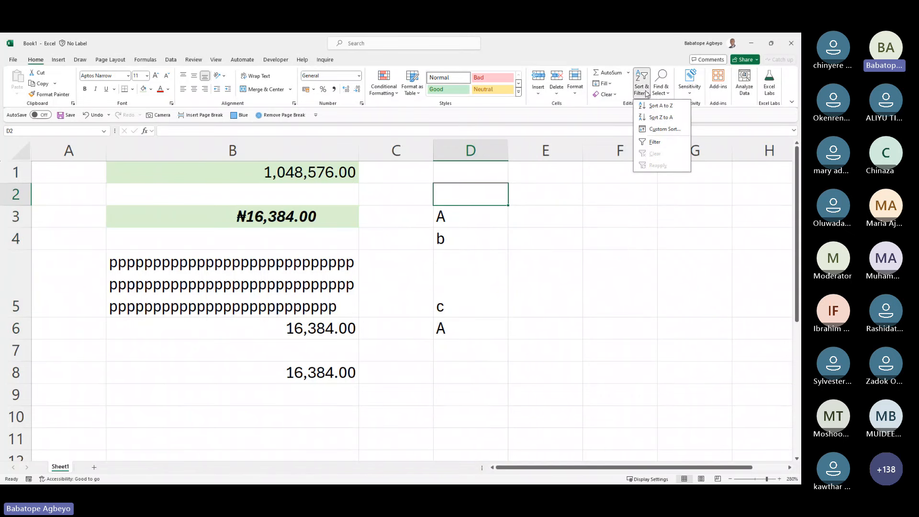
pyautogui.click(663, 146)
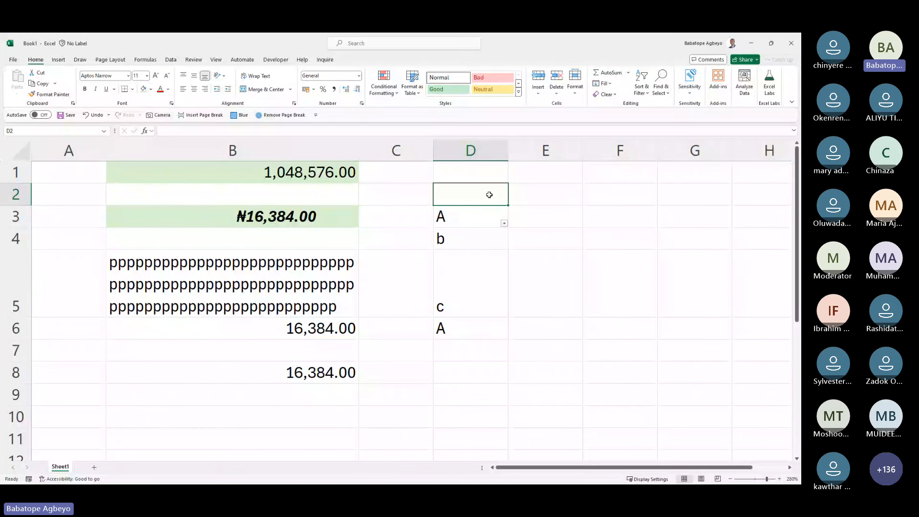
pyautogui.hotkey('ctrl', 'z')
pyautogui.click(481, 173)
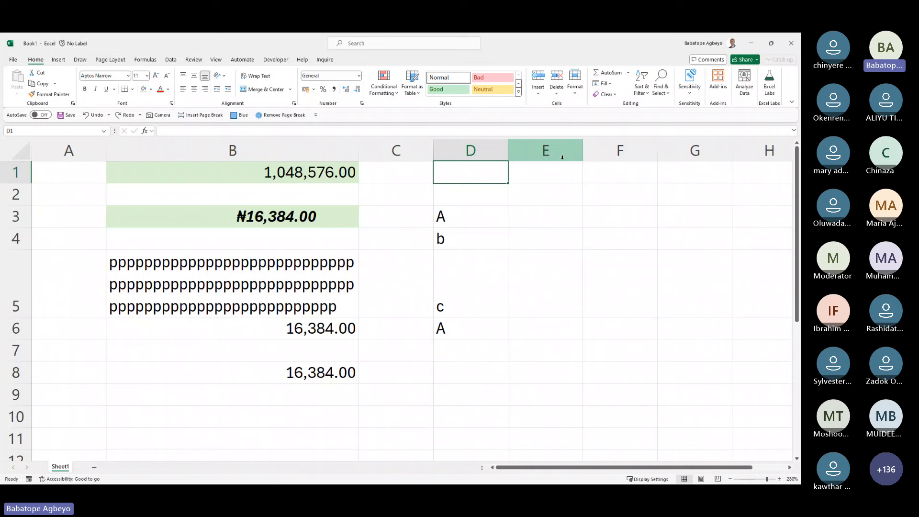
pyautogui.hotkey('ctrl', 'shift', 'l')
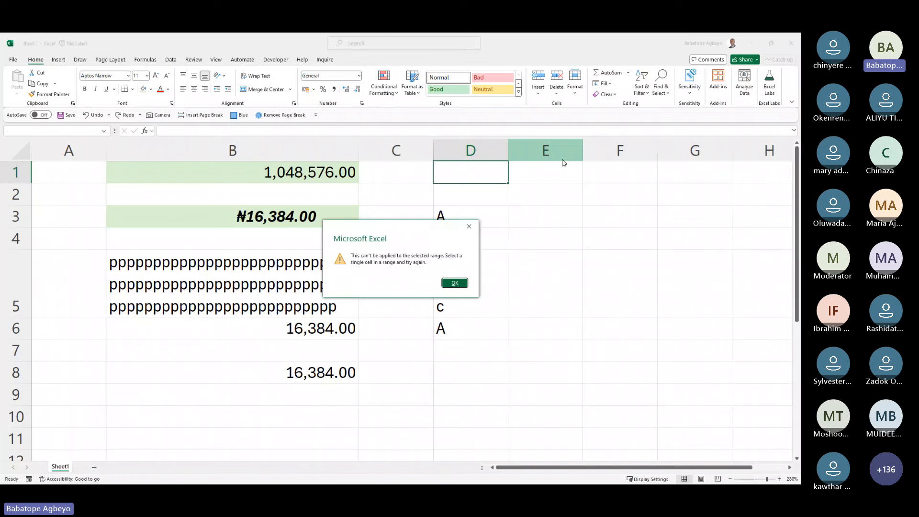
pyautogui.click(445, 286)
pyautogui.click(476, 196)
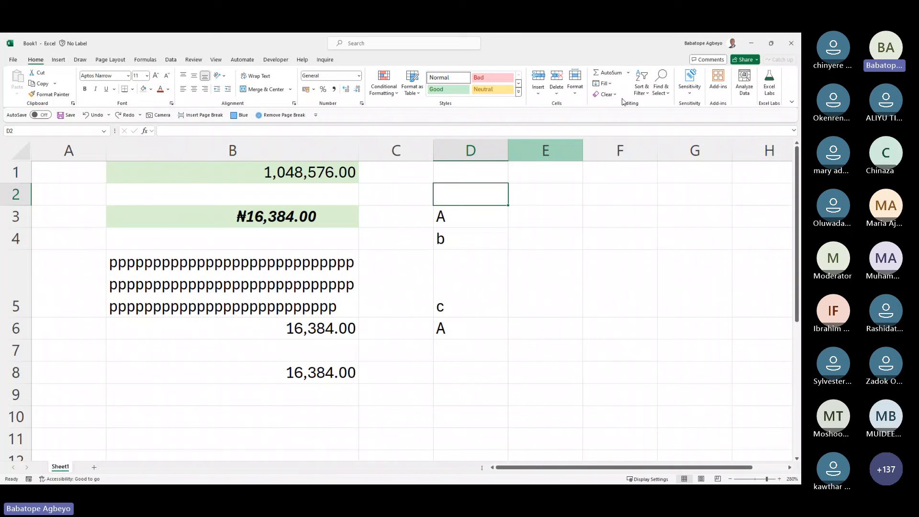
pyautogui.click(648, 96)
pyautogui.click(663, 146)
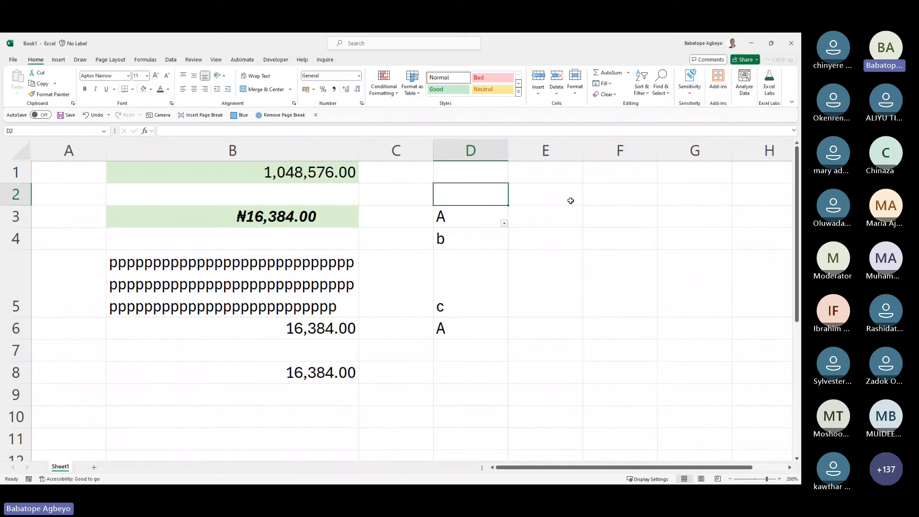
# Step: Change the value in D4 to A
pyautogui.click(461, 238)
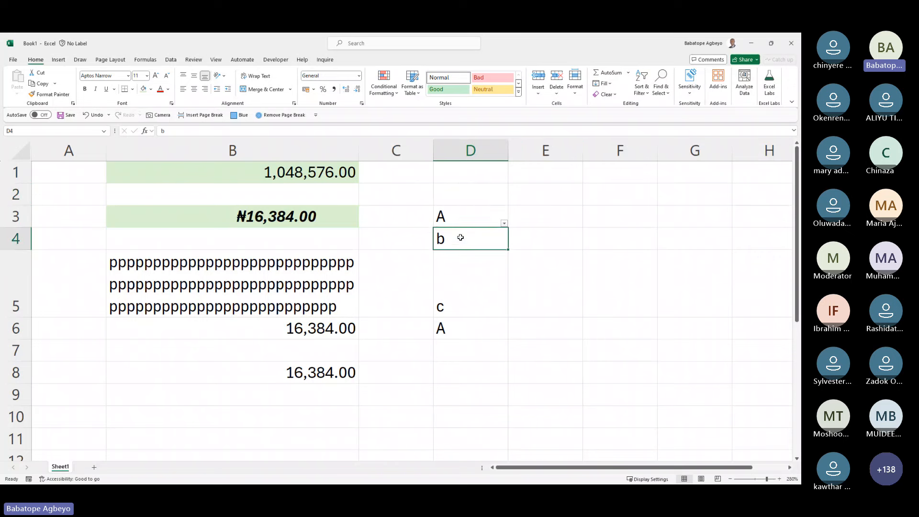
pyautogui.write('A')
pyautogui.press('Return')
pyautogui.press('Up')
pyautogui.press('Up')
pyautogui.press('Up')
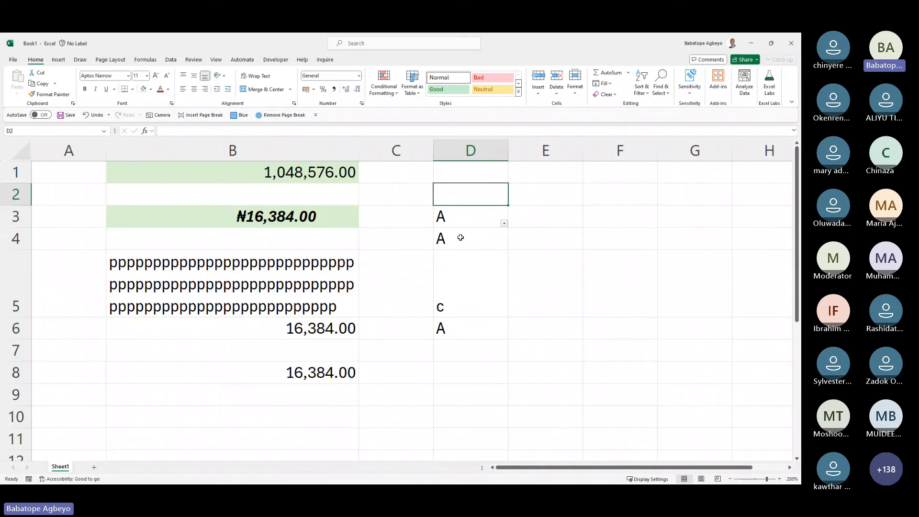
# Step: Clear the contents of D3
pyautogui.press('Delete')
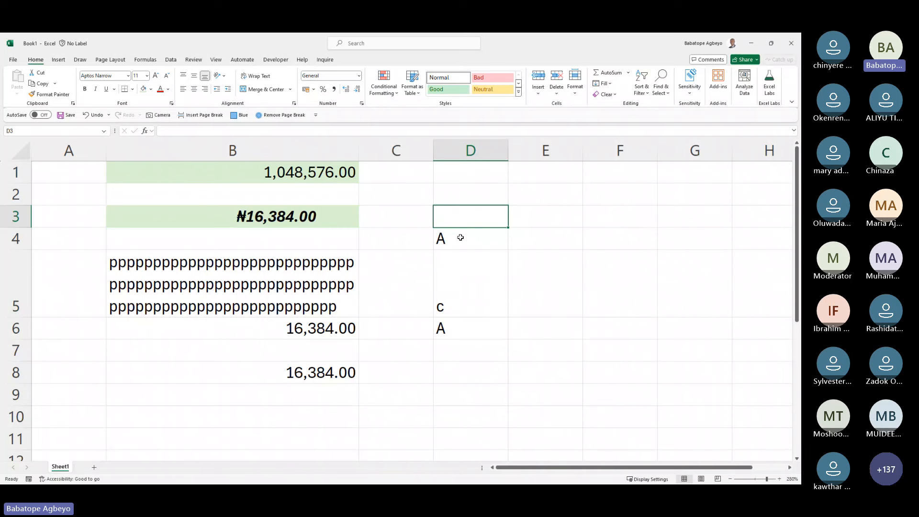
pyautogui.press('Down')
pyautogui.press('Down')
pyautogui.press('Down')
pyautogui.press('Up')
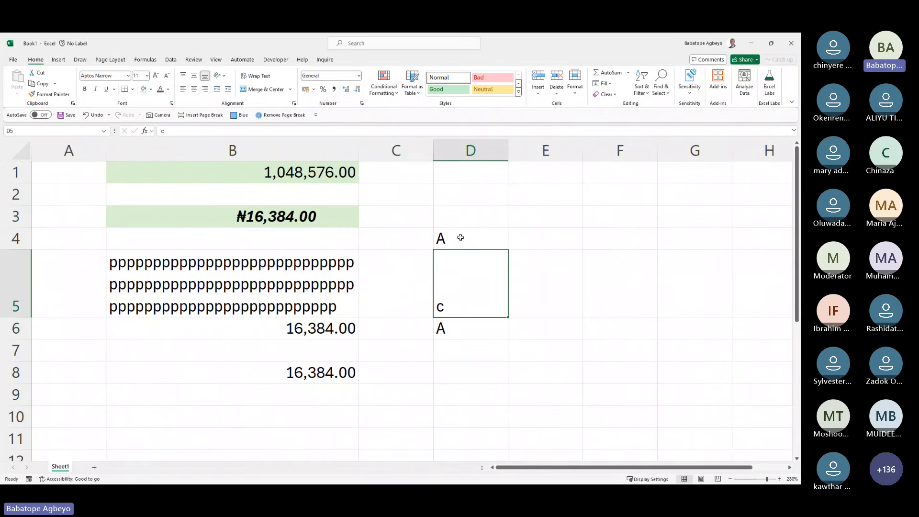
pyautogui.press('Up')
pyautogui.press('Up')
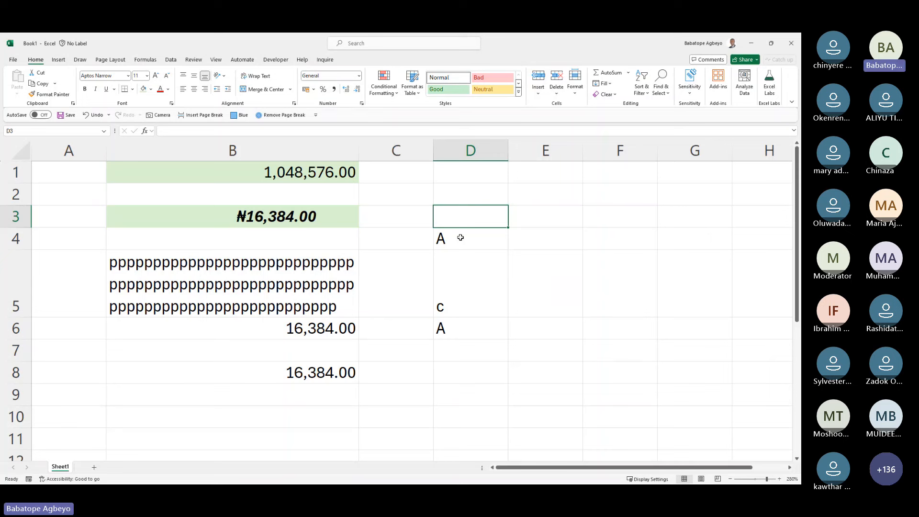
# Step: Type the heading Title in D3, correcting the misspelling Totle
pyautogui.write('Totle')
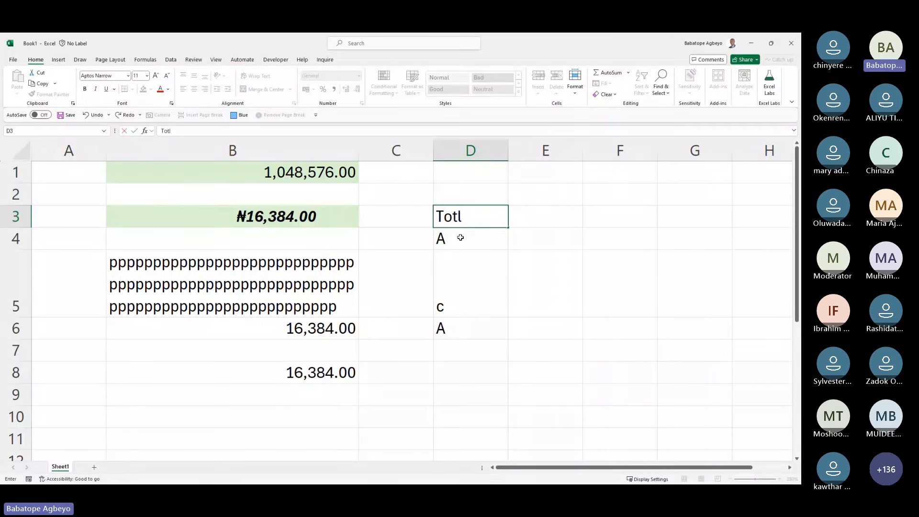
pyautogui.press('Return')
pyautogui.press('Up')
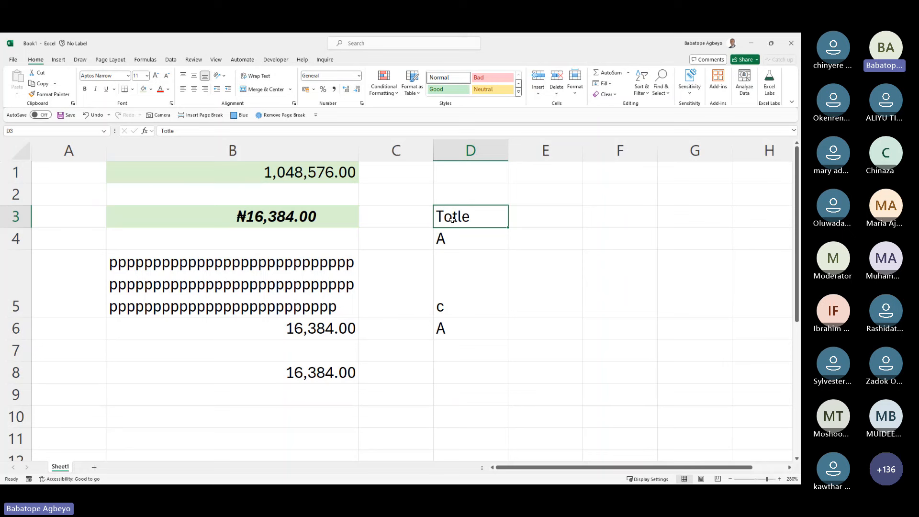
pyautogui.doubleClick(453, 219)
pyautogui.press('BackSpace')
pyautogui.write('i')
pyautogui.press('Return')
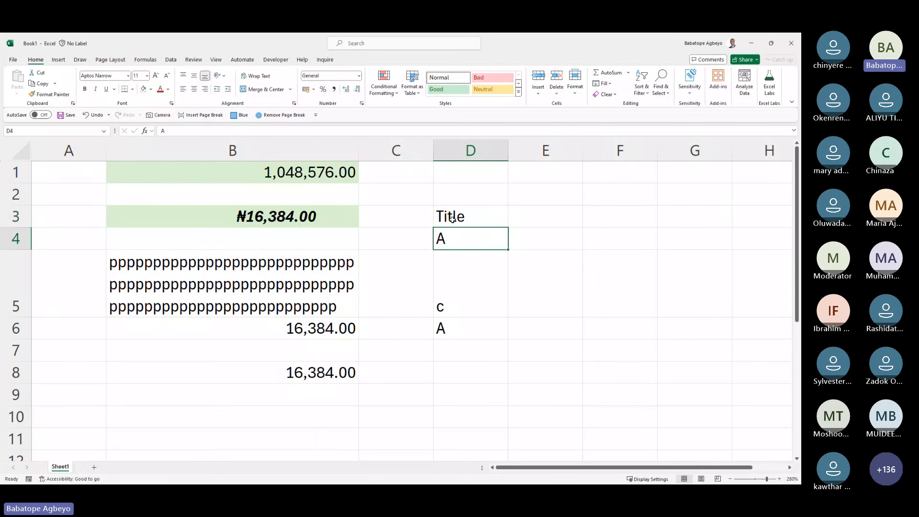
pyautogui.click(453, 218)
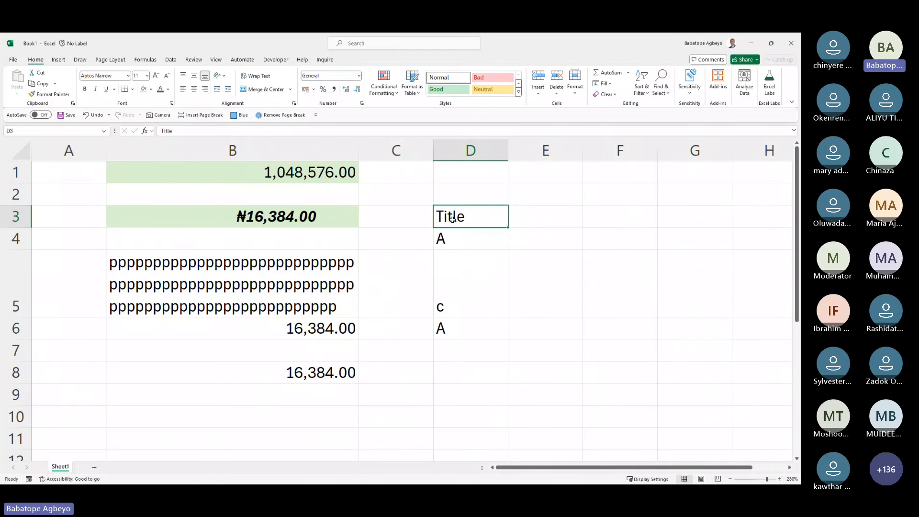
# Step: Add another A entry in D7 below the column D list
pyautogui.click(663, 95)
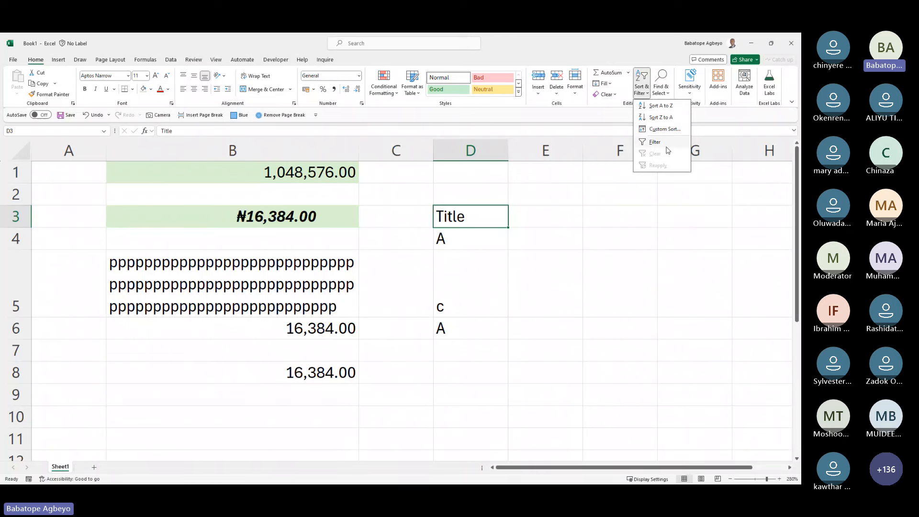
pyautogui.click(665, 142)
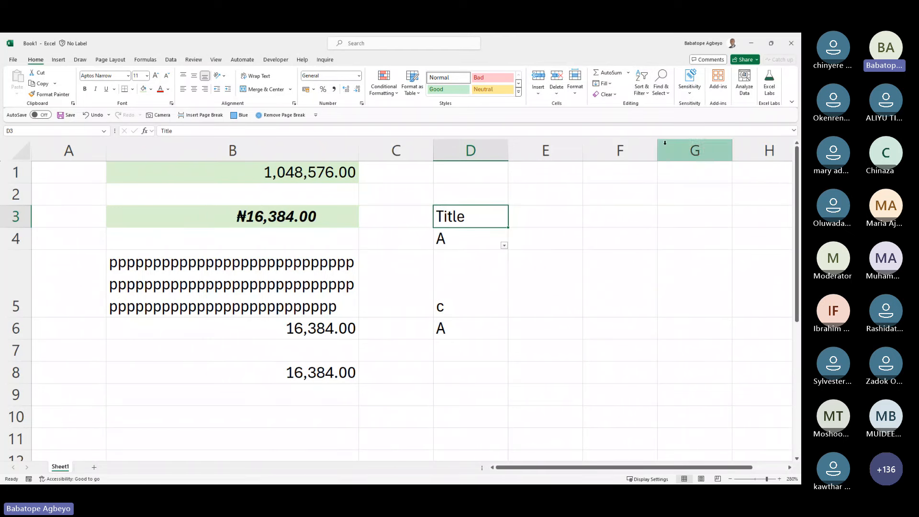
pyautogui.click(504, 246)
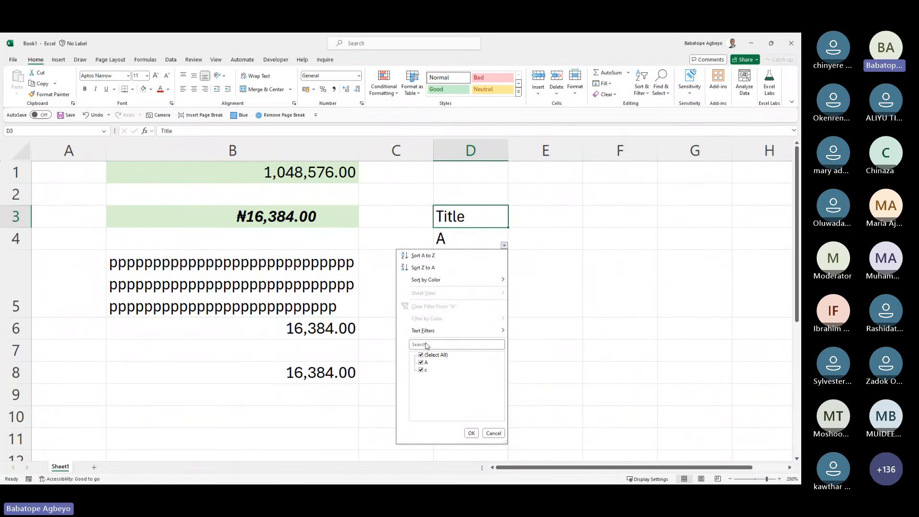
pyautogui.press('Return')
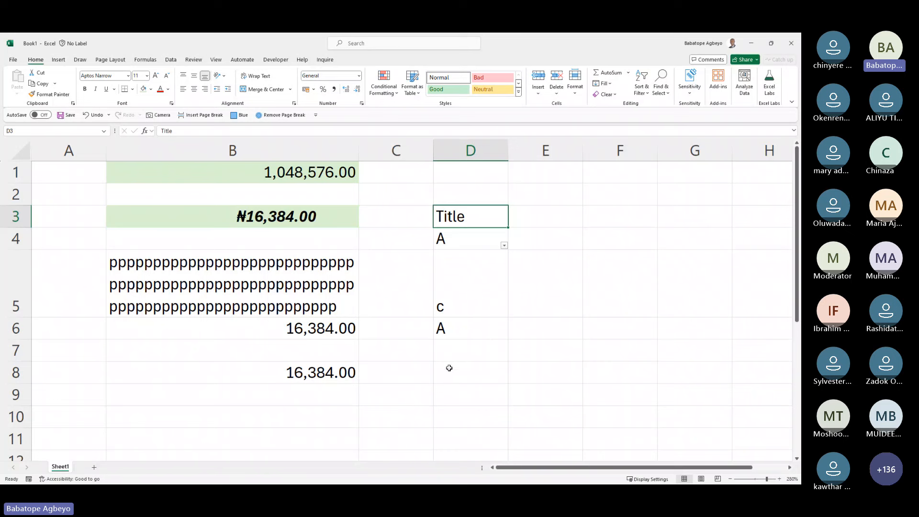
pyautogui.click(463, 348)
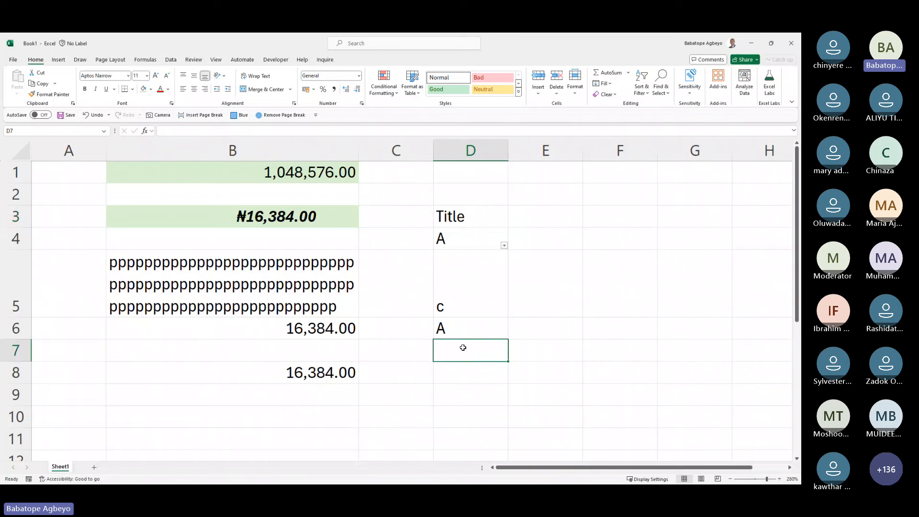
pyautogui.write('A')
pyautogui.press('Return')
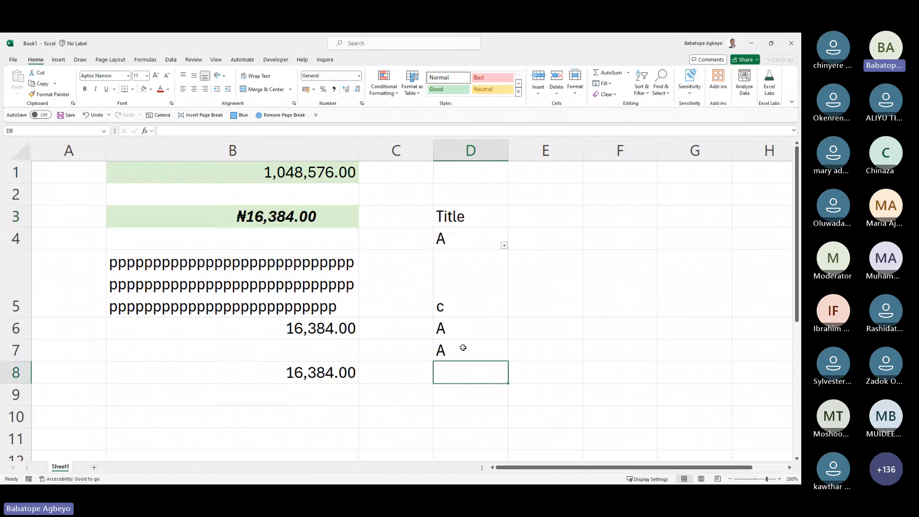
# Step: Reapply column D's filter with all values still selected
pyautogui.click(504, 246)
pyautogui.click(422, 355)
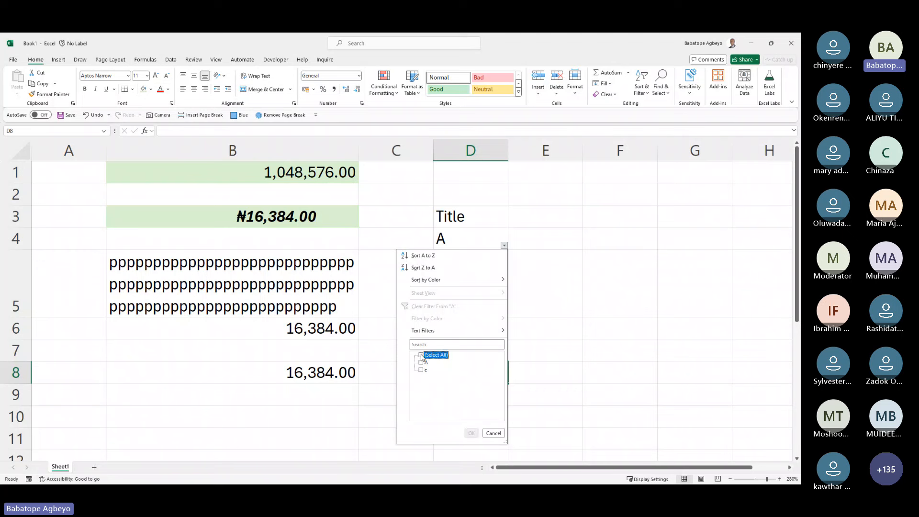
pyautogui.click(421, 355)
pyautogui.click(472, 433)
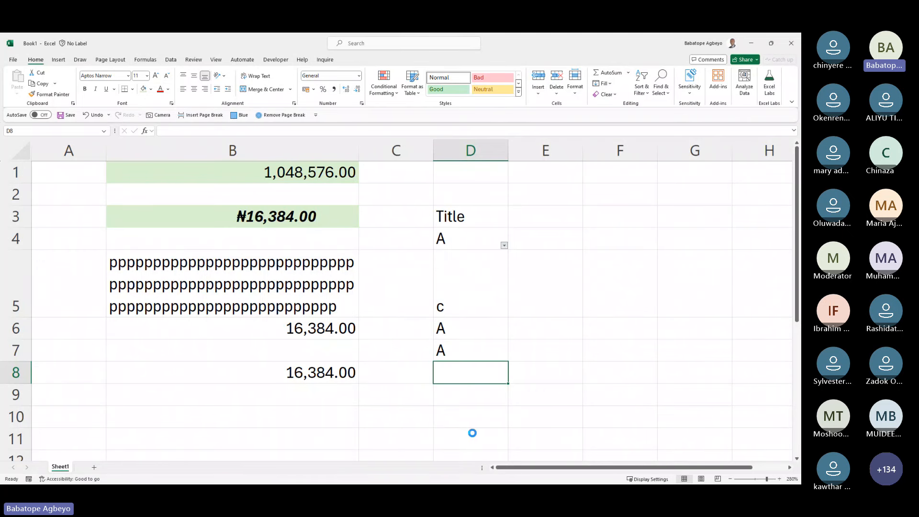
pyautogui.moveTo(448, 265); pyautogui.dragTo(450, 282)
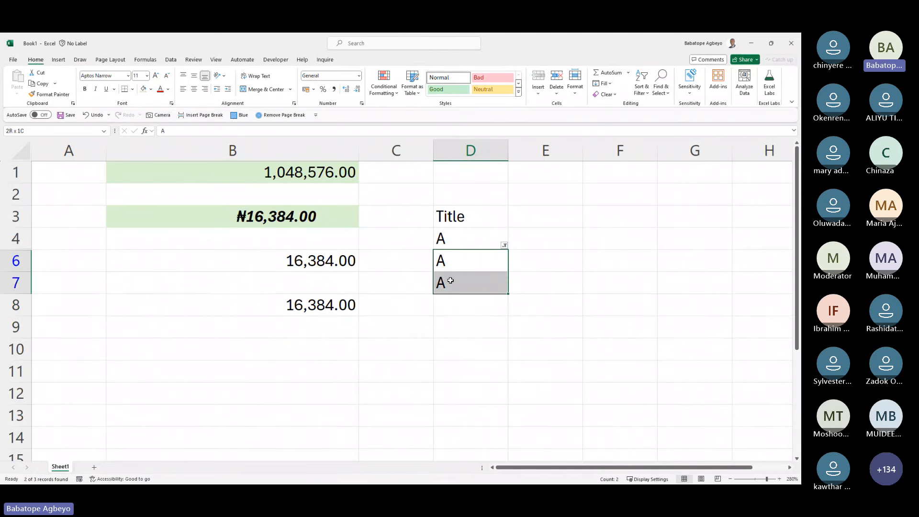
# Step: Rename the D4 header to Title and filter the column to show only c
pyautogui.click(445, 238)
pyautogui.write('Title')
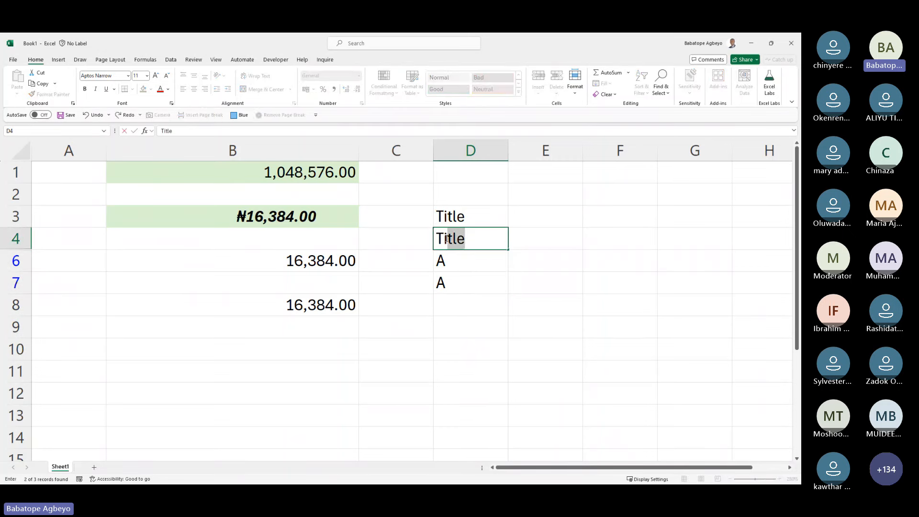
pyautogui.press('Return')
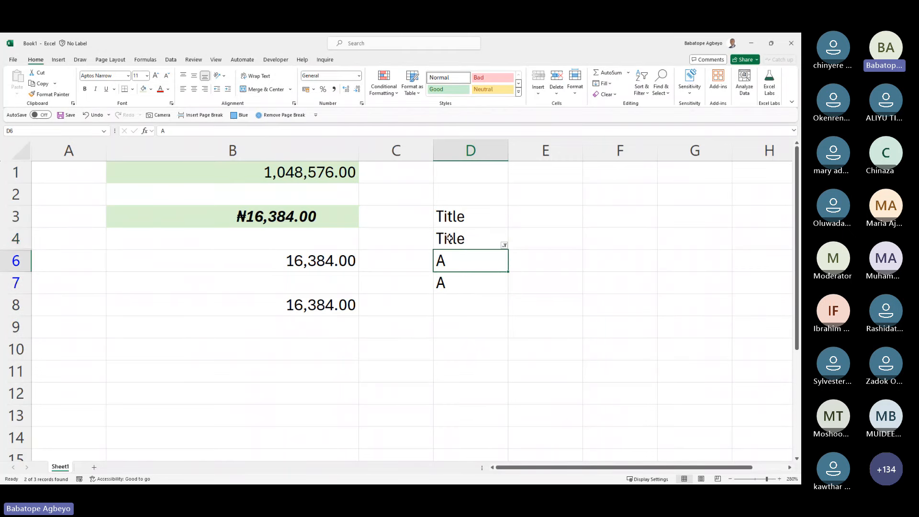
pyautogui.click(504, 245)
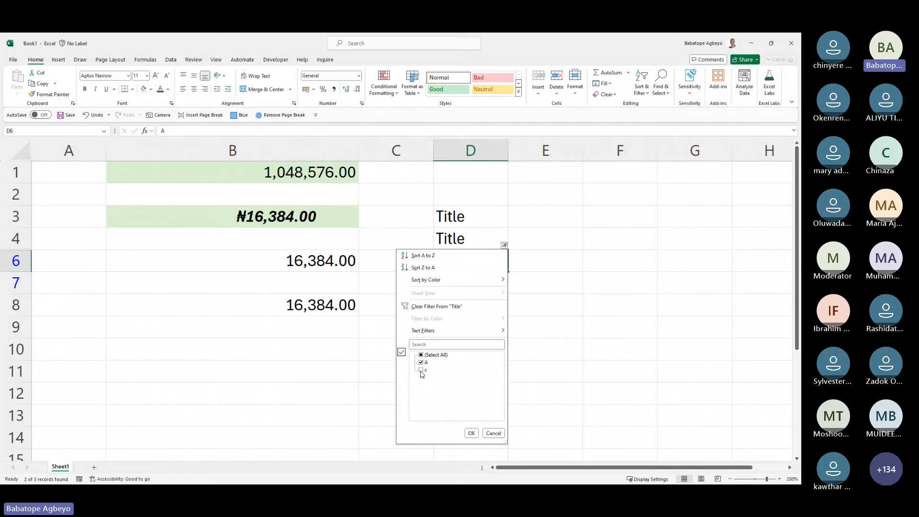
pyautogui.click(421, 370)
pyautogui.click(421, 363)
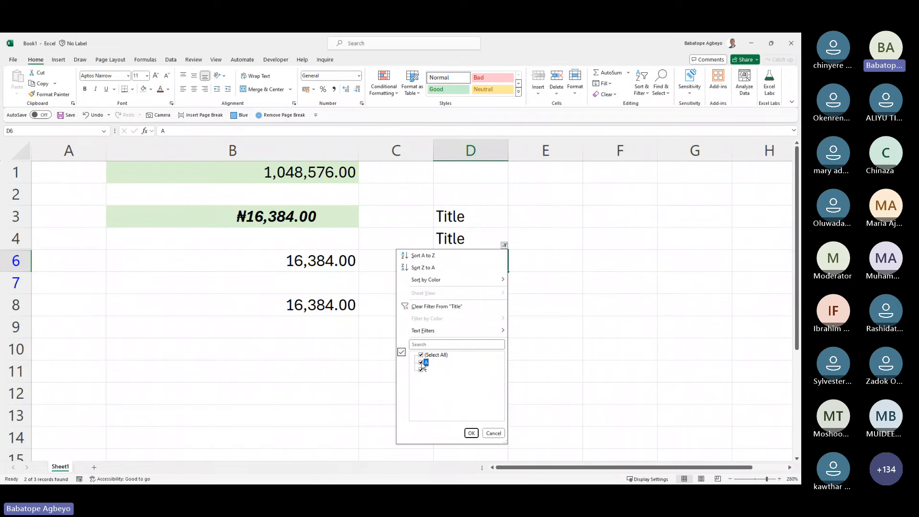
pyautogui.click(470, 433)
pyautogui.click(460, 293)
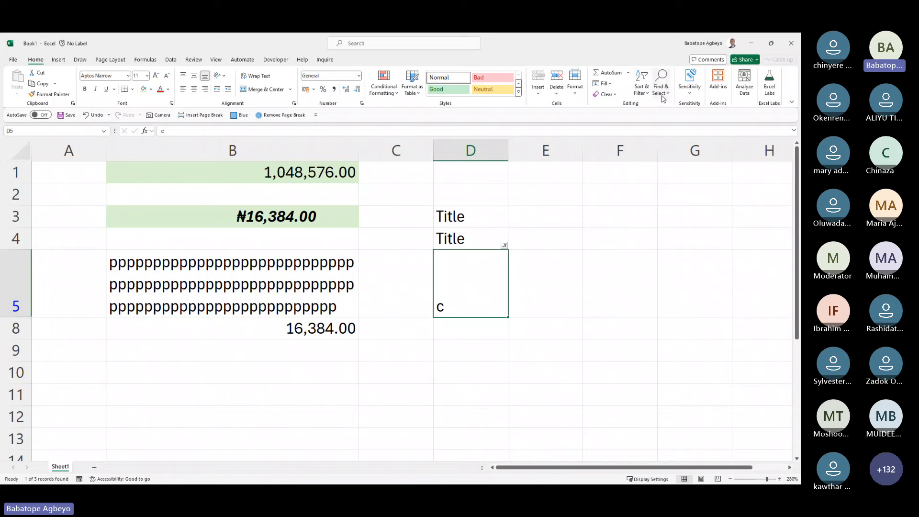
# Step: Browse the Pictures and Shapes galleries on the Insert tab without adding anything
pyautogui.click(58, 59)
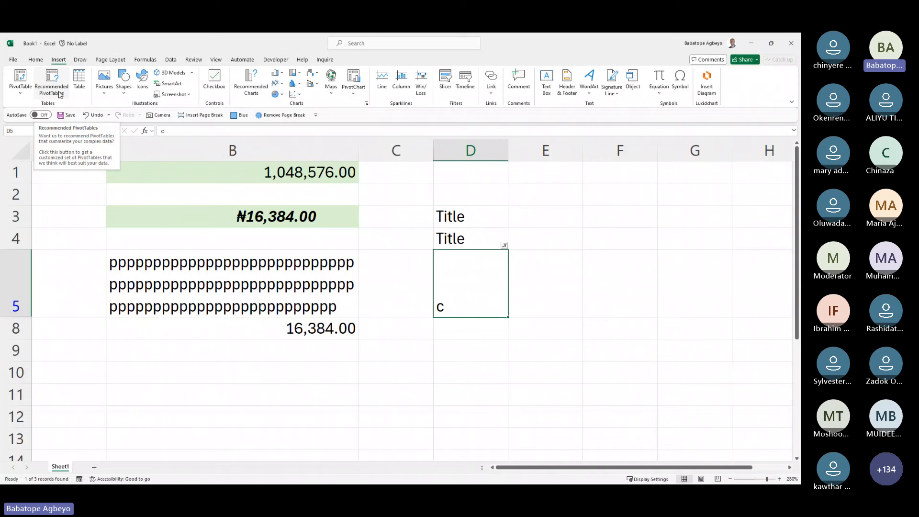
pyautogui.click(106, 94)
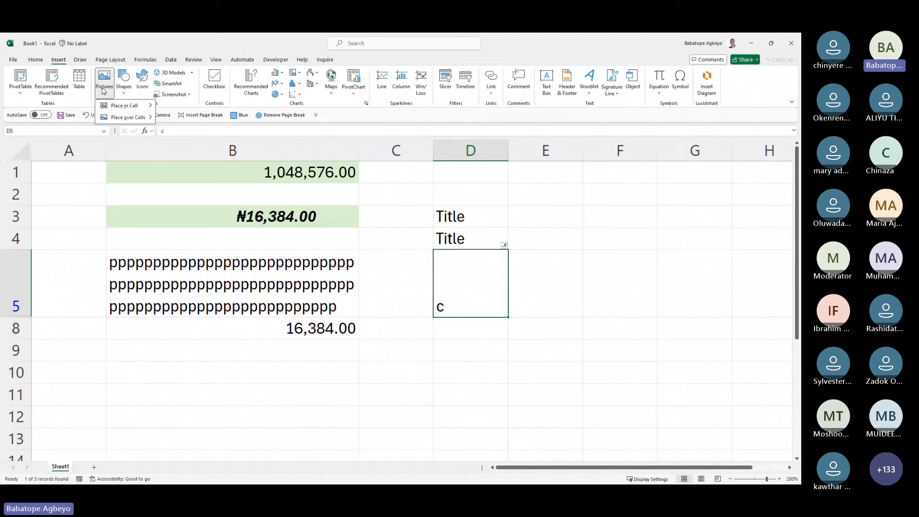
pyautogui.click(124, 93)
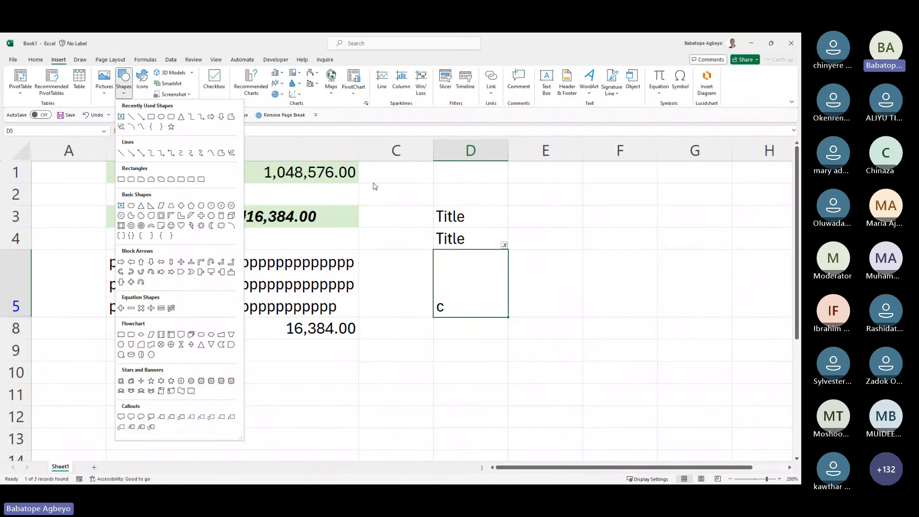
pyautogui.press('Escape')
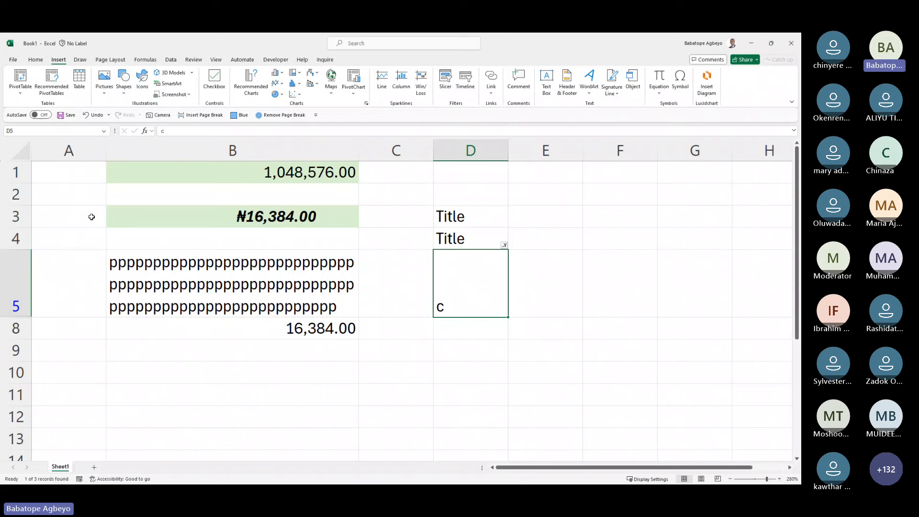
# Step: Insert a text box at B4 reading Analytic Corper Workshop
pyautogui.click(548, 86)
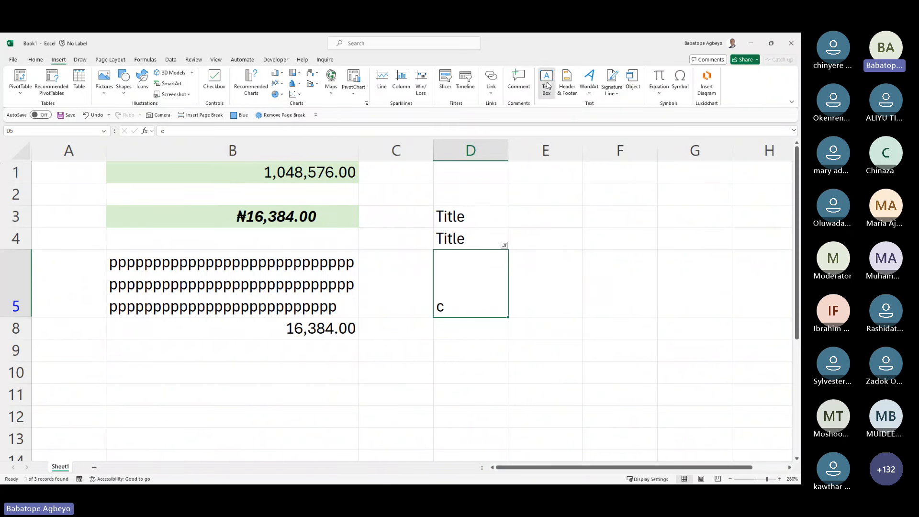
pyautogui.moveTo(151, 224); pyautogui.dragTo(464, 337)
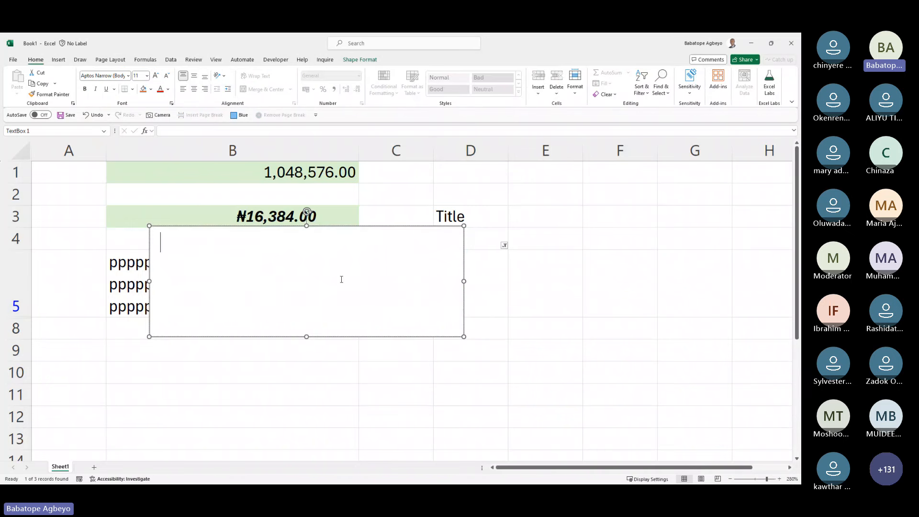
pyautogui.write('Analytic')
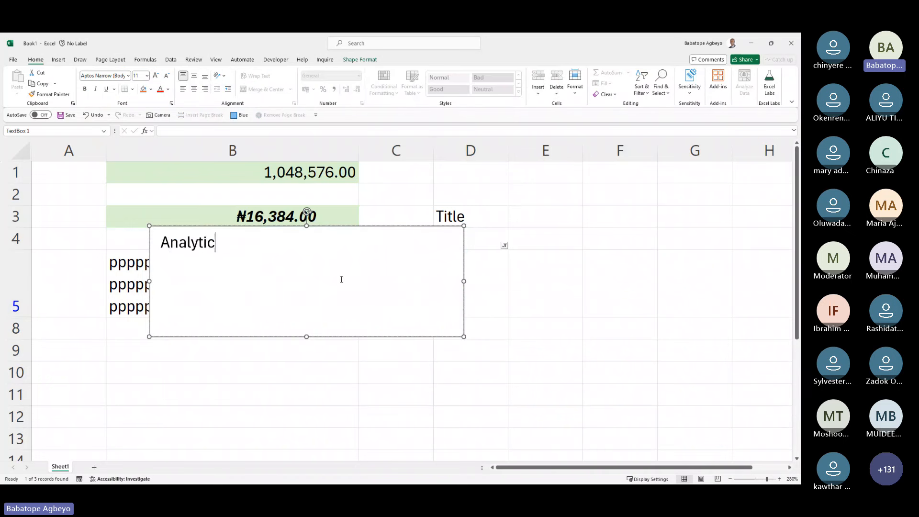
pyautogui.write(' Corper Wor')
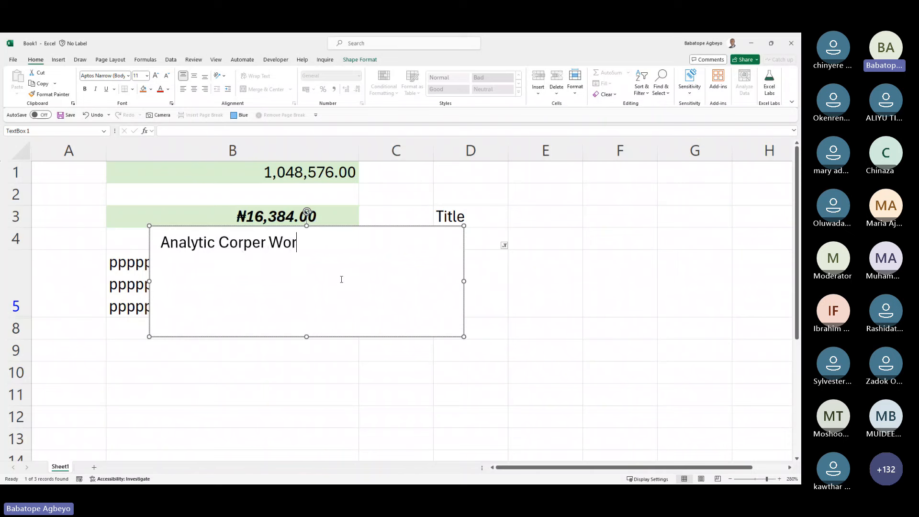
pyautogui.write('kshop')
pyautogui.click(340, 389)
# Step: Shrink the text box to one row and move it to row 1 over columns A–B
pyautogui.click(329, 304)
pyautogui.moveTo(305, 338); pyautogui.dragTo(307, 253)
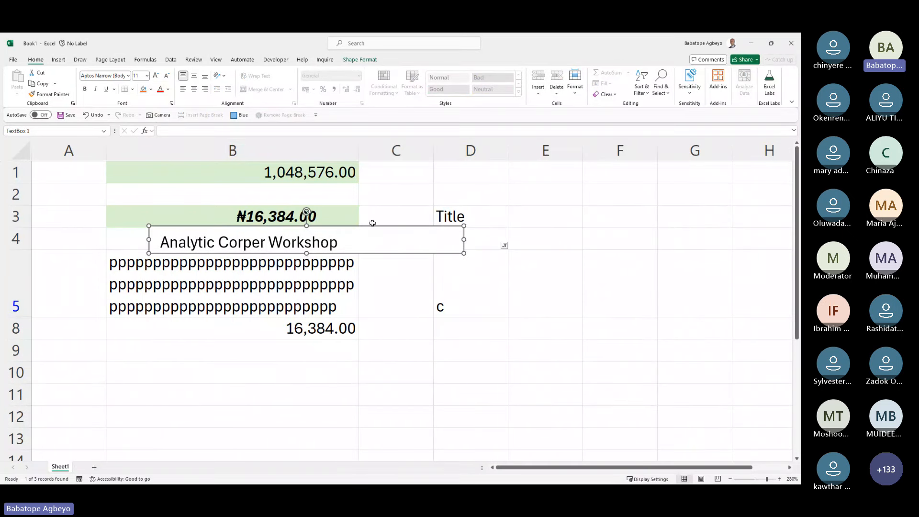
pyautogui.doubleClick(372, 228)
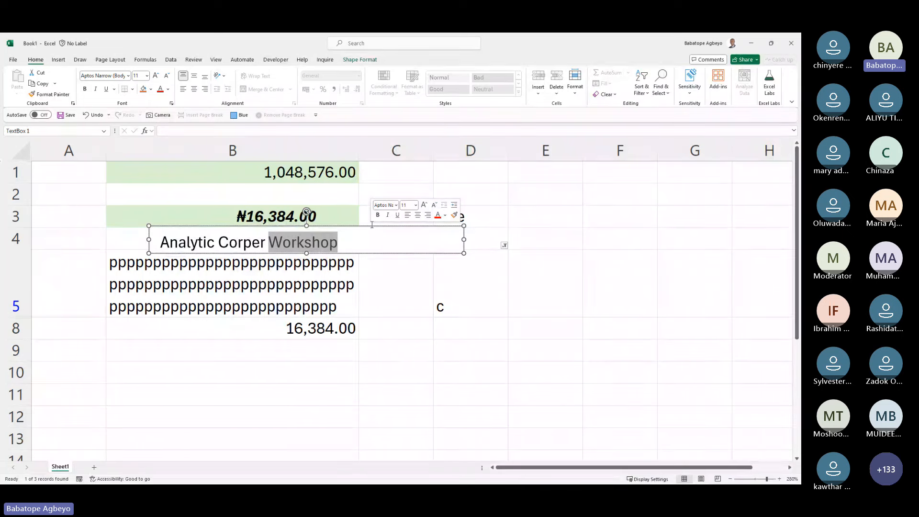
pyautogui.click(367, 223)
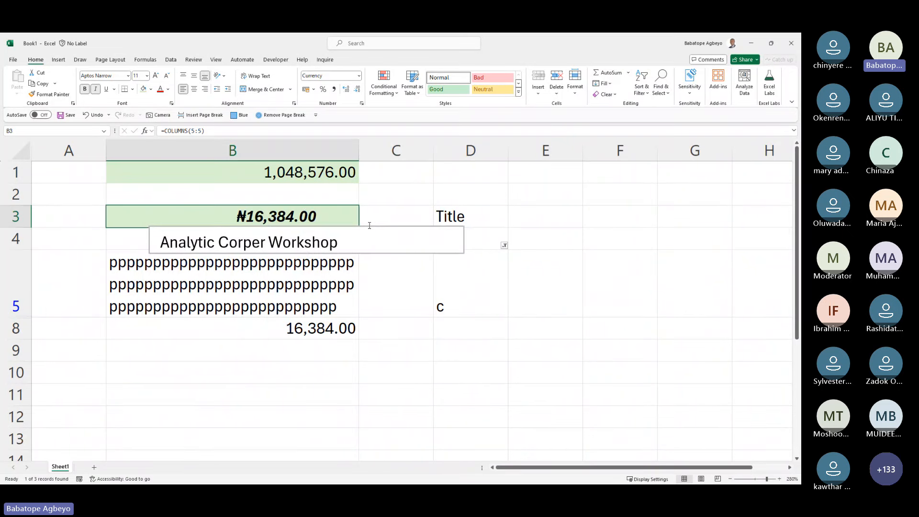
pyautogui.click(386, 238)
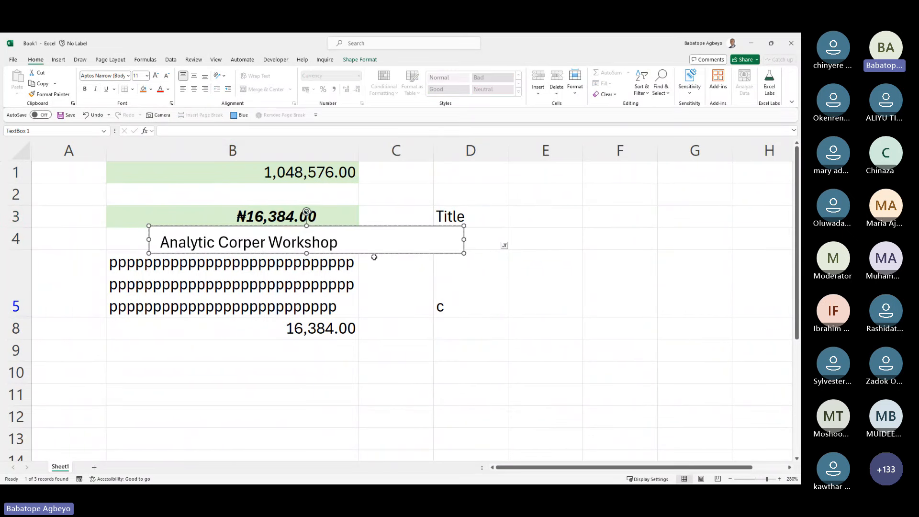
pyautogui.moveTo(375, 258); pyautogui.dragTo(263, 177)
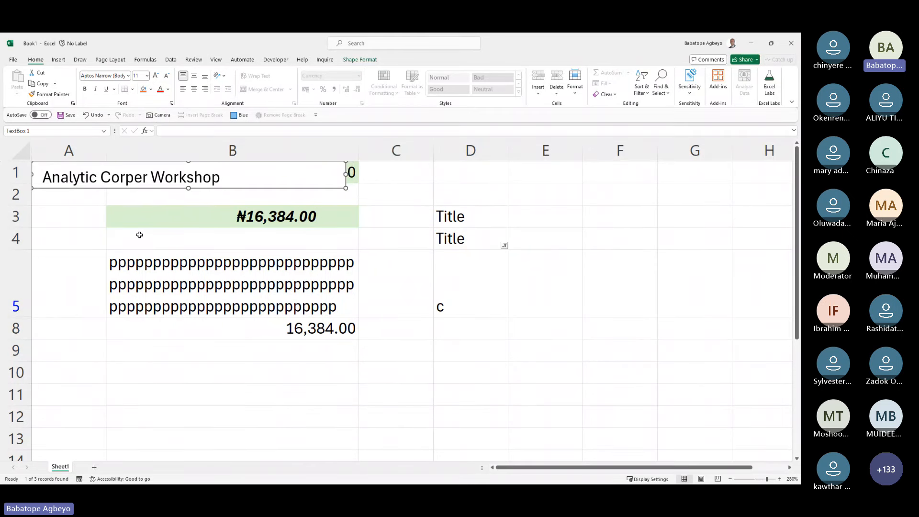
pyautogui.click(58, 59)
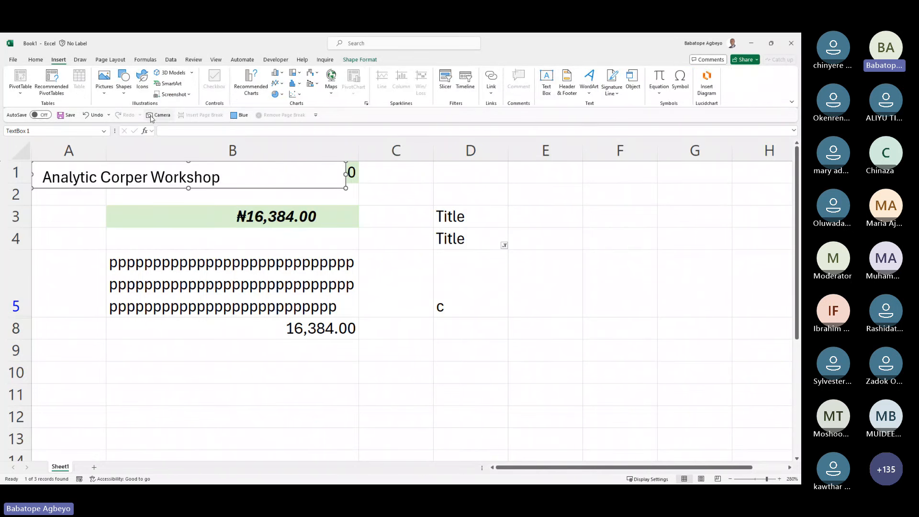
# Step: Preview the WordArt gallery and Draw tools, ending on the Page Layout ribbon
pyautogui.click(591, 91)
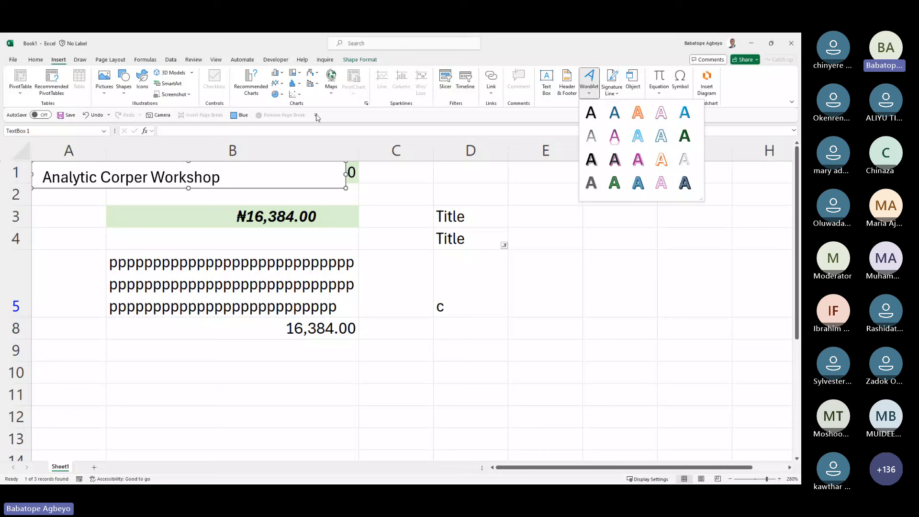
pyautogui.click(80, 59)
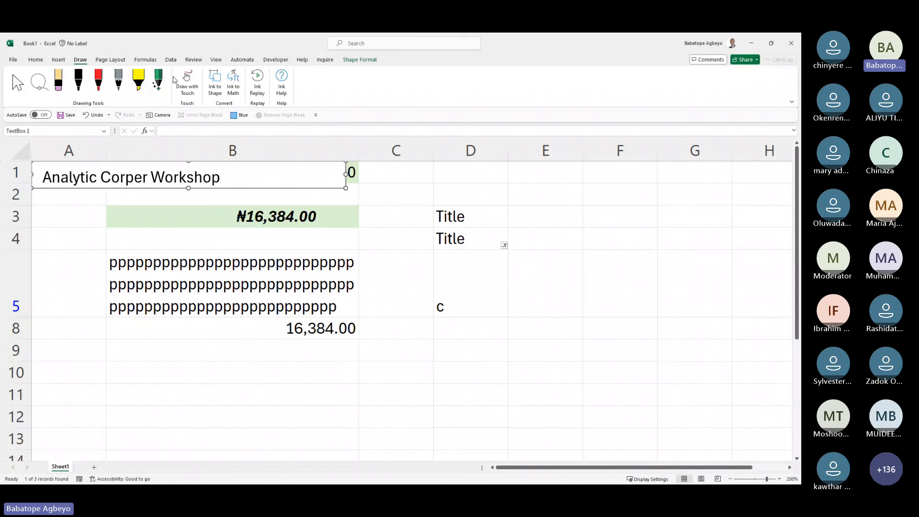
pyautogui.click(109, 63)
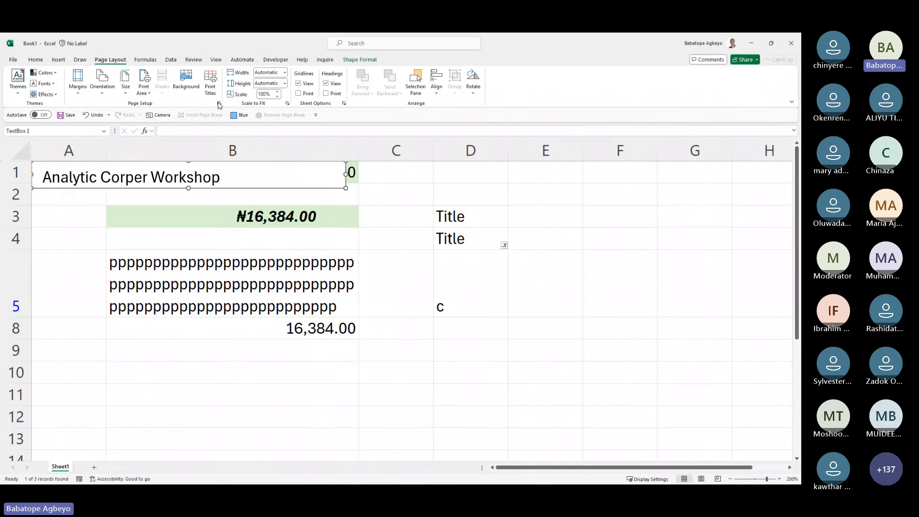
pyautogui.click(241, 216)
pyautogui.click(243, 236)
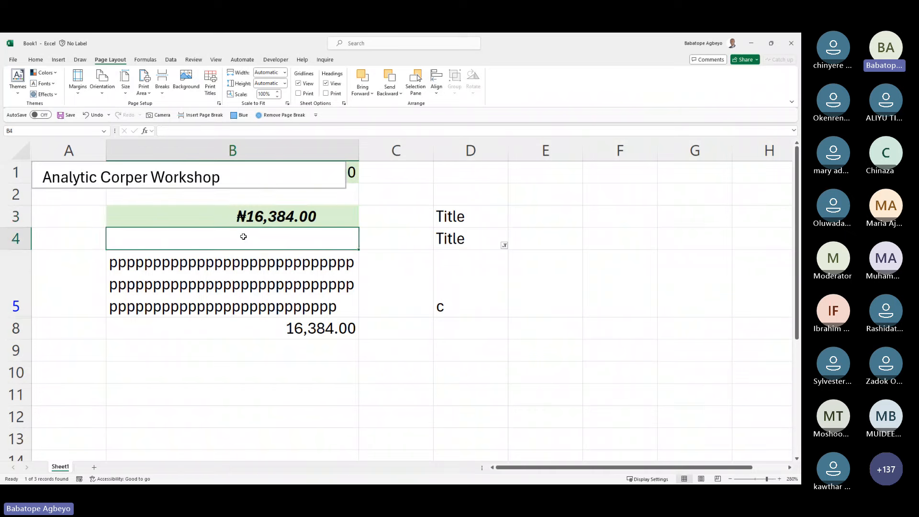
pyautogui.hotkey('ctrl', 'p')
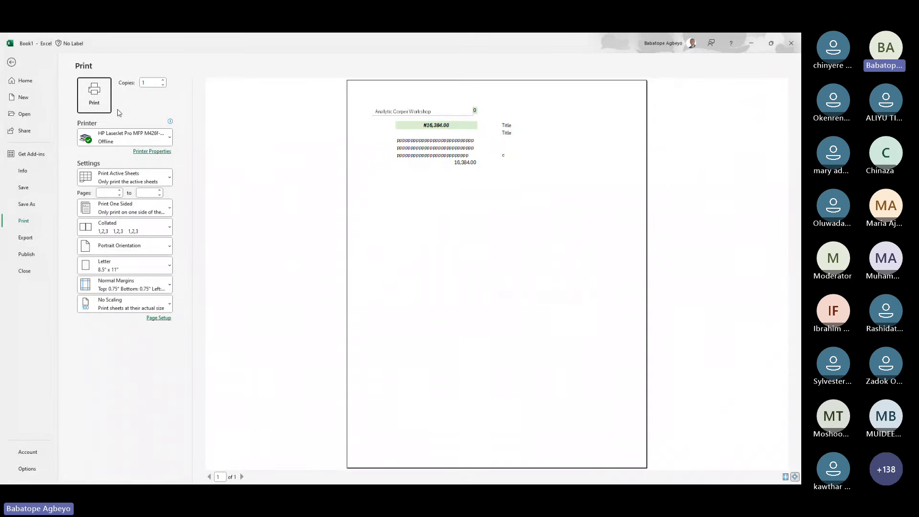
pyautogui.click(11, 63)
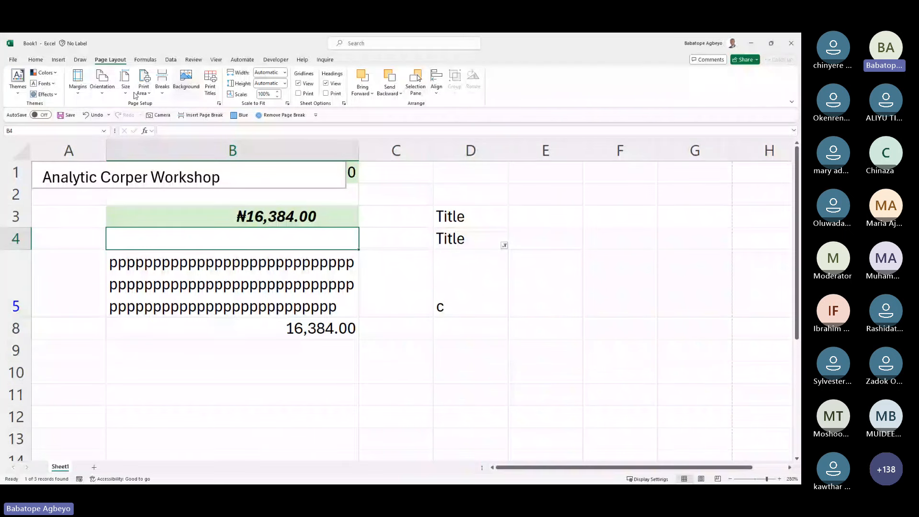
pyautogui.click(103, 94)
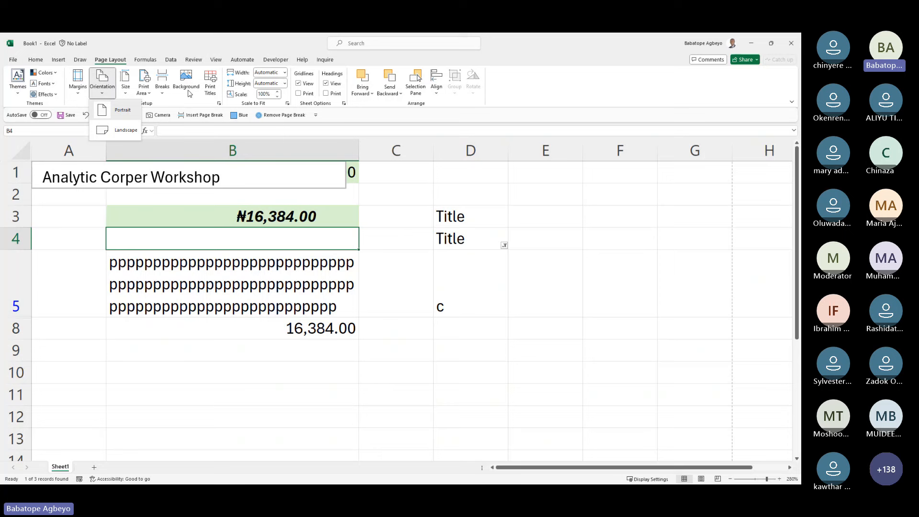
pyautogui.click(210, 225)
pyautogui.click(227, 343)
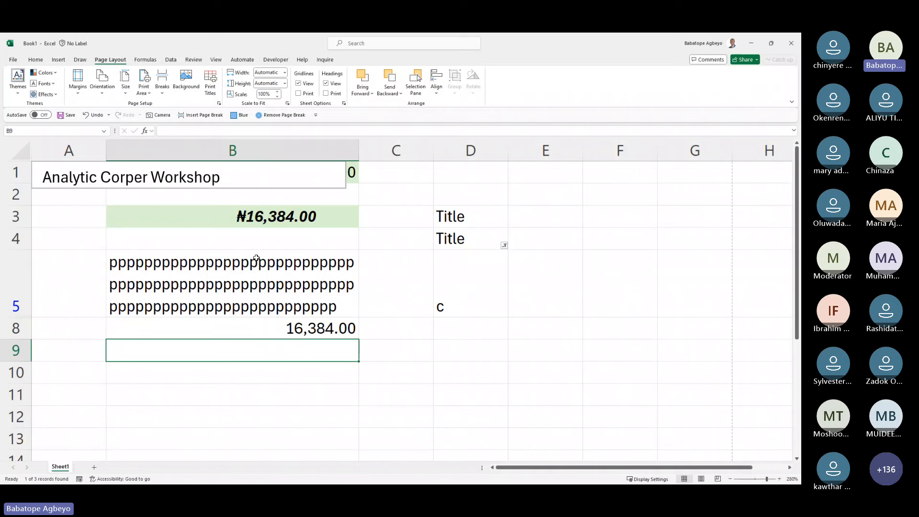
pyautogui.click(240, 238)
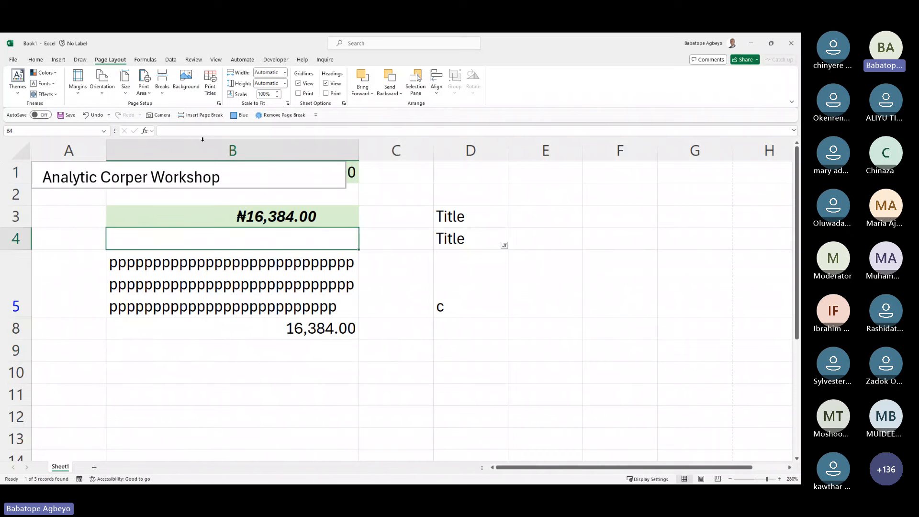
# Step: Set the AFM badge image from file as the sheet background
pyautogui.click(186, 80)
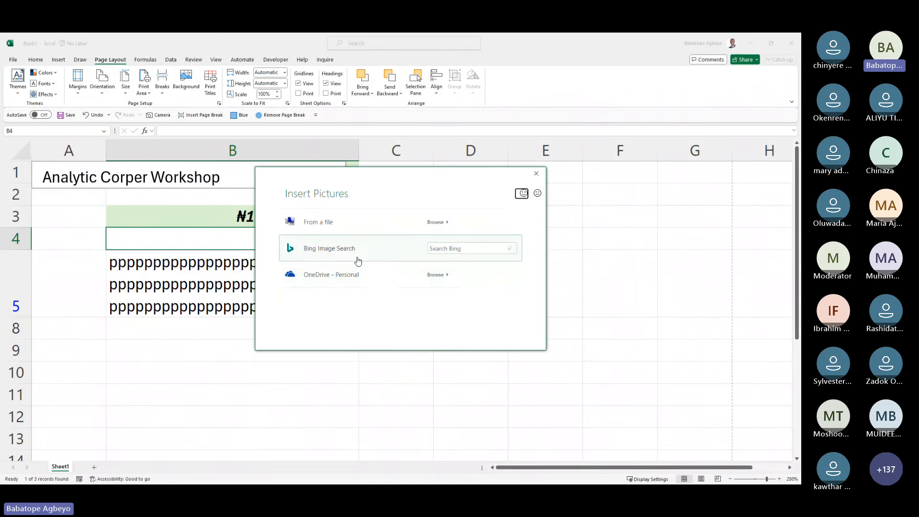
pyautogui.click(350, 229)
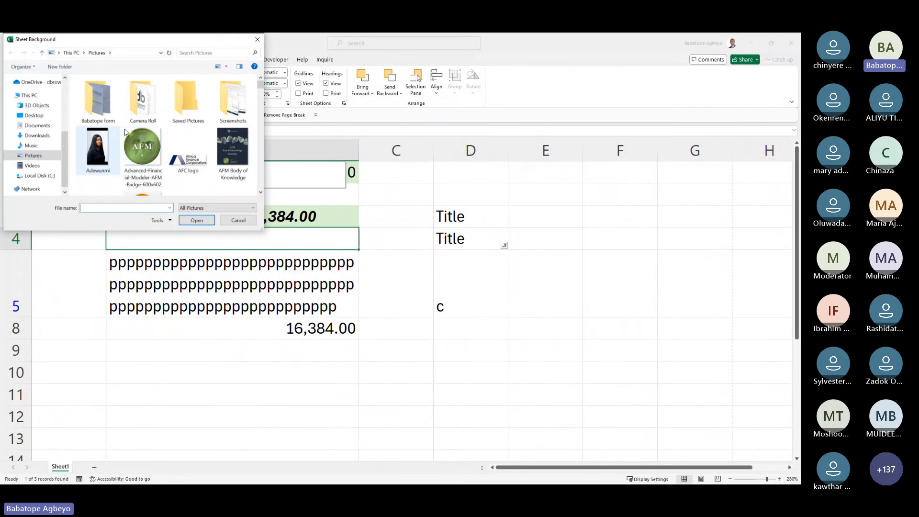
pyautogui.click(142, 150)
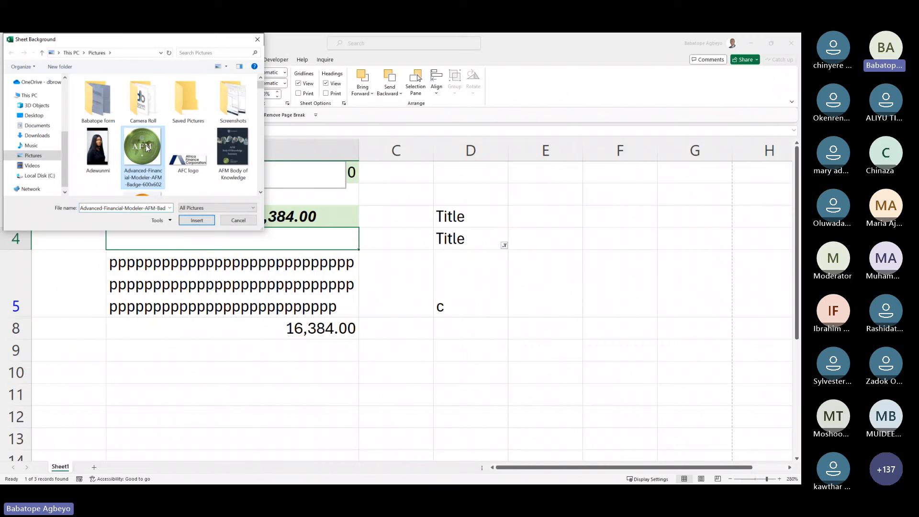
pyautogui.click(197, 222)
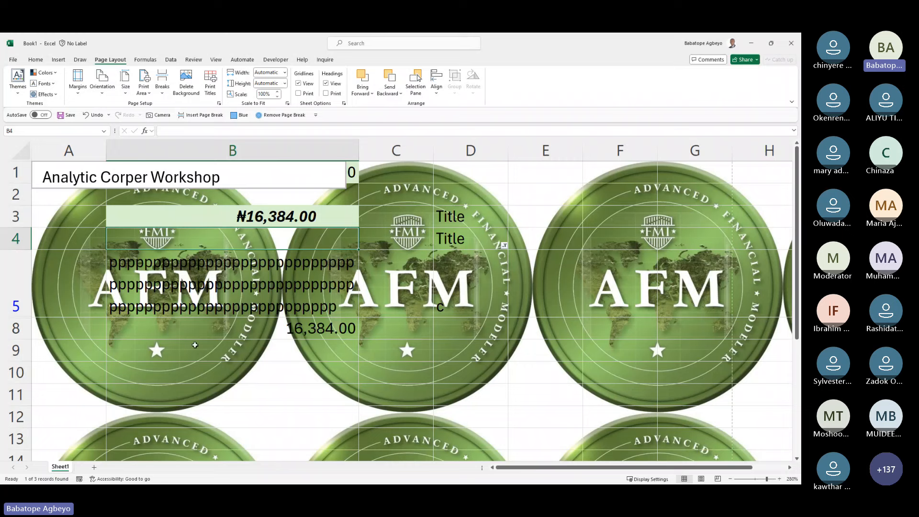
# Step: Delete the sheet background, then cancel choosing a new background picture
pyautogui.click(191, 92)
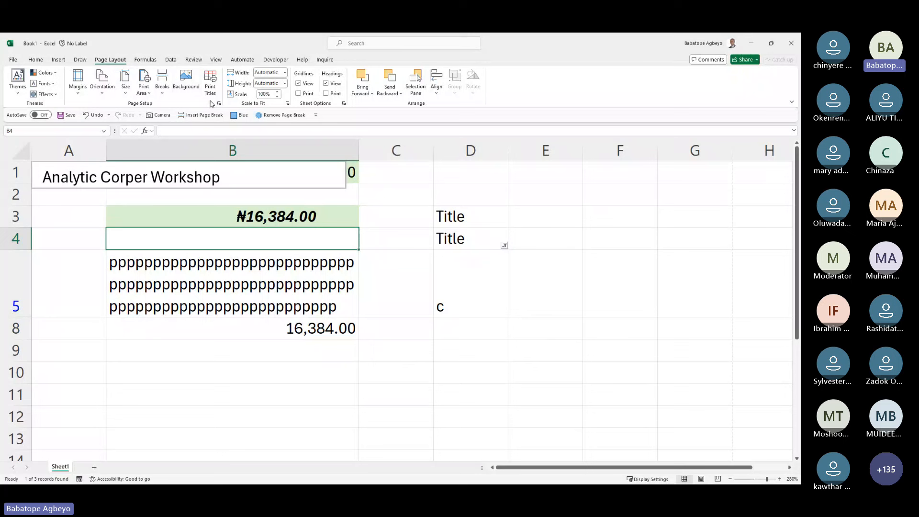
pyautogui.click(191, 85)
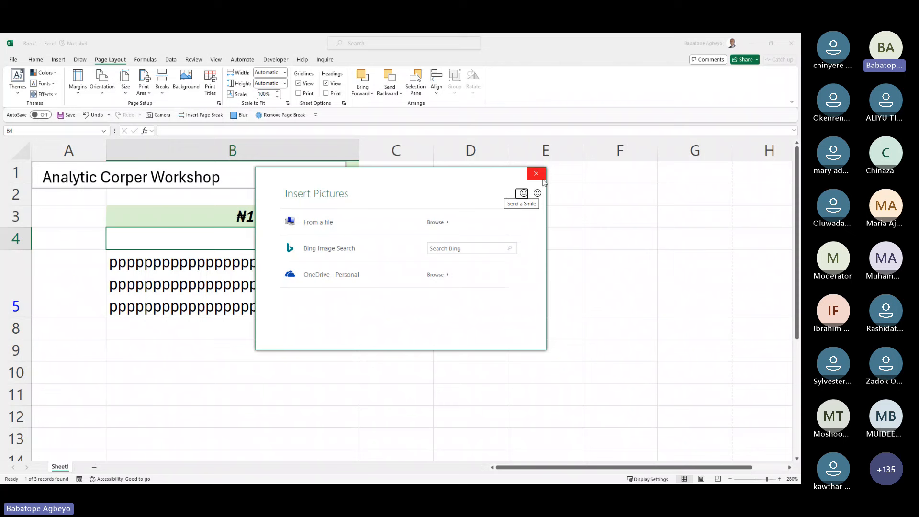
pyautogui.click(541, 176)
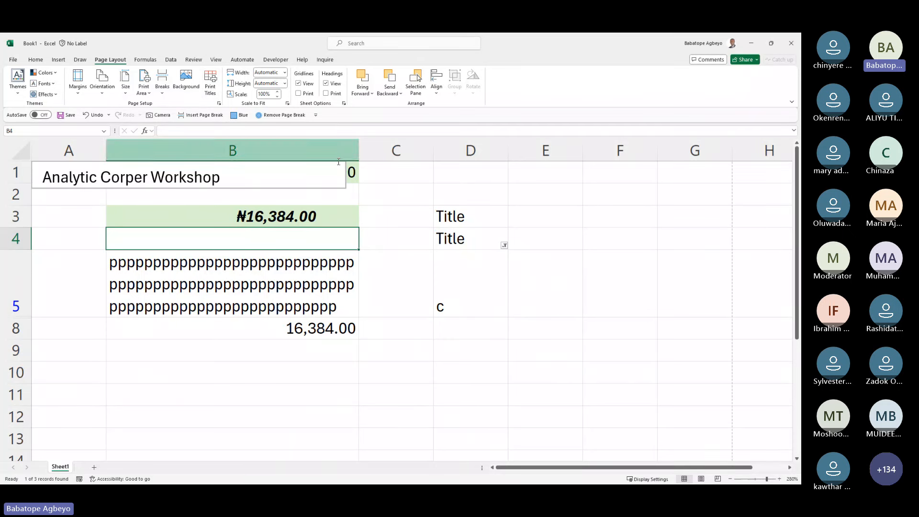
# Step: Drag the Analytic Corper Workshop text box down to row 3, uncovering B1
pyautogui.click(282, 178)
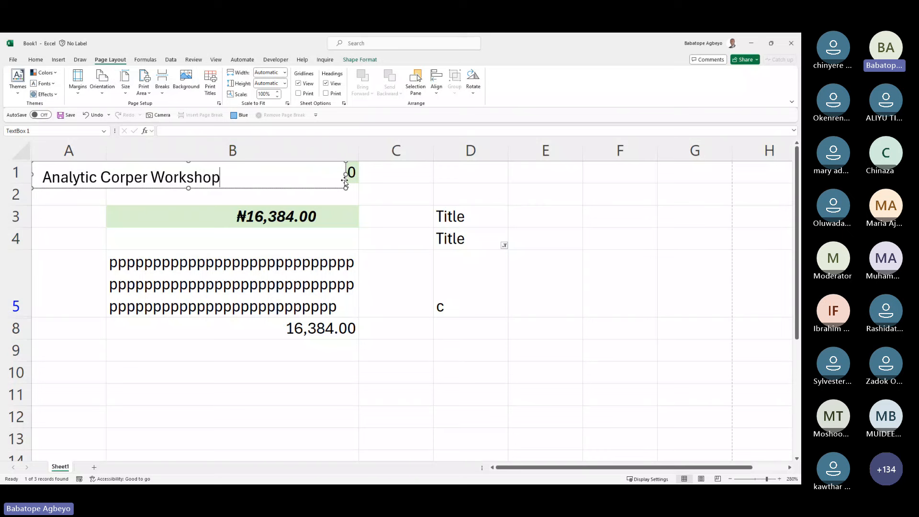
pyautogui.moveTo(345, 180); pyautogui.dragTo(373, 220)
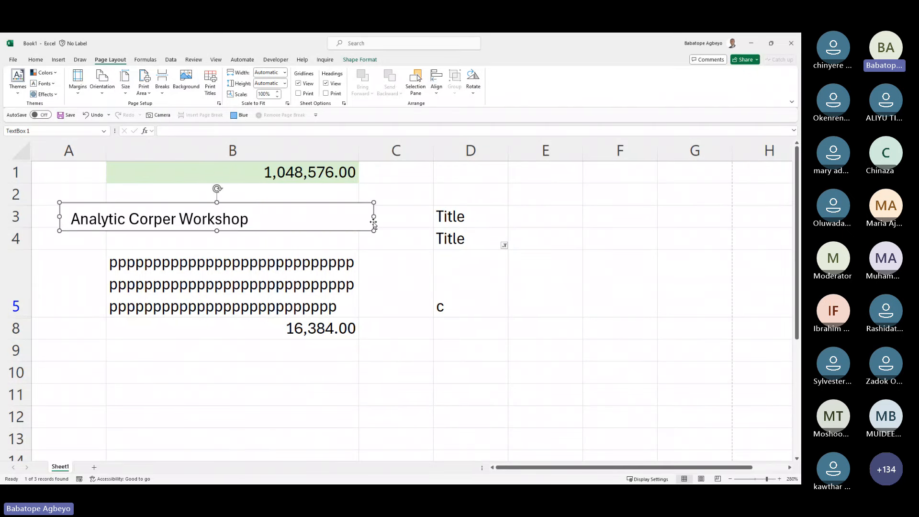
pyautogui.click(325, 189)
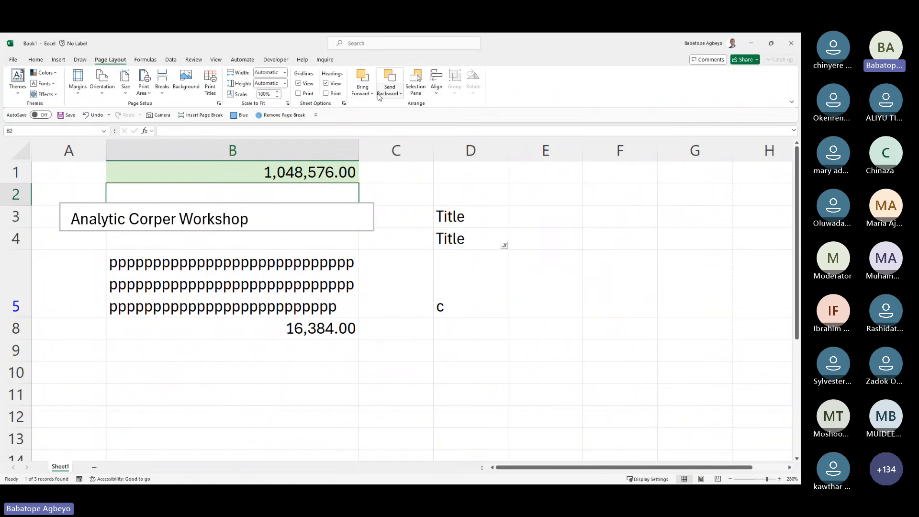
# Step: Try Send Backward and Bring Forward layering, then show the Formulas ribbon
pyautogui.click(398, 95)
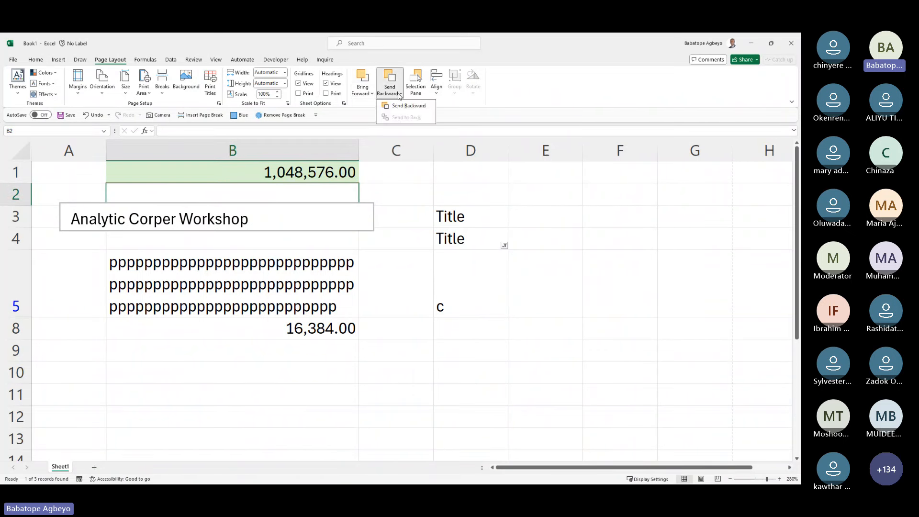
pyautogui.click(407, 106)
pyautogui.click(369, 93)
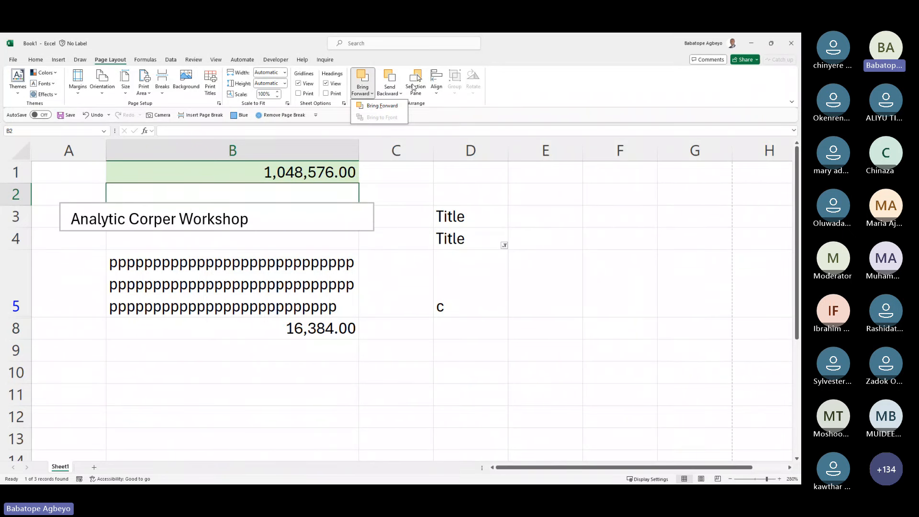
pyautogui.click(139, 65)
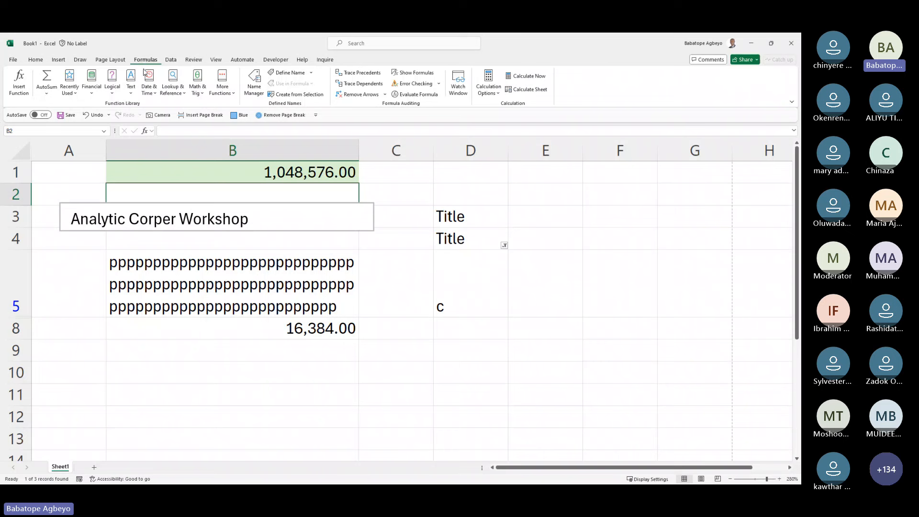
# Step: Browse the AutoSum, Financial, Logical and Lookup & Reference function lists, then show the Data ribbon
pyautogui.click(53, 92)
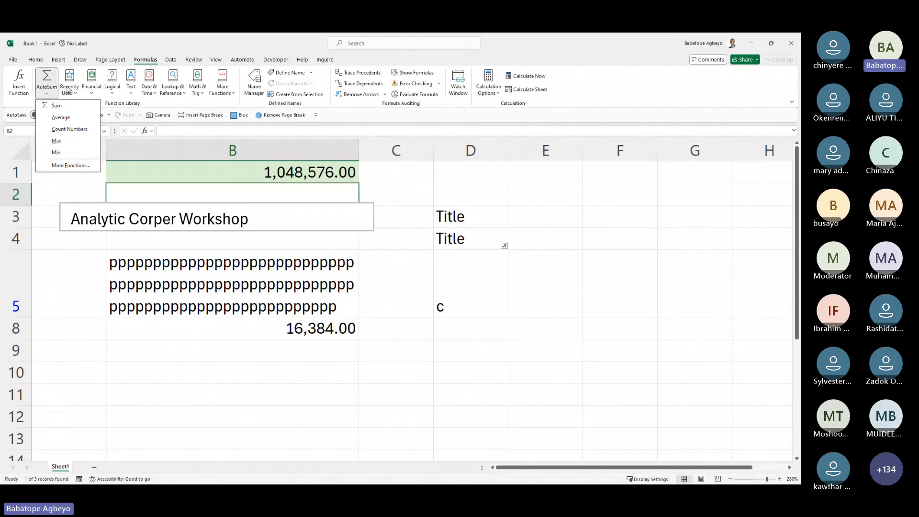
pyautogui.click(94, 91)
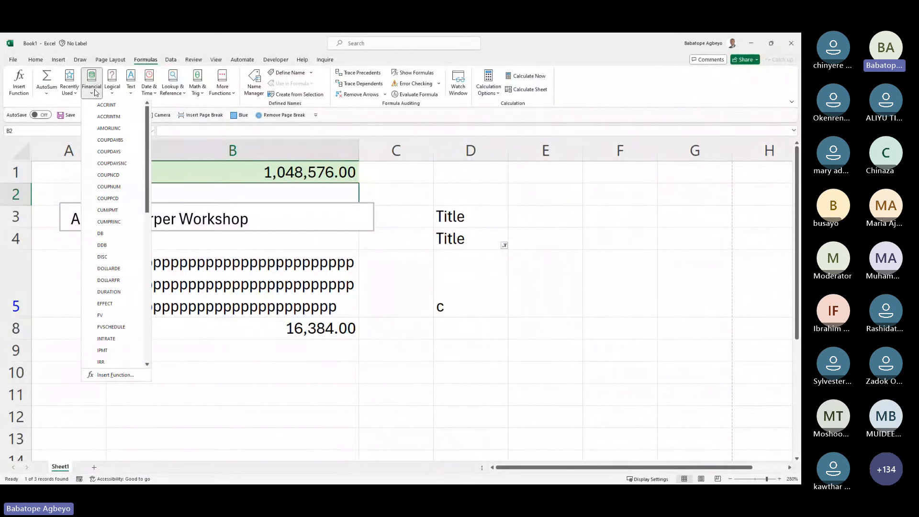
pyautogui.click(113, 93)
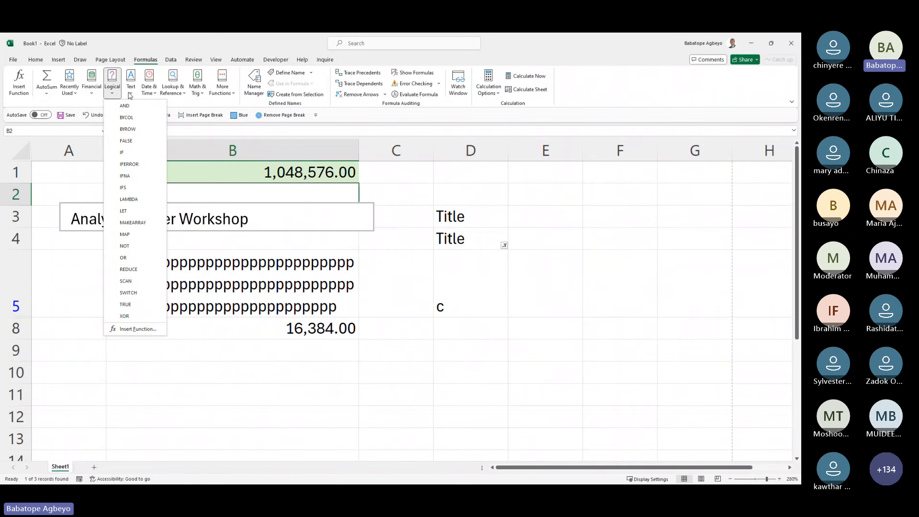
pyautogui.click(47, 94)
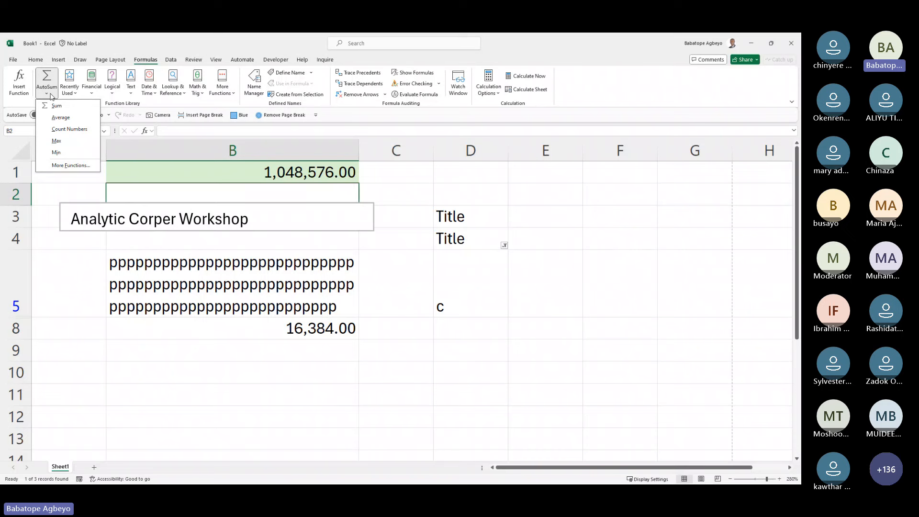
pyautogui.click(181, 91)
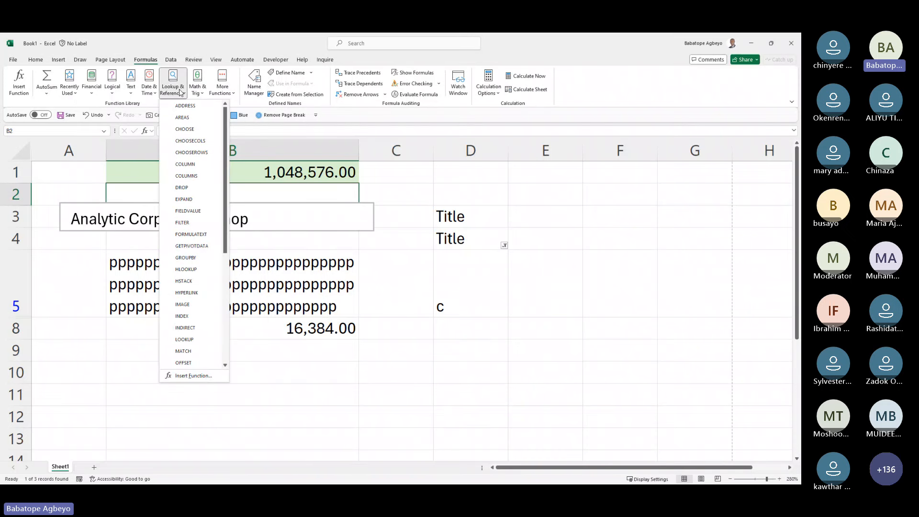
pyautogui.click(172, 61)
pyautogui.click(172, 61)
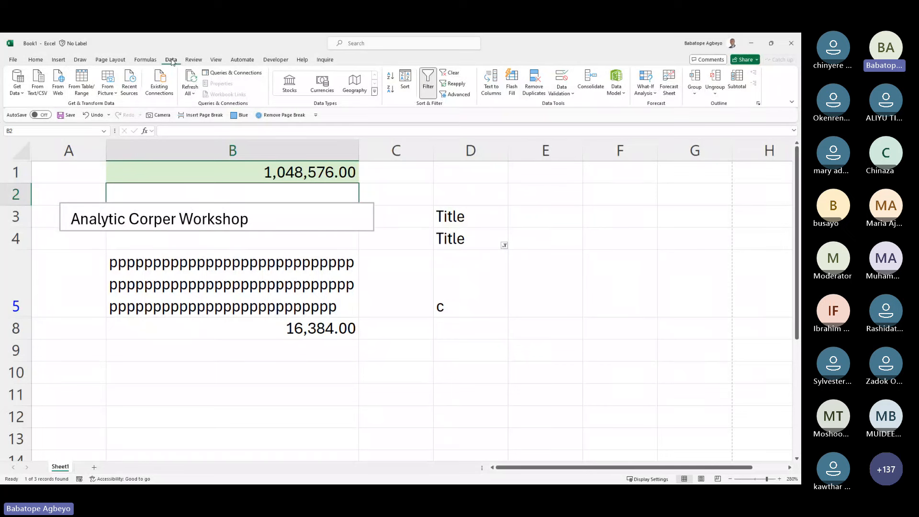
pyautogui.click(22, 92)
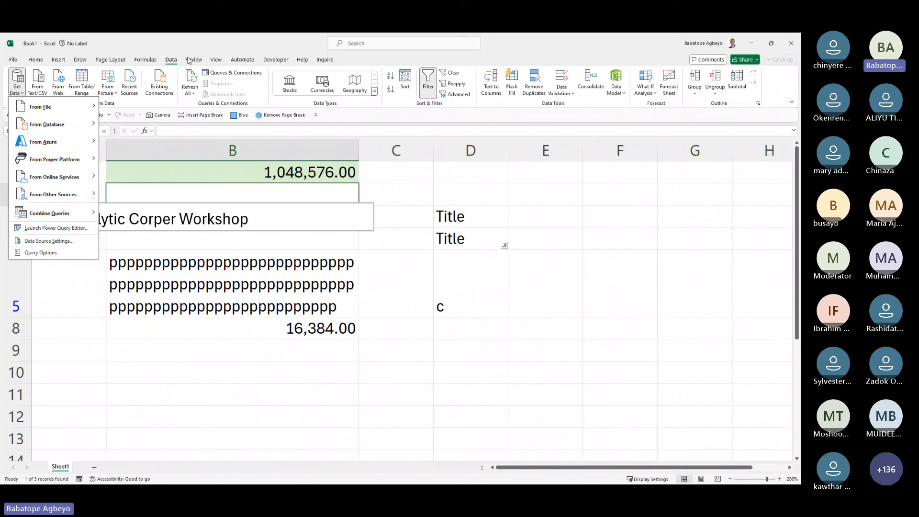
pyautogui.press('Escape')
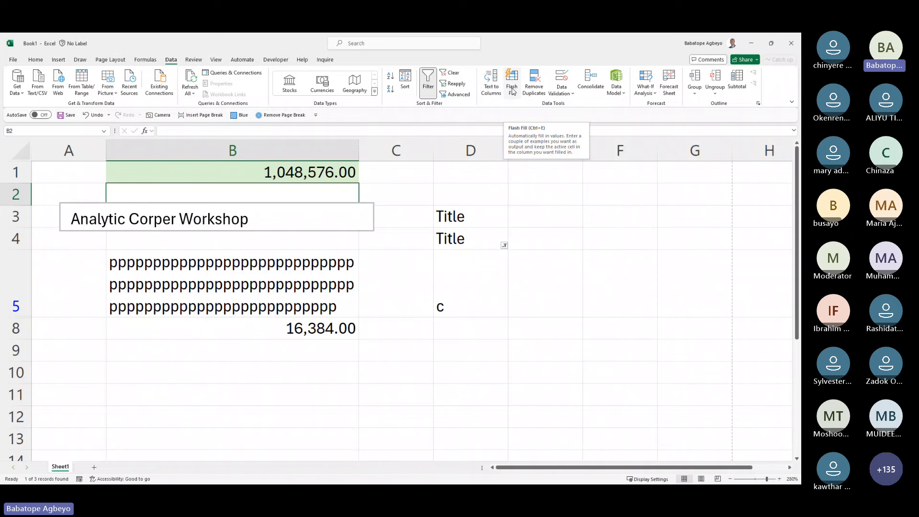
pyautogui.click(474, 312)
# Step: Enter the first person's full name in B14, fixing the surname's last letter
pyautogui.click(288, 346)
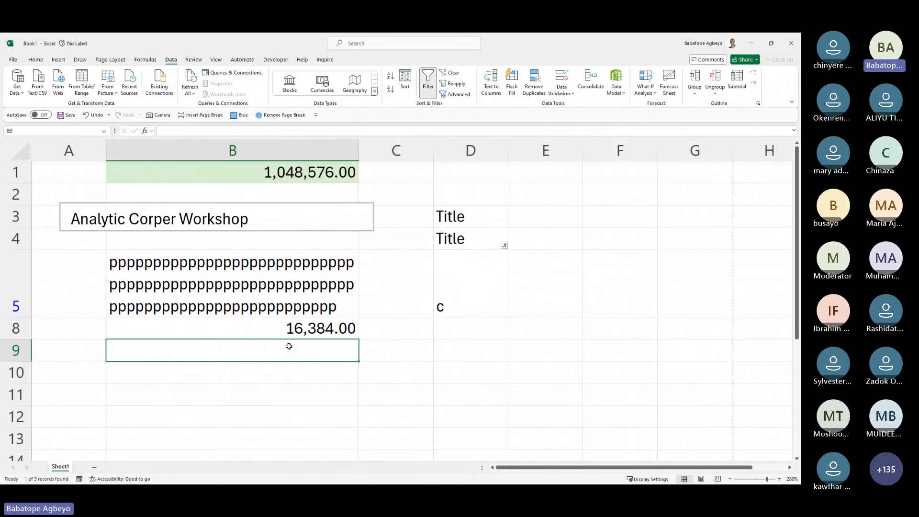
pyautogui.press('Down')
pyautogui.press('Down')
pyautogui.press('Down')
pyautogui.press('Down')
pyautogui.press('Down')
pyautogui.press('Down')
pyautogui.press('Down')
pyautogui.press('Down')
pyautogui.press('Down')
pyautogui.press('Down')
pyautogui.press('Down')
pyautogui.press('Down')
pyautogui.press('Down')
pyautogui.press('Down')
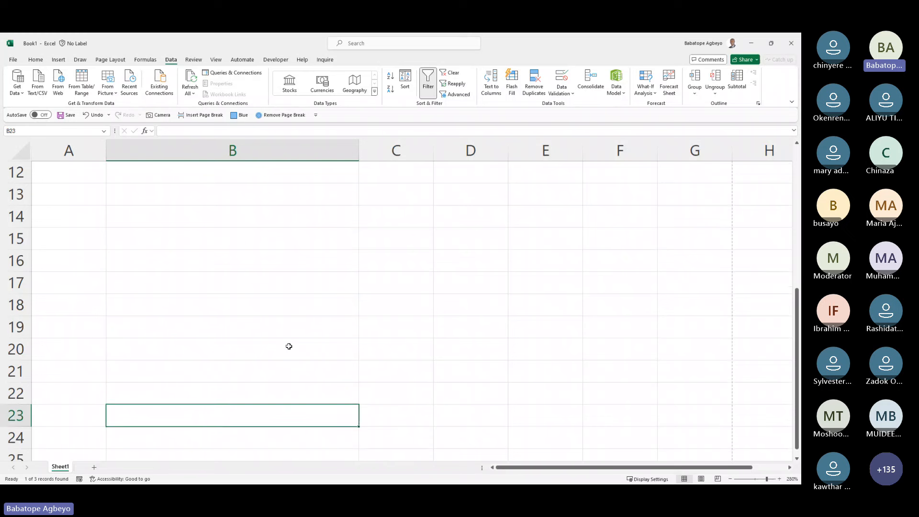
pyautogui.press('Up')
pyautogui.press('Up')
pyautogui.press('Up')
pyautogui.press('Up')
pyautogui.press('Up')
pyautogui.press('Up')
pyautogui.press('Up')
pyautogui.press('Up')
pyautogui.press('Up')
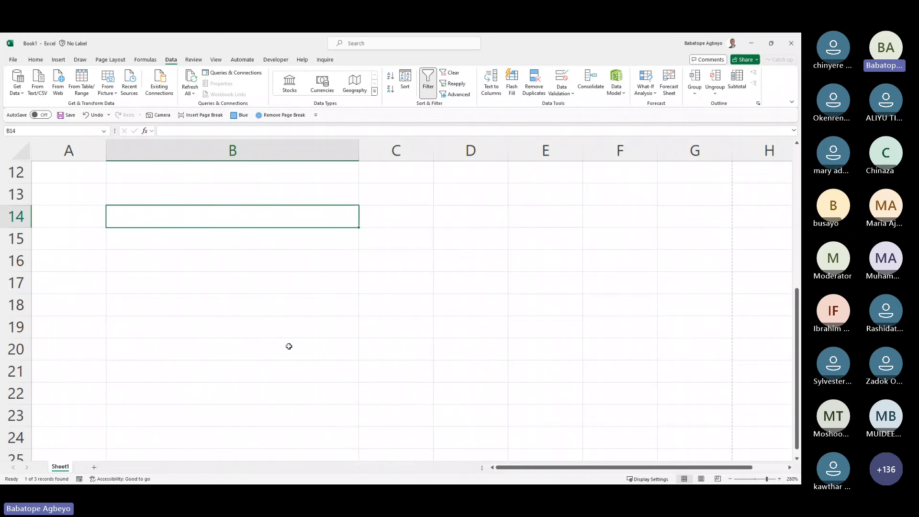
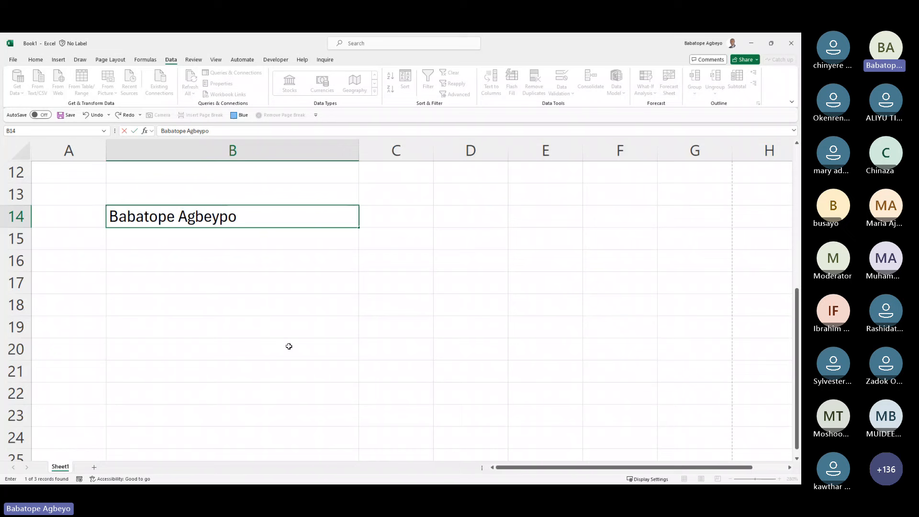
pyautogui.press('Return')
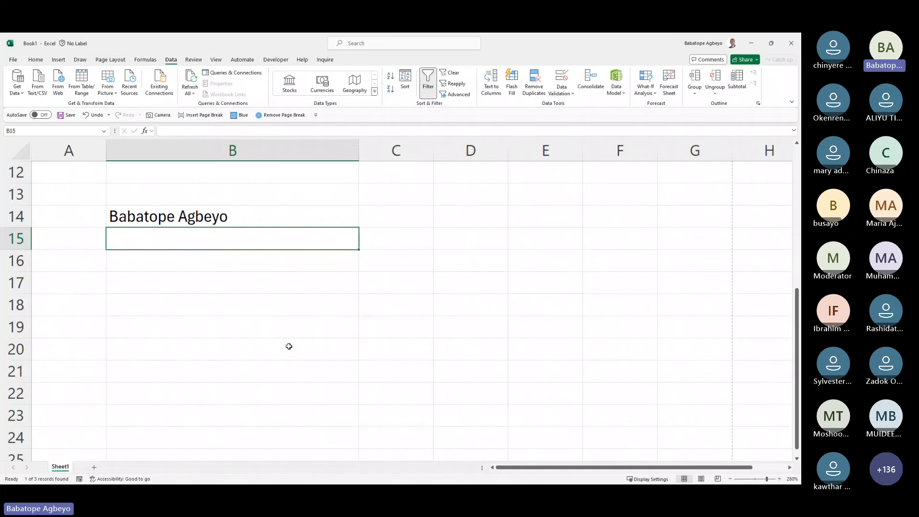
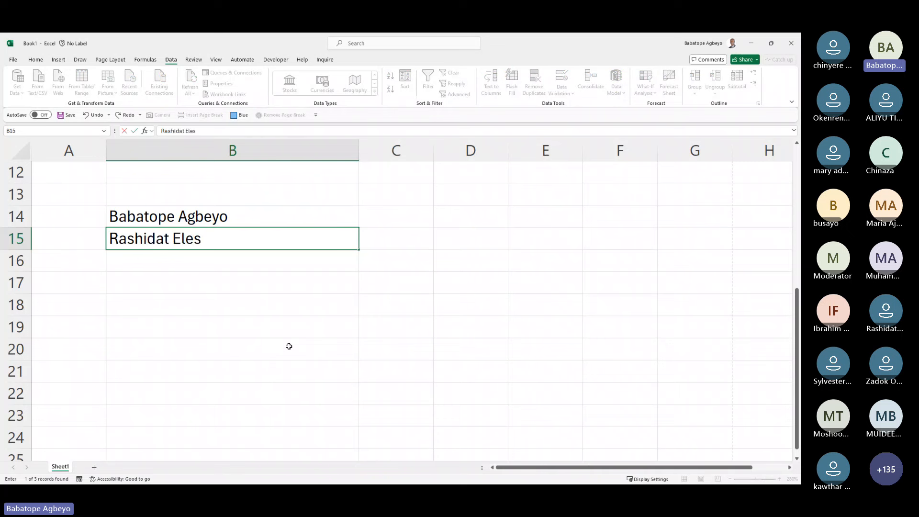
# Step: Enter the second and third full names in B15 and B16, then move to B13
pyautogui.press('Return')
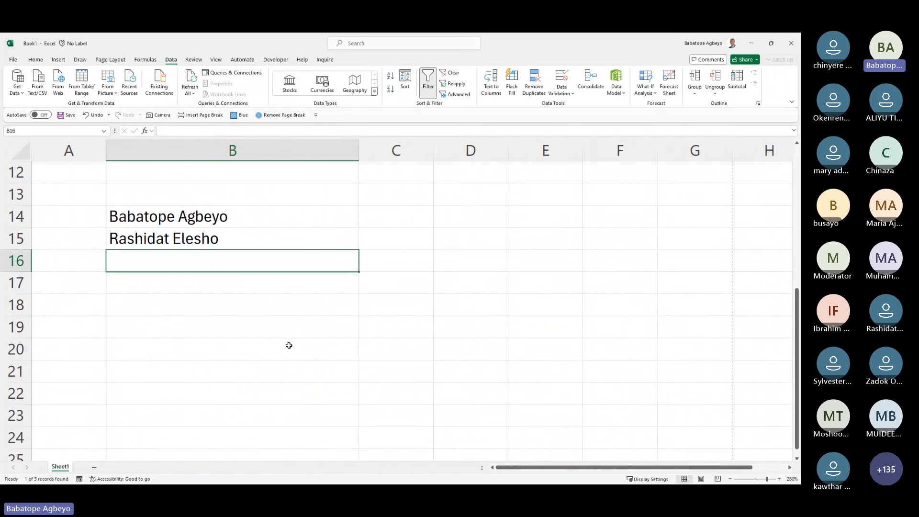
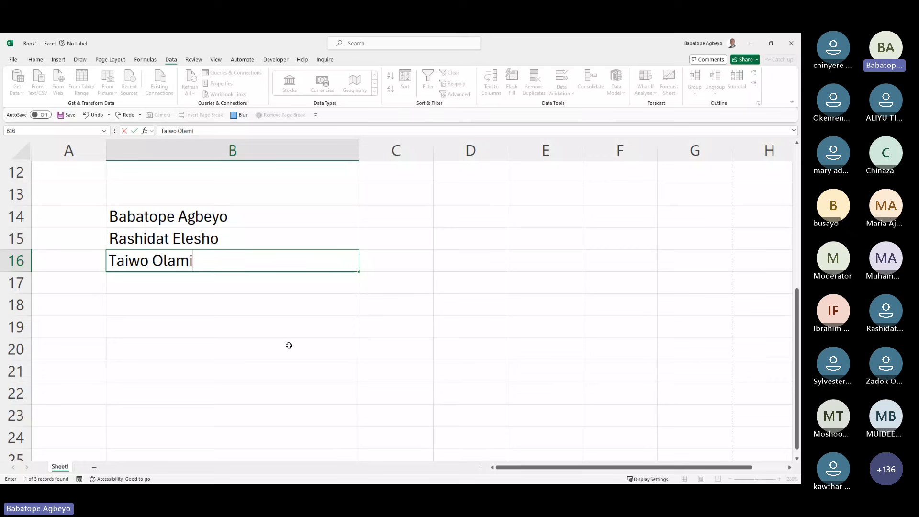
pyautogui.press('Return')
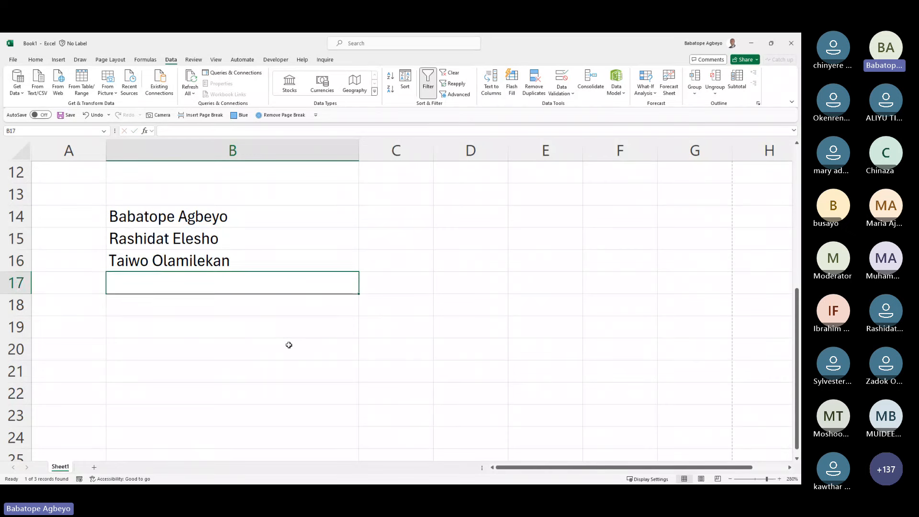
pyautogui.press('Up')
pyautogui.press('Up')
pyautogui.press('Up')
pyautogui.press('Right')
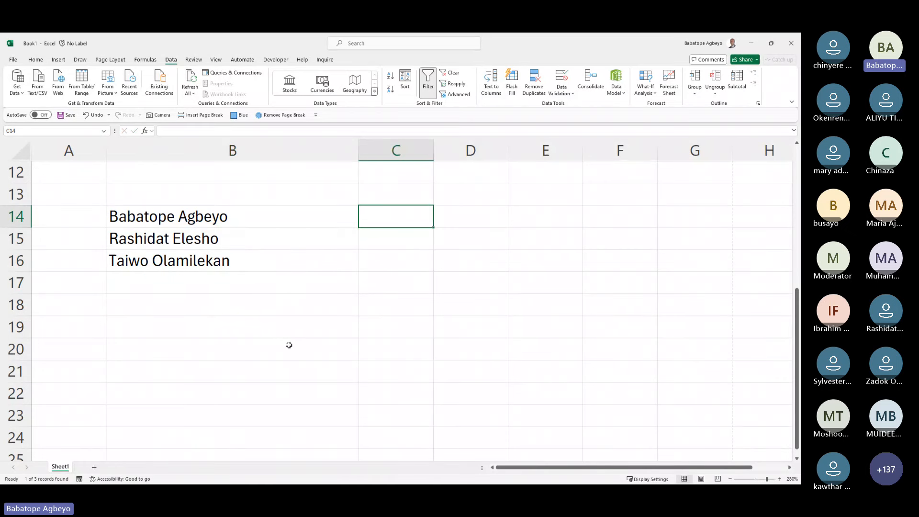
pyautogui.press('Left')
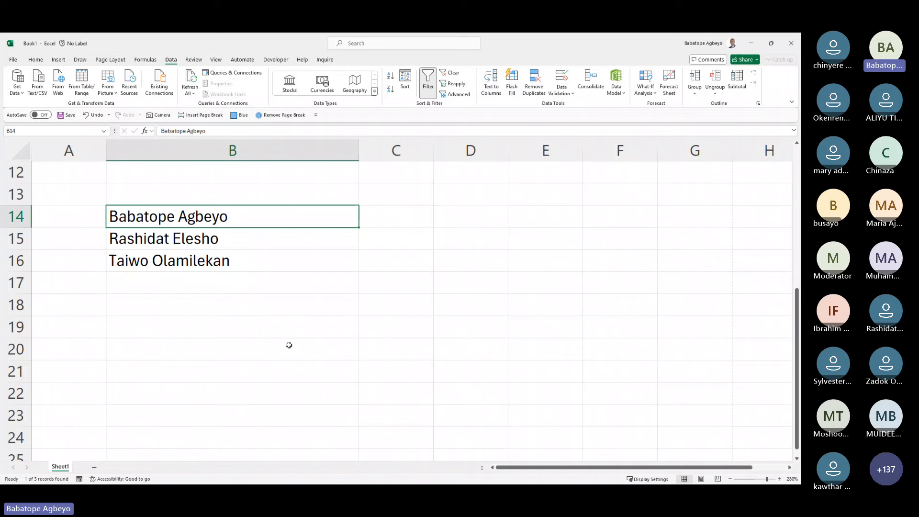
pyautogui.press('Up')
# Step: Add headings Full Name in B13 and First name in C13, plus the first person's first name in C14
pyautogui.write('F')
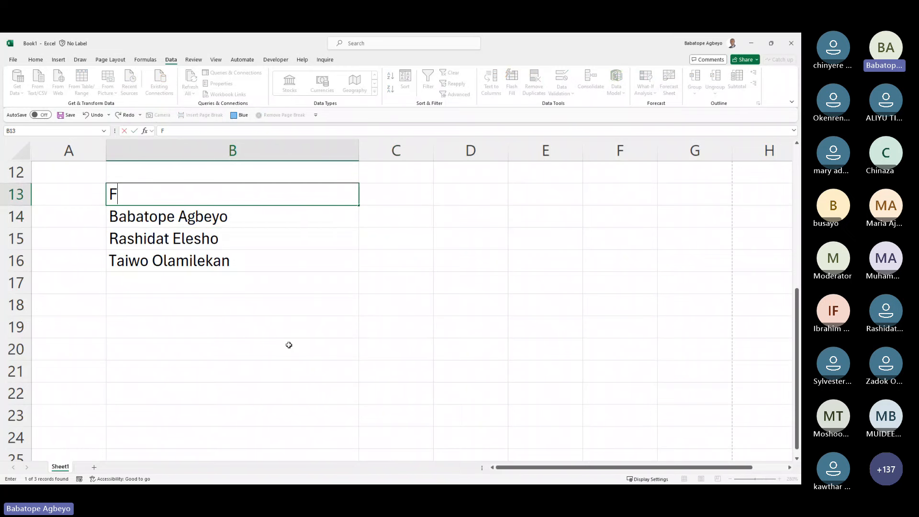
pyautogui.write('ull Name')
pyautogui.press('Return')
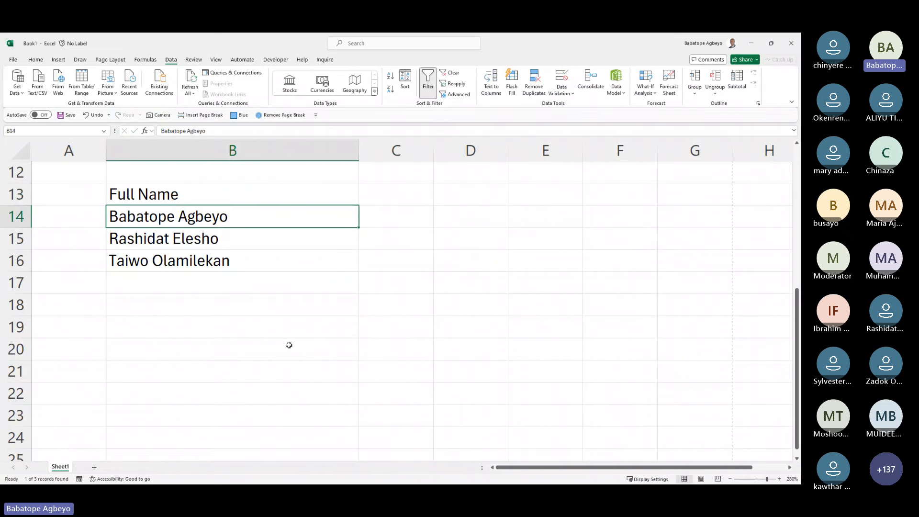
pyautogui.press('Up')
pyautogui.press('Right')
pyautogui.write('First')
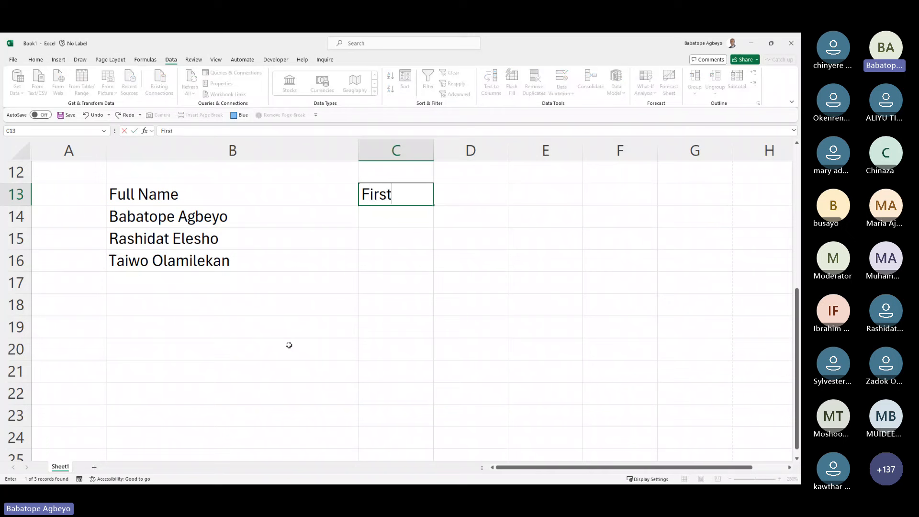
pyautogui.write(' name')
pyautogui.press('Tab')
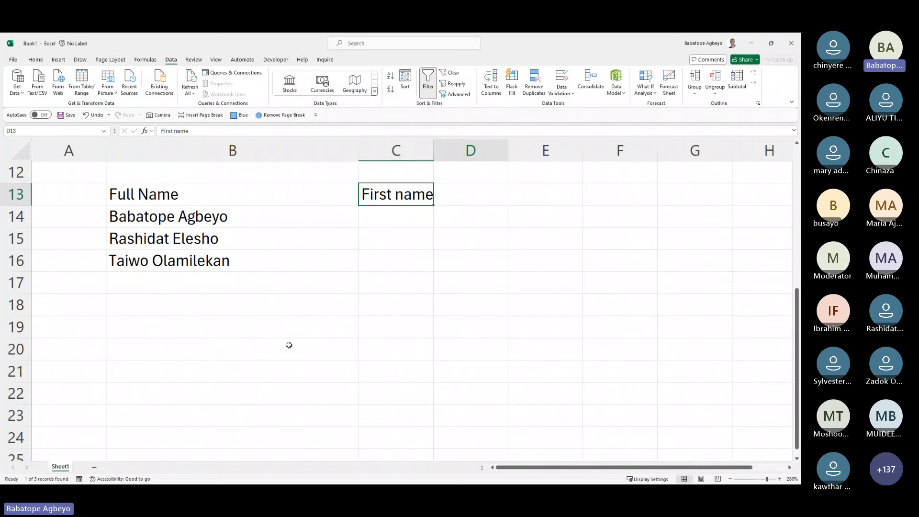
pyautogui.press('Left')
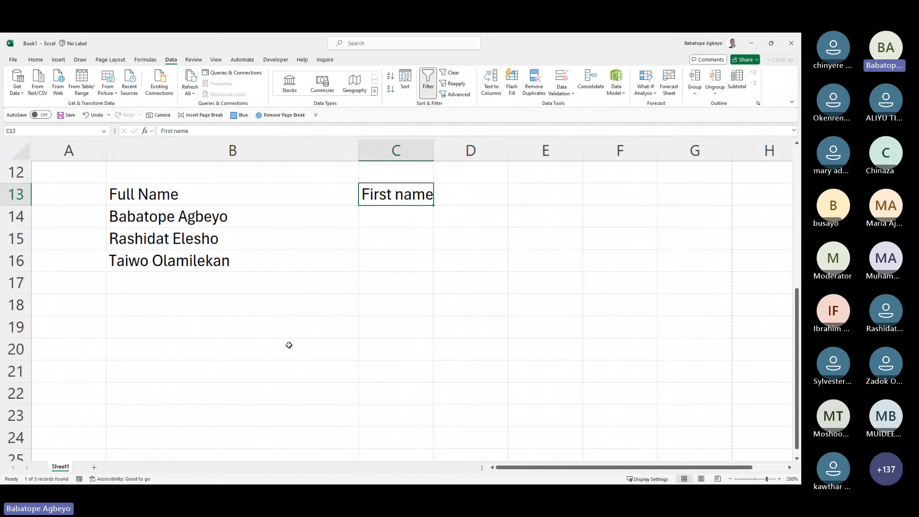
pyautogui.press('Down')
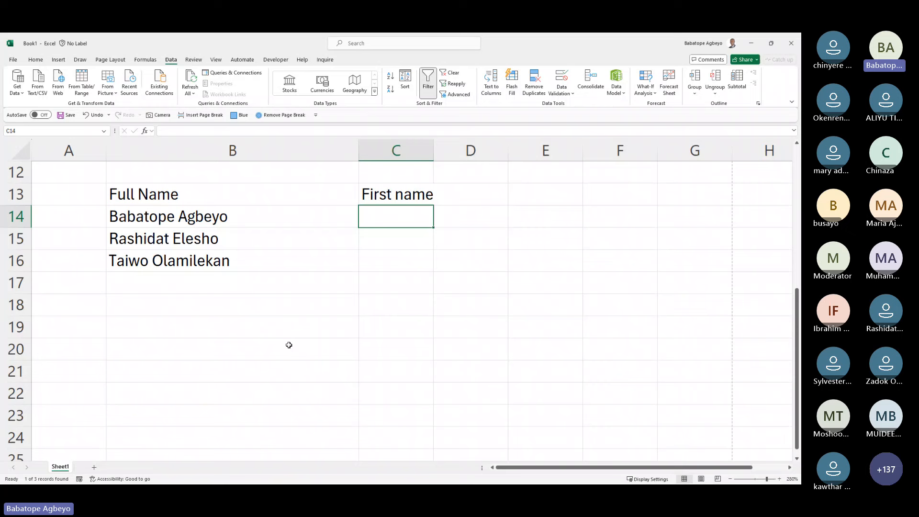
pyautogui.write('Babato')
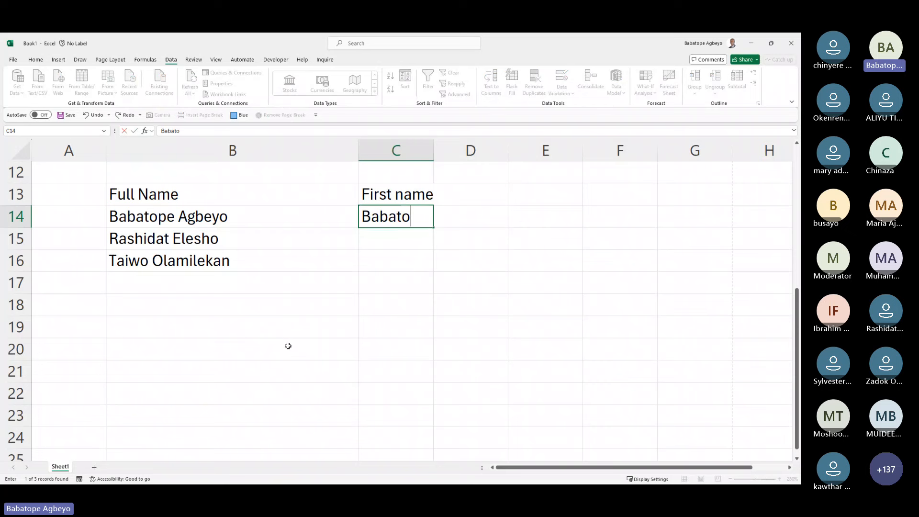
pyautogui.write('pe')
pyautogui.press('Return')
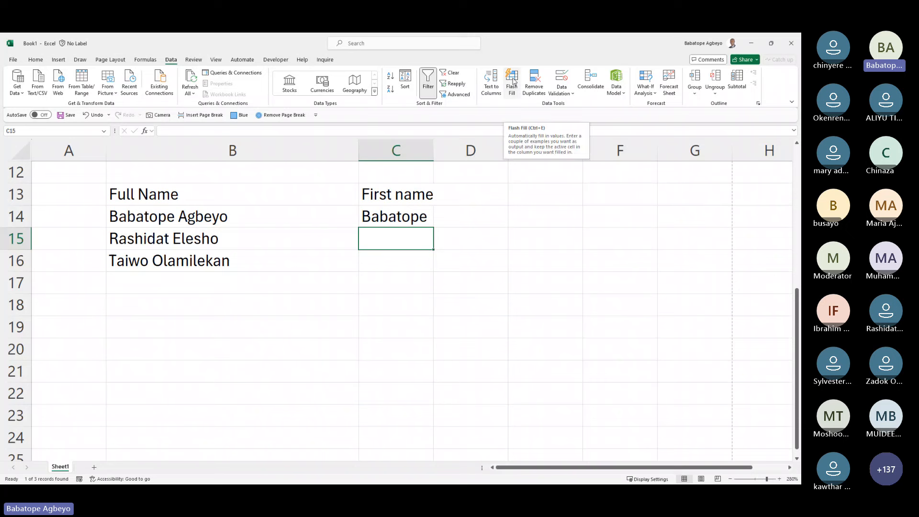
# Step: Run Flash Fill from C14 and C15, dismissing each no-pattern-found warning
pyautogui.click(512, 83)
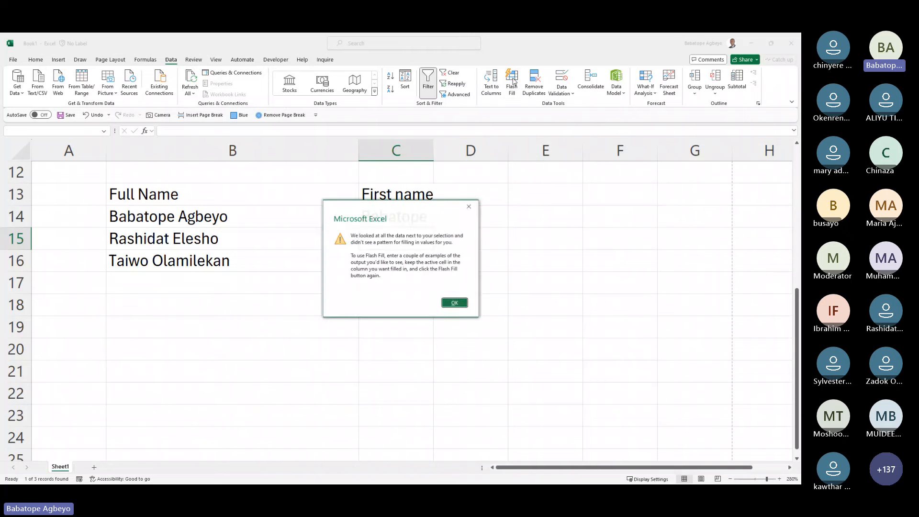
pyautogui.click(463, 303)
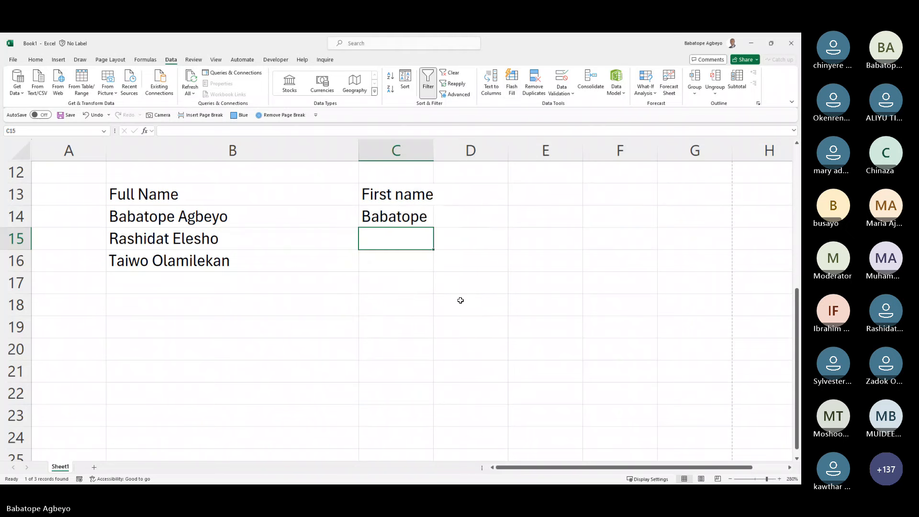
pyautogui.press('Up')
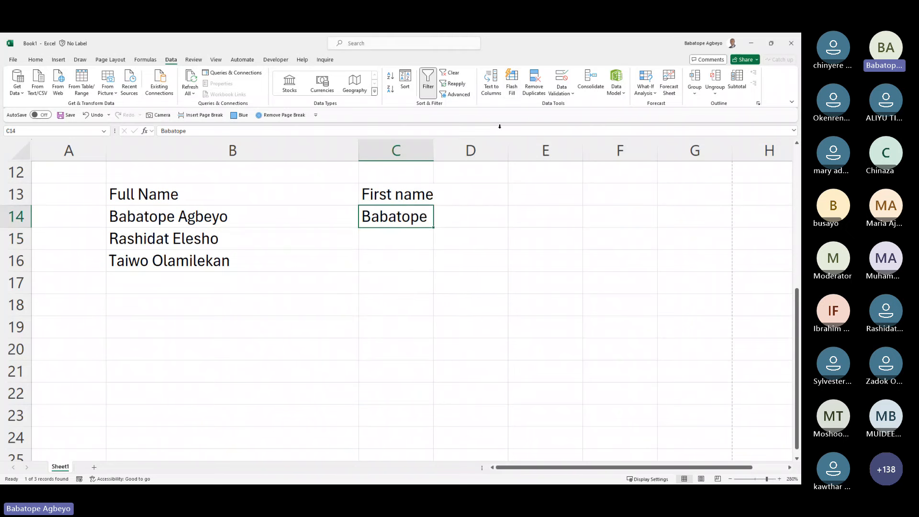
pyautogui.click(512, 82)
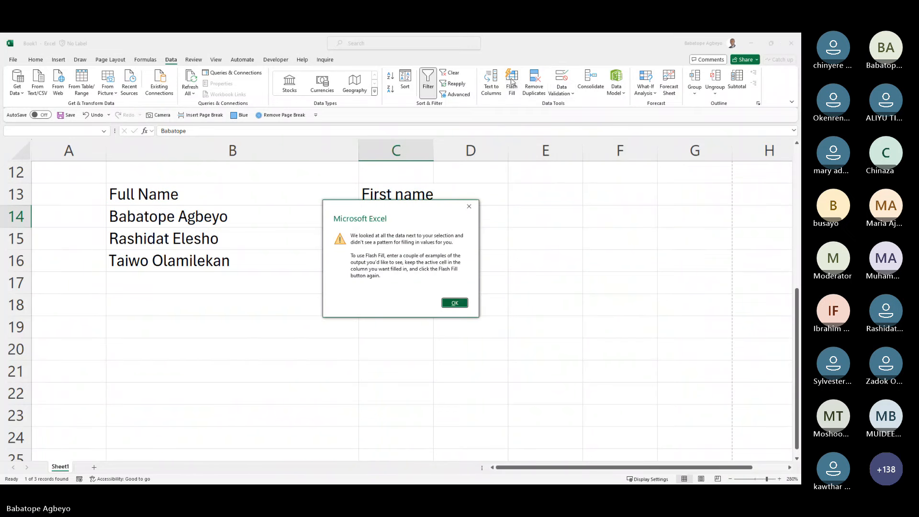
pyautogui.click(455, 303)
pyautogui.click(410, 235)
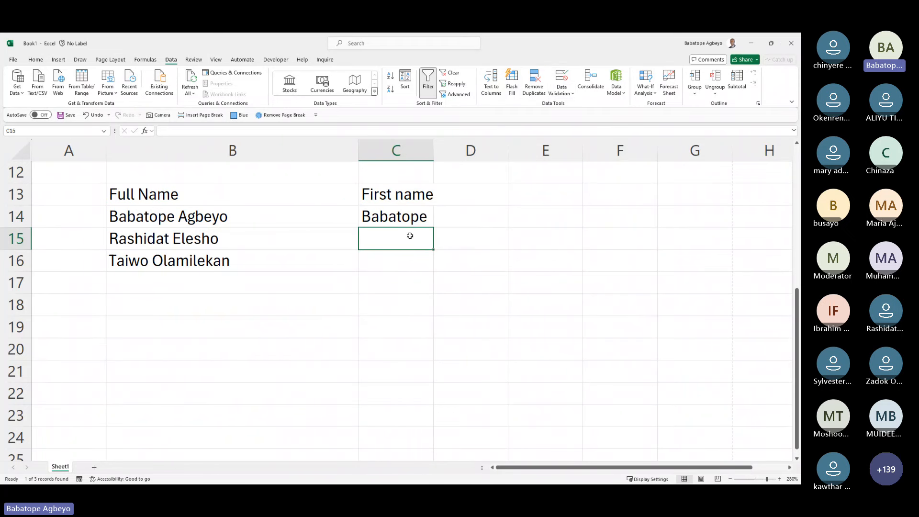
pyautogui.hotkey('ctrl', 'e')
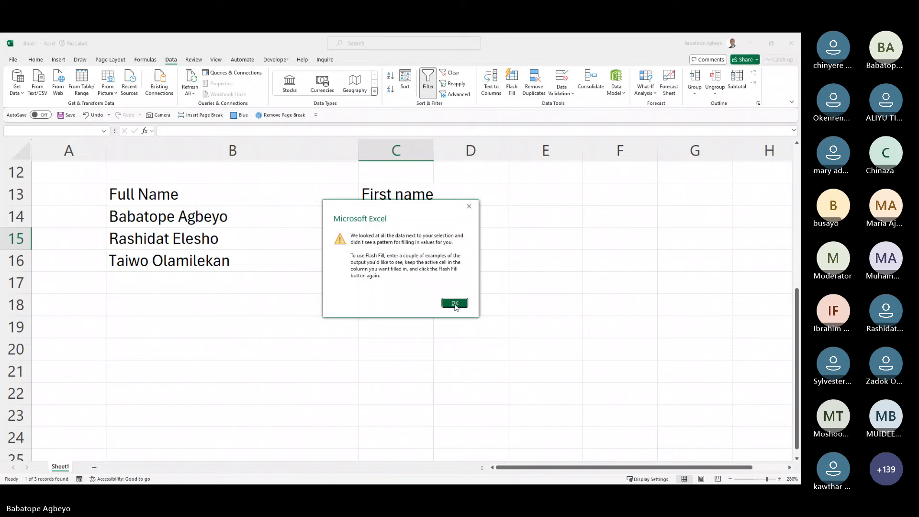
pyautogui.click(455, 305)
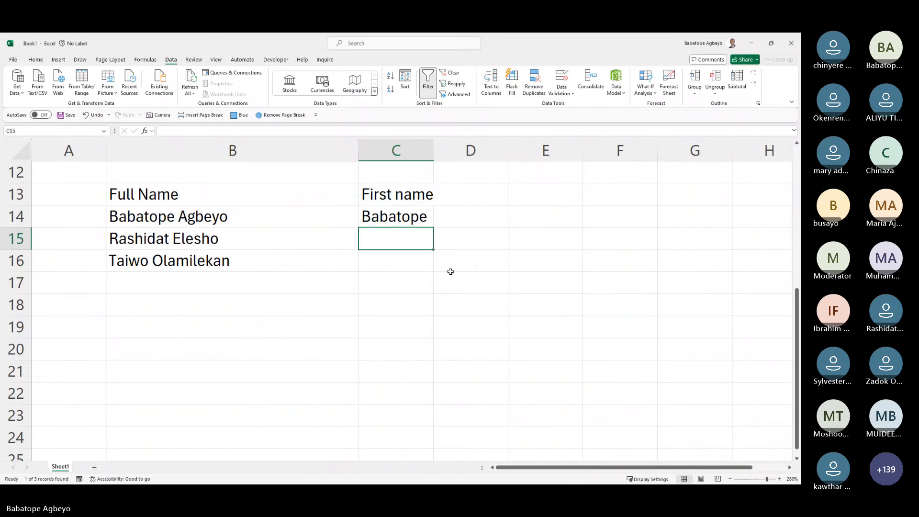
# Step: Retype the example first name in C14 and retry Flash Fill, dismissing the warnings
pyautogui.click(420, 201)
pyautogui.click(412, 210)
pyautogui.press('Delete')
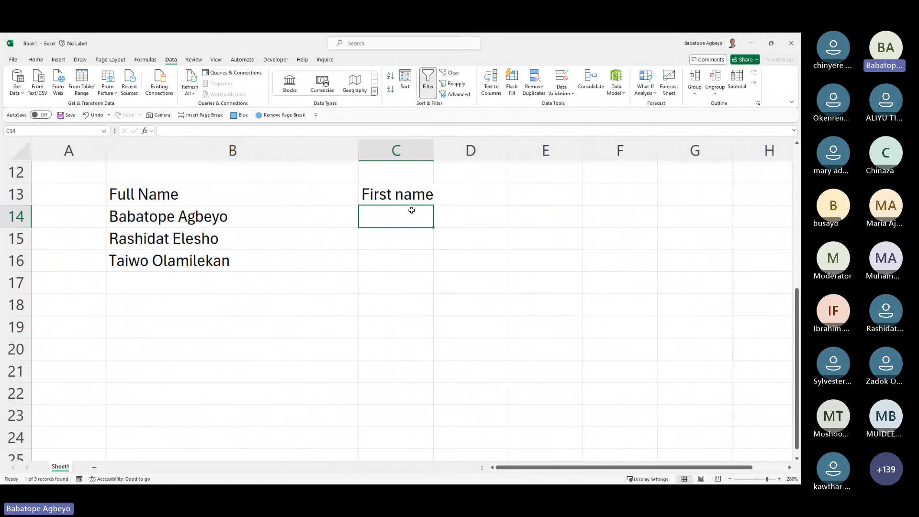
pyautogui.write('Baba')
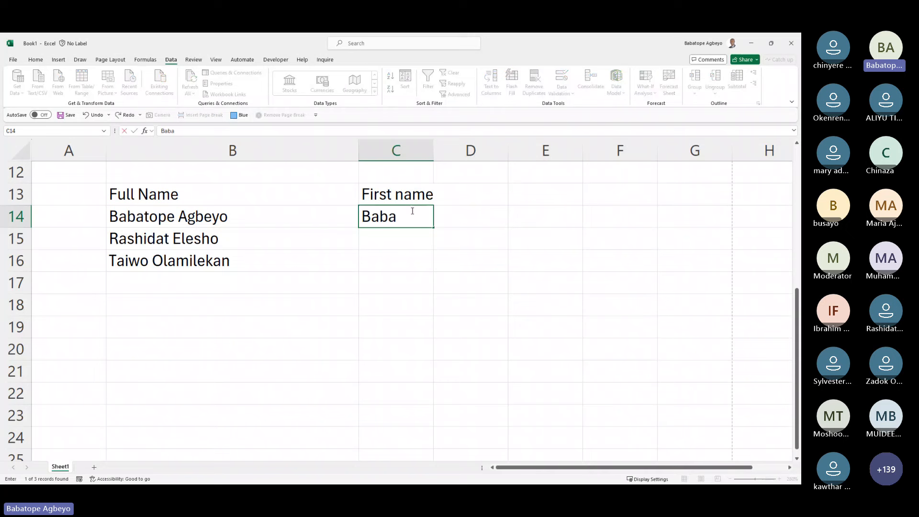
pyautogui.write('tope')
pyautogui.press('Return')
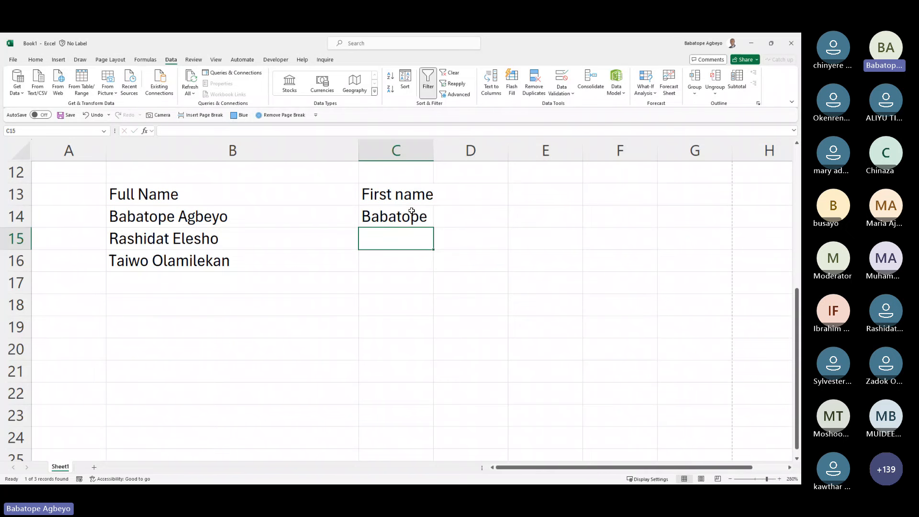
pyautogui.hotkey('ctrl', 'e')
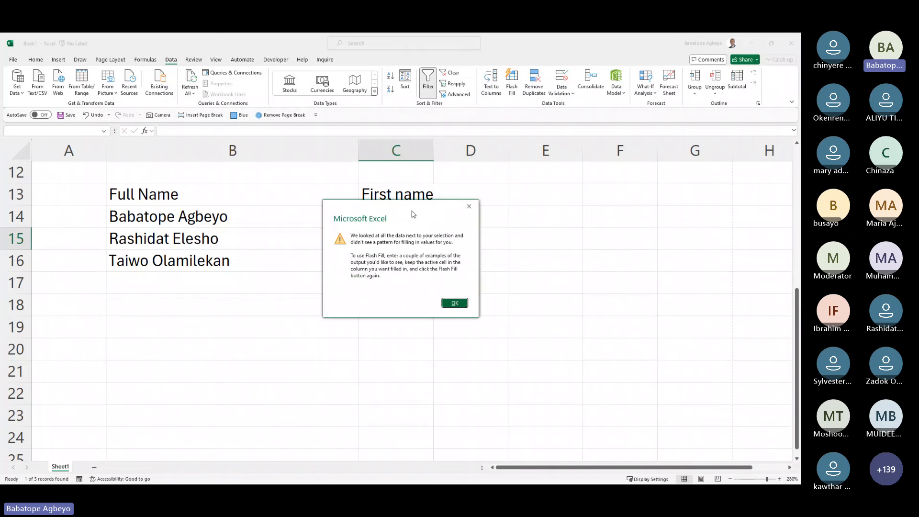
pyautogui.press('Return')
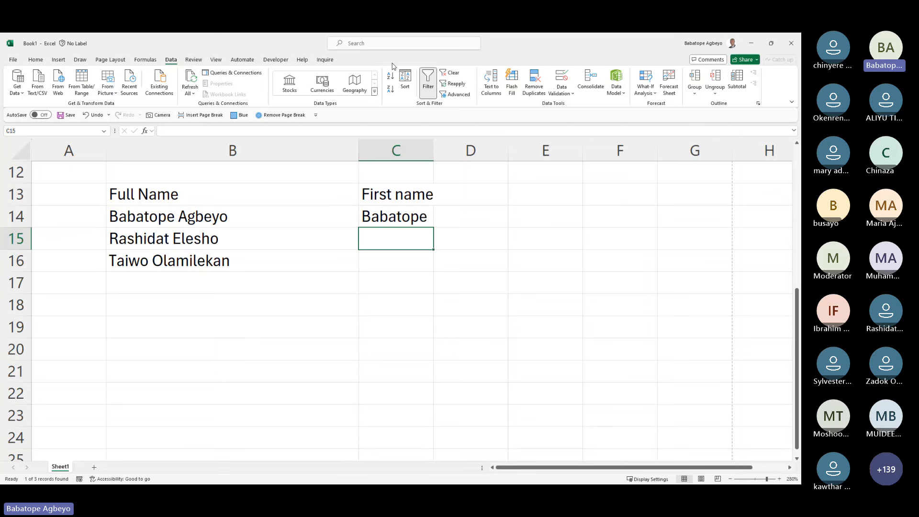
pyautogui.click(512, 82)
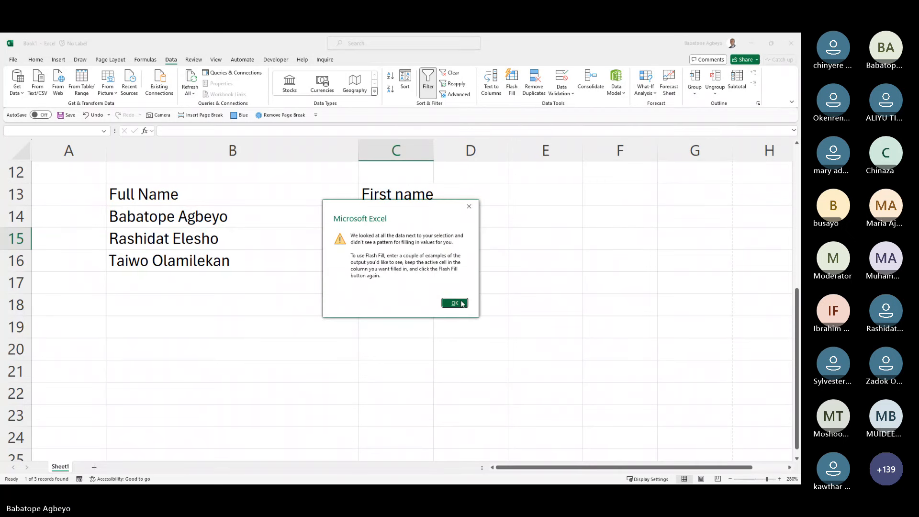
pyautogui.click(455, 303)
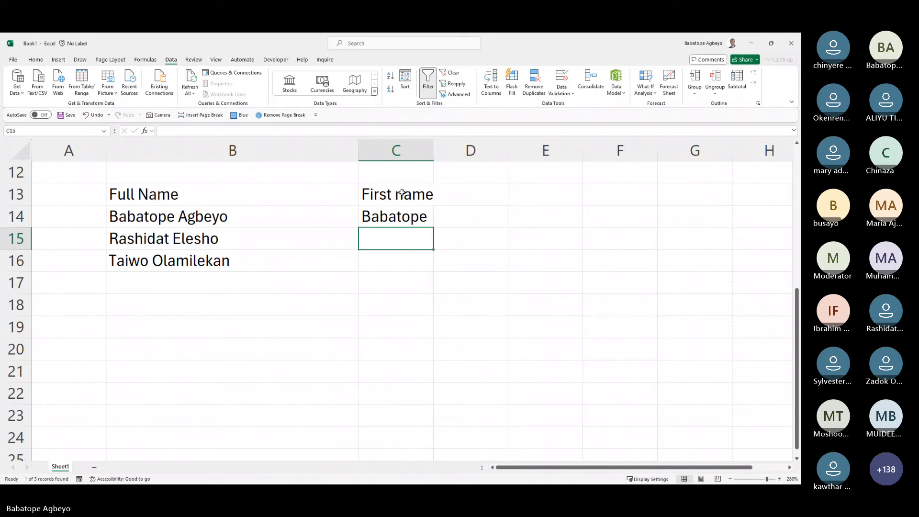
# Step: Clear the First name heading in C13, run Ctrl+E Flash Fill, then undo it
pyautogui.click(403, 193)
pyautogui.press('Delete')
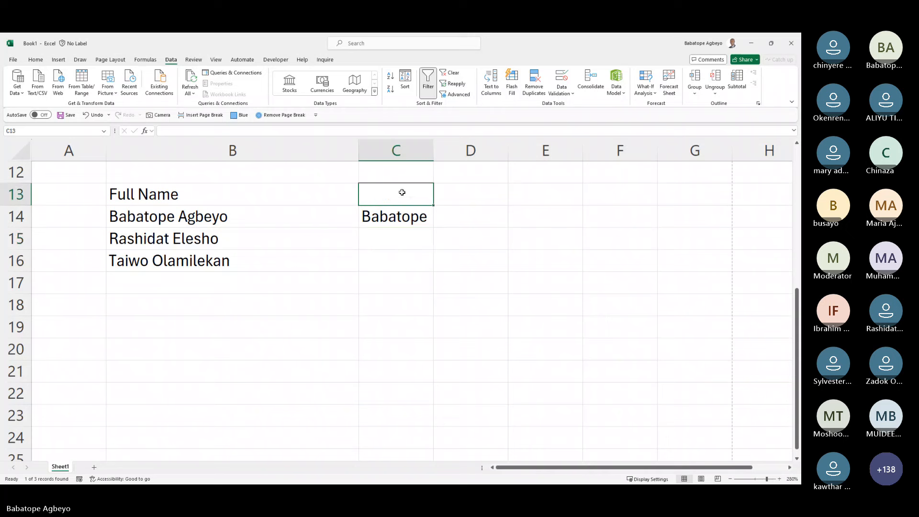
pyautogui.press('Down')
pyautogui.press('Down')
pyautogui.hotkey('ctrl', 'e')
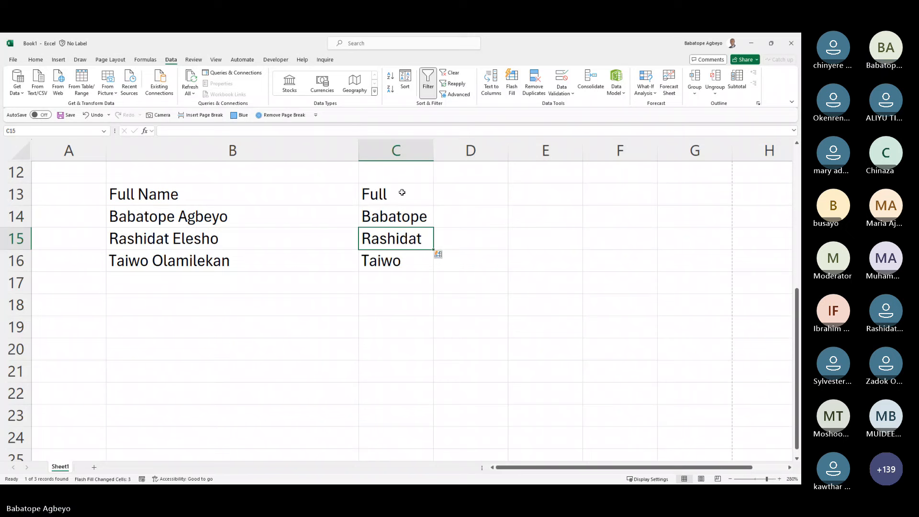
pyautogui.press('Up')
pyautogui.press('Up')
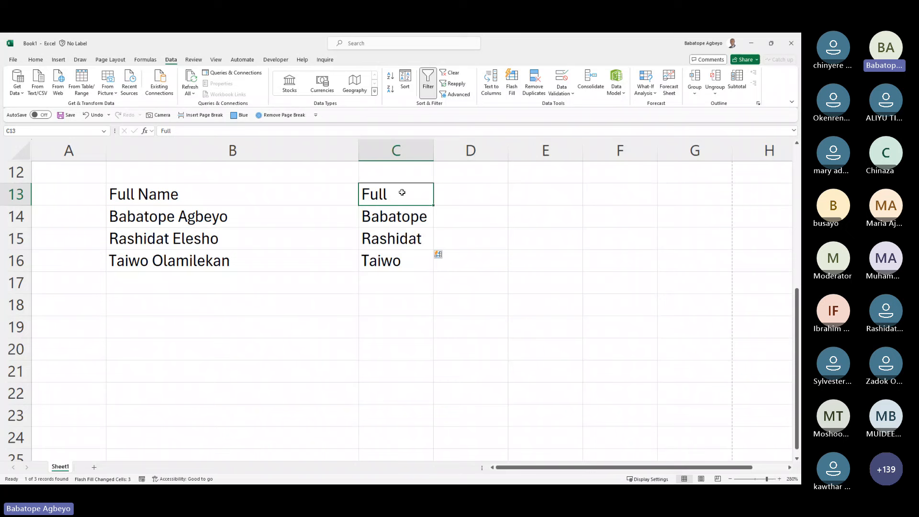
pyautogui.hotkey('ctrl', 'z')
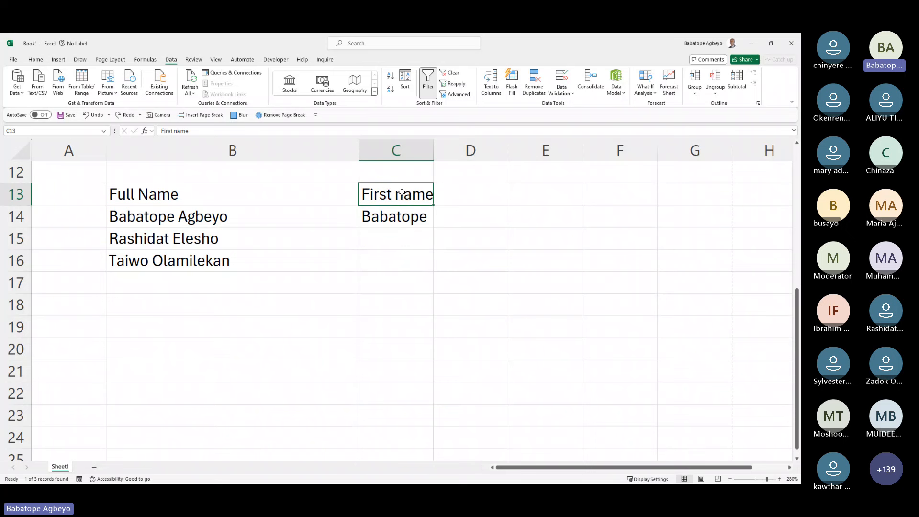
# Step: Run Data > Flash Fill again from the empty cell C15
pyautogui.press('Down')
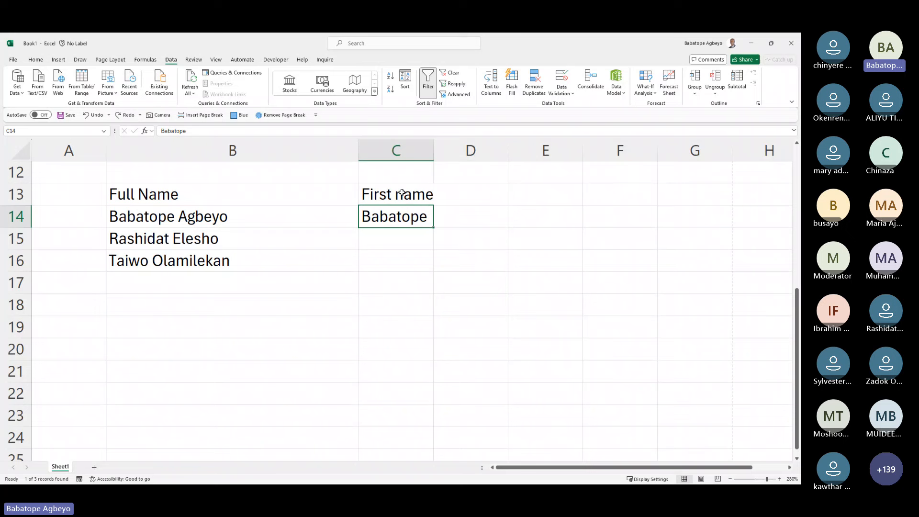
pyautogui.click(394, 234)
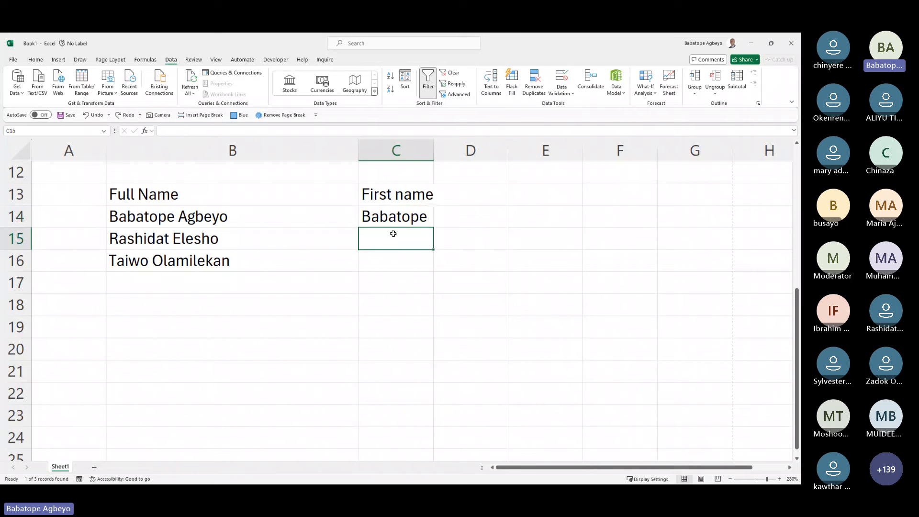
pyautogui.click(512, 84)
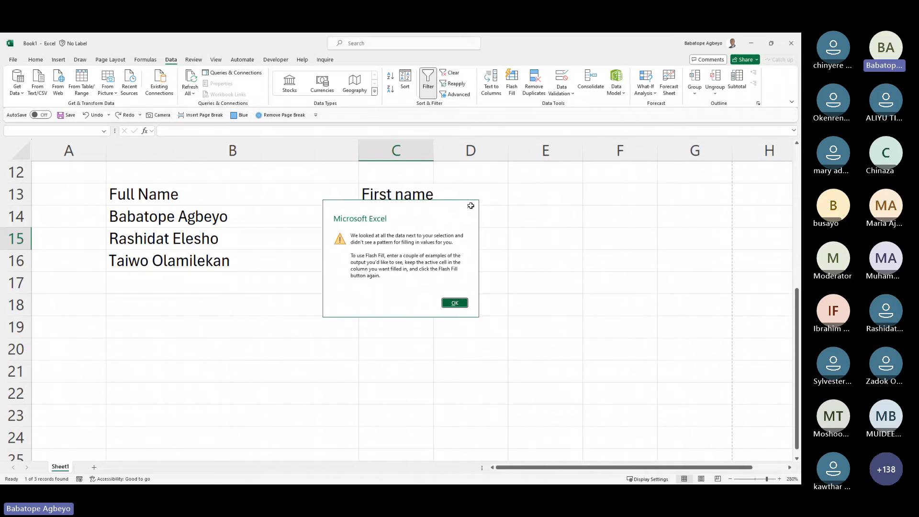
# Step: Dismiss the warning and clear both the C13 heading and the C14 example
pyautogui.press('Return')
pyautogui.click(407, 193)
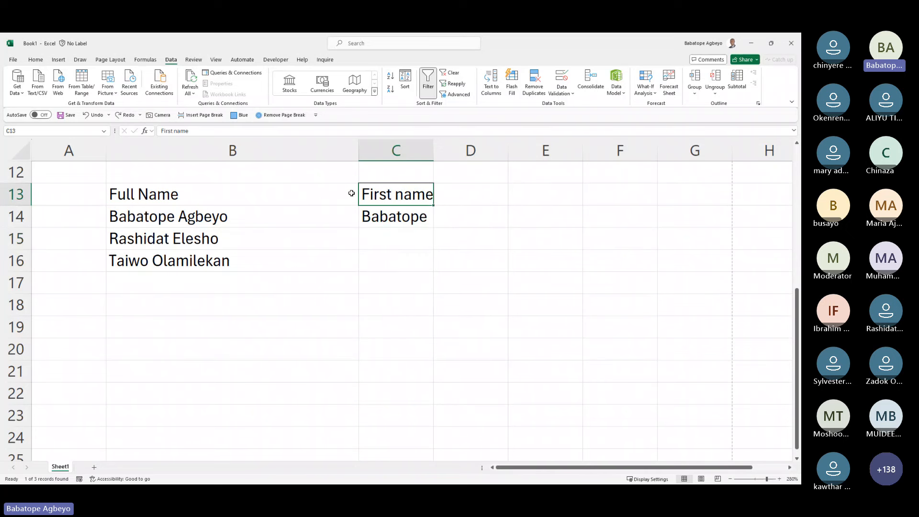
pyautogui.moveTo(187, 193); pyautogui.dragTo(405, 196)
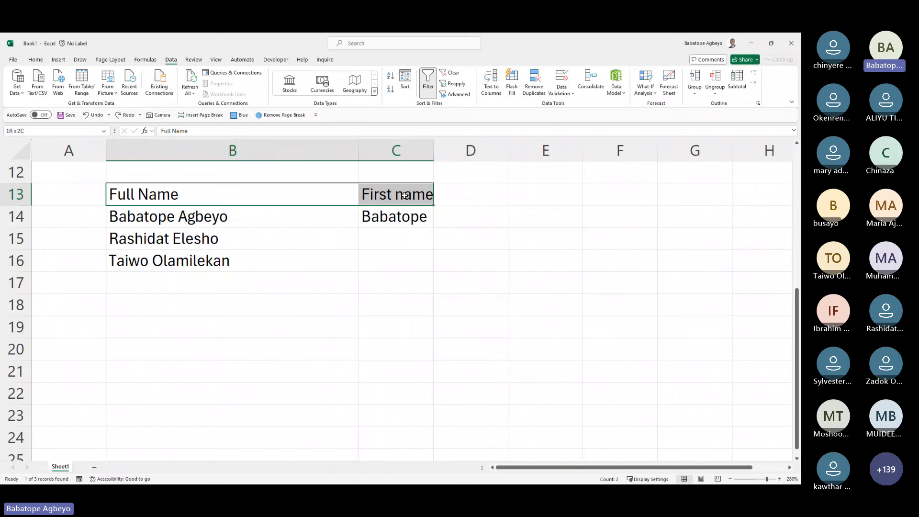
pyautogui.moveTo(404, 195); pyautogui.dragTo(405, 195)
pyautogui.click(404, 195)
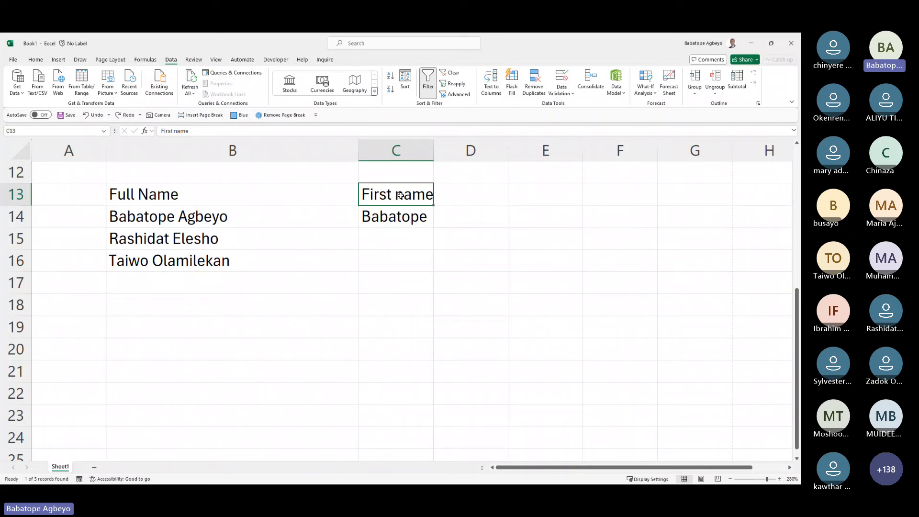
pyautogui.click(393, 218)
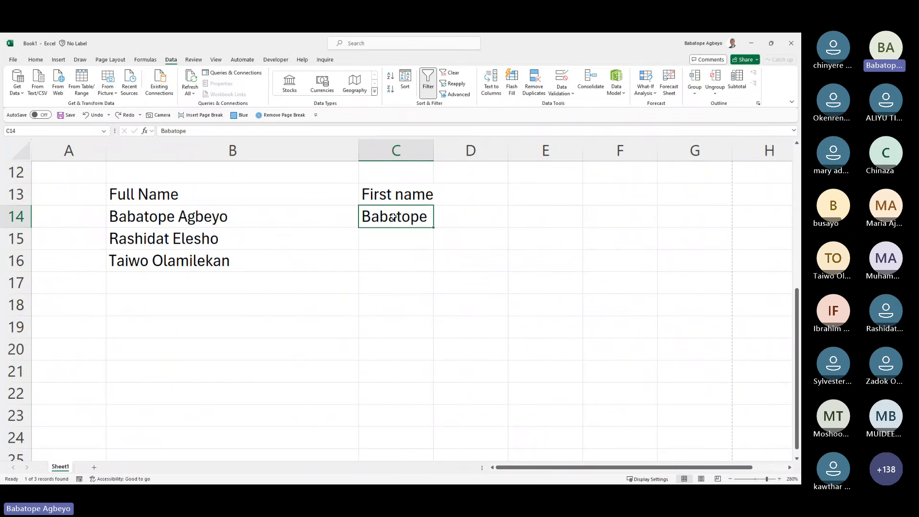
pyautogui.press('Up')
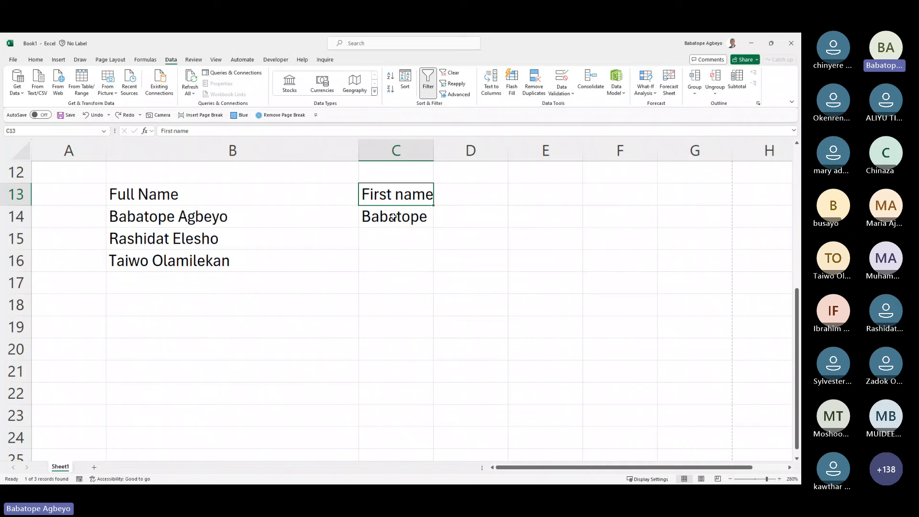
pyautogui.press('Delete')
pyautogui.press('Down')
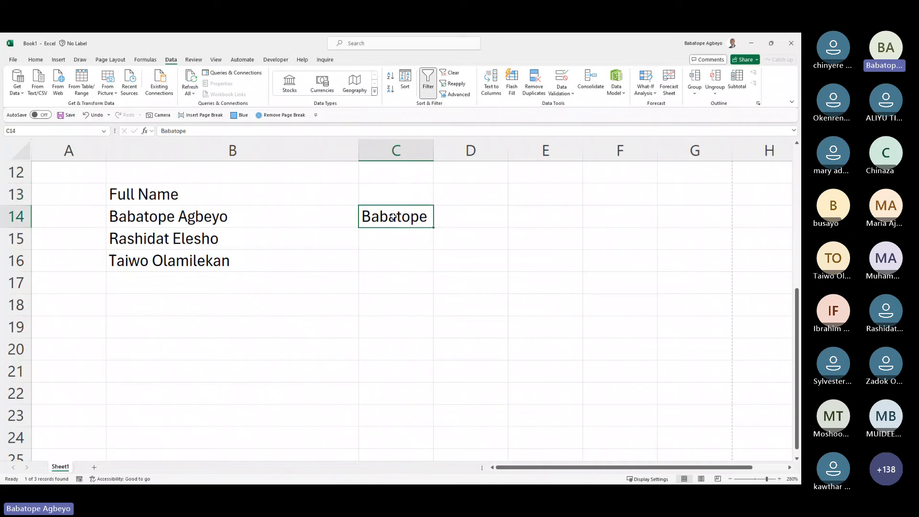
pyautogui.press('Delete')
# Step: Retype the example first name in C14 and Flash Fill the rest of column C
pyautogui.write('Baba')
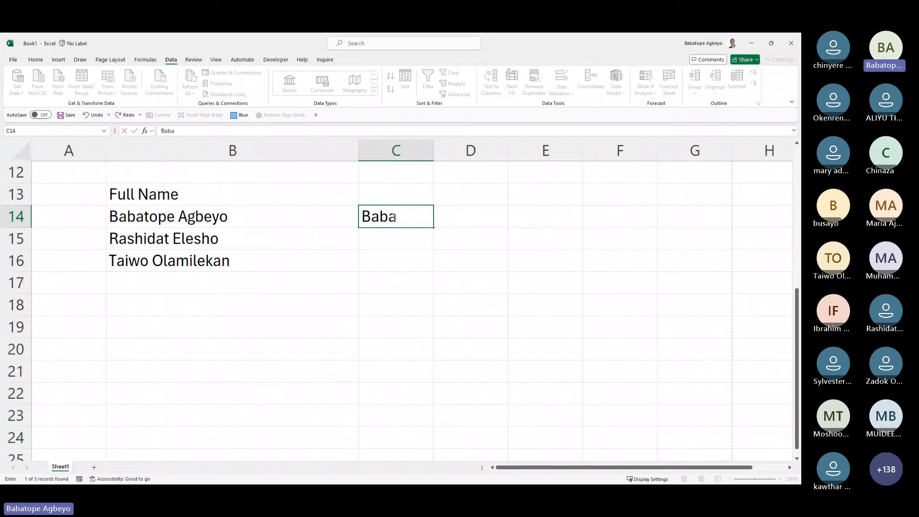
pyautogui.write('tope')
pyautogui.press('Return')
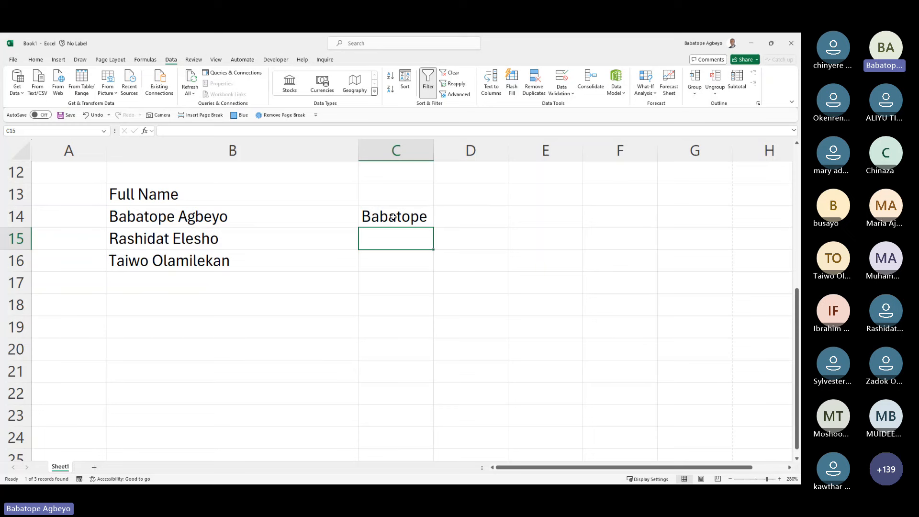
pyautogui.click(512, 84)
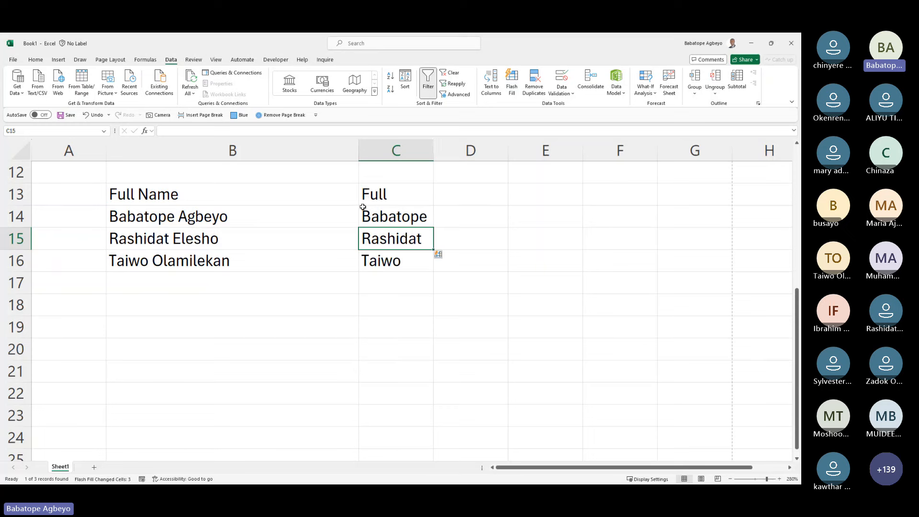
pyautogui.moveTo(373, 193); pyautogui.dragTo(378, 261)
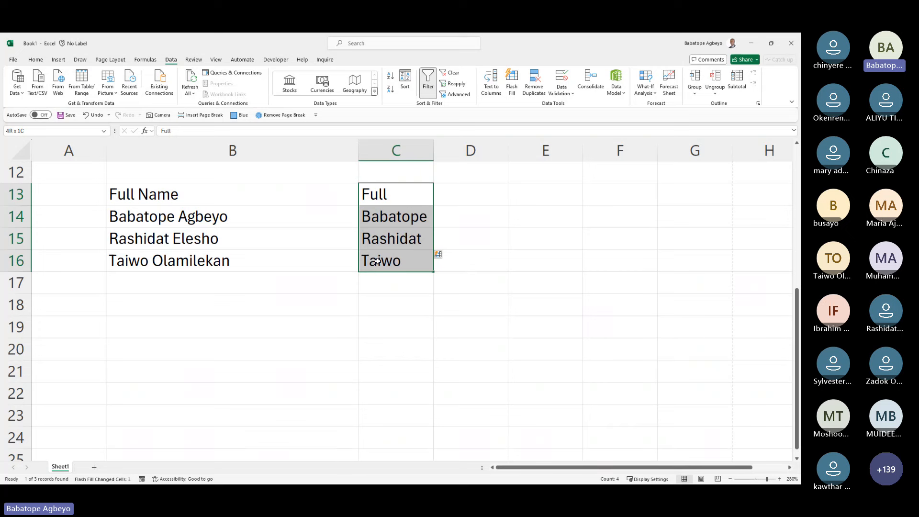
pyautogui.click(393, 219)
pyautogui.press('Down')
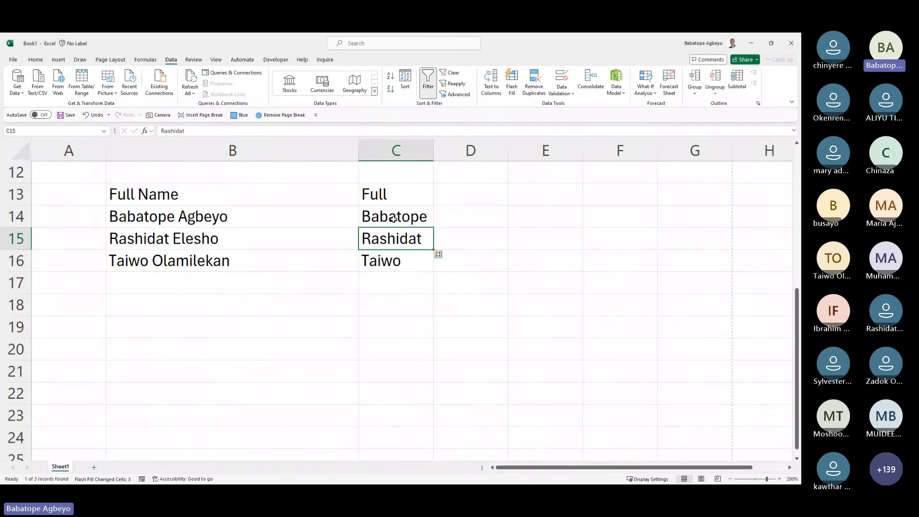
pyautogui.press('Down')
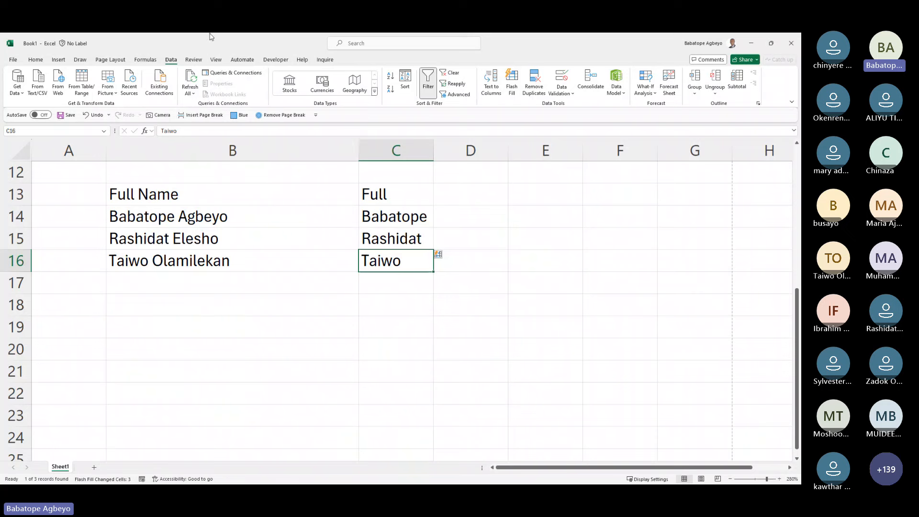
# Step: Draft the comment 'This is not fer fi rst name' on C16, discard it, and show the View ribbon
pyautogui.click(193, 60)
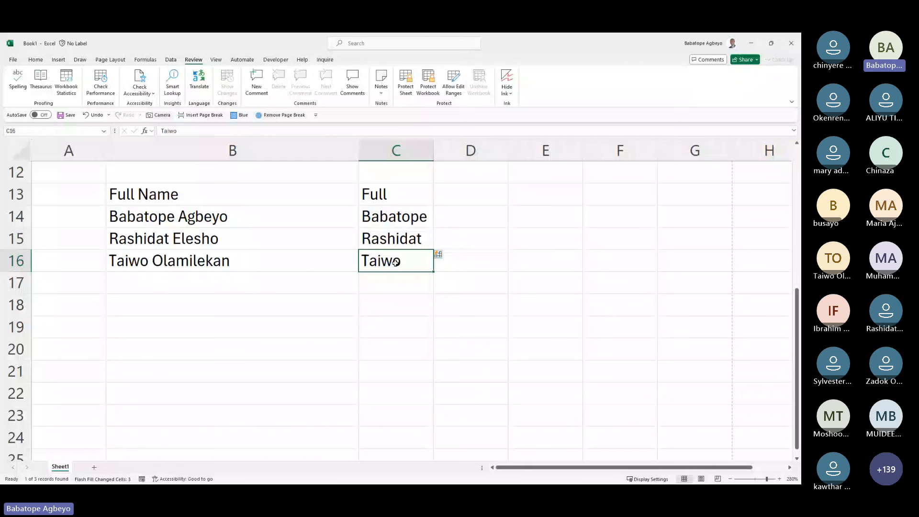
pyautogui.click(256, 86)
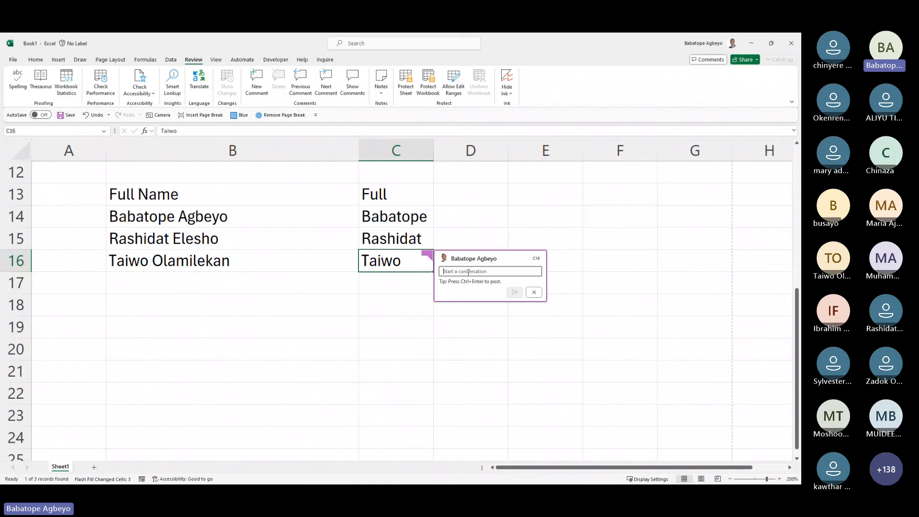
pyautogui.write('This is not fer fi rst name')
pyautogui.click(535, 293)
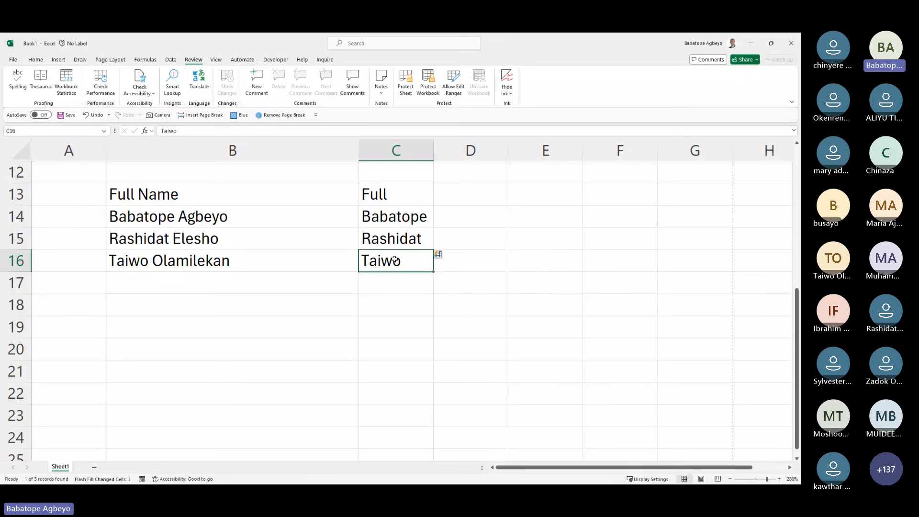
pyautogui.click(217, 60)
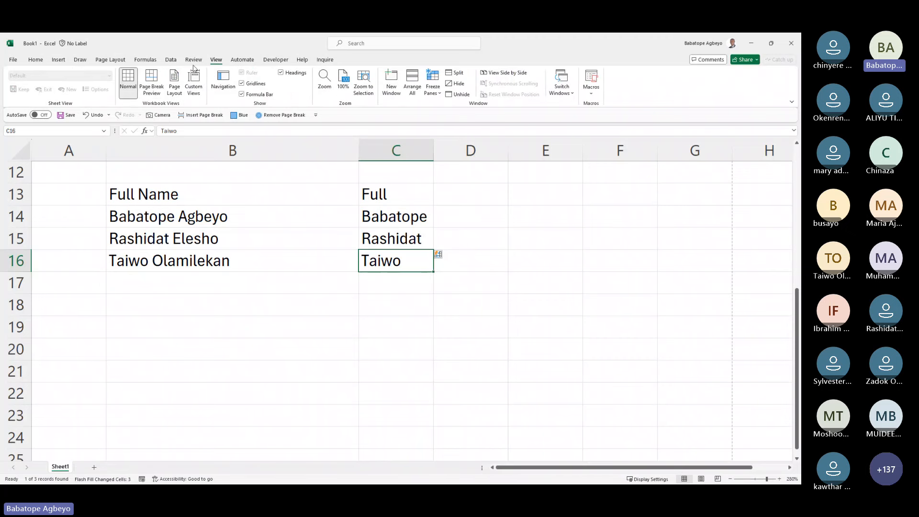
pyautogui.click(151, 80)
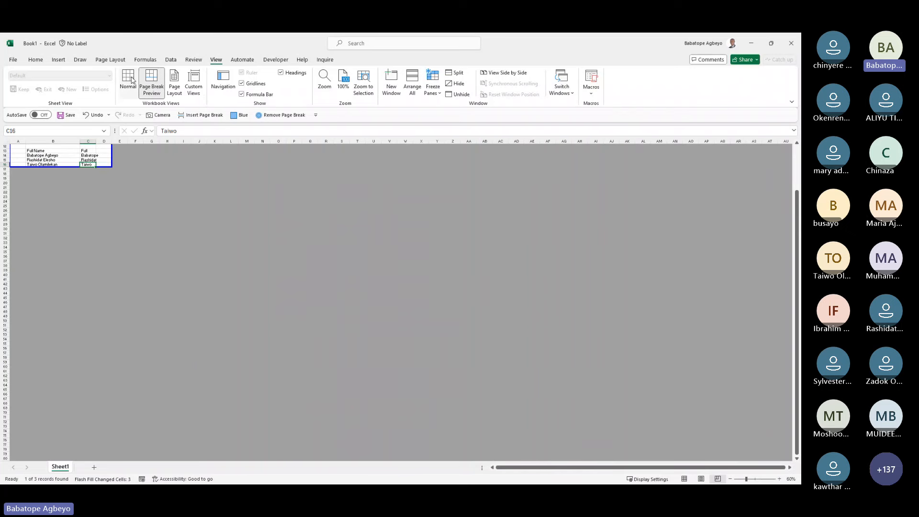
pyautogui.click(133, 81)
pyautogui.click(177, 83)
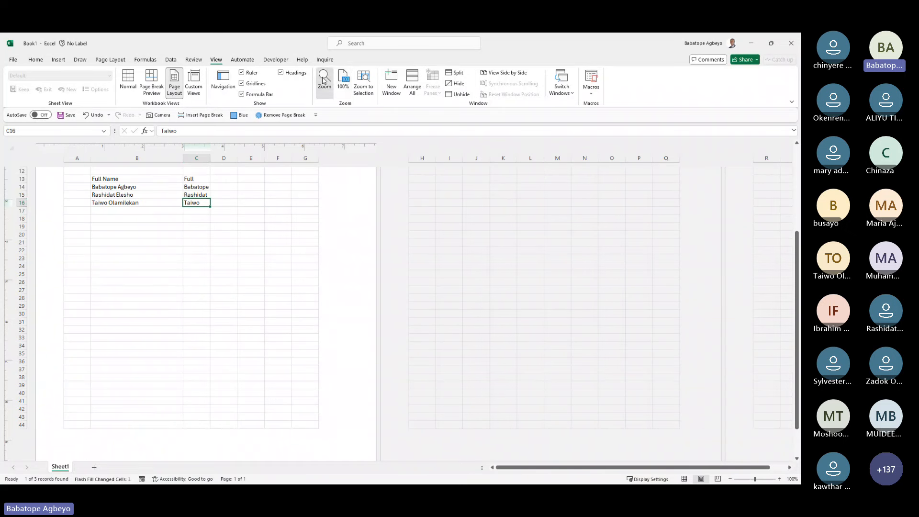
pyautogui.click(325, 79)
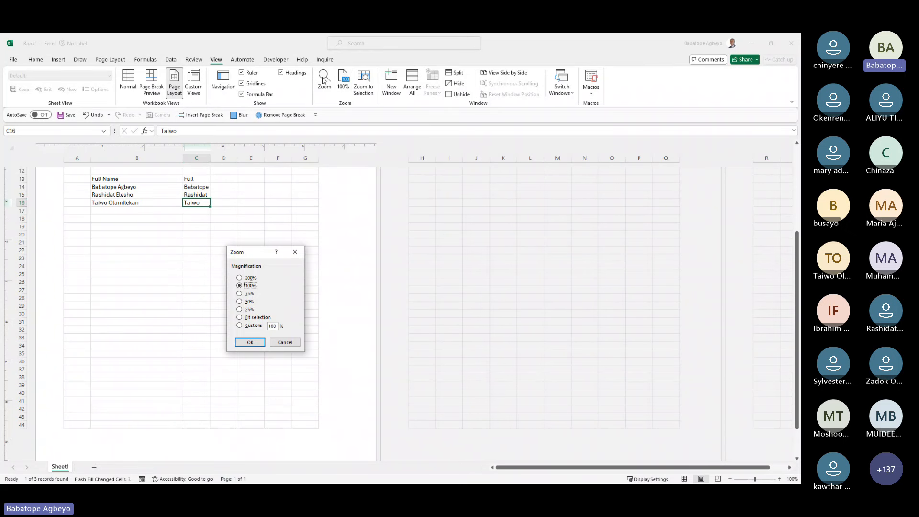
pyautogui.click(250, 310)
pyautogui.click(251, 341)
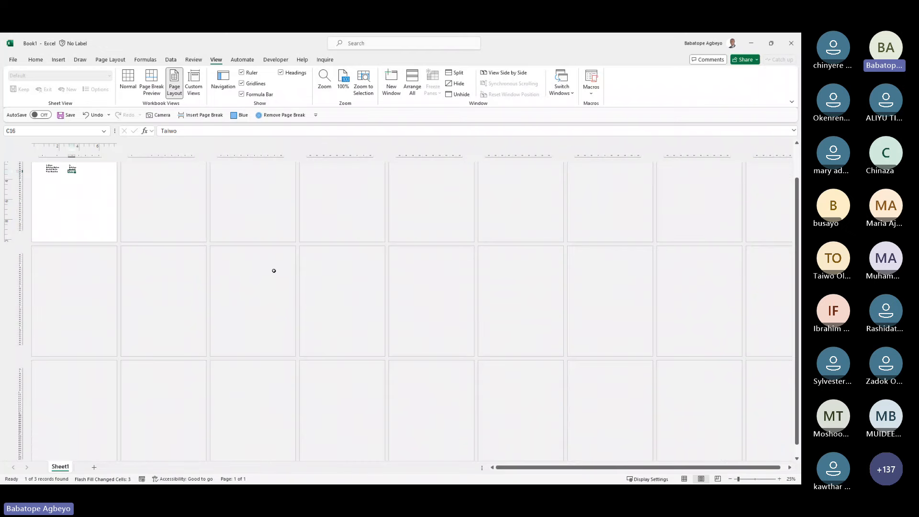
pyautogui.click(343, 82)
pyautogui.click(325, 79)
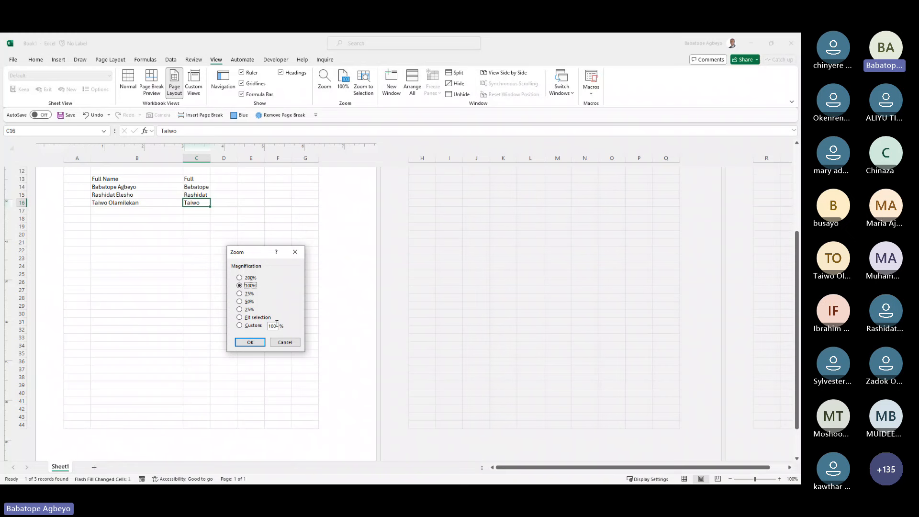
pyautogui.click(285, 343)
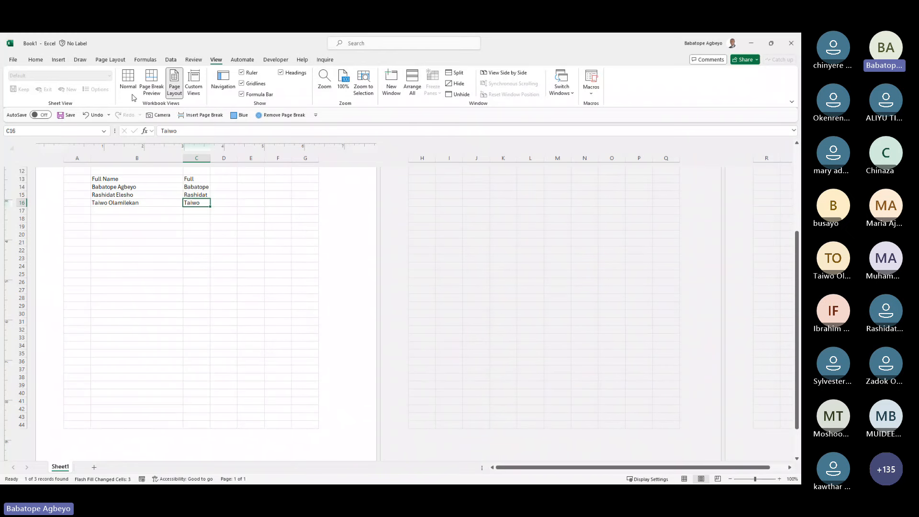
pyautogui.click(128, 86)
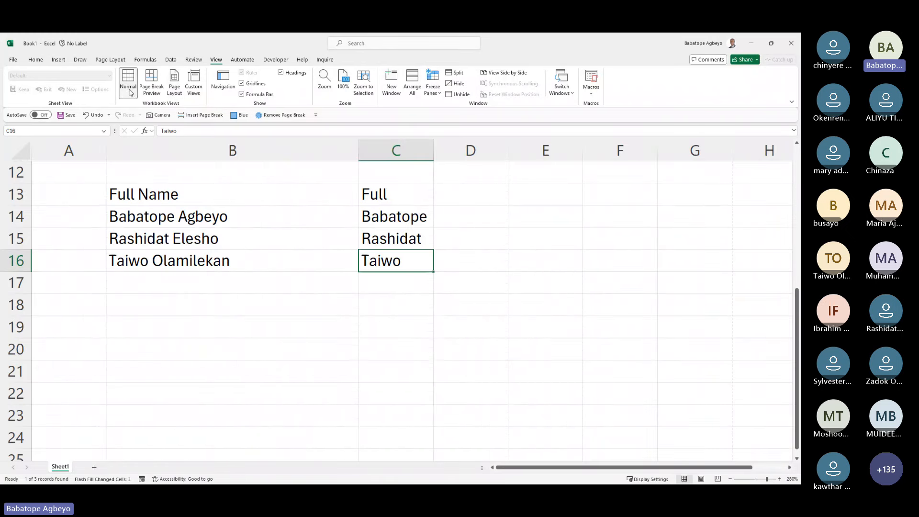
# Step: Glance at the Automate, Developer and Help ribbons, then close Book1 with Don't Save
pyautogui.click(250, 62)
pyautogui.click(276, 61)
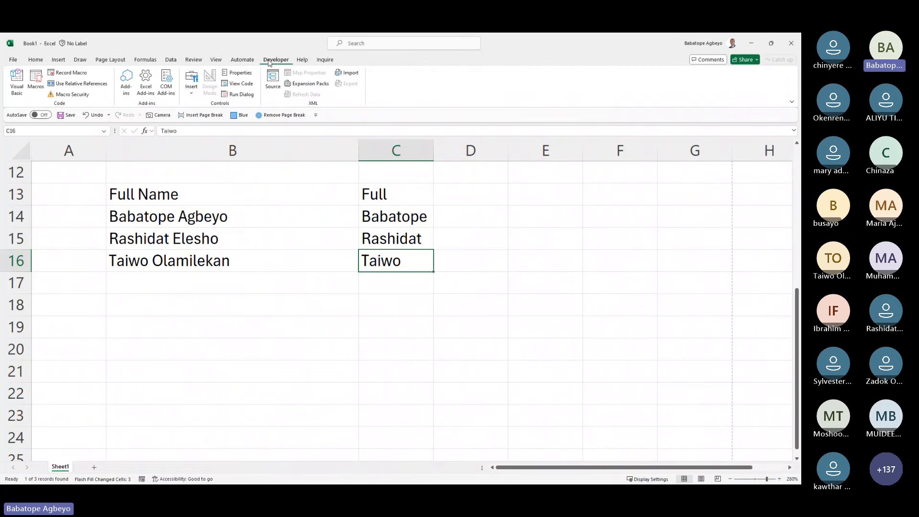
pyautogui.click(302, 61)
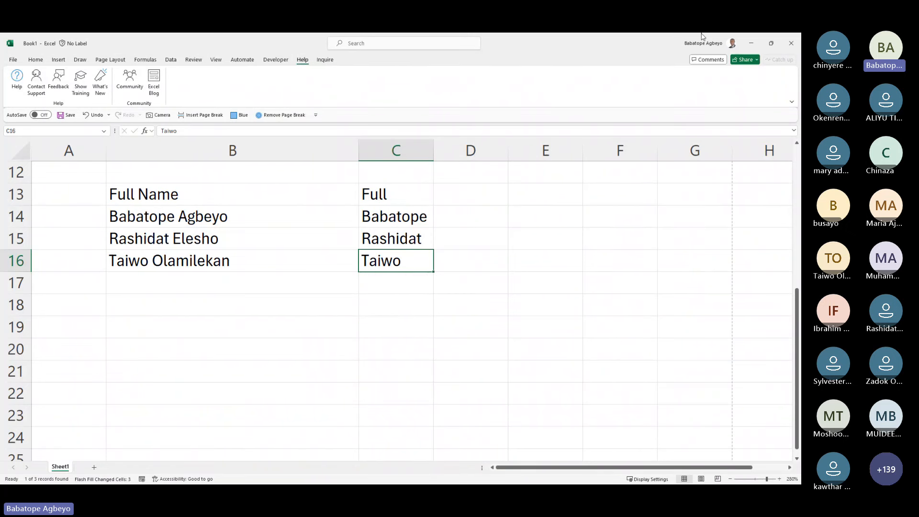
pyautogui.click(794, 50)
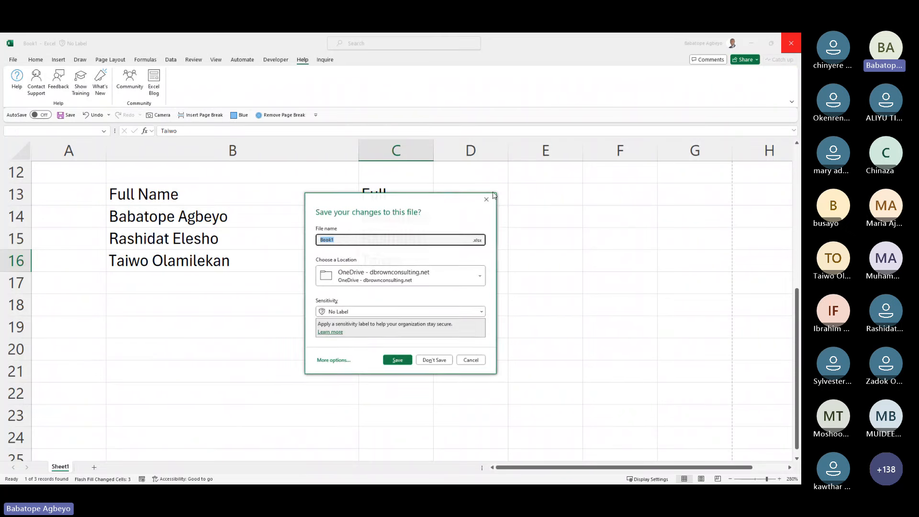
pyautogui.click(435, 362)
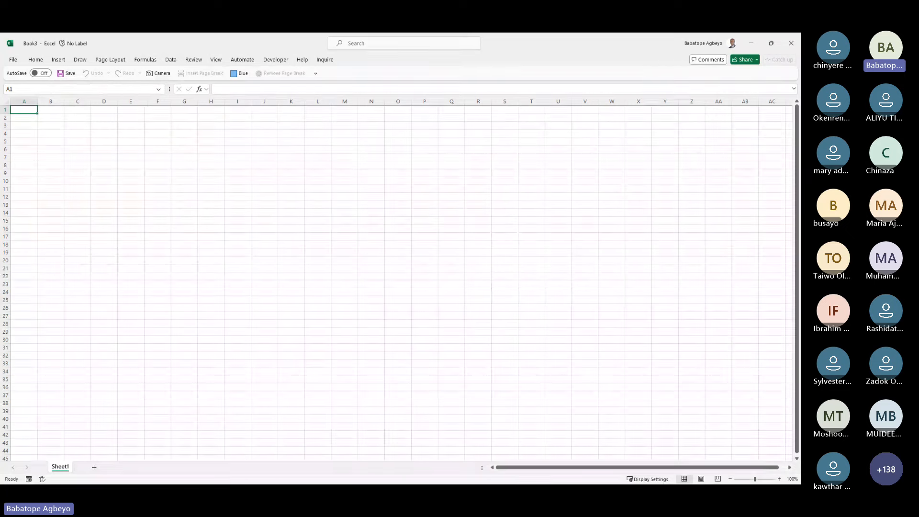
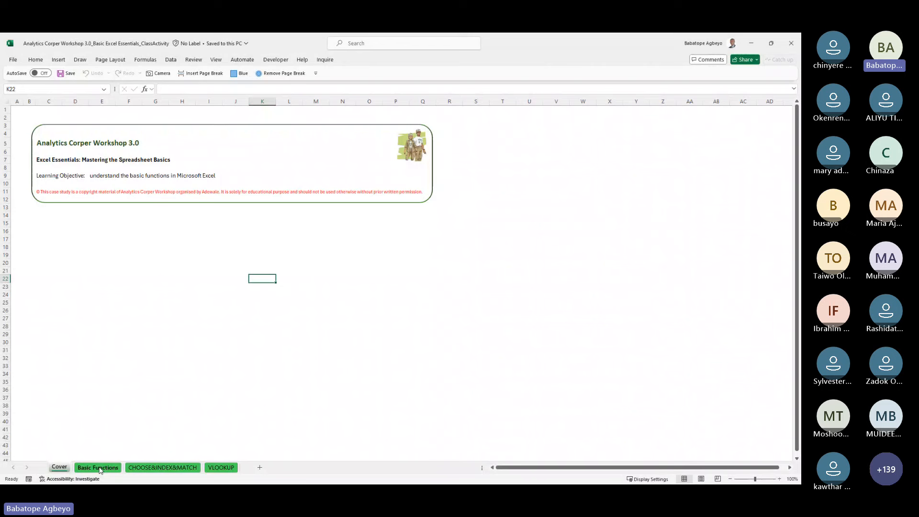
# Step: Switch to the Basic Functions sheet, select an empty cell, and briefly open the emoji picker
pyautogui.click(99, 468)
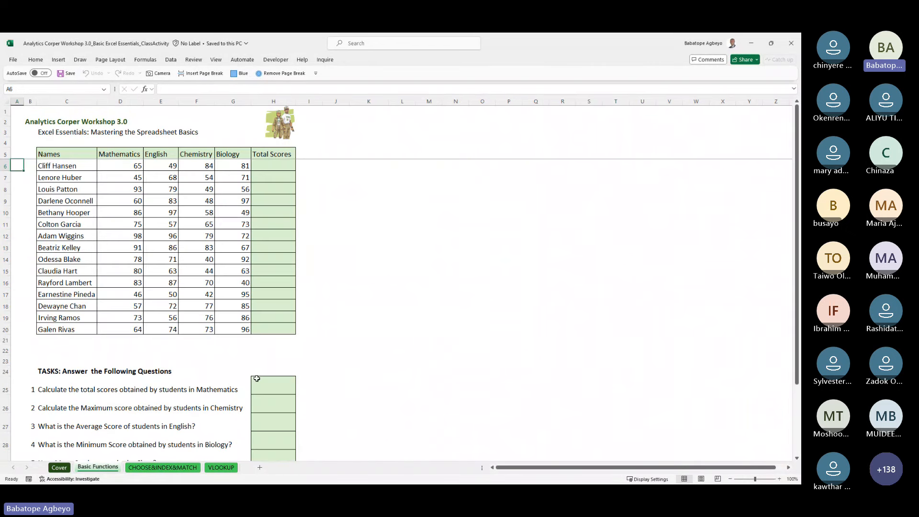
pyautogui.click(384, 331)
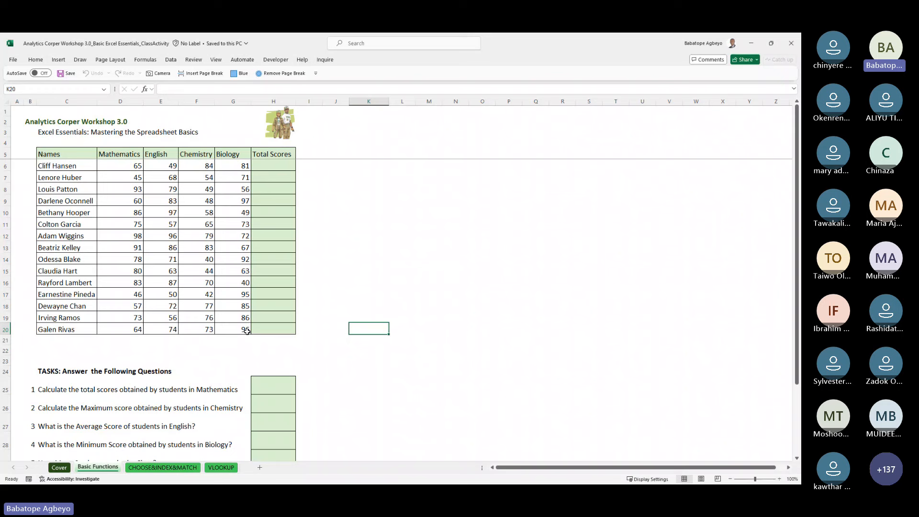
pyautogui.press('super+period')
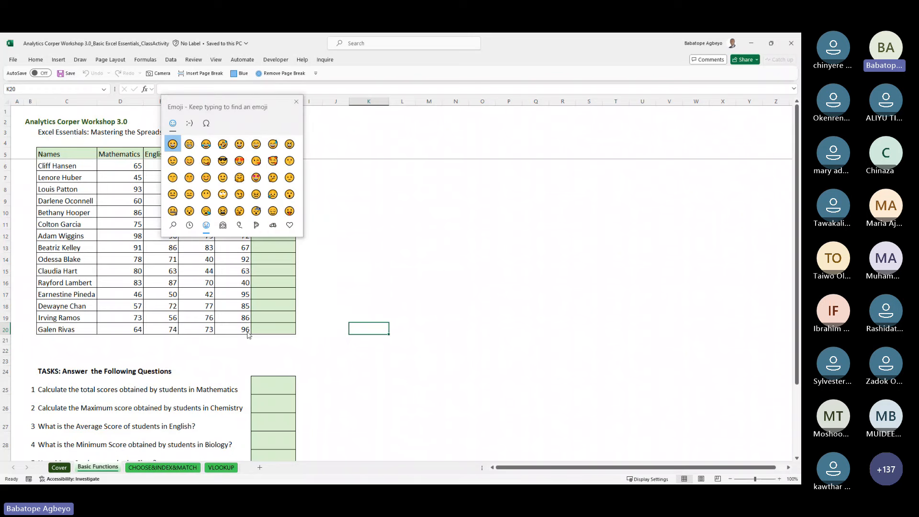
pyautogui.click(294, 102)
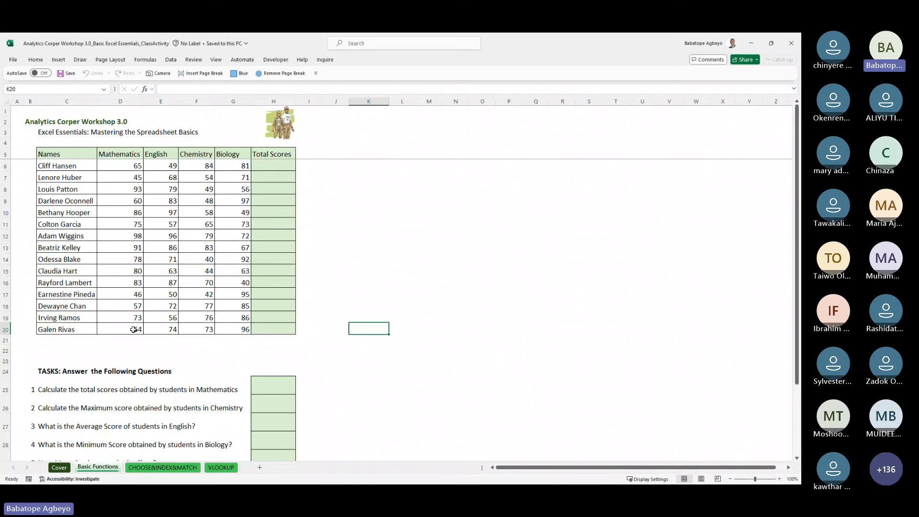
# Step: Zoom in on the student scores table and move the selection around the English heading
pyautogui.keyDown('ctrl'); pyautogui.scroll(3, 303, 296); pyautogui.keyUp('ctrl')
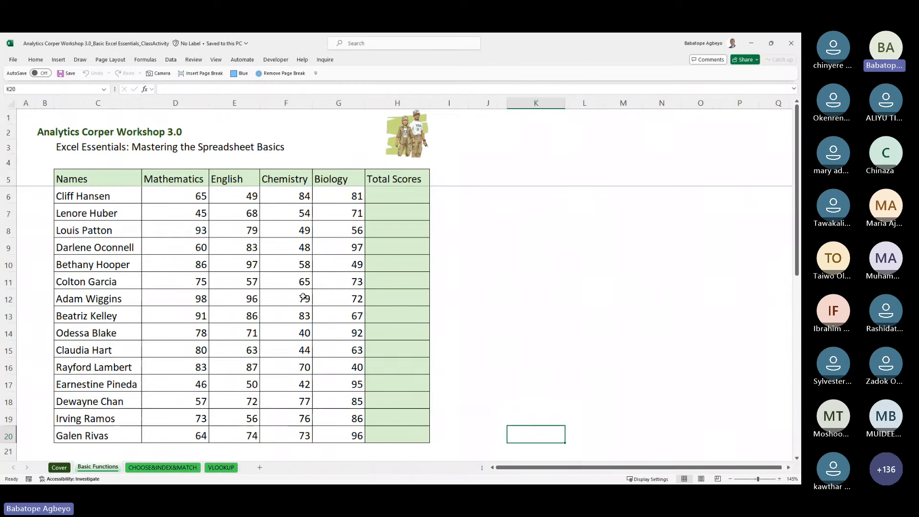
pyautogui.keyDown('ctrl'); pyautogui.scroll(3, 303, 296); pyautogui.keyUp('ctrl')
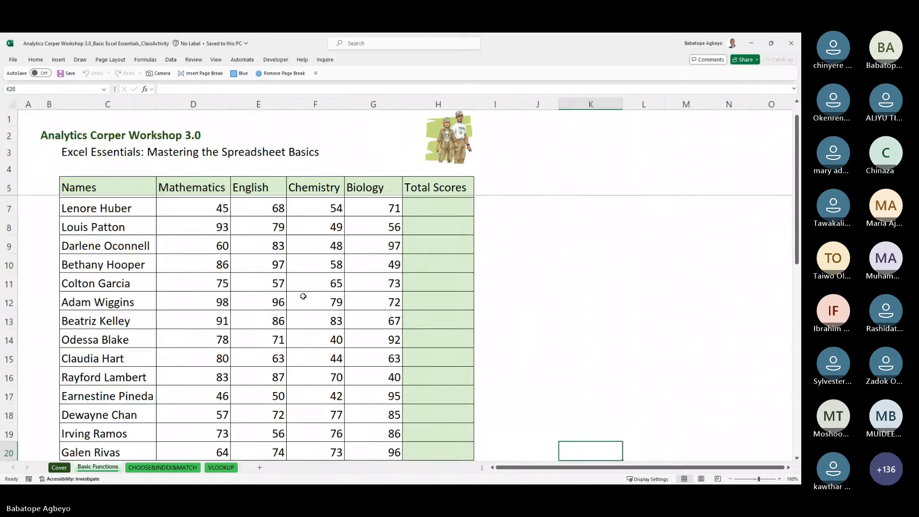
pyautogui.keyDown('ctrl'); pyautogui.scroll(1, 303, 296); pyautogui.keyUp('ctrl')
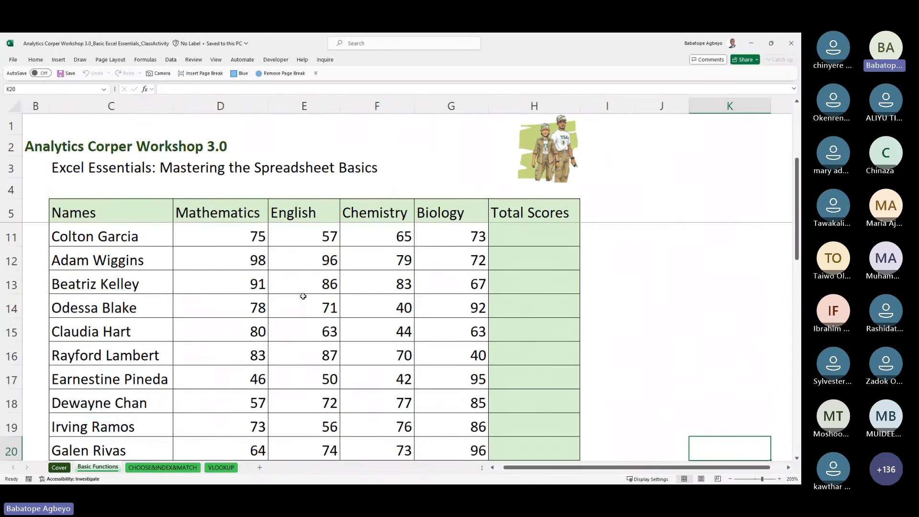
pyautogui.press('Up')
pyautogui.hotkey('ctrl', 'Up')
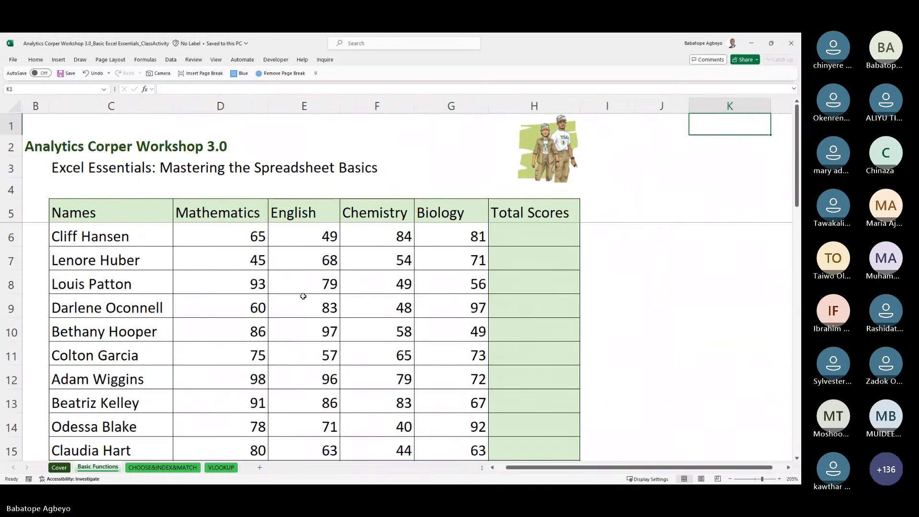
pyautogui.press('Down')
pyautogui.press('Down')
pyautogui.press('Left')
pyautogui.press('Left')
pyautogui.press('Left')
pyautogui.press('Left')
pyautogui.press('Left')
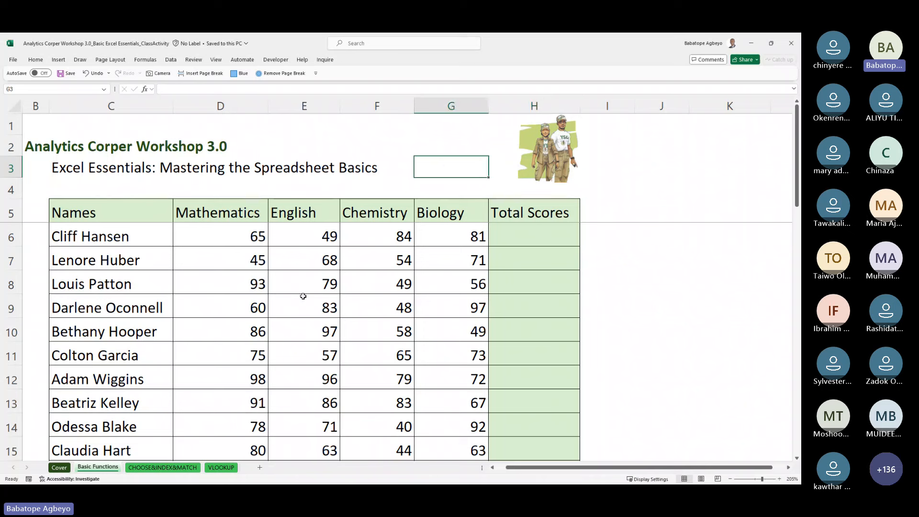
pyautogui.press('Down')
pyautogui.press('Down')
pyautogui.press('Left')
pyautogui.press('Down')
pyautogui.press('Up')
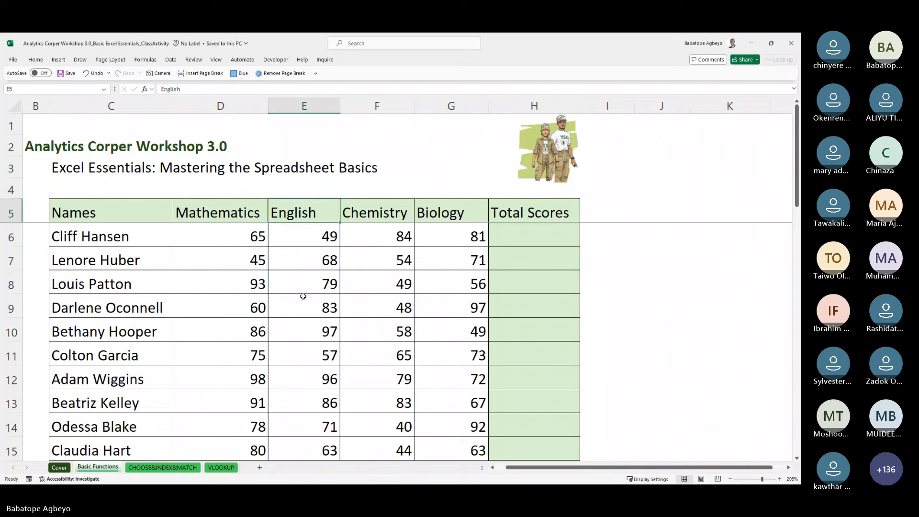
pyautogui.press('Up')
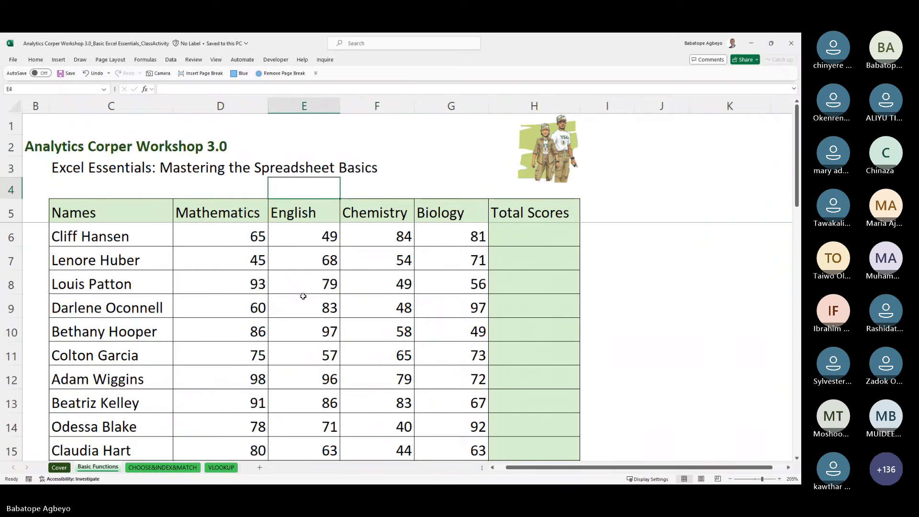
# Step: Select the first student's Chemistry score, 84, and bring up the emoji picker
pyautogui.press('Down')
pyautogui.press('Down')
pyautogui.press('Down')
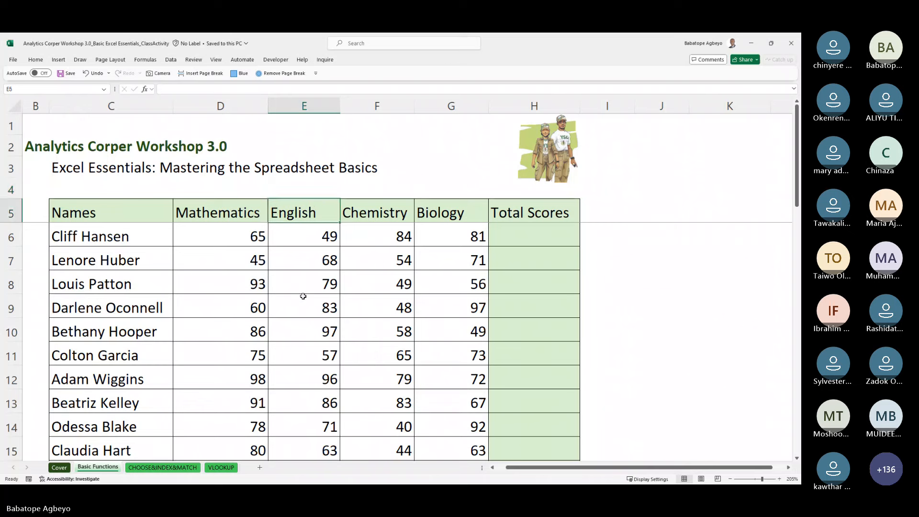
pyautogui.press('Up')
pyautogui.press('Left')
pyautogui.press('Left')
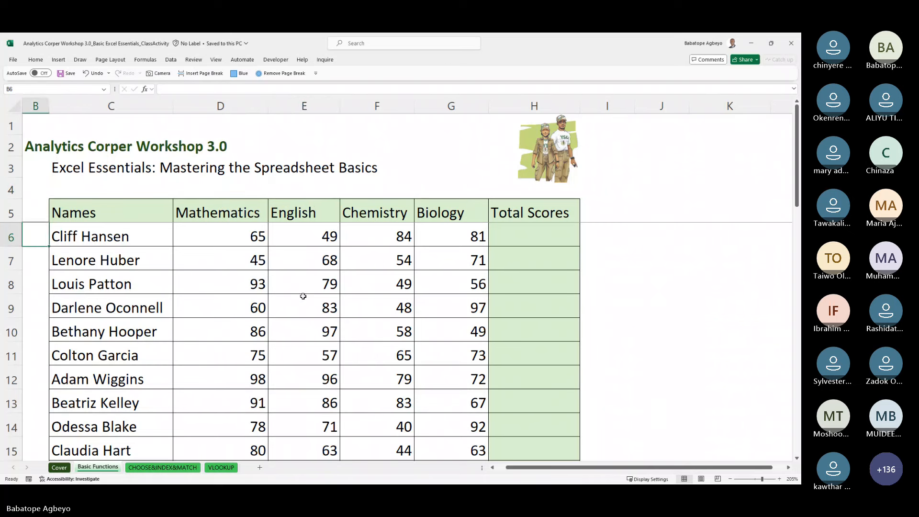
pyautogui.press('Right')
pyautogui.press('Right')
pyautogui.press('Right')
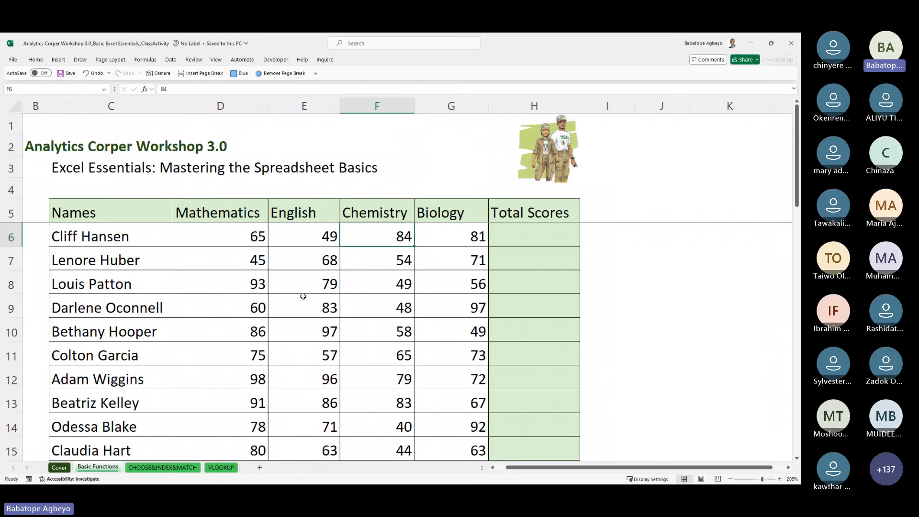
pyautogui.press('super+period')
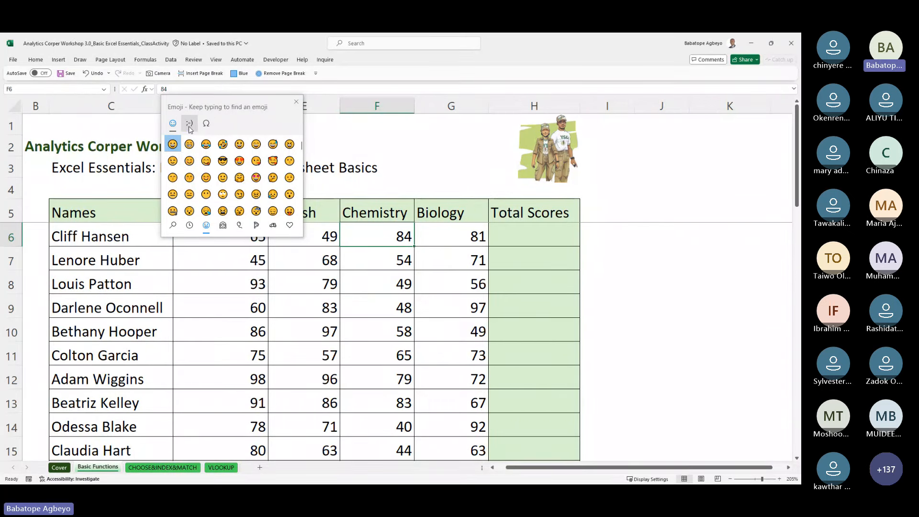
# Step: Browse the picker's symbol sets: recent, punctuation, currency, Latin letters and numbers, ending on currency
pyautogui.click(208, 124)
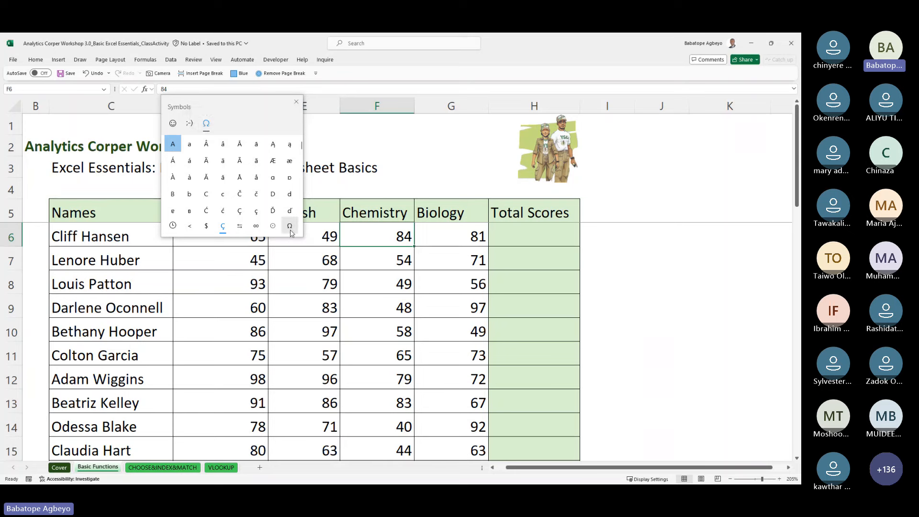
pyautogui.click(172, 227)
pyautogui.click(187, 229)
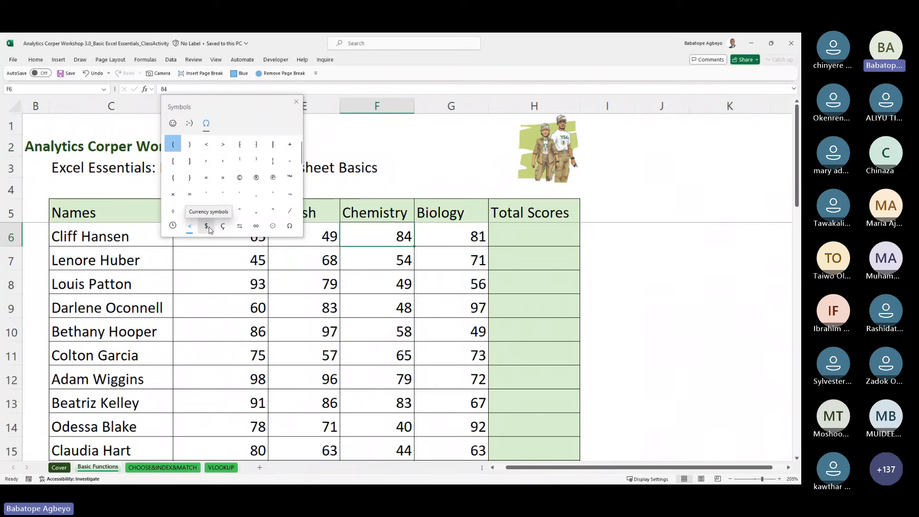
pyautogui.click(209, 229)
pyautogui.click(223, 228)
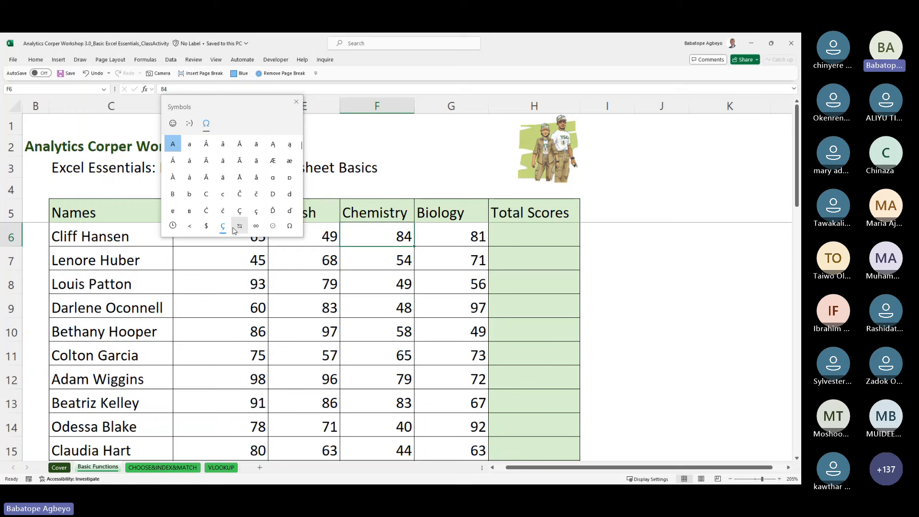
pyautogui.click(256, 229)
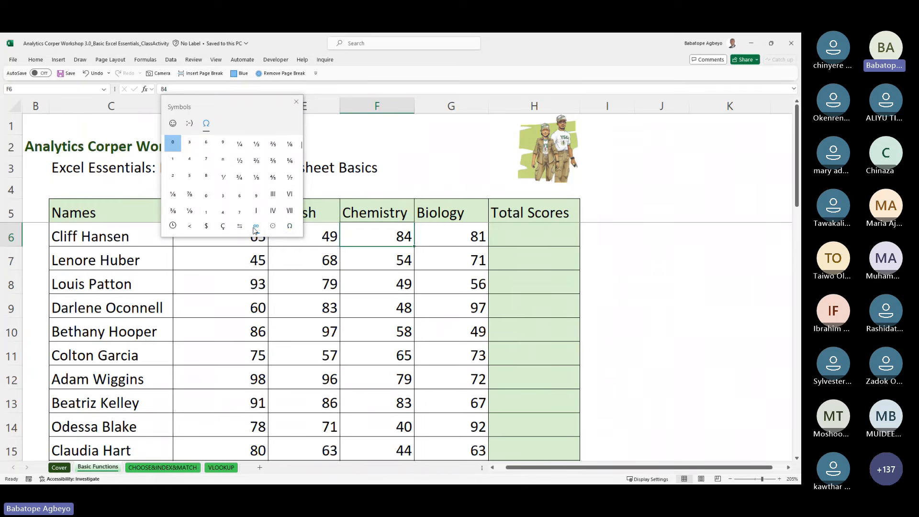
pyautogui.click(214, 229)
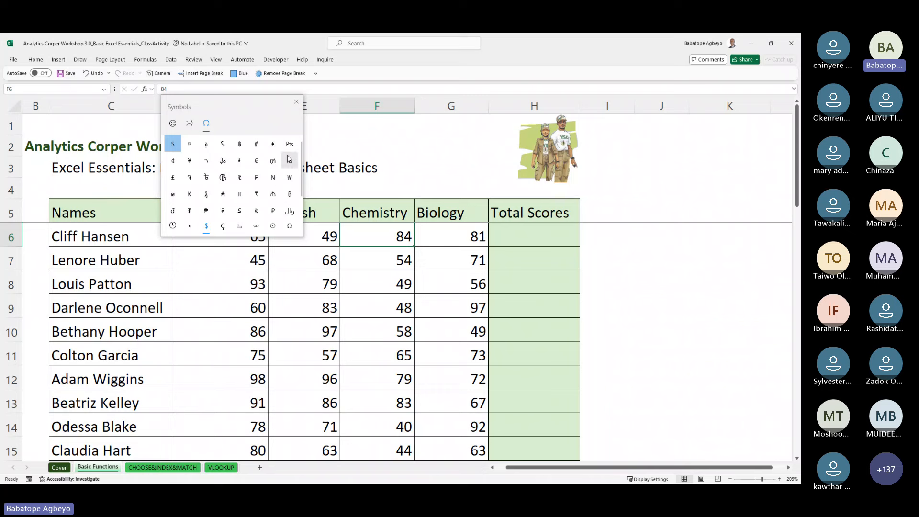
pyautogui.click(296, 101)
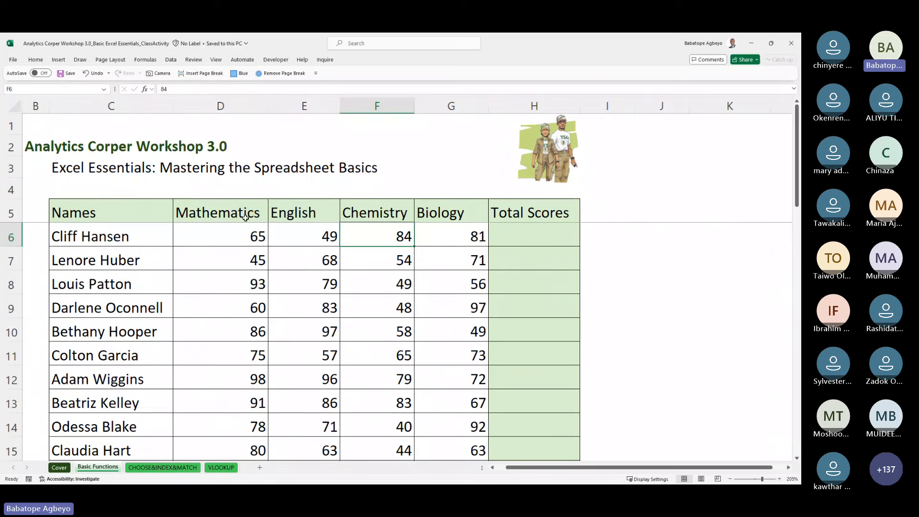
pyautogui.click(187, 334)
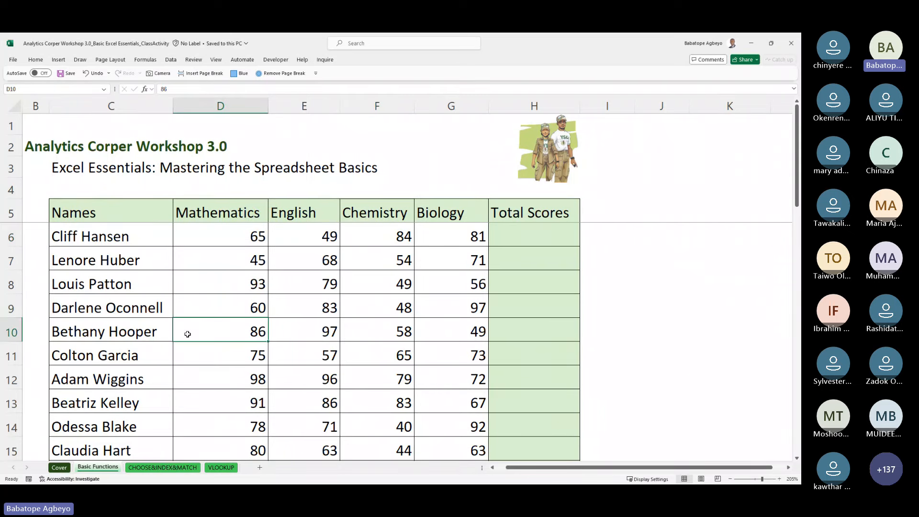
pyautogui.press('Down')
pyautogui.press('Down')
pyautogui.press('Down')
pyautogui.press('Down')
pyautogui.press('Up')
pyautogui.press('Up')
pyautogui.press('Up')
pyautogui.press('Up')
pyautogui.press('Up')
pyautogui.press('Up')
pyautogui.press('Up')
pyautogui.press('Up')
pyautogui.press('Up')
pyautogui.press('Up')
pyautogui.press('Up')
pyautogui.press('Up')
pyautogui.press('Up')
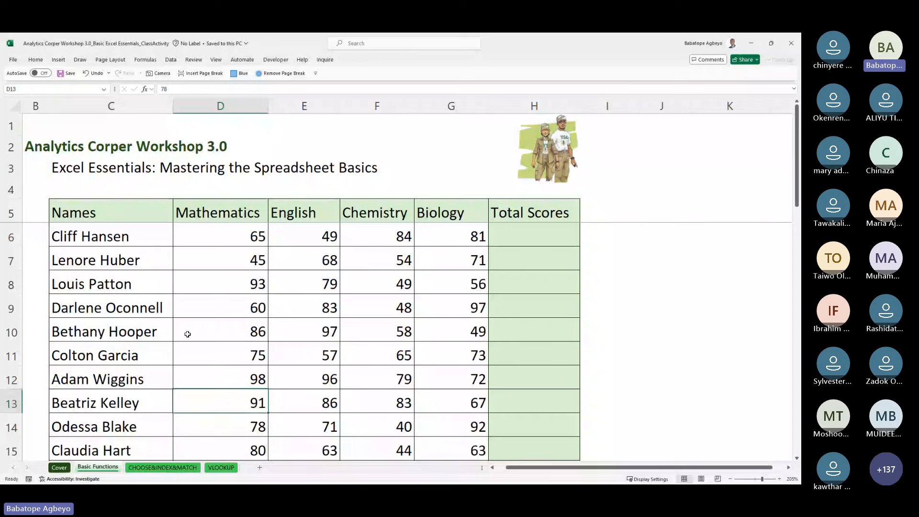
pyautogui.press('Down')
pyautogui.press('Down')
pyautogui.press('Down')
pyautogui.press('Down')
pyautogui.press('Down')
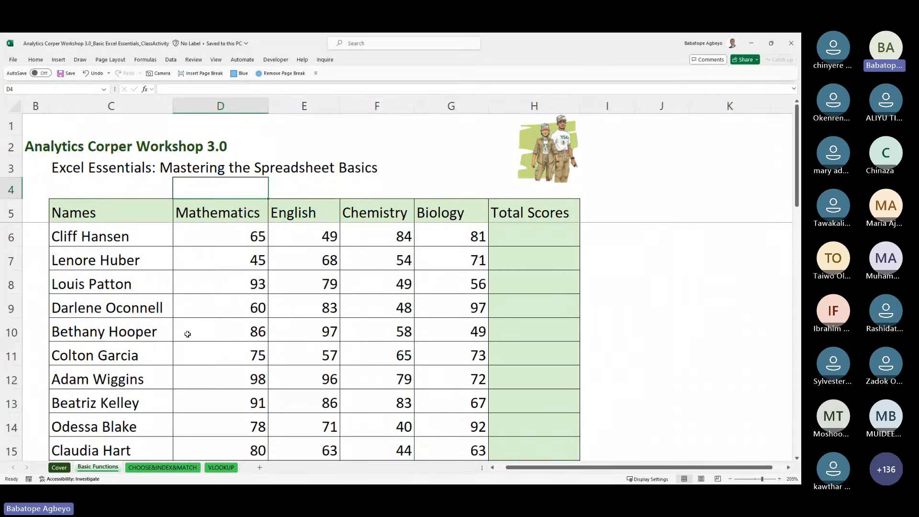
pyautogui.press('Left')
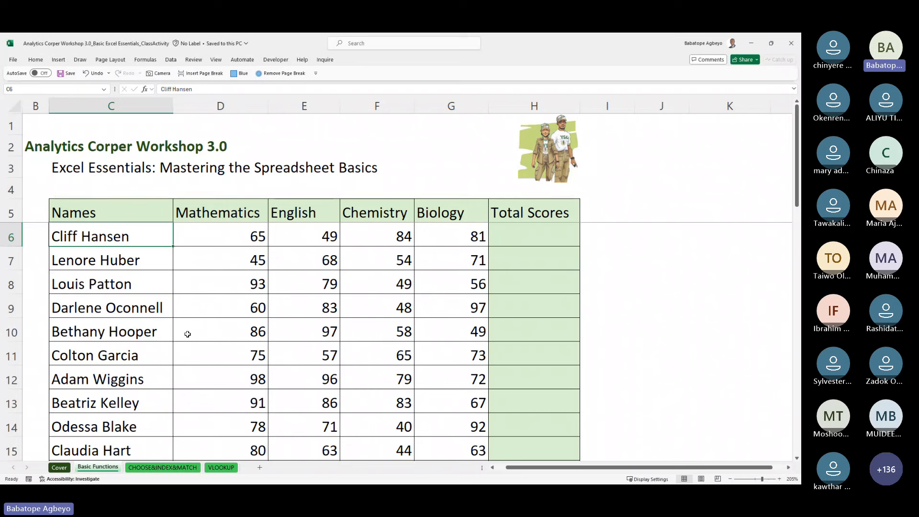
pyautogui.press('Right')
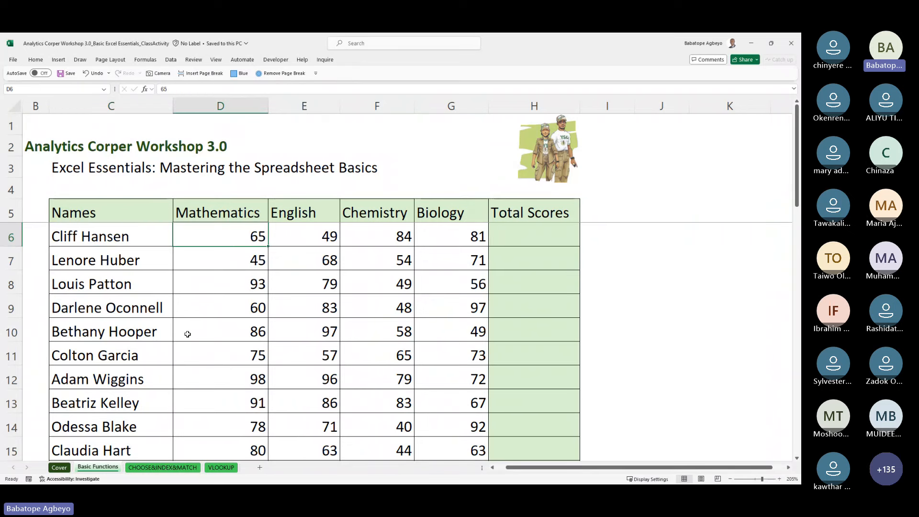
pyautogui.press('Up')
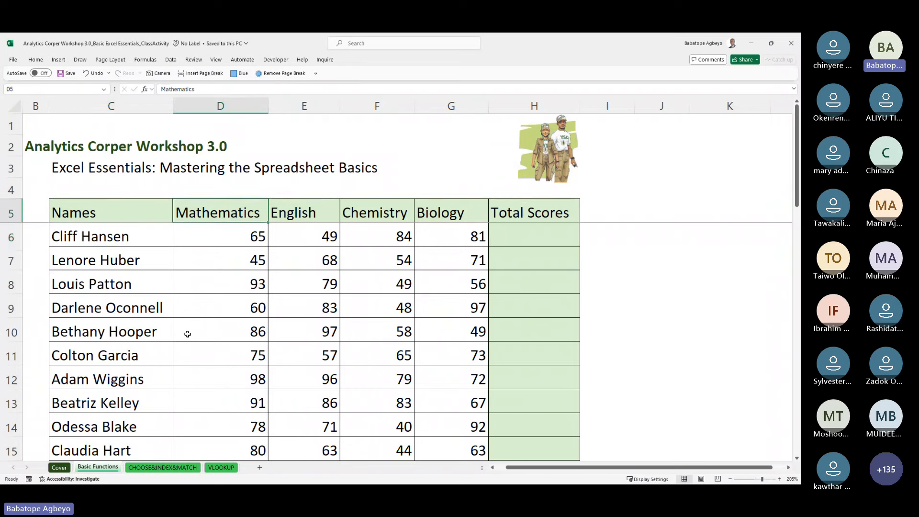
pyautogui.press('Right')
pyautogui.press('Right')
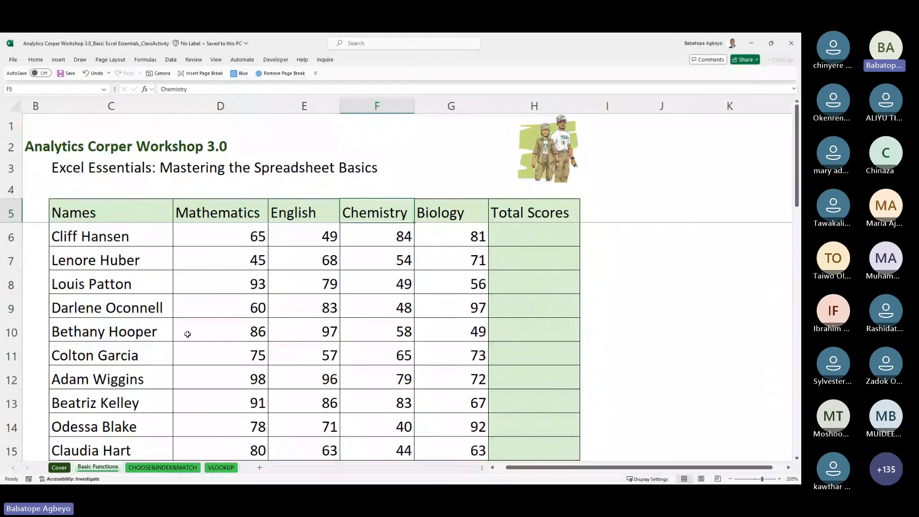
pyautogui.press('Left')
pyautogui.press('Left')
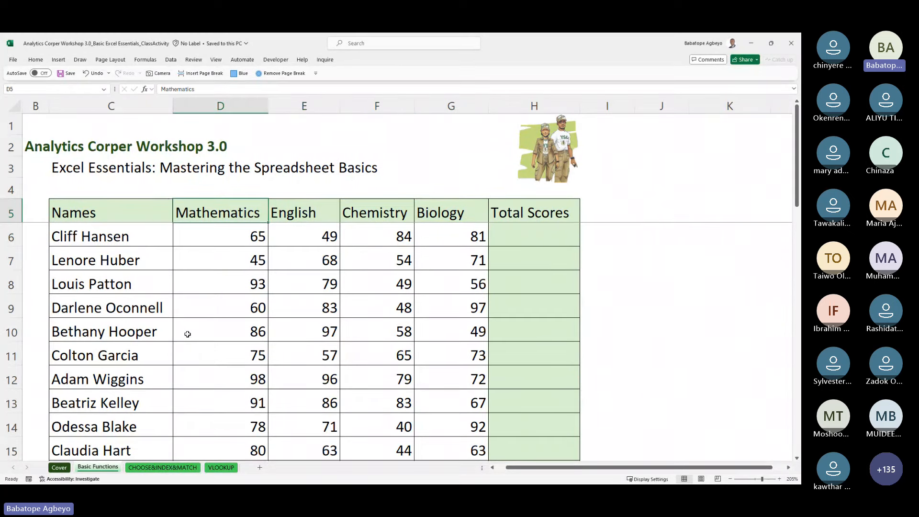
pyautogui.press('Right')
pyautogui.press('Right')
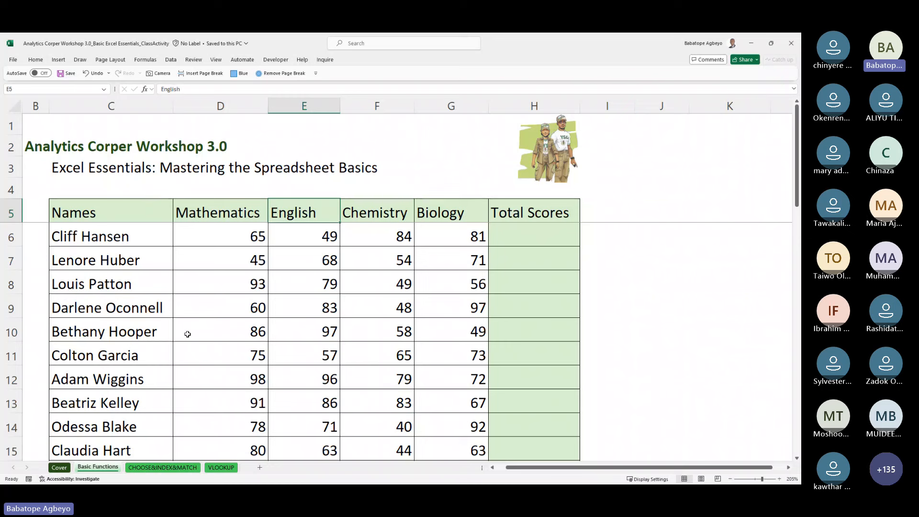
pyautogui.press('Right')
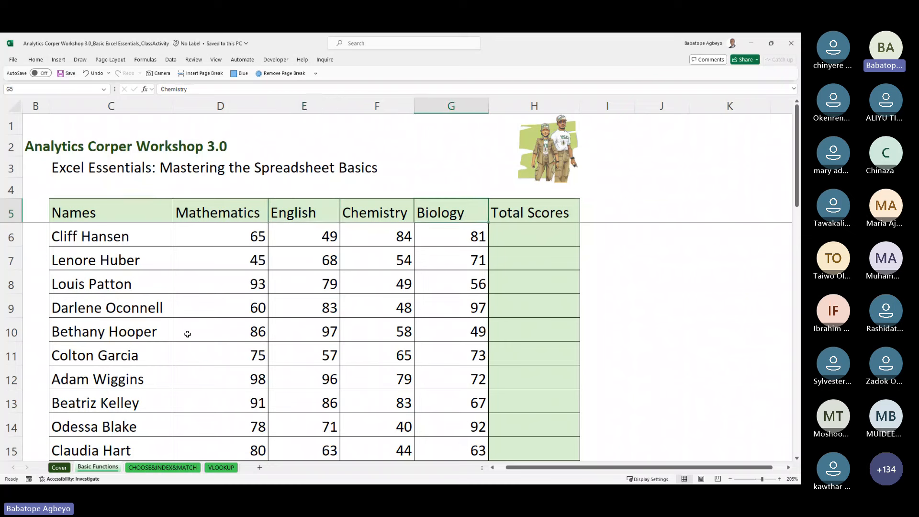
pyautogui.press('Down')
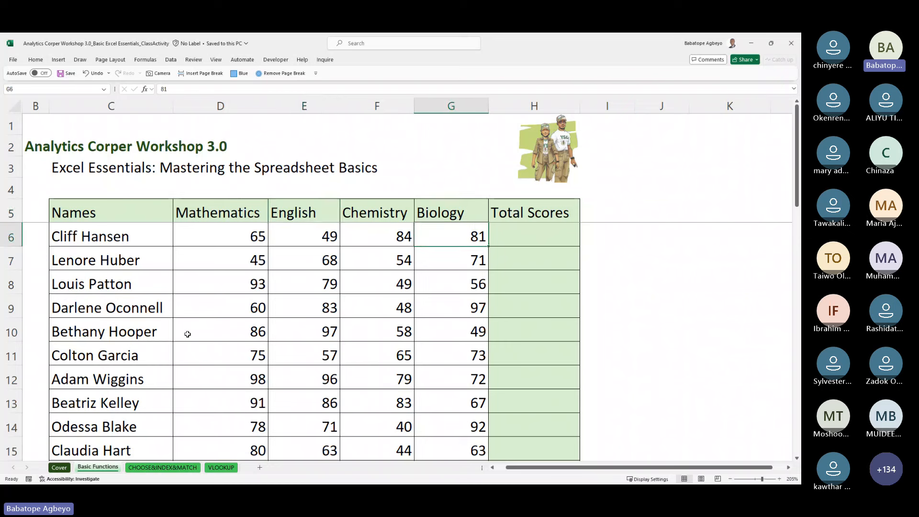
pyautogui.press('Right')
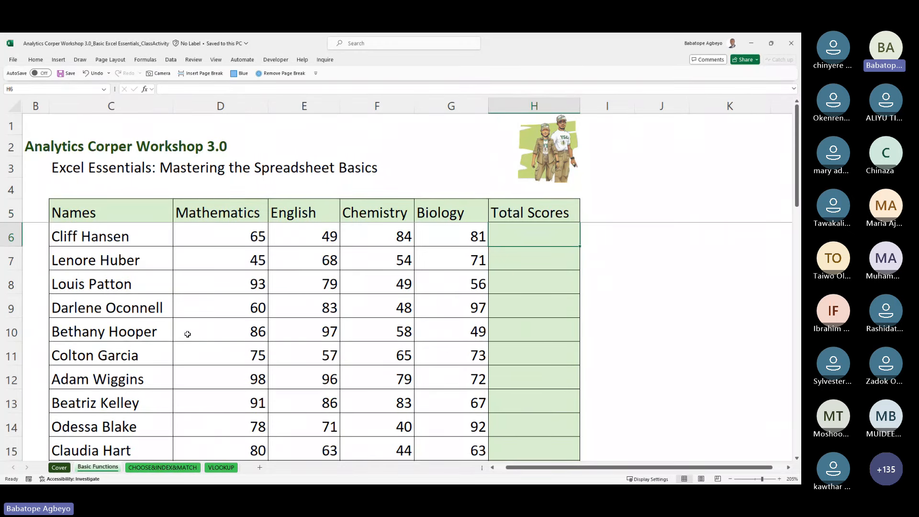
pyautogui.press('Left')
pyautogui.press('Left')
pyautogui.press('Left')
pyautogui.press('Left')
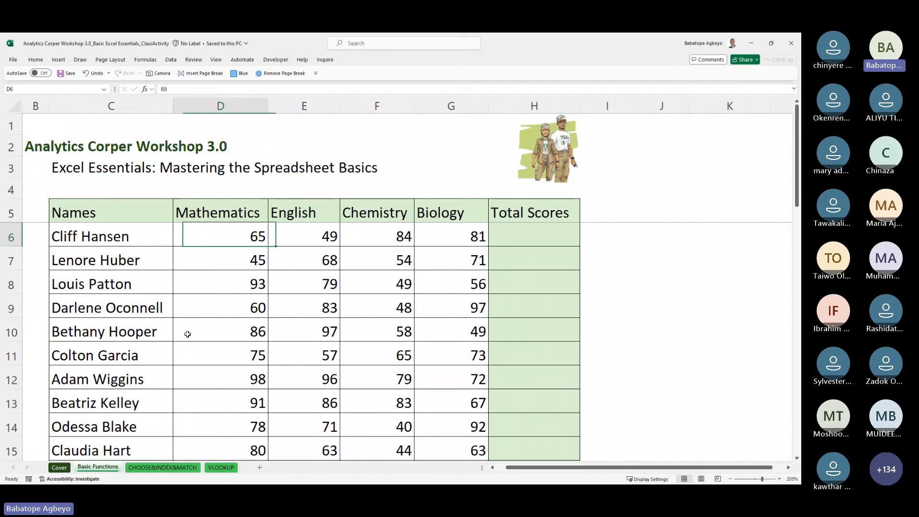
pyautogui.press('Right')
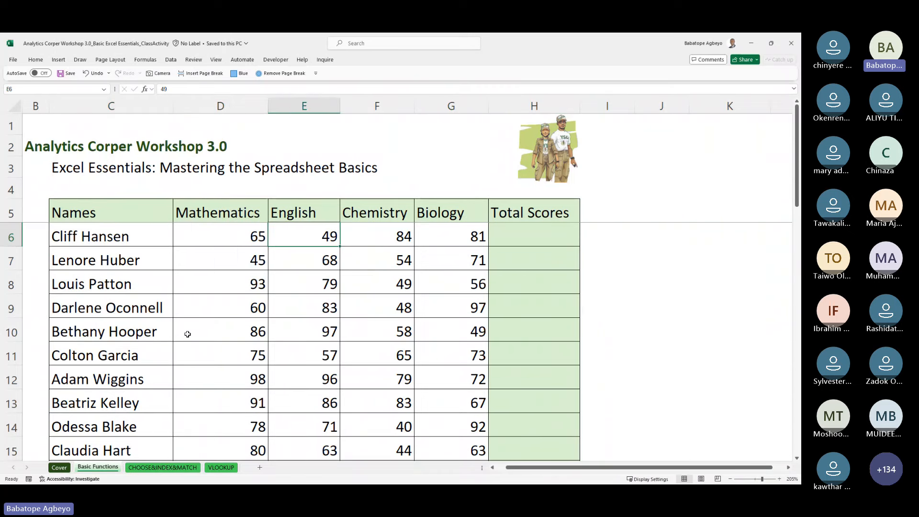
pyautogui.press('Right')
pyautogui.press('Right')
pyautogui.press('Right')
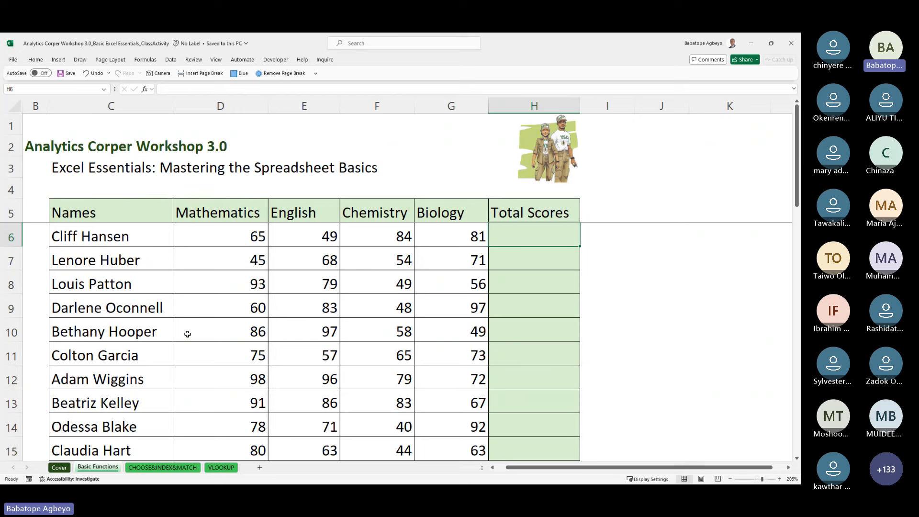
pyautogui.write('=')
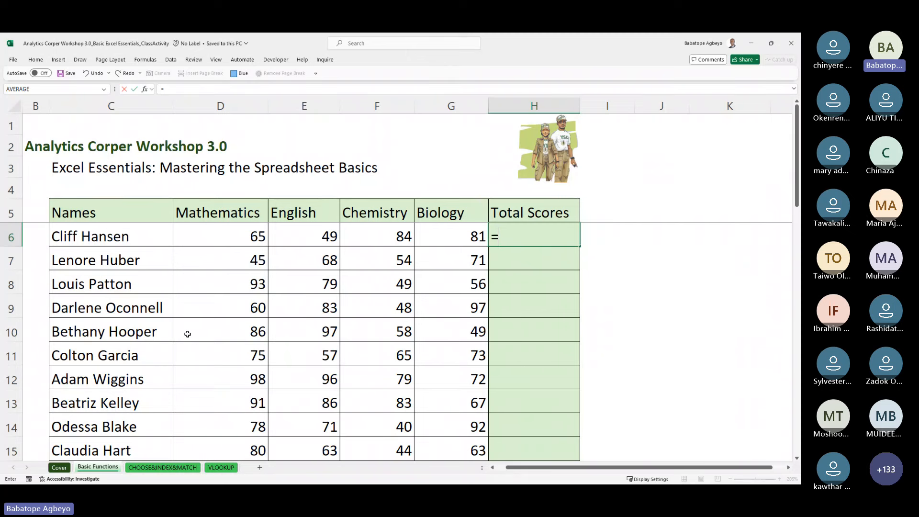
pyautogui.press('Left')
pyautogui.press('Left')
pyautogui.press('Left')
pyautogui.press('Left')
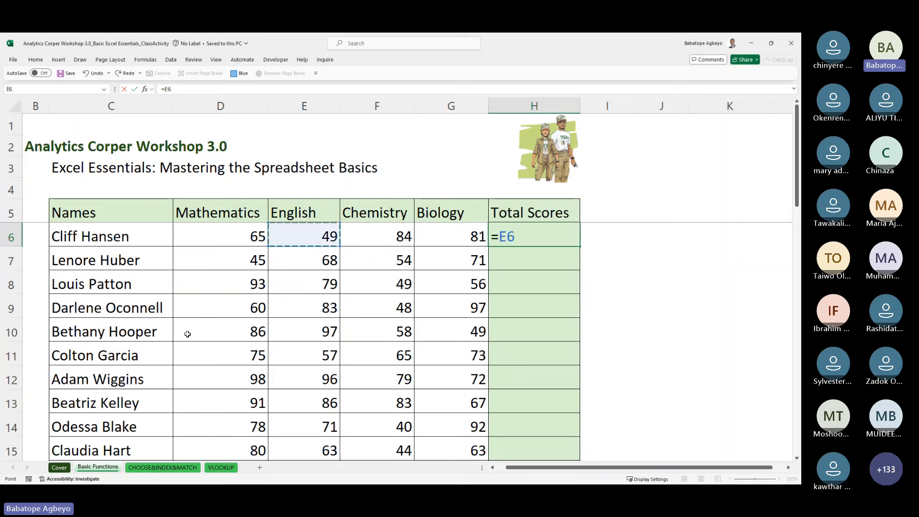
pyautogui.write('+')
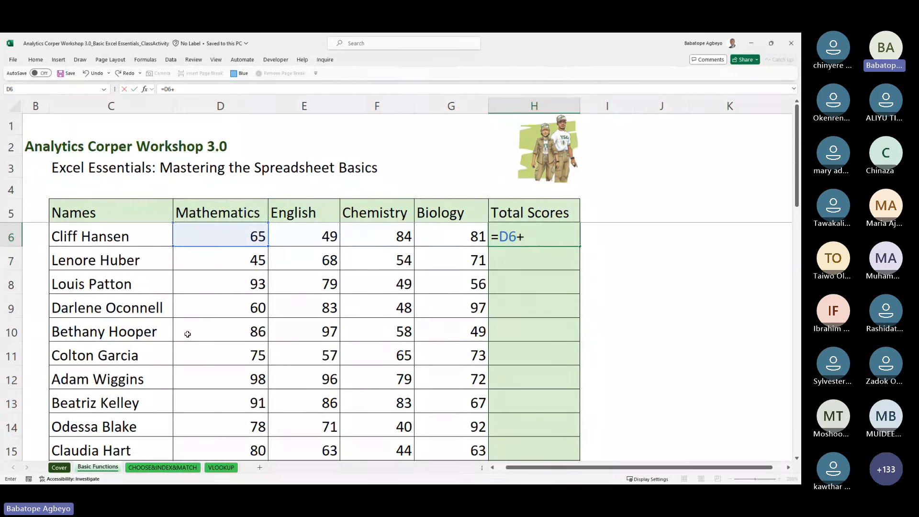
pyautogui.press('Left')
pyautogui.press('Left')
pyautogui.press('Left')
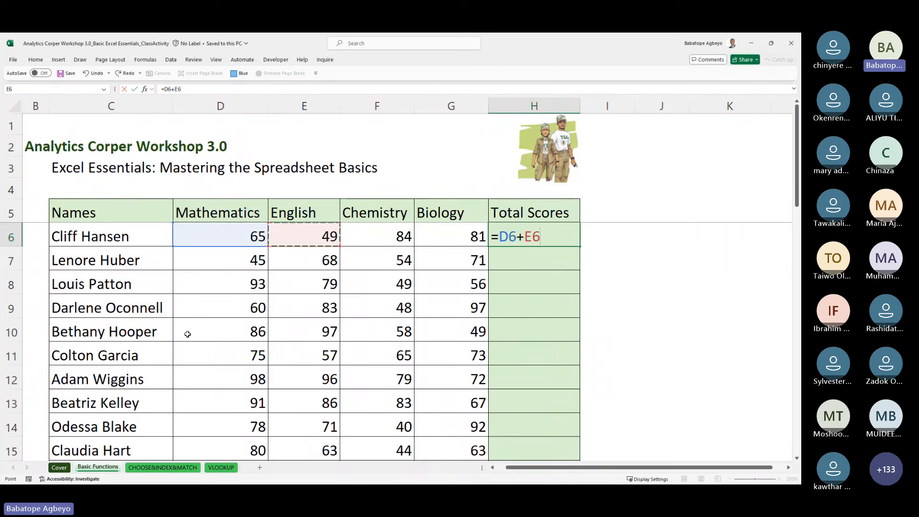
pyautogui.write('+')
pyautogui.press('Left')
pyautogui.press('Left')
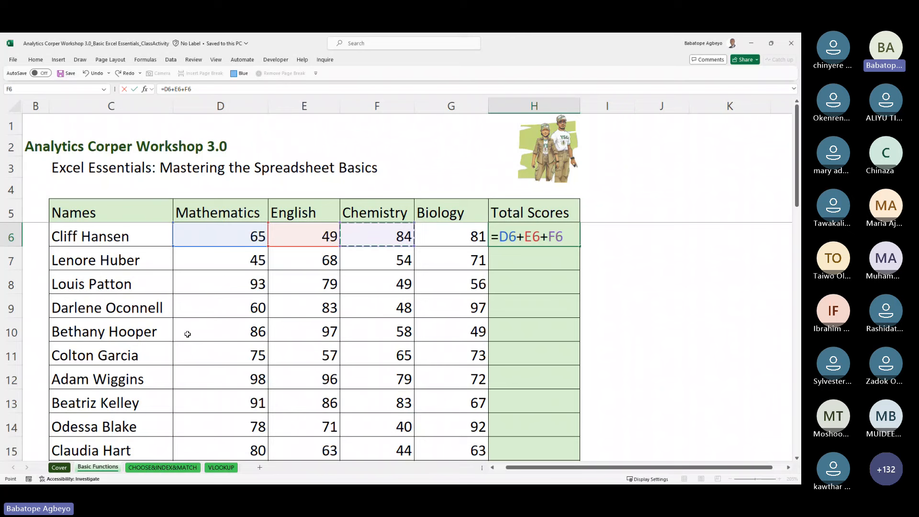
pyautogui.write('+')
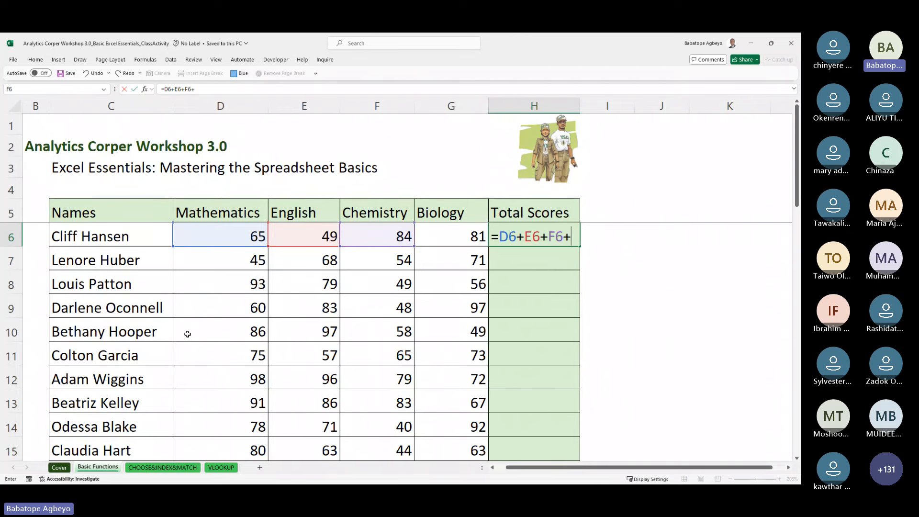
pyautogui.press('Left')
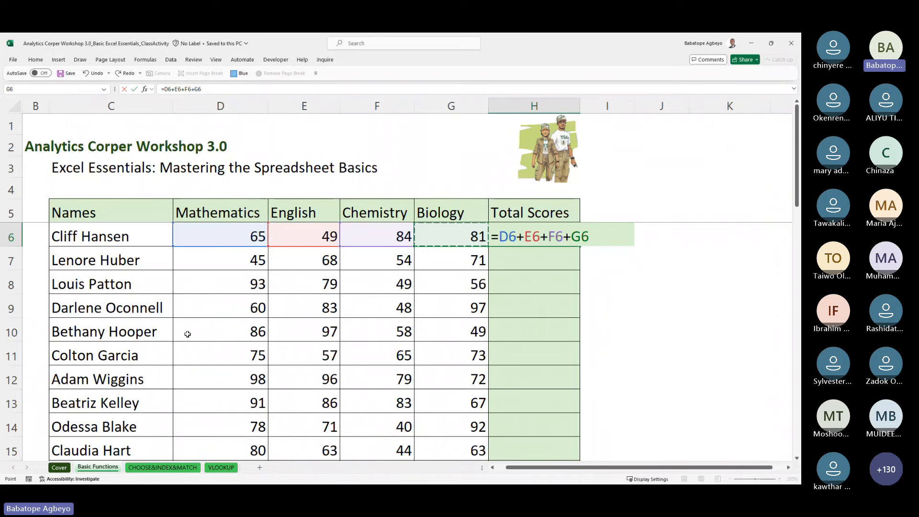
pyautogui.press('Return')
pyautogui.press('Up')
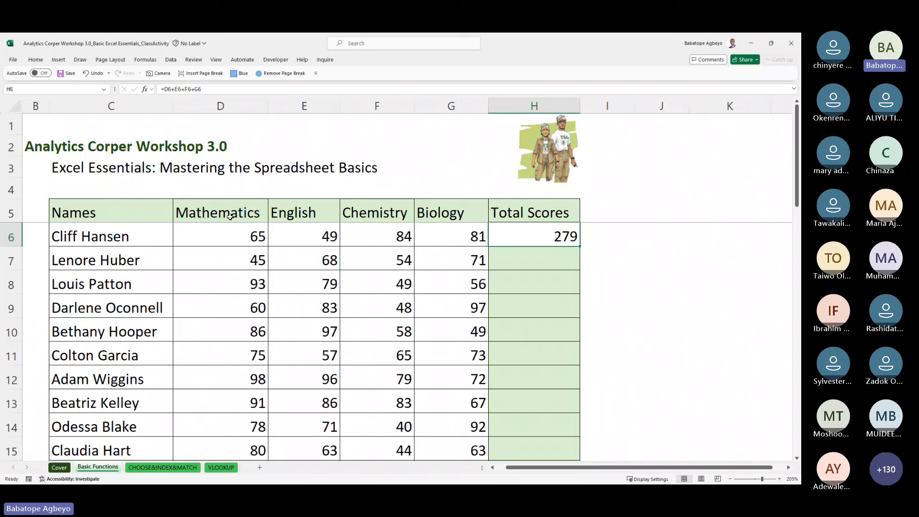
pyautogui.click(292, 216)
pyautogui.click(376, 216)
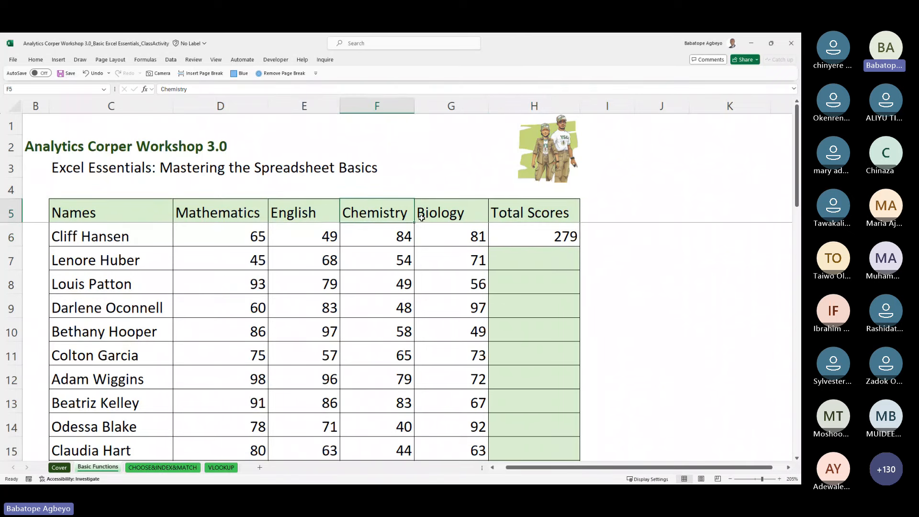
pyautogui.click(440, 216)
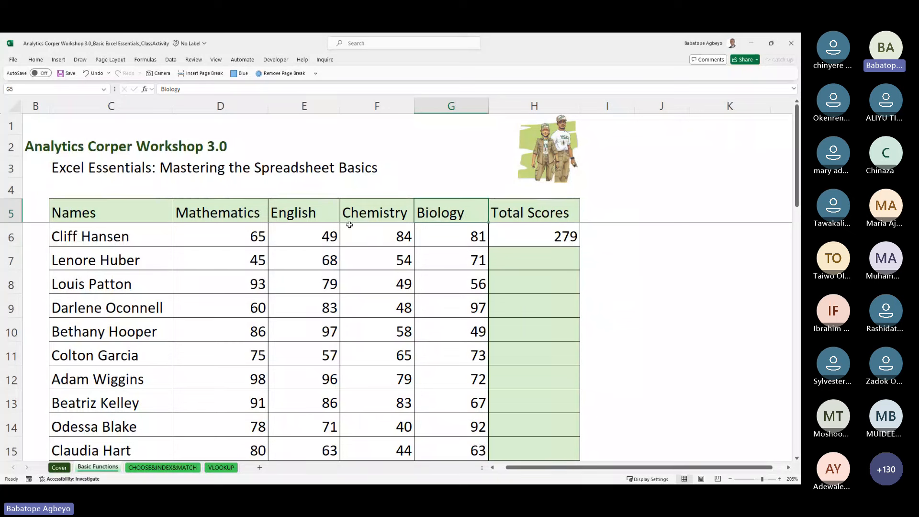
pyautogui.moveTo(224, 235); pyautogui.dragTo(435, 228)
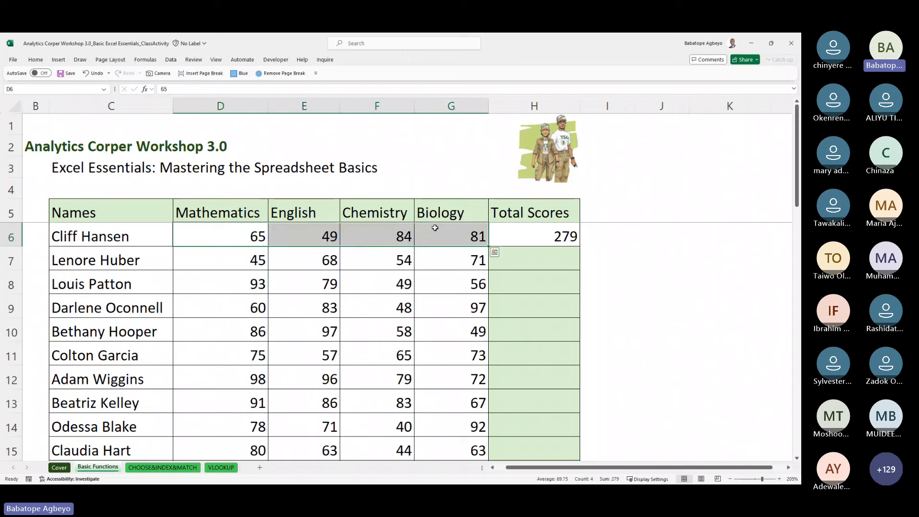
pyautogui.click(542, 237)
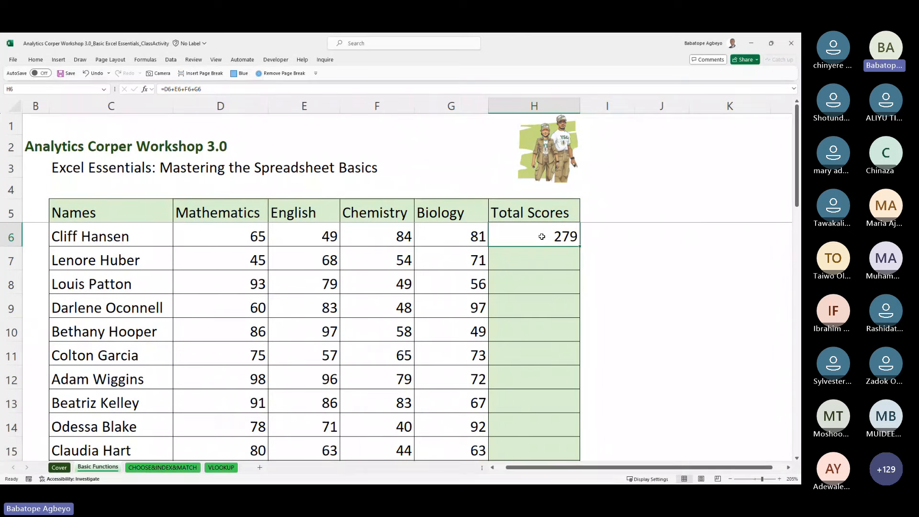
pyautogui.doubleClick(542, 236)
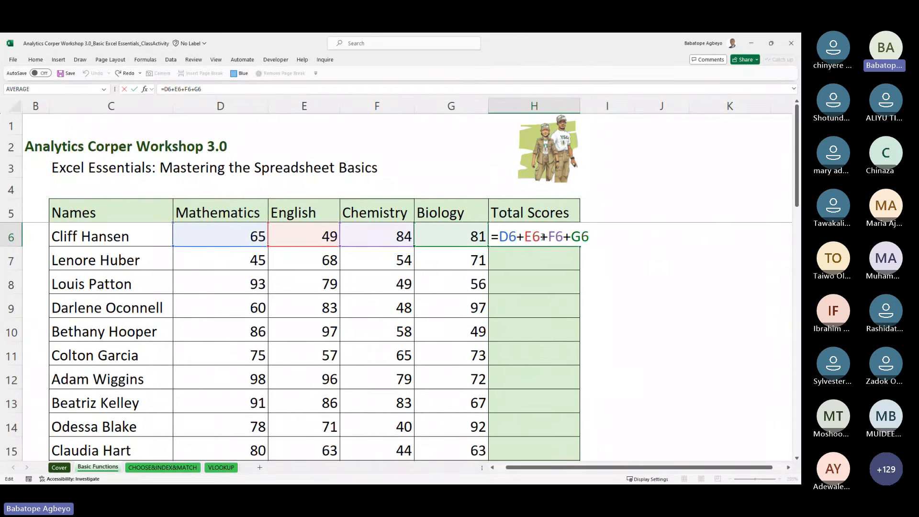
pyautogui.hotkey('ctrl', 'Return')
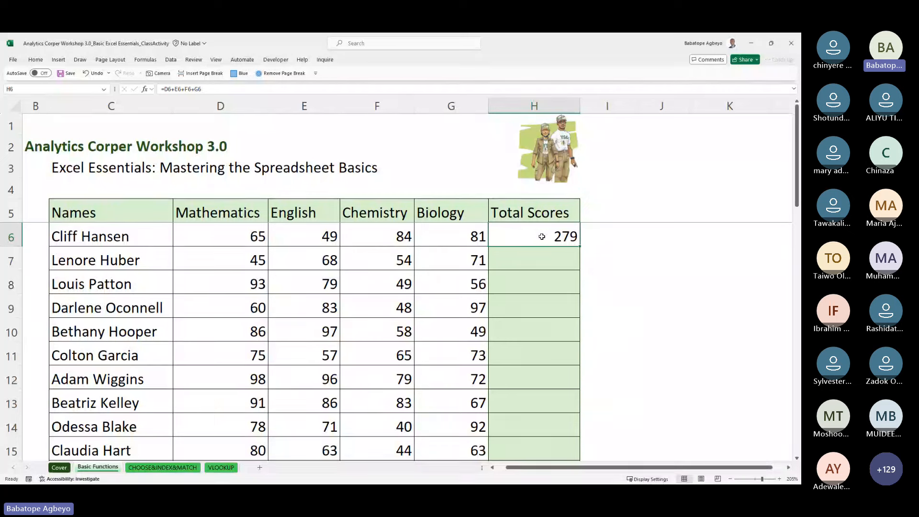
pyautogui.press('Delete')
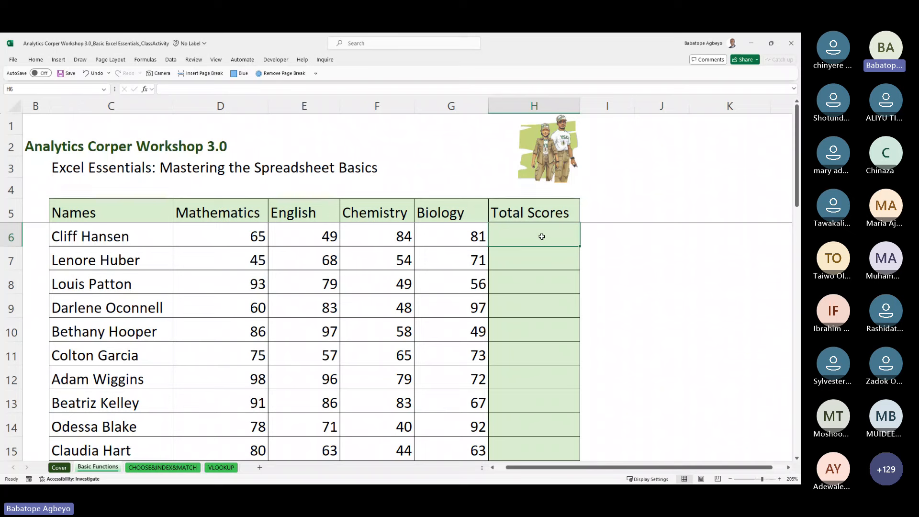
# Step: Start =SUM() in H6, open its argument window with Shift+F3, then cancel it
pyautogui.write('=s')
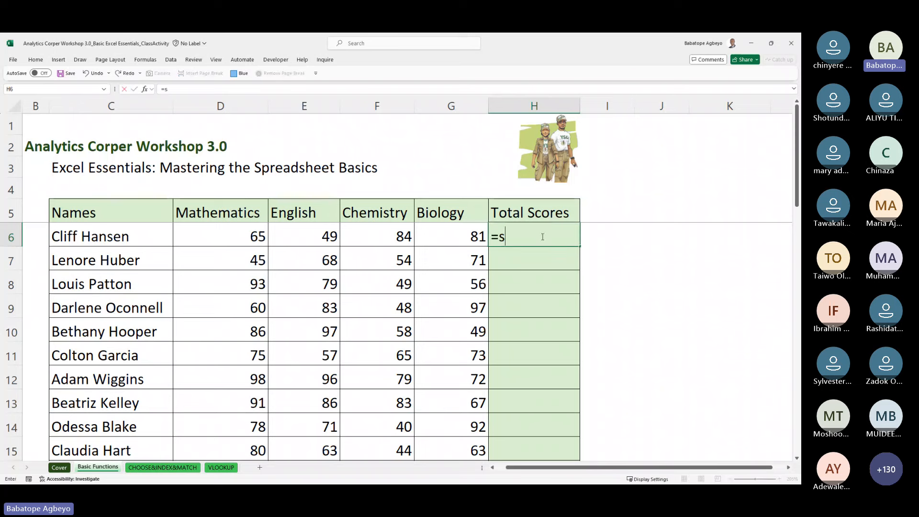
pyautogui.write('um')
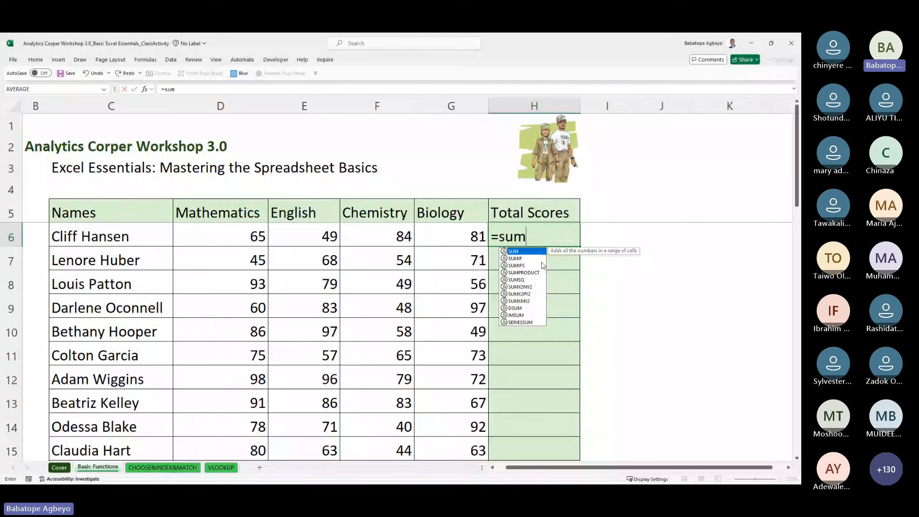
pyautogui.press('Tab')
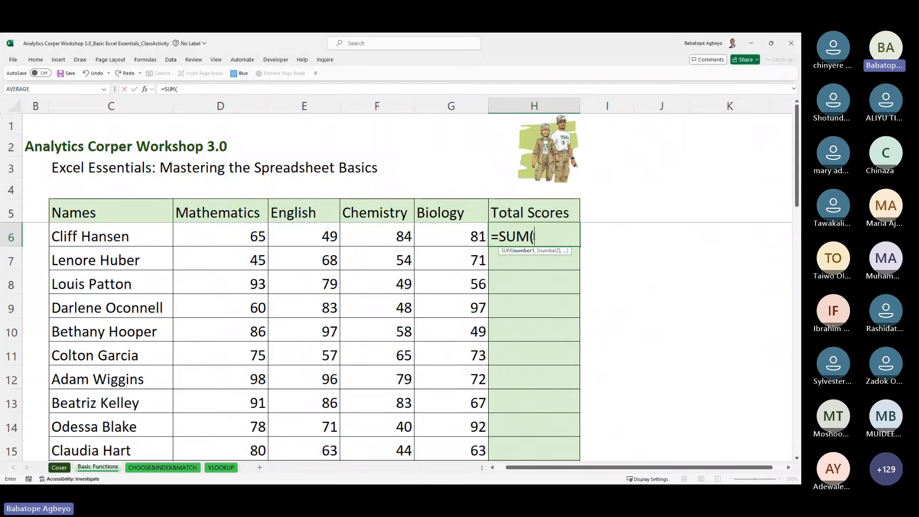
pyautogui.write(')')
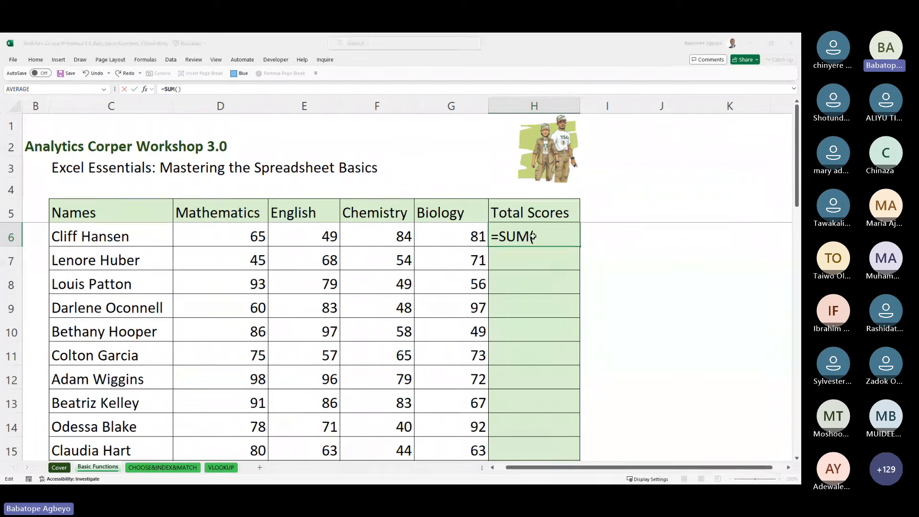
pyautogui.hotkey('shift', 'F3')
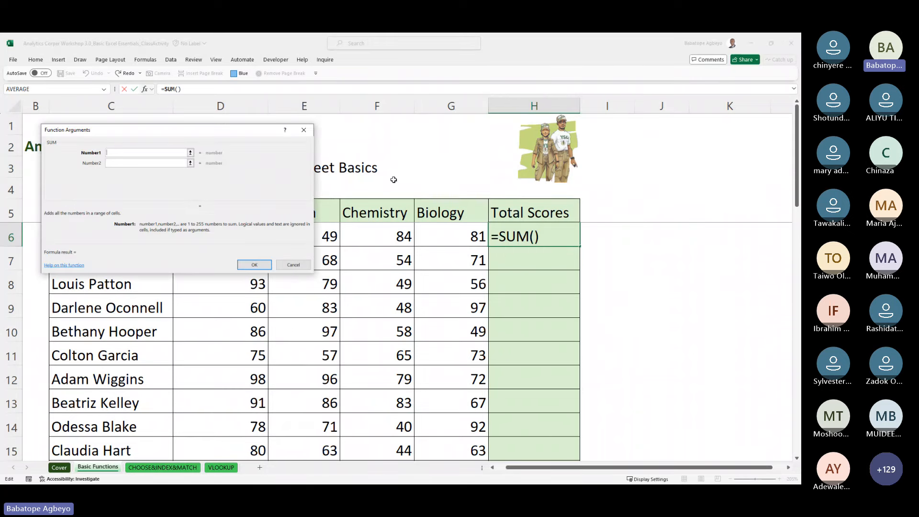
pyautogui.moveTo(169, 125); pyautogui.dragTo(436, 182)
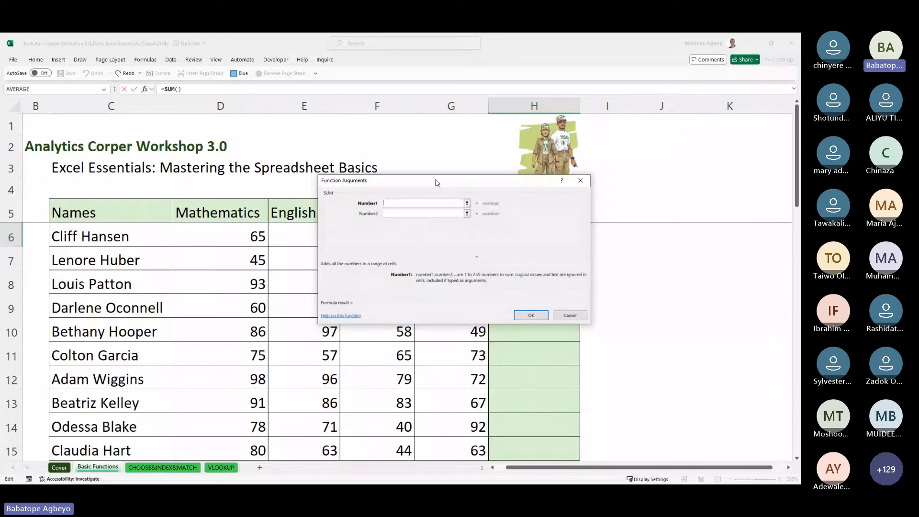
pyautogui.moveTo(437, 182); pyautogui.dragTo(438, 192)
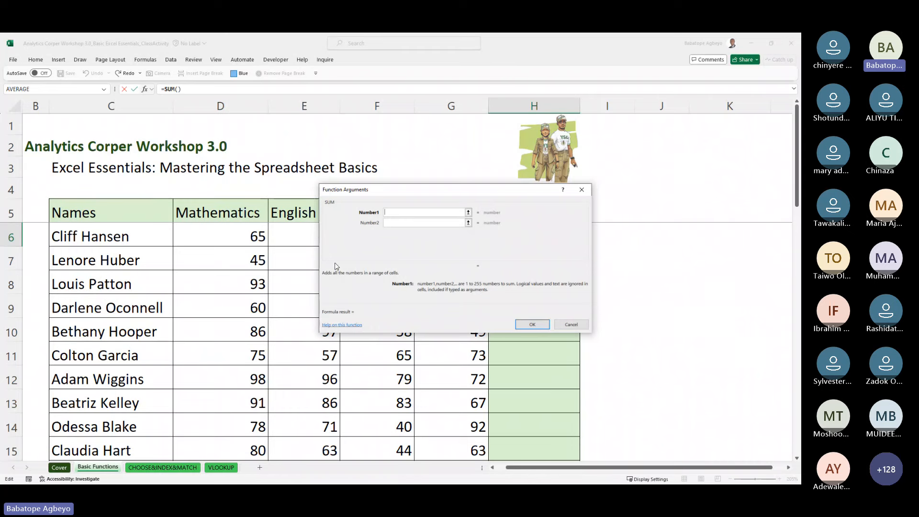
pyautogui.click(582, 190)
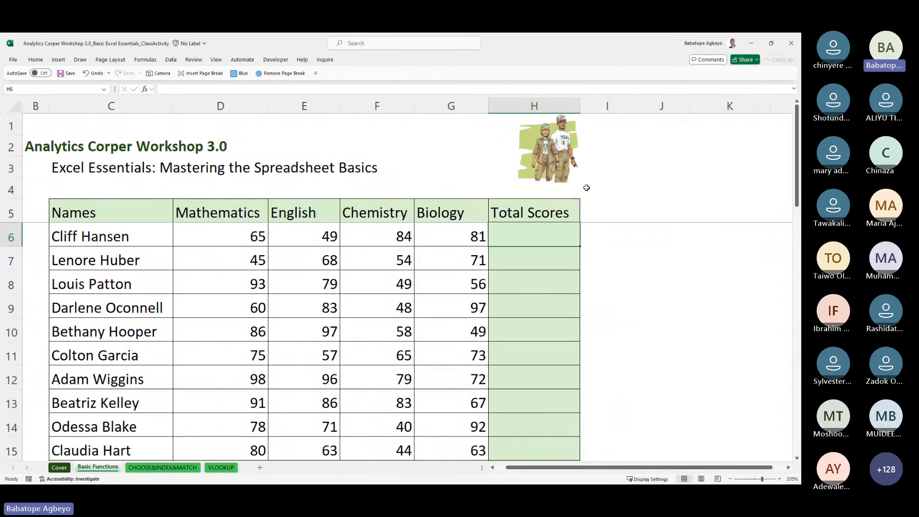
# Step: Retype =sum in H6 and open the SUM Function Arguments dialog with Ctrl+A
pyautogui.write('=sum')
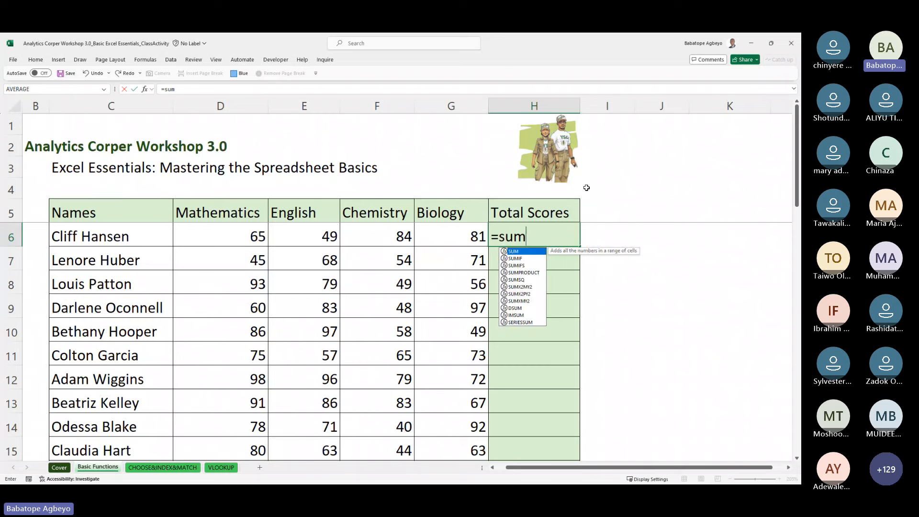
pyautogui.press('Tab')
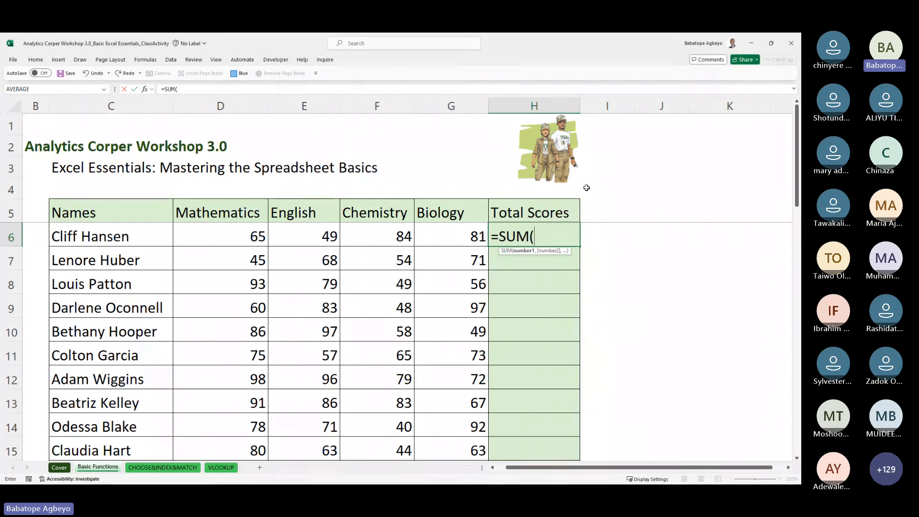
pyautogui.hotkey('ctrl', 'a')
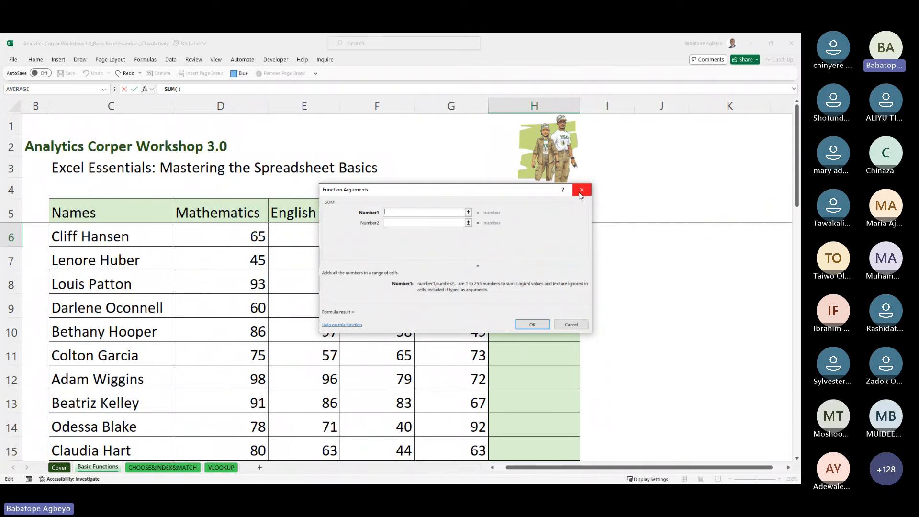
# Step: Enter D6, E6, F6 and G6 as the SUM arguments and confirm, giving 279 in H6
pyautogui.click(224, 237)
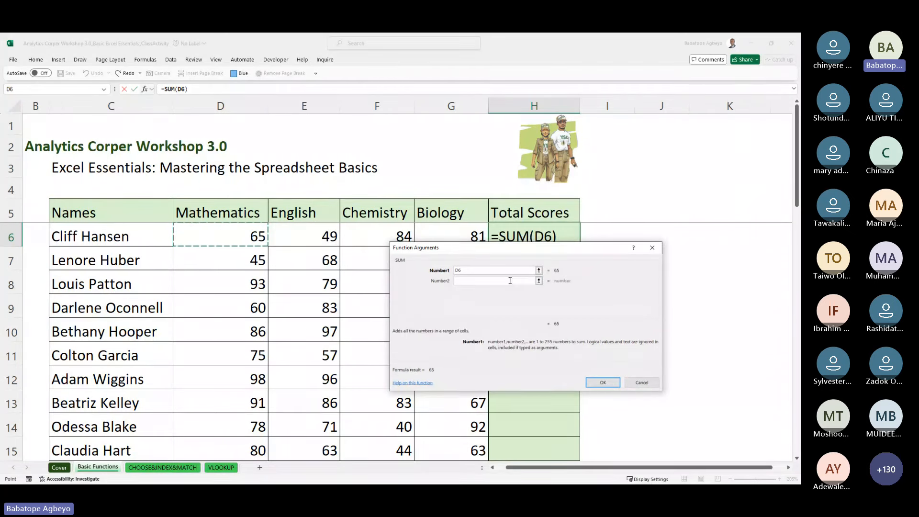
pyautogui.press('Tab')
pyautogui.click(305, 235)
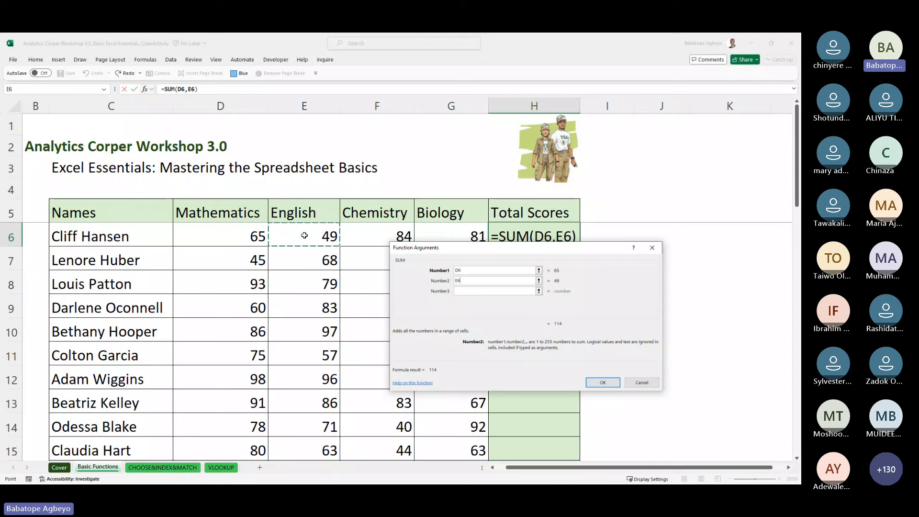
pyautogui.click(487, 292)
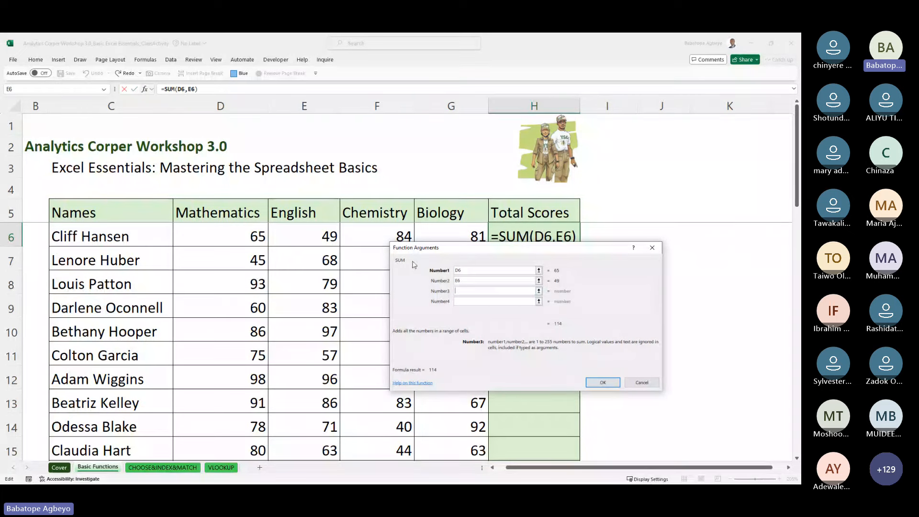
pyautogui.click(390, 229)
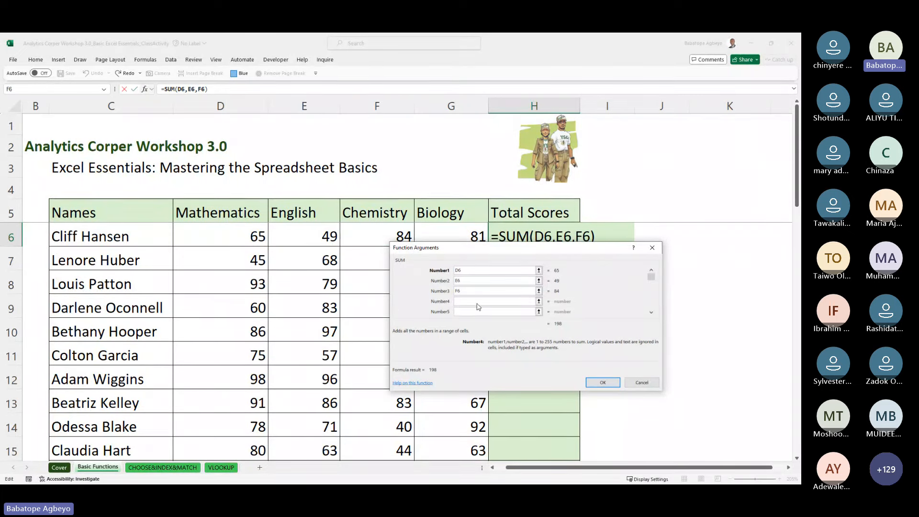
pyautogui.click(468, 231)
pyautogui.click(603, 382)
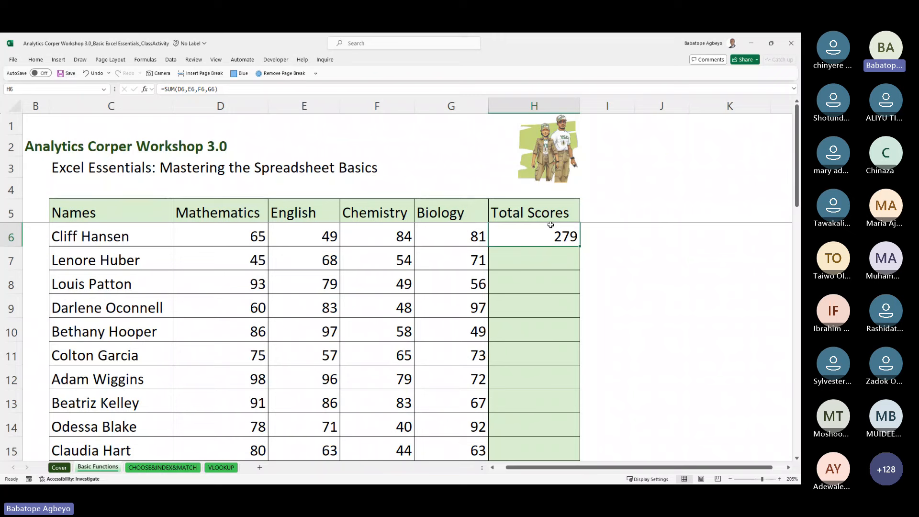
# Step: Replace H6's formula with =SUM(D6:G6), selecting the range by keyboard, again showing 279
pyautogui.press('Delete')
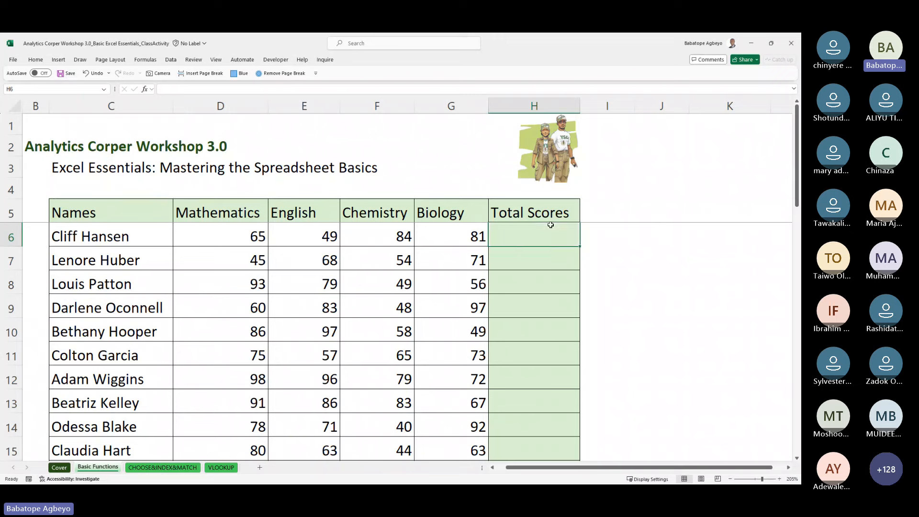
pyautogui.write('=sum')
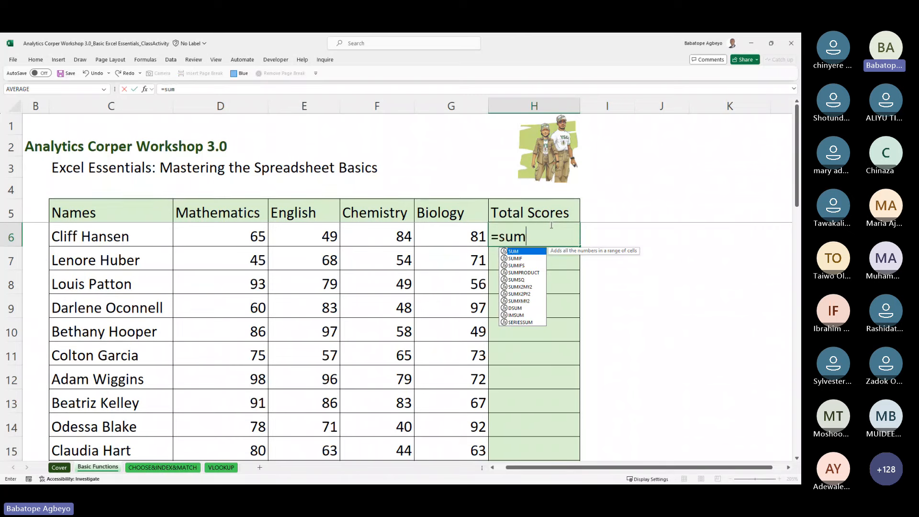
pyautogui.press('Tab')
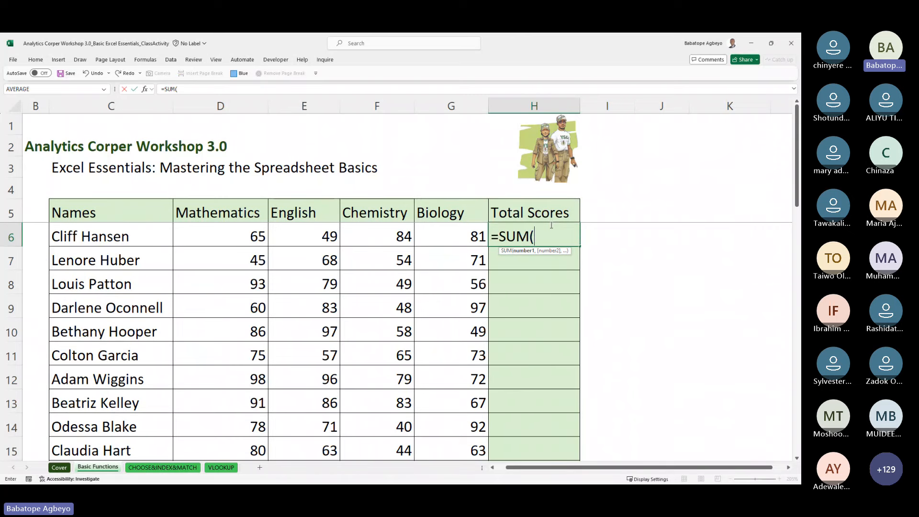
pyautogui.press('Left')
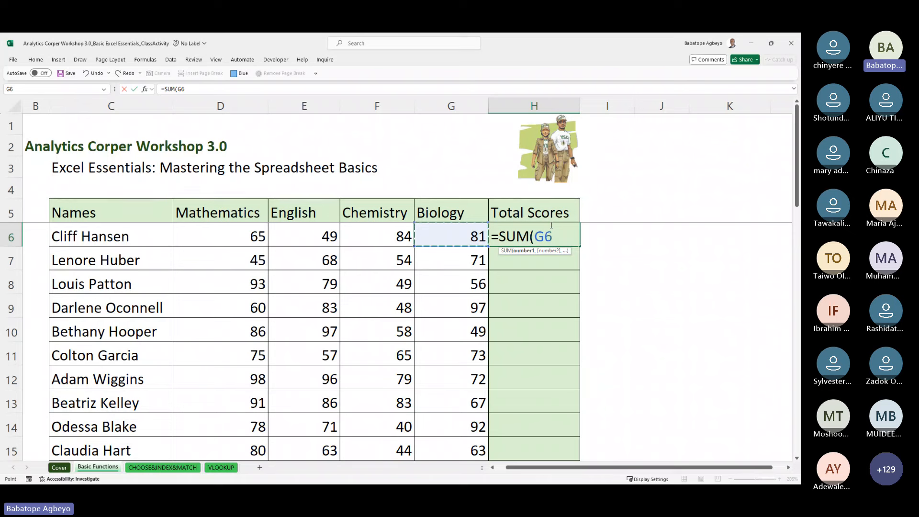
pyautogui.press('Left')
pyautogui.press('Left')
pyautogui.press('Left')
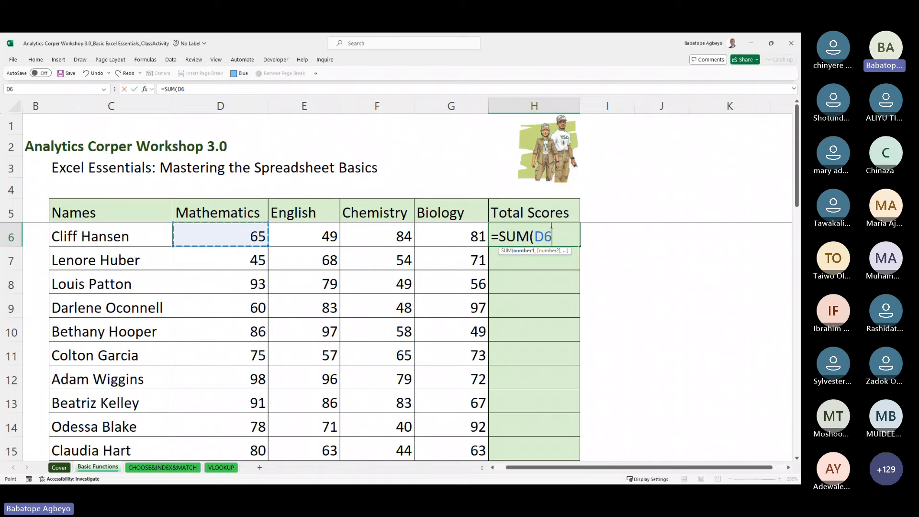
pyautogui.hotkey('shift', 'Right')
pyautogui.hotkey('shift', 'Right')
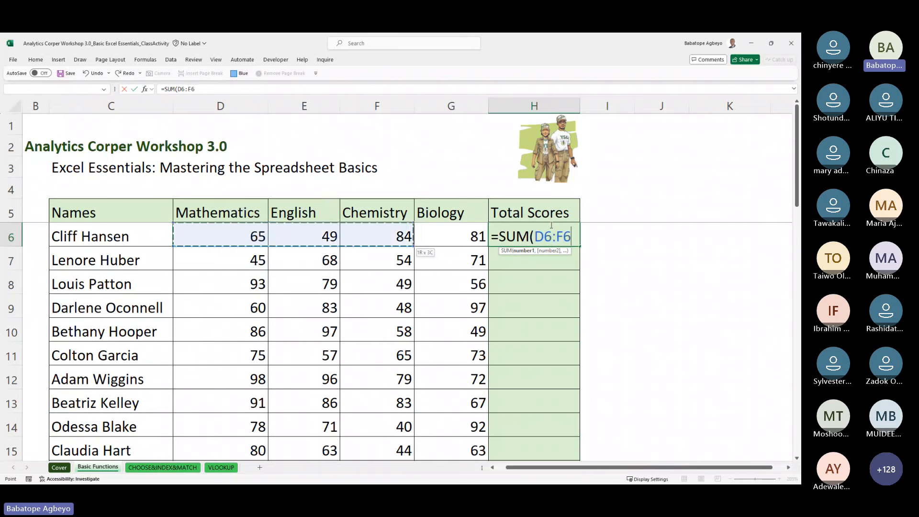
pyautogui.hotkey('shift', 'Right')
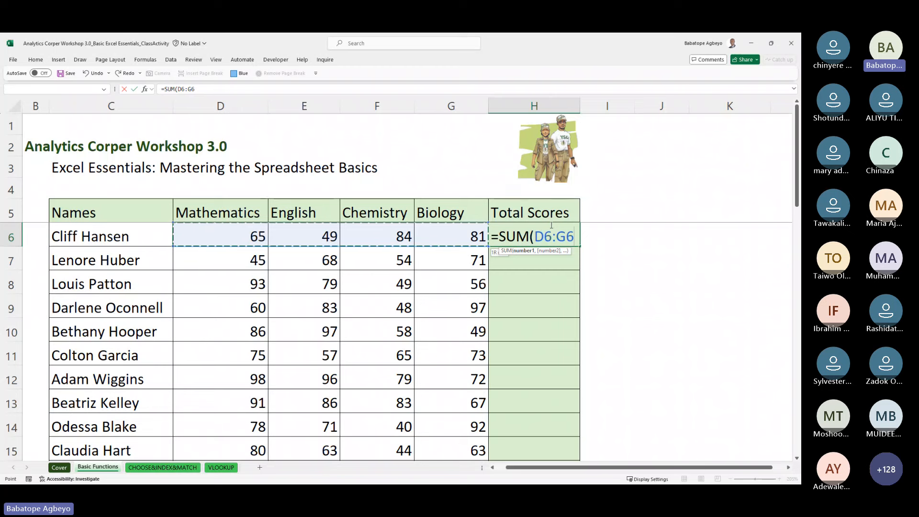
pyautogui.write(')')
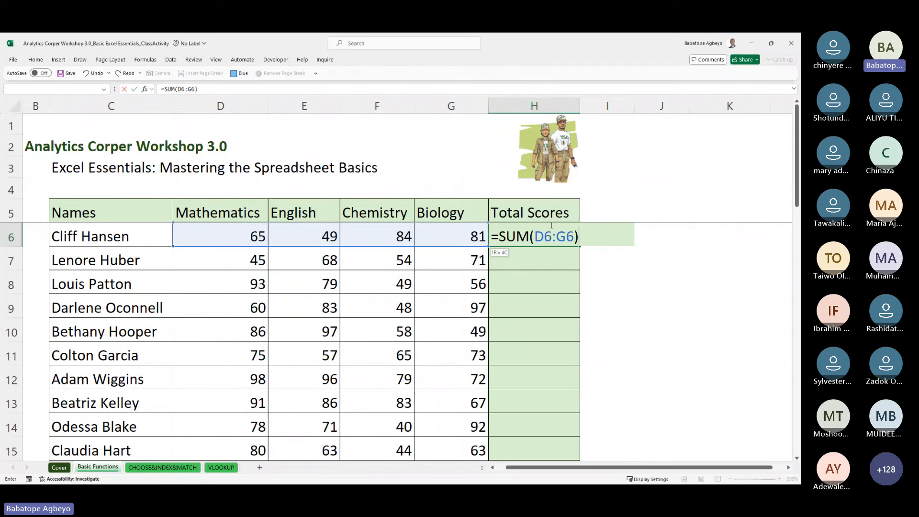
pyautogui.hotkey('ctrl', 'Return')
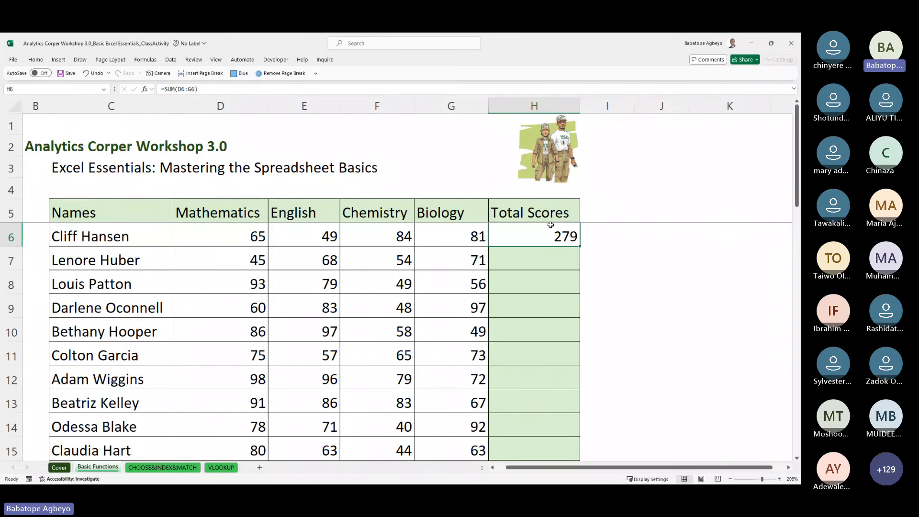
# Step: Clear H6 and recreate the 279 total with AutoSum (Alt+=)
pyautogui.press('Delete')
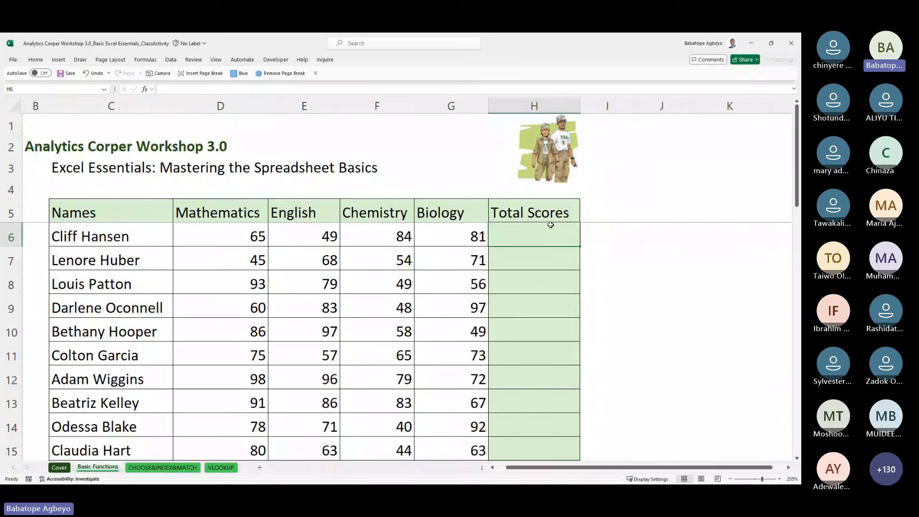
pyautogui.press('alt')
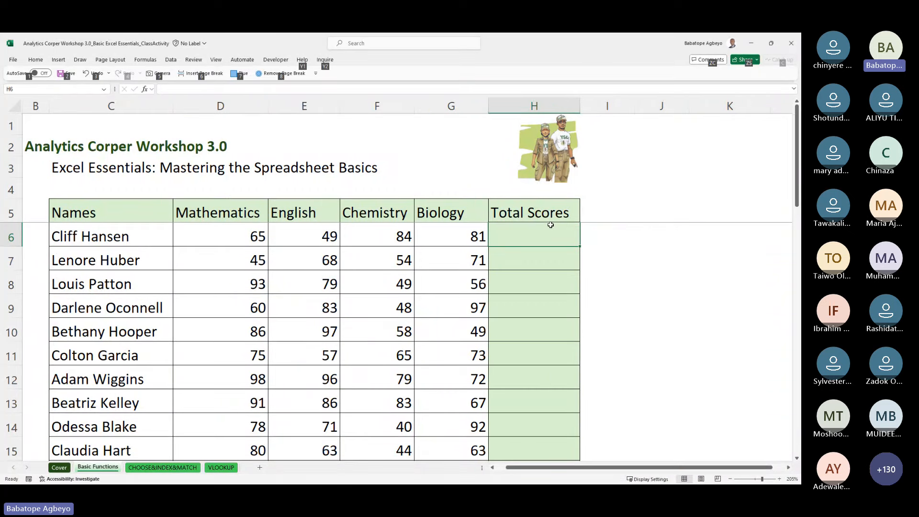
pyautogui.hotkey('alt', '=')
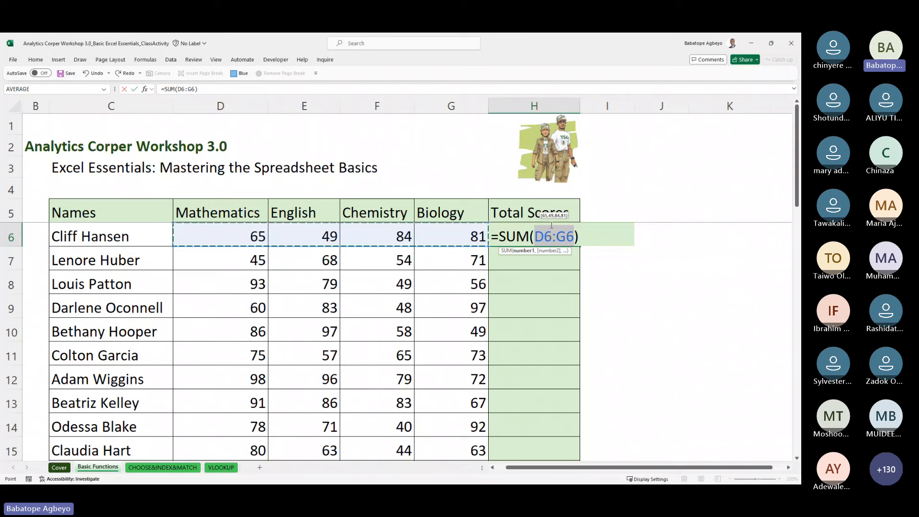
pyautogui.hotkey('ctrl', 'Return')
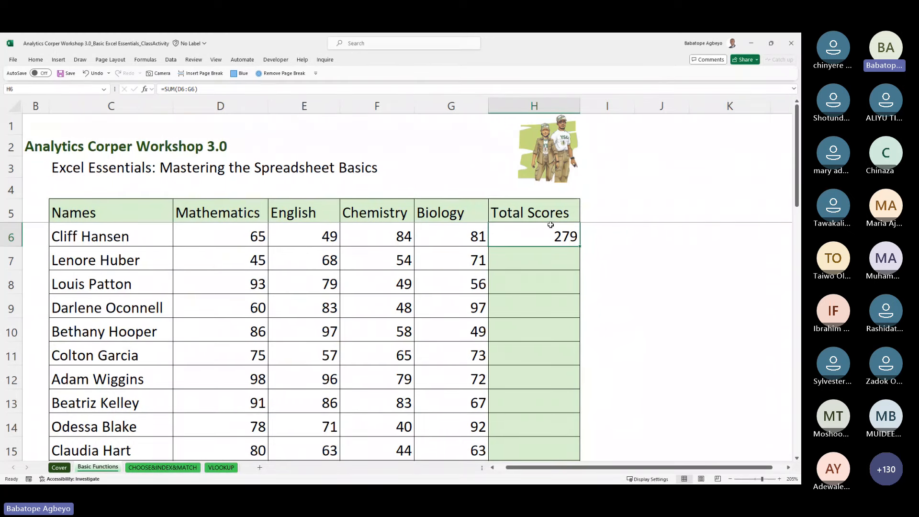
# Step: Move down the Total Scores column, return to the top, and go to blank workbook Book3
pyautogui.press('Down')
pyautogui.press('Down')
pyautogui.press('Down')
pyautogui.press('Down')
pyautogui.press('Down')
pyautogui.press('Down')
pyautogui.press('Down')
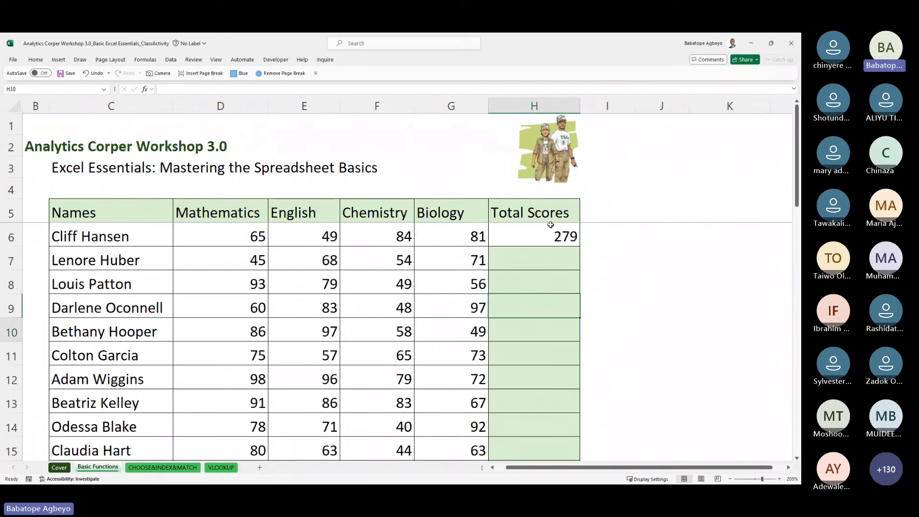
pyautogui.scroll(-2, 550, 225)
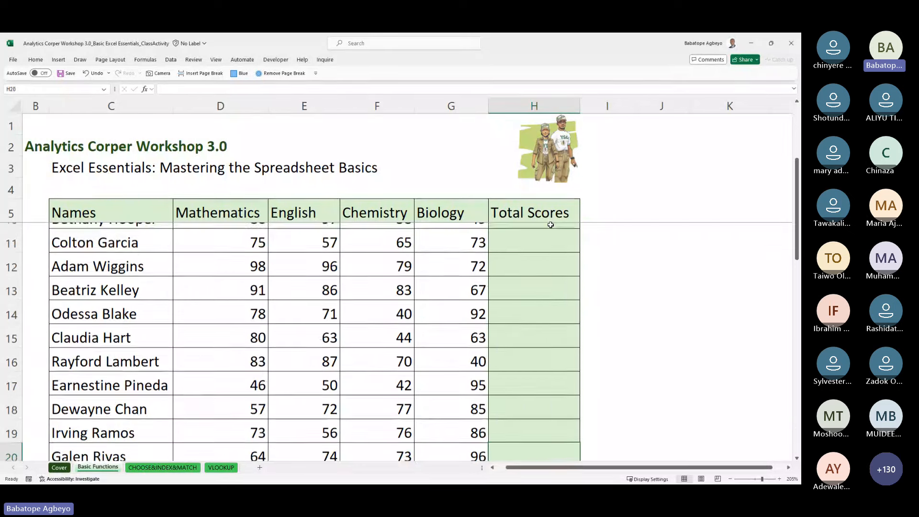
pyautogui.click(551, 225)
pyautogui.hotkey('ctrl', 'Up')
pyautogui.hotkey('ctrl', 'Up')
pyautogui.hotkey('ctrl', 'Up')
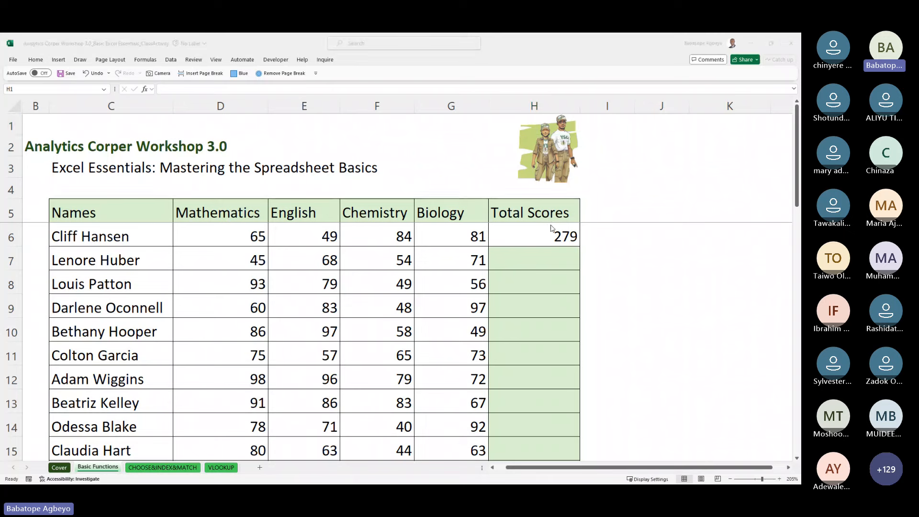
pyautogui.hotkey('alt', 'Tab')
# Step: Enter the sample values 2, 3 and 4 down H5:H7 of the blank sheet
pyautogui.click(320, 191)
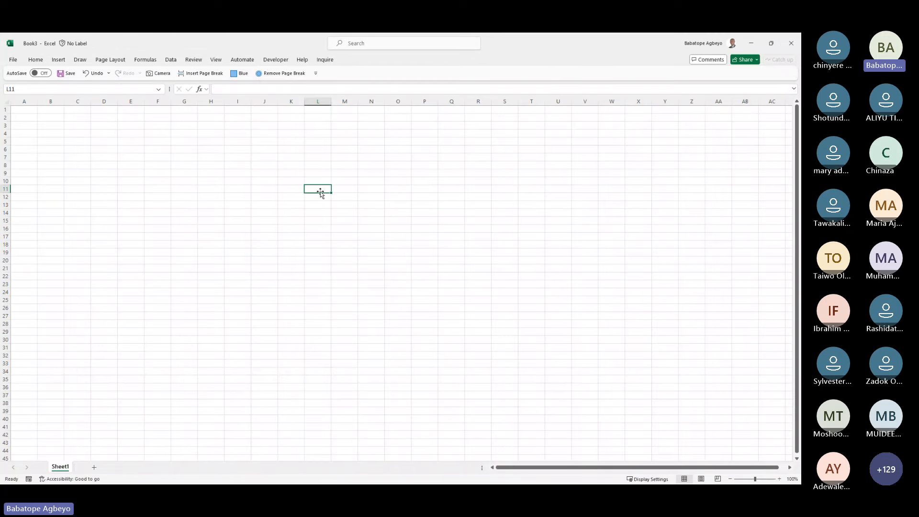
pyautogui.keyDown('ctrl'); pyautogui.scroll(7, 320, 192); pyautogui.keyUp('ctrl')
pyautogui.keyDown('ctrl'); pyautogui.scroll(10, 321, 191); pyautogui.keyUp('ctrl')
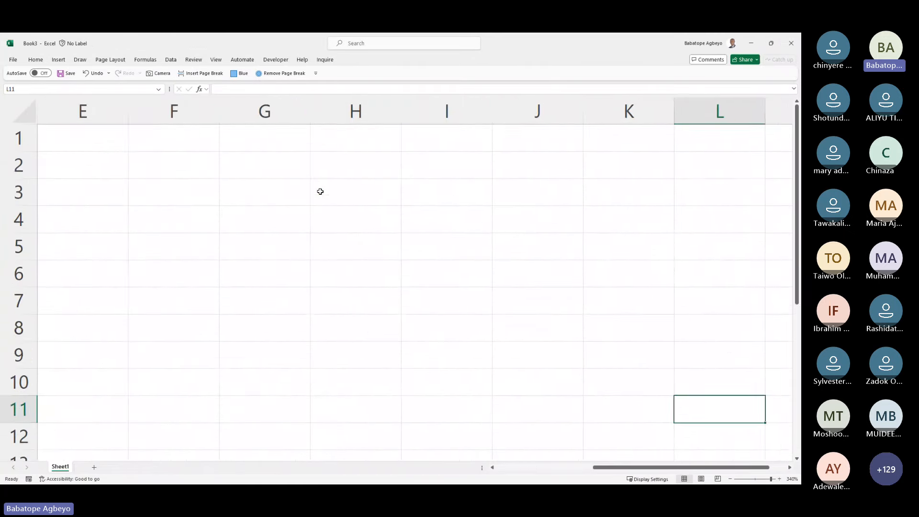
pyautogui.press('Left')
pyautogui.press('Left')
pyautogui.press('Left')
pyautogui.press('Left')
pyautogui.press('Left')
pyautogui.press('Up')
pyautogui.press('Up')
pyautogui.press('Up')
pyautogui.press('Up')
pyautogui.press('Up')
pyautogui.press('Up')
pyautogui.press('Right')
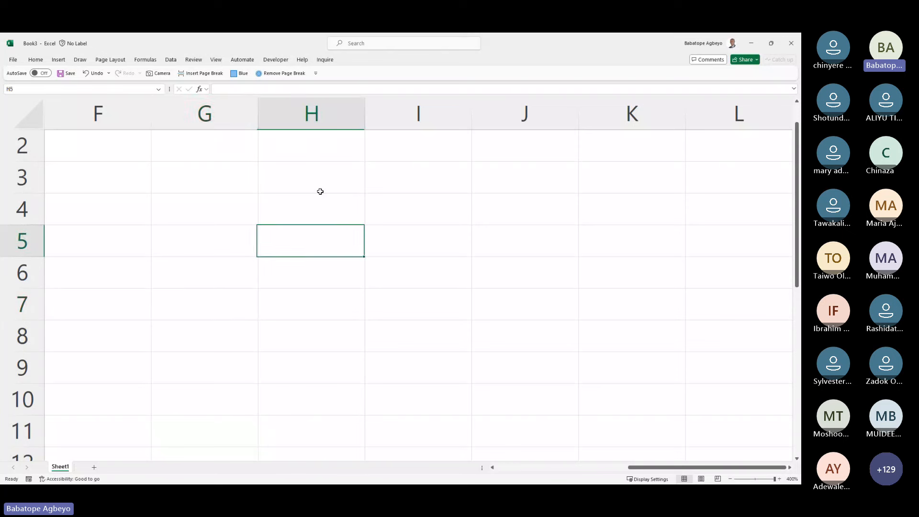
pyautogui.write('2')
pyautogui.press('Return')
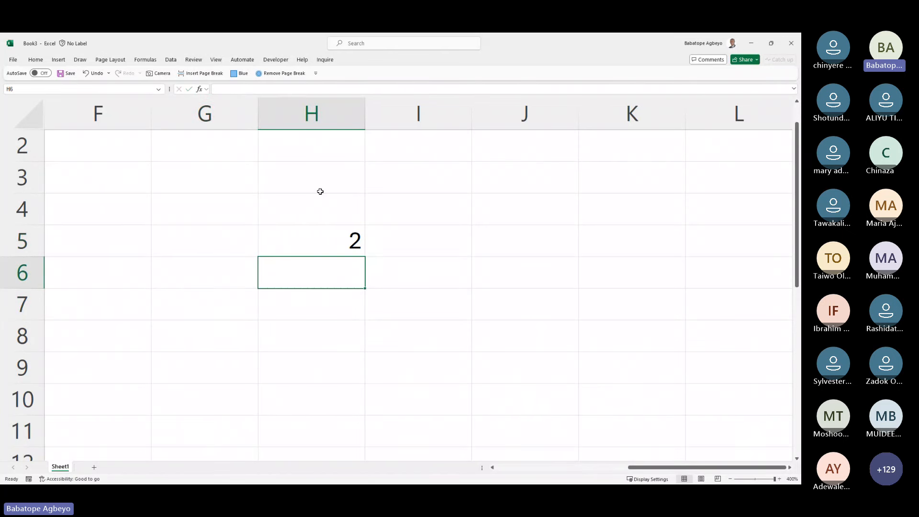
pyautogui.write('3')
pyautogui.press('Return')
pyautogui.write('4')
pyautogui.press('Return')
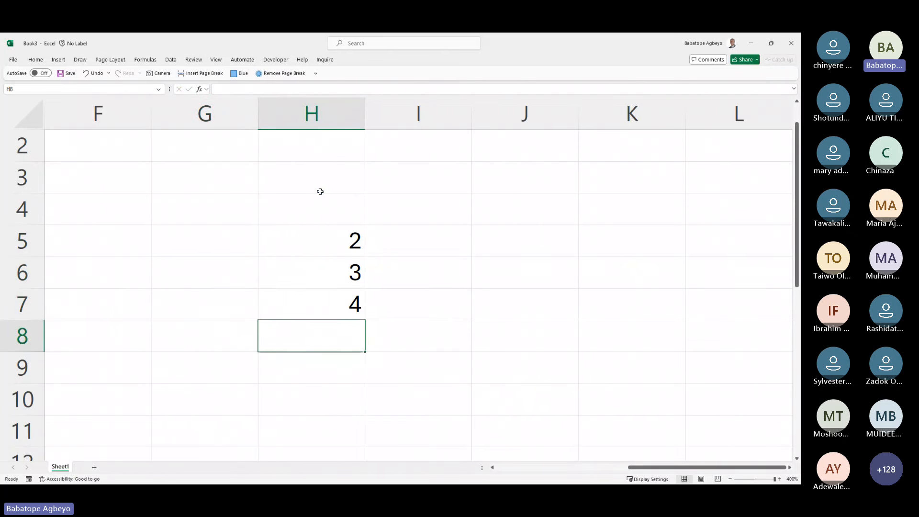
# Step: Put 4 in F8 and G8, erasing a stray 5, then move to H8
pyautogui.press('Left')
pyautogui.press('Left')
pyautogui.write('4')
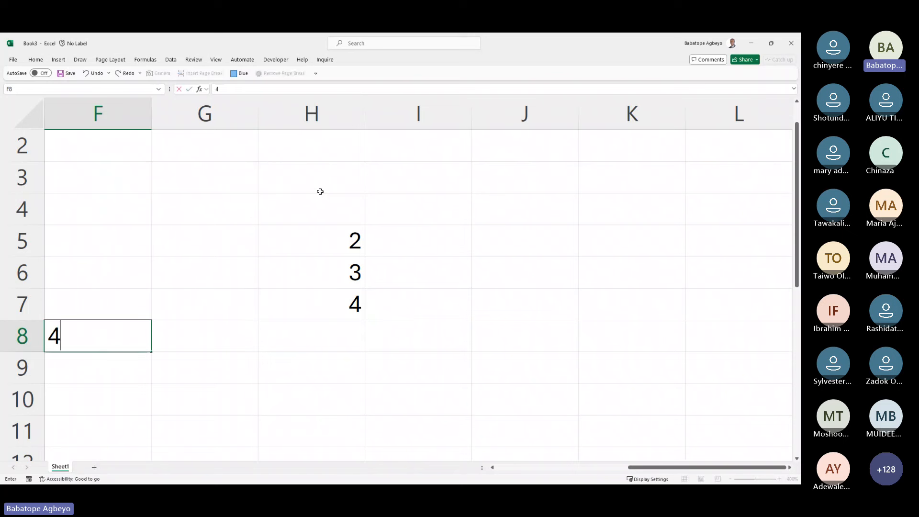
pyautogui.press('Return')
pyautogui.write('5')
pyautogui.press('BackSpace')
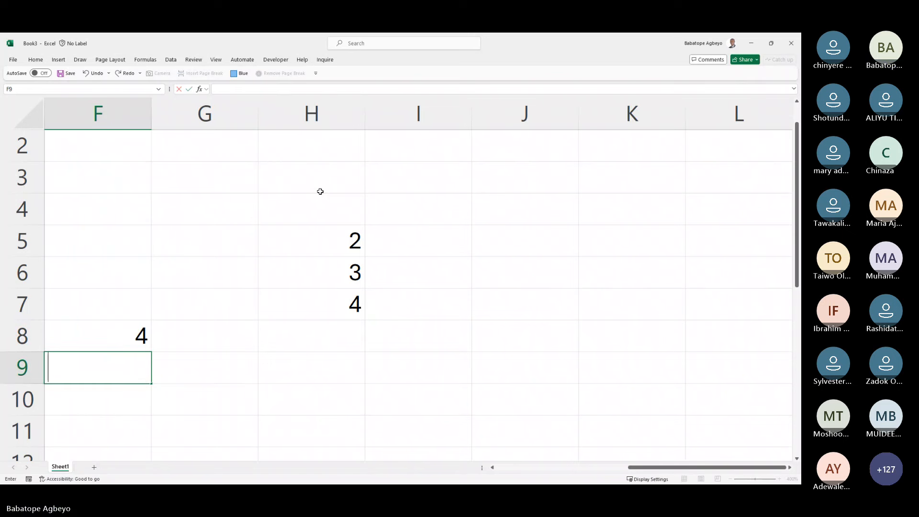
pyautogui.press('Up')
pyautogui.press('Right')
pyautogui.write('4')
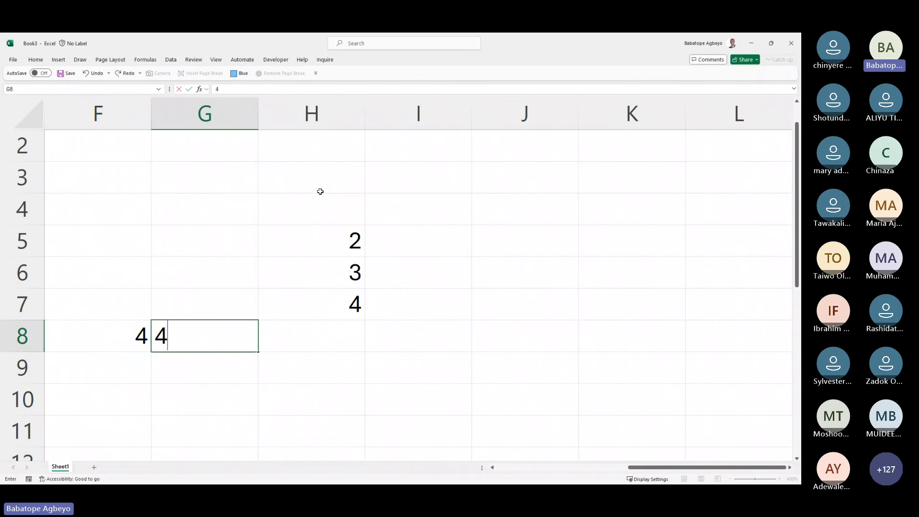
pyautogui.press('Return')
pyautogui.press('Right')
pyautogui.press('Up')
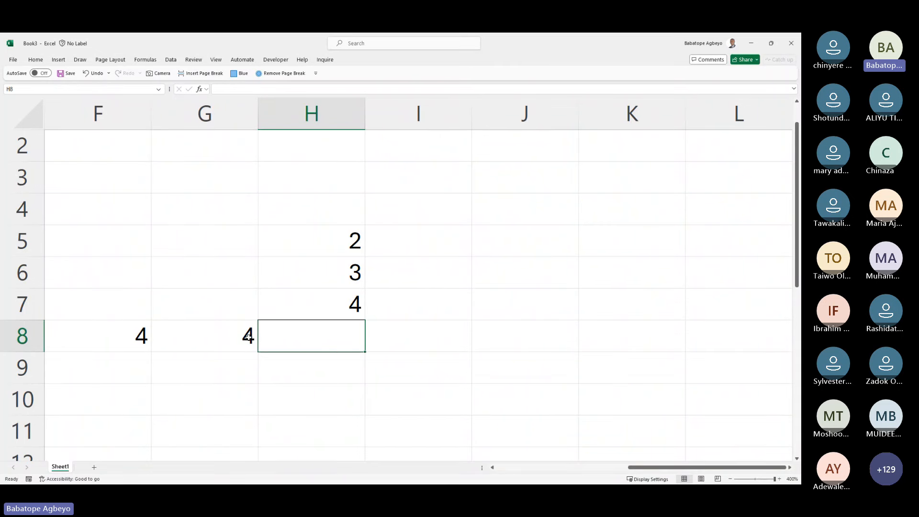
pyautogui.moveTo(206, 338); pyautogui.dragTo(72, 306)
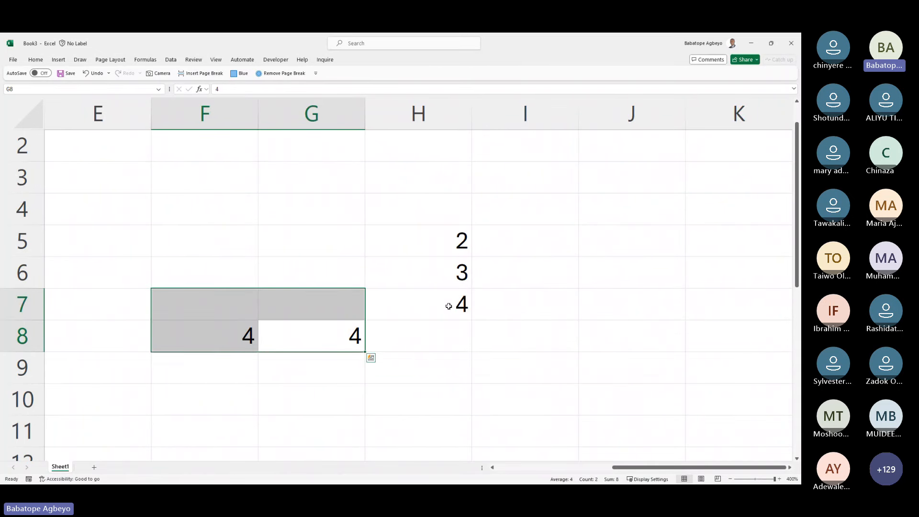
pyautogui.moveTo(448, 303); pyautogui.dragTo(450, 238)
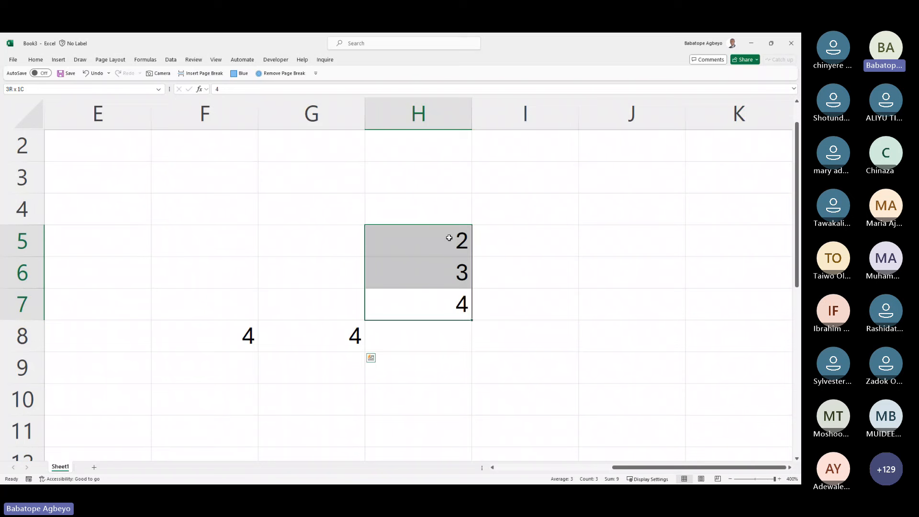
pyautogui.click(425, 338)
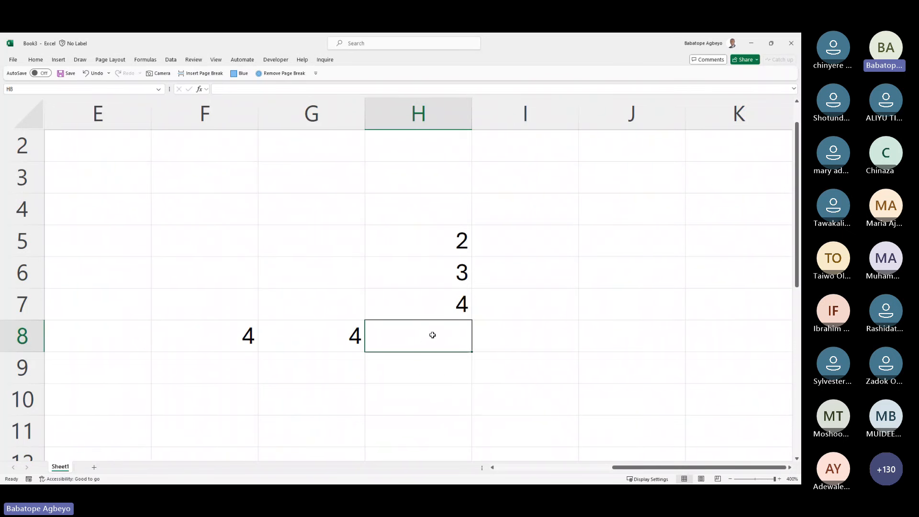
pyautogui.moveTo(450, 307); pyautogui.dragTo(431, 239)
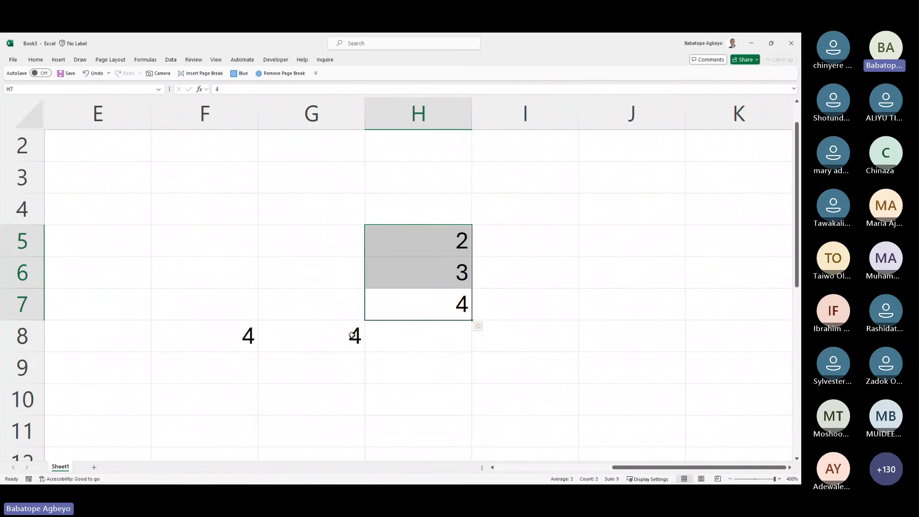
pyautogui.moveTo(354, 336); pyautogui.dragTo(196, 320)
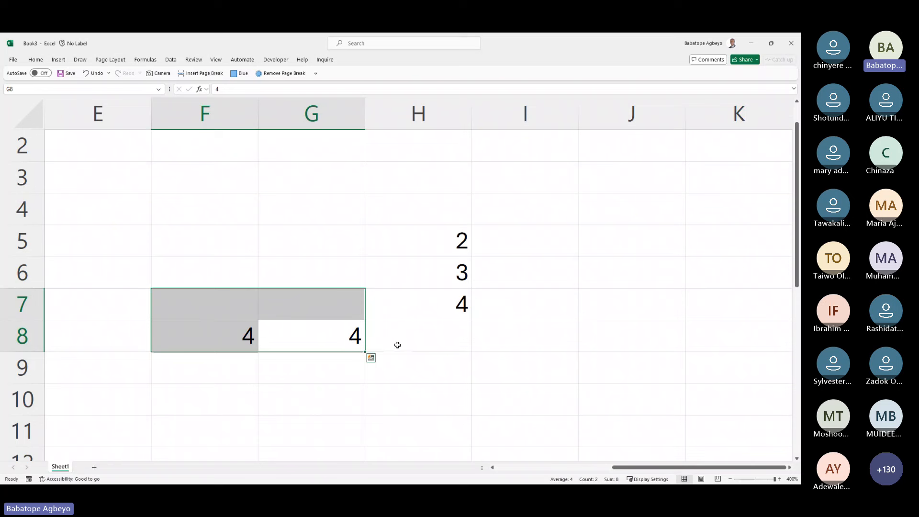
pyautogui.click(431, 342)
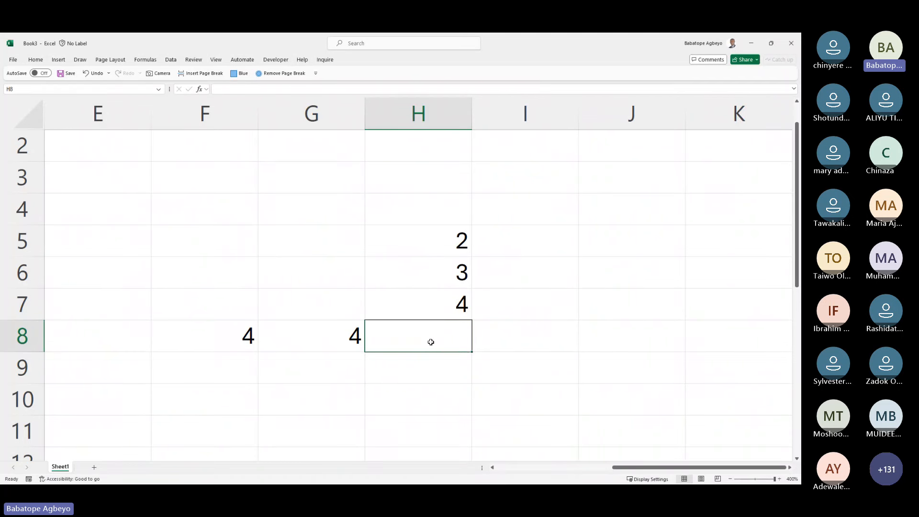
# Step: AutoSum H5:H7 into H8 to get 9, then clear the 2, 3, 4 values
pyautogui.hotkey('alt', '=')
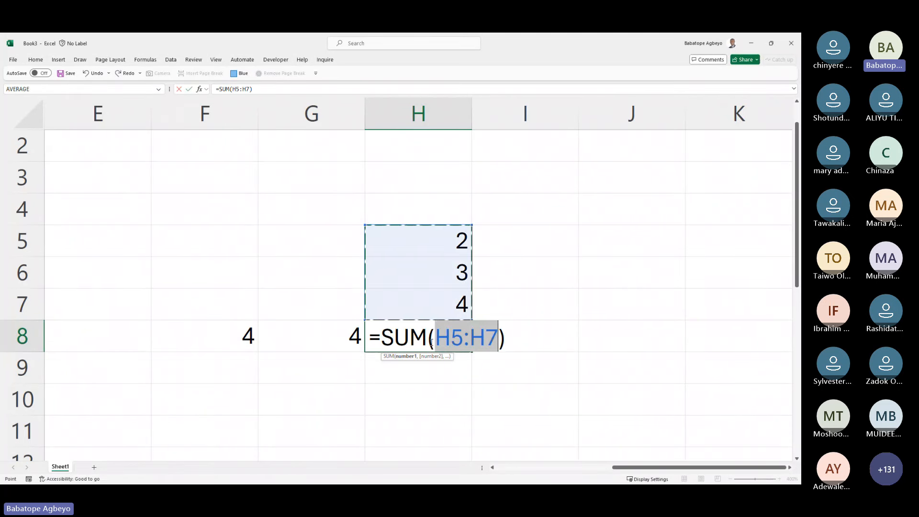
pyautogui.press('Return')
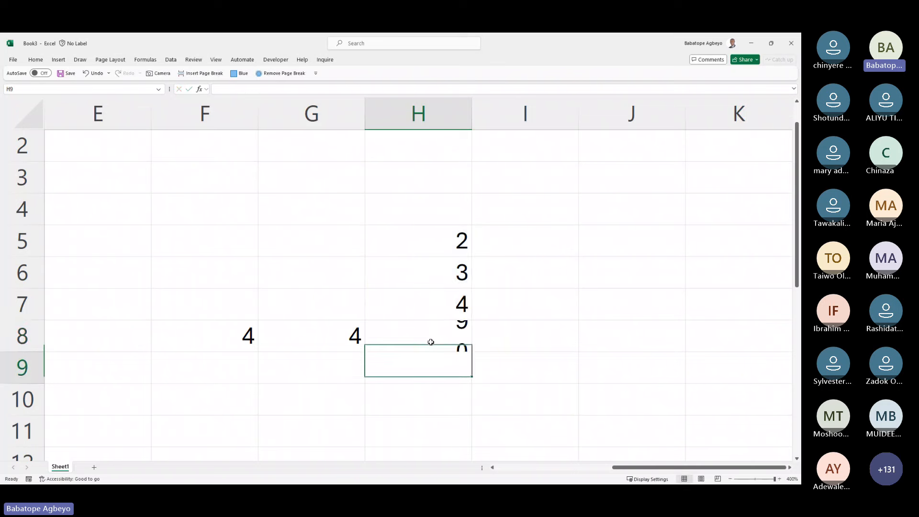
pyautogui.click(431, 341)
pyautogui.hotkey('shift', 'Left')
pyautogui.hotkey('shift', 'Left')
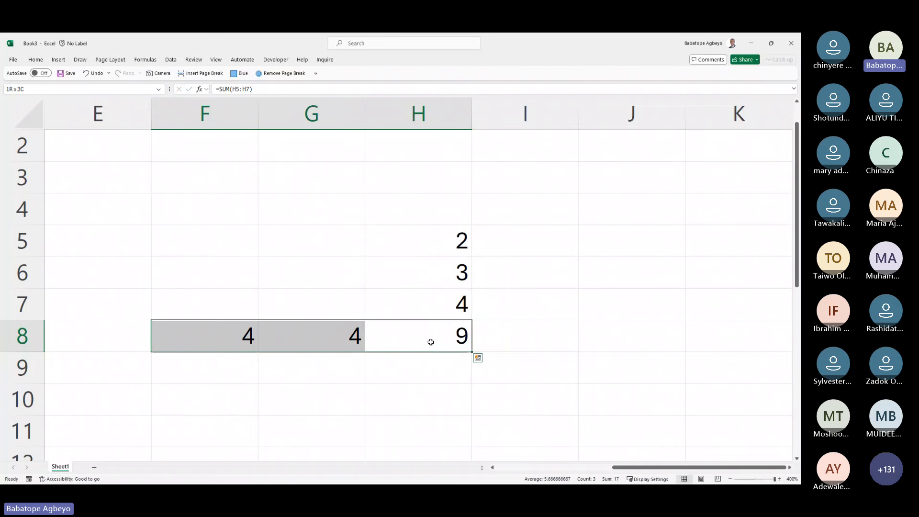
pyautogui.press('Right')
pyautogui.press('Up')
pyautogui.press('Left')
pyautogui.hotkey('shift', 'Up')
pyautogui.hotkey('shift', 'Up')
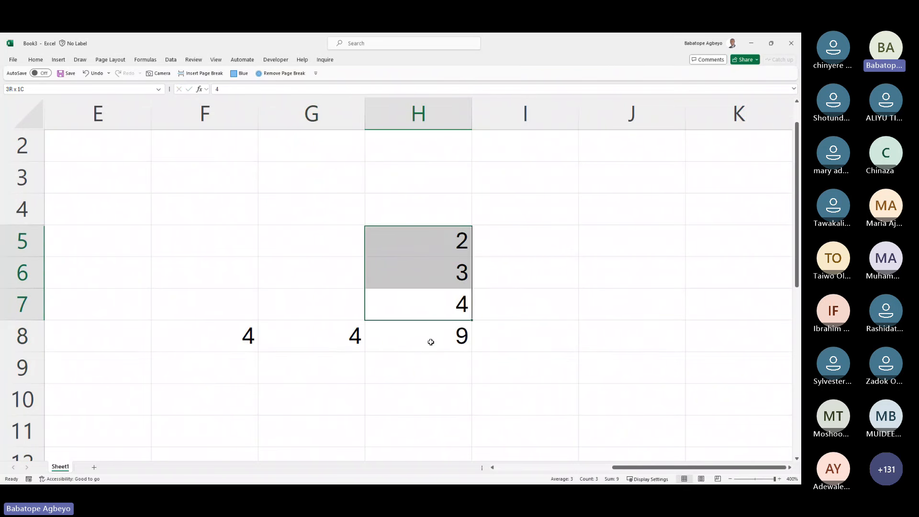
pyautogui.press('Delete')
# Step: Test AutoSum of F8:G8 in H8, giving 8, then undo back to the 9 total
pyautogui.click(431, 341)
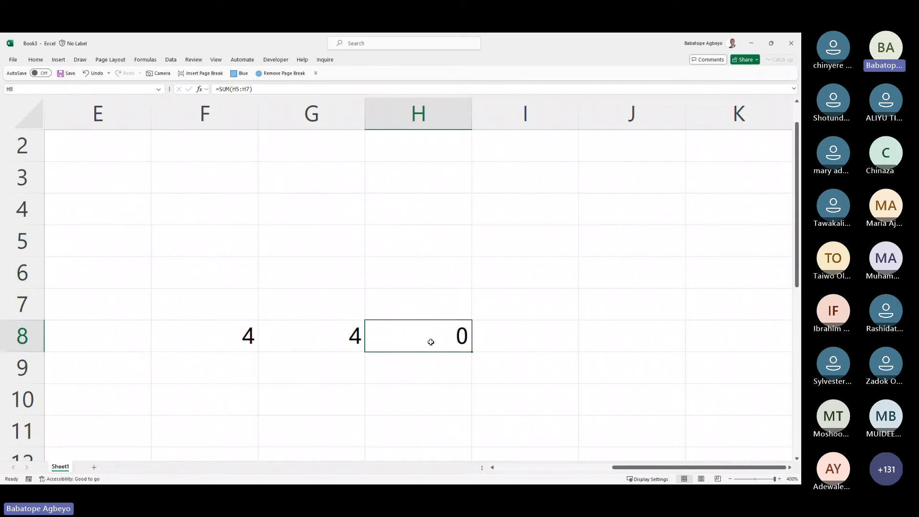
pyautogui.press('Delete')
pyautogui.hotkey('alt', '=')
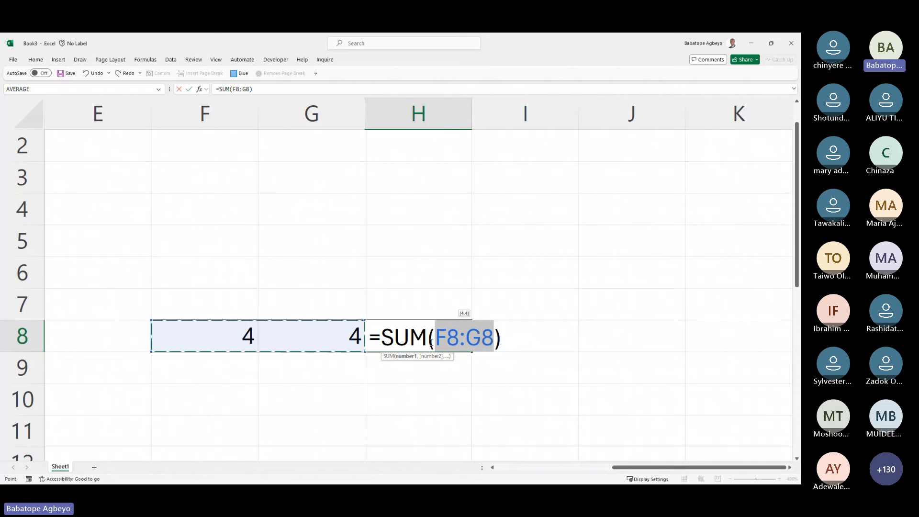
pyautogui.hotkey('ctrl', 'Return')
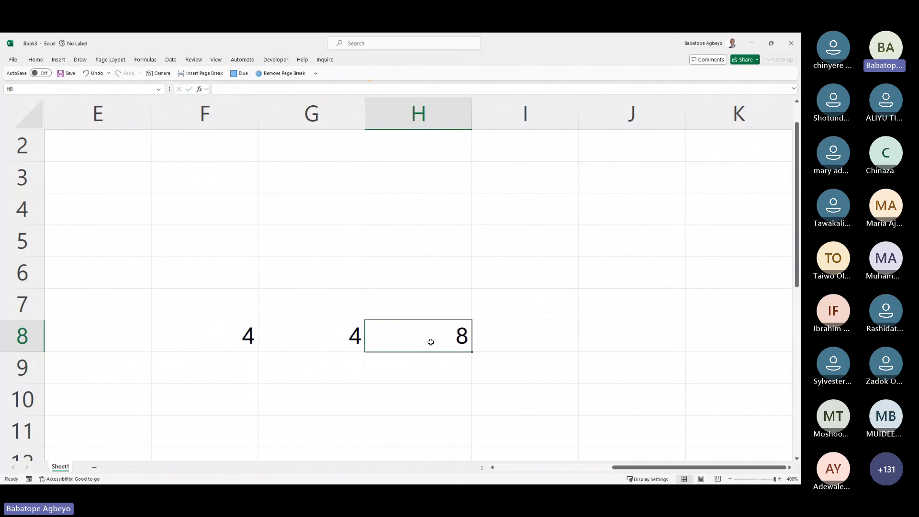
pyautogui.press('Delete')
pyautogui.hotkey('ctrl', 'z')
pyautogui.hotkey('ctrl', 'z')
pyautogui.hotkey('ctrl', 'z')
pyautogui.hotkey('ctrl', 'z')
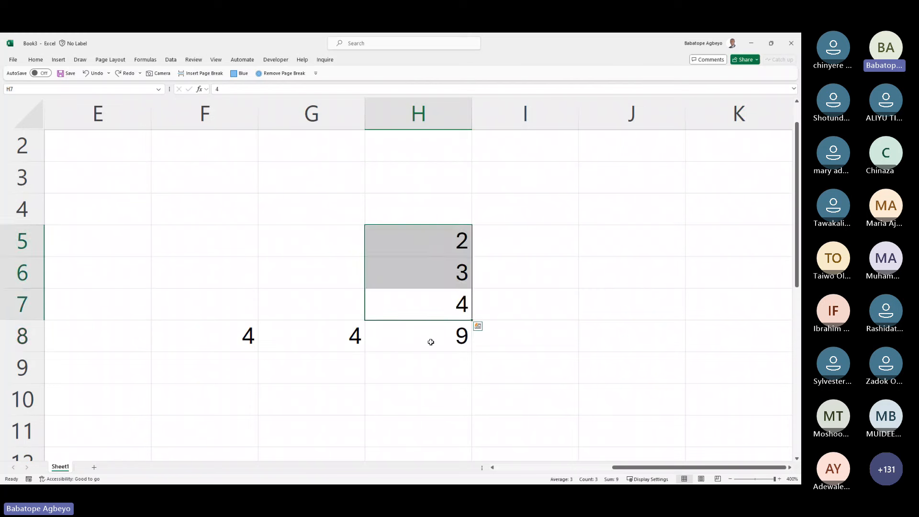
# Step: Clear the 4 from H7 and the total from H8, then select H5:H6
pyautogui.click(431, 342)
pyautogui.press('Up')
pyautogui.press('Delete')
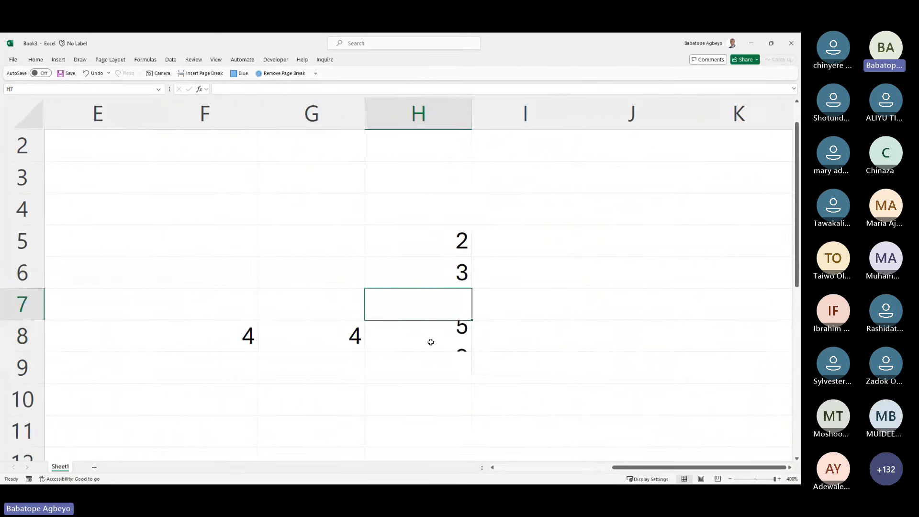
pyautogui.click(431, 342)
pyautogui.press('Delete')
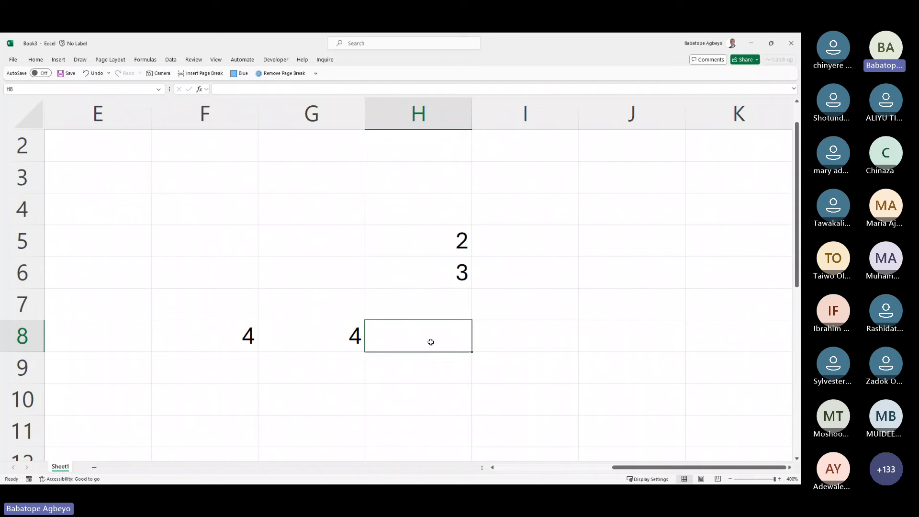
pyautogui.press('Up')
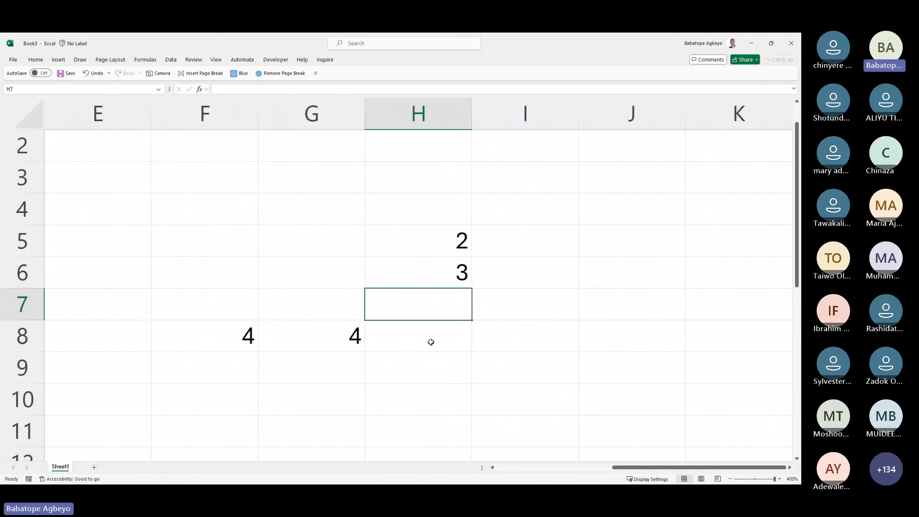
pyautogui.press('Up')
pyautogui.hotkey('shift', 'Up')
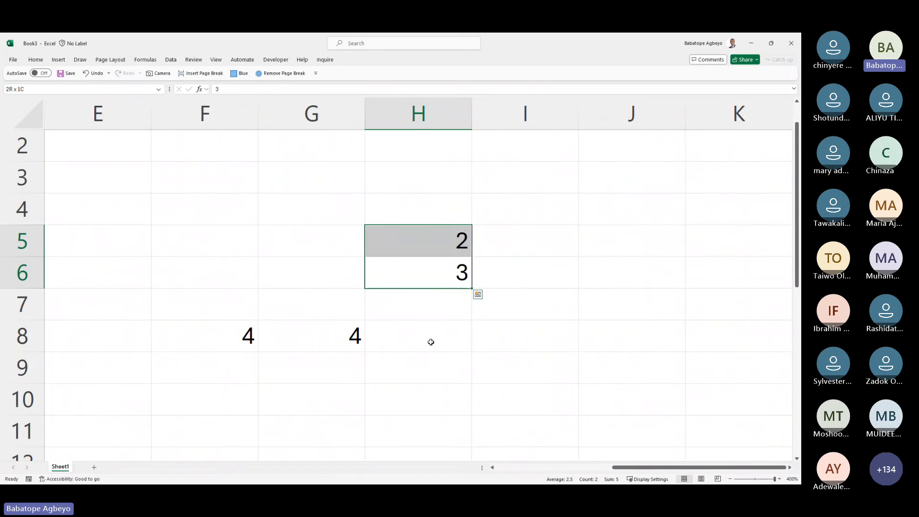
# Step: Try selecting row 7 and a cancelled AutoSum in H8, then return to the Analytics Corper workbook
pyautogui.click(431, 342)
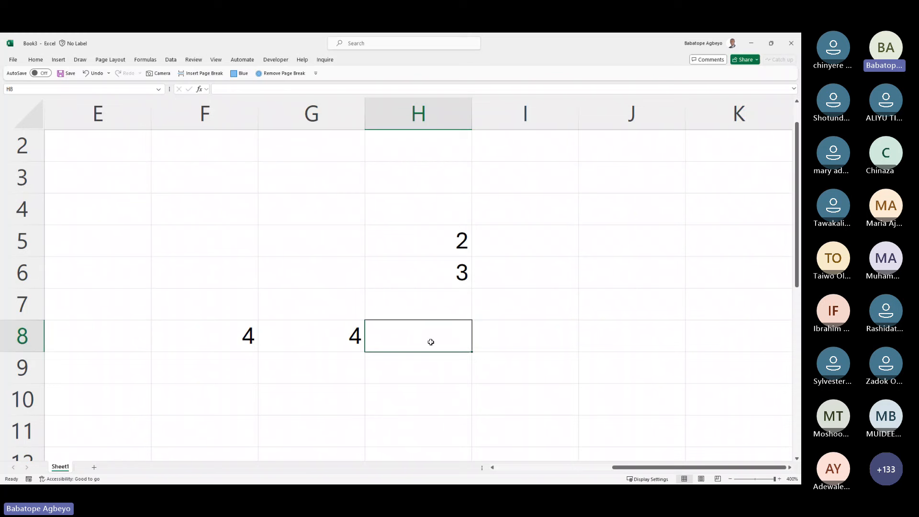
pyautogui.press('Up')
pyautogui.hotkey('shift', 'space')
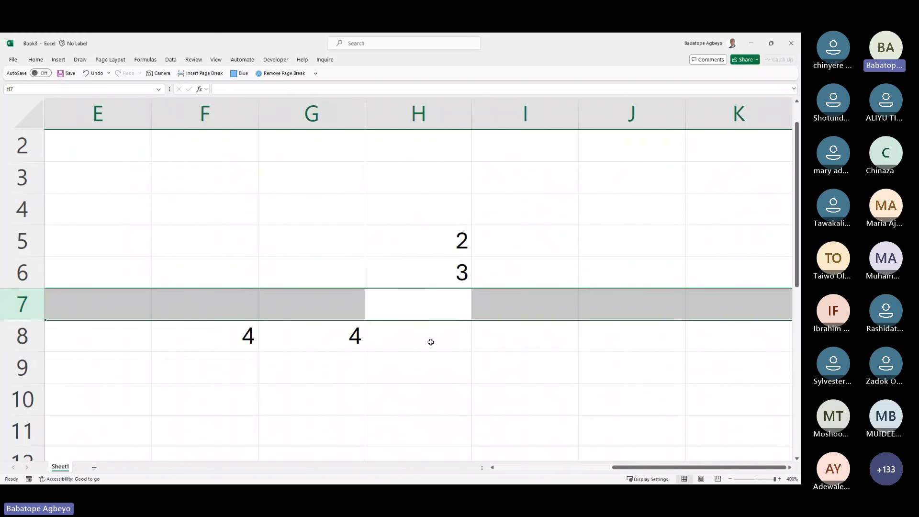
pyautogui.click(431, 342)
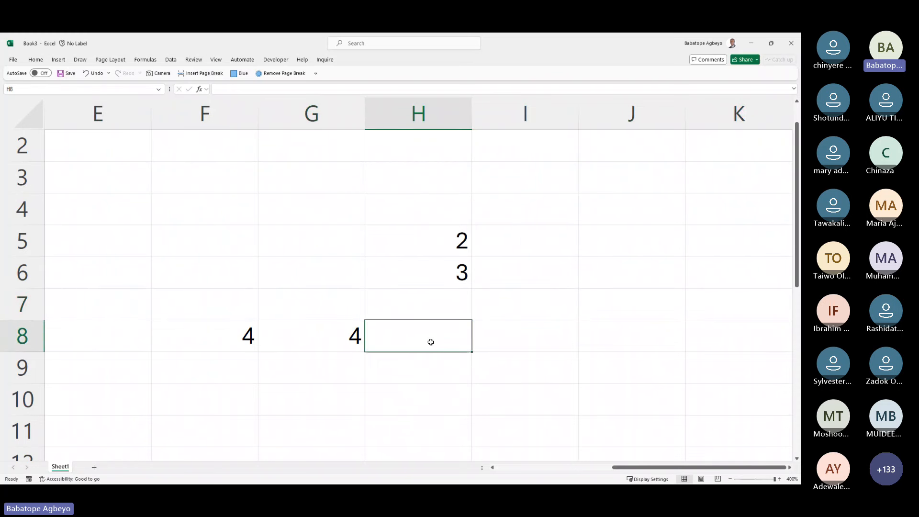
pyautogui.hotkey('alt', '=')
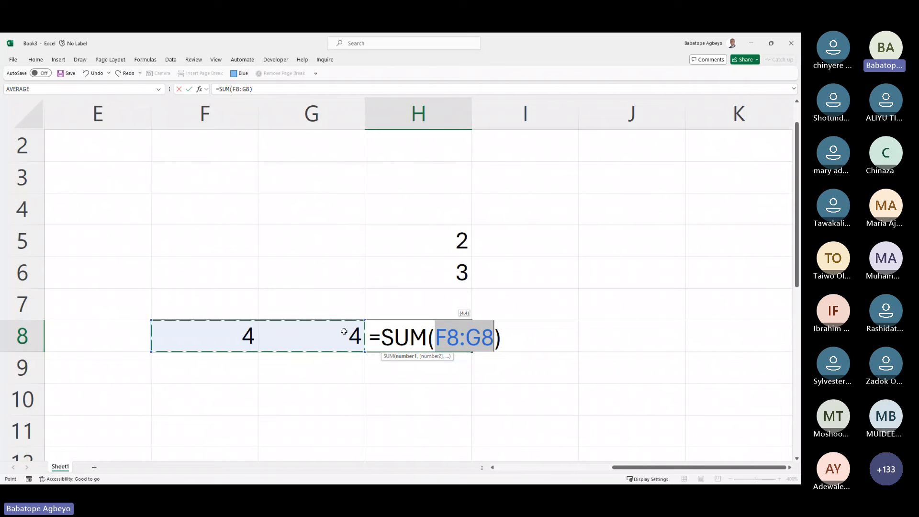
pyautogui.press('Escape')
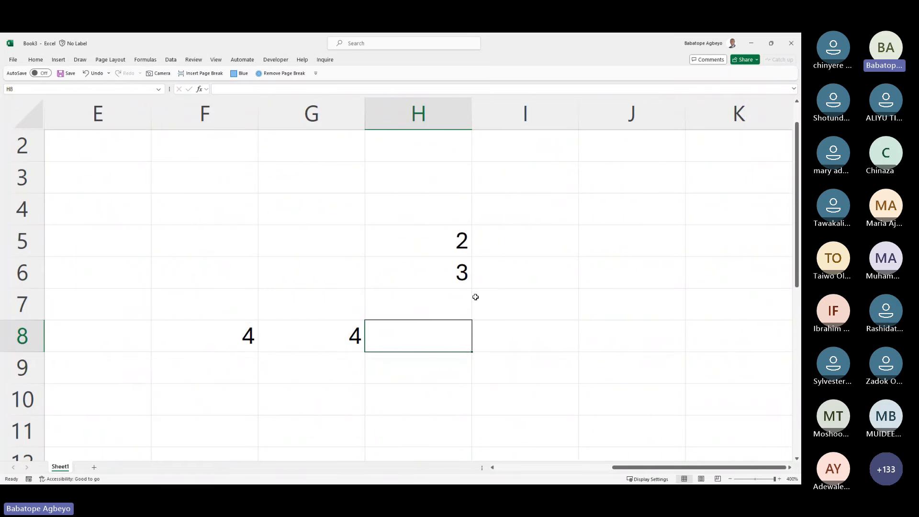
pyautogui.click(431, 297)
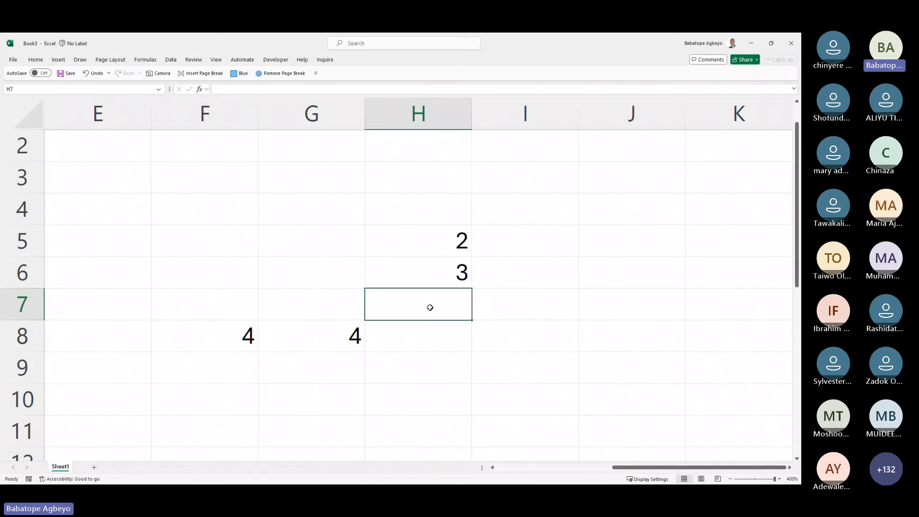
pyautogui.hotkey('shift', 'space')
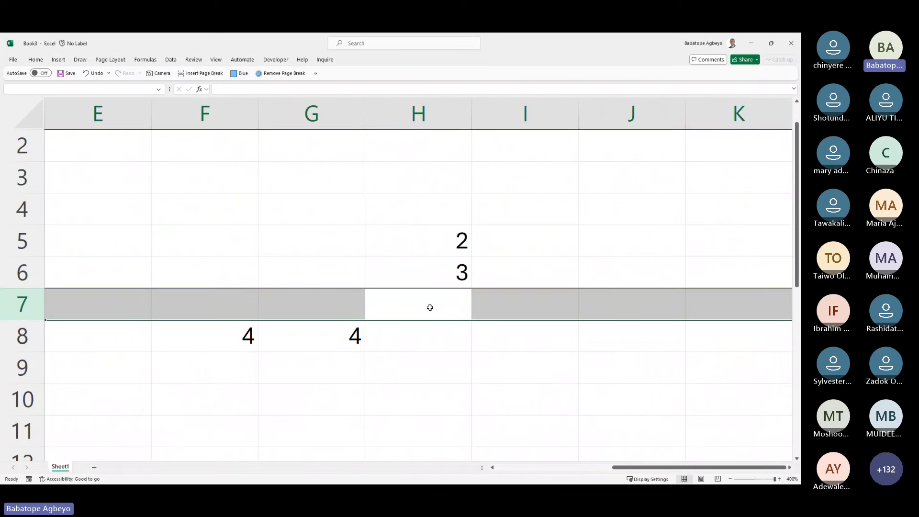
pyautogui.click(430, 307)
pyautogui.hotkey('alt', 'Tab')
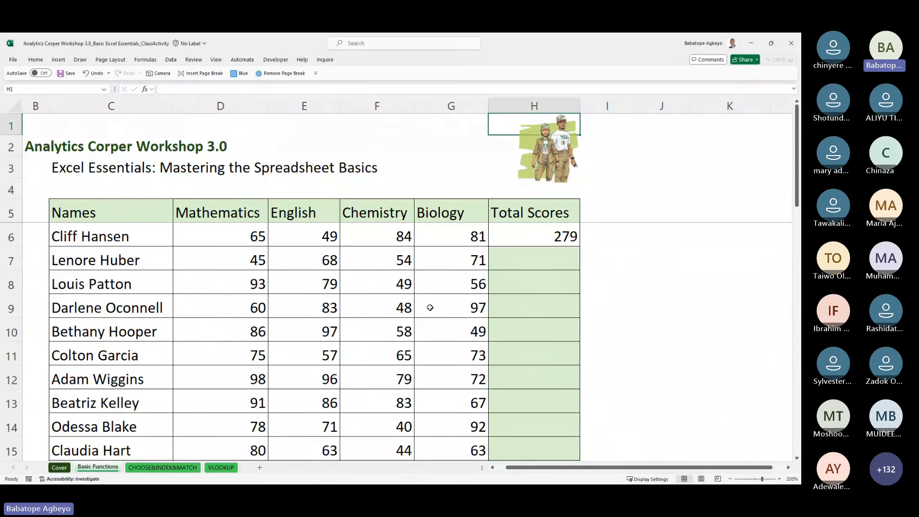
# Step: Re-enter the first student's total in H6 as =SUM(D6:G6), giving 279
pyautogui.click(544, 233)
pyautogui.press('Delete')
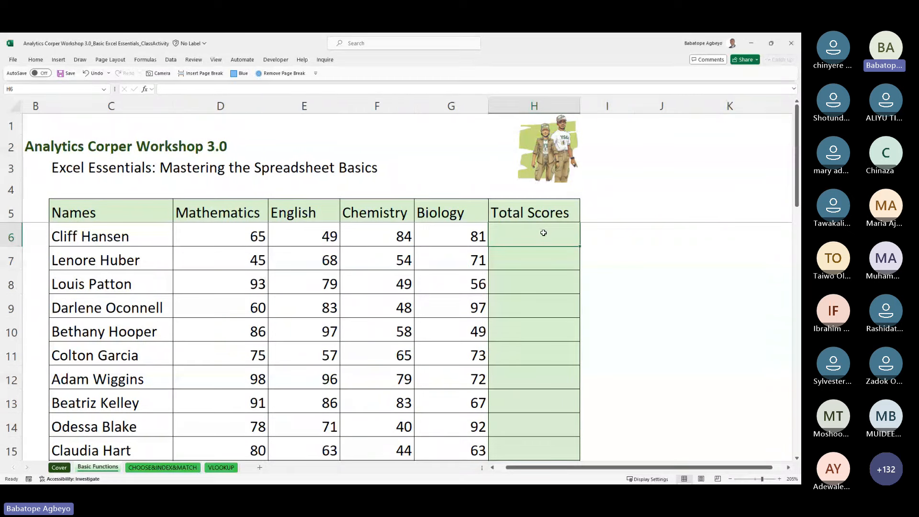
pyautogui.hotkey('alt', '=')
pyautogui.press('Return')
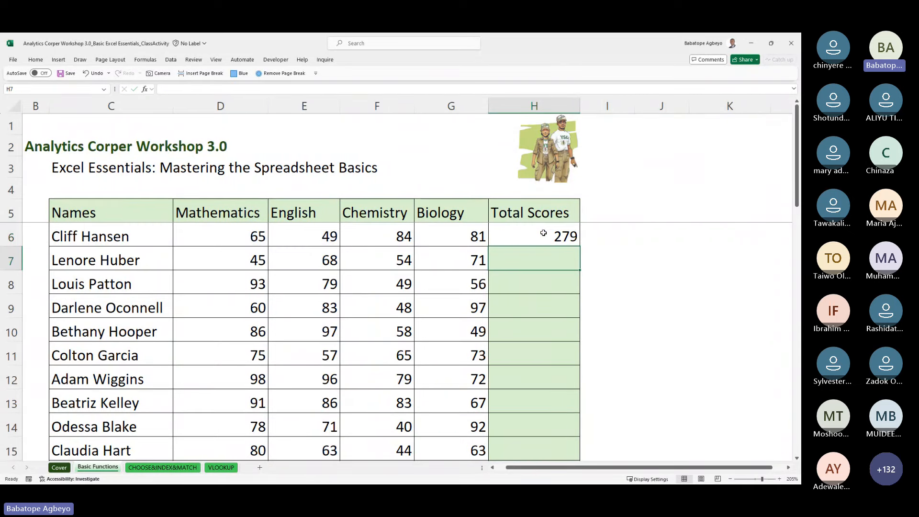
pyautogui.click(543, 233)
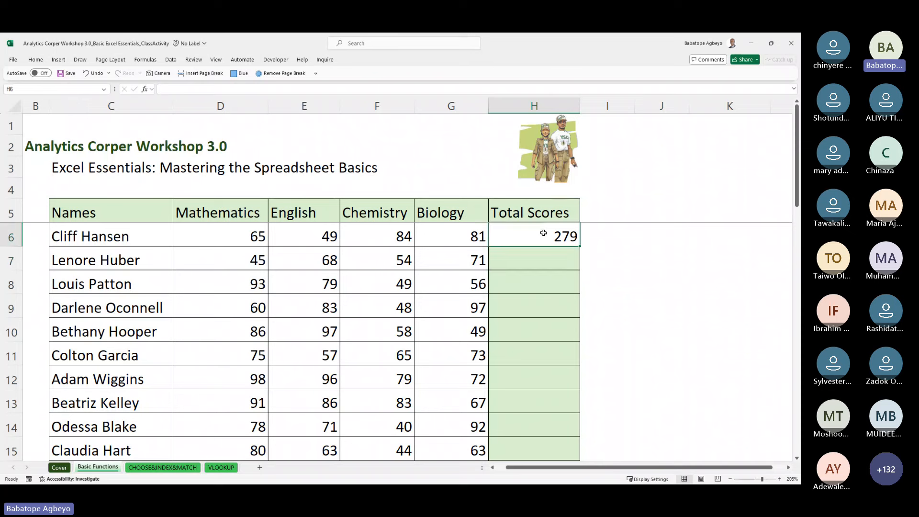
pyautogui.press('Return')
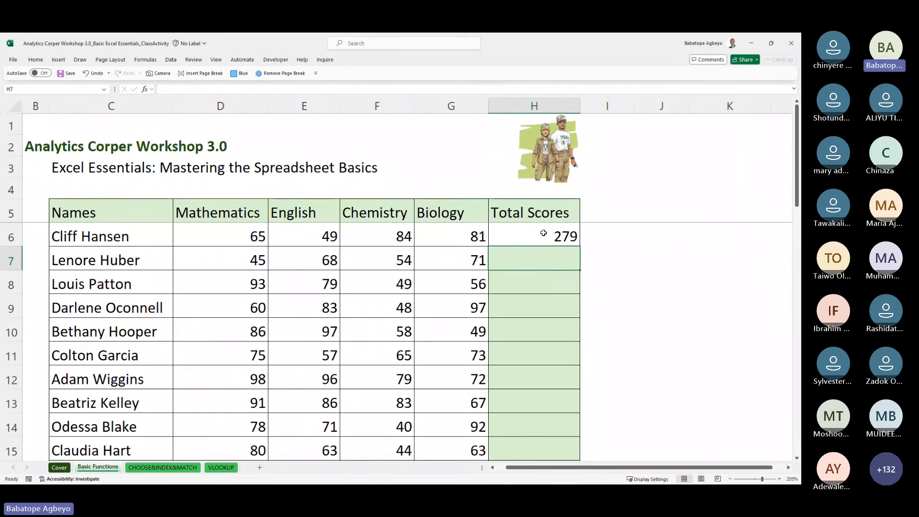
# Step: AutoSum trial totals into H7 to H10, including 238, 288 and 290
pyautogui.hotkey('alt', '=')
pyautogui.press('Return')
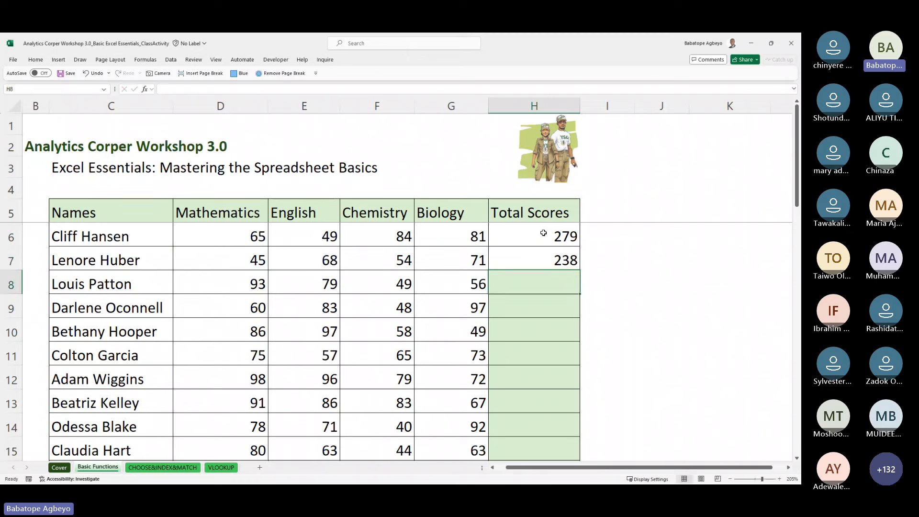
pyautogui.hotkey('alt', '=')
pyautogui.press('Return')
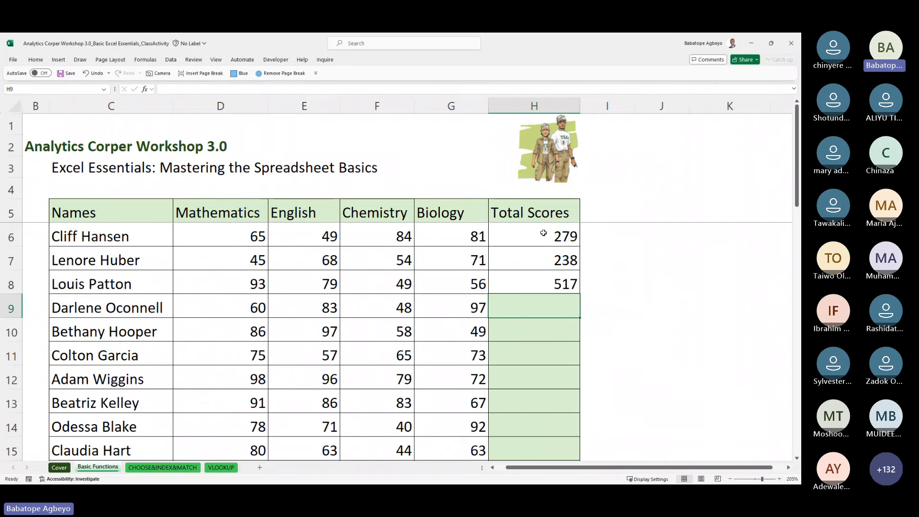
pyautogui.press('Up')
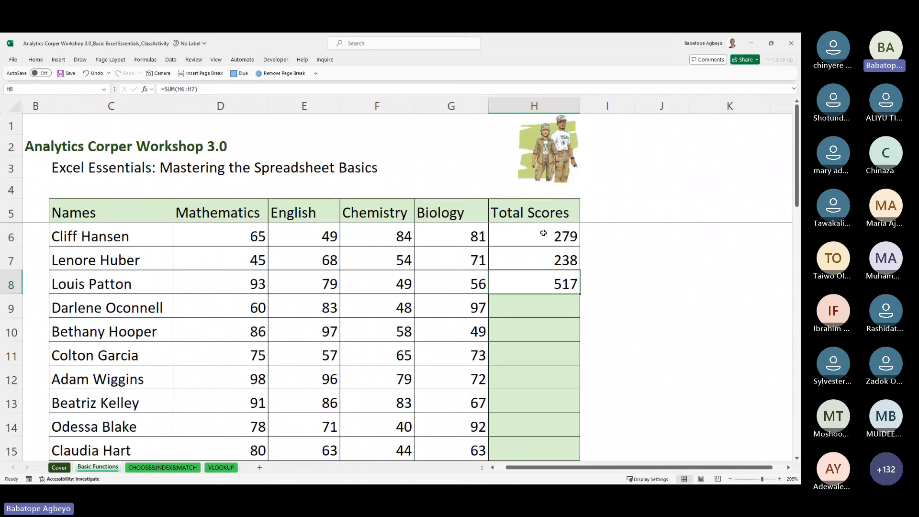
pyautogui.press('F2')
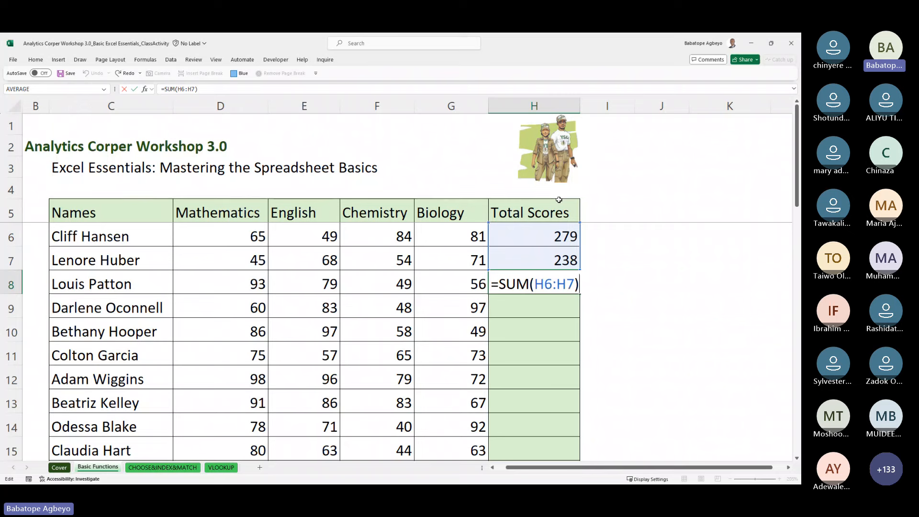
pyautogui.hotkey('ctrl', 'Return')
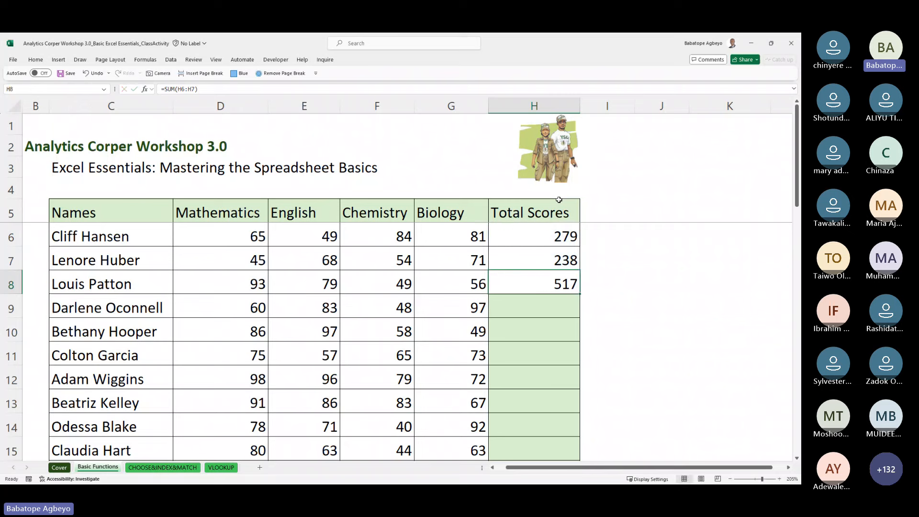
pyautogui.press('Down')
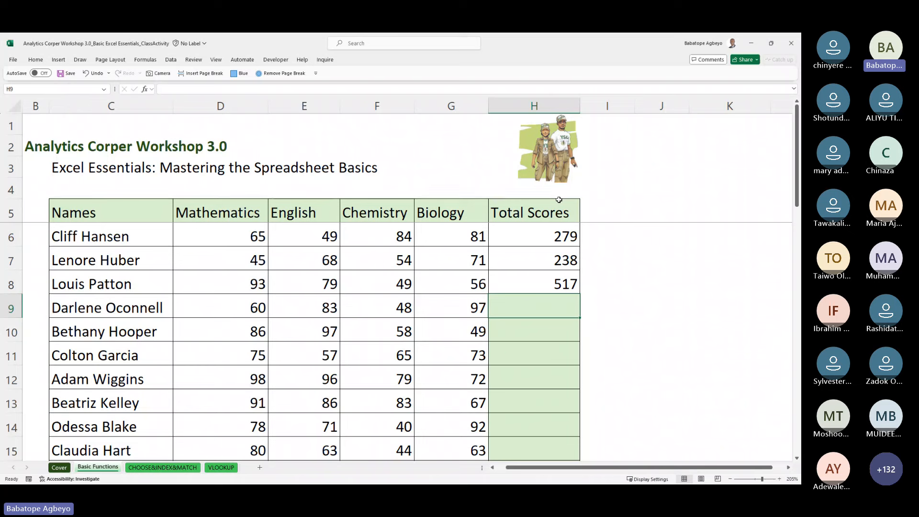
pyautogui.hotkey('alt', '=')
pyautogui.press('Return')
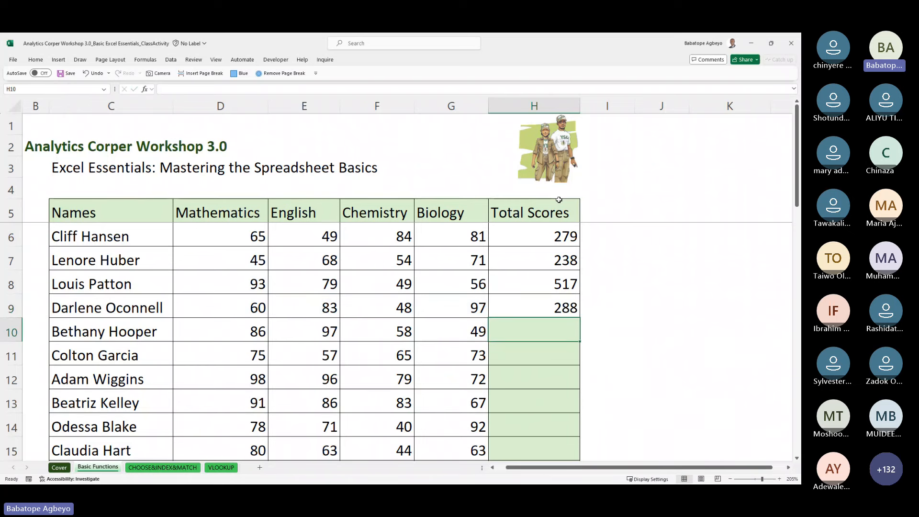
pyautogui.hotkey('alt', '=')
pyautogui.hotkey('ctrl', 'Return')
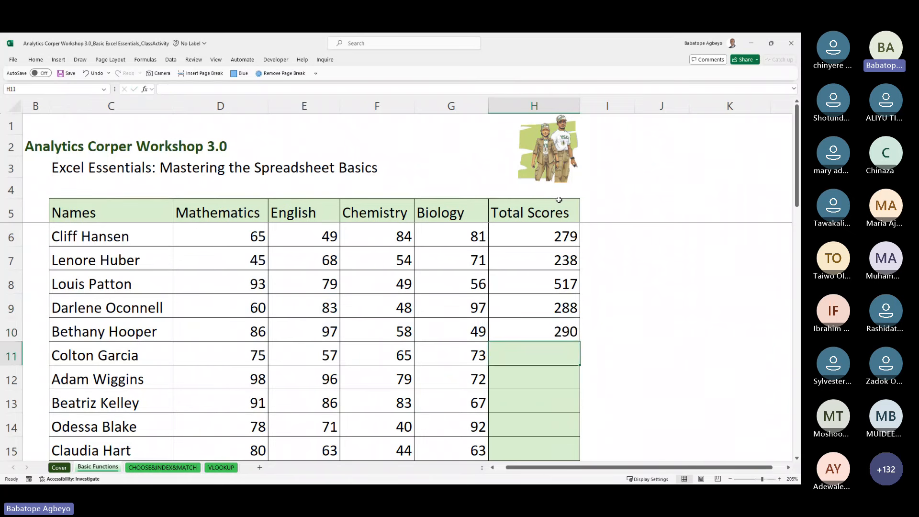
# Step: Select the trial totals in H7:H10 to clear them
pyautogui.hotkey('shift', 'Up')
pyautogui.hotkey('shift', 'Up')
pyautogui.hotkey('shift', 'Up')
pyautogui.hotkey('shift', 'Up')
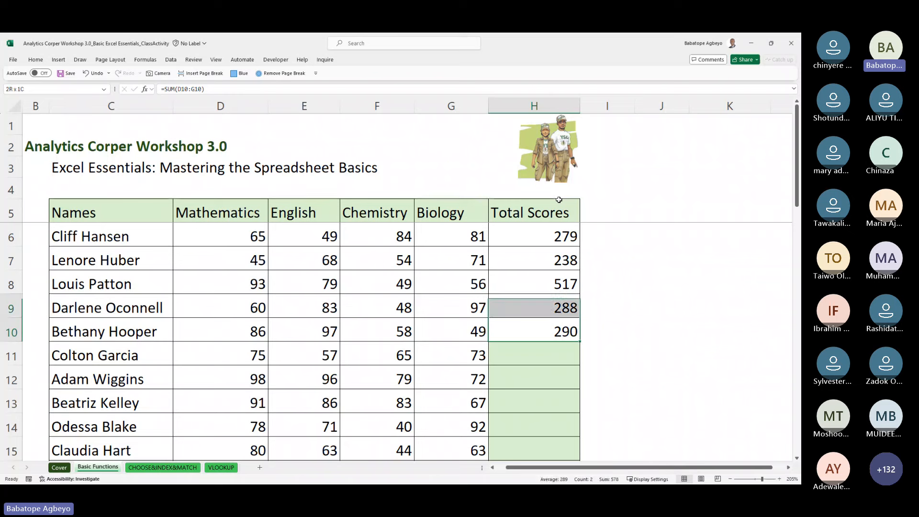
pyautogui.press('Up')
pyautogui.press('Up')
pyautogui.press('Up')
pyautogui.press('Up')
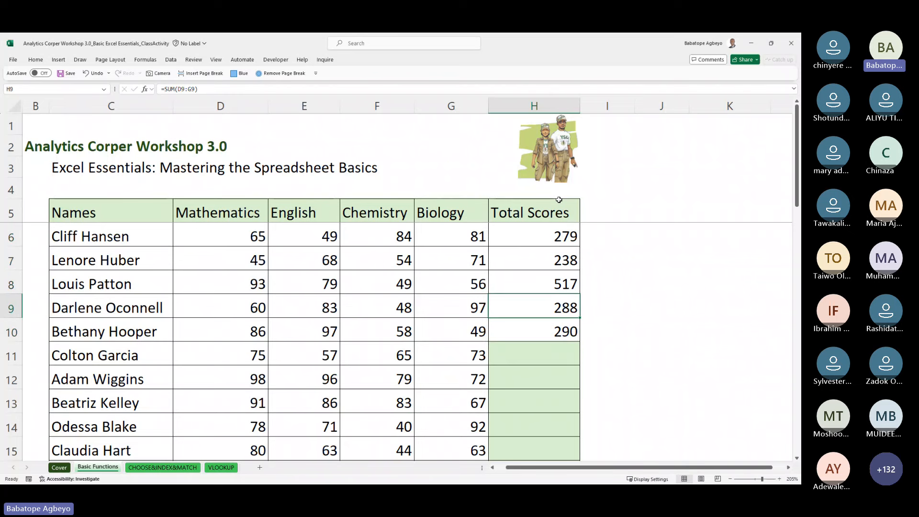
pyautogui.hotkey('shift', 'Down')
pyautogui.hotkey('shift', 'Down')
pyautogui.hotkey('shift', 'Down')
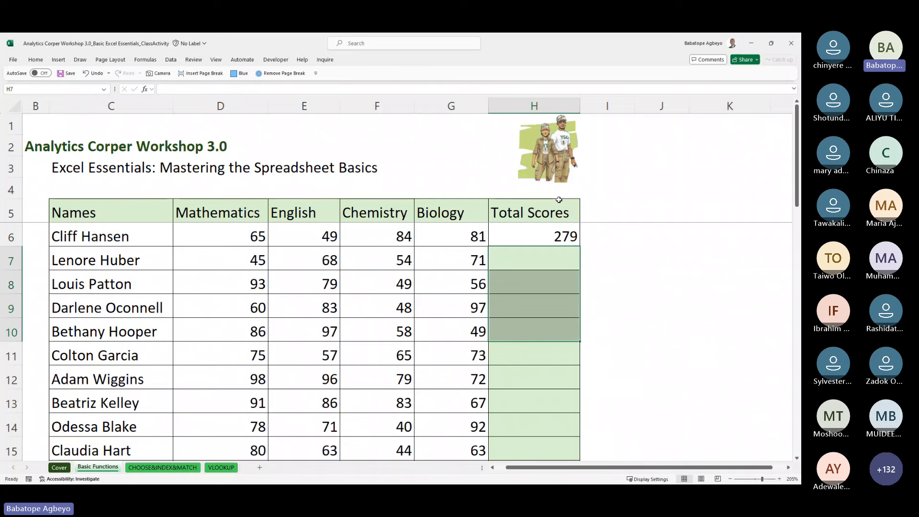
pyautogui.hotkey('shift', 'Up')
pyautogui.hotkey('shift', 'Up')
pyautogui.hotkey('shift', 'Up')
# Step: Copy the H6 SUM formula down the Total Scores column
pyautogui.press('Up')
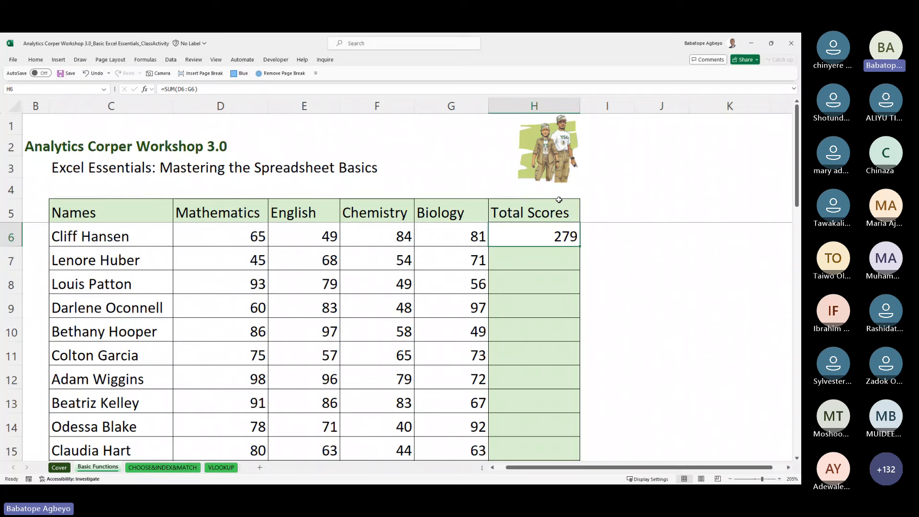
pyautogui.moveTo(580, 246); pyautogui.dragTo(580, 247)
pyautogui.doubleClick(581, 247)
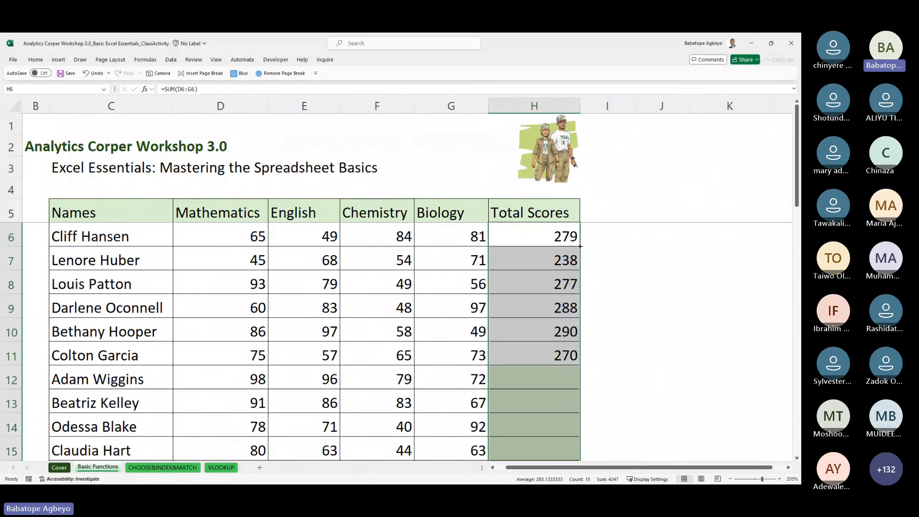
pyautogui.click(552, 239)
pyautogui.press('Down')
pyautogui.press('Down')
pyautogui.press('Down')
pyautogui.press('Down')
pyautogui.press('Down')
pyautogui.press('Down')
pyautogui.press('Down')
pyautogui.press('Down')
pyautogui.press('Down')
pyautogui.press('Down')
pyautogui.press('Down')
pyautogui.press('Down')
pyautogui.press('Down')
pyautogui.press('Down')
pyautogui.press('Down')
pyautogui.press('Down')
pyautogui.press('Down')
pyautogui.press('Down')
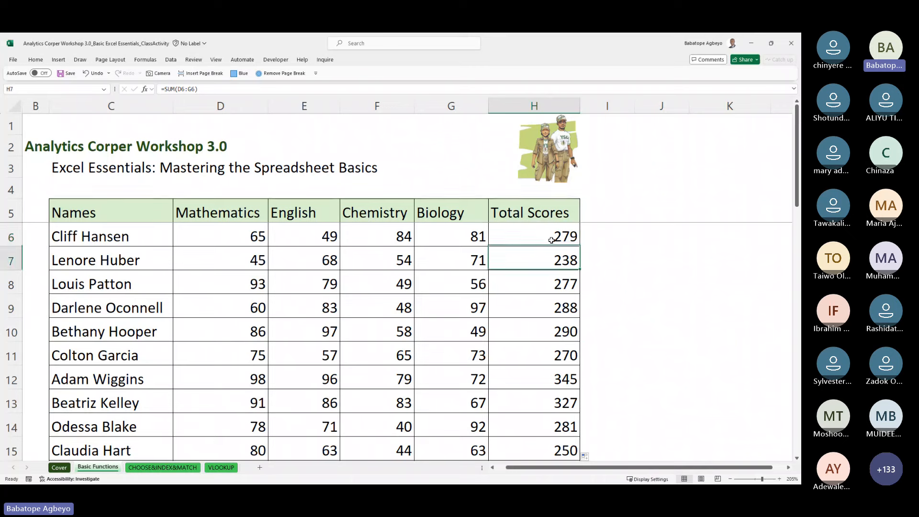
pyautogui.press('Up')
pyautogui.press('Up')
pyautogui.press('Up')
pyautogui.press('Up')
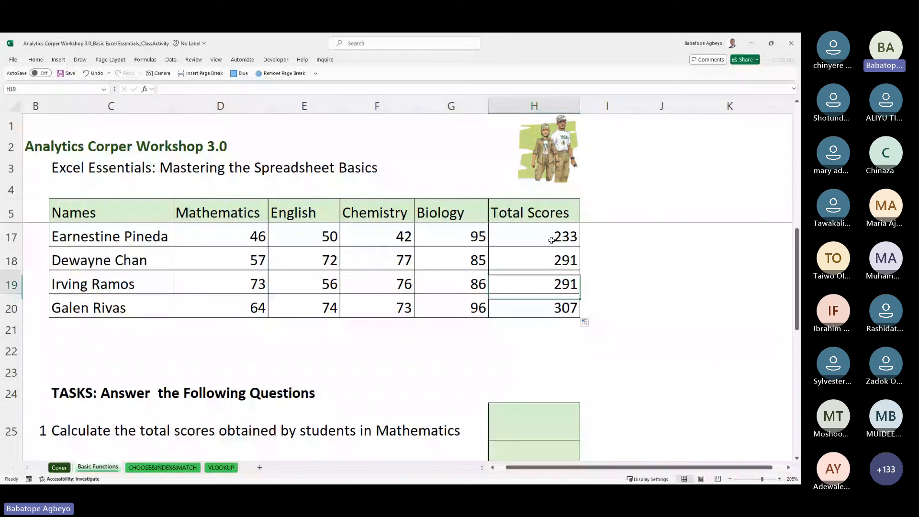
pyautogui.press('Up')
pyautogui.press('Up')
pyautogui.press('Up')
pyautogui.press('Up')
pyautogui.press('Up')
pyautogui.press('Up')
pyautogui.press('Up')
pyautogui.press('Up')
pyautogui.press('Up')
pyautogui.press('Up')
pyautogui.press('Up')
pyautogui.press('Up')
pyautogui.press('Up')
pyautogui.press('Up')
pyautogui.press('Up')
pyautogui.press('Up')
pyautogui.press('Up')
pyautogui.press('Up')
pyautogui.press('Up')
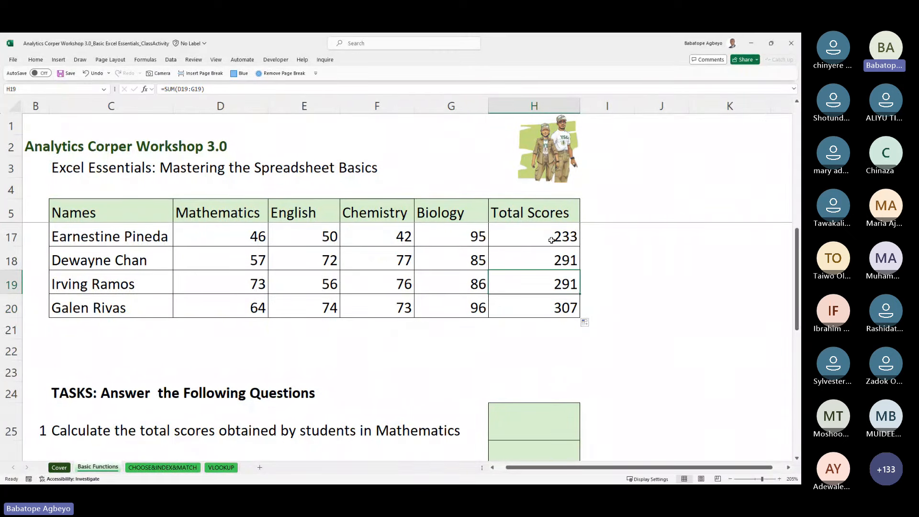
# Step: Undo and redo the fill, copying the total formula down through H20
pyautogui.hotkey('ctrl', 'z')
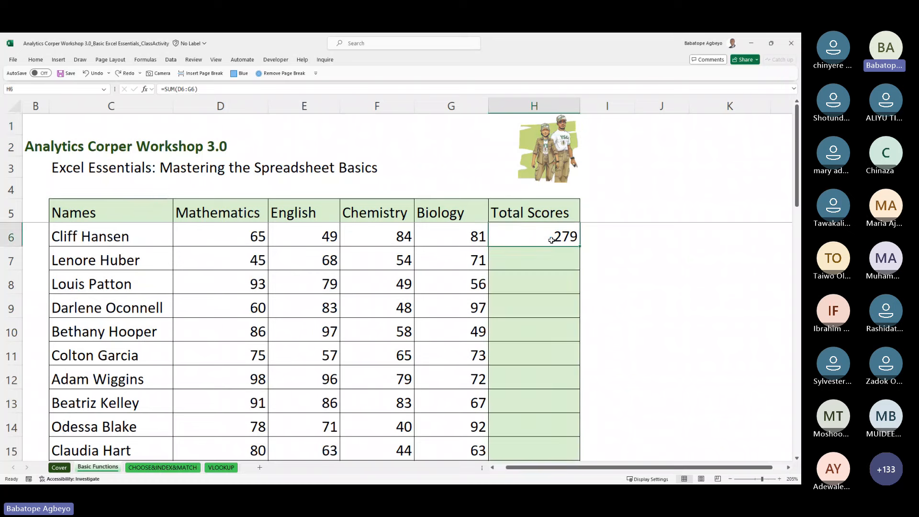
pyautogui.doubleClick(582, 246)
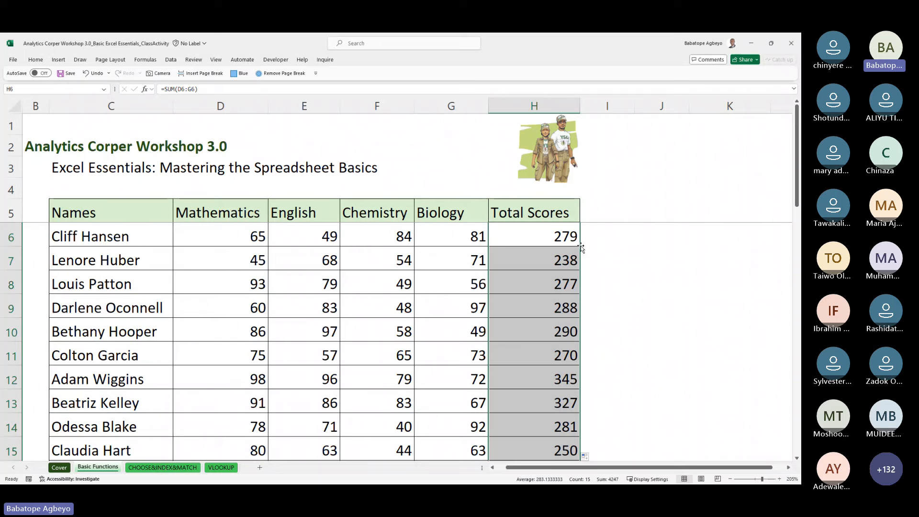
pyautogui.hotkey('ctrl', 'z')
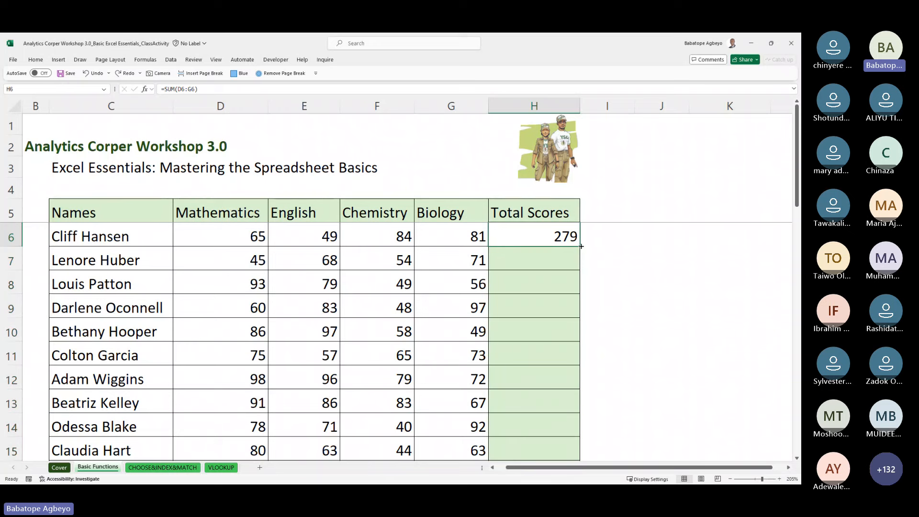
pyautogui.moveTo(581, 246); pyautogui.dragTo(581, 248)
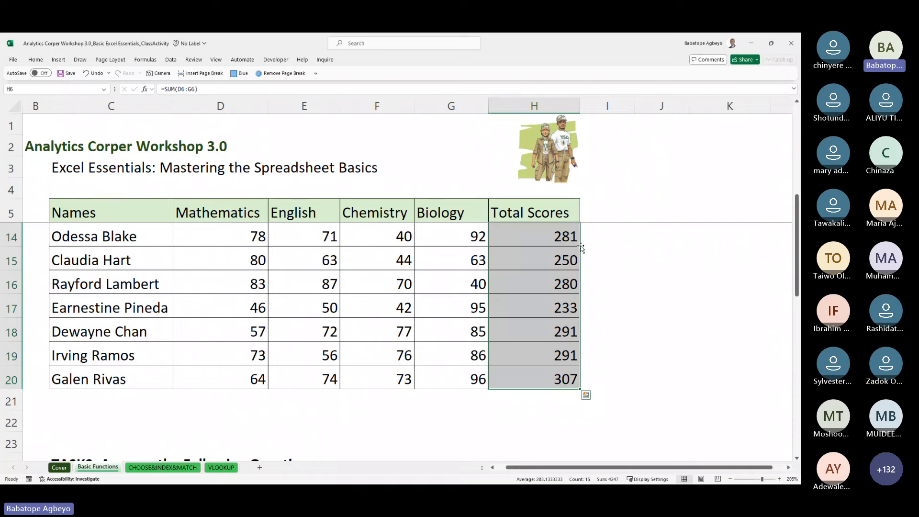
pyautogui.press('Up')
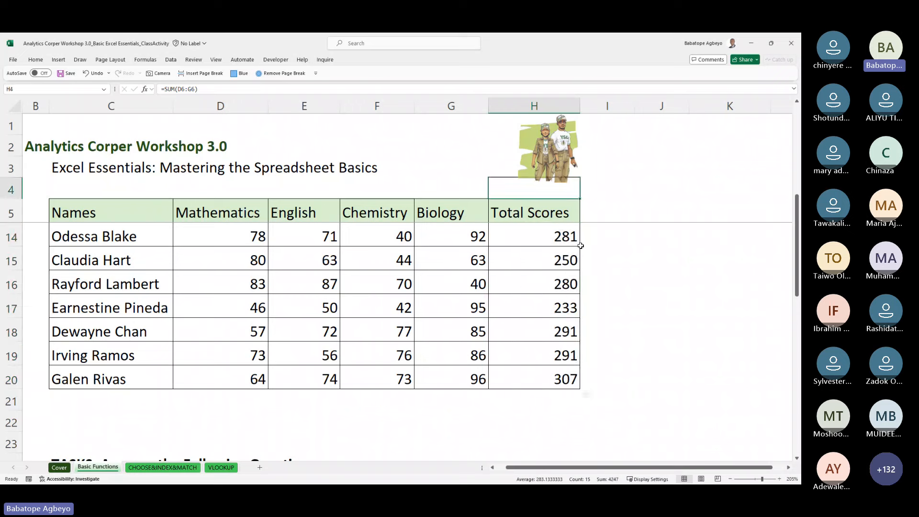
pyautogui.press('Down')
pyautogui.press('Down')
pyautogui.press('Up')
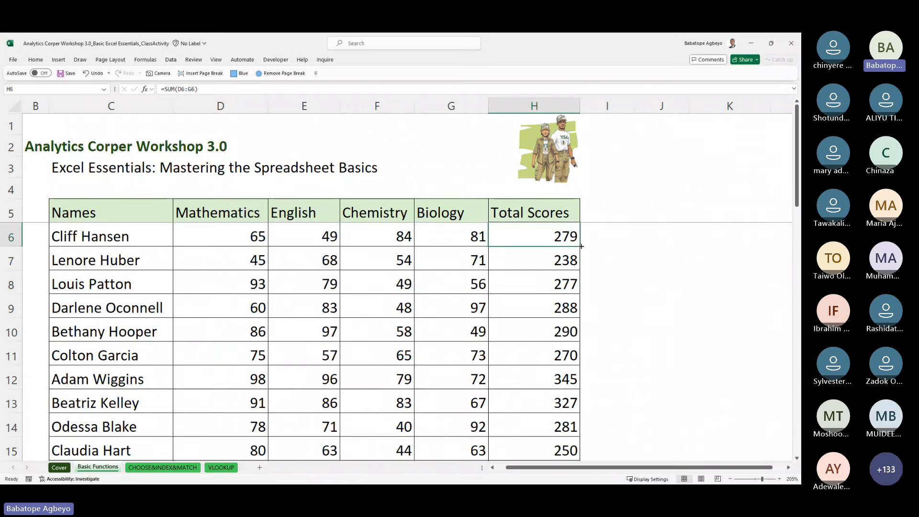
pyautogui.hotkey('ctrl', 'z')
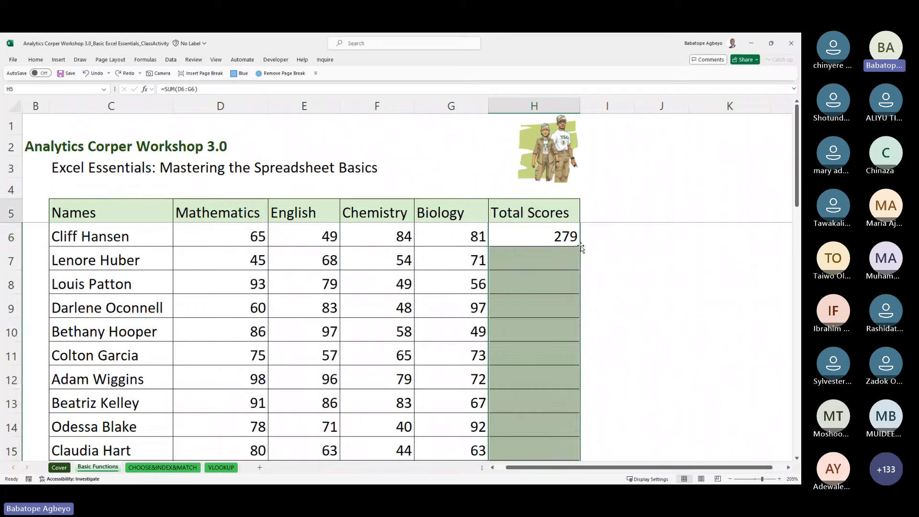
pyautogui.moveTo(582, 247)
pyautogui.mouseDown()
pyautogui.moveTo(581, 378)
pyautogui.moveTo(582, 248)
pyautogui.mouseUp()
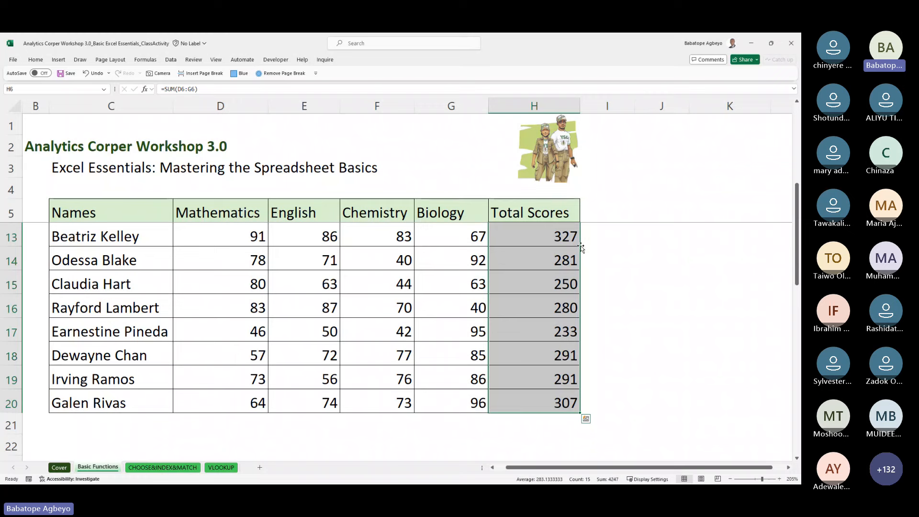
# Step: Move down past the score table toward the TASKS questions in rows 24–29
pyautogui.press('Up')
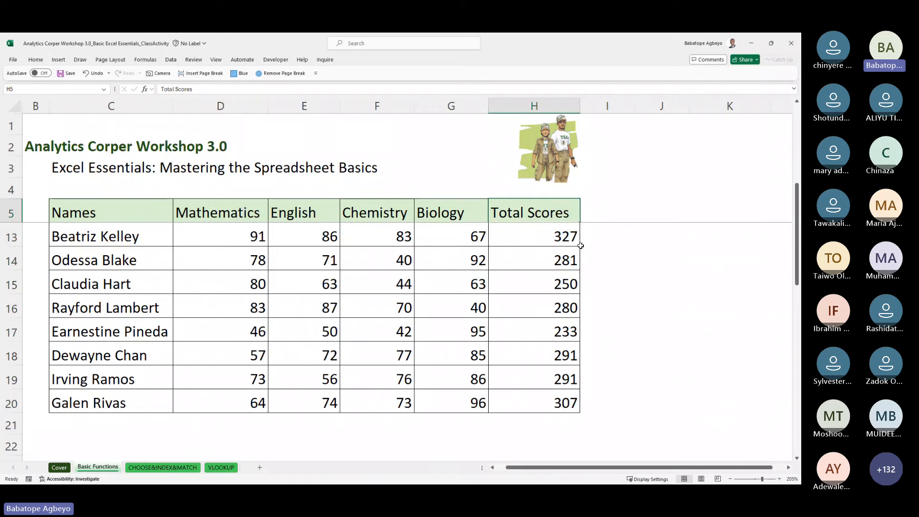
pyautogui.press('Up')
pyautogui.press('Up')
pyautogui.press('Up')
pyautogui.press('Down')
pyautogui.press('Down')
pyautogui.press('Down')
pyautogui.press('Down')
pyautogui.press('Down')
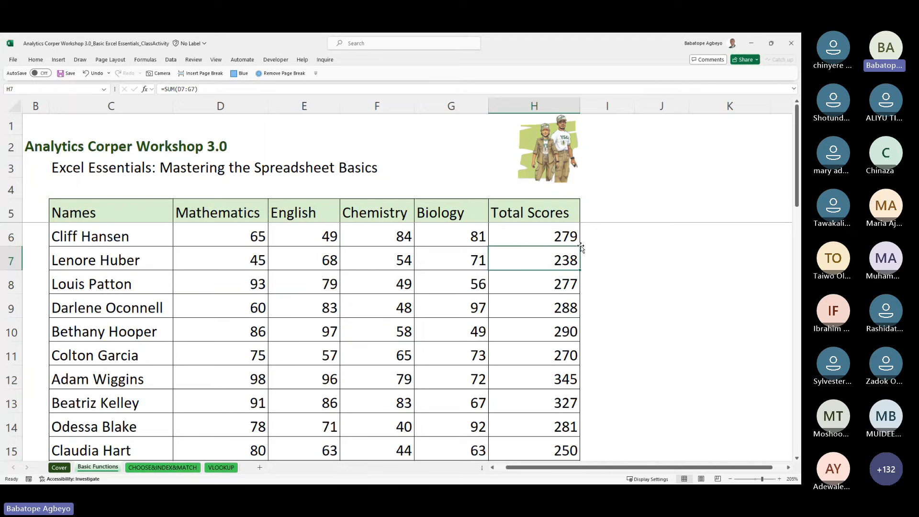
pyautogui.press('Left')
pyautogui.press('Left')
pyautogui.press('Left')
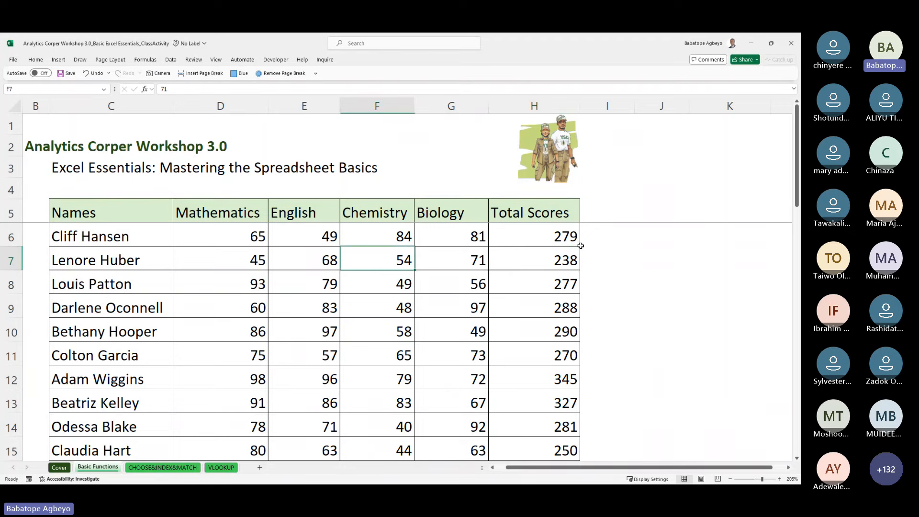
pyautogui.press('Down')
pyautogui.press('Down')
pyautogui.press('Down')
pyautogui.press('Down')
pyautogui.press('Down')
pyautogui.press('Down')
pyautogui.press('Down')
pyautogui.press('Down')
pyautogui.press('Down')
pyautogui.press('Down')
pyautogui.press('Down')
pyautogui.press('Down')
pyautogui.press('Down')
pyautogui.press('Down')
pyautogui.press('Down')
pyautogui.press('Down')
pyautogui.press('Down')
pyautogui.press('Down')
pyautogui.press('Down')
pyautogui.press('Down')
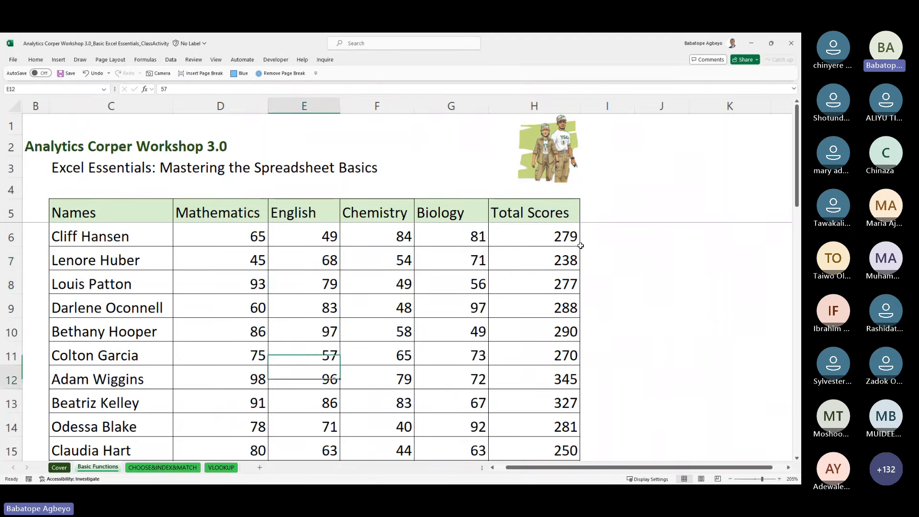
pyautogui.press('Down')
pyautogui.press('Down')
# Step: Go to task 1's answer cell H25 and make a first =sum entry
pyautogui.press('Up')
pyautogui.press('Up')
pyautogui.press('Up')
pyautogui.press('Up')
pyautogui.press('Up')
pyautogui.press('Up')
pyautogui.press('Up')
pyautogui.press('Up')
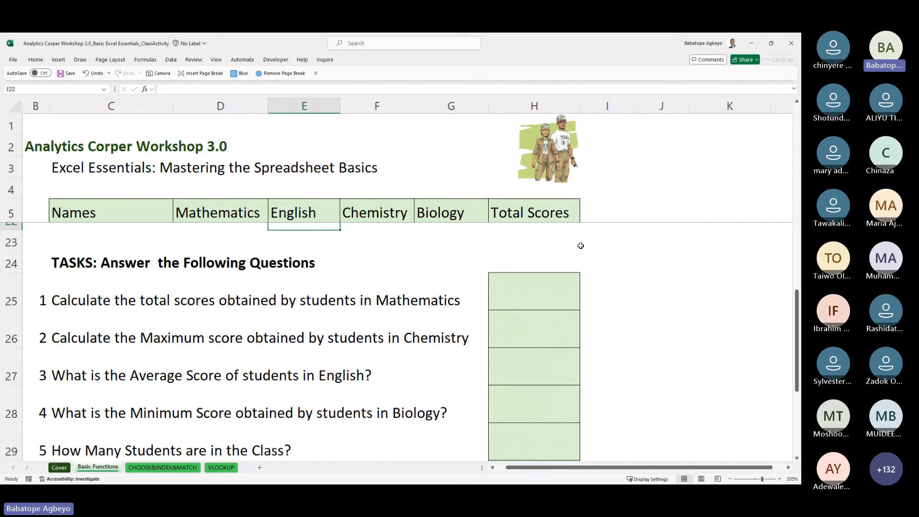
pyautogui.press('Down')
pyautogui.press('Down')
pyautogui.press('Down')
pyautogui.press('Down')
pyautogui.press('Right')
pyautogui.press('Right')
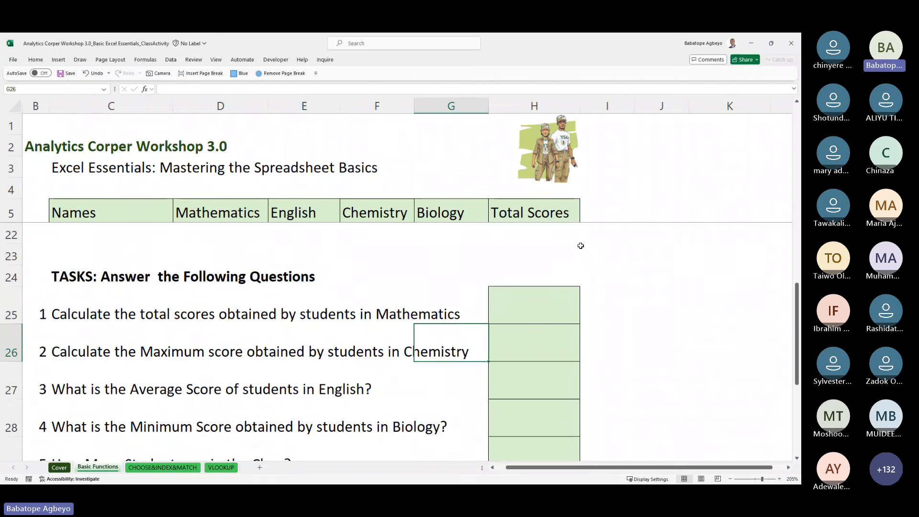
pyautogui.press('Right')
pyautogui.press('Up')
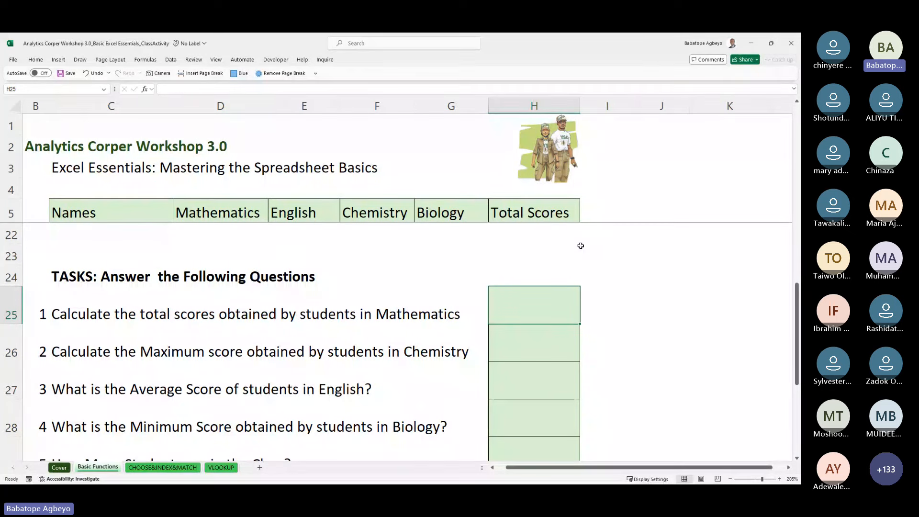
pyautogui.write('=sum')
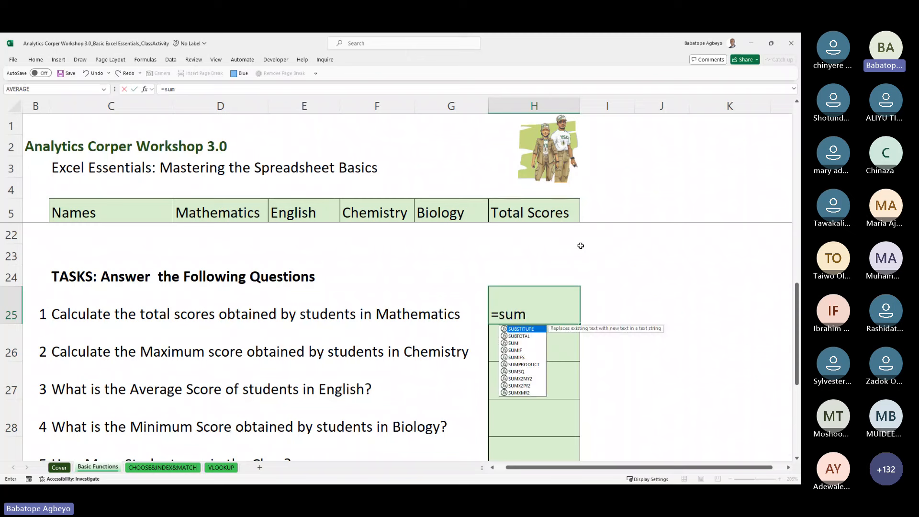
pyautogui.press('Right')
pyautogui.press('Left')
# Step: Build a first SUM over the Mathematics scores in H25
pyautogui.write('=s')
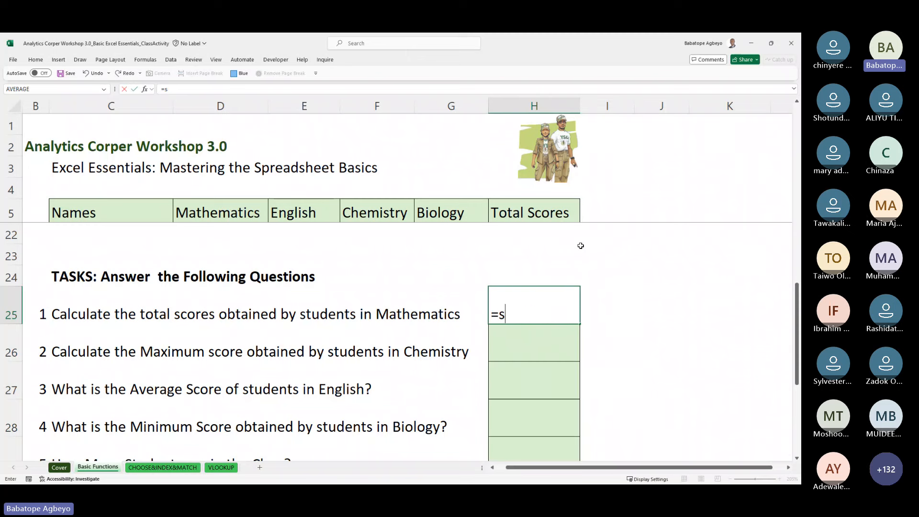
pyautogui.write('um')
pyautogui.press('Tab')
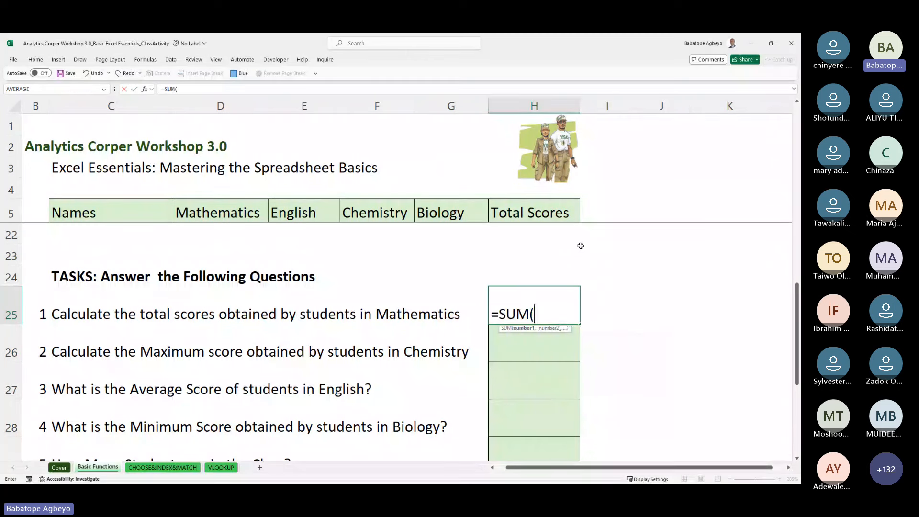
pyautogui.press('Up')
pyautogui.press('Up')
pyautogui.press('Up')
pyautogui.press('Up')
pyautogui.press('Up')
pyautogui.press('Up')
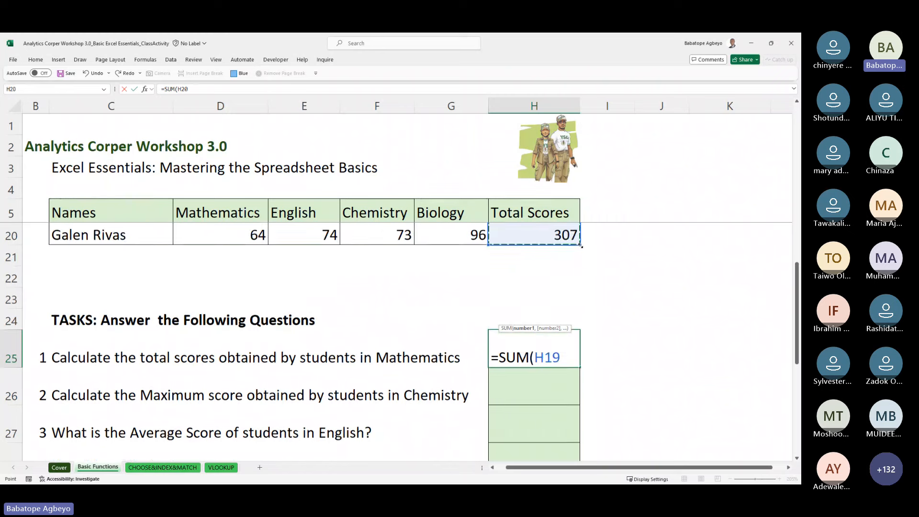
pyautogui.press('Left')
pyautogui.press('Left')
pyautogui.press('Left')
pyautogui.press('Left')
pyautogui.press('Up')
pyautogui.press('Up')
pyautogui.press('Up')
pyautogui.press('Up')
pyautogui.press('Up')
pyautogui.press('Up')
pyautogui.press('Up')
pyautogui.press('Up')
pyautogui.press('Up')
pyautogui.press('Up')
pyautogui.press('Up')
pyautogui.press('Up')
pyautogui.press('Up')
pyautogui.press('Up')
pyautogui.press('Up')
pyautogui.press('Up')
pyautogui.press('Up')
pyautogui.press('Up')
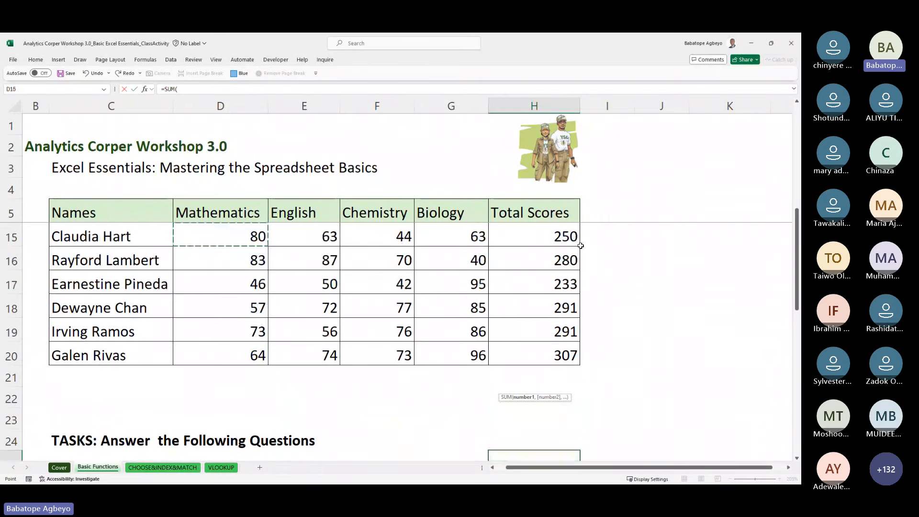
pyautogui.press('Down')
pyautogui.press('Down')
pyautogui.press('Down')
pyautogui.press('Down')
pyautogui.press('Down')
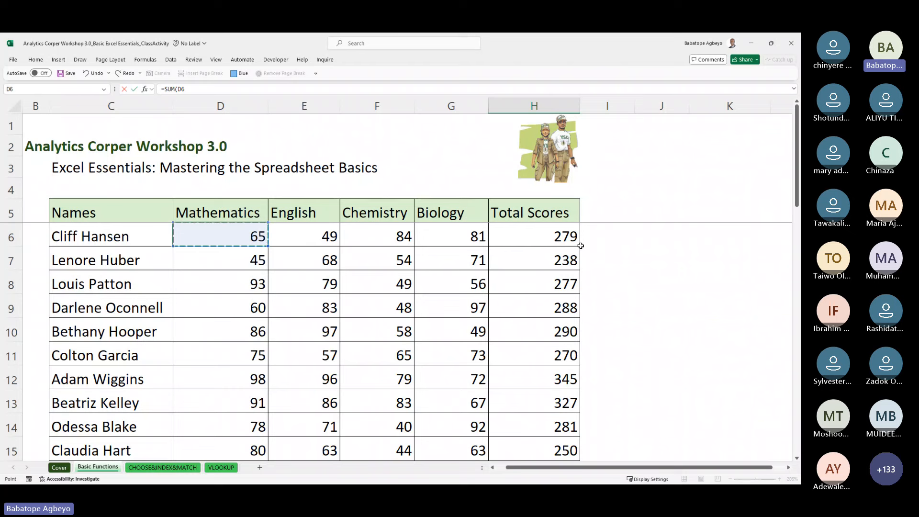
pyautogui.hotkey('shift', 'Down')
pyautogui.hotkey('shift', 'Down')
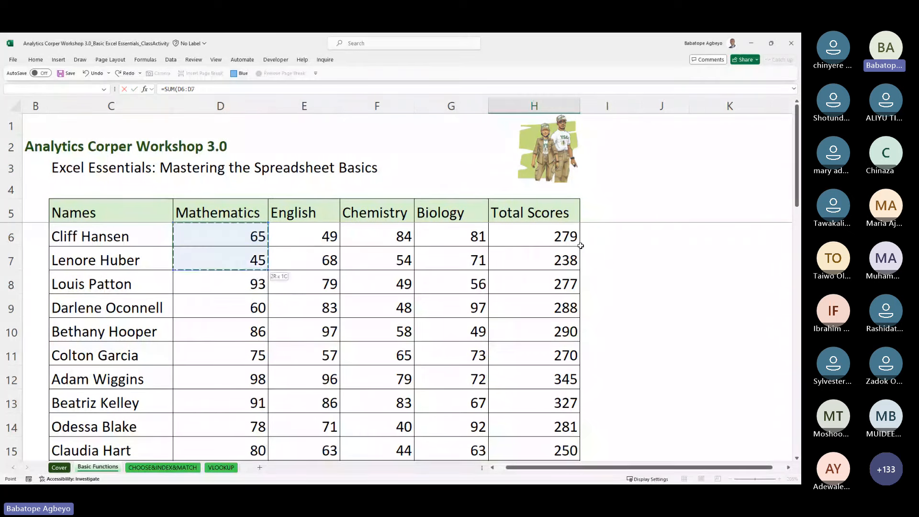
pyautogui.hotkey('shift', 'Down')
pyautogui.hotkey('shift', 'Down')
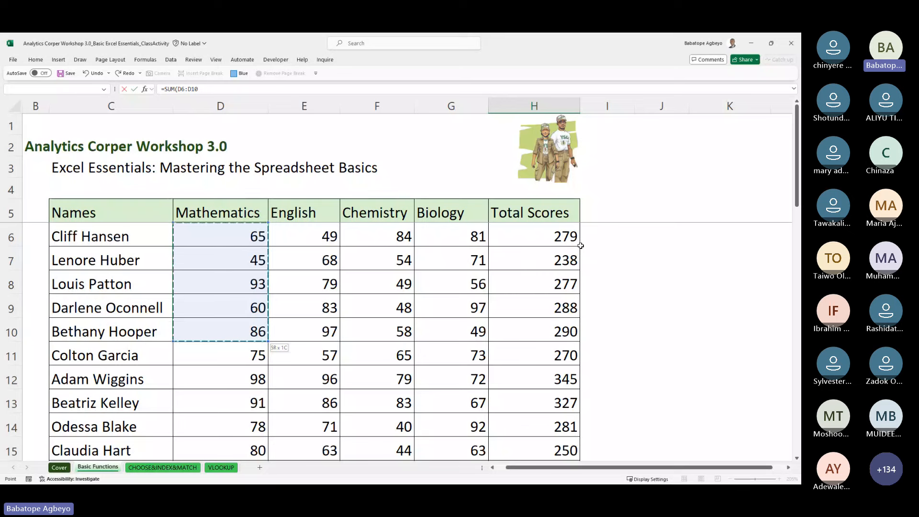
pyautogui.hotkey('shift', 'Down')
pyautogui.hotkey('shift', 'Down')
pyautogui.hotkey('shift', 'Down')
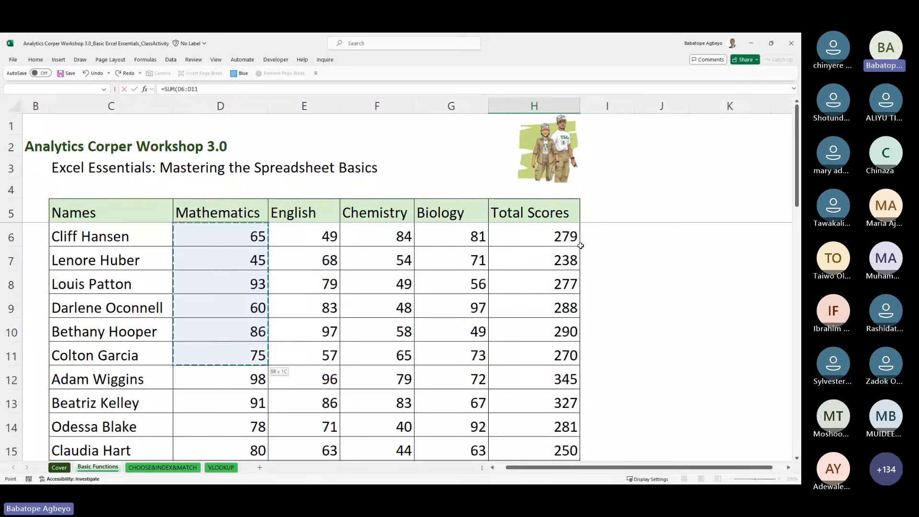
pyautogui.hotkey('shift', 'Down')
pyautogui.hotkey('shift', 'Down')
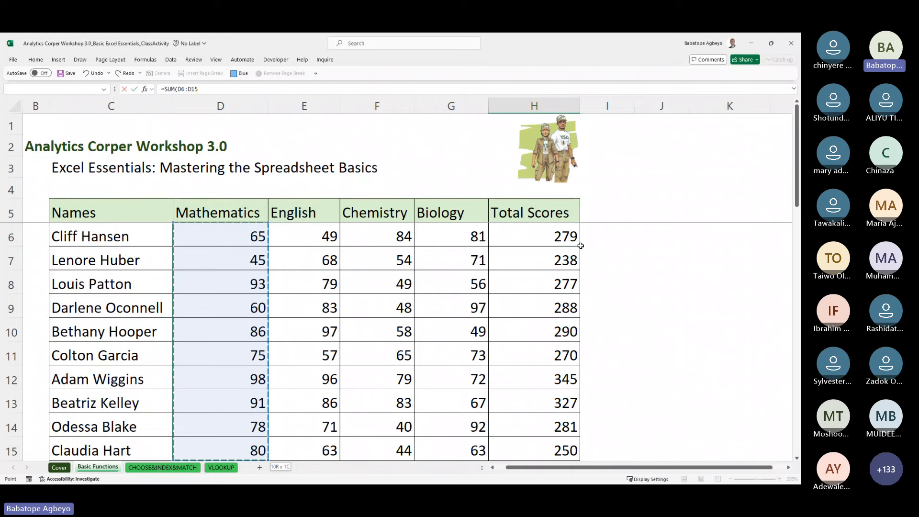
pyautogui.hotkey('shift', 'Down')
pyautogui.hotkey('shift', 'Down')
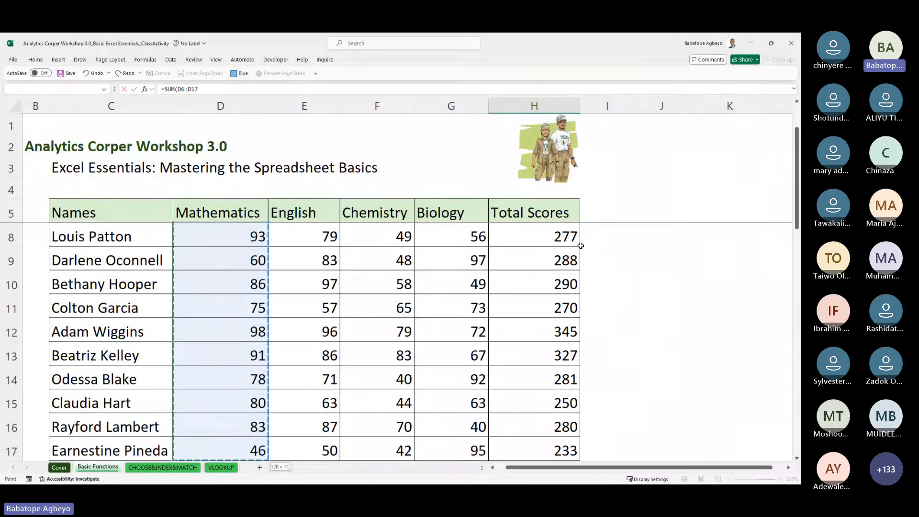
pyautogui.hotkey('shift', 'Down')
pyautogui.hotkey('shift', 'Down')
pyautogui.hotkey('shift', 'Down')
pyautogui.hotkey('shift', 'Down')
pyautogui.hotkey('shift', 'Down')
pyautogui.hotkey('shift', 'Down')
pyautogui.hotkey('shift', 'Down')
pyautogui.hotkey('shift', 'Down')
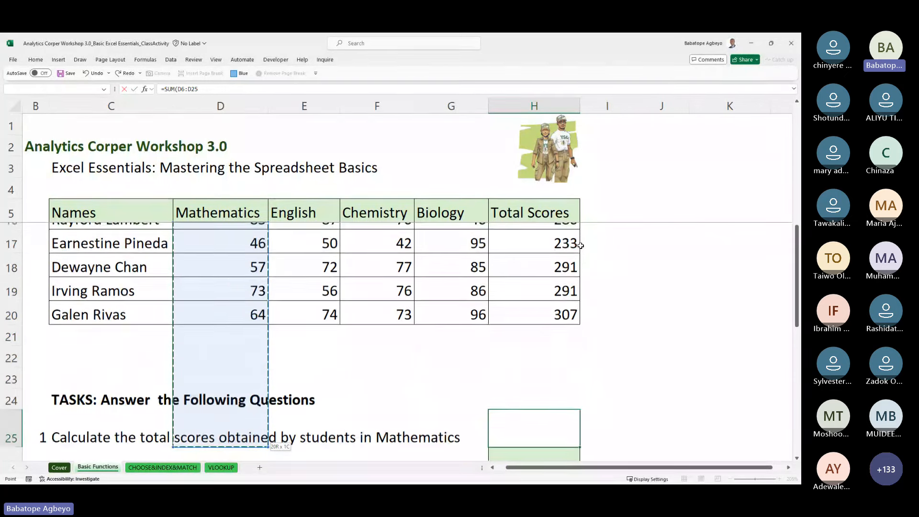
pyautogui.hotkey('shift', 'Up')
pyautogui.hotkey('shift', 'Up')
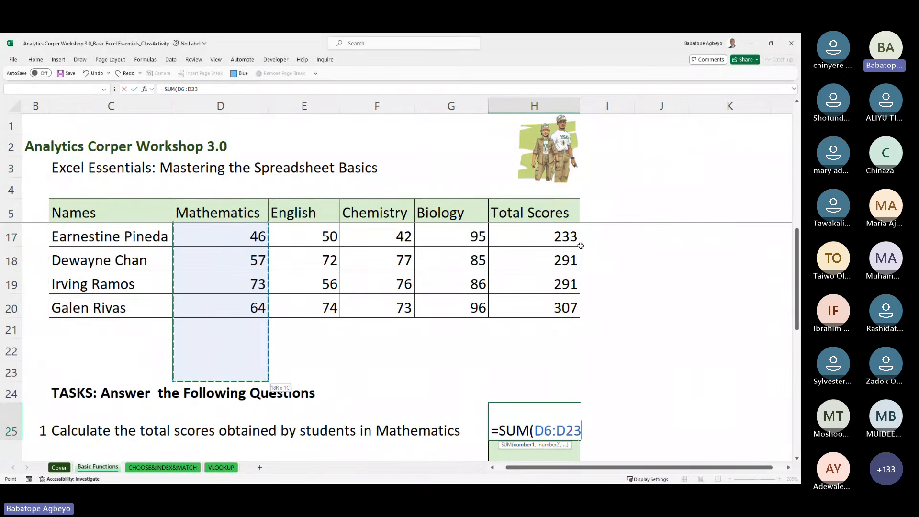
pyautogui.hotkey('ctrl', 'Return')
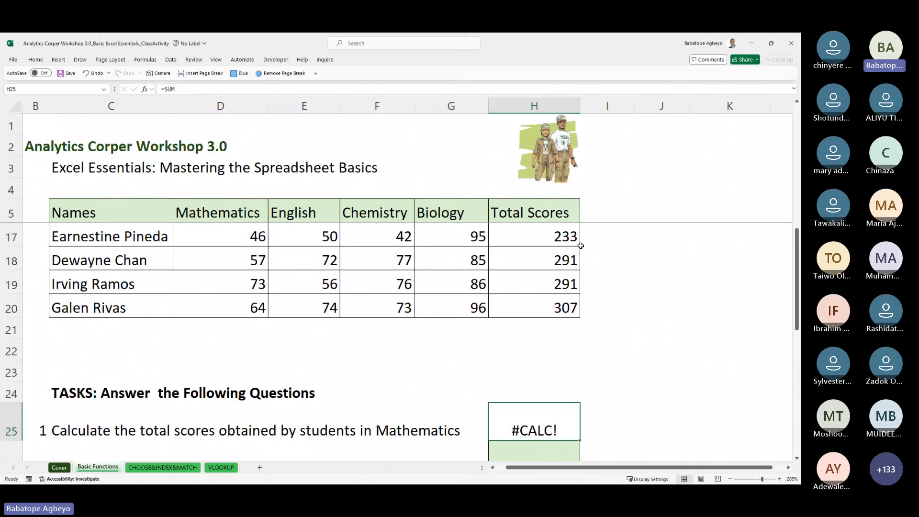
# Step: Re-enter the task 1 answer as =SUM(D6:D20), giving 1094
pyautogui.write('=sum')
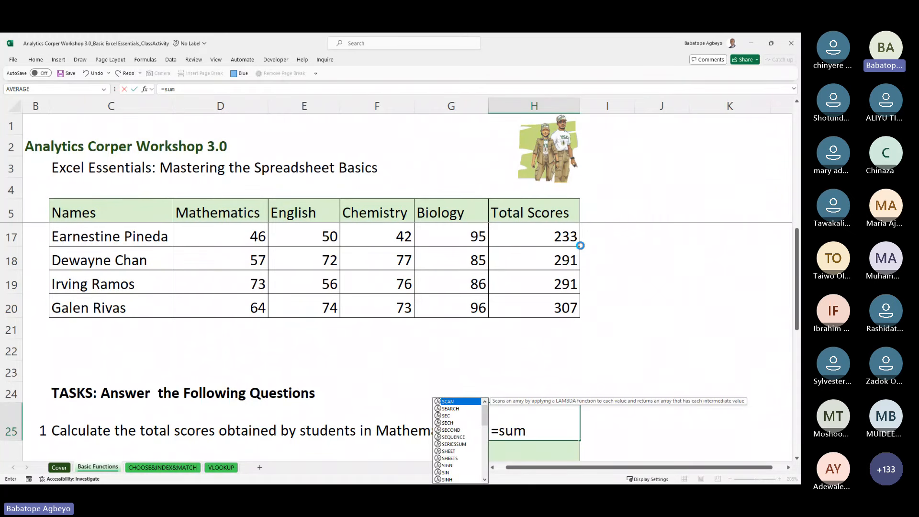
pyautogui.press('Escape')
pyautogui.write('=sum')
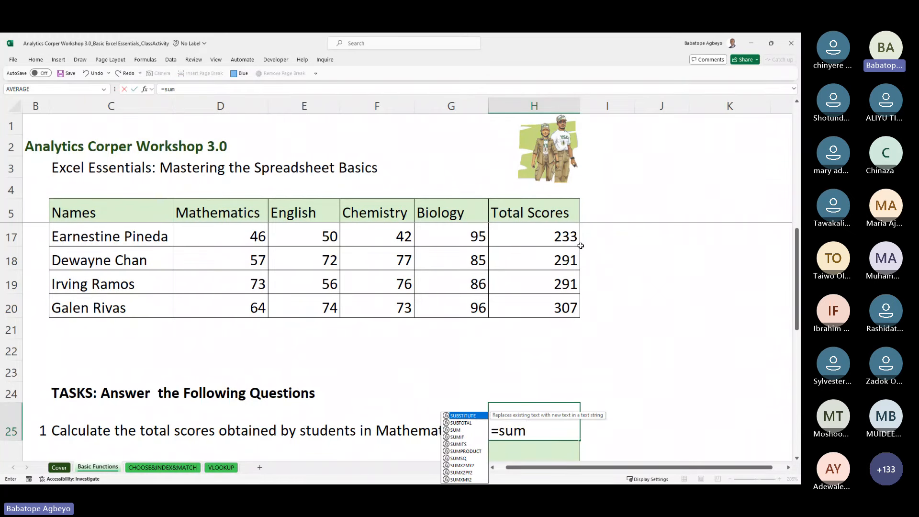
pyautogui.press('Down')
pyautogui.press('Down')
pyautogui.press('Tab')
pyautogui.press('Up')
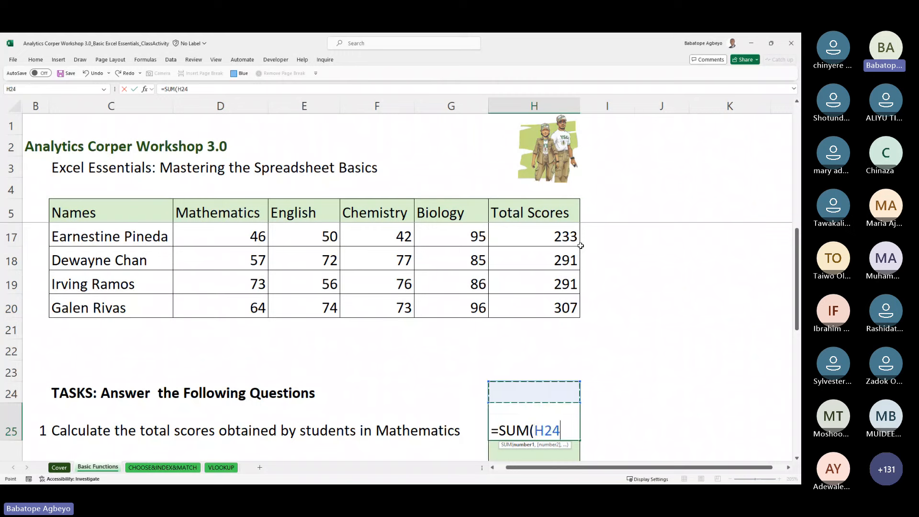
pyautogui.press('Up')
pyautogui.press('Up')
pyautogui.press('Up')
pyautogui.press('Up')
pyautogui.press('Up')
pyautogui.press('Up')
pyautogui.press('Up')
pyautogui.press('Up')
pyautogui.press('Up')
pyautogui.press('Up')
pyautogui.press('Up')
pyautogui.press('Up')
pyautogui.press('Up')
pyautogui.press('Up')
pyautogui.press('Up')
pyautogui.press('Up')
pyautogui.press('Up')
pyautogui.press('Up')
pyautogui.press('Up')
pyautogui.press('Up')
pyautogui.press('Left')
pyautogui.press('Left')
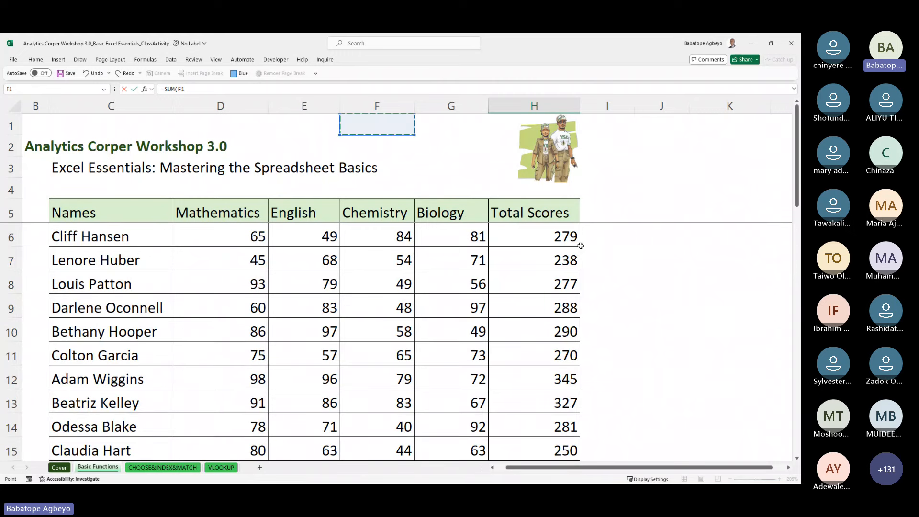
pyautogui.press('Left')
pyautogui.press('Left')
pyautogui.press('Down')
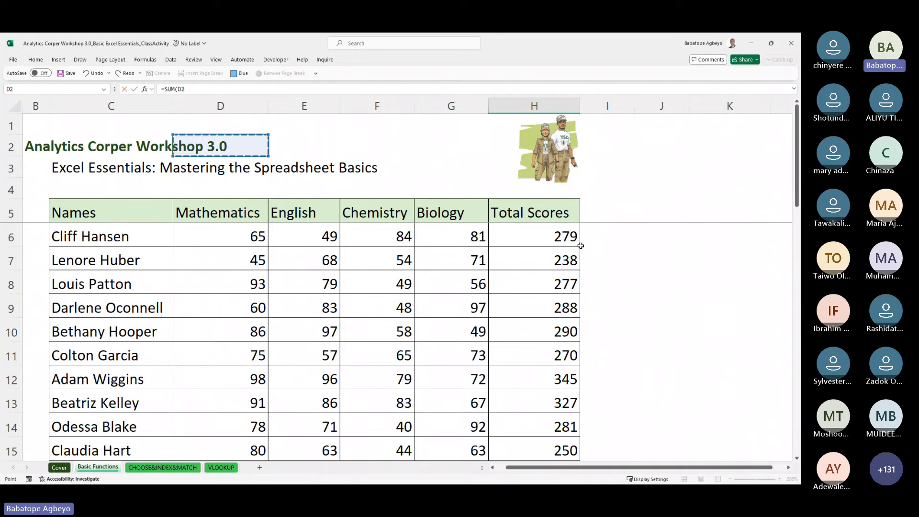
pyautogui.press('Down')
pyautogui.press('Down')
pyautogui.press('Down')
pyautogui.press('Down')
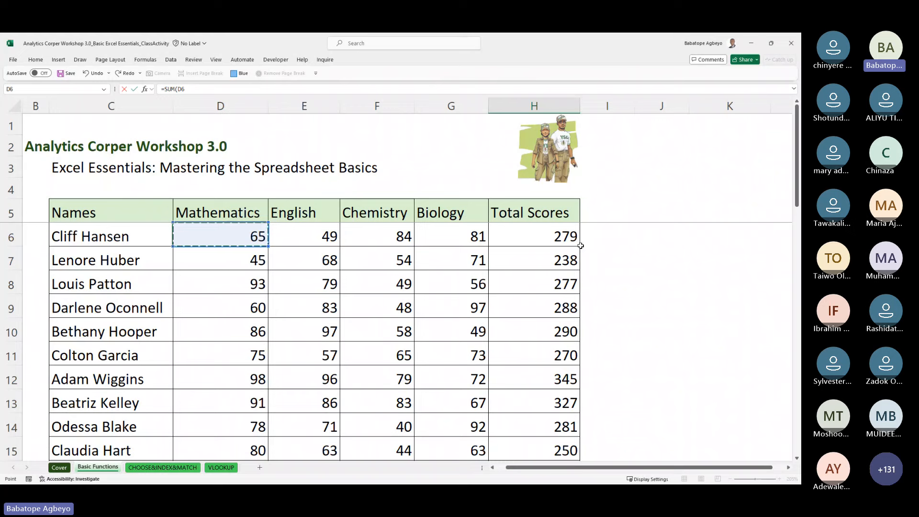
pyautogui.hotkey('shift', 'Down')
pyautogui.hotkey('shift', 'Down')
pyautogui.hotkey('shift', 'Down')
pyautogui.hotkey('shift', 'Down')
pyautogui.hotkey('shift', 'Down')
pyautogui.hotkey('shift', 'Down')
pyautogui.hotkey('shift', 'Down')
pyautogui.hotkey('shift', 'Down')
pyautogui.hotkey('shift', 'Down')
pyautogui.hotkey('shift', 'Down')
pyautogui.hotkey('shift', 'Down')
pyautogui.hotkey('shift', 'Down')
pyautogui.hotkey('shift', 'Down')
pyautogui.hotkey('shift', 'Down')
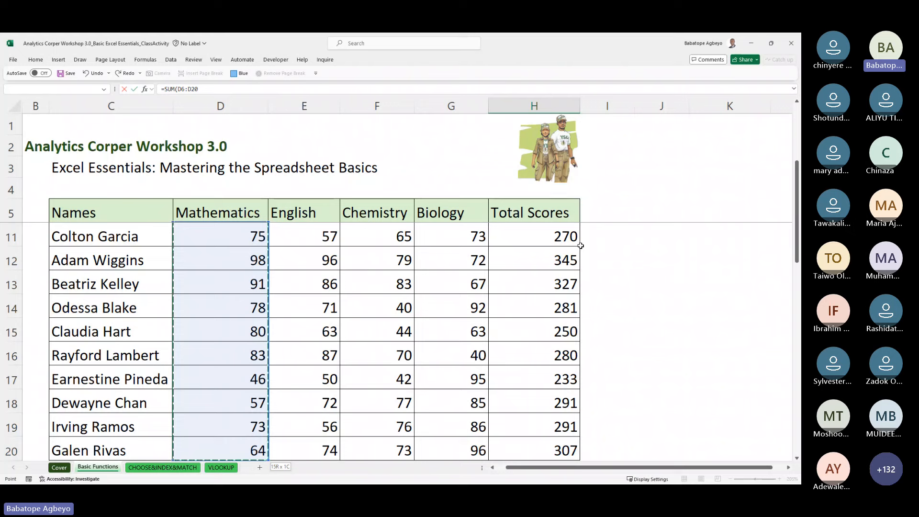
pyautogui.press('Return')
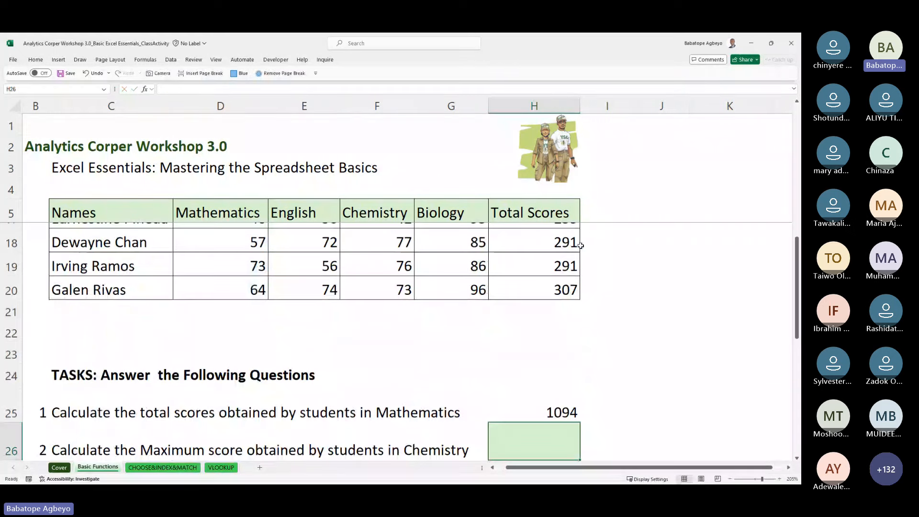
pyautogui.press('Down')
pyautogui.press('Down')
pyautogui.press('Down')
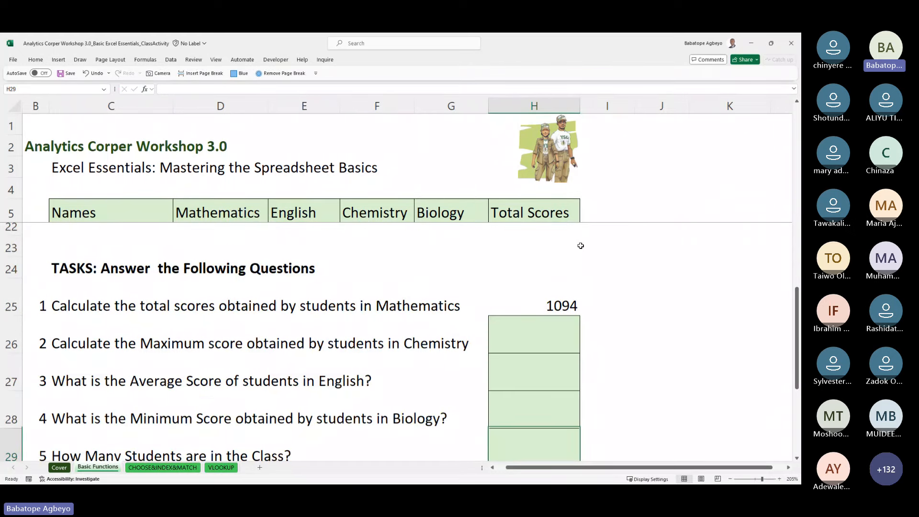
pyautogui.press('Up')
pyautogui.press('Up')
pyautogui.press('Up')
pyautogui.press('Up')
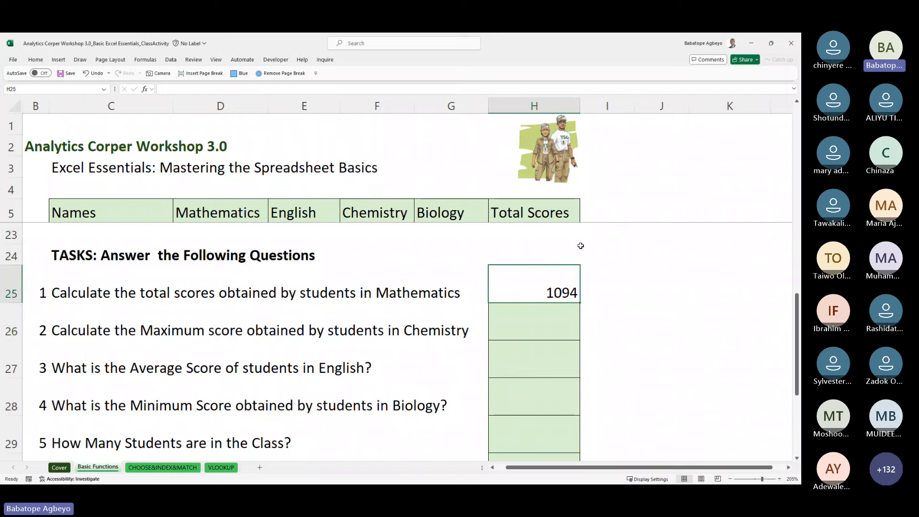
pyautogui.press('Right')
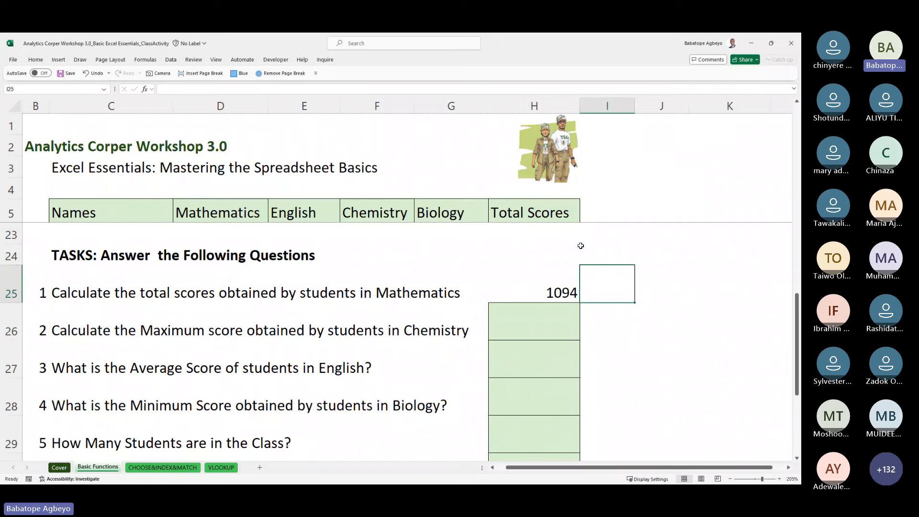
pyautogui.press('Right')
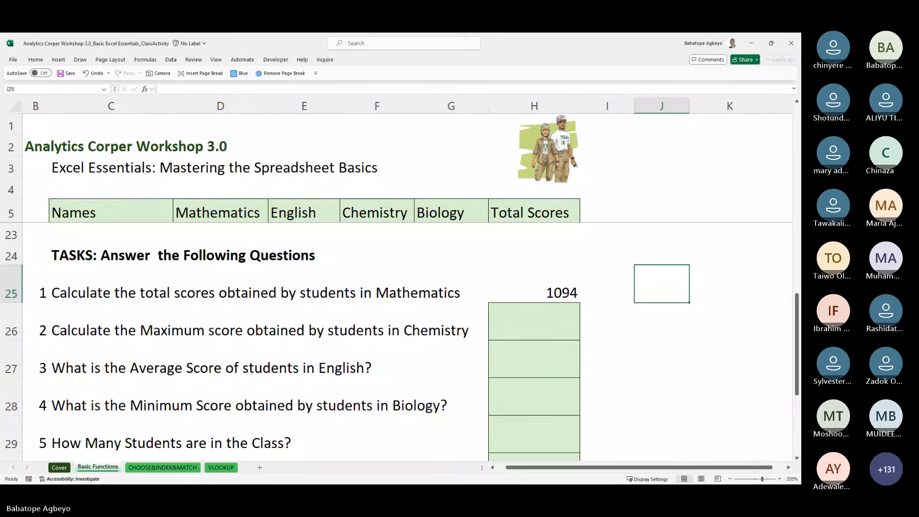
pyautogui.hotkey('alt', 'Tab')
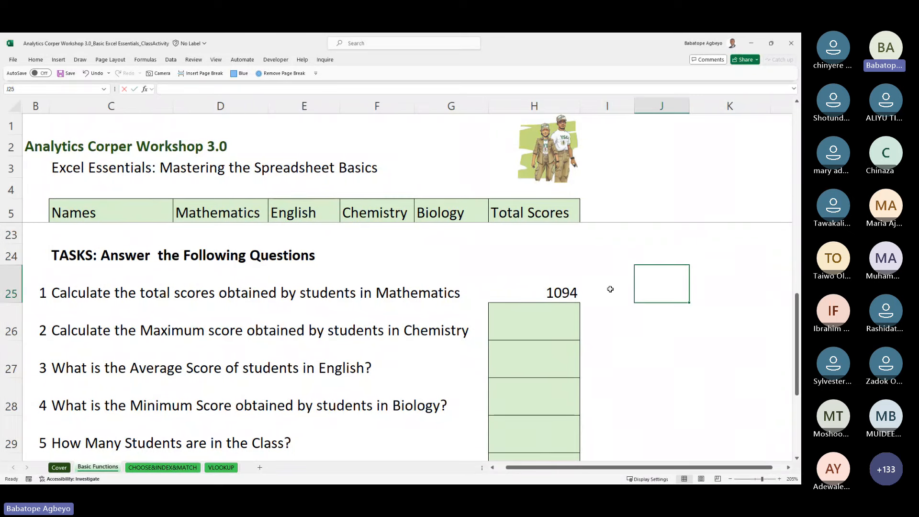
# Step: Enter =SUM(E6:E20) in J25 for the English total of 1088
pyautogui.write('=sum')
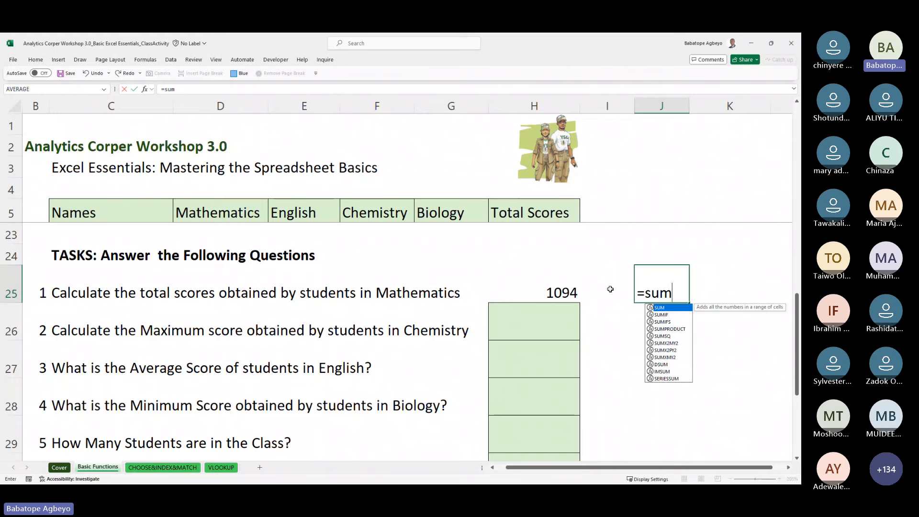
pyautogui.press('Tab')
pyautogui.press('Up')
pyautogui.press('Left')
pyautogui.press('Left')
pyautogui.press('Left')
pyautogui.press('Left')
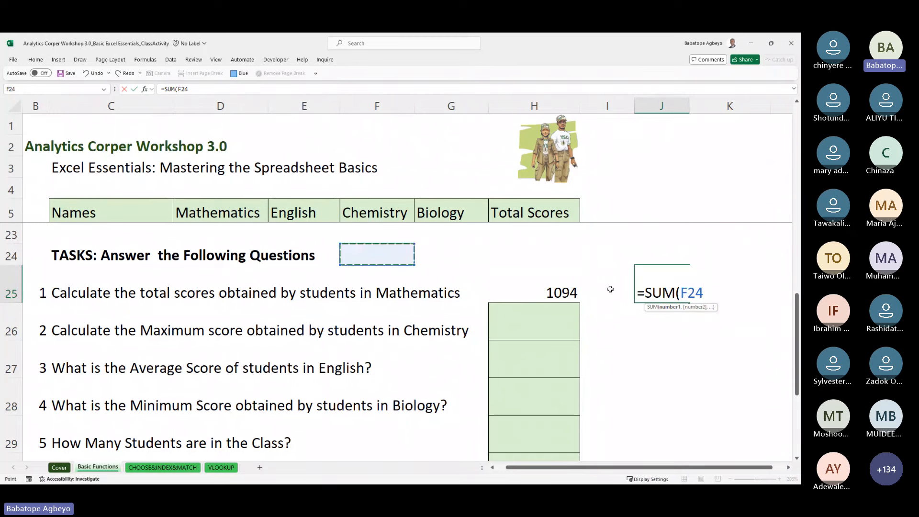
pyautogui.press('Left')
pyautogui.press('Up')
pyautogui.press('Up')
pyautogui.press('Up')
pyautogui.press('Up')
pyautogui.press('Up')
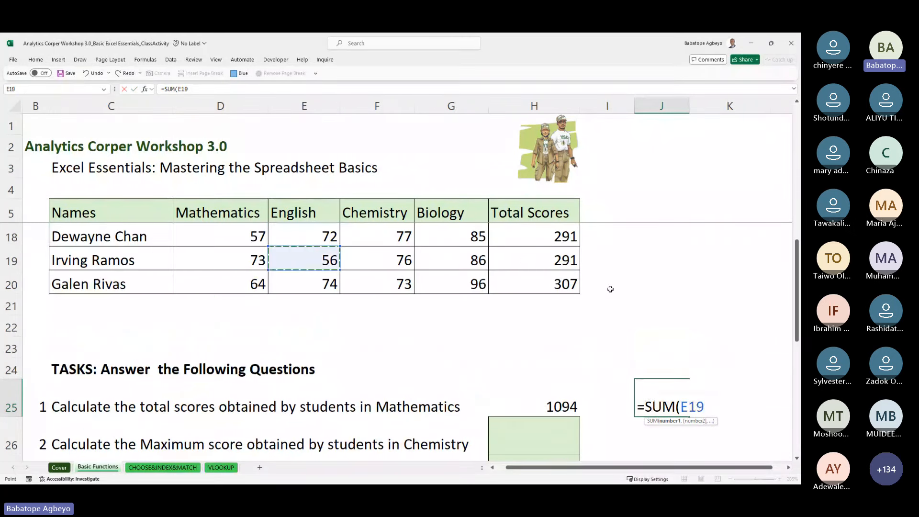
pyautogui.press('Down')
pyautogui.hotkey('ctrl', 'shift', 'Up')
pyautogui.press('Return')
pyautogui.press('Return')
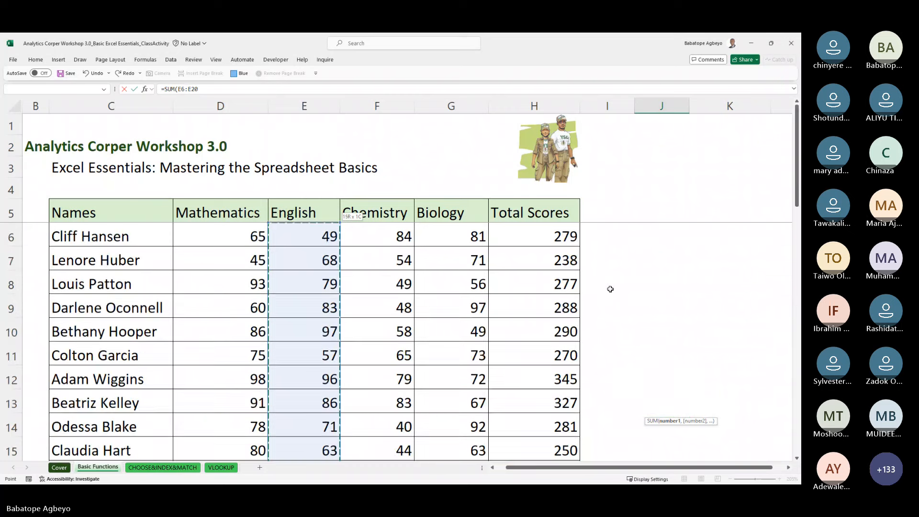
pyautogui.press('Up')
pyautogui.press('Up')
pyautogui.press('Up')
pyautogui.press('Down')
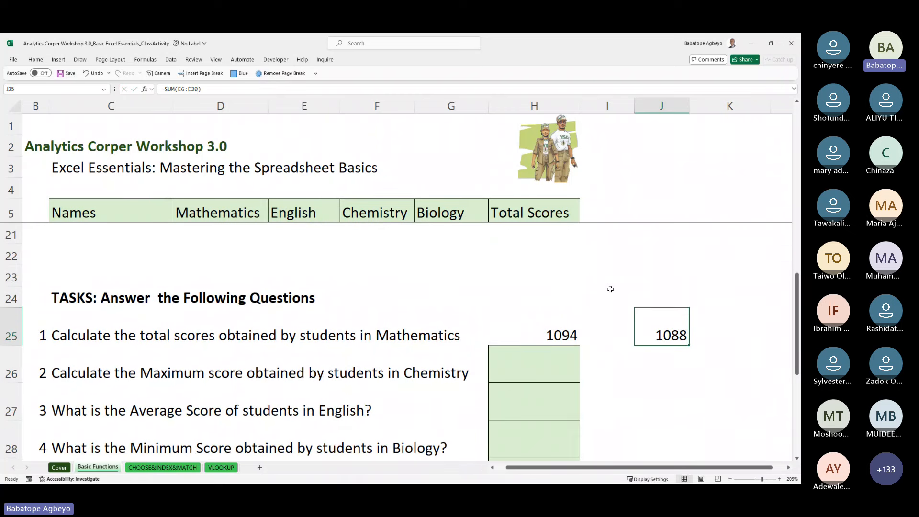
pyautogui.press('Left')
pyautogui.press('Left')
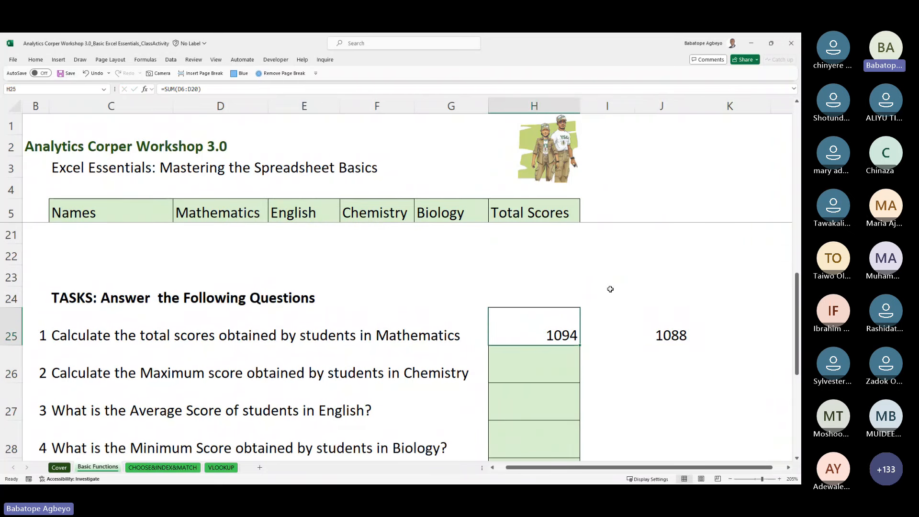
pyautogui.press('Down')
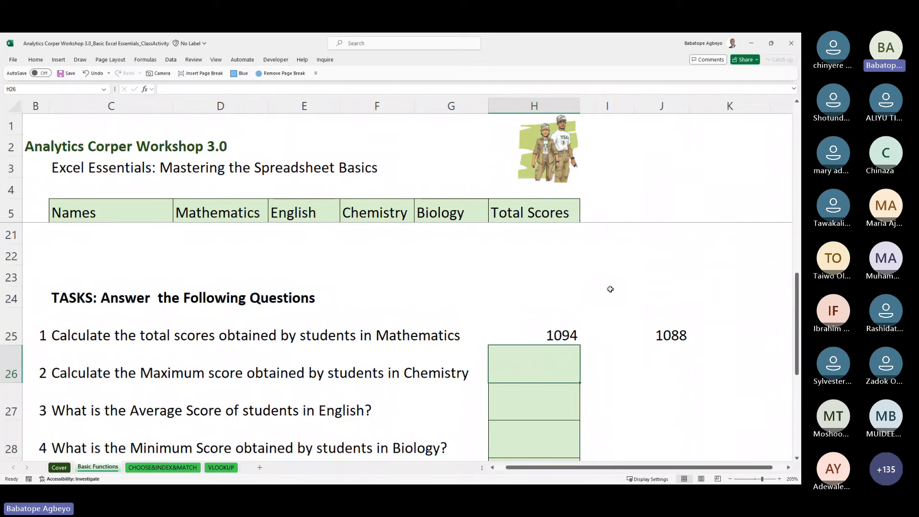
pyautogui.press('Up')
pyautogui.press('Up')
pyautogui.press('Up')
pyautogui.press('Up')
pyautogui.press('Up')
pyautogui.press('Up')
pyautogui.press('Up')
pyautogui.press('Up')
pyautogui.press('Up')
pyautogui.press('Up')
pyautogui.press('Up')
pyautogui.press('Up')
pyautogui.press('Up')
pyautogui.press('Up')
pyautogui.press('Up')
pyautogui.press('Up')
pyautogui.press('Up')
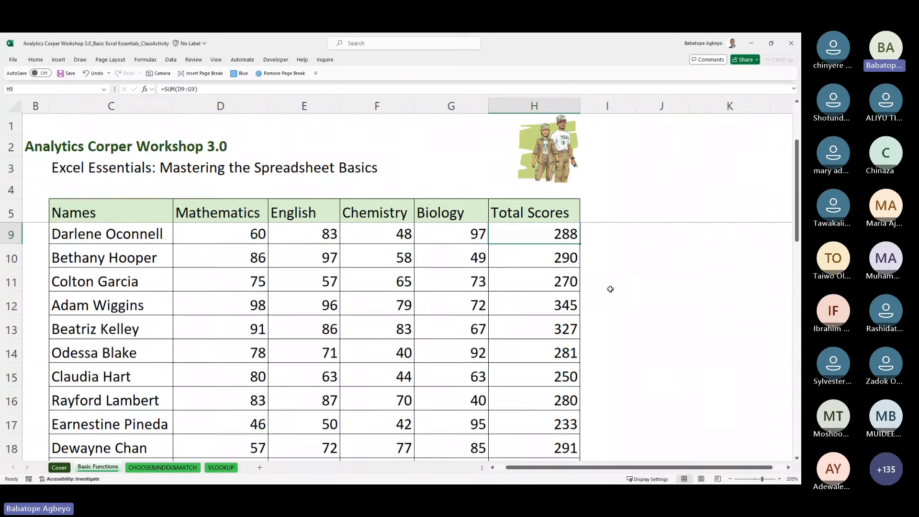
pyautogui.press('Up')
pyautogui.press('Up')
pyautogui.press('Up')
pyautogui.press('Up')
pyautogui.press('Up')
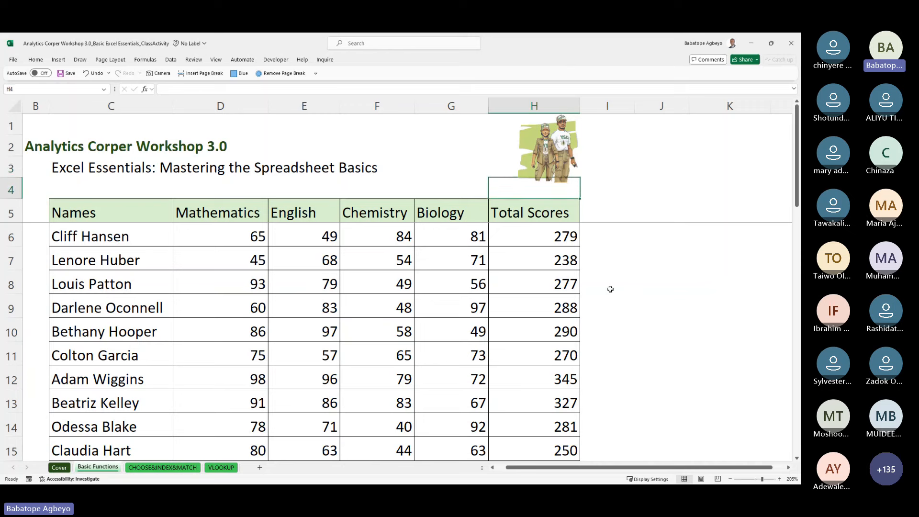
pyautogui.press('Left')
pyautogui.press('Down')
pyautogui.press('Left')
pyautogui.press('Down')
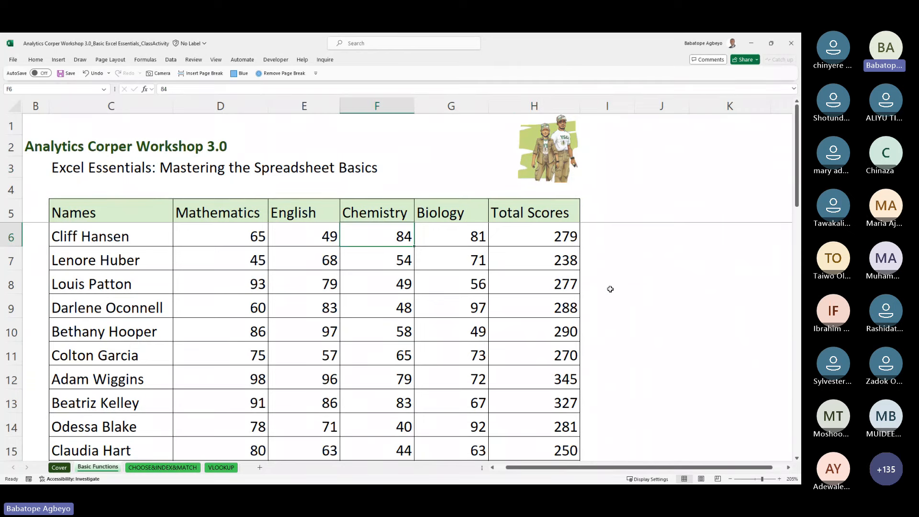
pyautogui.press('Down')
pyautogui.press('Down')
pyautogui.press('Down')
pyautogui.press('Down')
pyautogui.press('Down')
pyautogui.press('Down')
pyautogui.press('Down')
pyautogui.press('Down')
pyautogui.press('Down')
pyautogui.press('Down')
pyautogui.press('Down')
pyautogui.press('Down')
pyautogui.press('Down')
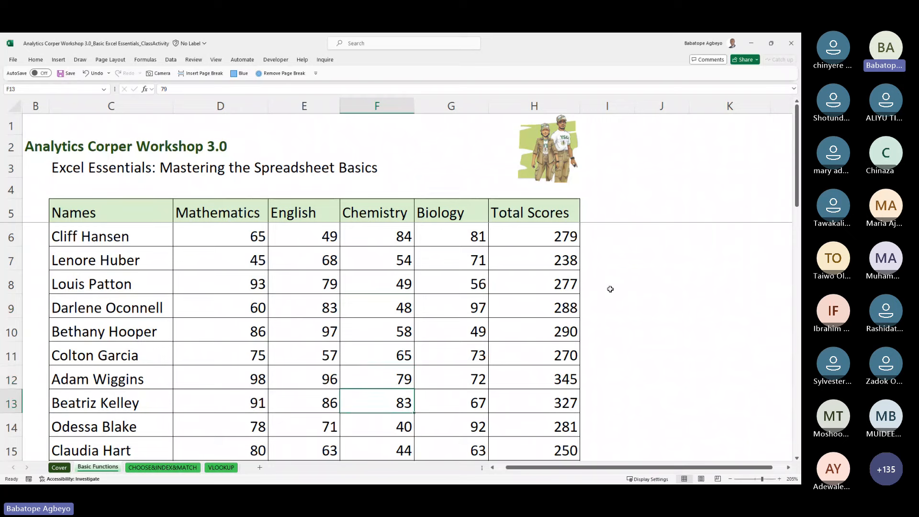
pyautogui.press('Down')
pyautogui.press('Down')
pyautogui.press('Down')
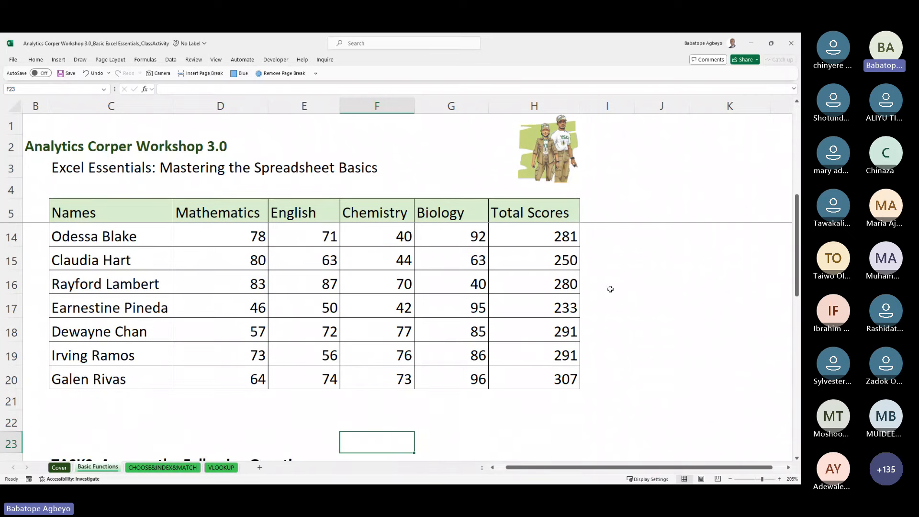
pyautogui.press('Up')
pyautogui.press('Up')
pyautogui.press('Up')
pyautogui.press('Up')
pyautogui.press('Up')
pyautogui.press('Up')
pyautogui.press('Up')
pyautogui.press('Up')
pyautogui.press('Up')
pyautogui.press('Up')
pyautogui.press('Up')
pyautogui.press('Up')
pyautogui.press('Up')
pyautogui.press('Up')
pyautogui.press('Up')
pyautogui.press('Up')
pyautogui.press('Up')
pyautogui.press('Up')
pyautogui.press('Up')
pyautogui.press('Up')
pyautogui.press('Up')
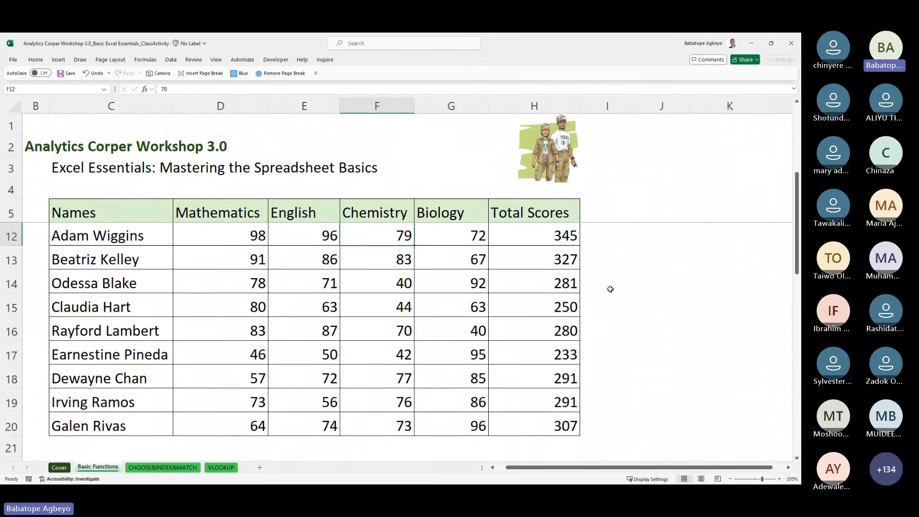
pyautogui.press('Down')
pyautogui.press('Down')
pyautogui.press('Down')
pyautogui.press('Down')
pyautogui.press('Down')
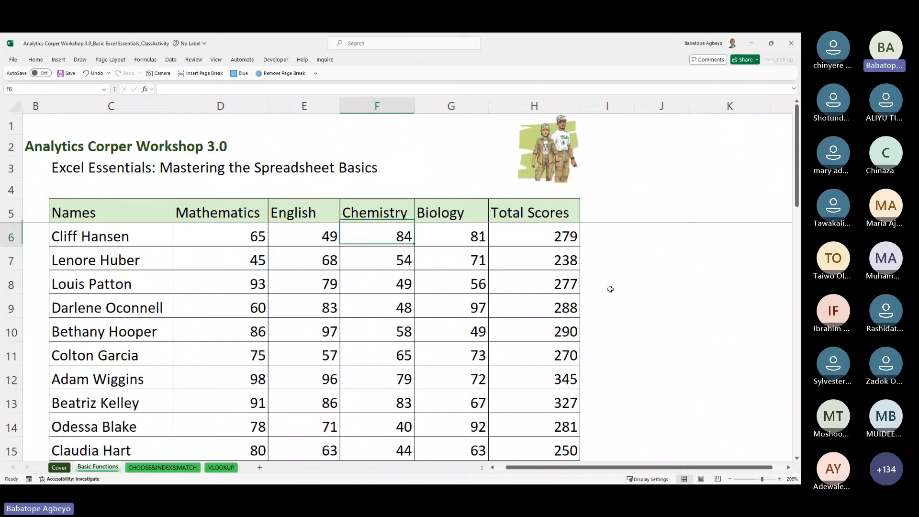
pyautogui.press('Right')
pyautogui.press('Left')
pyautogui.press('Right')
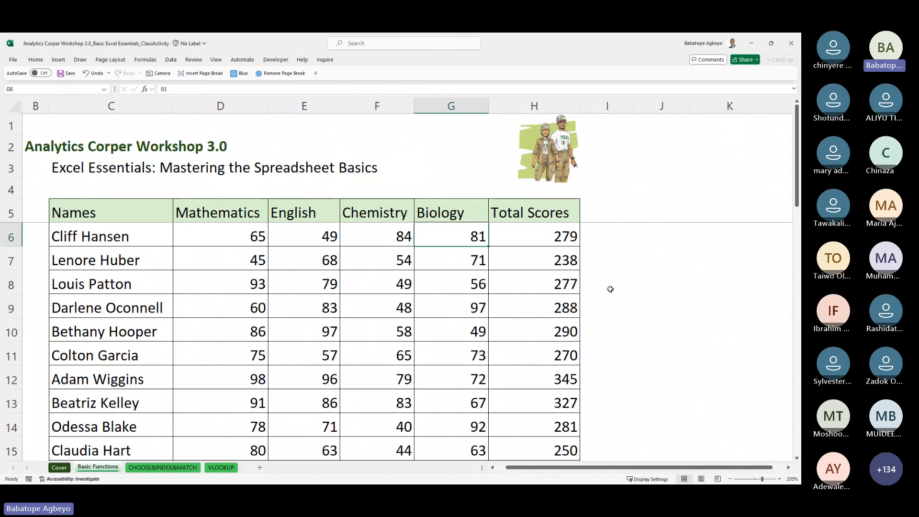
pyautogui.press('Down')
pyautogui.press('Down')
pyautogui.press('Down')
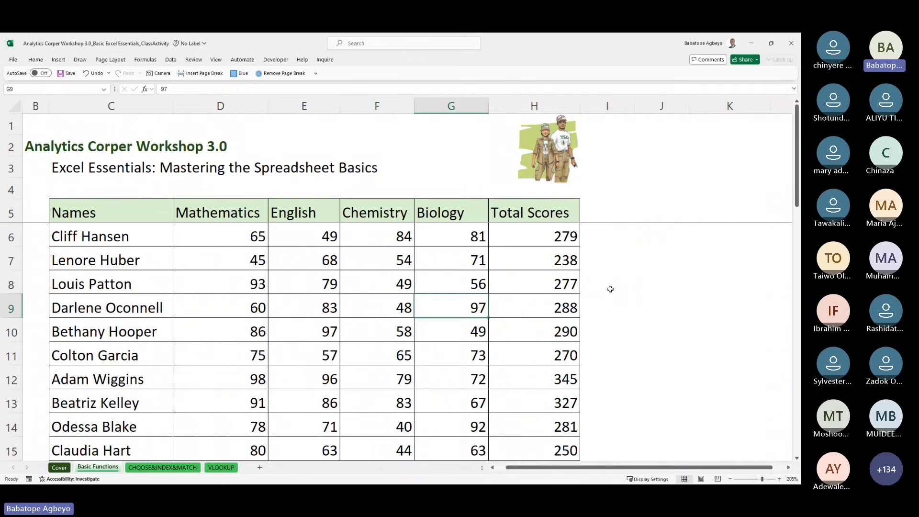
pyautogui.press('Down')
pyautogui.press('Down')
pyautogui.press('Down')
pyautogui.press('Down')
pyautogui.press('Down')
pyautogui.press('Down')
pyautogui.press('Down')
pyautogui.press('Down')
pyautogui.press('Down')
pyautogui.press('Down')
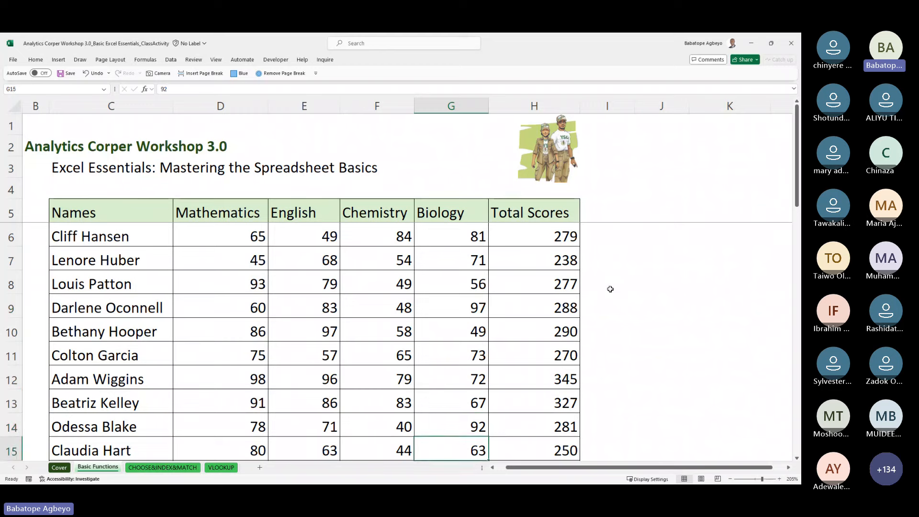
pyautogui.press('Down')
pyautogui.press('Down')
pyautogui.press('Down')
pyautogui.press('Down')
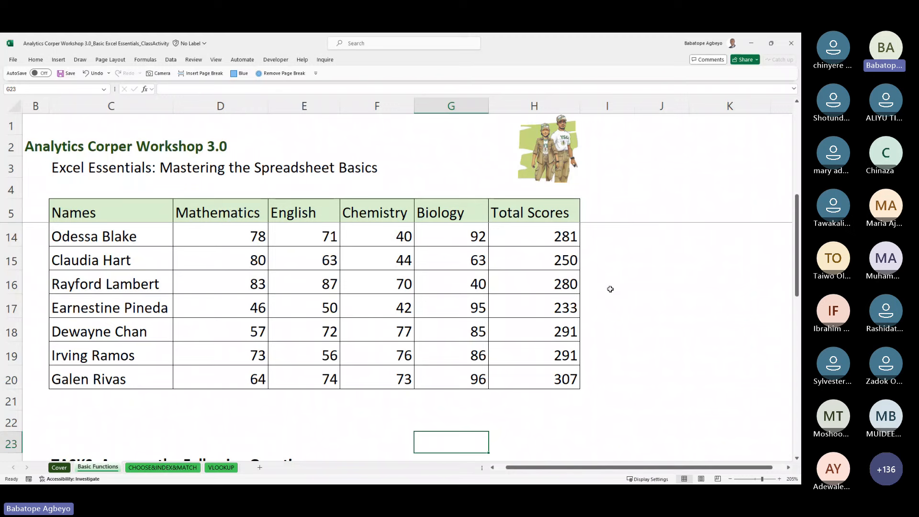
pyautogui.press('Down')
pyautogui.press('Down')
pyautogui.press('Down')
pyautogui.press('Down')
pyautogui.press('Down')
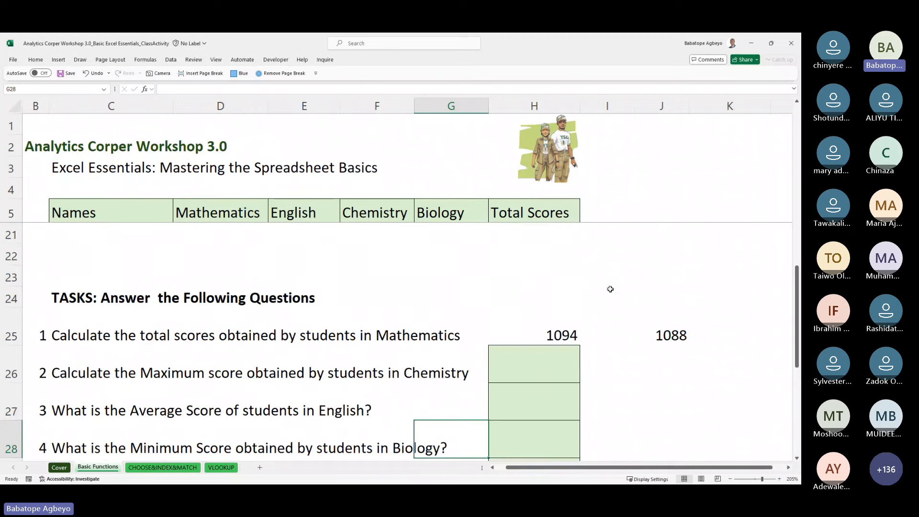
pyautogui.press('Down')
pyautogui.press('Down')
pyautogui.press('Down')
pyautogui.press('Up')
pyautogui.press('Up')
pyautogui.press('Up')
pyautogui.press('Up')
pyautogui.press('Up')
pyautogui.press('Up')
pyautogui.press('Up')
pyautogui.press('Up')
pyautogui.press('Up')
pyautogui.press('Down')
pyautogui.press('Down')
pyautogui.press('Down')
pyautogui.press('Down')
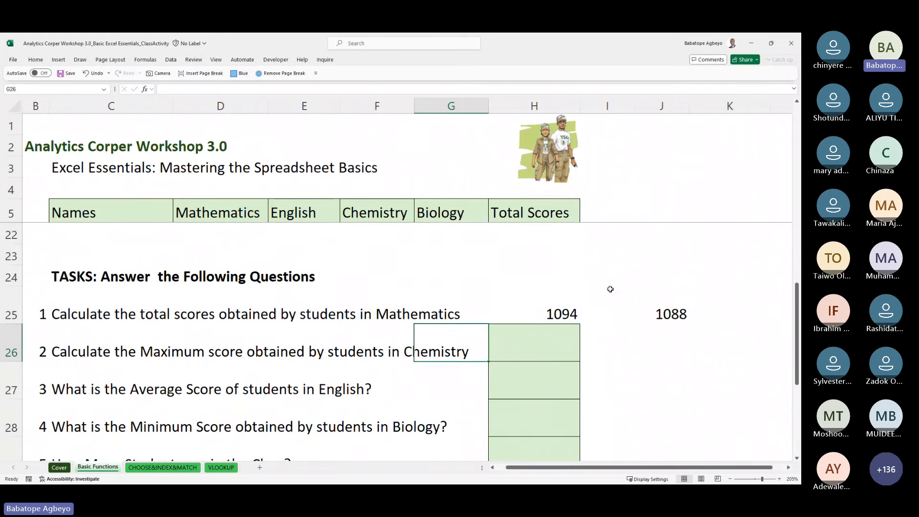
pyautogui.press('Right')
# Step: Enter =MAX(F6:F20) in H26 for the highest Chemistry score, 84
pyautogui.write('=max')
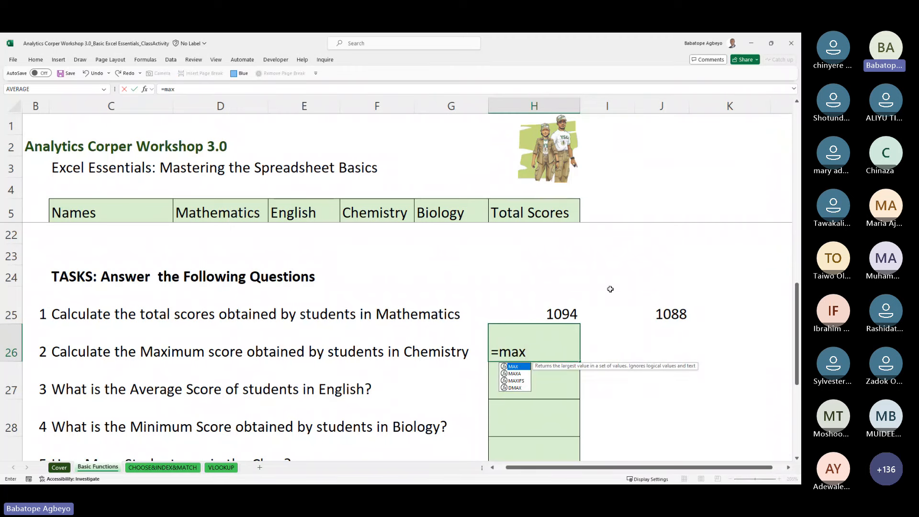
pyautogui.press('Tab')
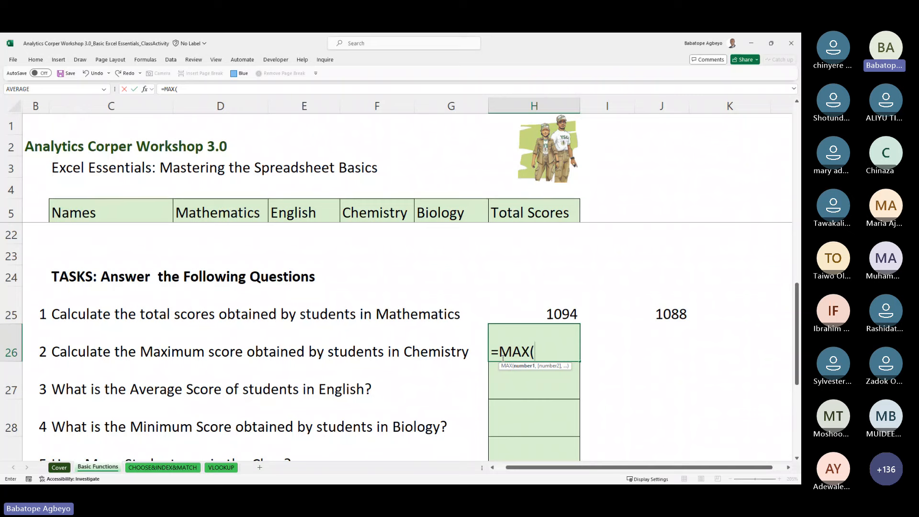
pyautogui.click(378, 232)
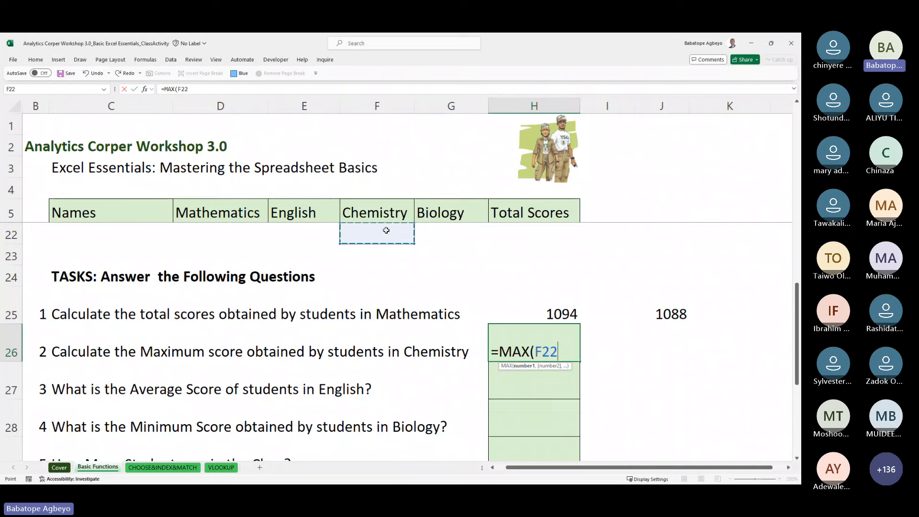
pyautogui.press('Up')
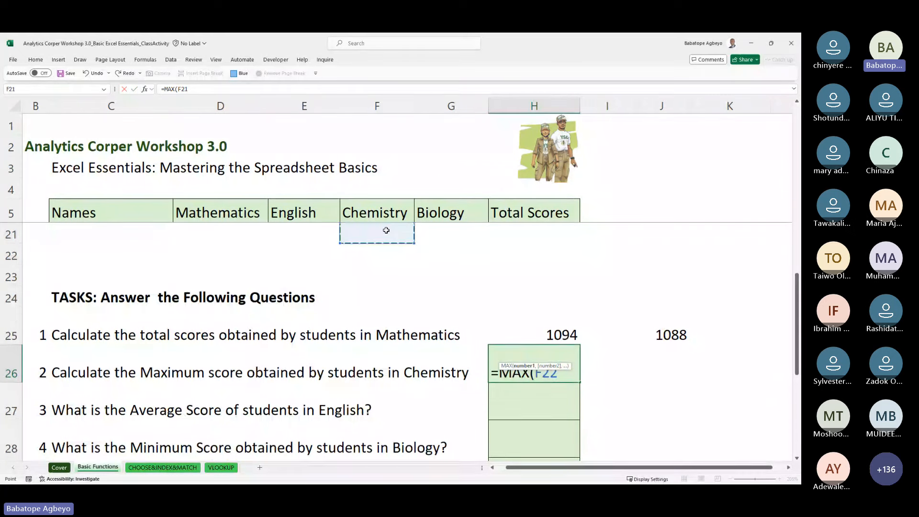
pyautogui.press('Up')
pyautogui.press('Up')
pyautogui.press('Up')
pyautogui.press('Up')
pyautogui.press('Up')
pyautogui.press('Up')
pyautogui.press('Up')
pyautogui.press('Up')
pyautogui.press('Up')
pyautogui.press('Up')
pyautogui.press('Up')
pyautogui.press('Up')
pyautogui.press('Up')
pyautogui.press('Up')
pyautogui.press('Up')
pyautogui.press('Up')
pyautogui.press('Up')
pyautogui.press('Up')
pyautogui.press('Up')
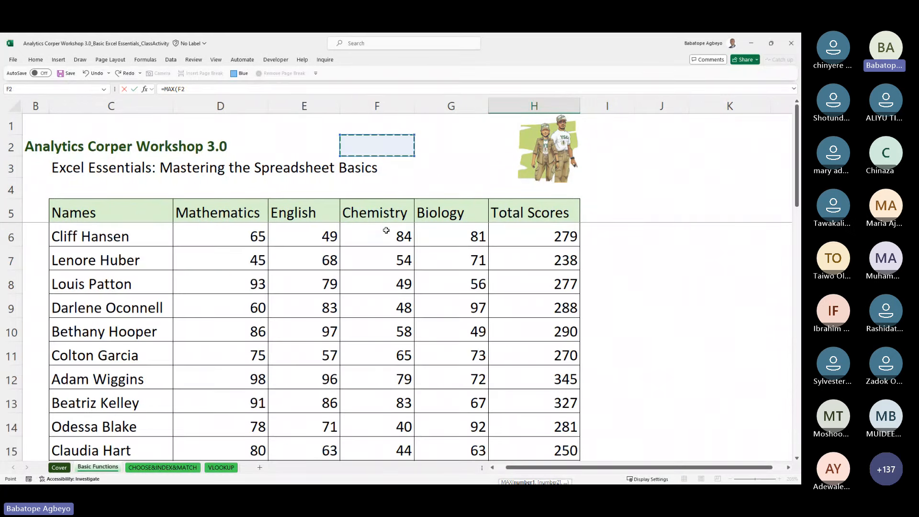
pyautogui.press('Down')
pyautogui.press('Down')
pyautogui.press('Down')
pyautogui.press('Down')
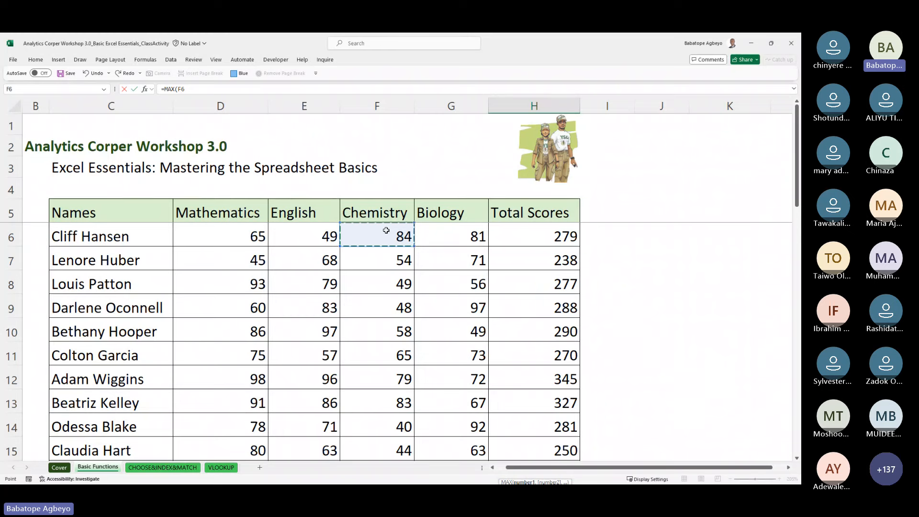
pyautogui.hotkey('ctrl', 'shift', 'Down')
pyautogui.hotkey('ctrl', 'Return')
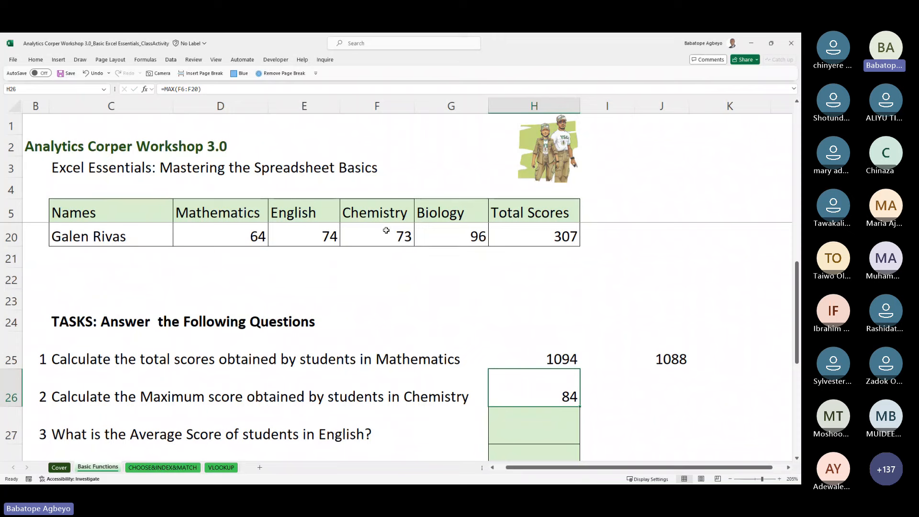
# Step: Delete the English total 1088 from J25
pyautogui.press('Right')
pyautogui.press('Right')
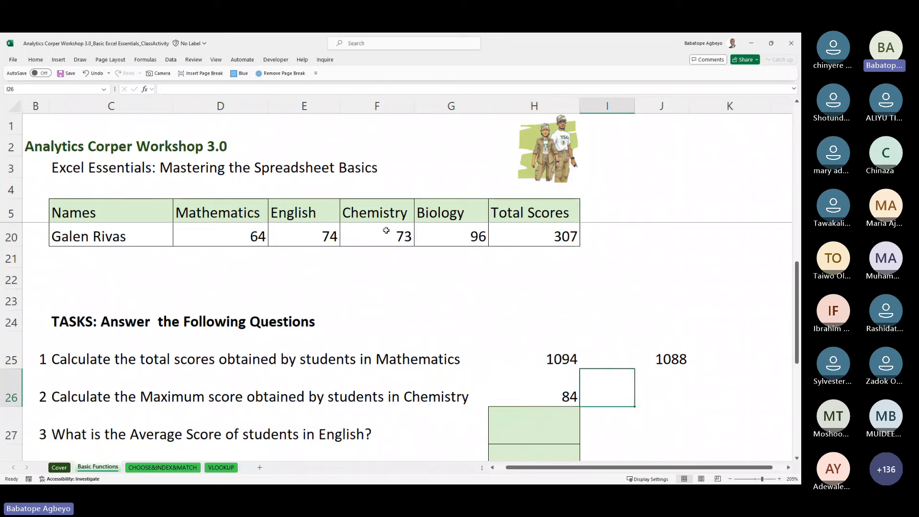
pyautogui.press('Up')
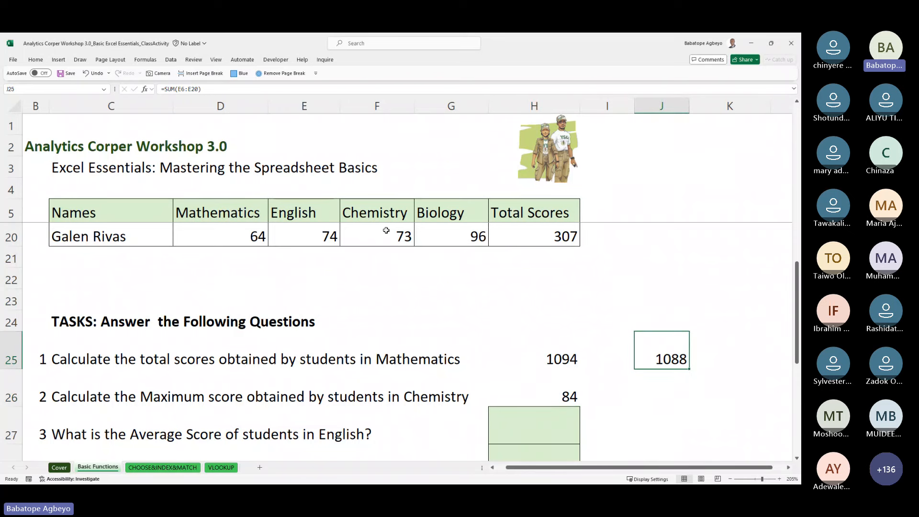
pyautogui.press('Delete')
pyautogui.press('Down')
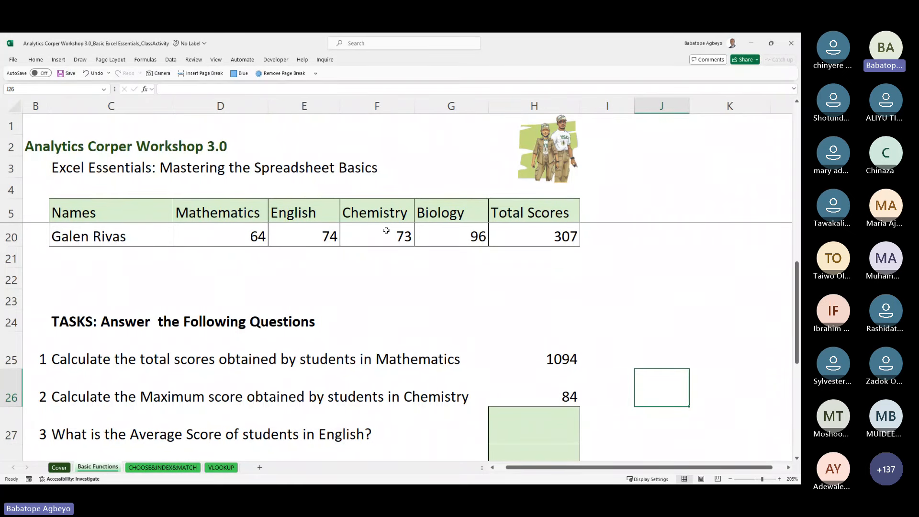
# Step: Re-enter =MAX(F6:F20) in H26, showing the Chemistry maximum 84
pyautogui.press('Left')
pyautogui.press('Left')
pyautogui.press('BackSpace')
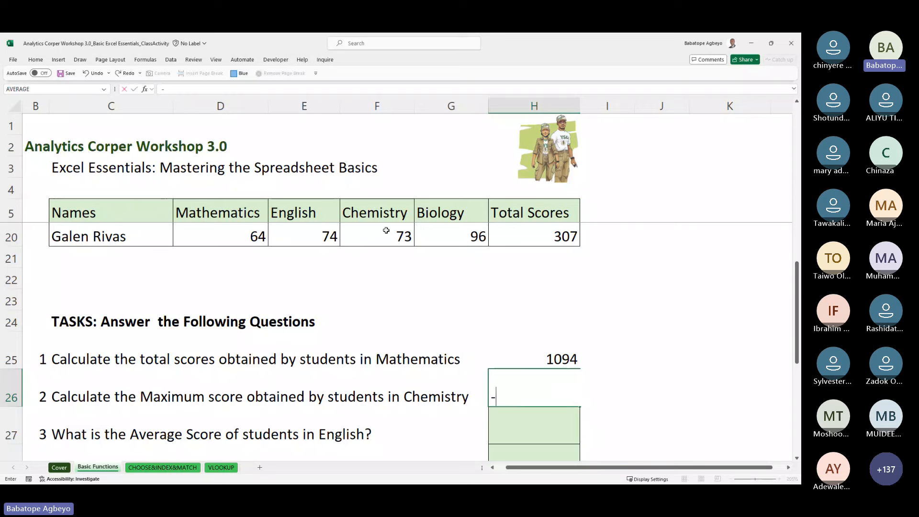
pyautogui.write('-')
pyautogui.press('BackSpace')
pyautogui.write('=')
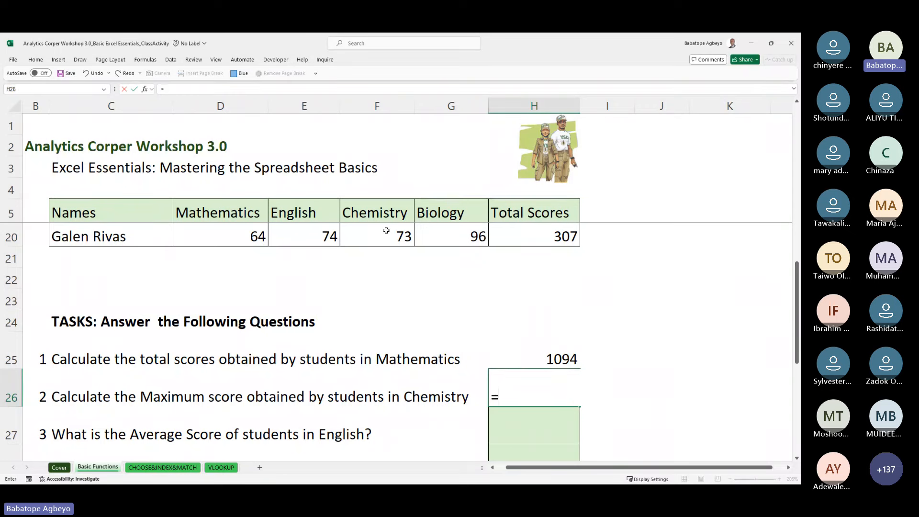
pyautogui.write('max(')
pyautogui.press('Up')
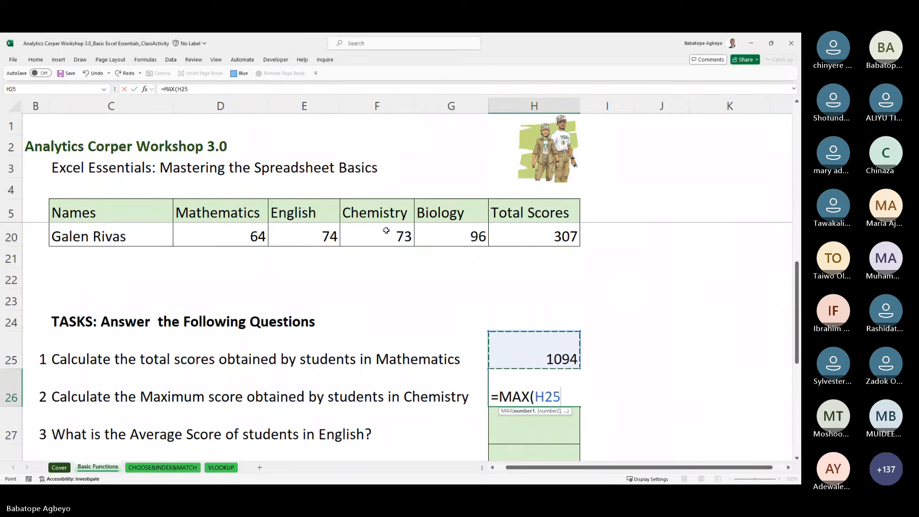
pyautogui.press('Up')
pyautogui.press('Up')
pyautogui.press('Up')
pyautogui.press('Left')
pyautogui.press('Left')
pyautogui.press('Left')
pyautogui.press('Right')
pyautogui.press('Up')
pyautogui.press('Up')
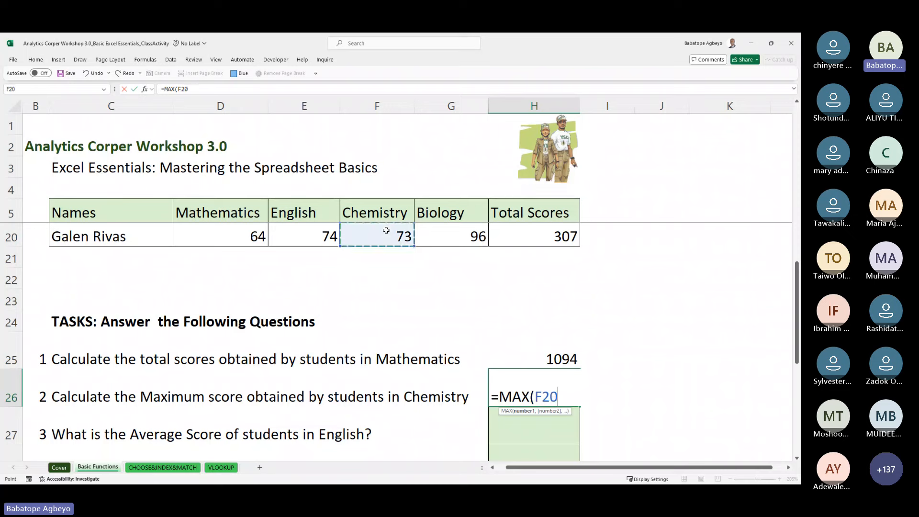
pyautogui.hotkey('ctrl', 'shift', 'Up')
pyautogui.hotkey('shift', 'Down')
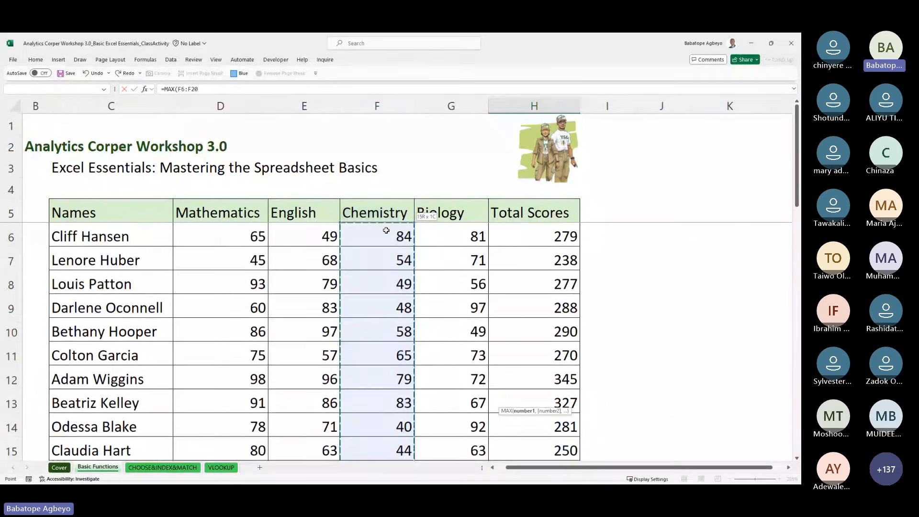
pyautogui.press('Return')
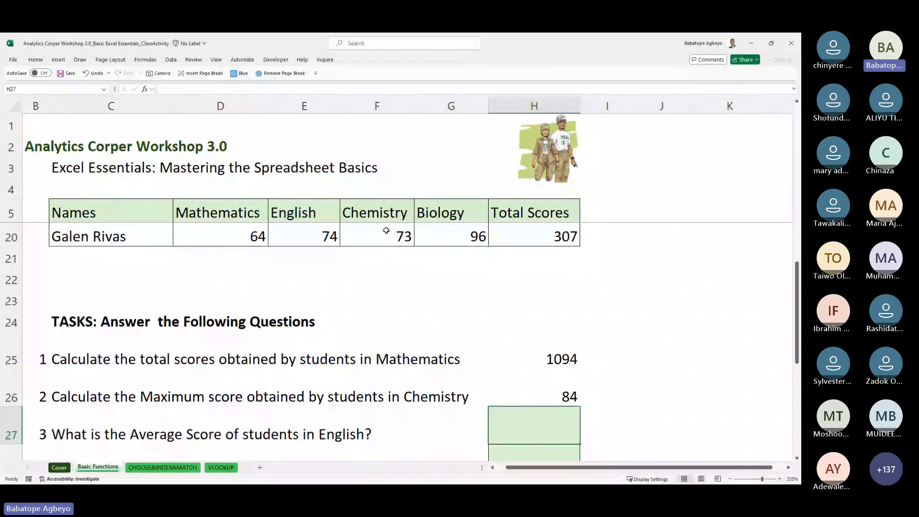
# Step: Review the Mathematics scores in column D, then return to the task rows
pyautogui.press('Up')
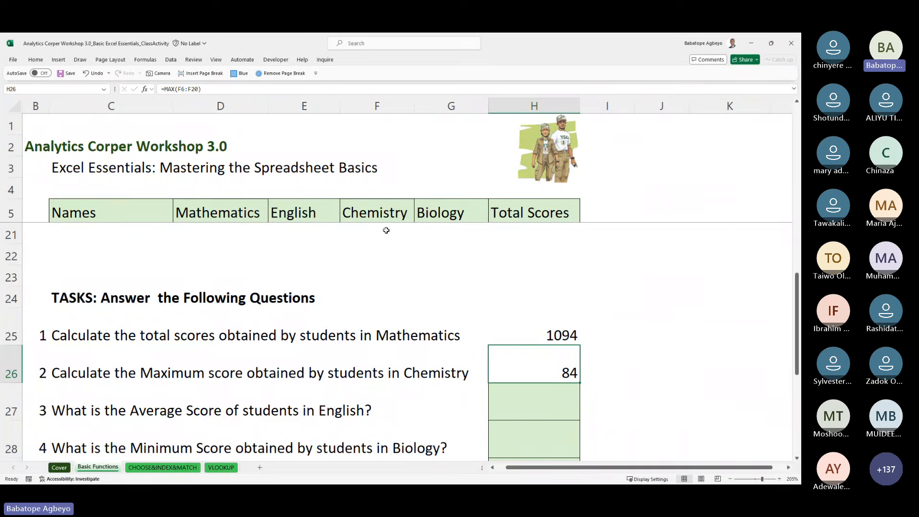
pyautogui.press('Up')
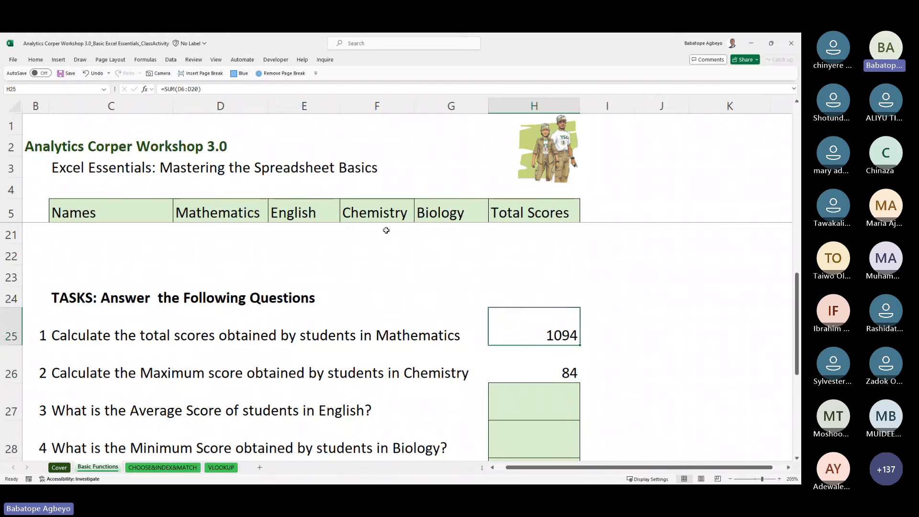
pyautogui.hotkey('ctrl', 'Up')
pyautogui.hotkey('ctrl', 'Up')
pyautogui.hotkey('ctrl', 'Up')
pyautogui.press('Left')
pyautogui.press('Left')
pyautogui.press('Left')
pyautogui.press('Left')
pyautogui.press('Down')
pyautogui.press('Down')
pyautogui.press('Down')
pyautogui.press('Down')
pyautogui.press('Down')
pyautogui.press('Down')
pyautogui.press('Down')
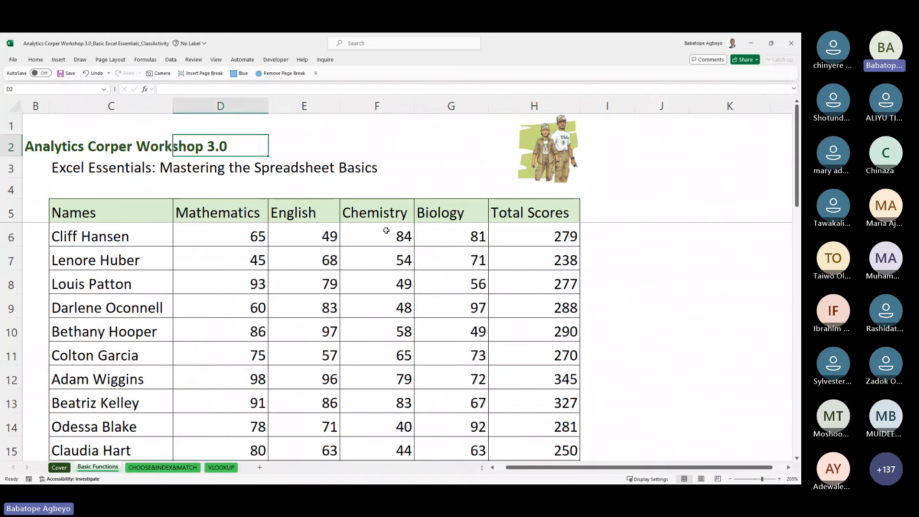
pyautogui.press('Down')
pyautogui.press('Down')
pyautogui.press('Down')
pyautogui.press('Down')
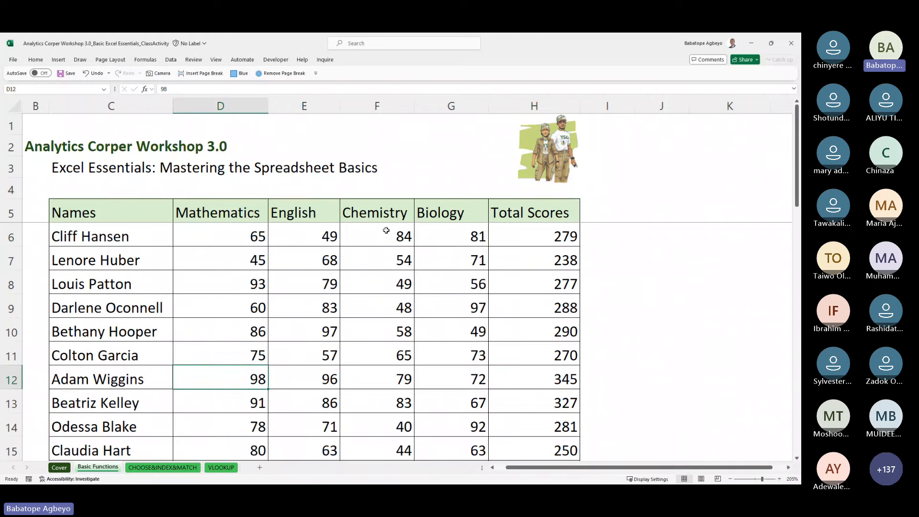
pyautogui.press('Down')
pyautogui.press('Up')
pyautogui.press('Up')
pyautogui.press('Down')
pyautogui.press('Down')
pyautogui.press('Down')
pyautogui.press('Down')
pyautogui.press('Down')
pyautogui.press('Down')
pyautogui.press('Down')
pyautogui.press('Down')
pyautogui.press('Down')
pyautogui.press('Down')
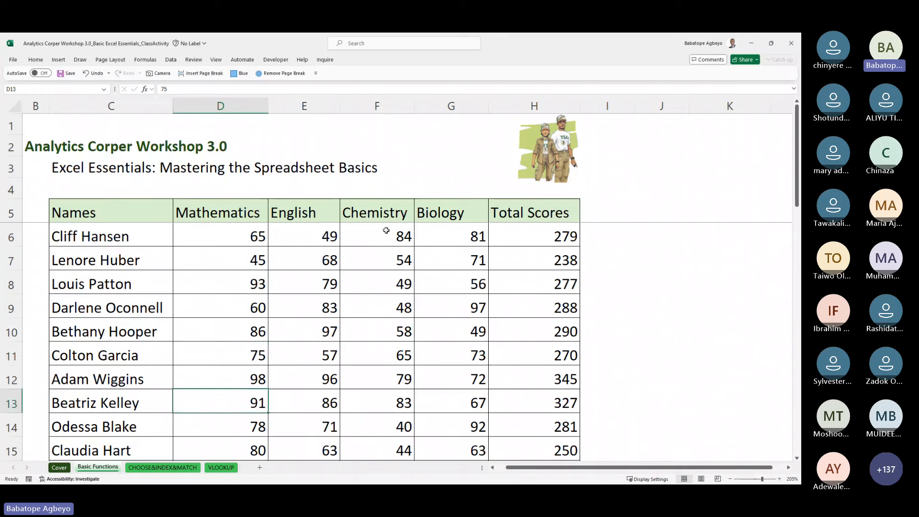
pyautogui.press('Down')
pyautogui.press('Down')
pyautogui.press('Down')
pyautogui.press('Down')
pyautogui.press('Down')
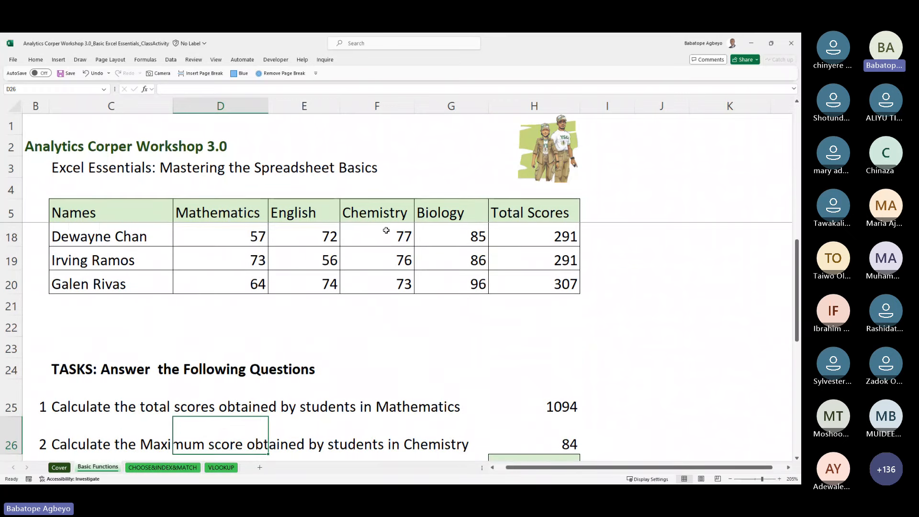
pyautogui.scroll(-1, 386, 230)
pyautogui.press('Up')
pyautogui.press('Right')
pyautogui.press('Right')
pyautogui.press('Right')
pyautogui.press('Right')
pyautogui.press('Right')
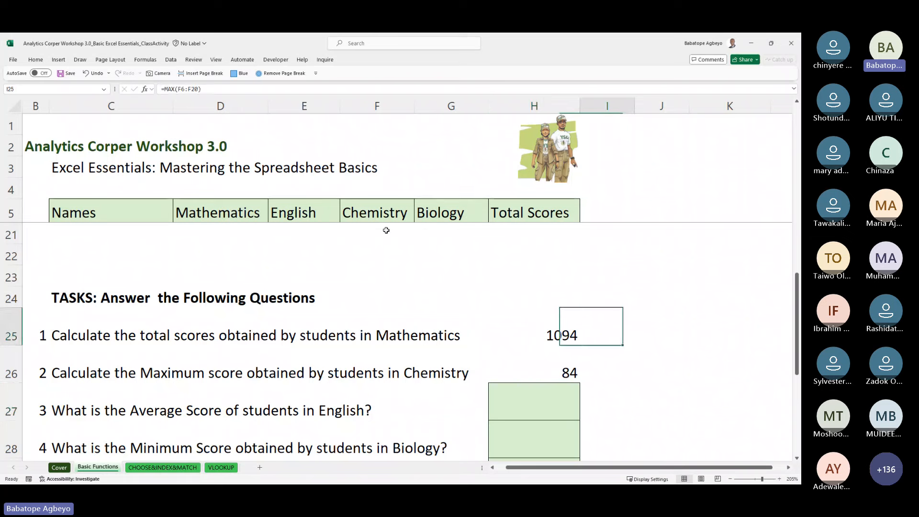
pyautogui.press('Down')
pyautogui.press('Right')
pyautogui.write('=max')
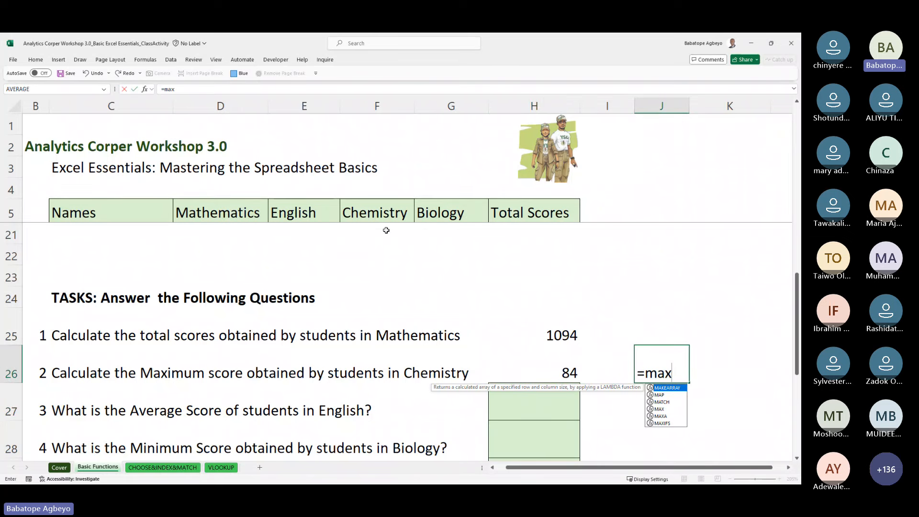
pyautogui.write('(')
pyautogui.press('Up')
pyautogui.press('Up')
pyautogui.press('Up')
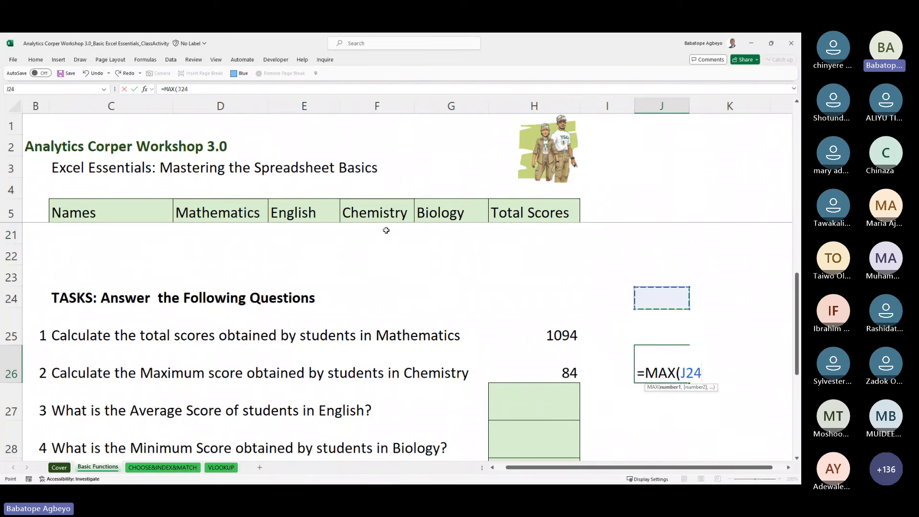
pyautogui.press('Left')
pyautogui.press('Left')
pyautogui.press('Left')
pyautogui.press('Left')
pyautogui.press('Left')
pyautogui.press('Left')
pyautogui.press('Left')
pyautogui.press('Left')
pyautogui.press('Left')
pyautogui.press('Up')
pyautogui.press('Up')
pyautogui.press('Right')
pyautogui.press('Right')
pyautogui.press('Right')
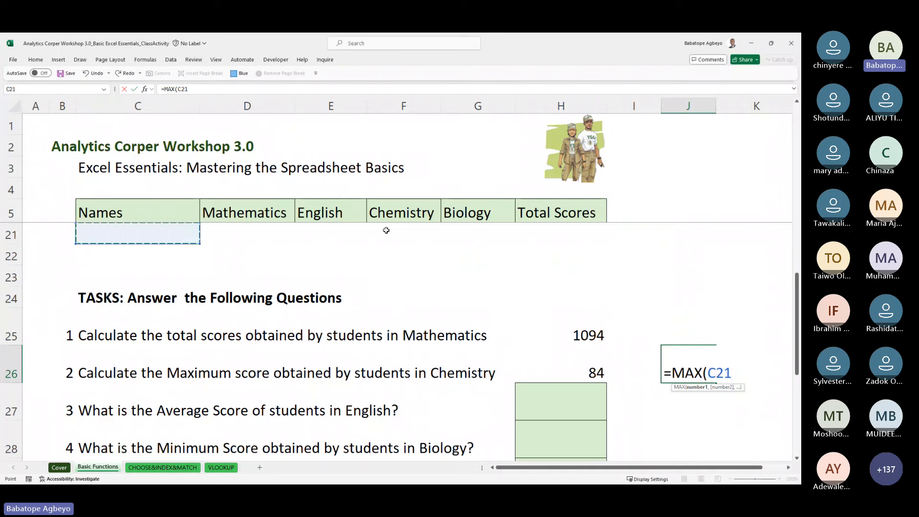
pyautogui.press('Up')
pyautogui.hotkey('ctrl', 'shift', 'Up')
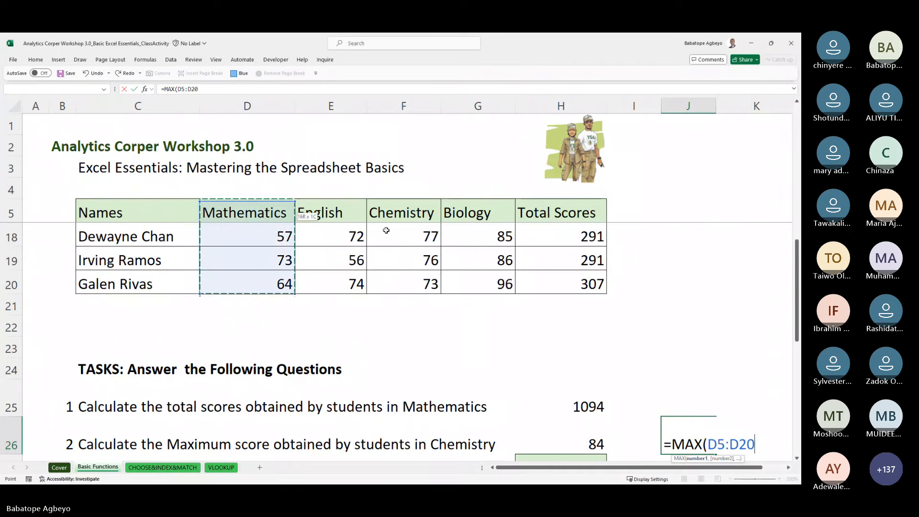
pyautogui.hotkey('shift', 'Down')
pyautogui.press('Return')
pyautogui.press('Up')
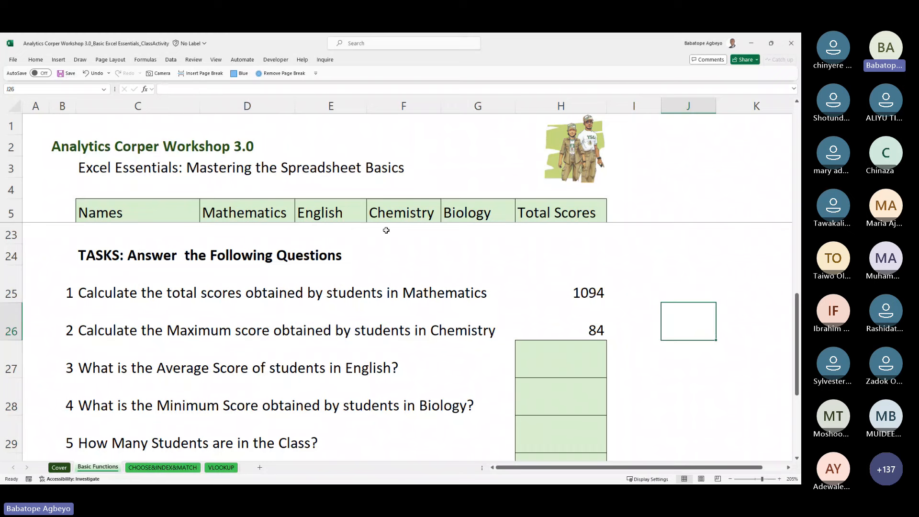
pyautogui.press('Down')
pyautogui.press('Left')
pyautogui.press('Left')
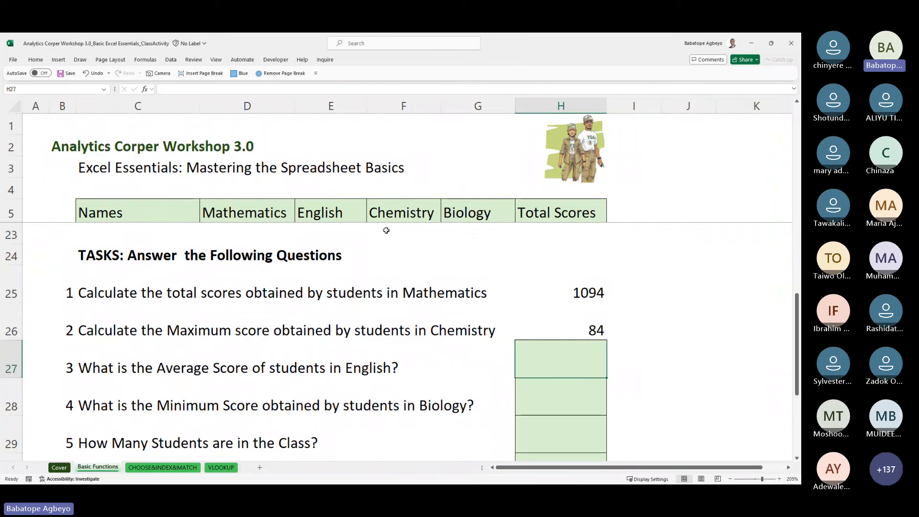
# Step: Start an AVERAGE formula in H27, correcting the mistyped function name
pyautogui.write('=mea')
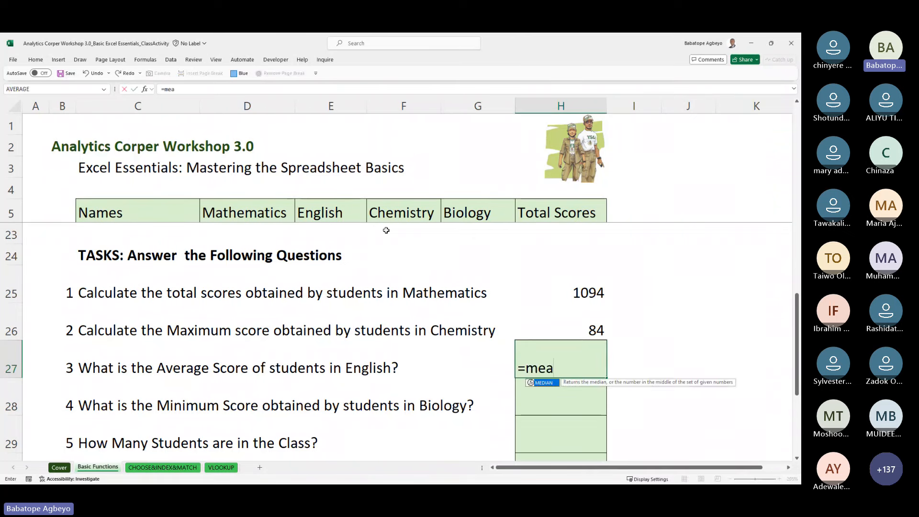
pyautogui.press('BackSpace')
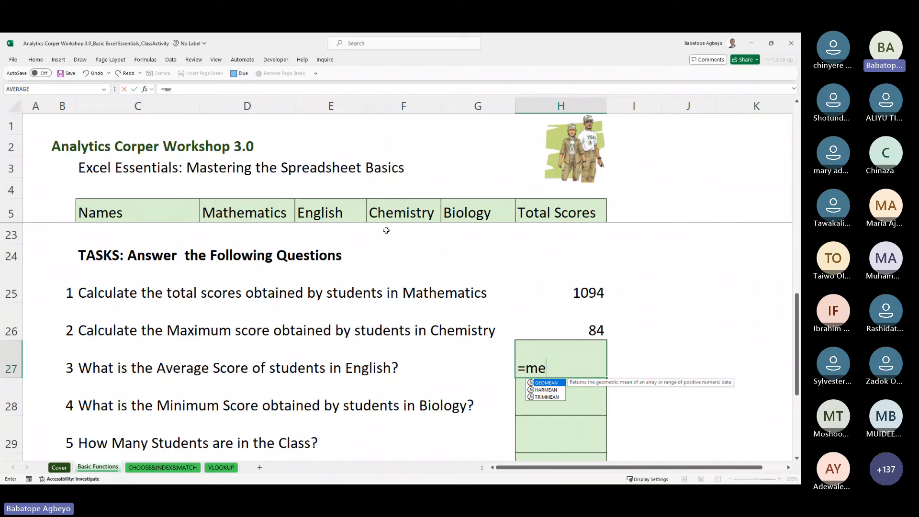
pyautogui.press('BackSpace')
pyautogui.press('BackSpace')
pyautogui.write('aver')
pyautogui.press('Tab')
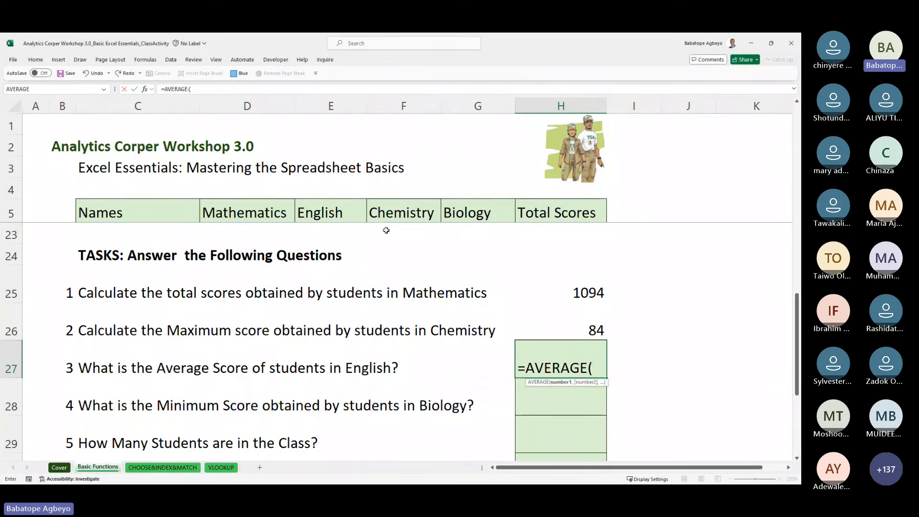
# Step: Average the English scores E6:E20, giving 72.5333333
pyautogui.press('Up')
pyautogui.press('Up')
pyautogui.press('Up')
pyautogui.press('Up')
pyautogui.press('Up')
pyautogui.press('Up')
pyautogui.press('Up')
pyautogui.press('Up')
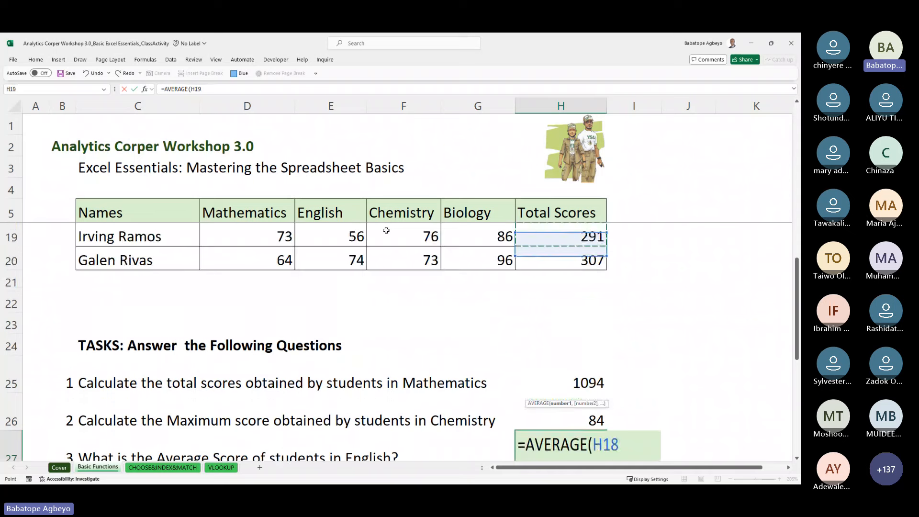
pyautogui.press('Up')
pyautogui.press('Up')
pyautogui.press('Up')
pyautogui.press('Up')
pyautogui.press('Up')
pyautogui.press('Up')
pyautogui.press('Up')
pyautogui.press('Down')
pyautogui.press('Down')
pyautogui.press('Down')
pyautogui.press('Down')
pyautogui.press('Down')
pyautogui.press('Down')
pyautogui.press('Down')
pyautogui.press('Down')
pyautogui.press('Left')
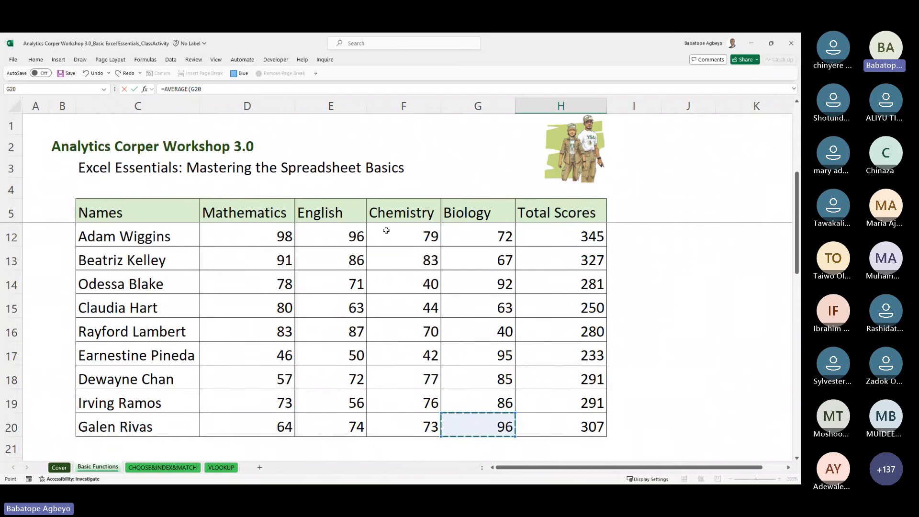
pyautogui.press('Left')
pyautogui.press('Left')
pyautogui.hotkey('shift', 'Up')
pyautogui.hotkey('shift', 'Up')
pyautogui.hotkey('shift', 'Up')
pyautogui.hotkey('shift', 'Up')
pyautogui.hotkey('shift', 'Up')
pyautogui.hotkey('shift', 'Up')
pyautogui.hotkey('shift', 'Up')
pyautogui.hotkey('shift', 'Up')
pyautogui.hotkey('shift', 'Up')
pyautogui.hotkey('shift', 'Up')
pyautogui.hotkey('shift', 'Up')
pyautogui.hotkey('shift', 'Up')
pyautogui.hotkey('shift', 'Up')
pyautogui.hotkey('shift', 'Up')
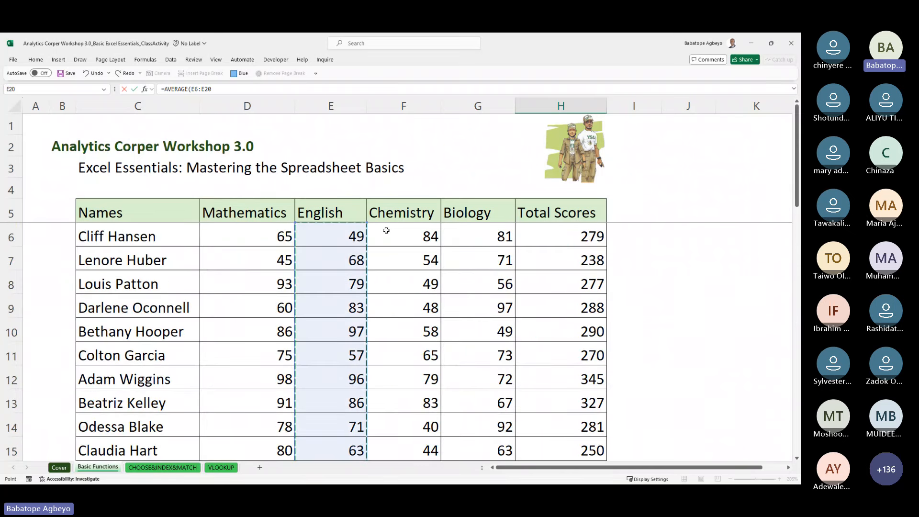
pyautogui.press('Return')
pyautogui.press('Up')
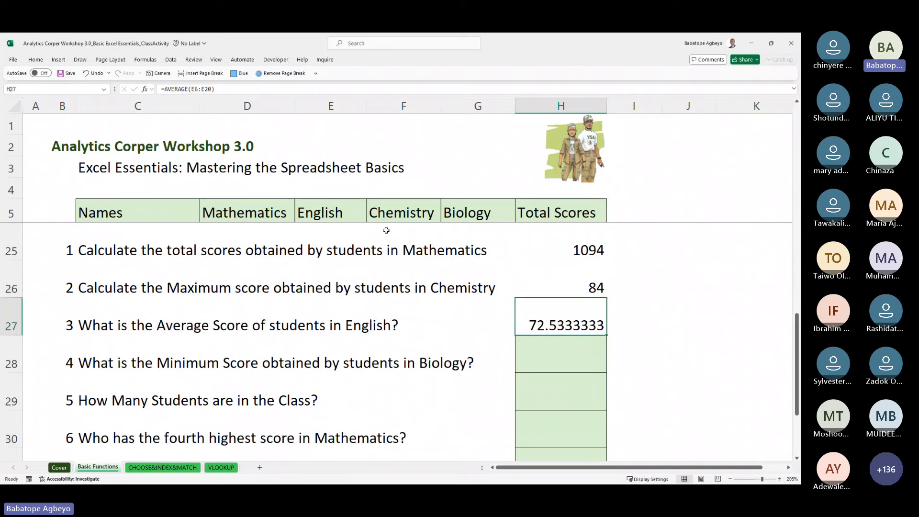
pyautogui.press('Right')
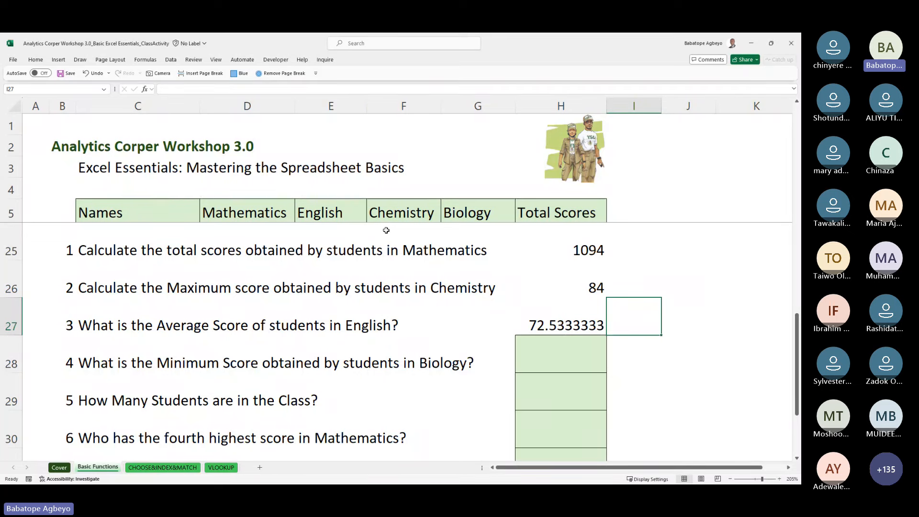
# Step: Enter =AVERAGE(G6:G20) in I27 to average the Biology scores, giving 74.867
pyautogui.write('=aver')
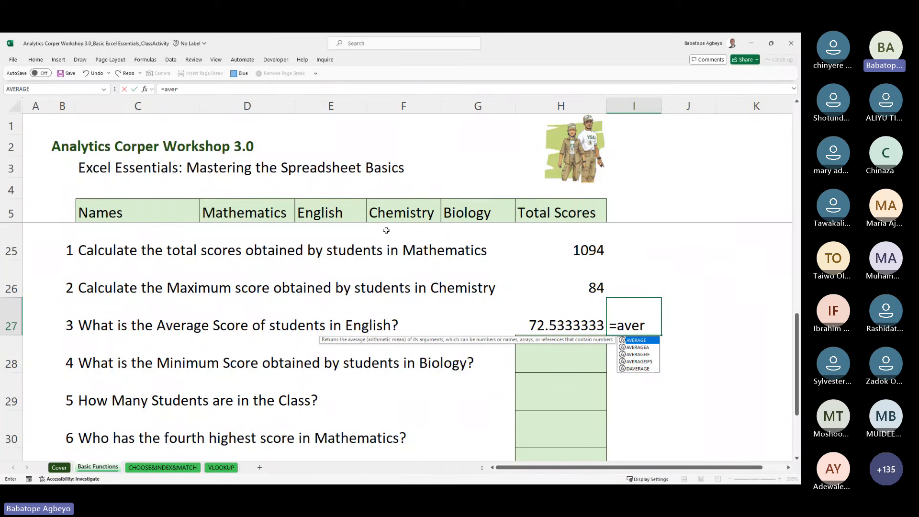
pyautogui.press('Tab')
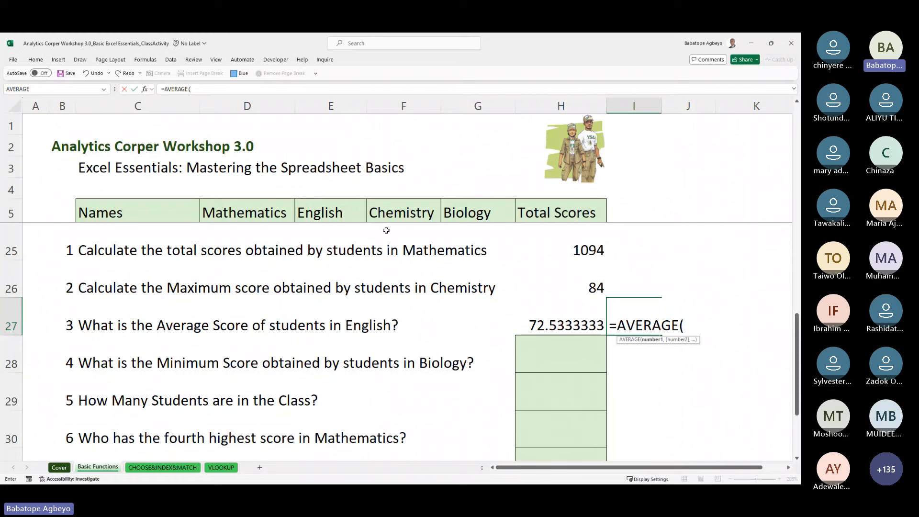
pyautogui.press('Down')
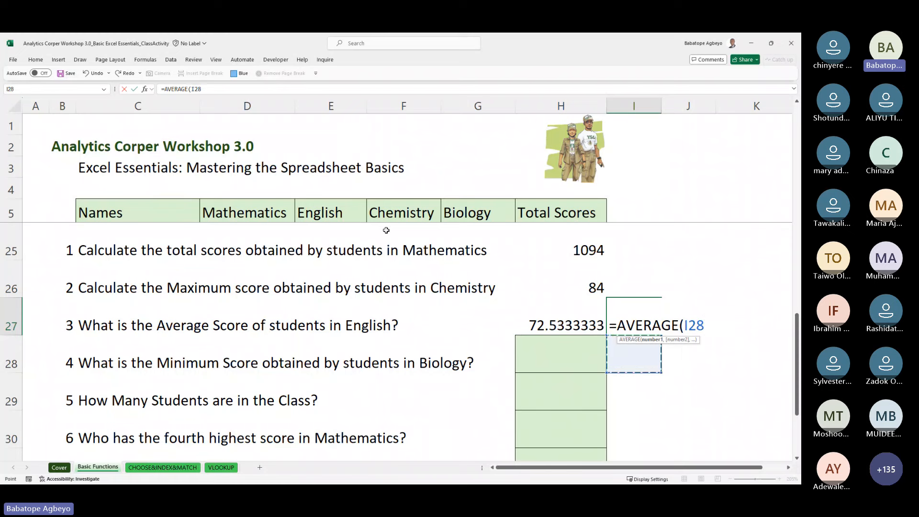
pyautogui.press('Up')
pyautogui.press('Left')
pyautogui.press('Up')
pyautogui.press('Up')
pyautogui.press('Up')
pyautogui.press('Up')
pyautogui.press('Up')
pyautogui.press('Up')
pyautogui.press('Up')
pyautogui.press('Up')
pyautogui.press('Up')
pyautogui.press('Left')
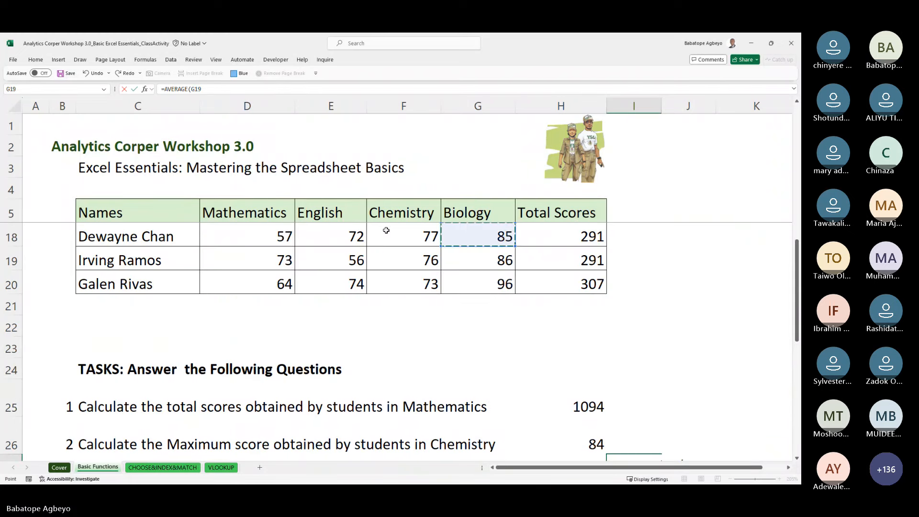
pyautogui.press('Down')
pyautogui.press('Down')
pyautogui.hotkey('ctrl', 'shift', 'Up')
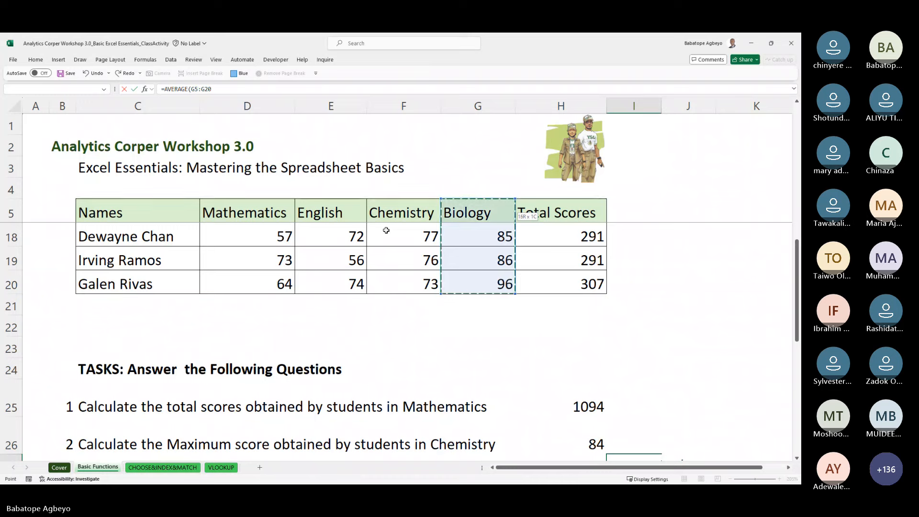
pyautogui.press('Return')
pyautogui.press('Return')
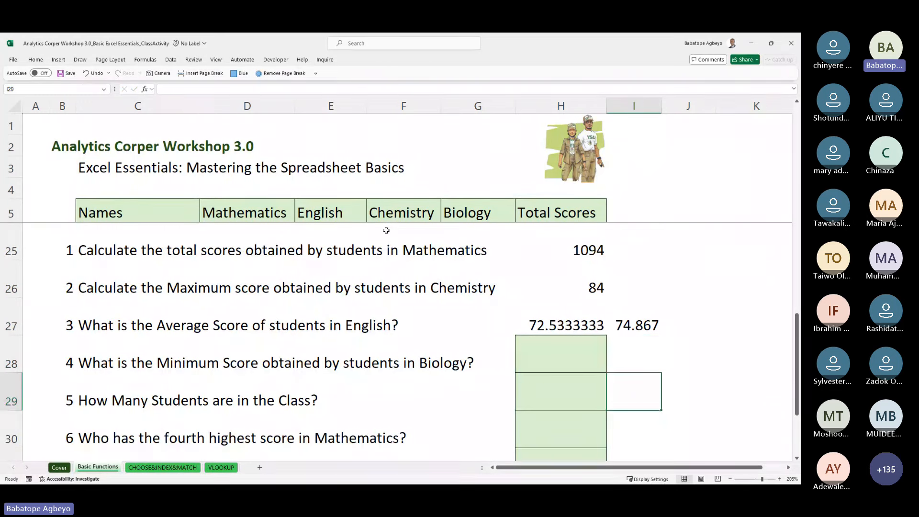
pyautogui.press('Up')
pyautogui.press('Up')
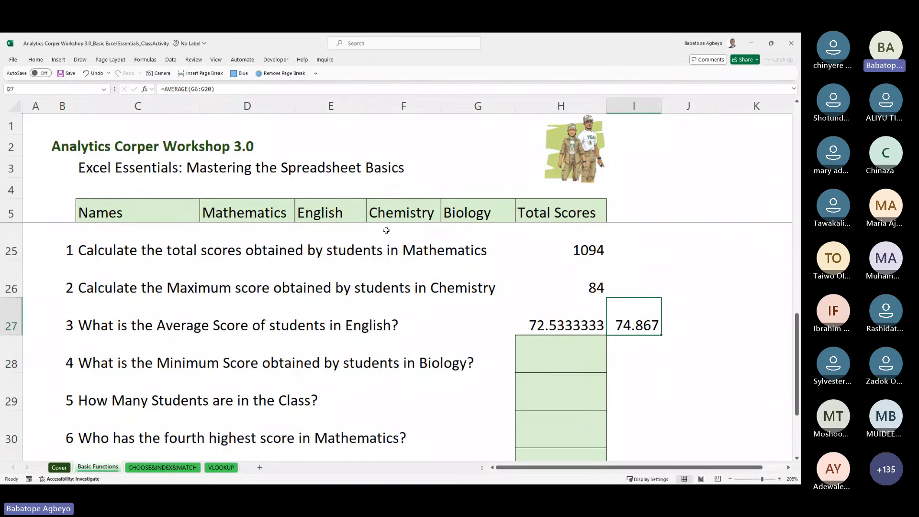
pyautogui.press('Left')
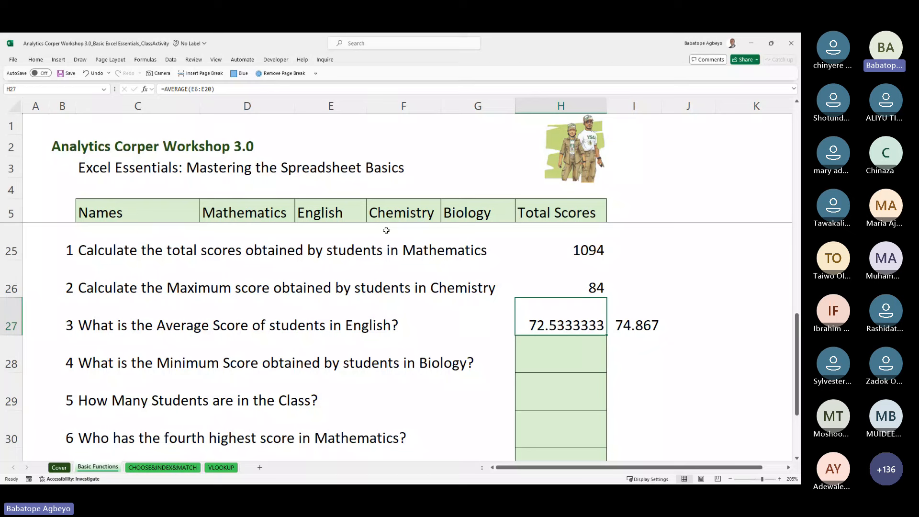
# Step: Enter =ROUND(H27,0) in J27 so the English average shows as 73
pyautogui.press('Right')
pyautogui.press('Right')
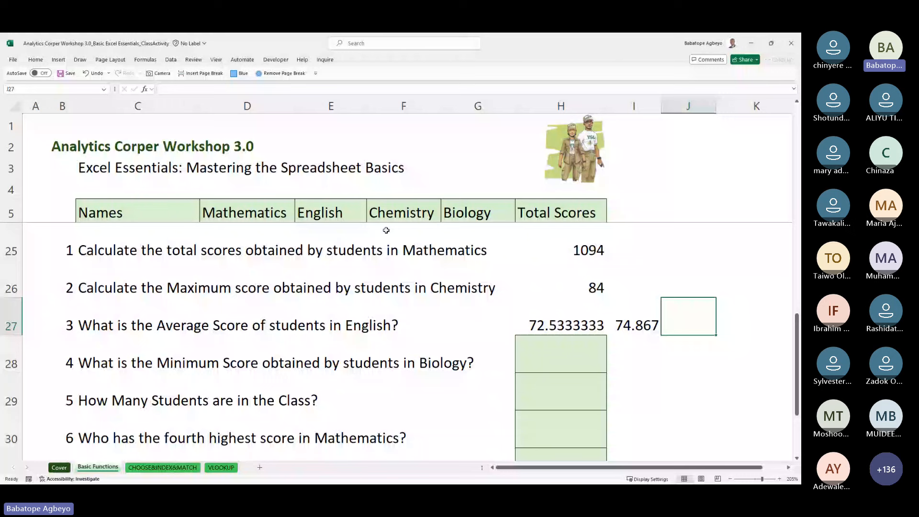
pyautogui.write('=r')
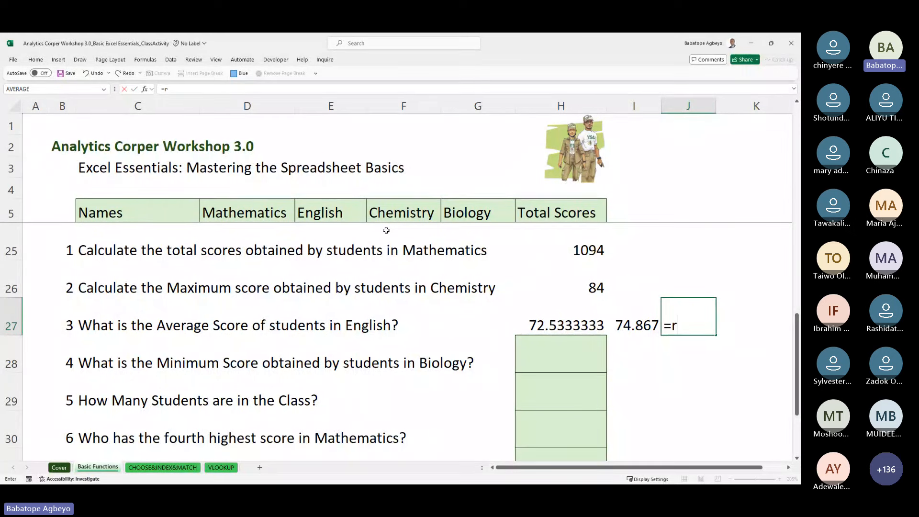
pyautogui.write('oun')
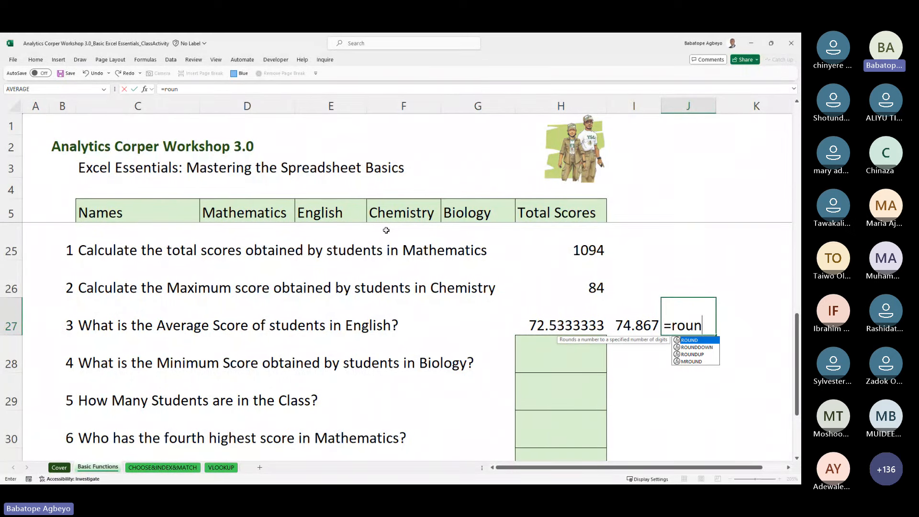
pyautogui.press('Tab')
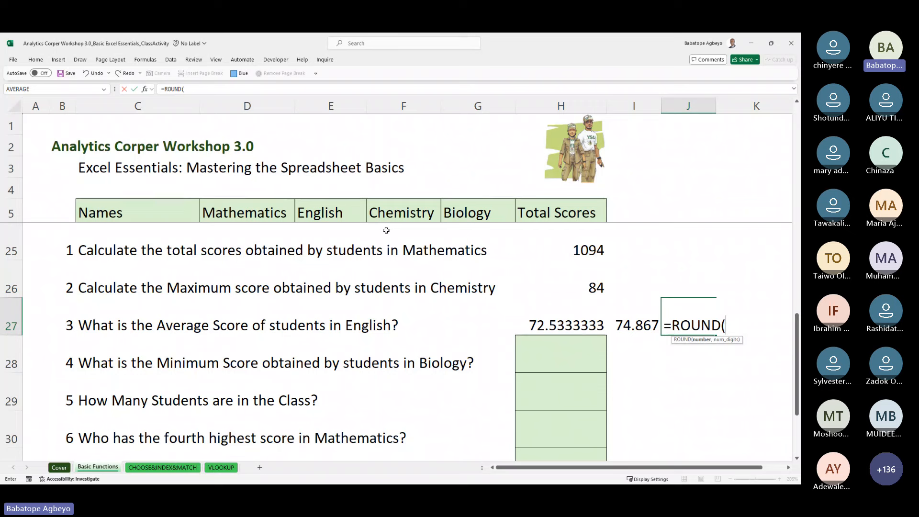
pyautogui.press('Left')
pyautogui.press('Left')
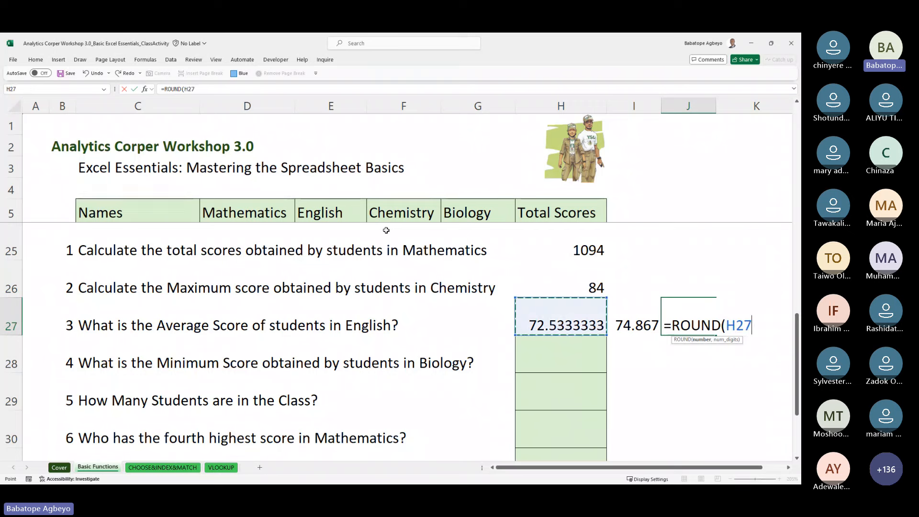
pyautogui.write(',0)')
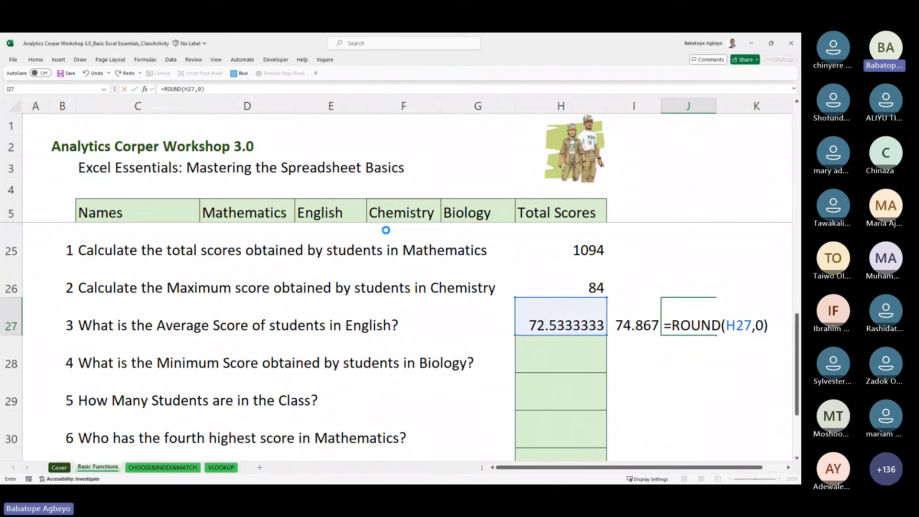
pyautogui.press('Return')
pyautogui.press('Up')
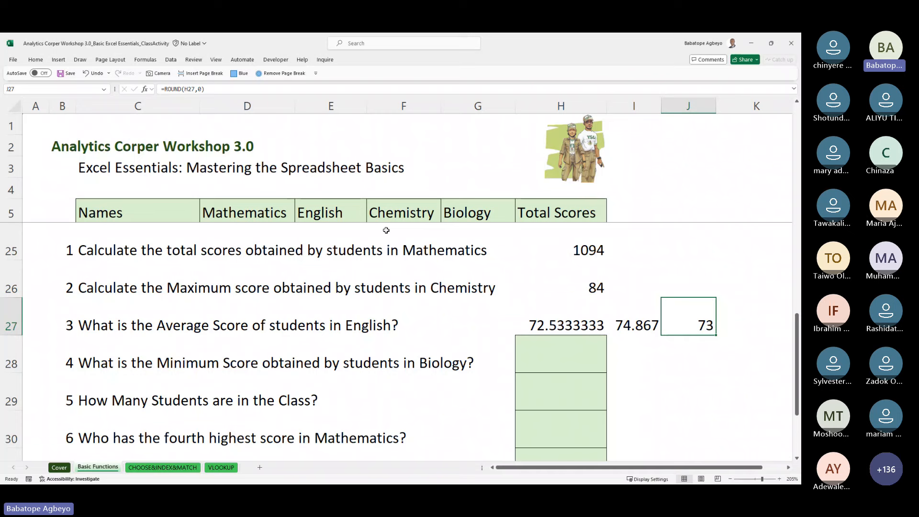
pyautogui.press('Left')
pyautogui.press('Down')
pyautogui.press('Left')
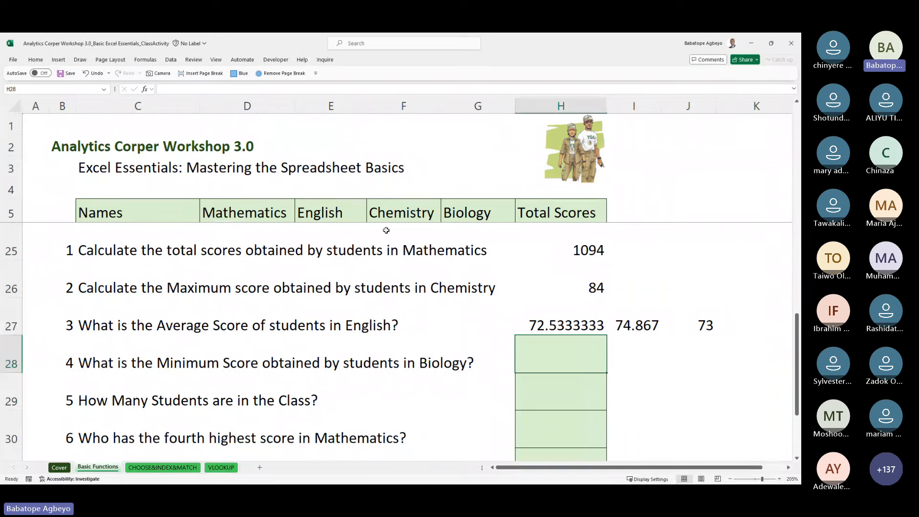
# Step: Start a MIN formula in H28 with its reference placed in the Biology column
pyautogui.write('=min')
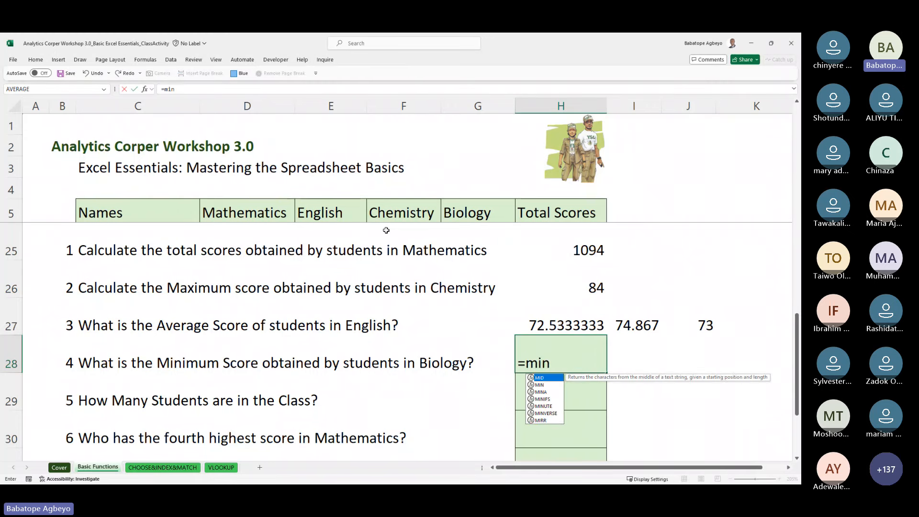
pyautogui.press('Down')
pyautogui.press('Tab')
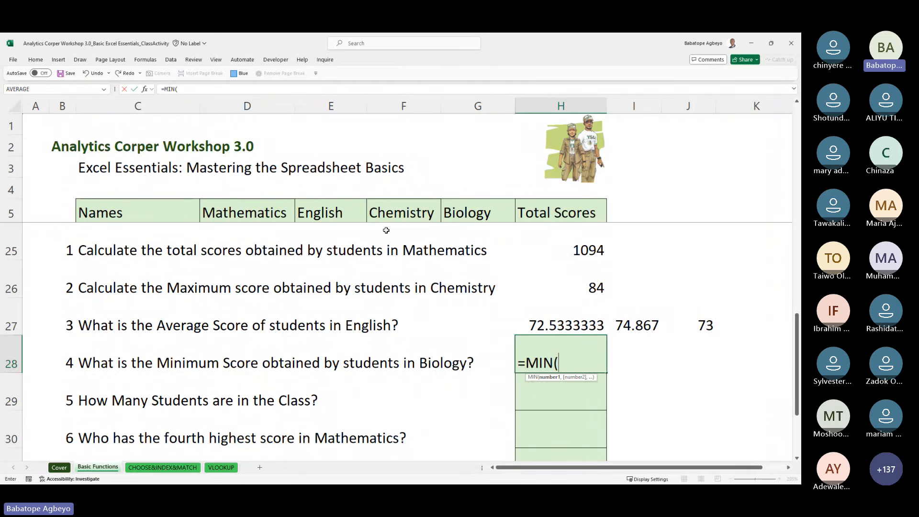
pyautogui.press('Up')
pyautogui.press('Up')
pyautogui.press('Up')
pyautogui.press('Up')
pyautogui.press('Up')
pyautogui.press('Up')
pyautogui.press('Up')
pyautogui.press('Up')
pyautogui.press('Up')
pyautogui.press('Left')
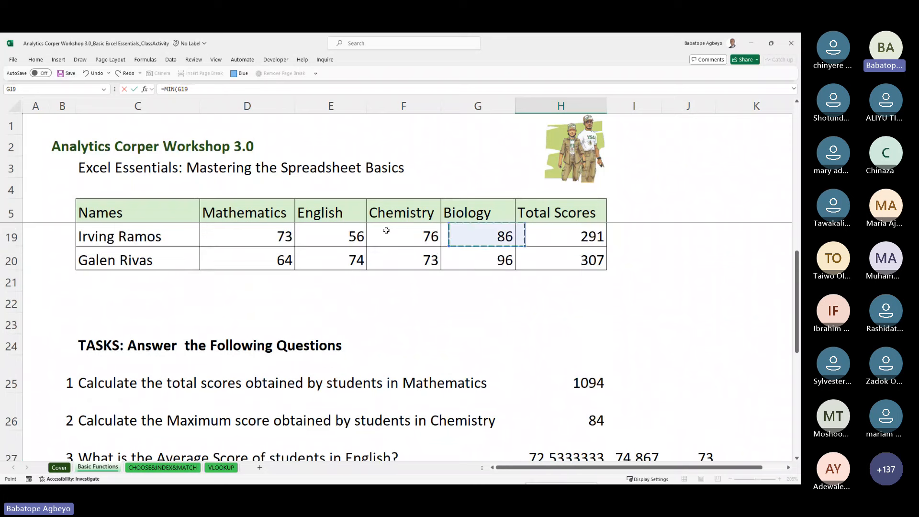
pyautogui.press('Down')
pyautogui.press('Up')
pyautogui.press('Down')
pyautogui.press('Down')
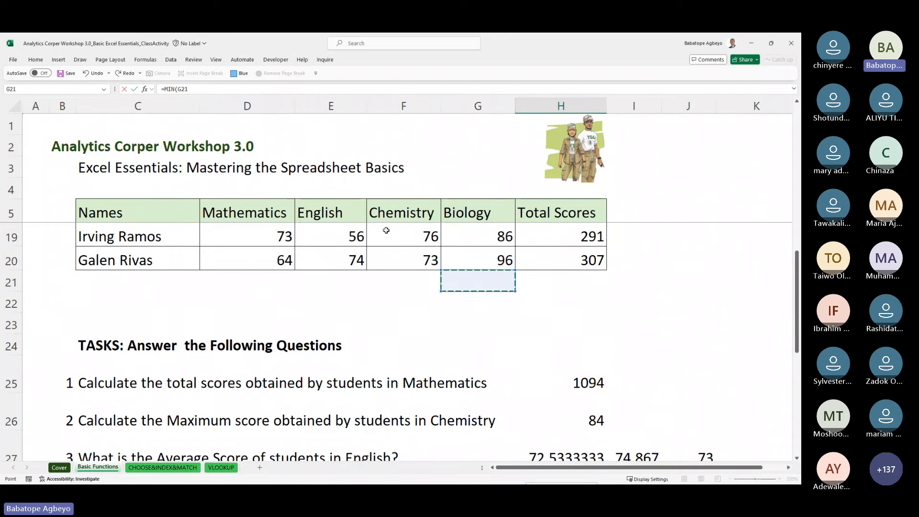
pyautogui.press('Up')
pyautogui.press('Up')
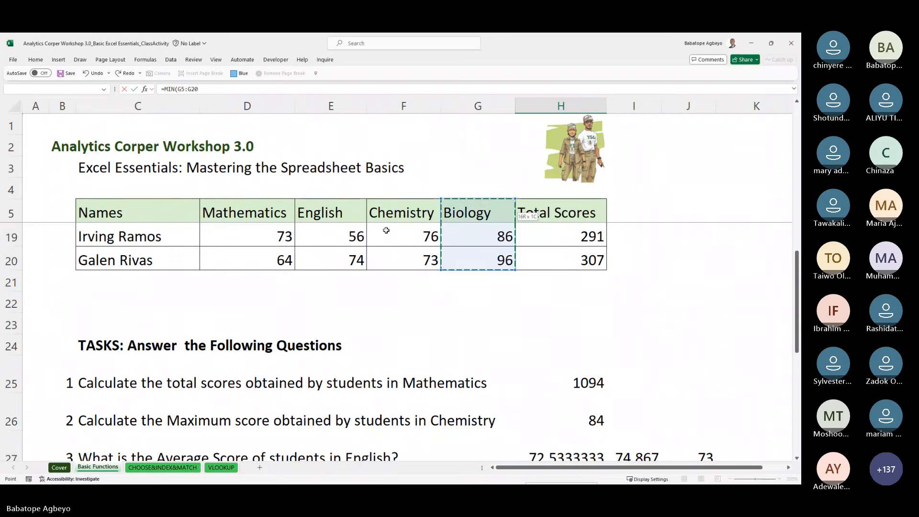
pyautogui.press('Down')
pyautogui.press('Down')
pyautogui.press('Up')
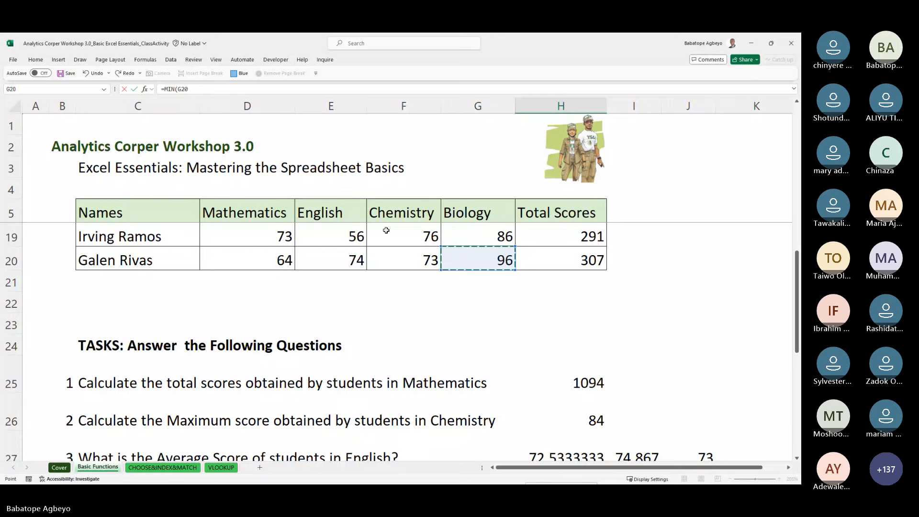
pyautogui.press('Up')
pyautogui.press('Down')
pyautogui.press('Down')
pyautogui.press('Up')
pyautogui.press('Up')
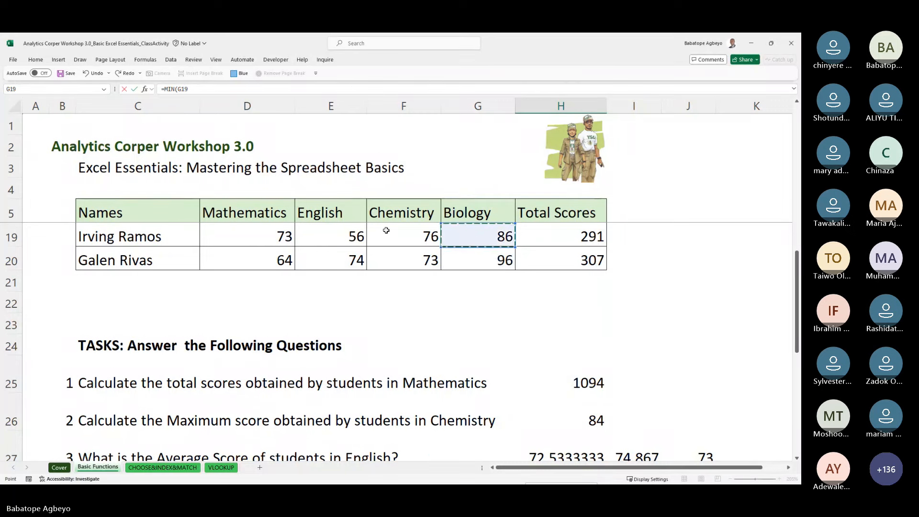
pyautogui.press('Up')
pyautogui.press('Up')
pyautogui.press('Up')
pyautogui.press('Up')
pyautogui.press('Up')
pyautogui.press('Up')
pyautogui.press('Up')
pyautogui.press('Up')
pyautogui.press('Up')
pyautogui.press('Up')
pyautogui.press('Up')
pyautogui.press('Up')
pyautogui.press('Up')
pyautogui.press('Up')
pyautogui.press('Up')
pyautogui.press('Up')
pyautogui.press('Up')
# Step: Cover Biology scores G6:G20 in the MIN formula and enter it, giving 40
pyautogui.press('Down')
pyautogui.press('Down')
pyautogui.press('Down')
pyautogui.press('Down')
pyautogui.press('Down')
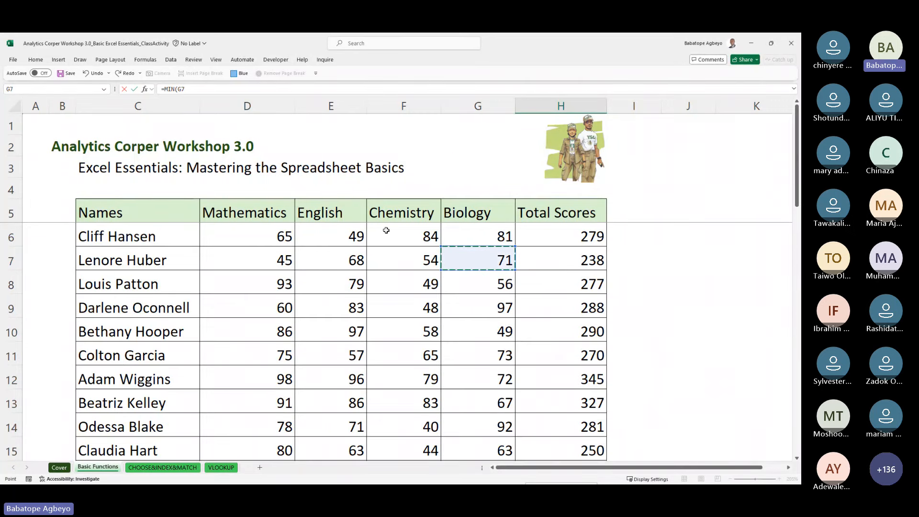
pyautogui.press('Up')
pyautogui.hotkey('ctrl', 'shift', 'Down')
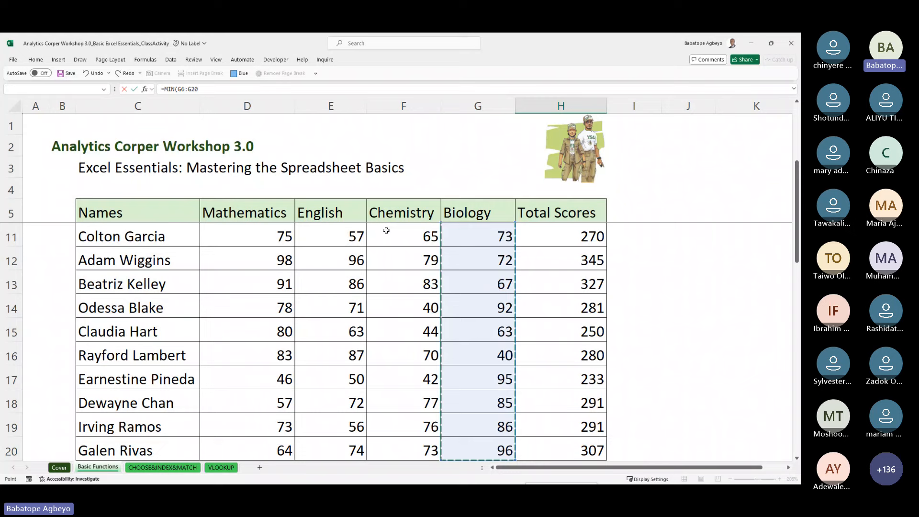
pyautogui.press('Return')
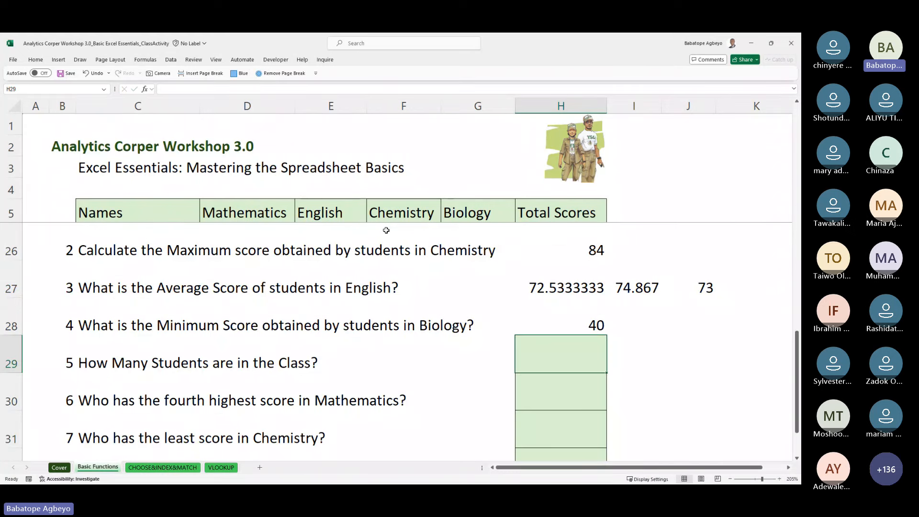
pyautogui.press('Down')
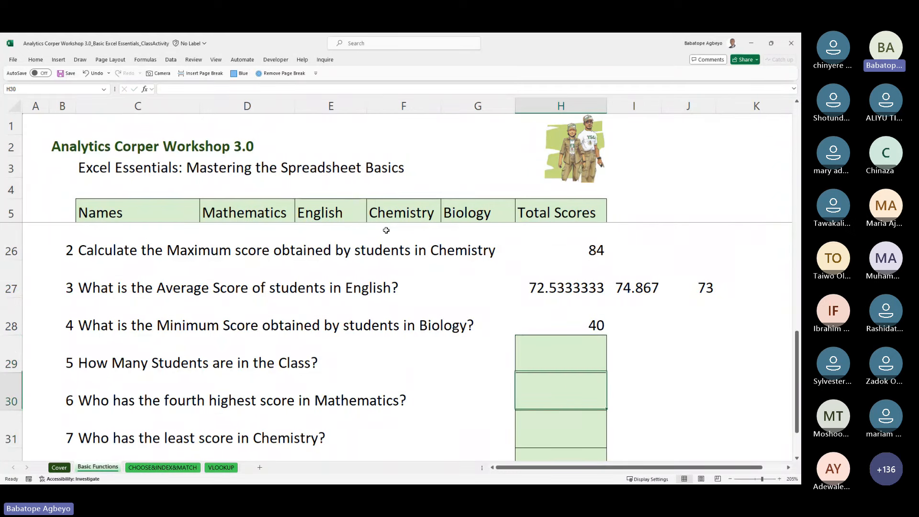
pyautogui.press('Left')
pyautogui.press('Left')
pyautogui.press('Left')
pyautogui.press('Up')
pyautogui.press('Left')
pyautogui.press('Left')
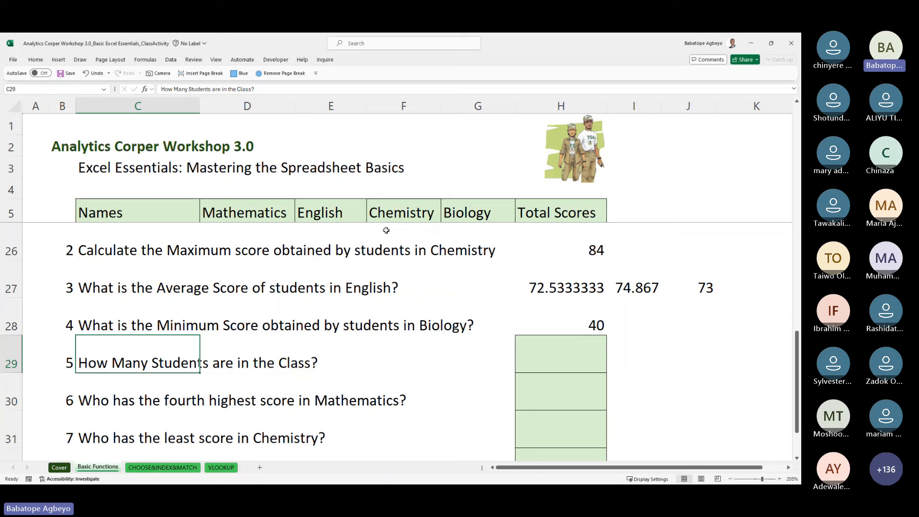
pyautogui.press('Right')
pyautogui.press('Right')
pyautogui.press('Right')
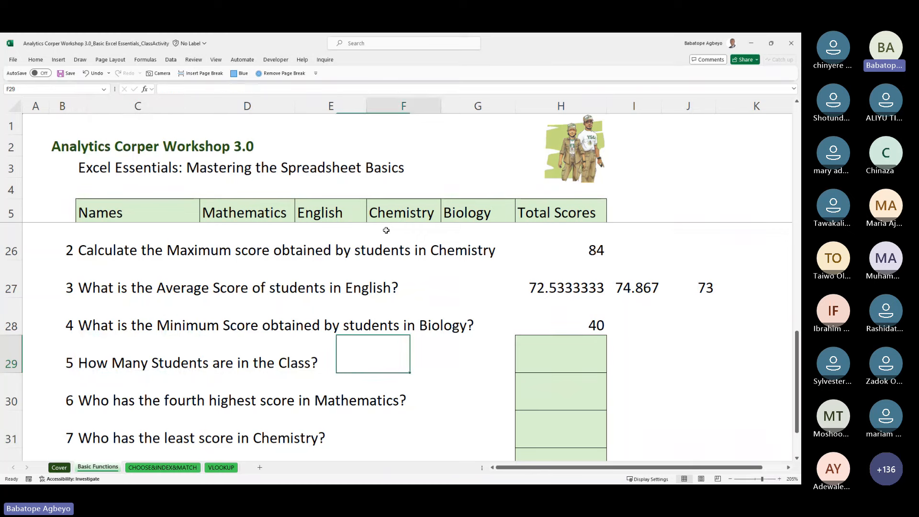
pyautogui.press('Right')
pyautogui.press('Right')
pyautogui.press('Right')
pyautogui.press('Up')
pyautogui.press('Up')
# Step: Start a ROUND entry in J28, then reopen the erroring cell to fix it
pyautogui.press('Down')
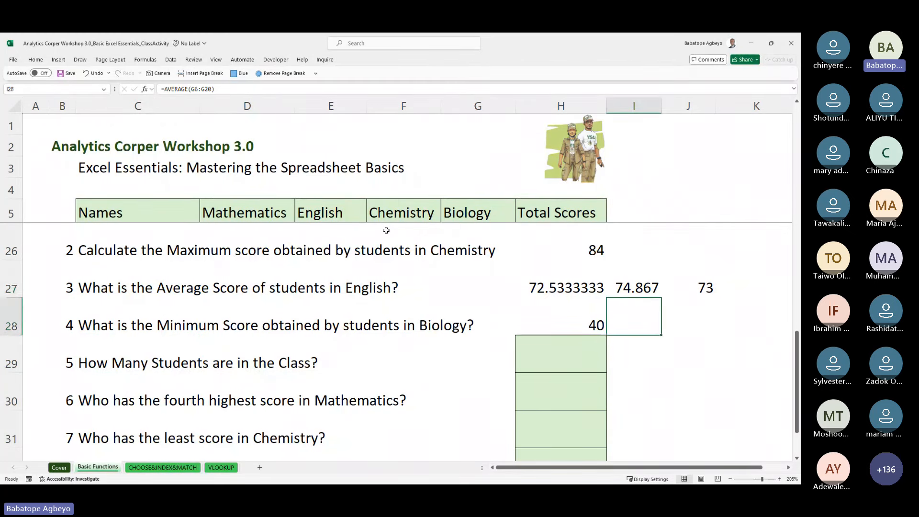
pyautogui.press('Right')
pyautogui.write('=roun')
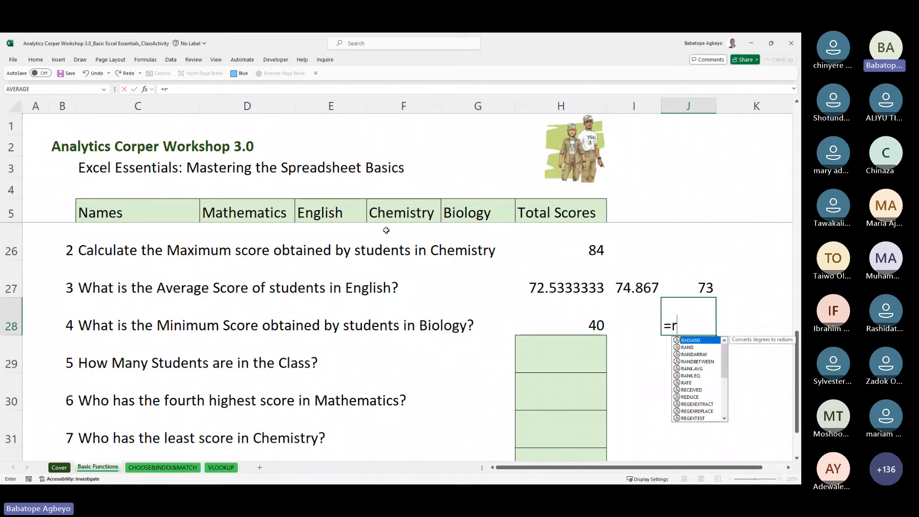
pyautogui.press('Right')
pyautogui.press('Left')
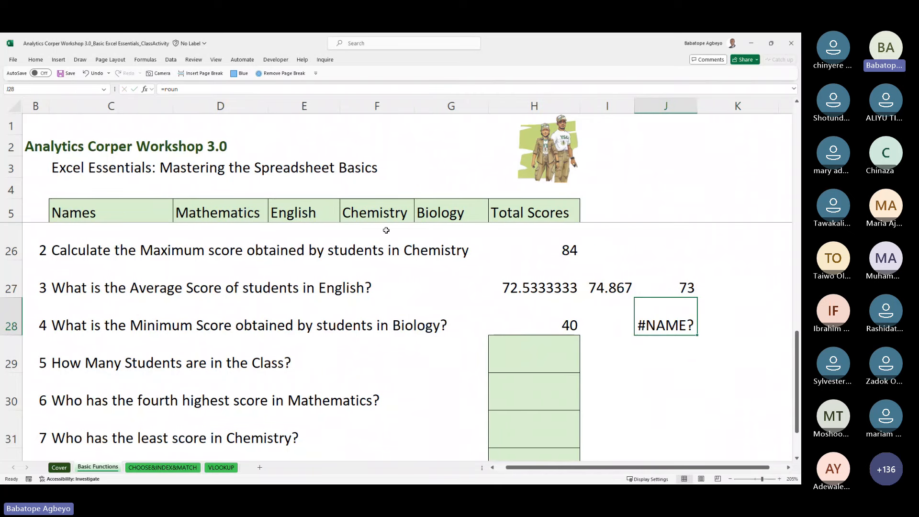
pyautogui.press('F2')
pyautogui.press('BackSpace')
pyautogui.press('BackSpace')
pyautogui.press('BackSpace')
pyautogui.press('BackSpace')
# Step: Rewrite J28 as =ROUND(H27,0) so it shows 73
pyautogui.write('roun')
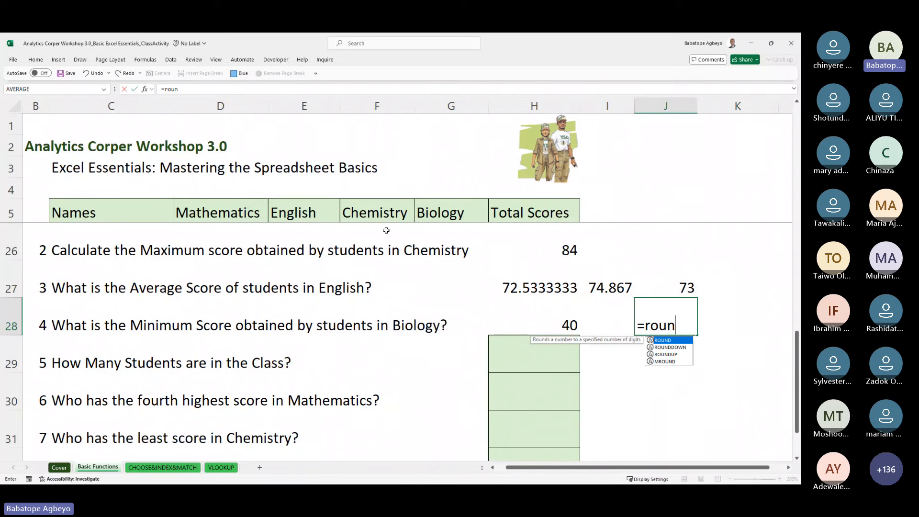
pyautogui.press('Tab')
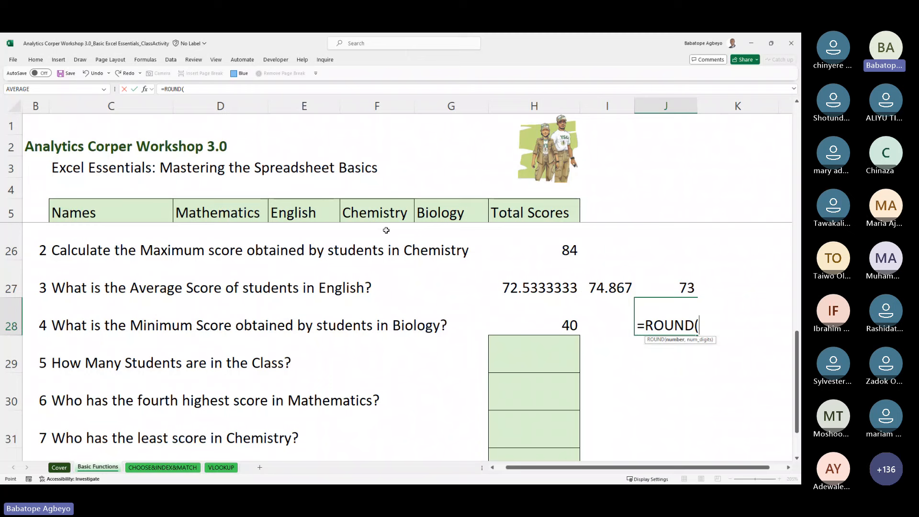
pyautogui.press('Up')
pyautogui.press('Left')
pyautogui.press('Left')
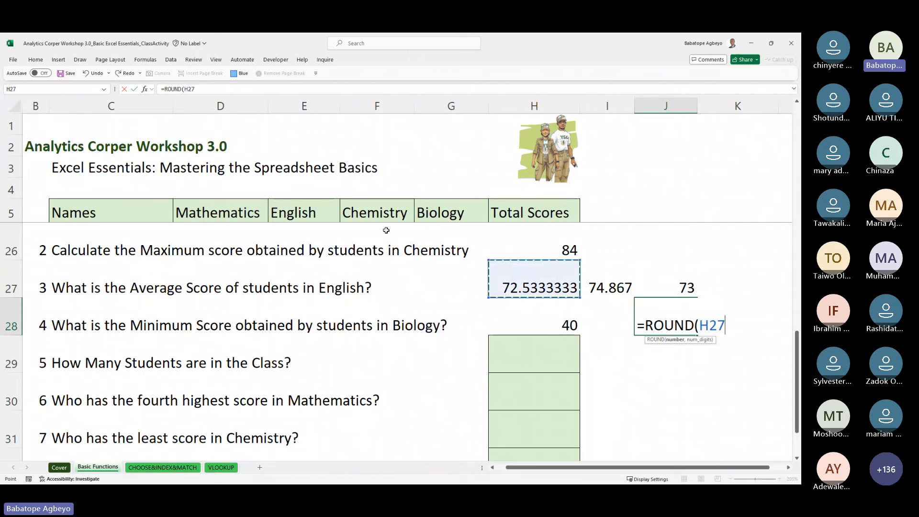
pyautogui.write(',0')
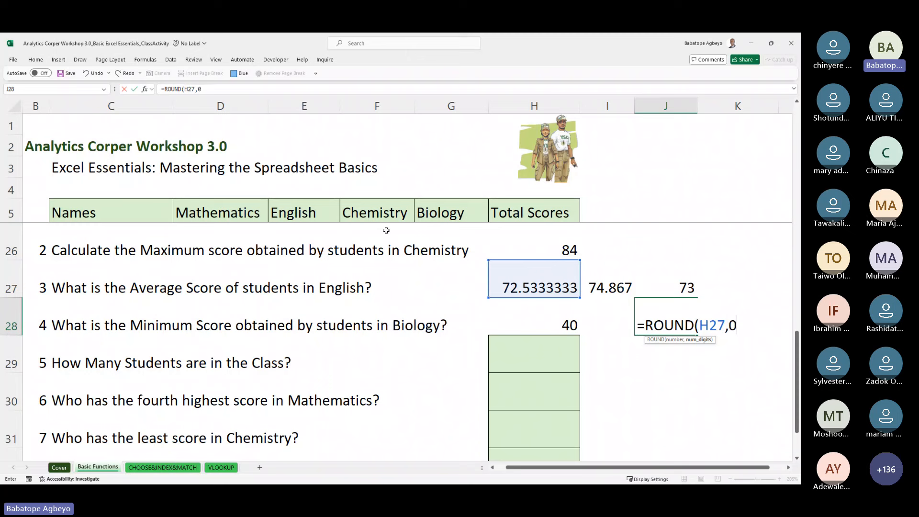
pyautogui.write(')')
pyautogui.press('Return')
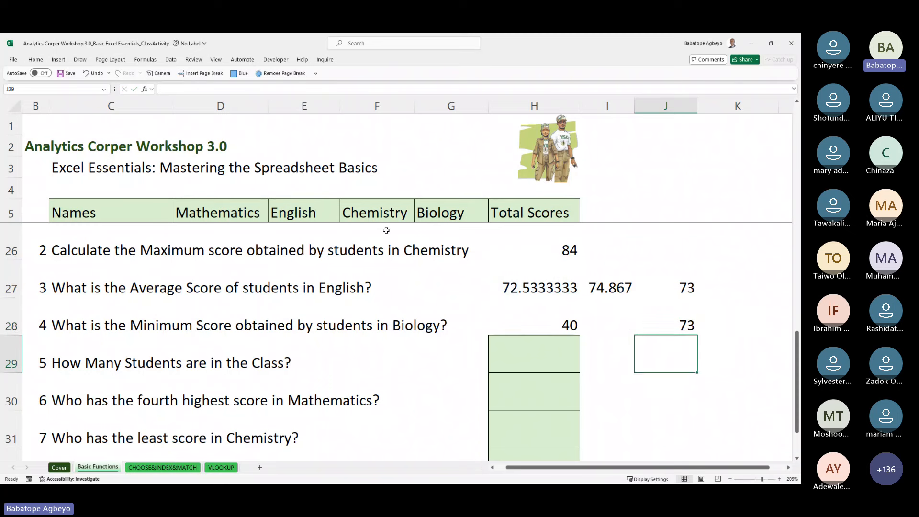
pyautogui.press('Up')
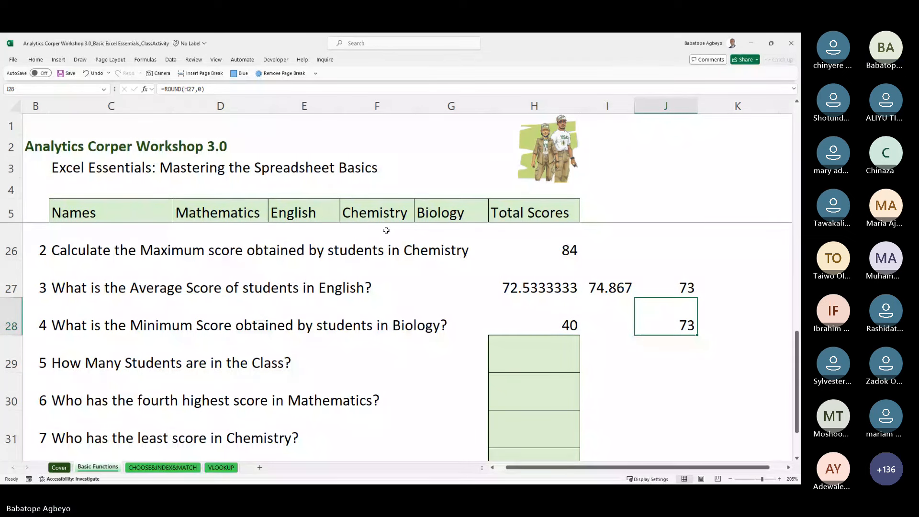
pyautogui.press('Left')
pyautogui.press('Down')
pyautogui.press('Left')
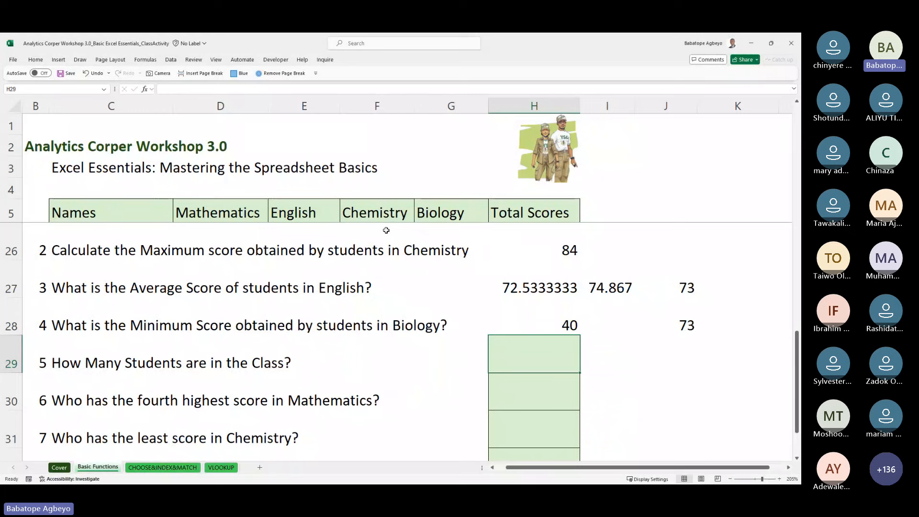
pyautogui.press('Left')
pyautogui.press('Left')
pyautogui.press('Left')
pyautogui.press('Left')
pyautogui.press('Left')
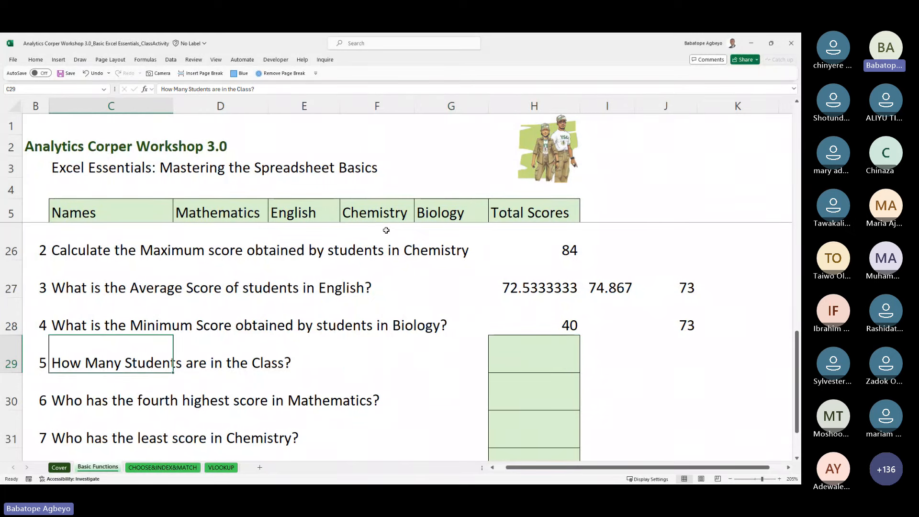
pyautogui.press('Up')
pyautogui.press('Up')
pyautogui.press('Up')
pyautogui.press('Up')
pyautogui.press('Up')
pyautogui.press('Up')
pyautogui.press('Up')
pyautogui.press('Up')
pyautogui.press('Up')
pyautogui.press('Up')
pyautogui.press('Up')
pyautogui.press('Up')
pyautogui.press('Up')
pyautogui.press('Up')
pyautogui.press('Up')
pyautogui.press('Up')
pyautogui.press('Up')
pyautogui.press('Up')
pyautogui.press('Up')
pyautogui.press('Up')
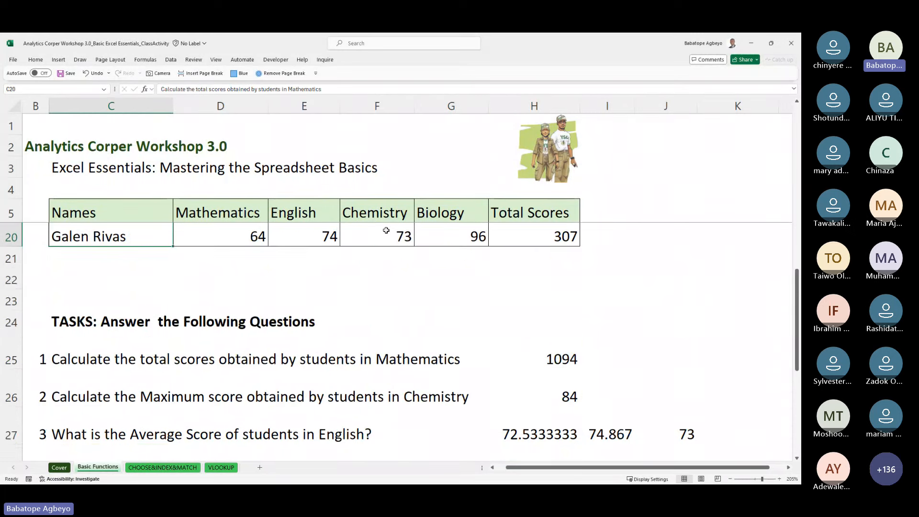
pyautogui.press('Up')
pyautogui.press('Up')
pyautogui.press('Up')
pyautogui.press('Down')
pyautogui.press('Down')
pyautogui.press('Down')
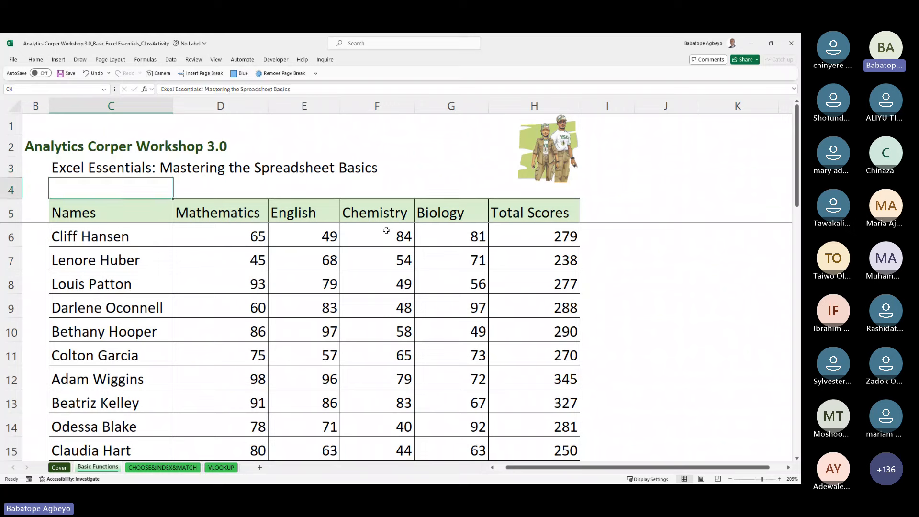
pyautogui.hotkey('shift', 'Down')
pyautogui.hotkey('shift', 'Down')
pyautogui.hotkey('shift', 'Down')
pyautogui.hotkey('shift', 'Down')
pyautogui.hotkey('shift', 'Down')
pyautogui.hotkey('shift', 'Down')
pyautogui.hotkey('shift', 'Down')
pyautogui.hotkey('shift', 'Down')
pyautogui.hotkey('shift', 'Down')
pyautogui.hotkey('shift', 'Down')
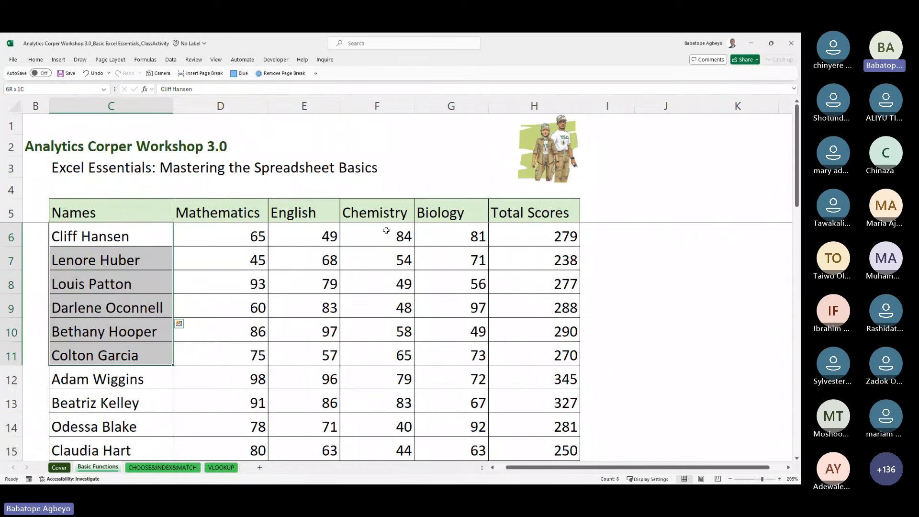
pyautogui.hotkey('shift', 'Down')
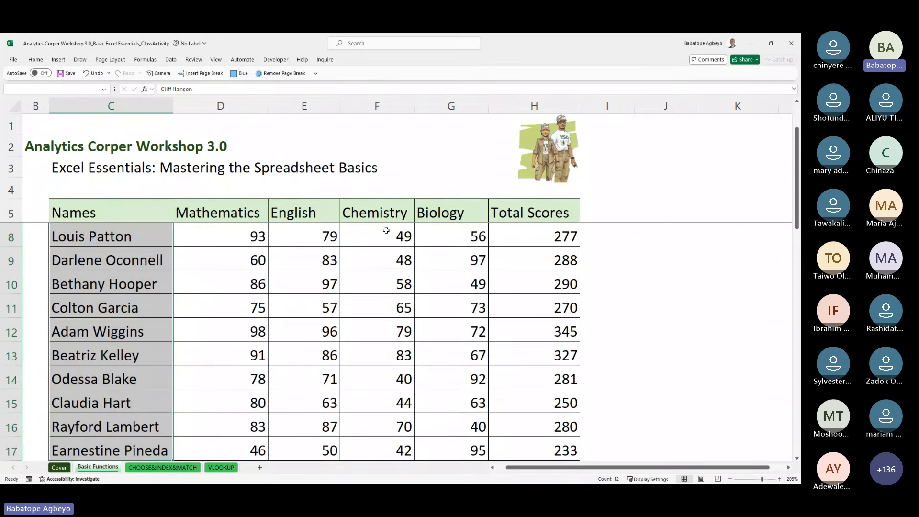
pyautogui.press('Right')
pyautogui.press('Down')
pyautogui.press('Down')
pyautogui.press('Down')
pyautogui.press('Down')
pyautogui.press('Down')
pyautogui.press('Down')
pyautogui.press('Down')
pyautogui.press('Down')
pyautogui.press('Down')
pyautogui.press('Down')
pyautogui.press('Down')
pyautogui.press('Down')
pyautogui.press('Down')
pyautogui.press('Down')
pyautogui.press('Down')
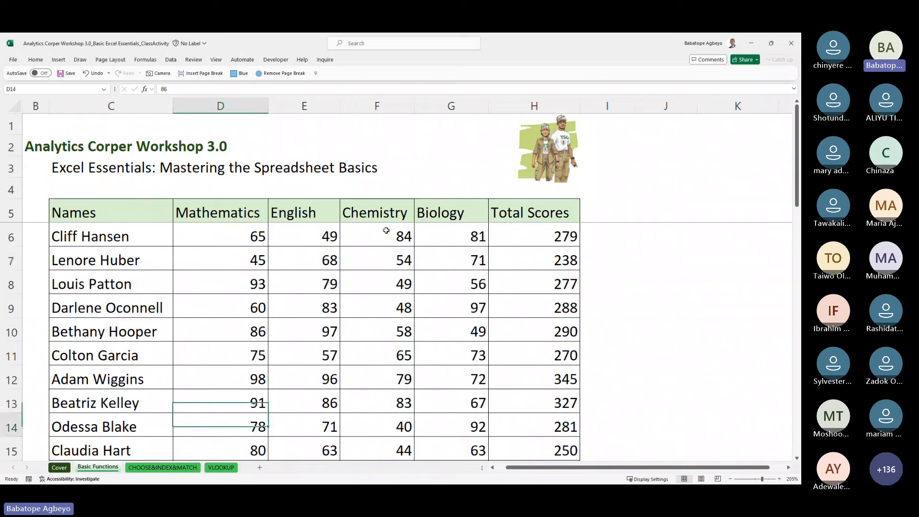
pyautogui.press('Down')
pyautogui.press('Down')
pyautogui.press('Down')
pyautogui.press('Down')
pyautogui.press('Down')
pyautogui.press('Down')
pyautogui.press('Down')
pyautogui.press('Down')
pyautogui.press('Down')
pyautogui.press('Right')
pyautogui.press('Right')
pyautogui.press('Right')
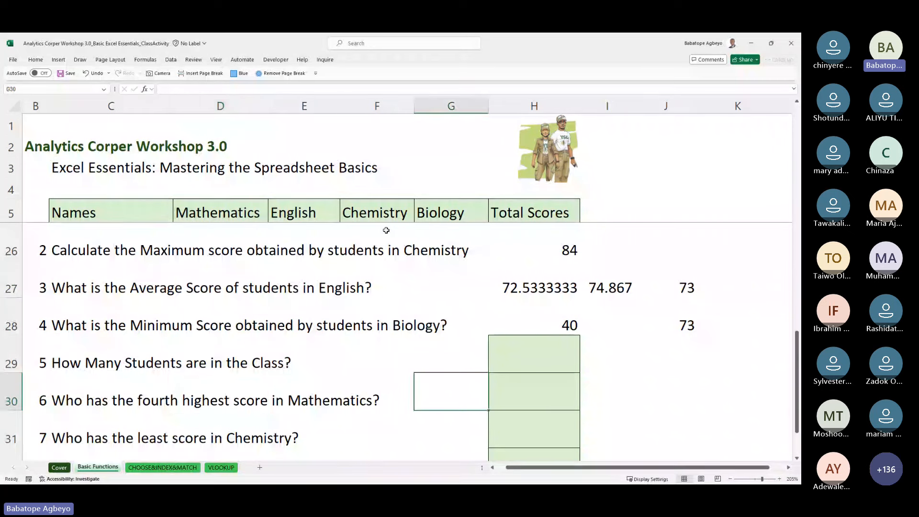
pyautogui.press('Right')
pyautogui.press('Up')
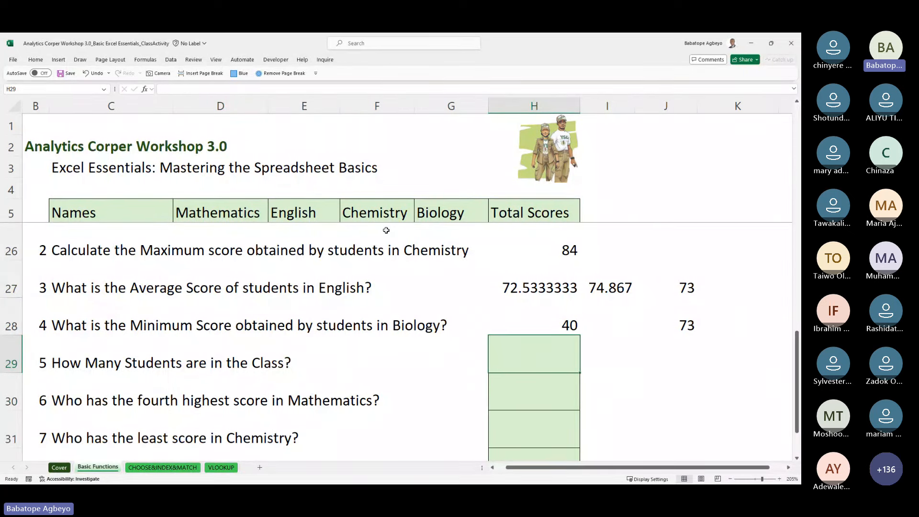
# Step: Begin a count formula in H29, switching from COUNT to COUNTA for text names
pyautogui.write('=coun')
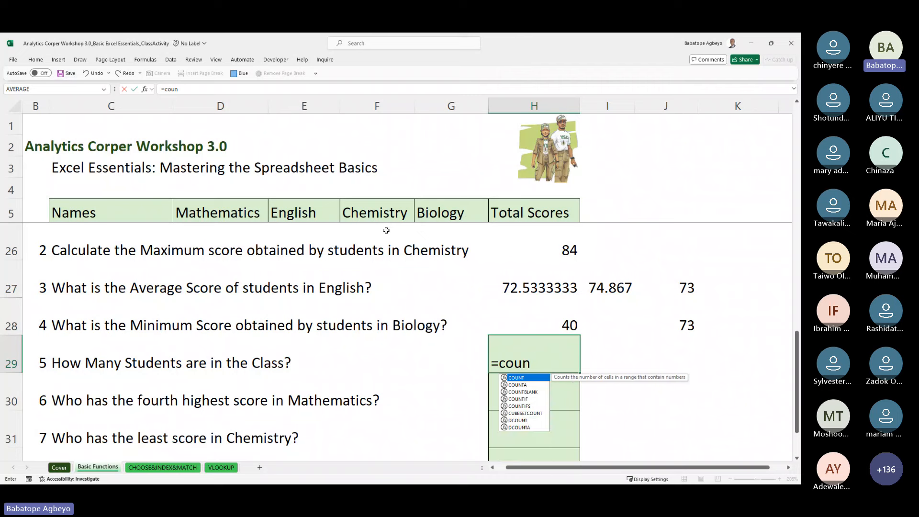
pyautogui.write('t')
pyautogui.press('Tab')
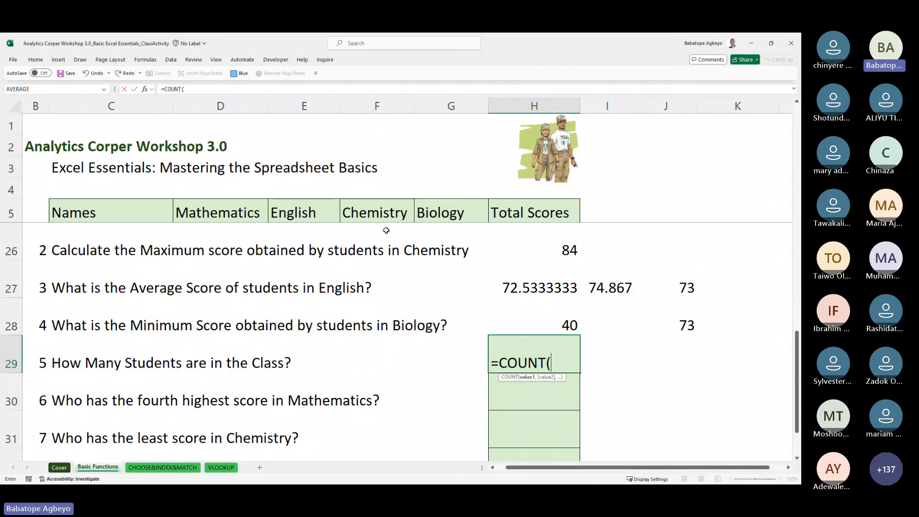
pyautogui.press('BackSpace')
pyautogui.press('Down')
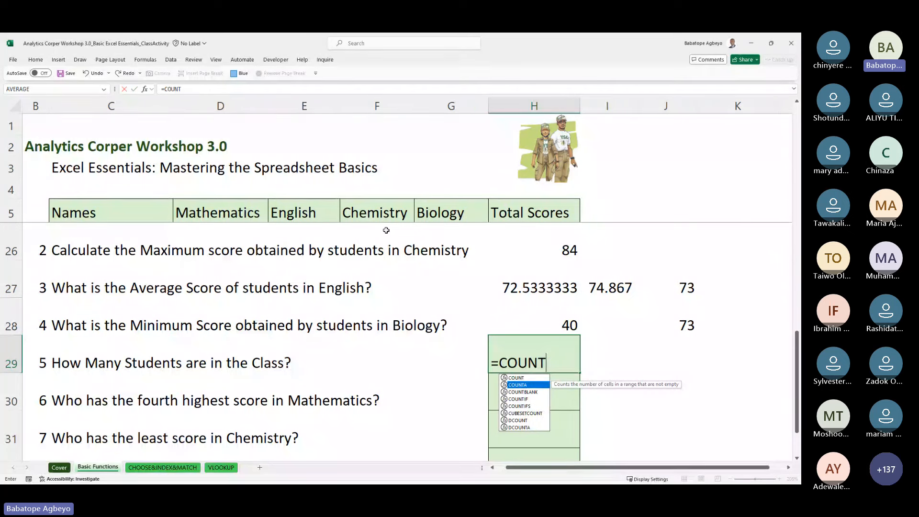
pyautogui.press('Tab')
# Step: Set the COUNTA range to student names C6:C20 and enter it, giving 15
pyautogui.press('Up')
pyautogui.press('Up')
pyautogui.press('Up')
pyautogui.press('Up')
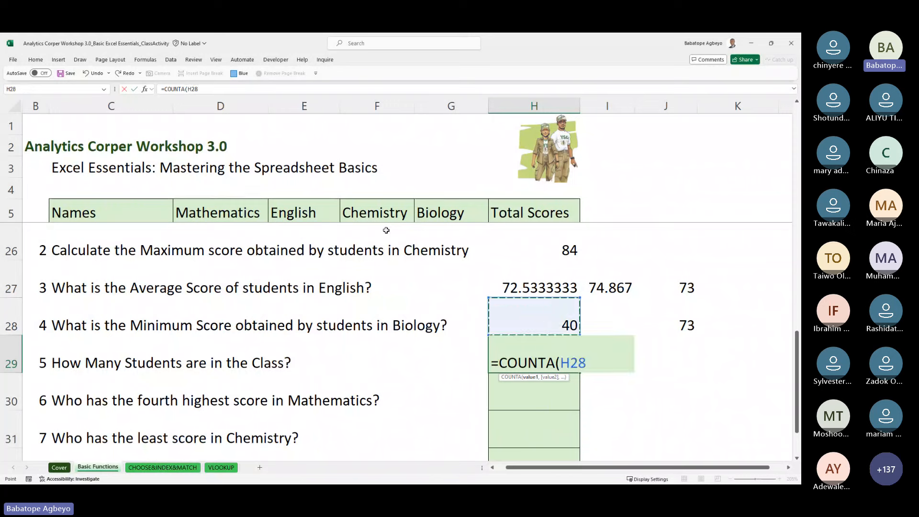
pyautogui.press('Left')
pyautogui.press('Left')
pyautogui.press('Left')
pyautogui.press('Up')
pyautogui.press('Up')
pyautogui.press('Up')
pyautogui.press('Up')
pyautogui.press('Up')
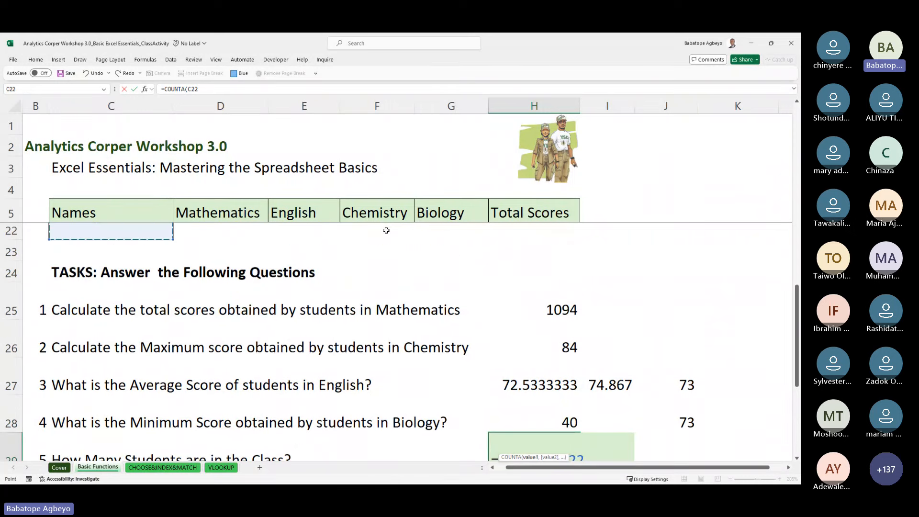
pyautogui.hotkey('ctrl', 'shift', 'Up')
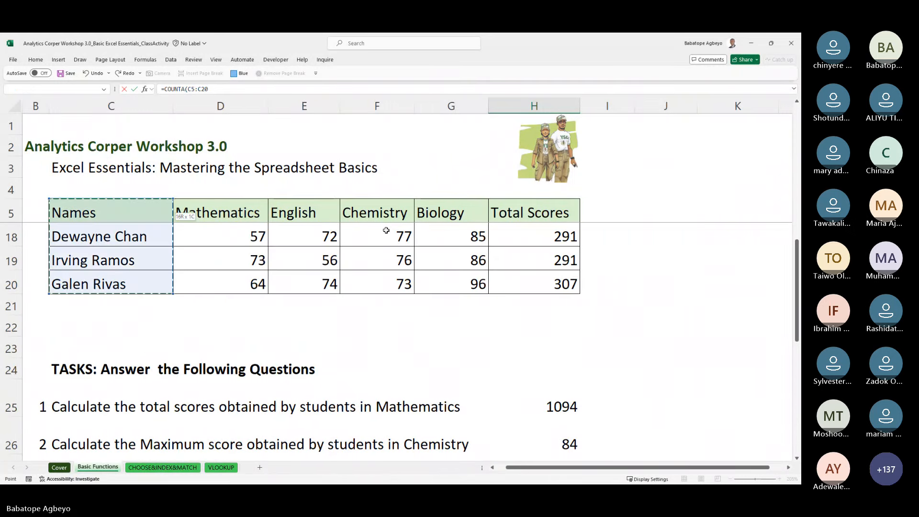
pyautogui.hotkey('ctrl', 'shift', 'Down')
pyautogui.hotkey('ctrl', 'shift', 'Up')
pyautogui.hotkey('shift', 'Down')
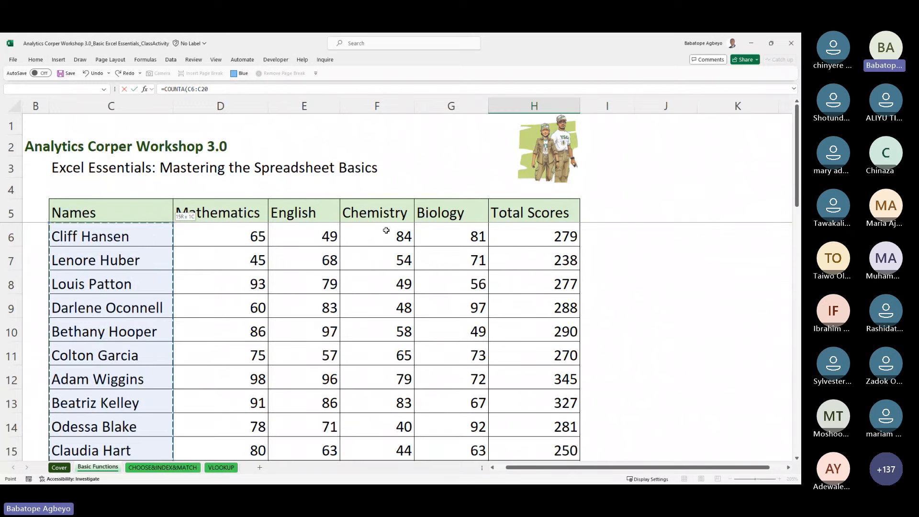
pyautogui.press('Return')
pyautogui.press('Up')
pyautogui.press('Up')
pyautogui.press('Up')
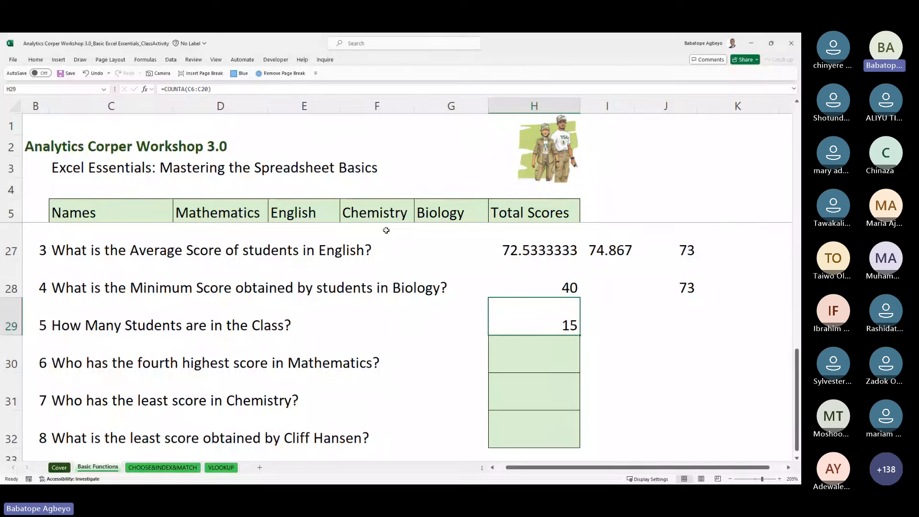
pyautogui.press('Down')
pyautogui.hotkey('shift', 'space')
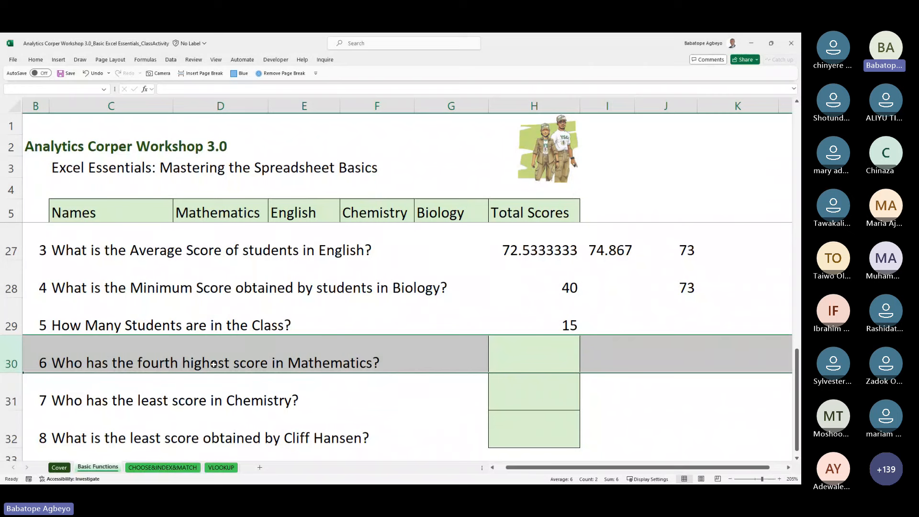
pyautogui.click(515, 361)
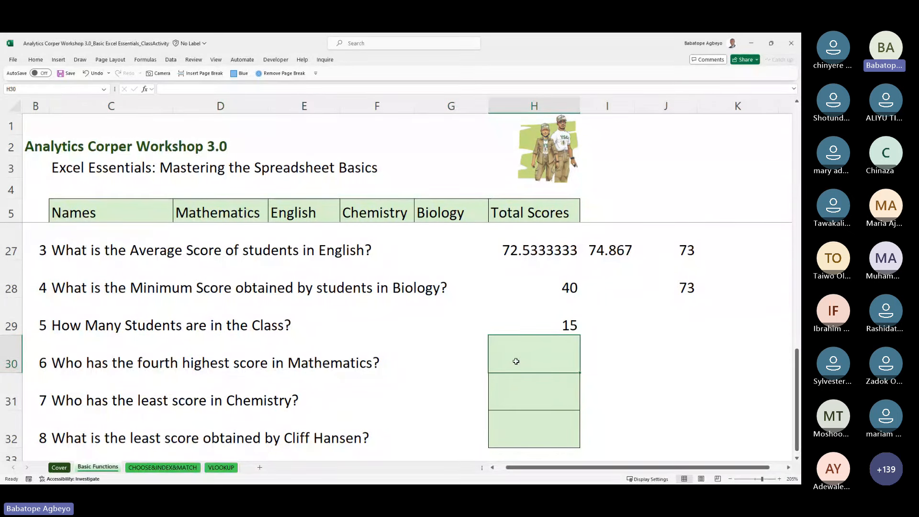
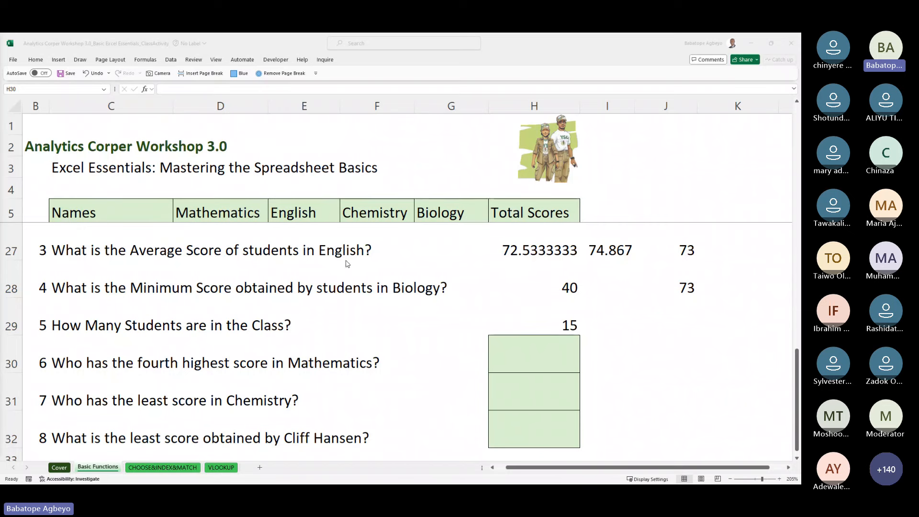
# Step: Start a LARGE formula in H30 over the Mathematics scores D6:D20
pyautogui.click(482, 376)
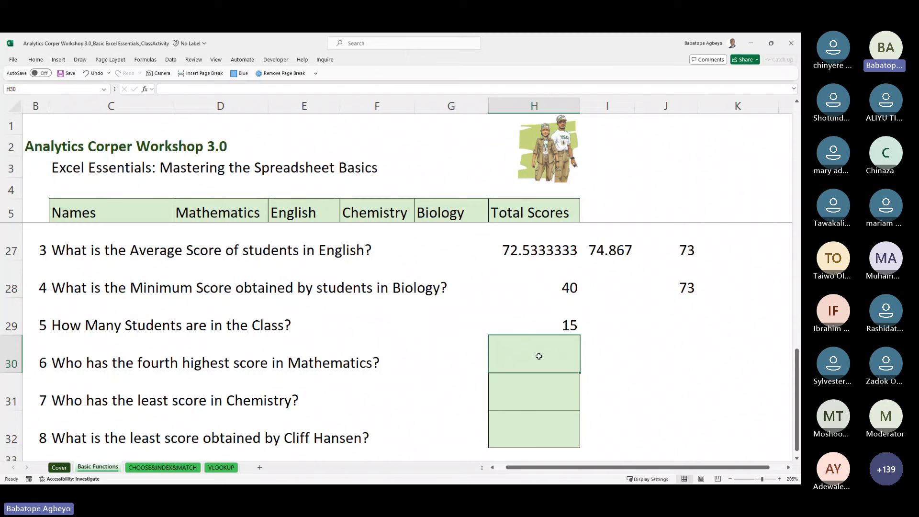
pyautogui.write('=')
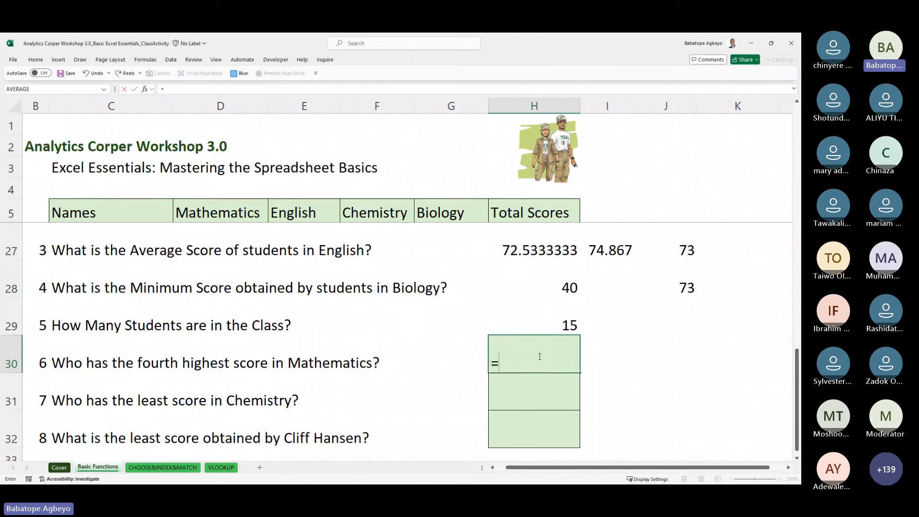
pyautogui.write('la')
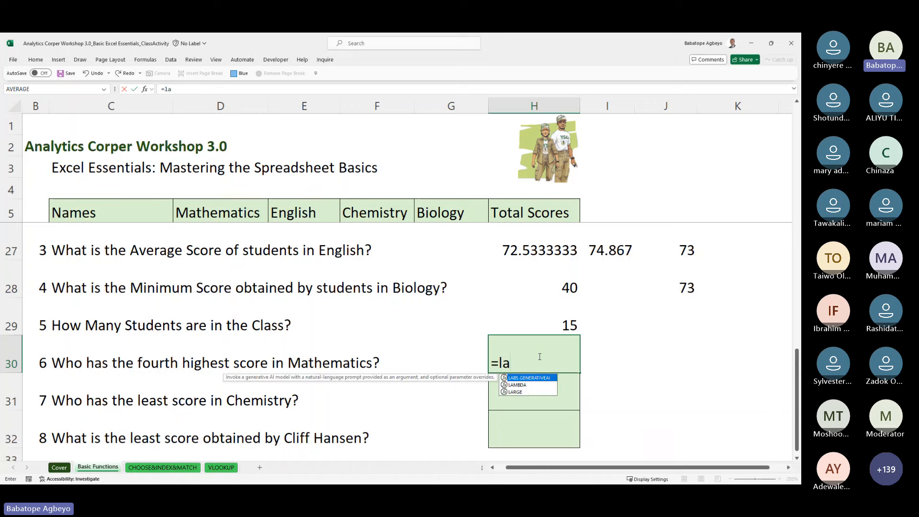
pyautogui.write('r')
pyautogui.press('Tab')
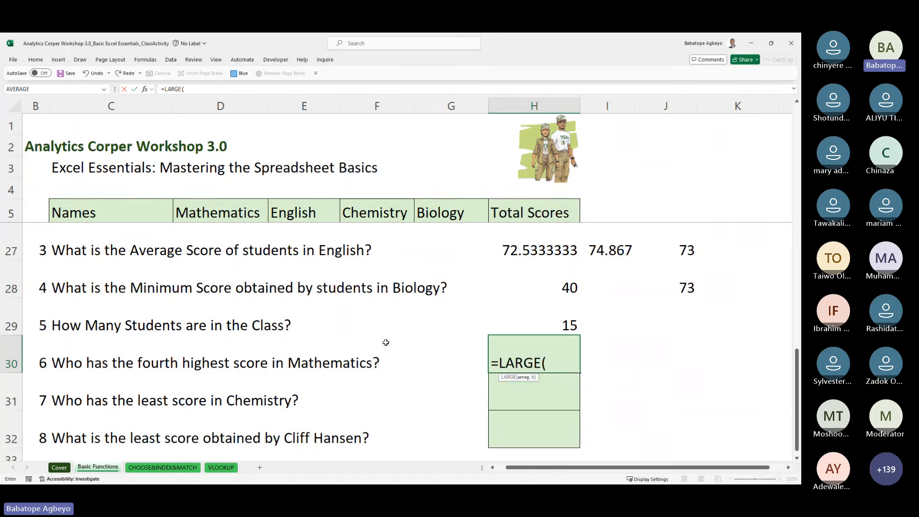
pyautogui.click(362, 240)
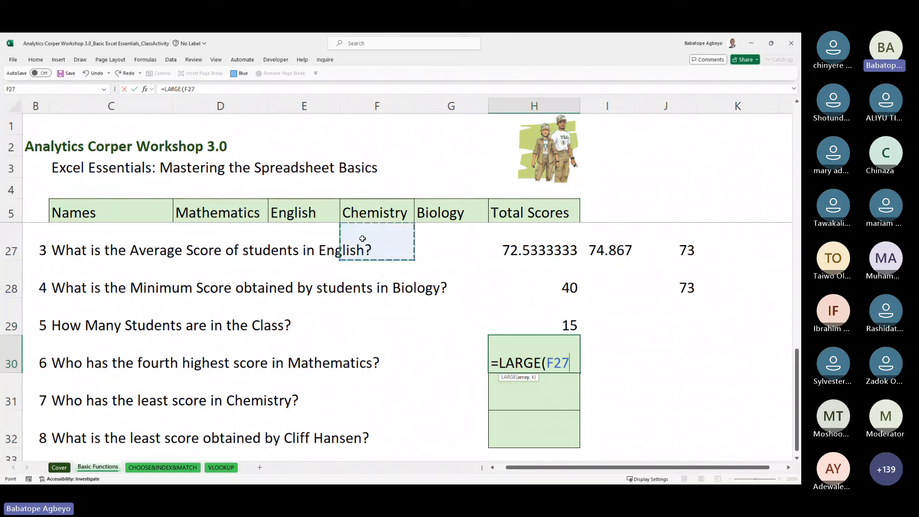
pyautogui.press('Up')
pyautogui.press('Up')
pyautogui.press('Up')
pyautogui.press('Up')
pyautogui.press('Up')
pyautogui.press('Up')
pyautogui.press('Up')
pyautogui.press('Up')
pyautogui.press('Up')
pyautogui.press('Up')
pyautogui.press('Up')
pyautogui.press('Up')
pyautogui.press('Up')
pyautogui.press('Up')
pyautogui.press('Up')
pyautogui.press('Up')
pyautogui.press('Up')
pyautogui.press('Up')
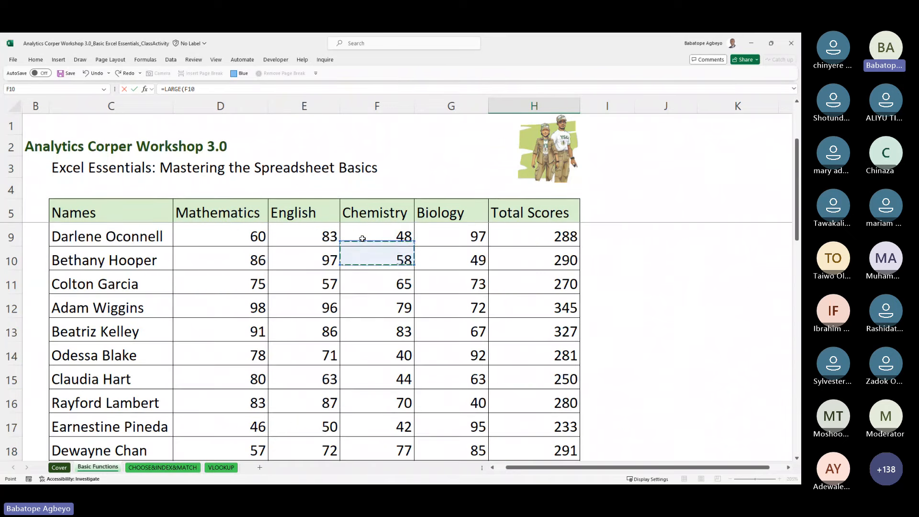
pyautogui.press('Down')
pyautogui.press('Down')
pyautogui.press('Down')
pyautogui.press('Down')
pyautogui.press('Down')
pyautogui.press('Down')
pyautogui.press('Down')
pyautogui.press('Down')
pyautogui.press('Down')
pyautogui.press('Down')
pyautogui.press('Down')
pyautogui.press('Down')
pyautogui.press('Down')
pyautogui.press('Up')
pyautogui.press('Up')
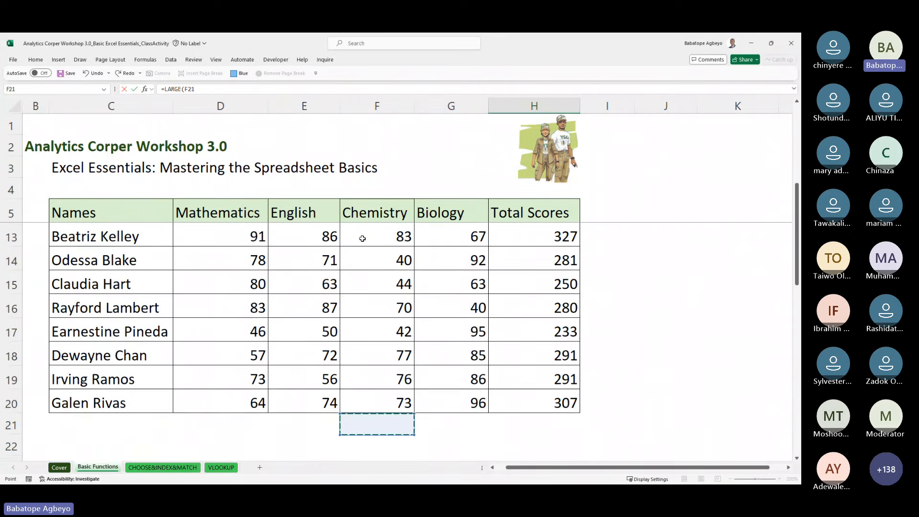
pyautogui.press('Left')
pyautogui.press('Left')
pyautogui.hotkey('ctrl', 'shift', 'Up')
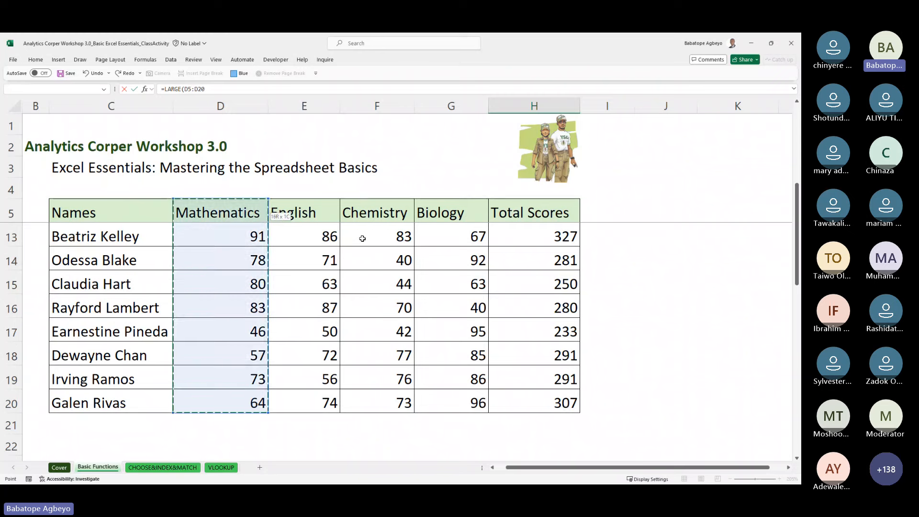
pyautogui.press('Down')
pyautogui.press('Up')
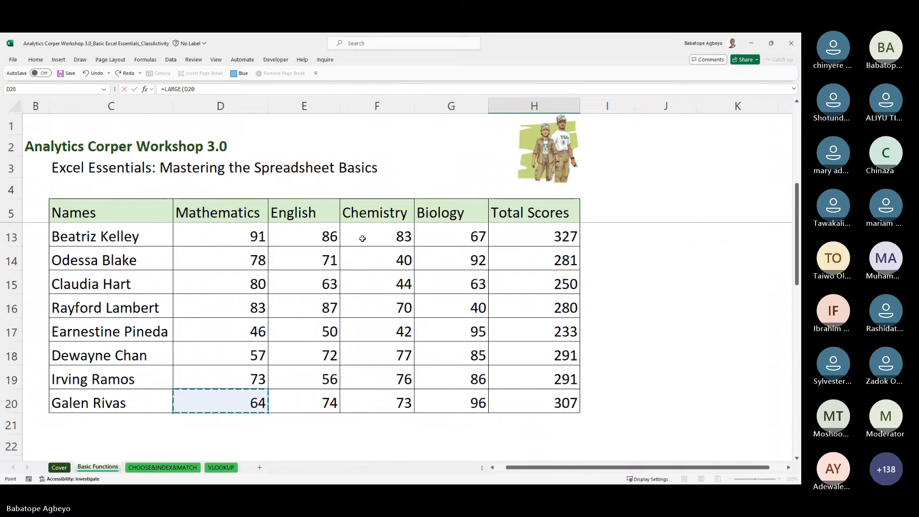
pyautogui.hotkey('ctrl', 'shift', 'Up')
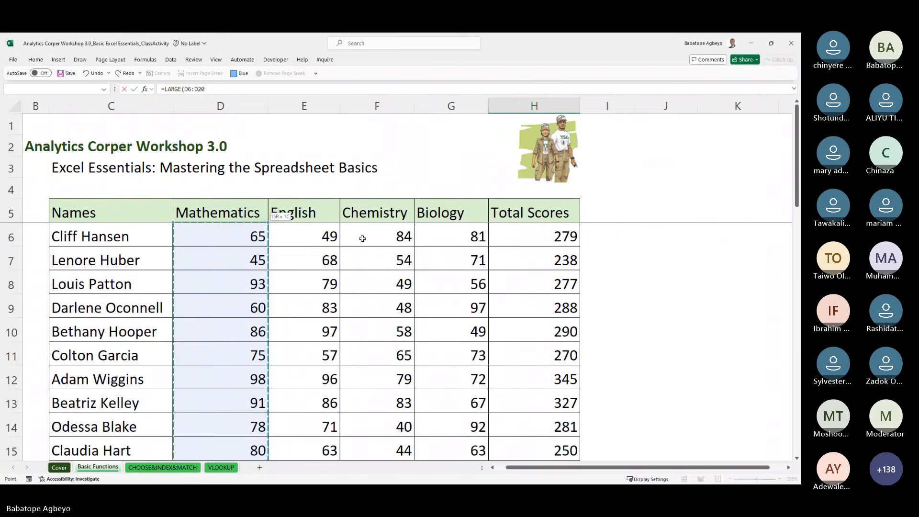
# Step: Complete it as =LARGE(D6:D20,4) so H30 shows 86
pyautogui.write(',')
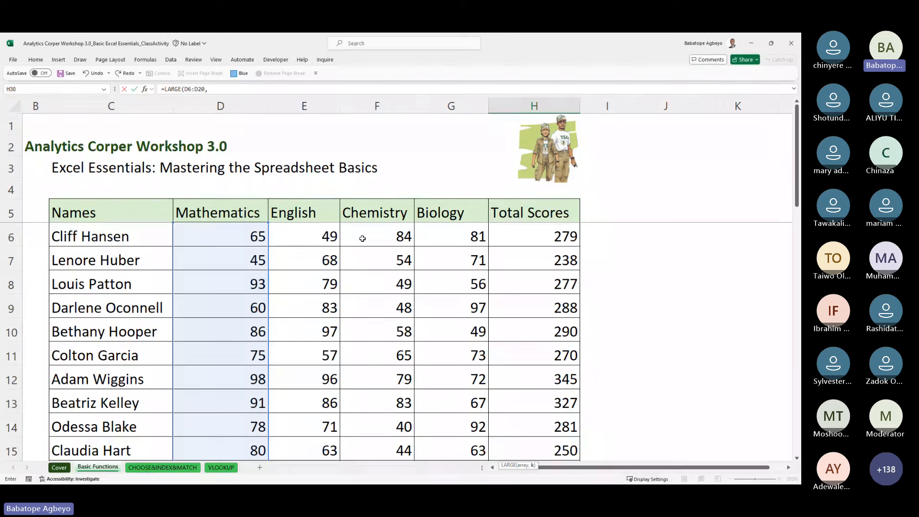
pyautogui.write('4')
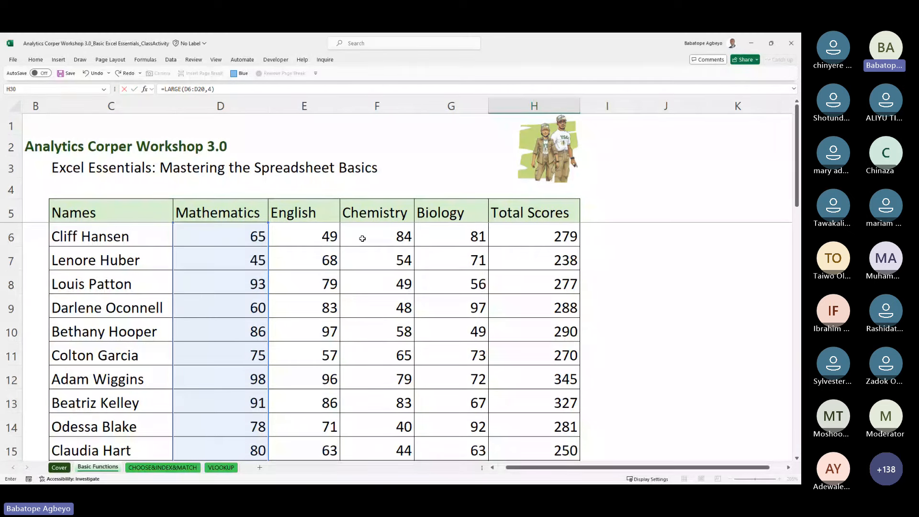
pyautogui.press('Return')
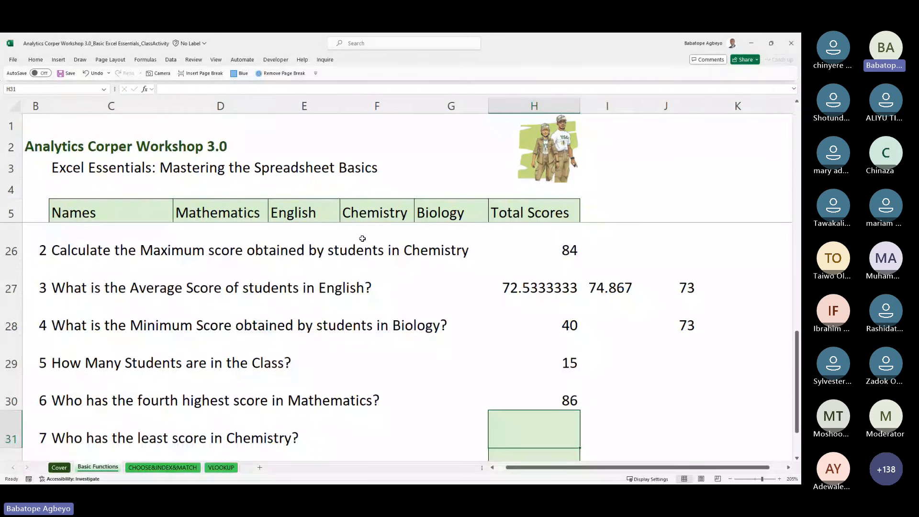
pyautogui.press('Up')
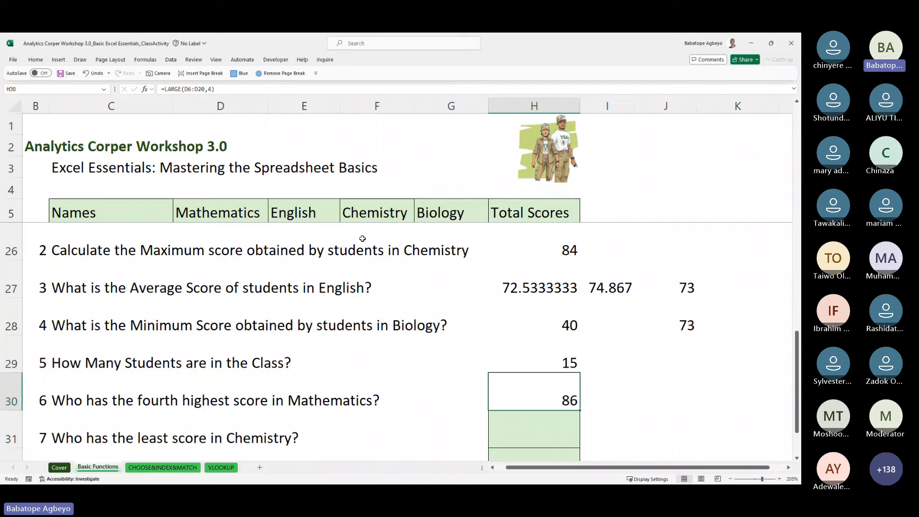
pyautogui.press('Left')
pyautogui.press('Left')
pyautogui.press('Left')
pyautogui.press('Left')
pyautogui.press('Left')
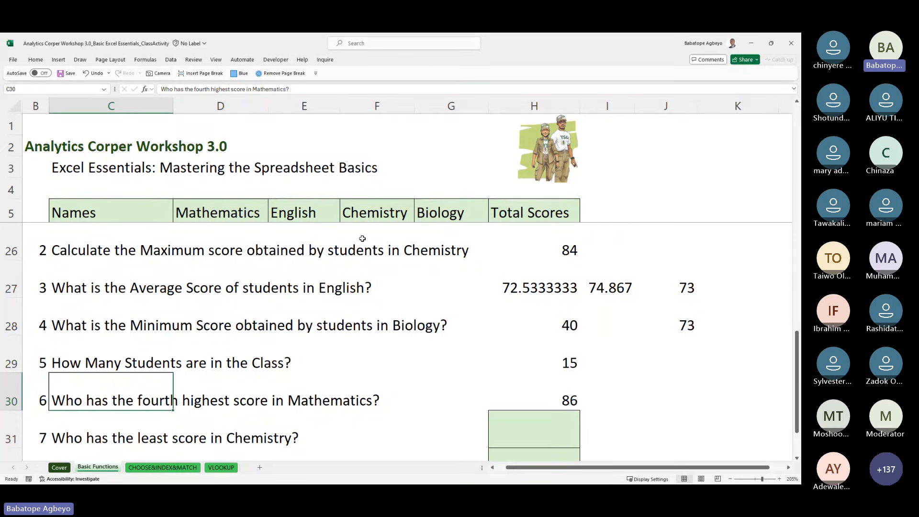
pyautogui.press('Right')
pyautogui.press('Right')
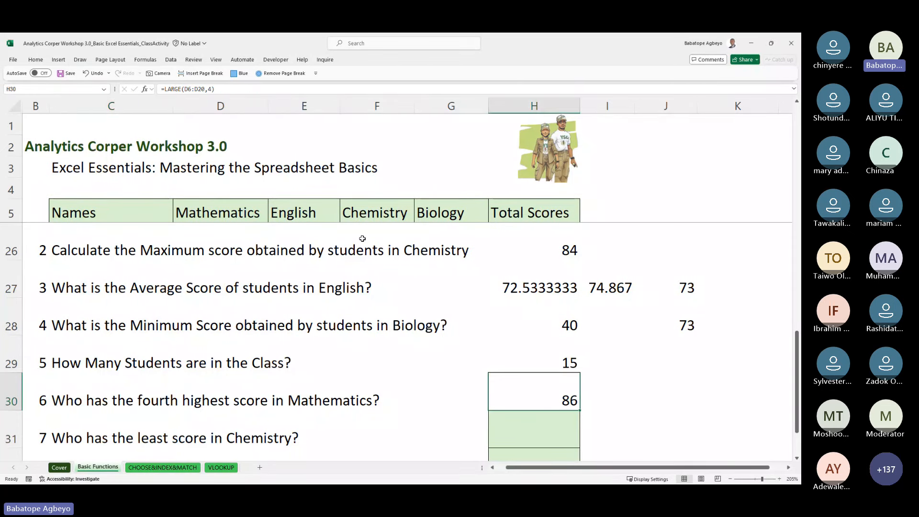
pyautogui.press('Right')
pyautogui.press('Left')
pyautogui.press('Right')
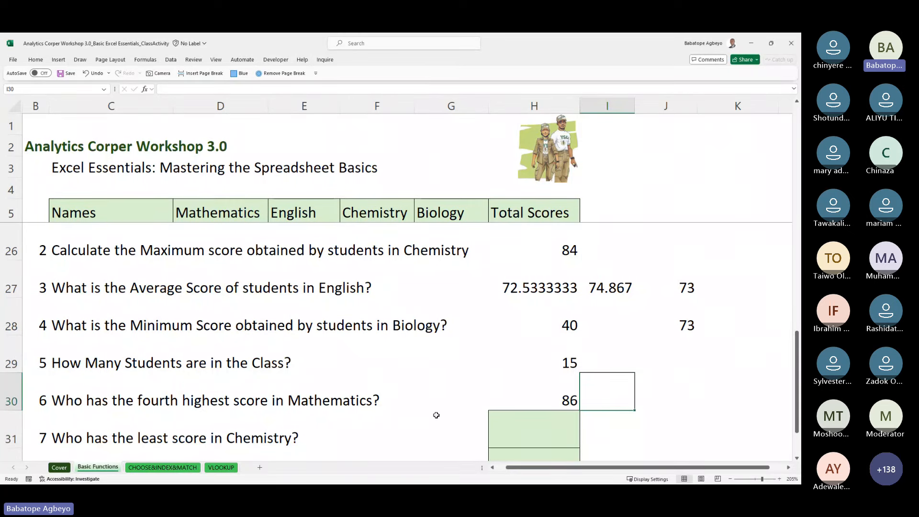
pyautogui.click(221, 468)
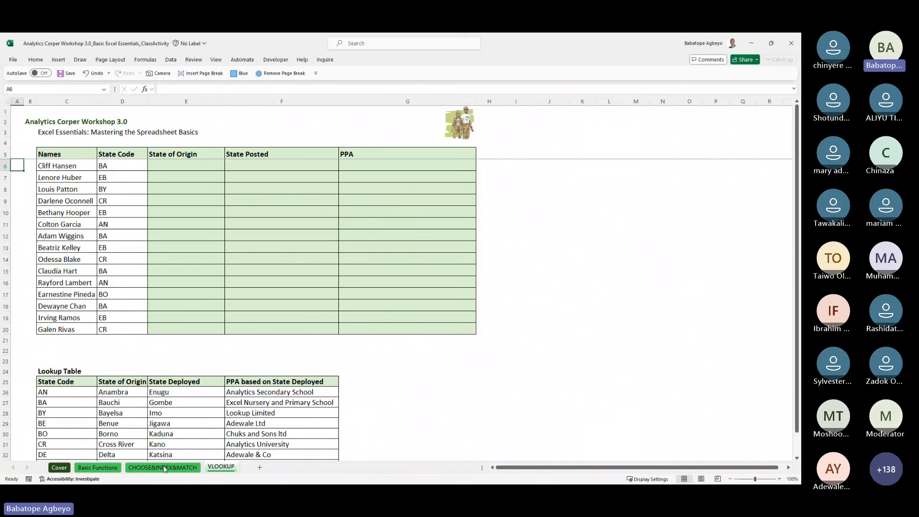
pyautogui.click(100, 467)
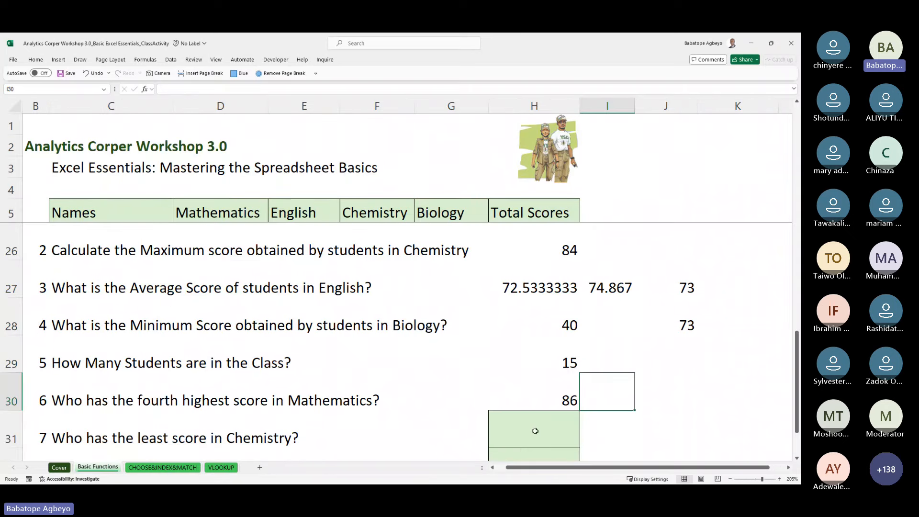
pyautogui.moveTo(798, 358); pyautogui.dragTo(793, 438)
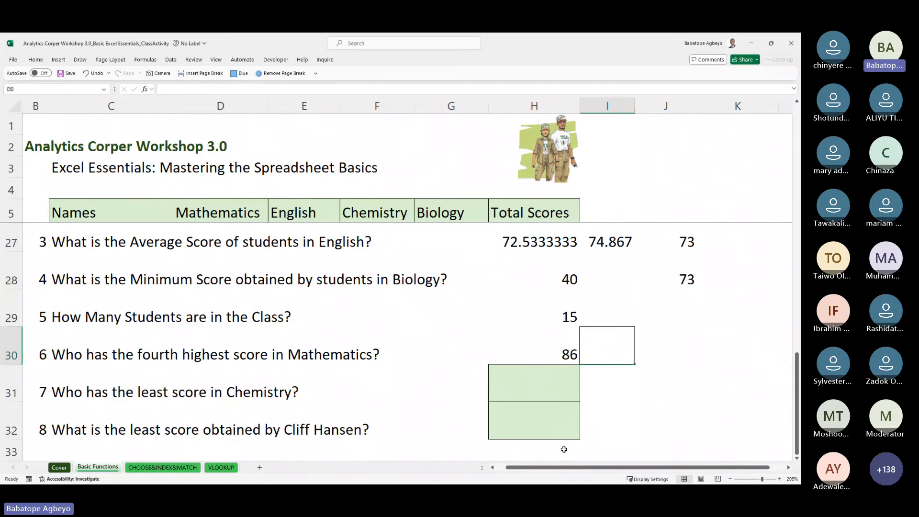
pyautogui.click(498, 351)
pyautogui.click(616, 355)
pyautogui.click(222, 468)
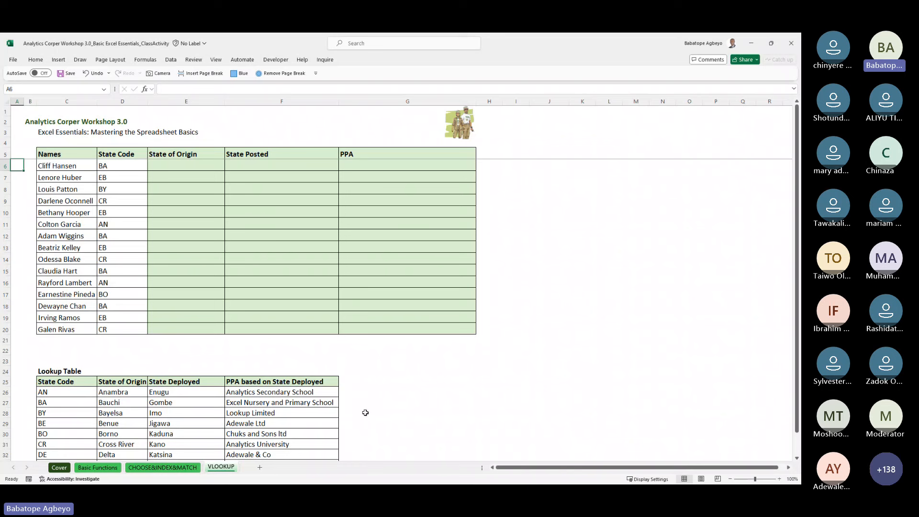
pyautogui.click(96, 468)
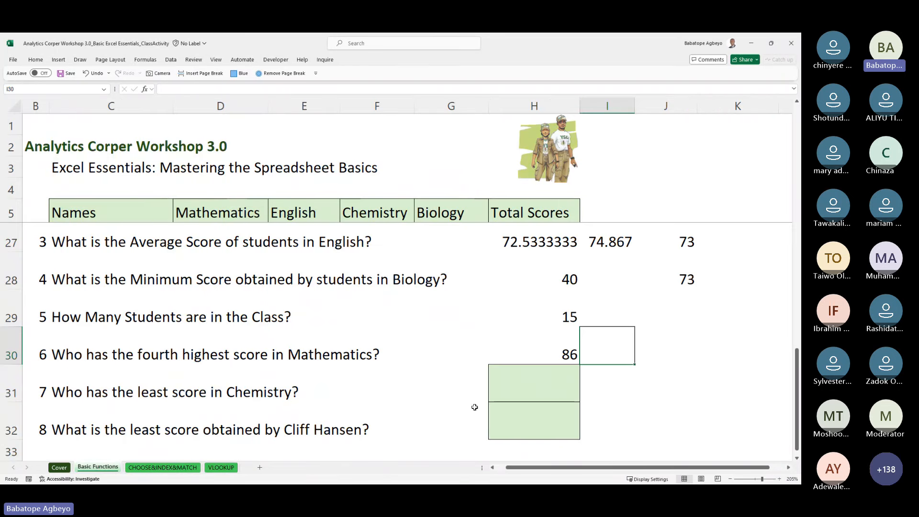
pyautogui.click(554, 353)
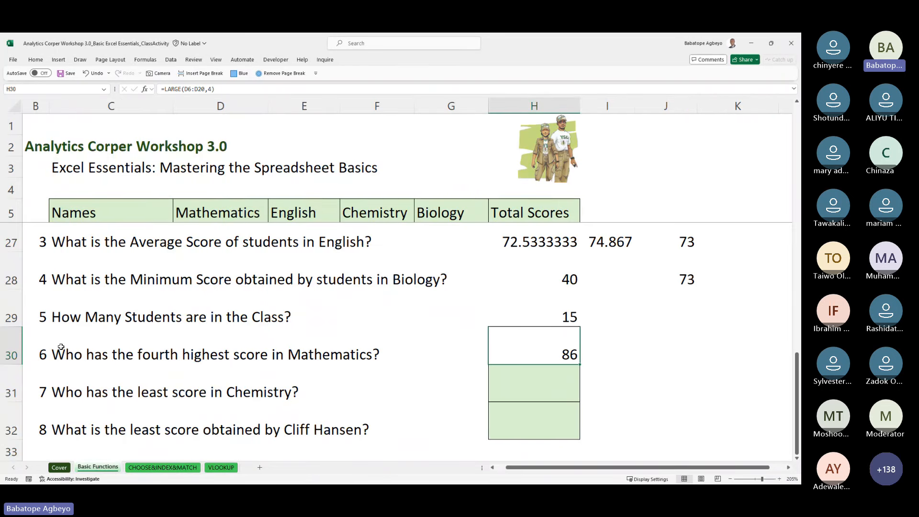
pyautogui.moveTo(61, 346); pyautogui.dragTo(72, 431)
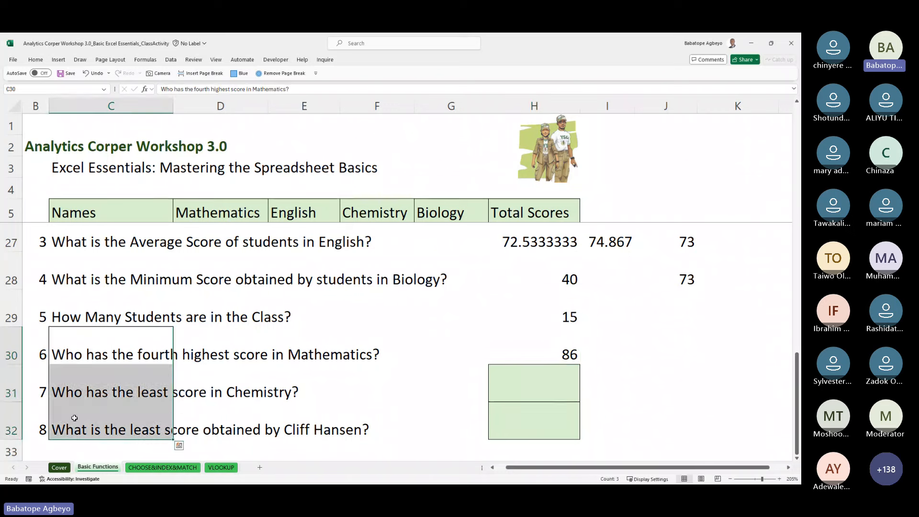
pyautogui.click(223, 469)
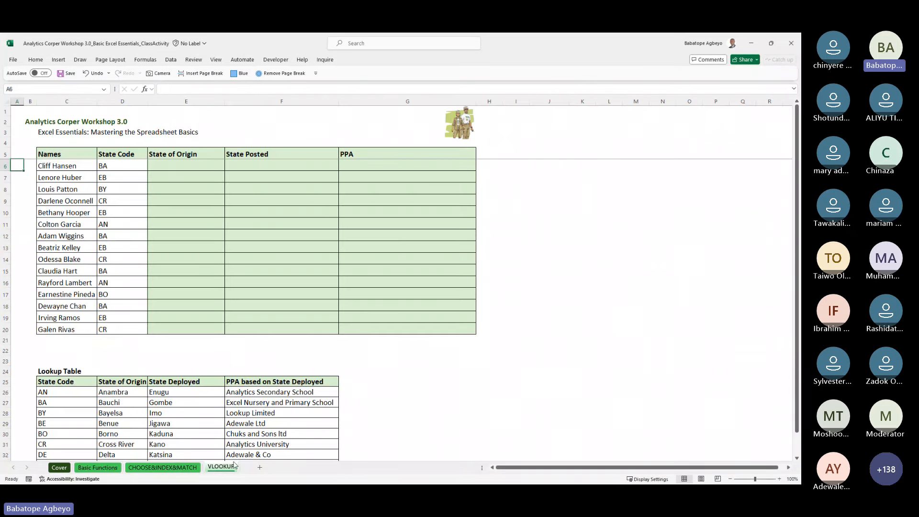
pyautogui.click(107, 468)
pyautogui.click(531, 356)
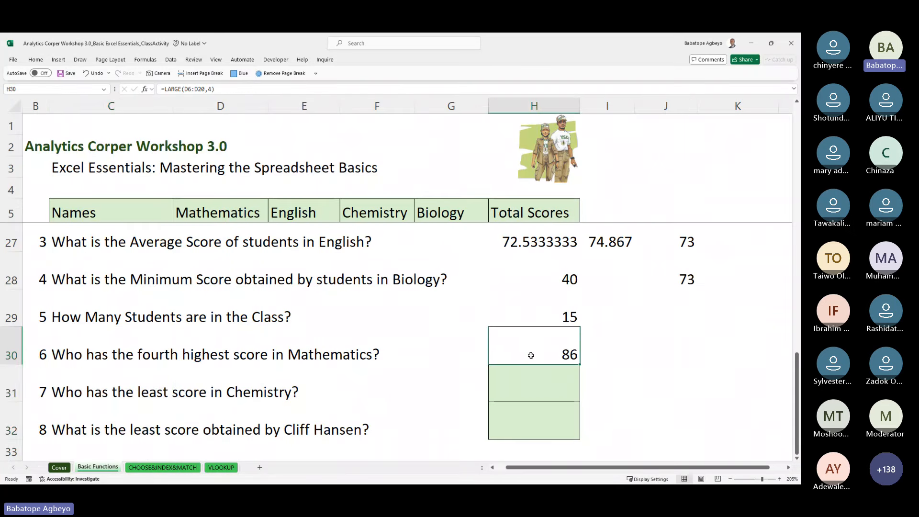
# Step: Clear H30 and rebuild a LARGE formula over the range D6:D20
pyautogui.press('Delete')
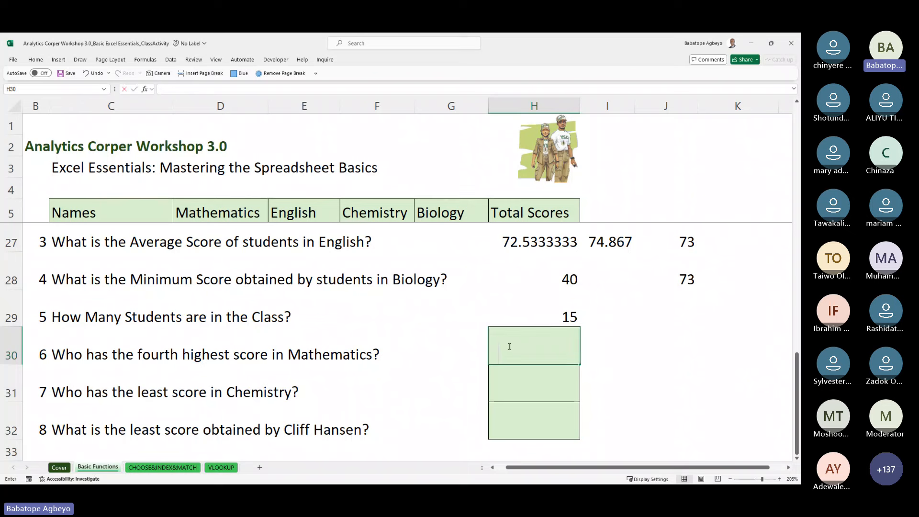
pyautogui.write('=larg')
pyautogui.press('Tab')
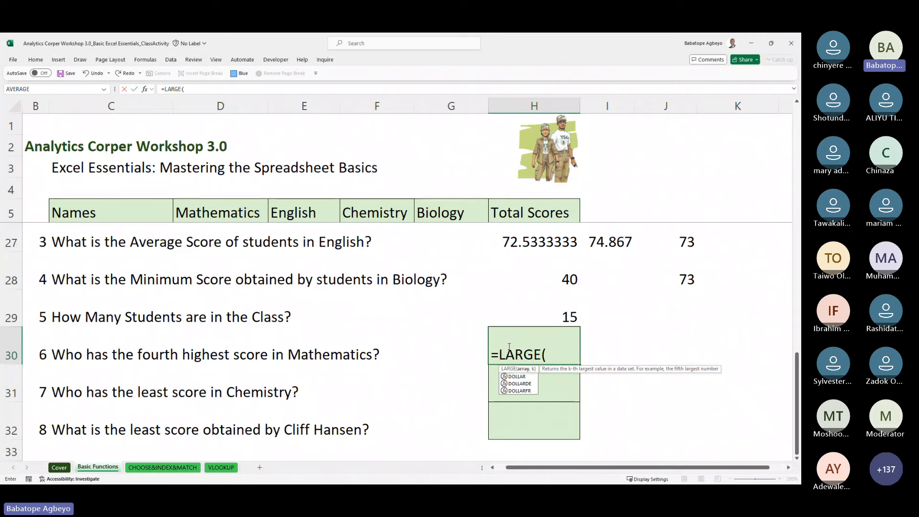
pyautogui.moveTo(444, 229); pyautogui.dragTo(445, 227)
pyautogui.press('Up')
pyautogui.press('Up')
pyautogui.press('Up')
pyautogui.press('Up')
pyautogui.press('Up')
pyautogui.press('Up')
pyautogui.press('Up')
pyautogui.press('Up')
pyautogui.press('Down')
pyautogui.press('Down')
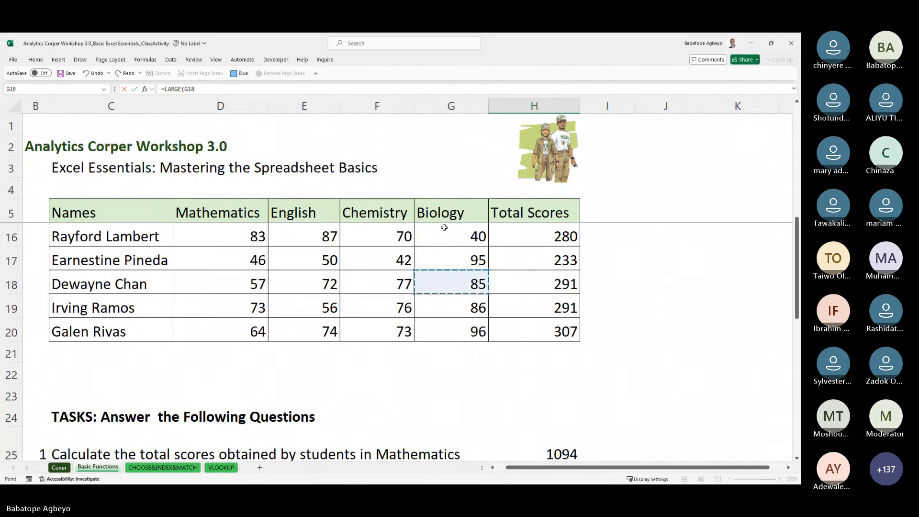
pyautogui.press('Down')
pyautogui.press('Left')
pyautogui.press('Left')
pyautogui.press('Down')
pyautogui.press('Left')
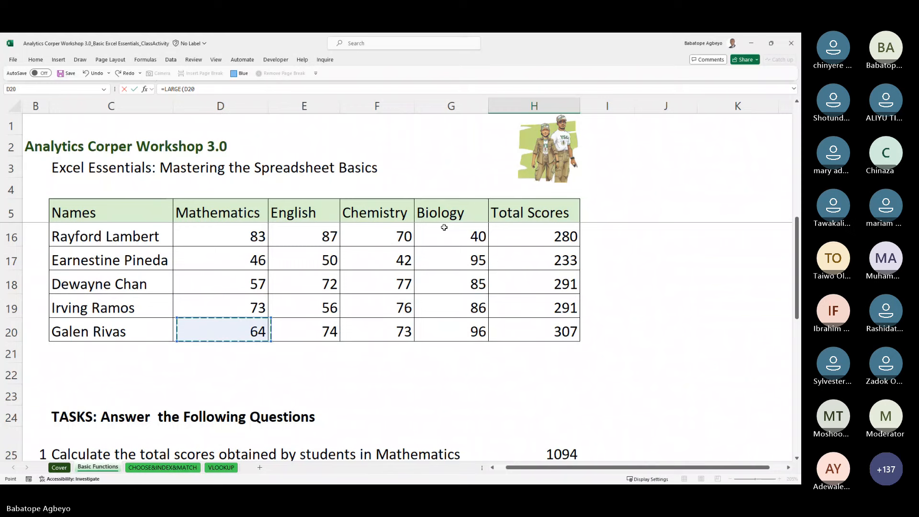
pyautogui.hotkey('shift', 'Up')
pyautogui.hotkey('shift', 'Up')
pyautogui.hotkey('shift', 'Up')
pyautogui.hotkey('shift', 'Up')
pyautogui.hotkey('shift', 'Up')
pyautogui.hotkey('shift', 'Up')
pyautogui.hotkey('shift', 'Up')
pyautogui.hotkey('shift', 'Up')
pyautogui.hotkey('shift', 'Up')
pyautogui.hotkey('shift', 'Up')
pyautogui.hotkey('shift', 'Up')
pyautogui.hotkey('shift', 'Up')
pyautogui.hotkey('shift', 'Up')
pyautogui.hotkey('shift', 'Up')
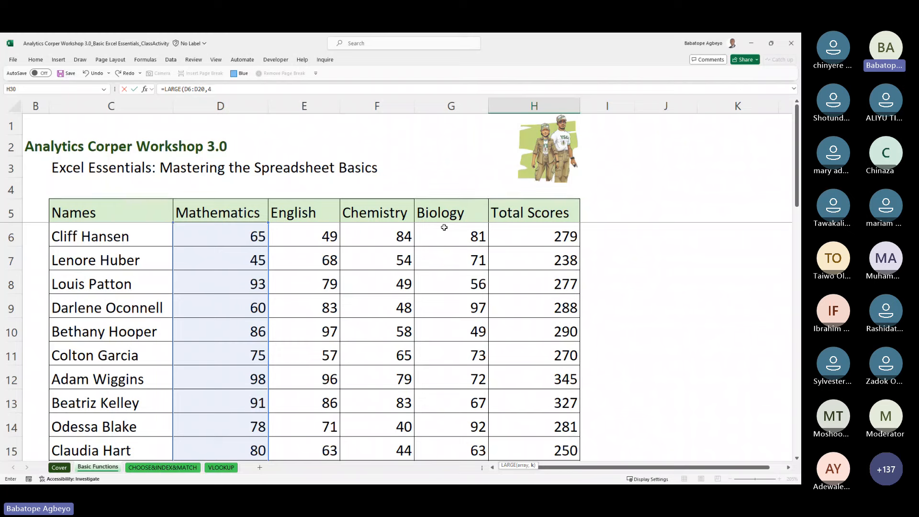
# Step: Finish =LARGE(D6:D20,4), then undo it so H30 is empty
pyautogui.write('4)')
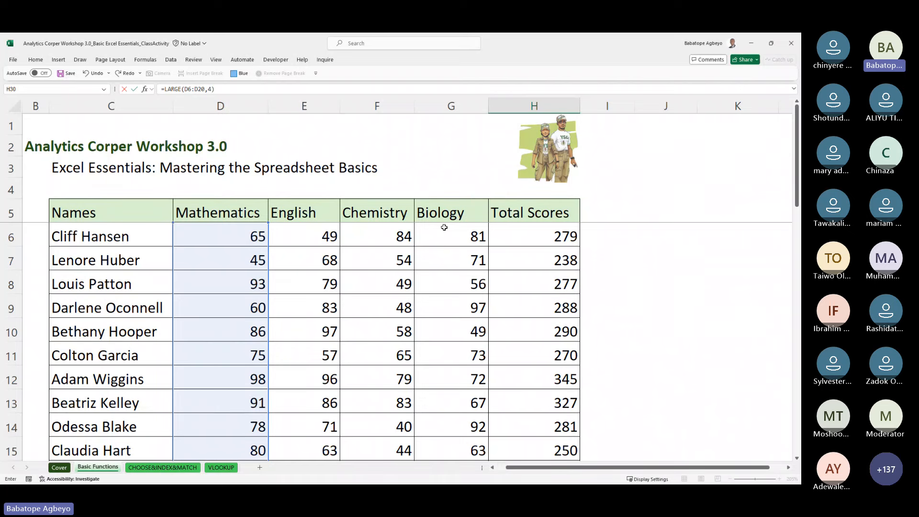
pyautogui.press('Return')
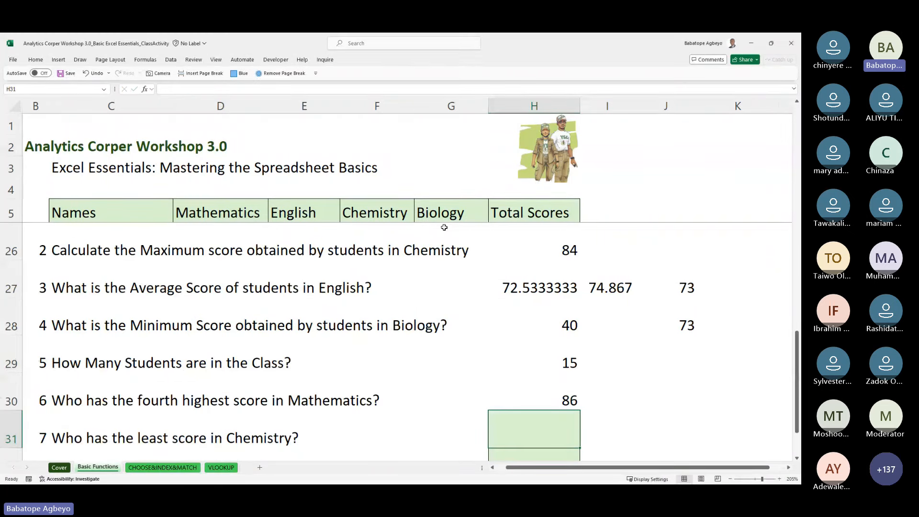
pyautogui.hotkey('ctrl', 'z')
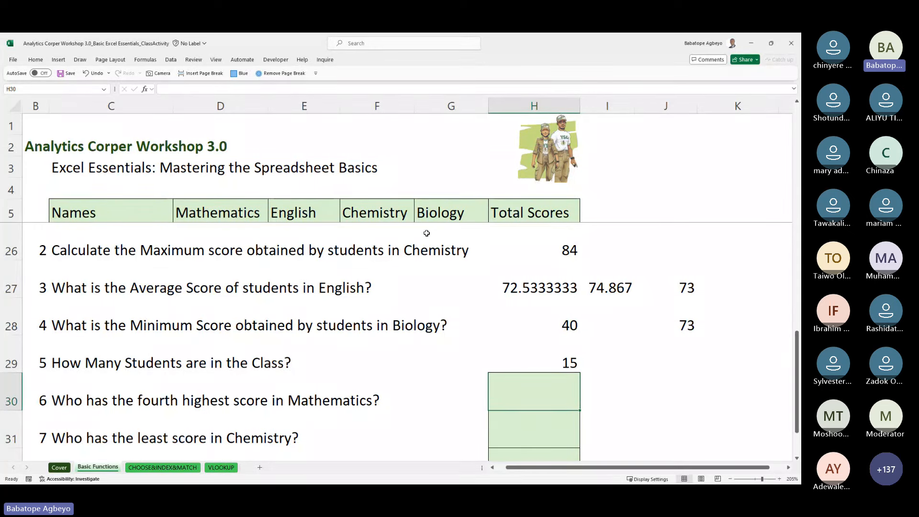
# Step: Leave the question answers in H30:H32 and go to the CHOOSE&INDEX&MATCH sheet
pyautogui.hotkey('shift', 'Down')
pyautogui.hotkey('shift', 'Down')
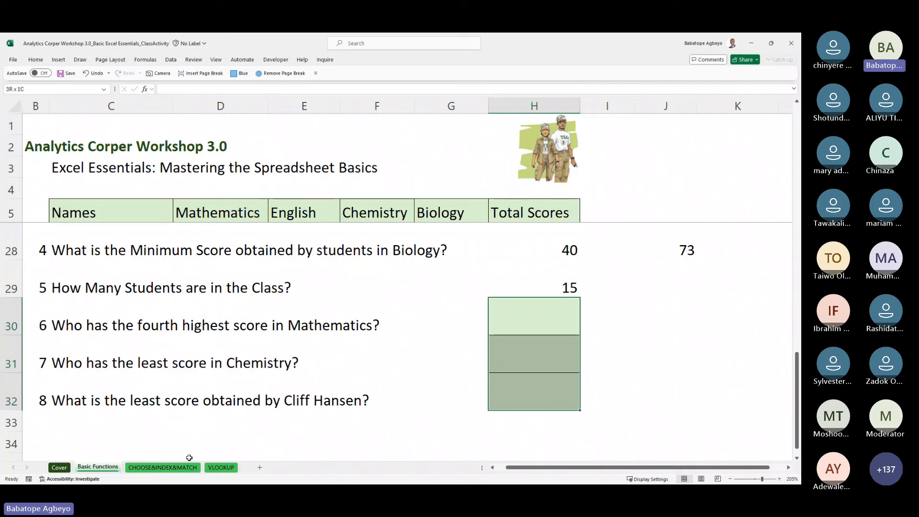
pyautogui.click(165, 325)
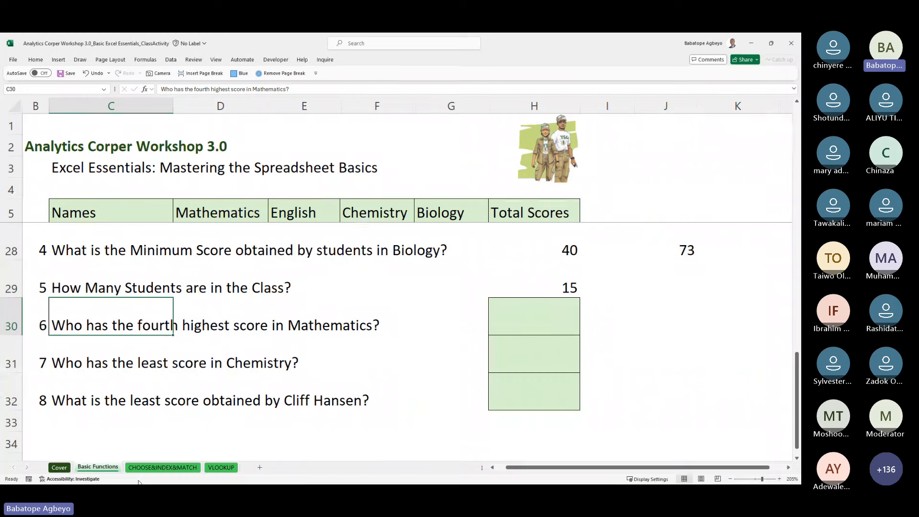
pyautogui.click(162, 468)
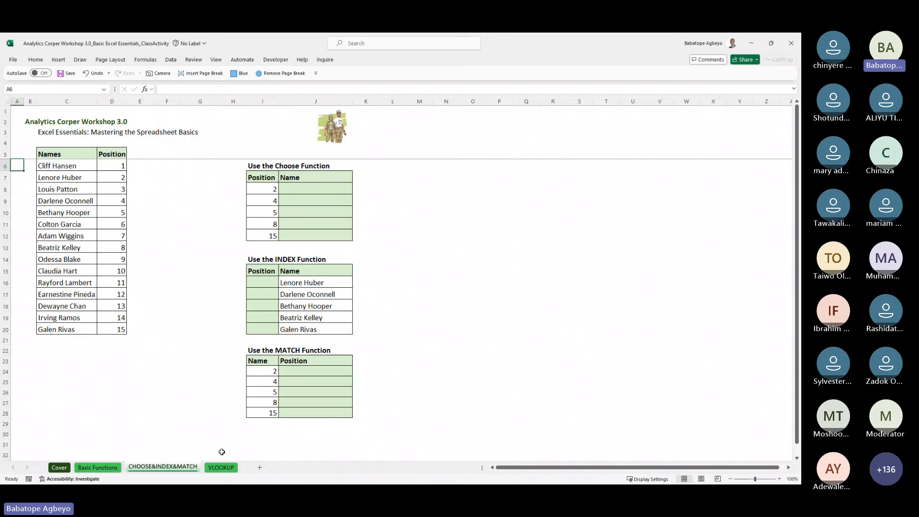
pyautogui.scroll(1, 323, 250)
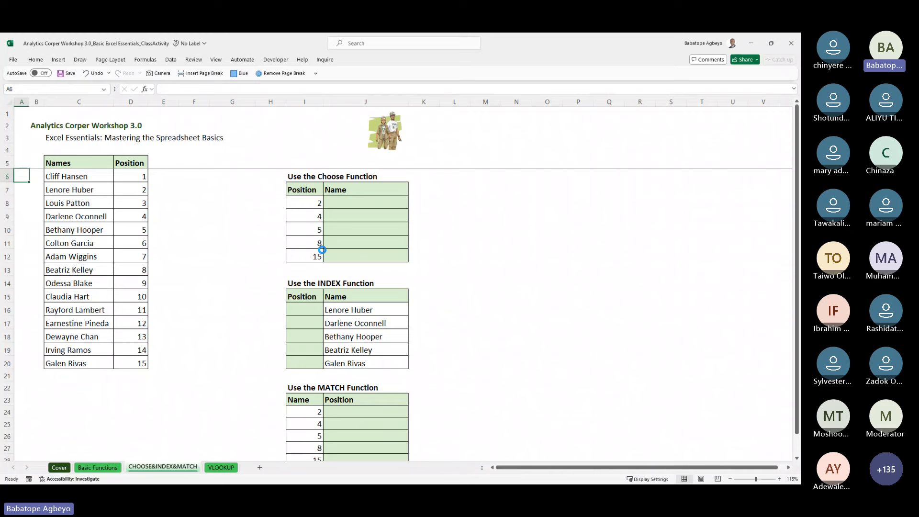
pyautogui.scroll(1, 323, 249)
pyautogui.press('Right')
pyautogui.press('Right')
pyautogui.press('Right')
pyautogui.press('Right')
pyautogui.press('Right')
pyautogui.press('Right')
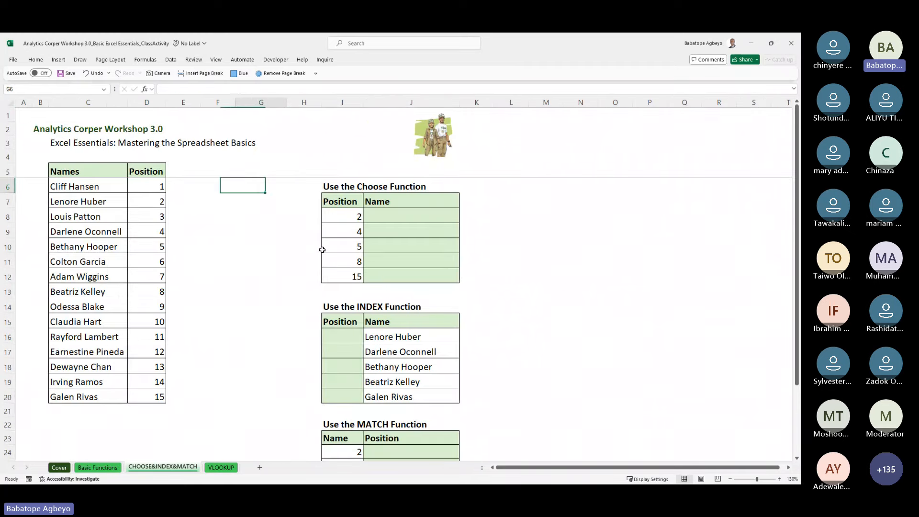
pyautogui.press('Right')
pyautogui.press('Right')
pyautogui.press('Right')
pyautogui.press('Down')
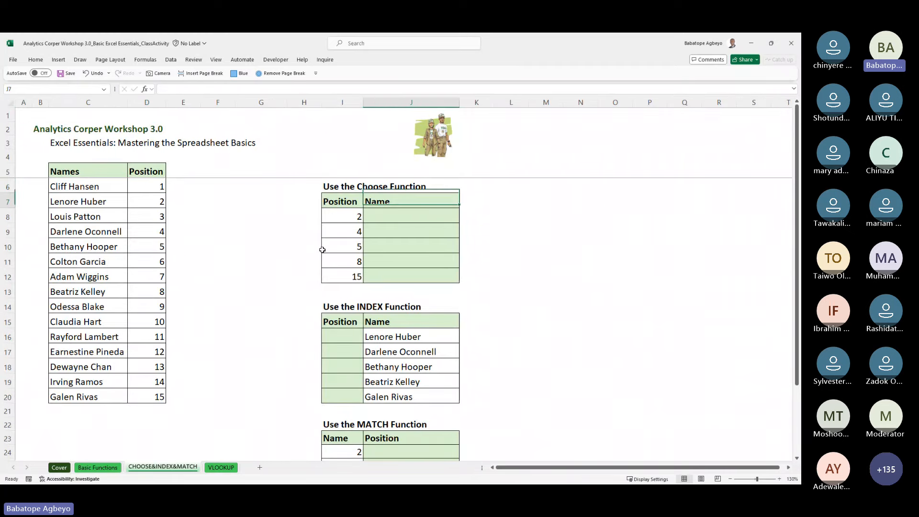
pyautogui.press('Down')
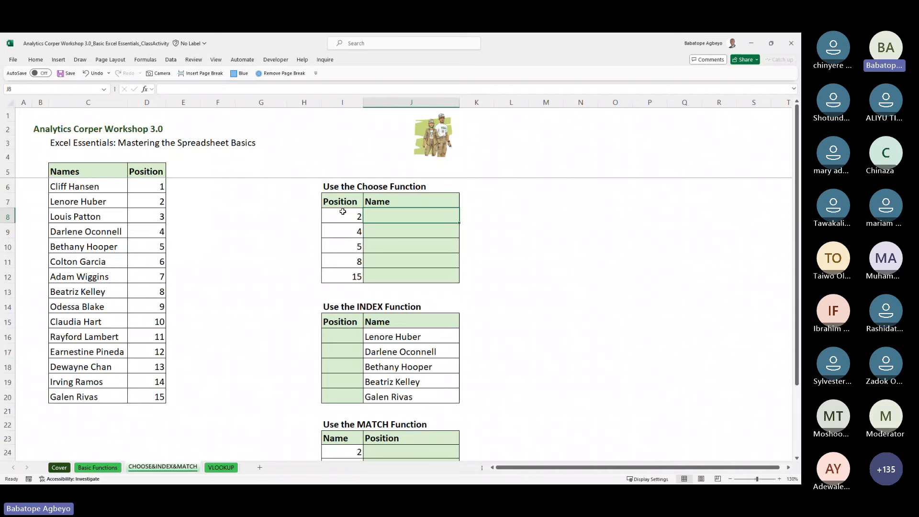
pyautogui.moveTo(343, 212); pyautogui.dragTo(341, 275)
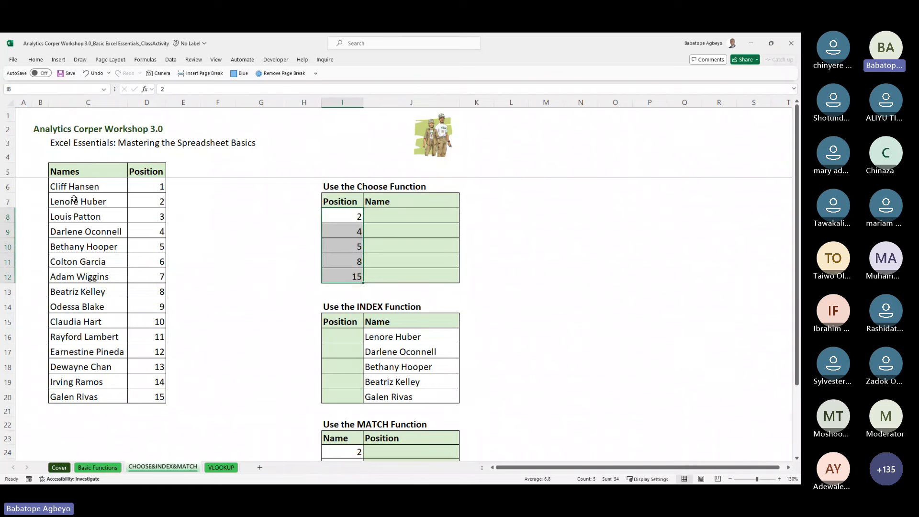
pyautogui.click(68, 173)
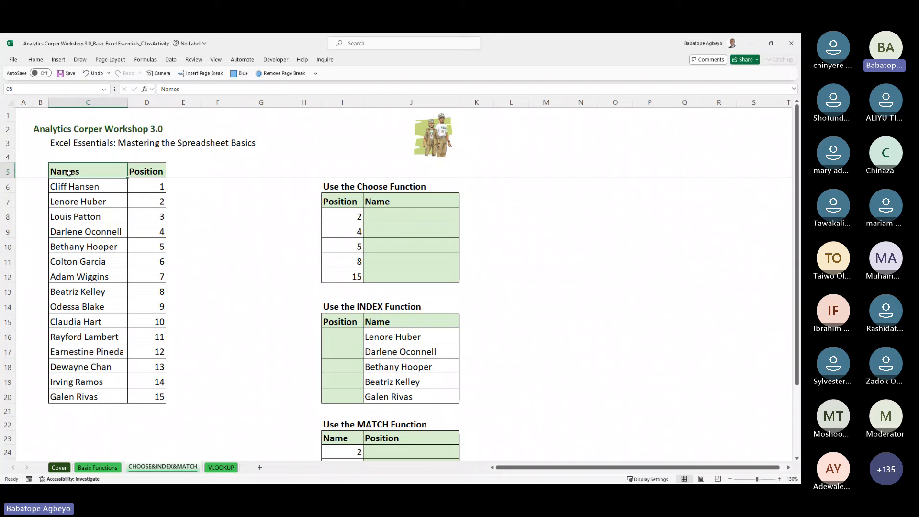
pyautogui.click(144, 185)
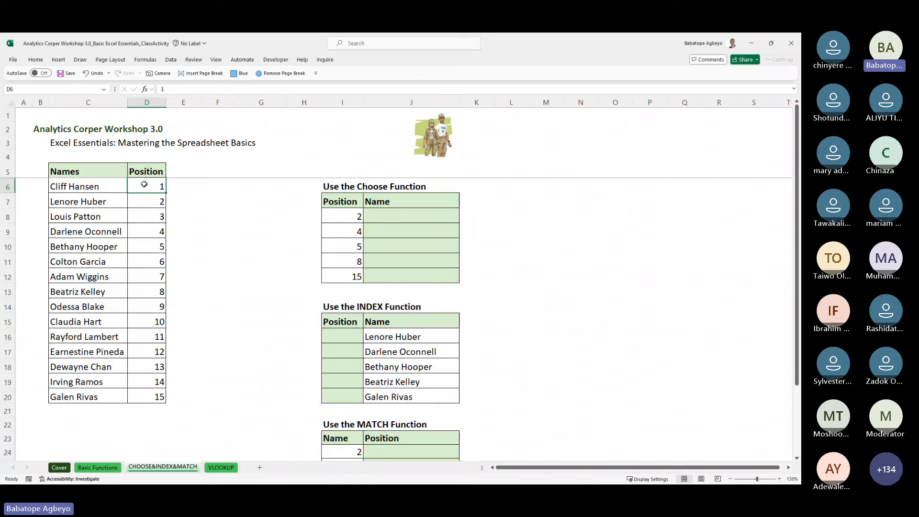
pyautogui.press('Down')
pyautogui.press('Down')
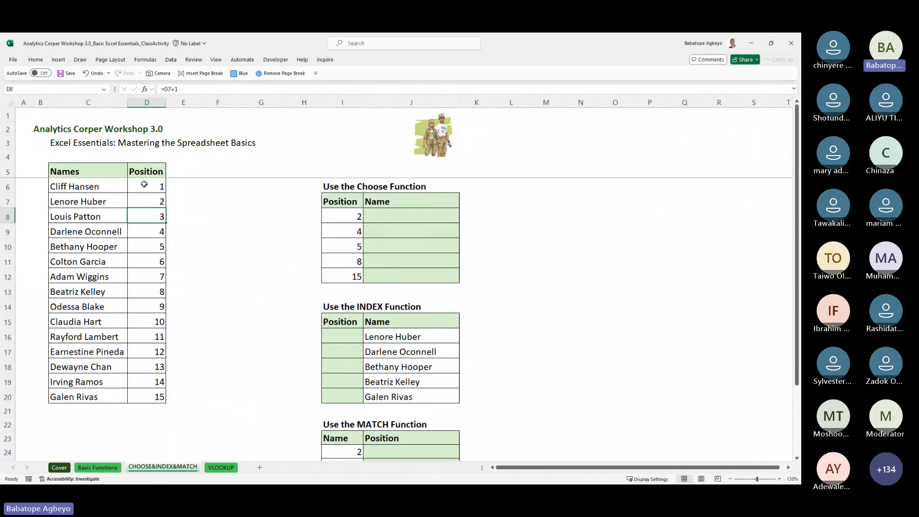
pyautogui.press('Down')
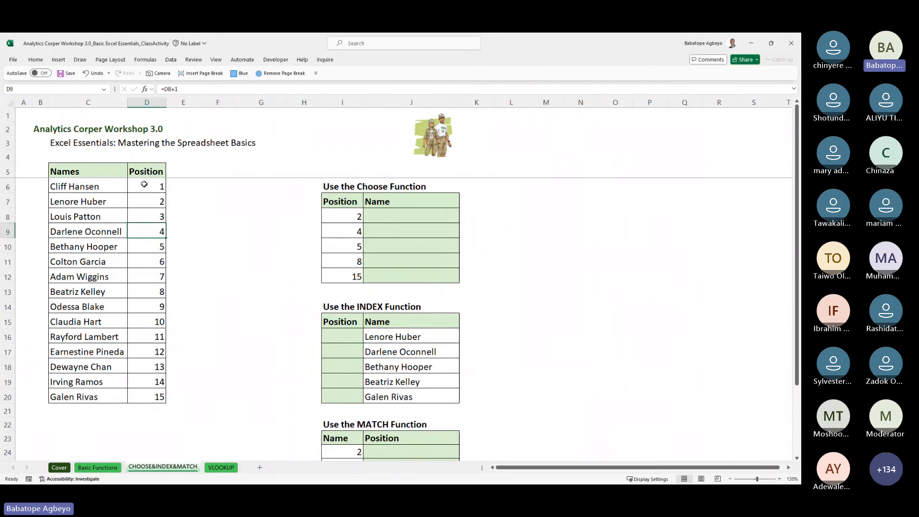
pyautogui.click(387, 215)
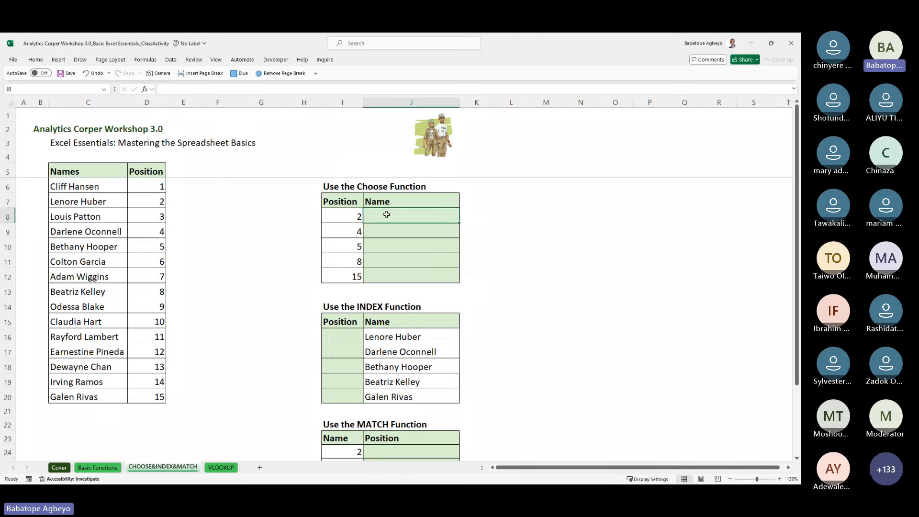
pyautogui.click(354, 214)
pyautogui.press('Down')
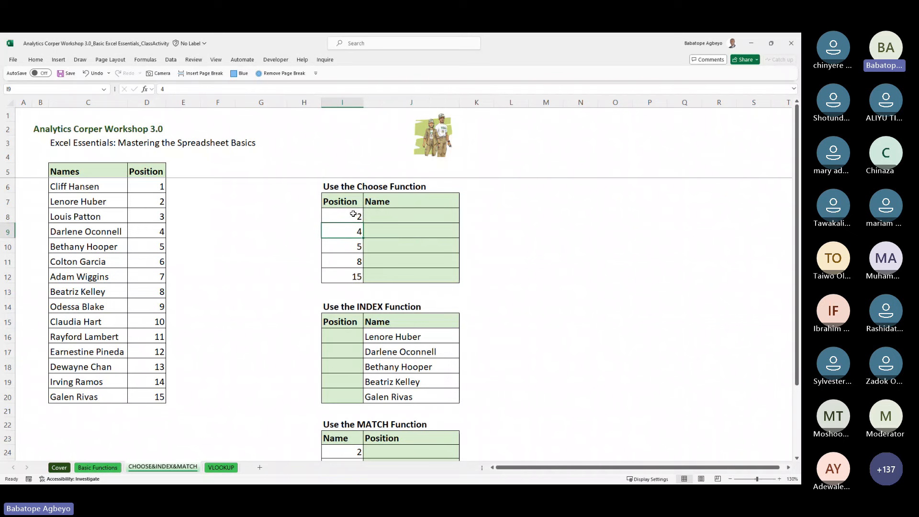
pyautogui.press('Down')
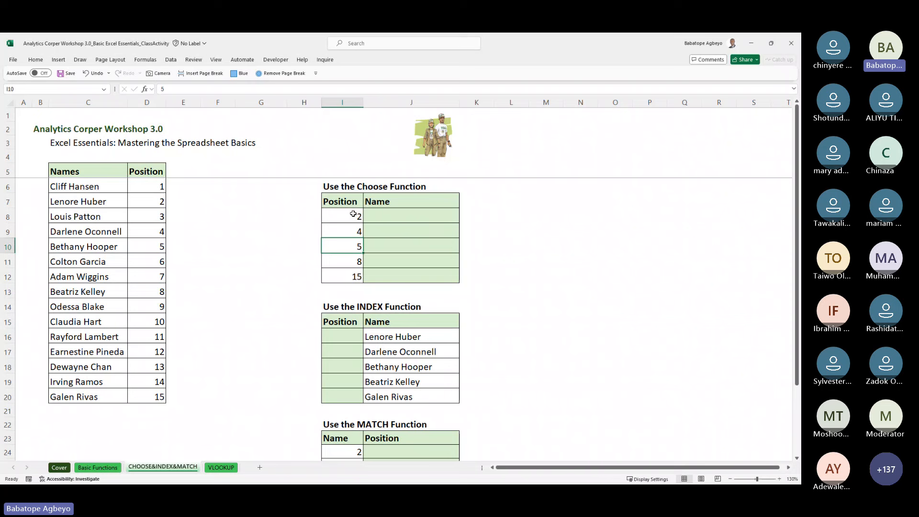
pyautogui.press('Down')
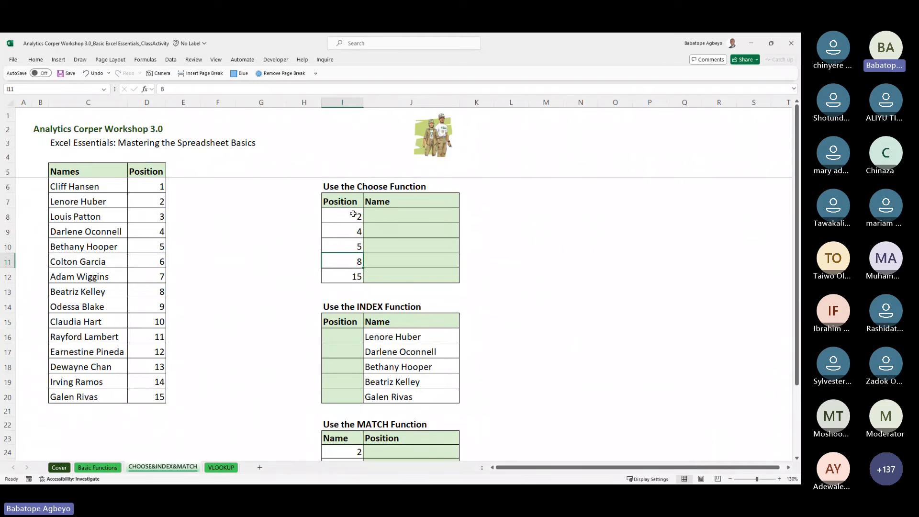
pyautogui.press('Down')
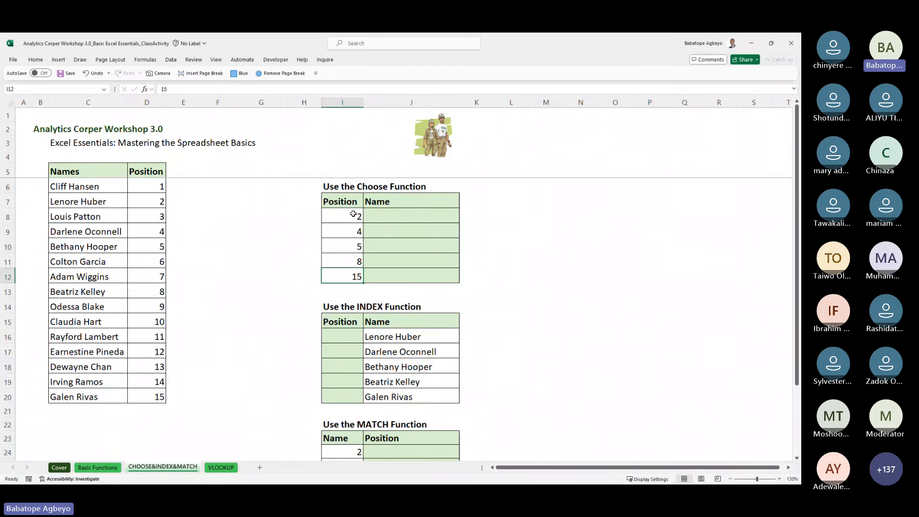
pyautogui.press('Up')
pyautogui.press('Up')
pyautogui.press('Up')
pyautogui.press('Up')
pyautogui.press('Right')
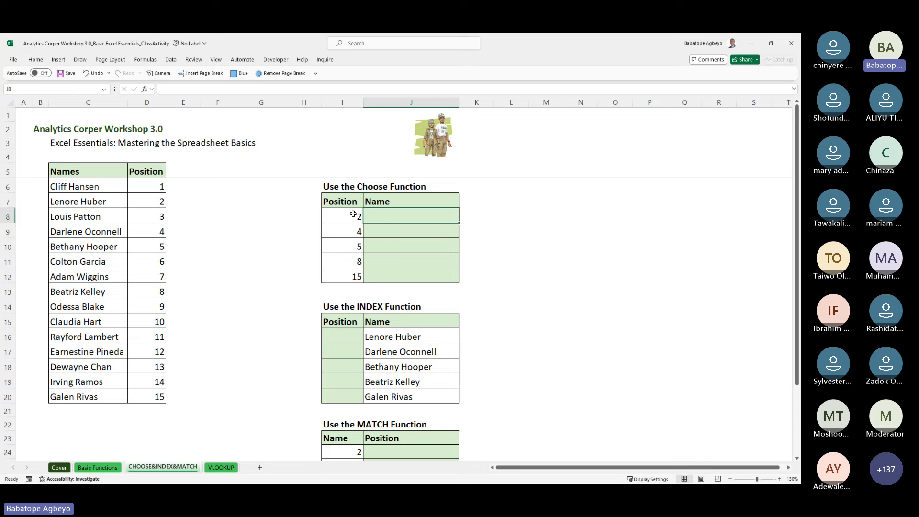
# Step: Begin a CHOOSE formula in J8 with I8 as the index
pyautogui.write('=c')
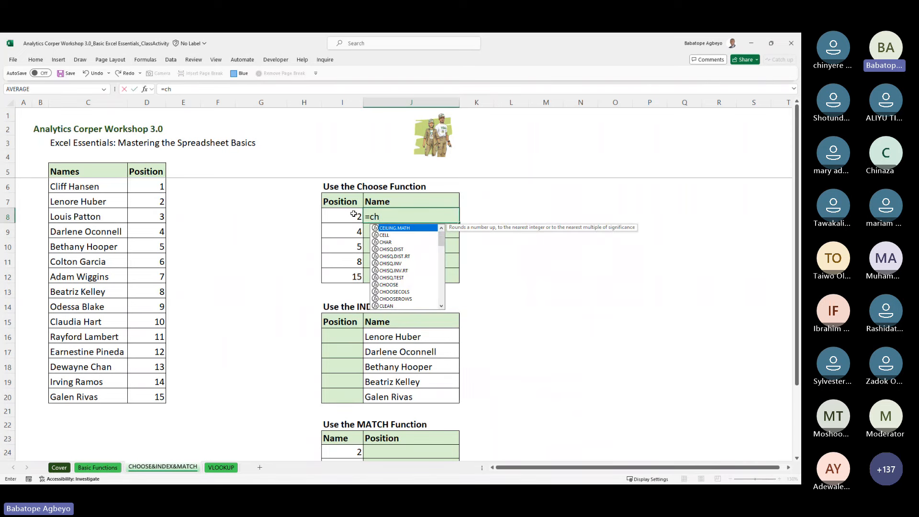
pyautogui.write('h')
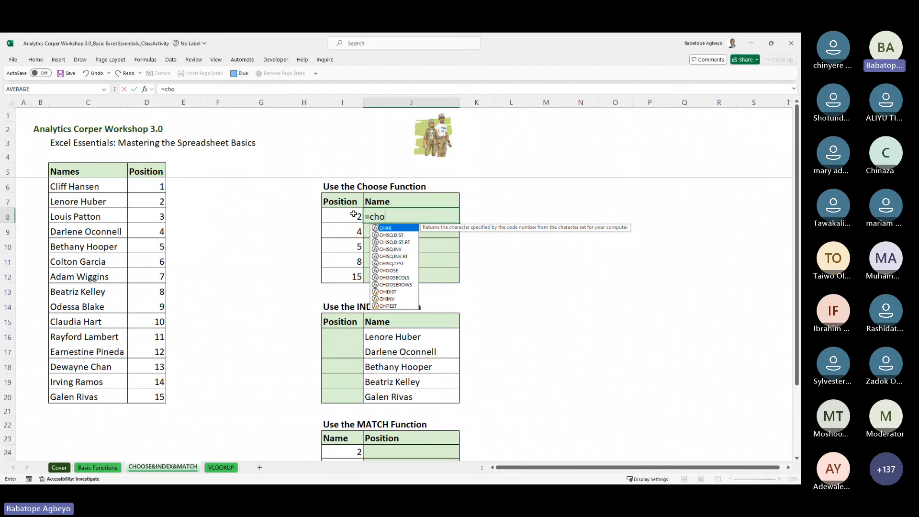
pyautogui.write('o')
pyautogui.press('Tab')
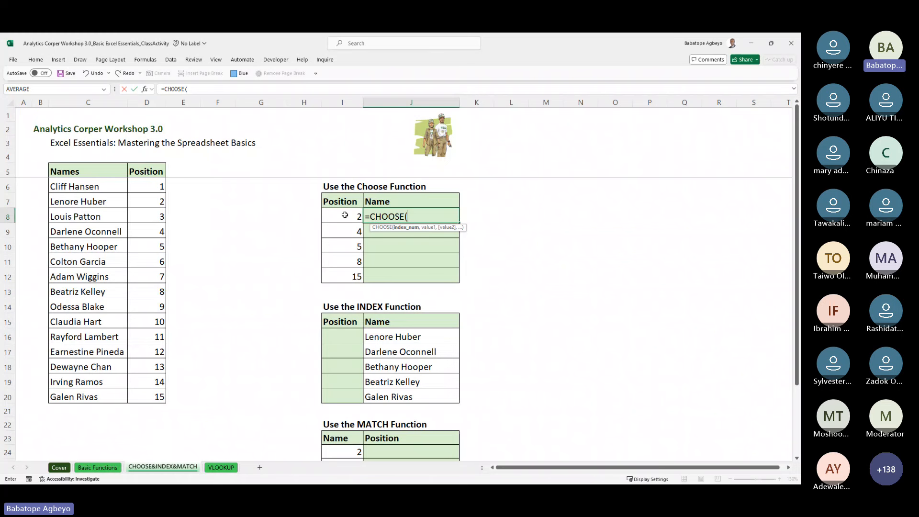
pyautogui.click(344, 215)
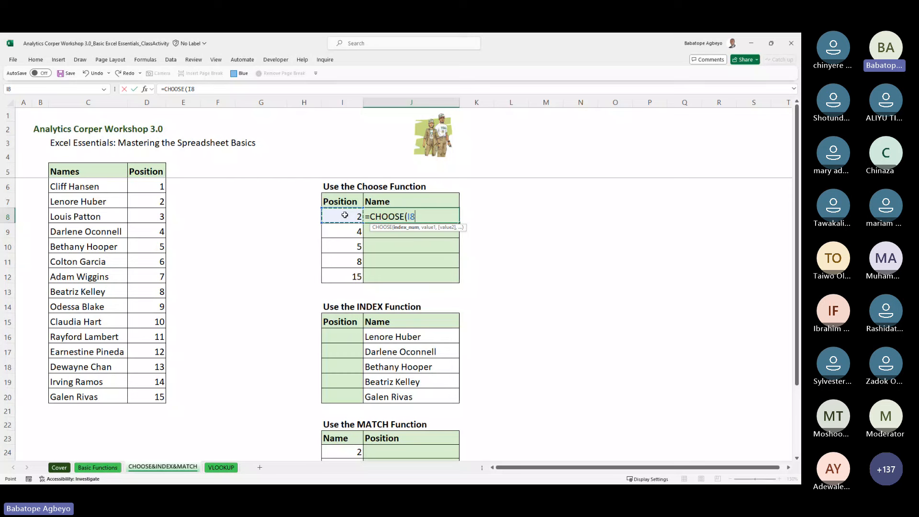
pyautogui.write(',')
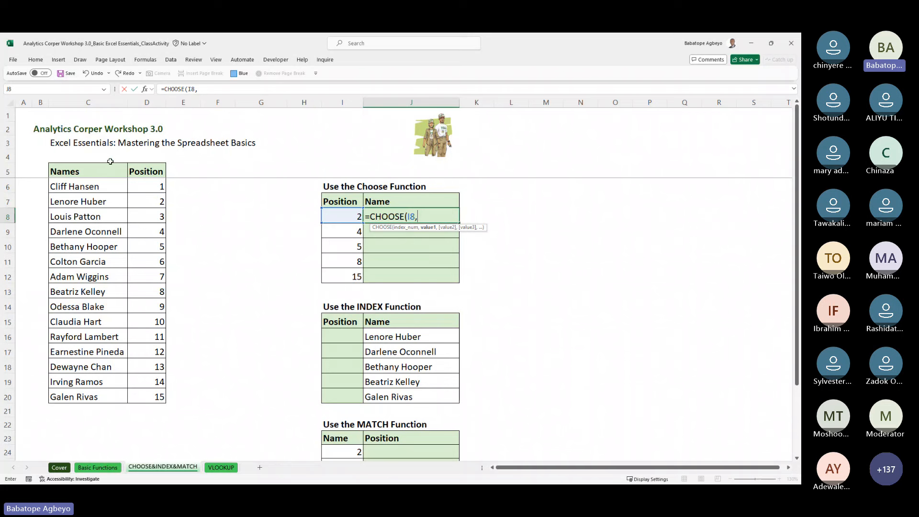
# Step: Add the name cells C6 through C13 as CHOOSE's values
pyautogui.click(99, 186)
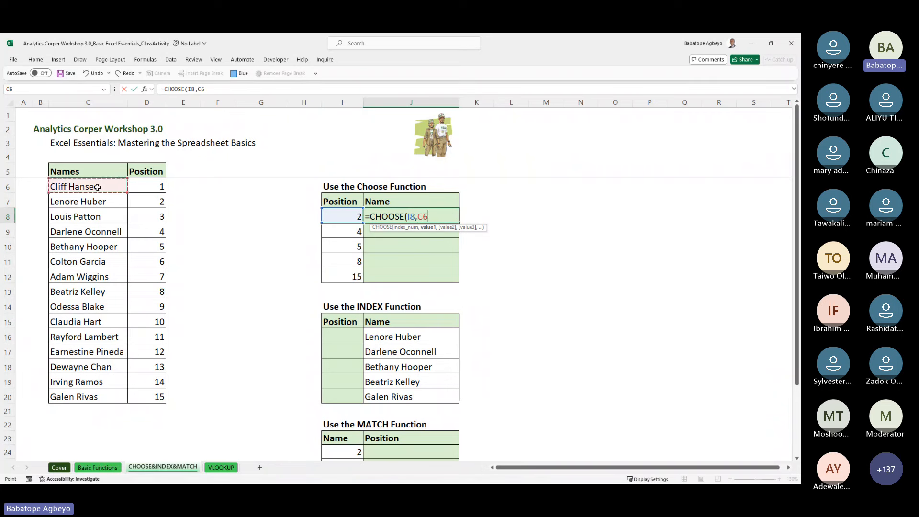
pyautogui.write(',')
pyautogui.click(96, 199)
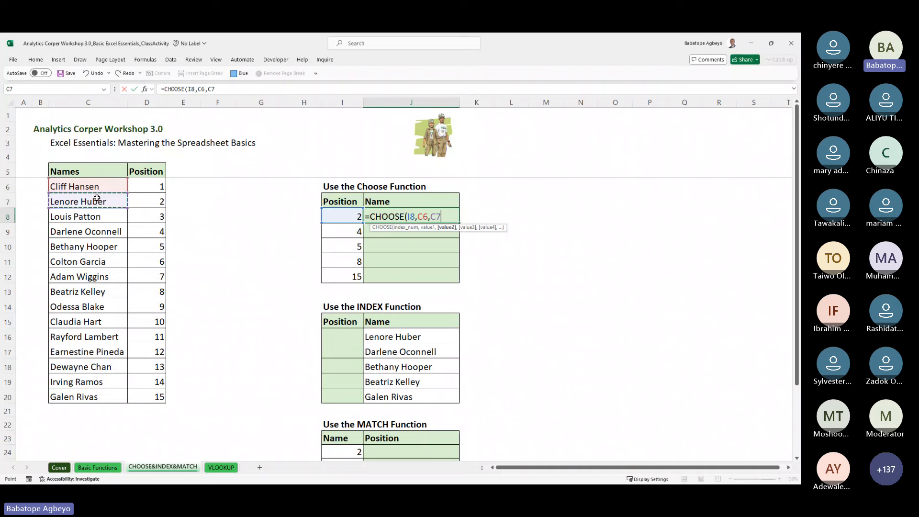
pyautogui.write(',')
pyautogui.click(98, 216)
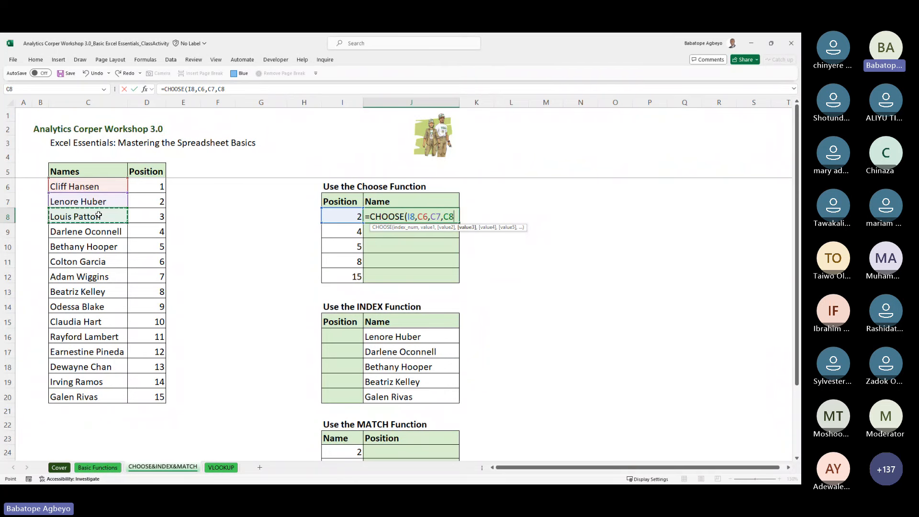
pyautogui.write(',')
pyautogui.click(91, 231)
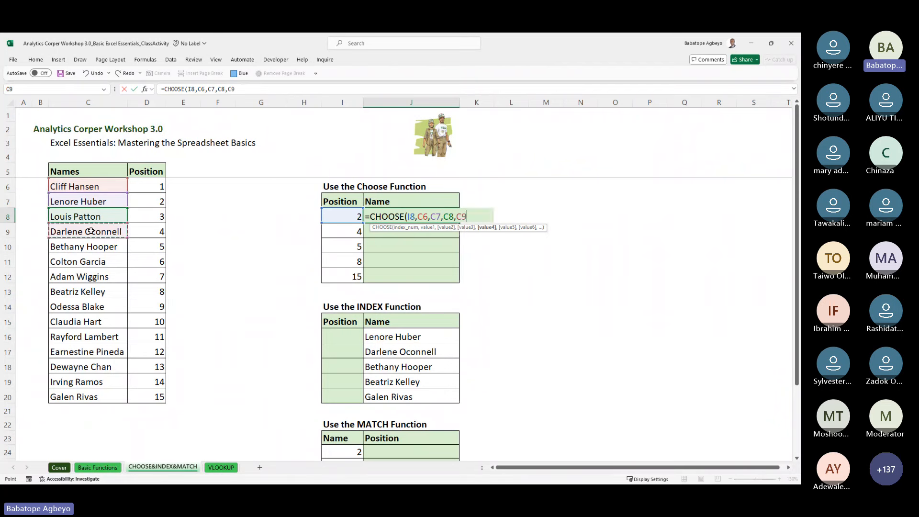
pyautogui.write(',')
pyautogui.click(91, 245)
pyautogui.write(',')
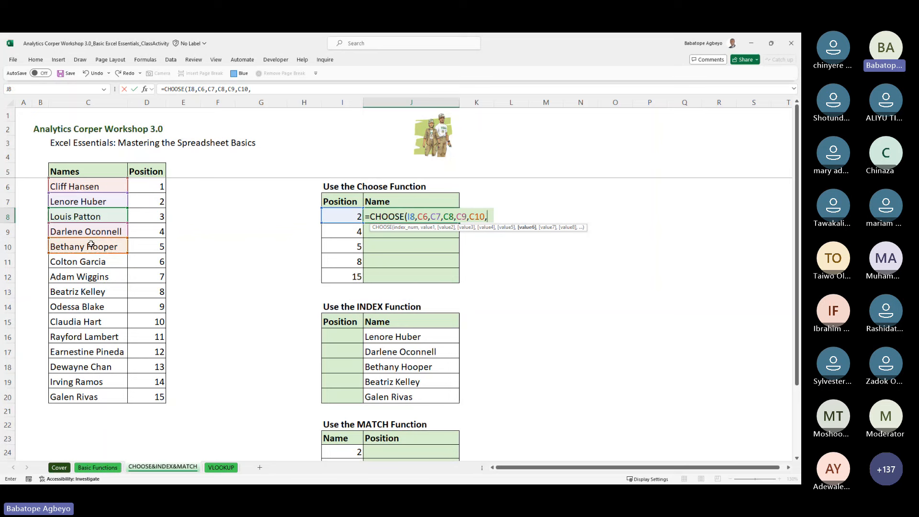
pyautogui.click(87, 262)
pyautogui.write(',')
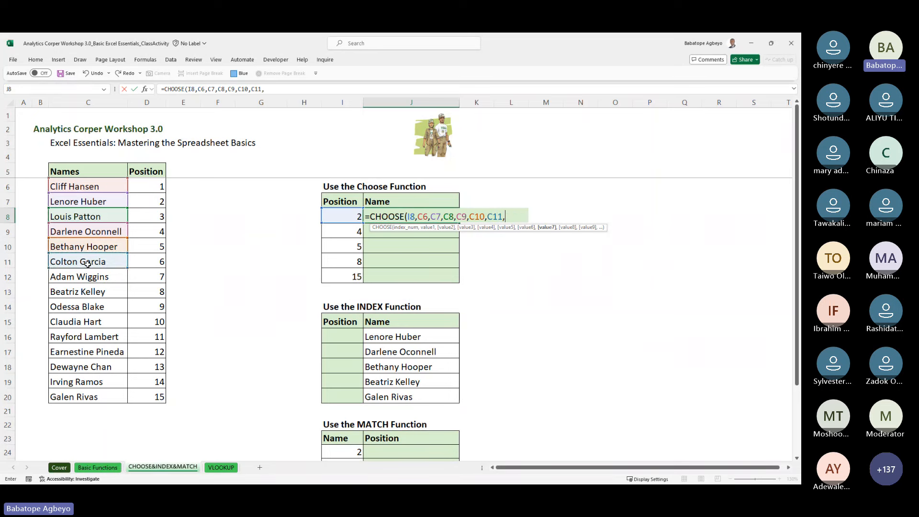
pyautogui.click(94, 283)
pyautogui.write(',')
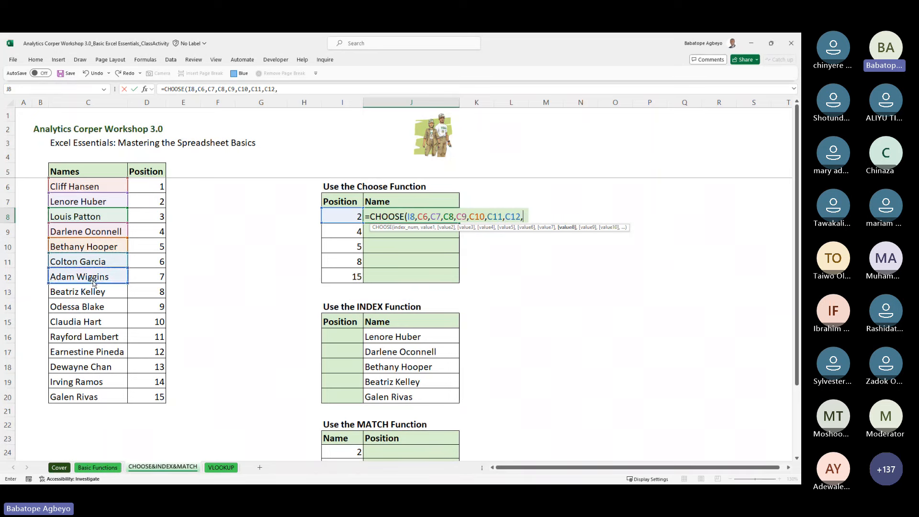
pyautogui.click(93, 288)
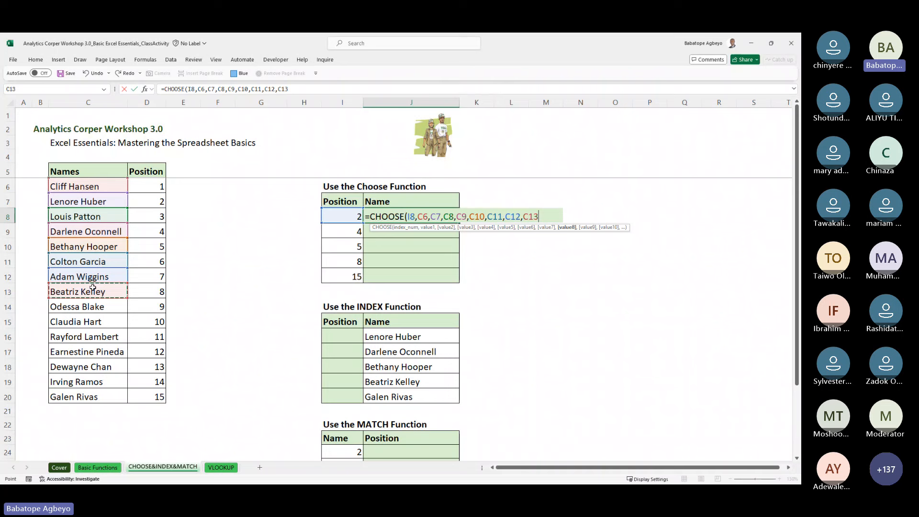
pyautogui.write(',')
pyautogui.click(93, 307)
pyautogui.write(',')
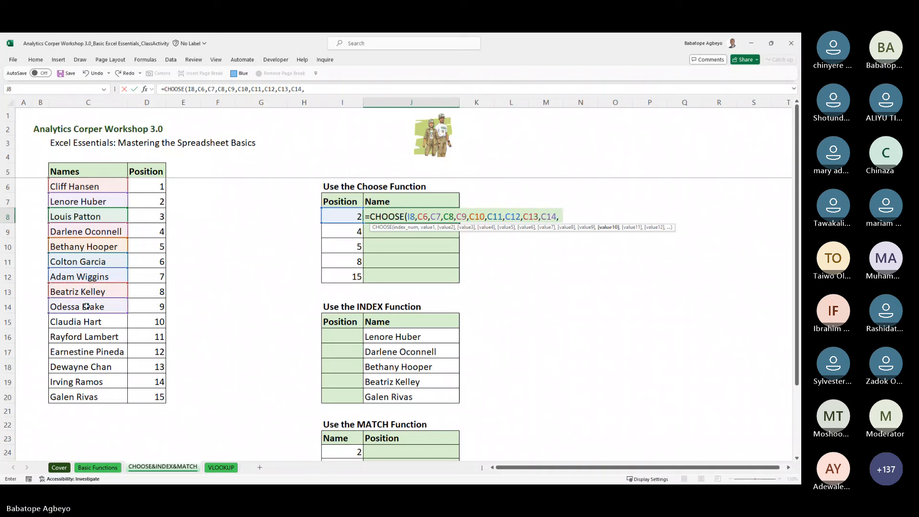
pyautogui.click(95, 322)
pyautogui.write(',')
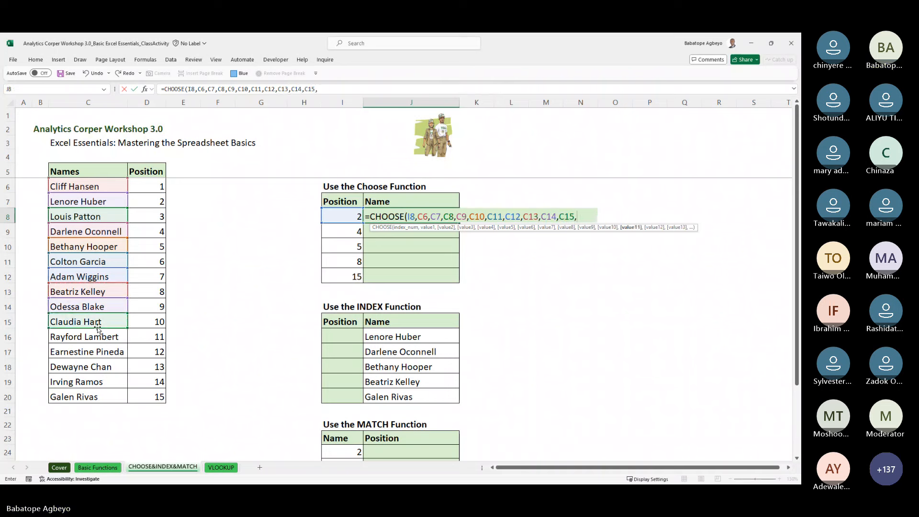
pyautogui.click(99, 336)
pyautogui.write(',')
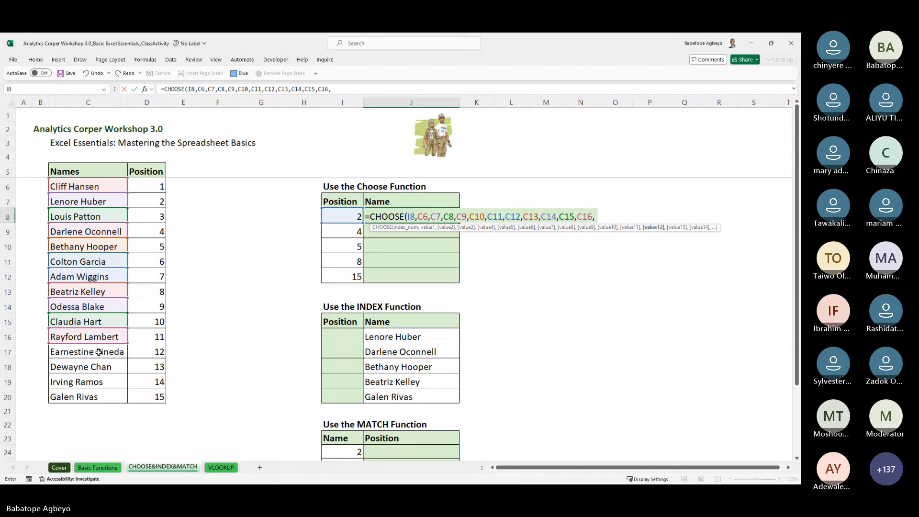
pyautogui.click(98, 353)
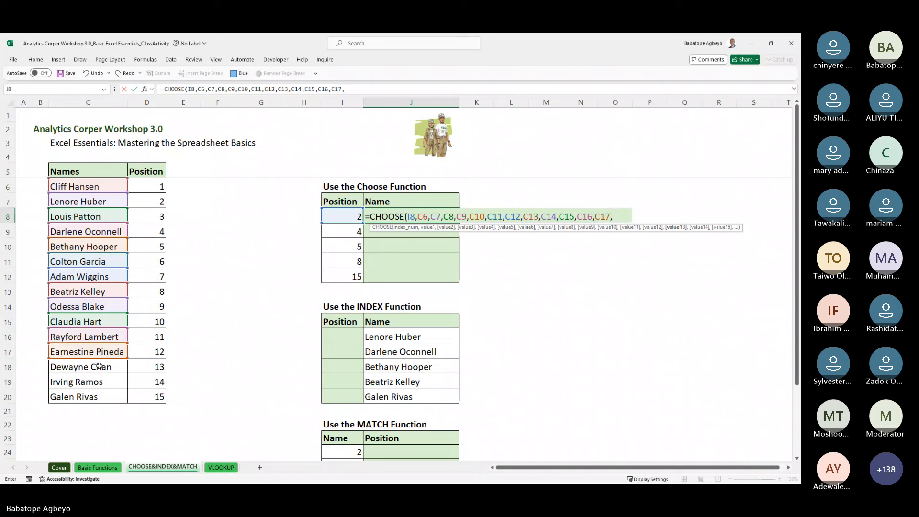
pyautogui.write(',')
pyautogui.click(99, 367)
pyautogui.write(',')
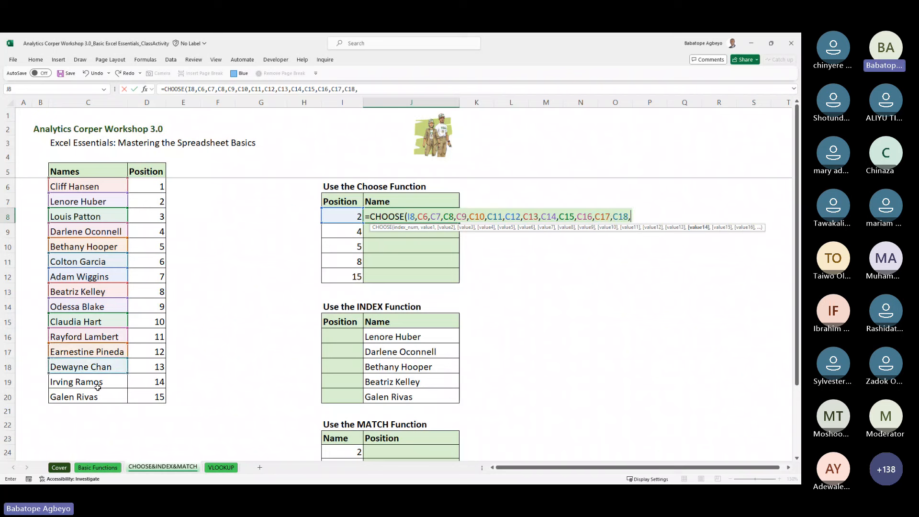
pyautogui.click(98, 381)
pyautogui.write(',')
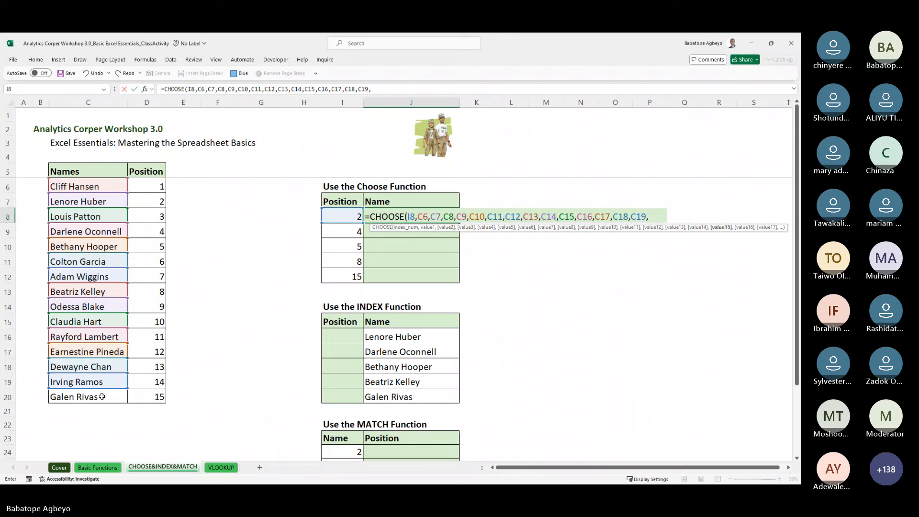
pyautogui.click(102, 397)
pyautogui.write(')')
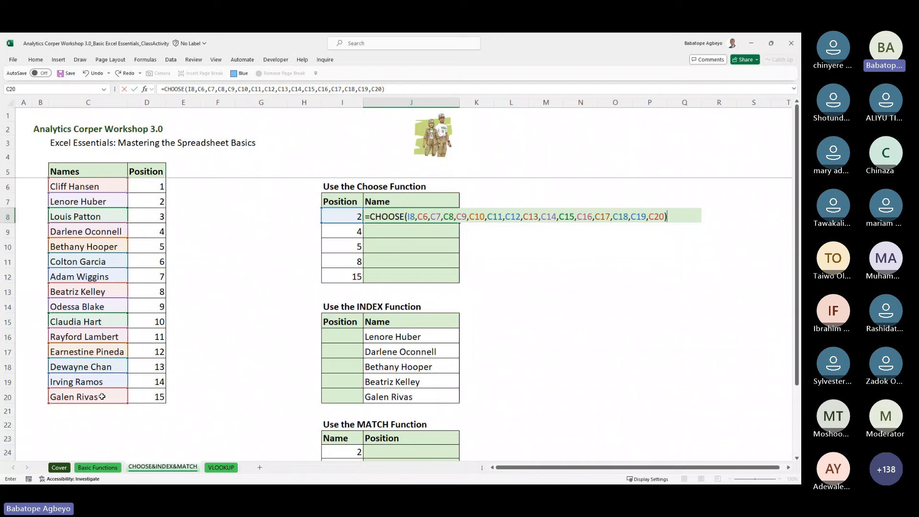
pyautogui.hotkey('ctrl', 'Return')
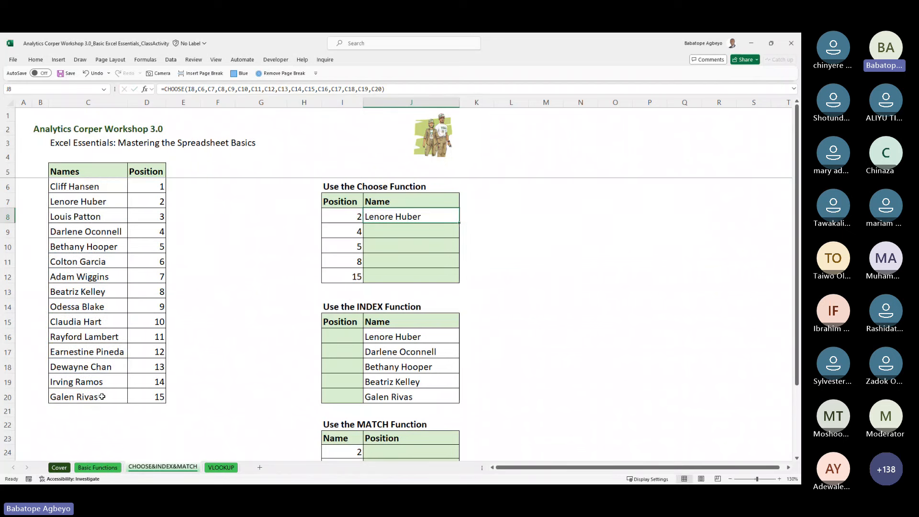
pyautogui.click(80, 200)
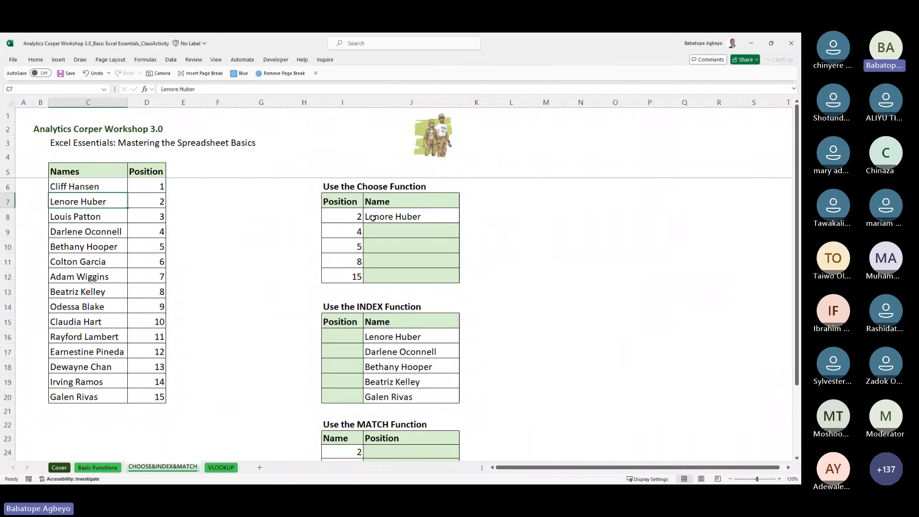
pyautogui.doubleClick(384, 215)
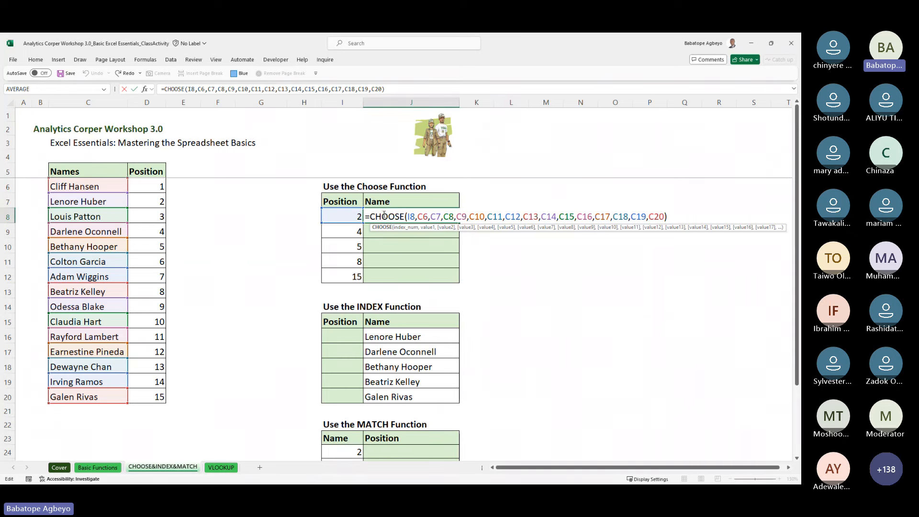
pyautogui.press('Return')
pyautogui.click(383, 214)
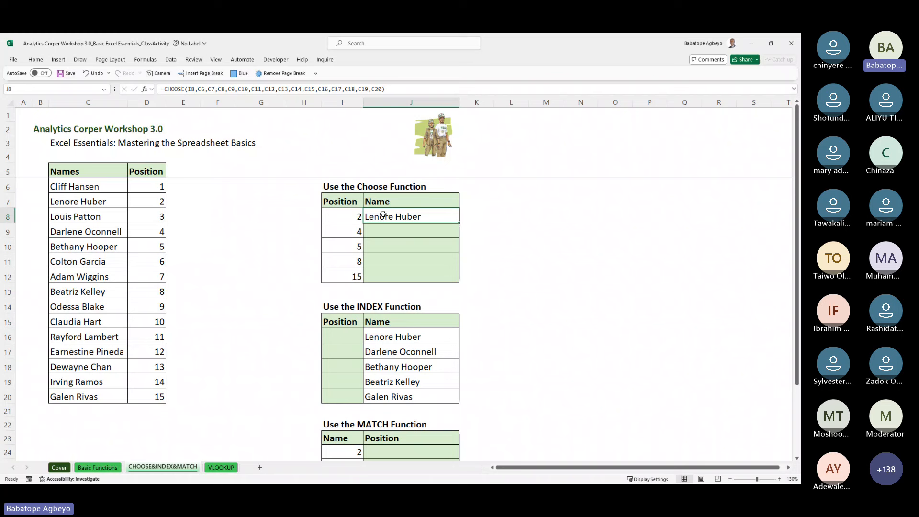
pyautogui.moveTo(384, 215); pyautogui.dragTo(383, 231)
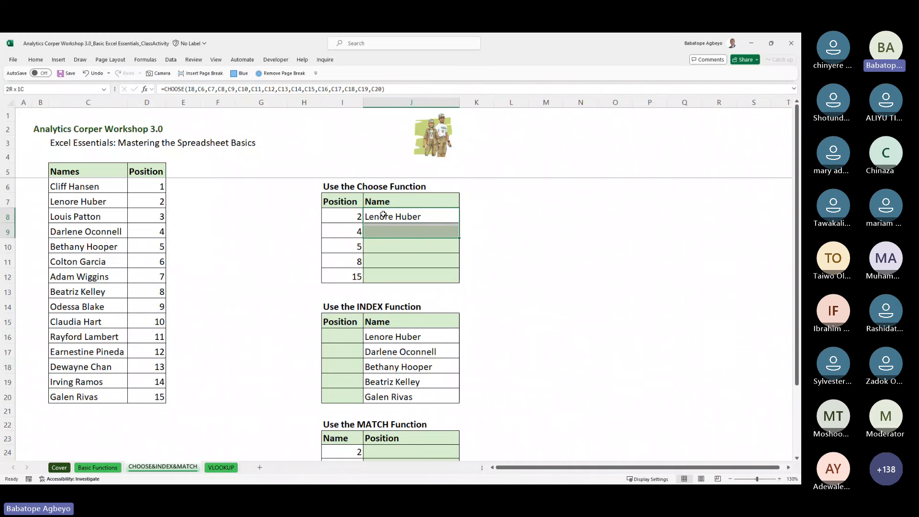
pyautogui.hotkey('ctrl', 'd')
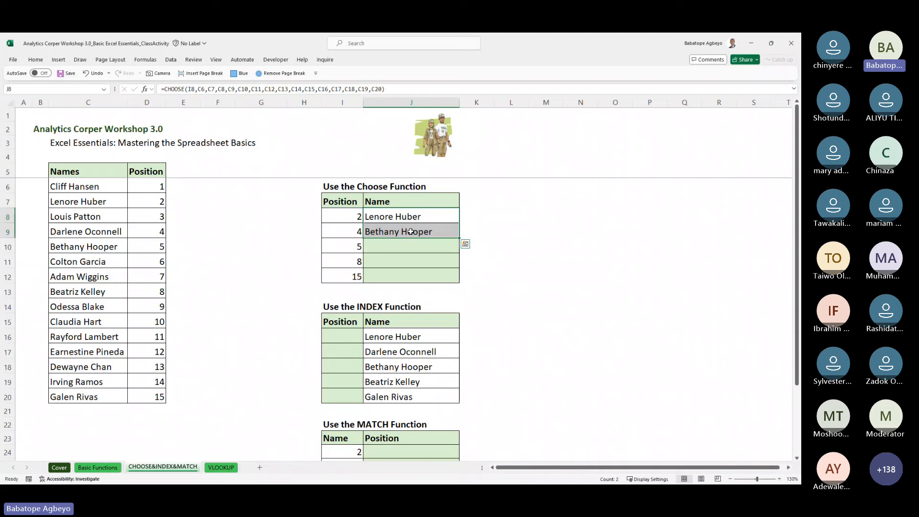
pyautogui.doubleClick(411, 232)
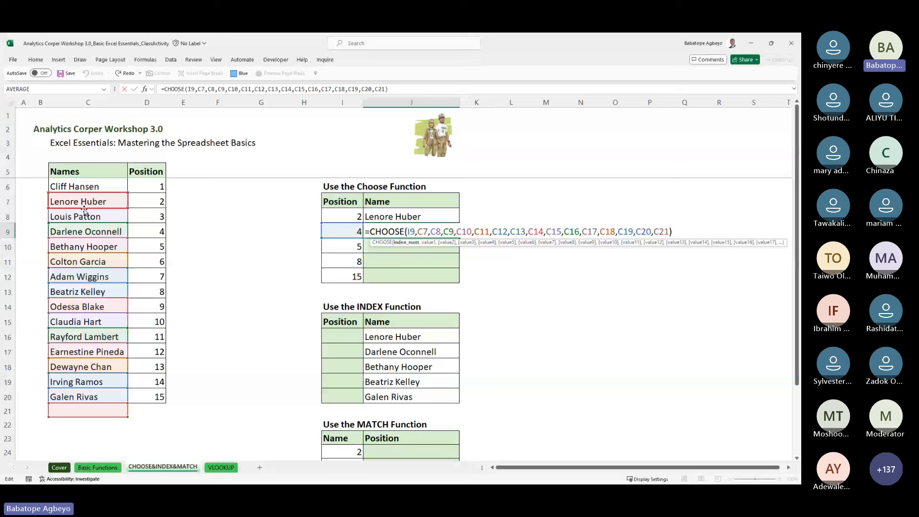
pyautogui.press('Return')
pyautogui.press('Up')
pyautogui.press('Delete')
pyautogui.press('Up')
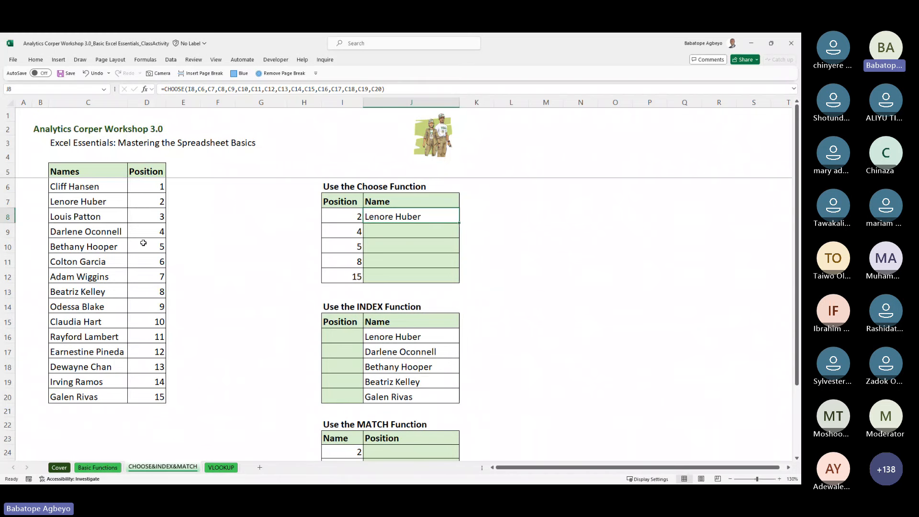
# Step: Enter =CHOOSE(I9,C6:C20) in J9 to show #VALUE!, then delete it
pyautogui.click(394, 235)
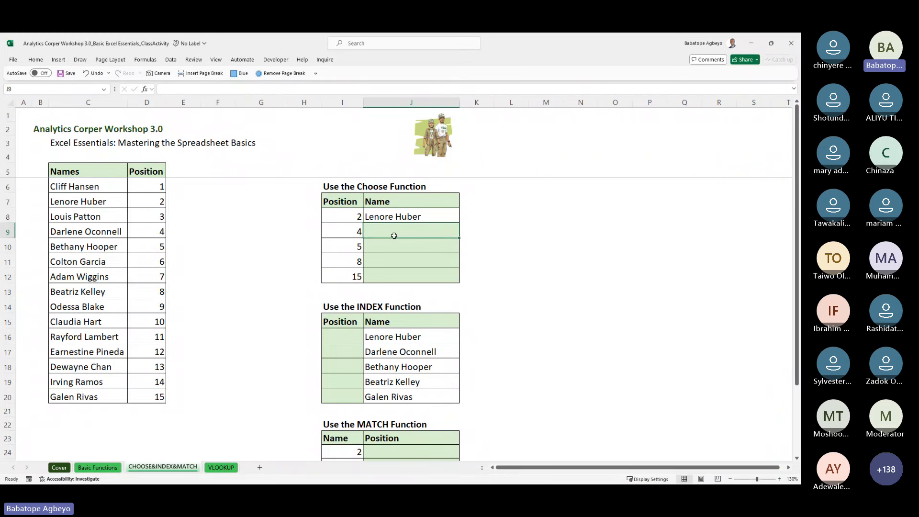
pyautogui.write('=ch')
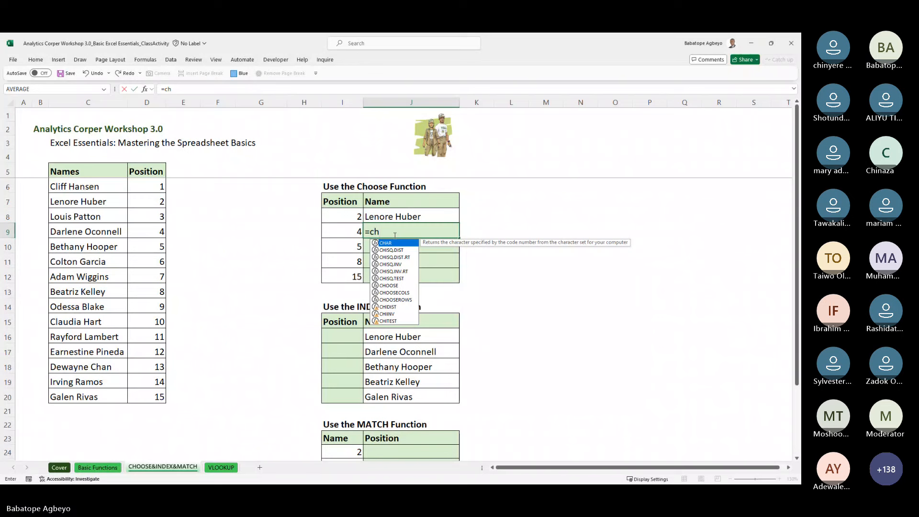
pyautogui.write('o')
pyautogui.press('Tab')
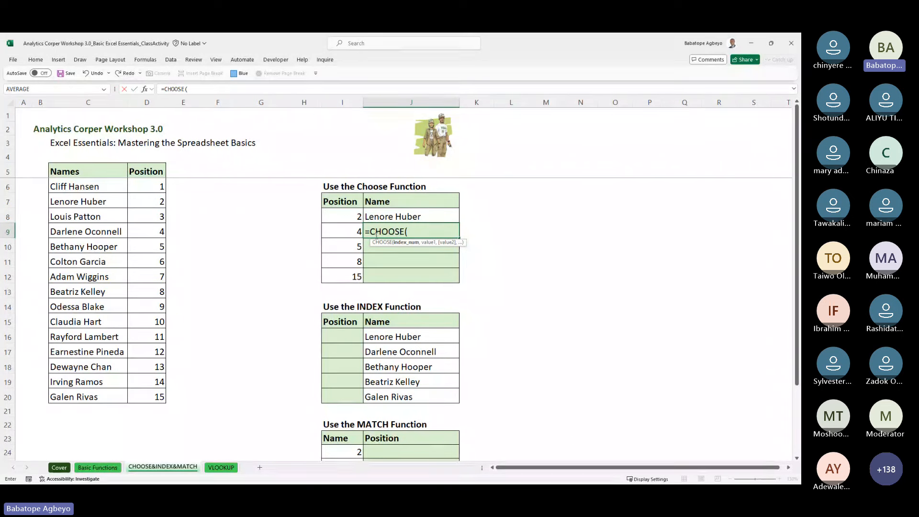
pyautogui.click(352, 230)
pyautogui.write(',')
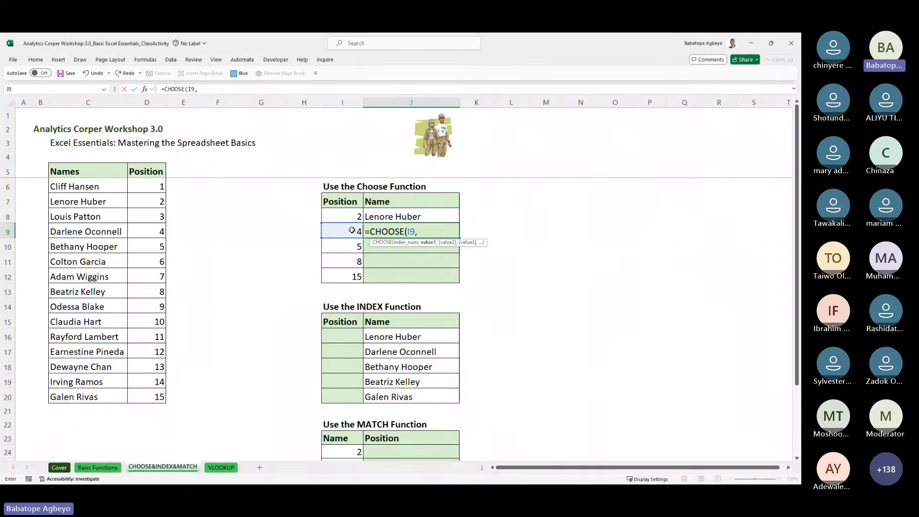
pyautogui.click(85, 187)
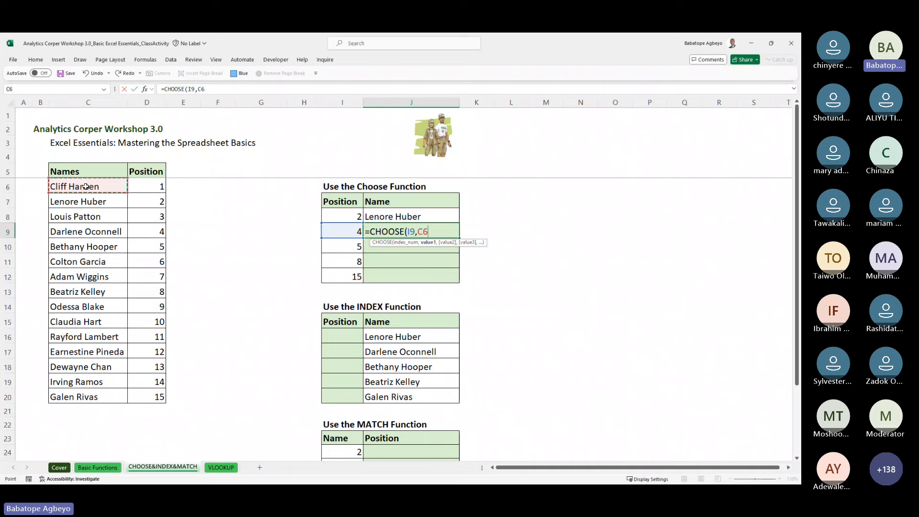
pyautogui.hotkey('ctrl', 'shift', 'Down')
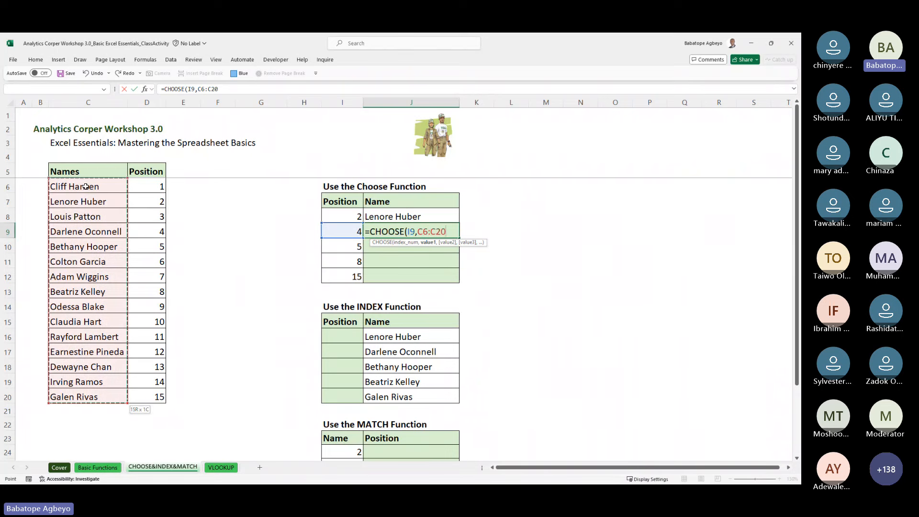
pyautogui.write(')')
pyautogui.press('Return')
pyautogui.press('Up')
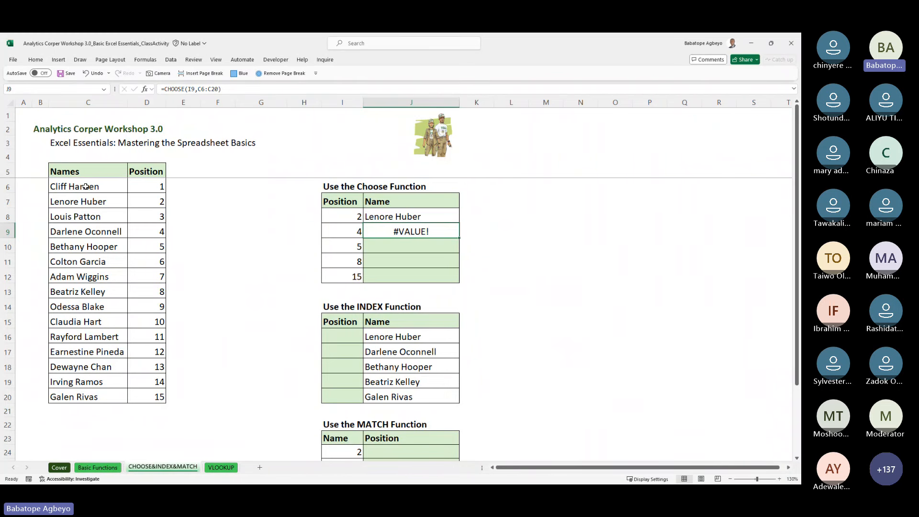
pyautogui.press('Delete')
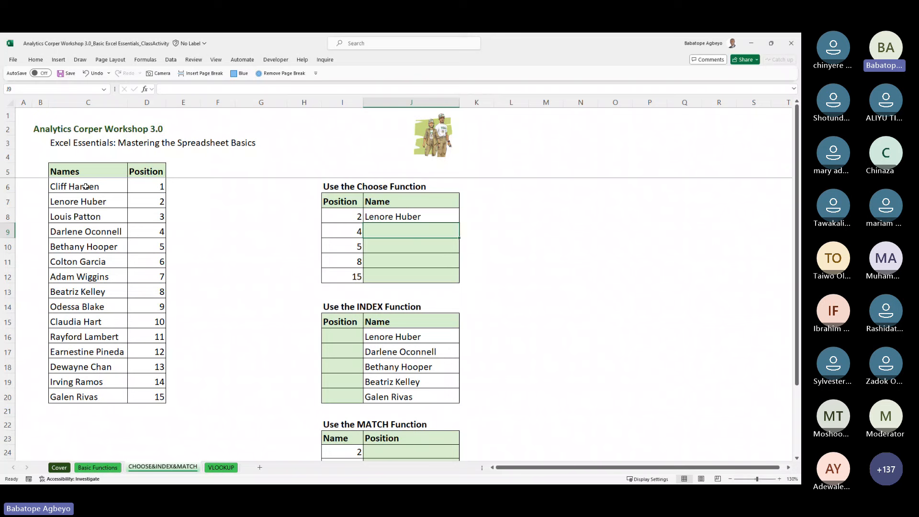
pyautogui.press('Up')
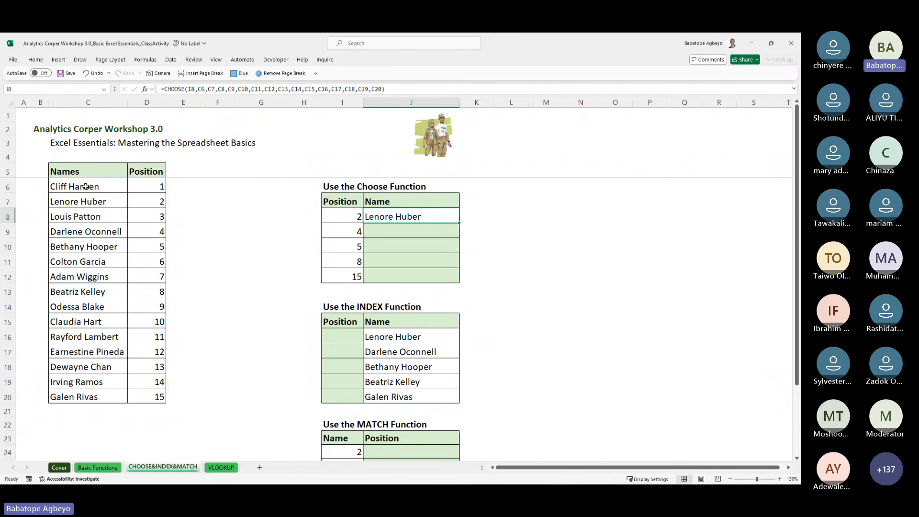
pyautogui.hotkey('ctrl', 'c')
pyautogui.press('Down')
pyautogui.hotkey('ctrl', 'v')
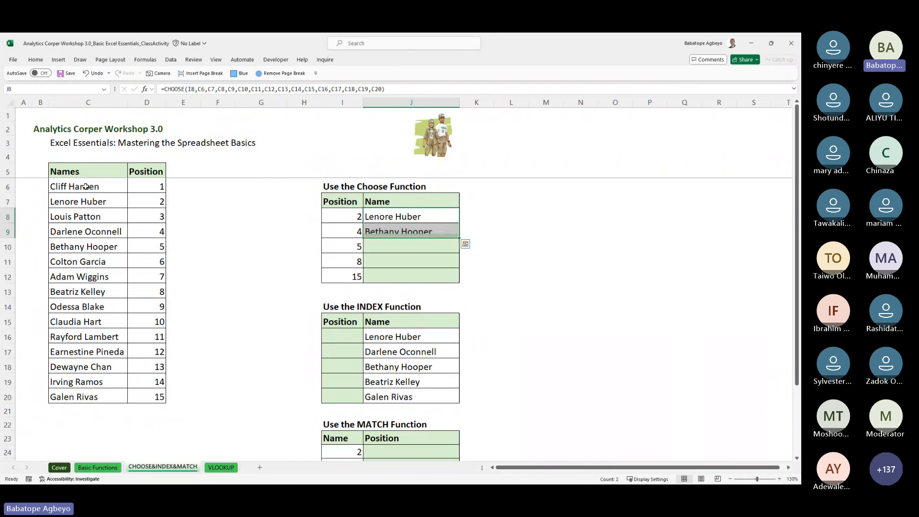
pyautogui.press('Escape')
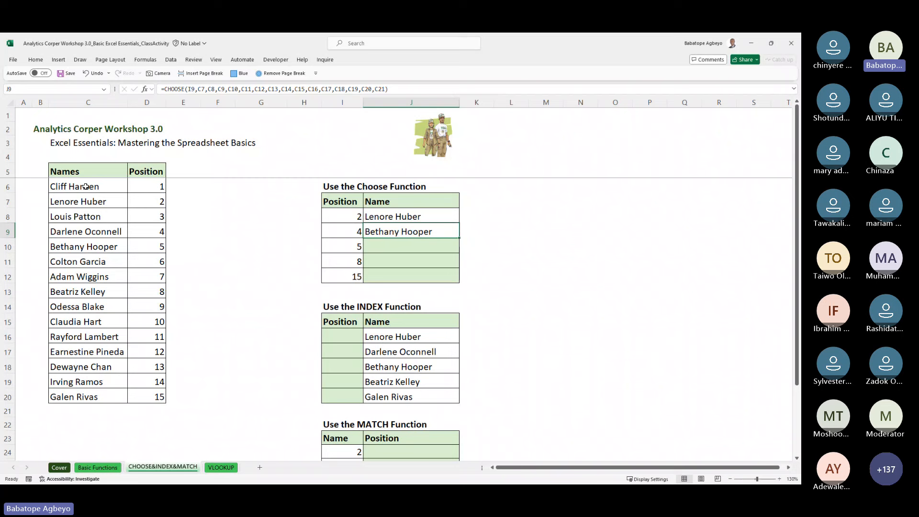
pyautogui.press('Delete')
pyautogui.press('Up')
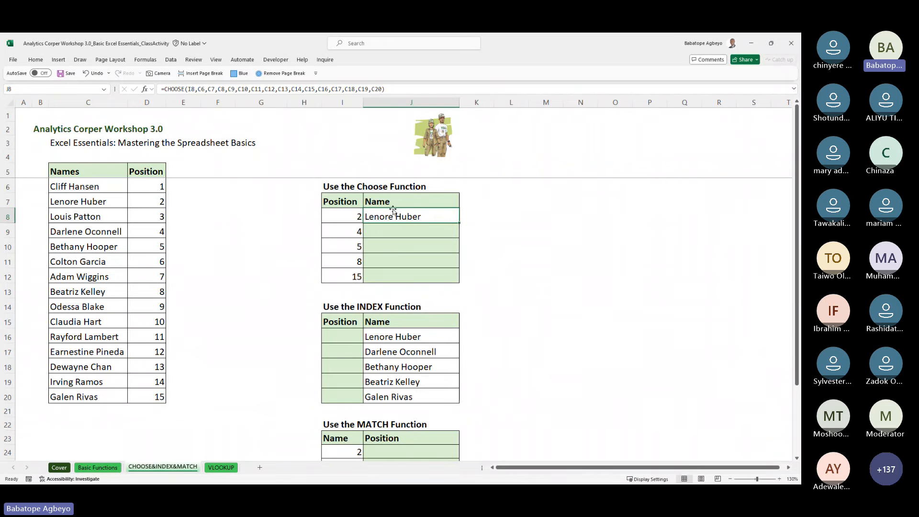
# Step: In J8's CHOOSE formula, make references C6 through C13 absolute
pyautogui.doubleClick(402, 216)
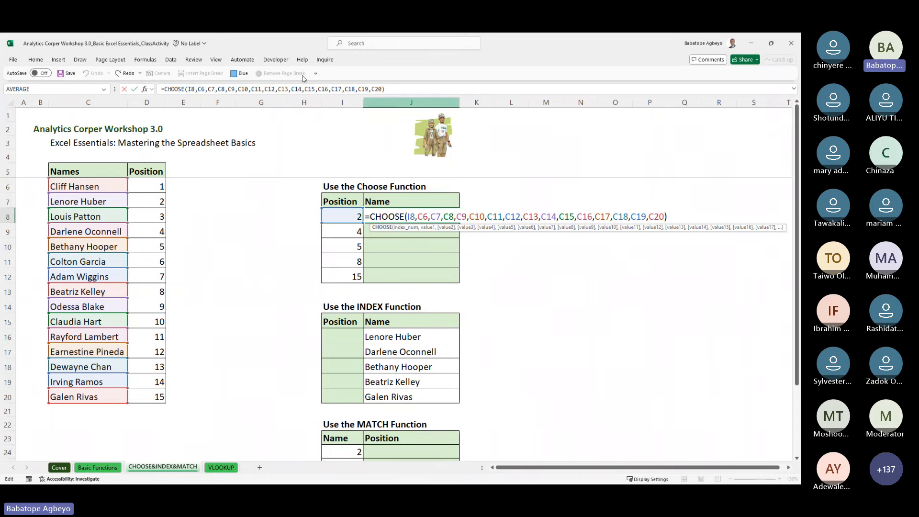
pyautogui.click(202, 89)
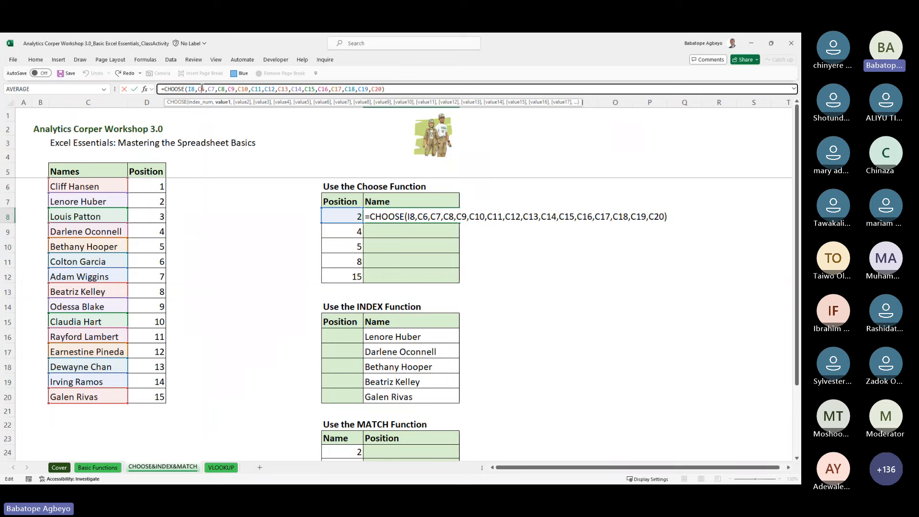
pyautogui.press('F4')
pyautogui.click(218, 88)
pyautogui.press('F4')
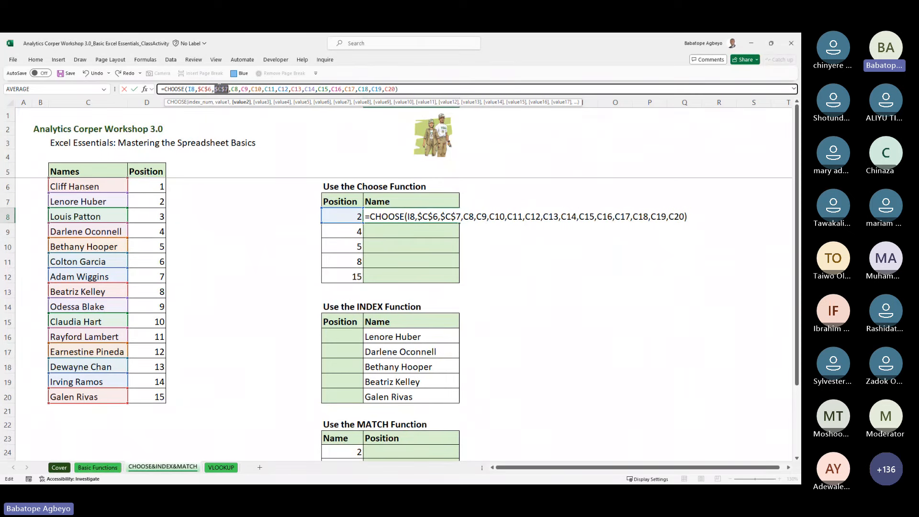
pyautogui.click(237, 88)
pyautogui.press('F4')
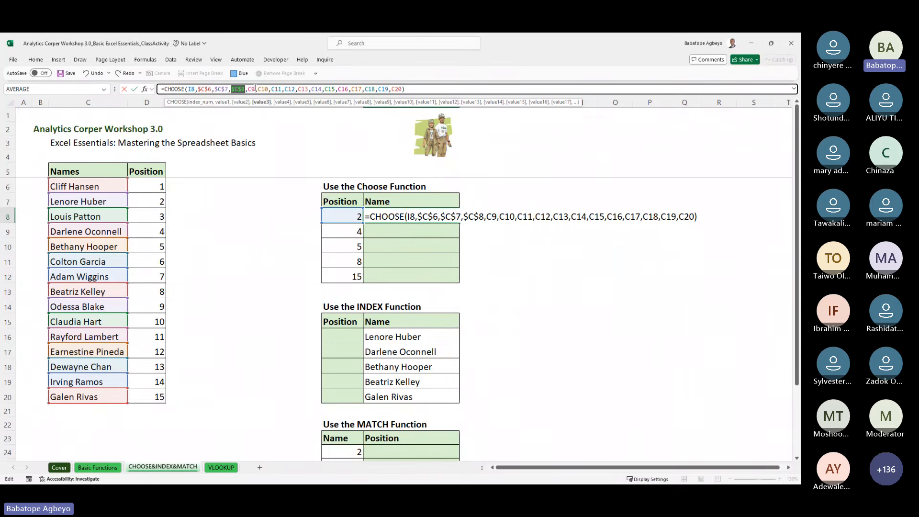
pyautogui.click(252, 88)
pyautogui.press('F4')
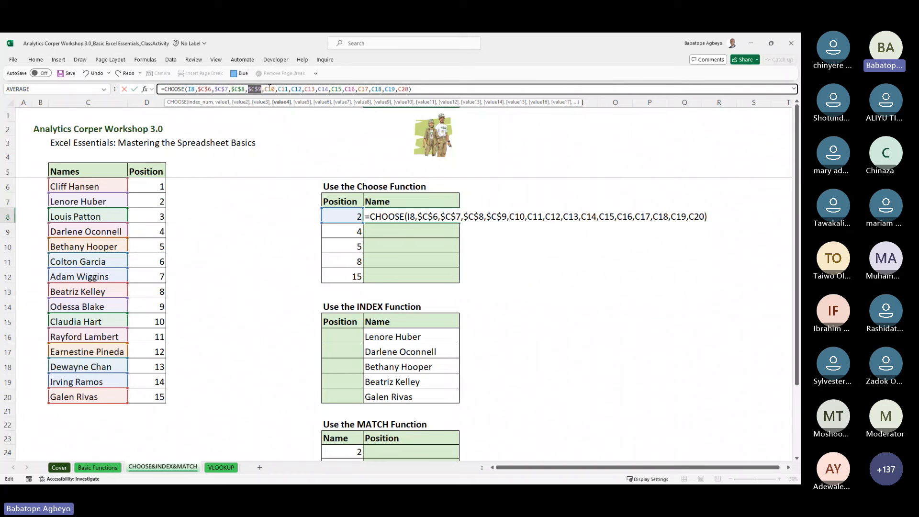
pyautogui.click(269, 88)
pyautogui.press('F4')
pyautogui.click(293, 89)
pyautogui.press('F4')
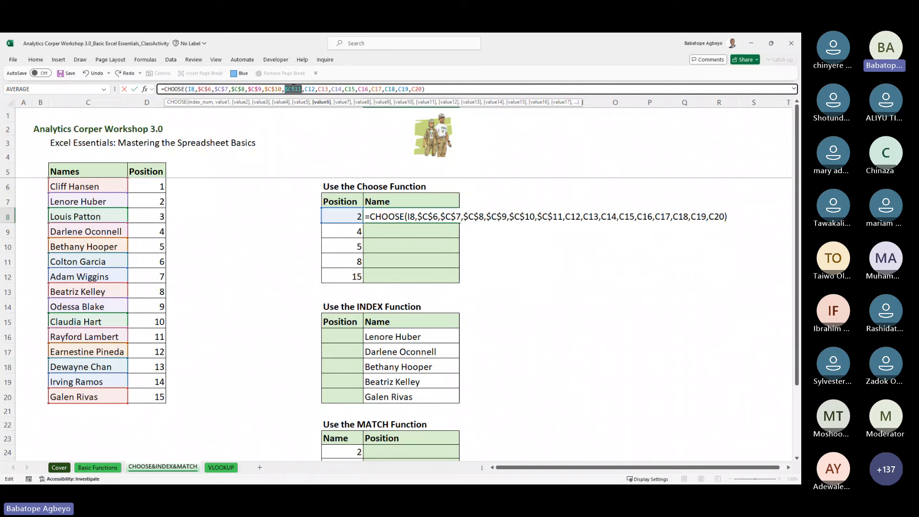
pyautogui.click(311, 89)
pyautogui.press('F4')
pyautogui.click(334, 88)
pyautogui.press('F4')
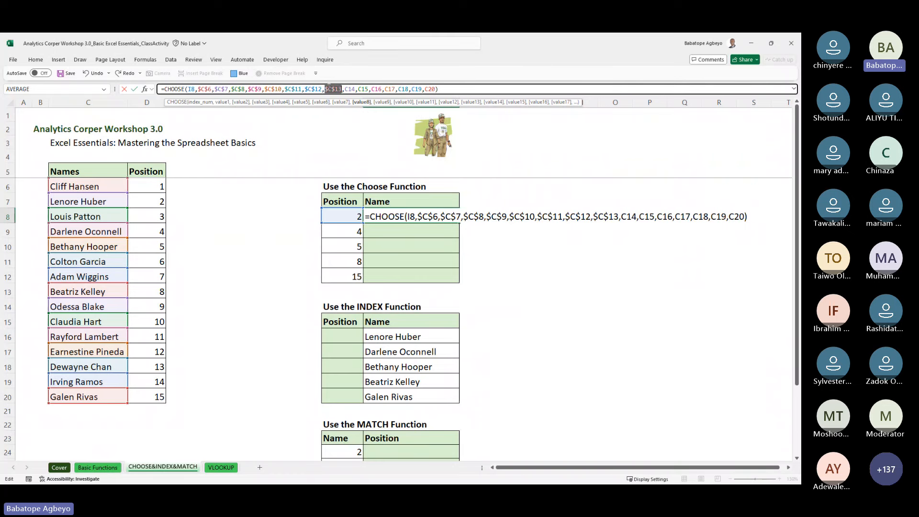
# Step: Make C14 through C20 absolute too and commit the $C$6–$C$20 formula
pyautogui.click(351, 89)
pyautogui.press('F4')
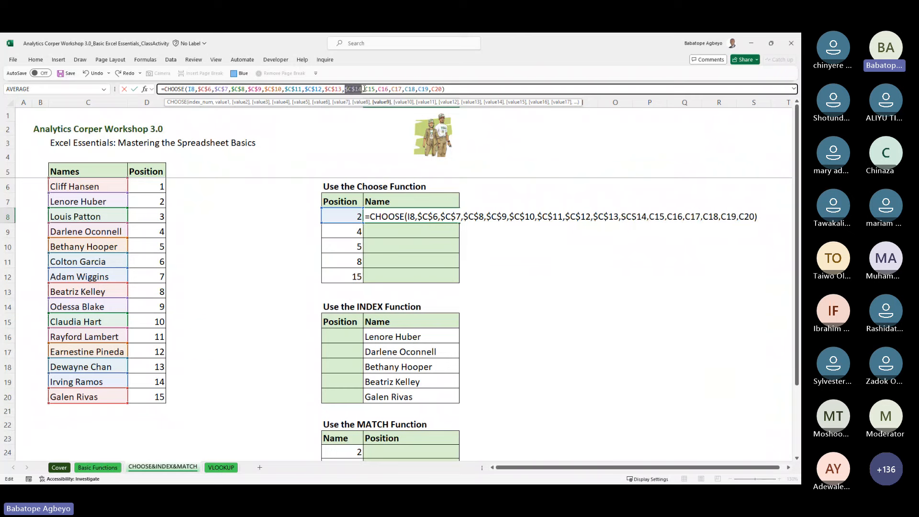
pyautogui.click(371, 89)
pyautogui.press('F4')
pyautogui.click(393, 89)
pyautogui.press('F4')
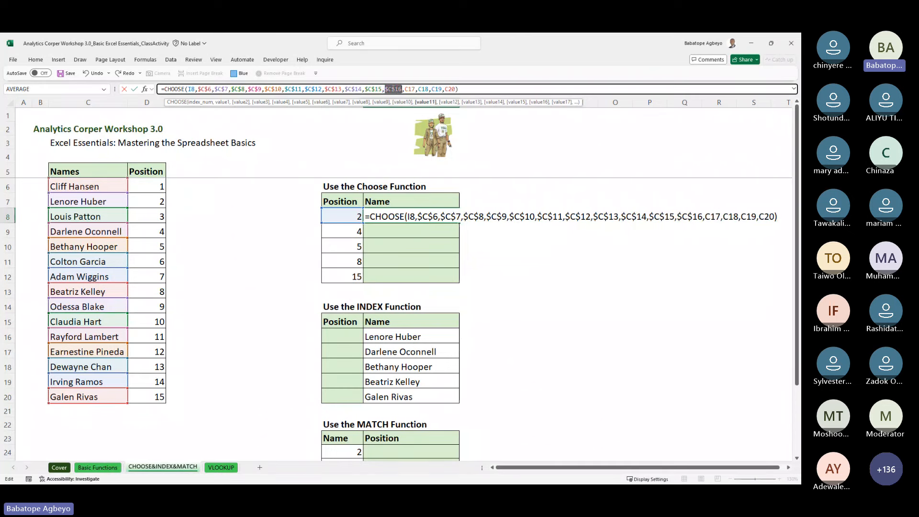
pyautogui.click(411, 89)
pyautogui.press('F4')
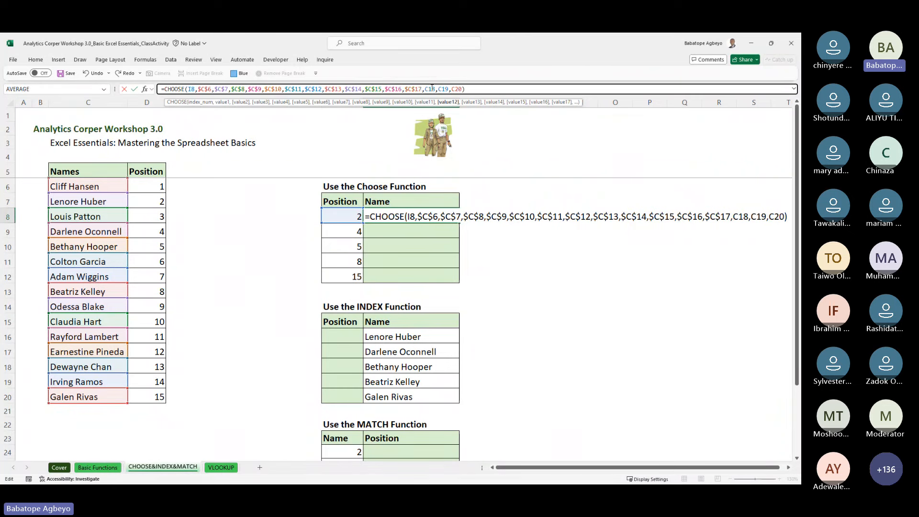
pyautogui.click(430, 89)
pyautogui.press('F4')
pyautogui.click(447, 89)
pyautogui.press('F4')
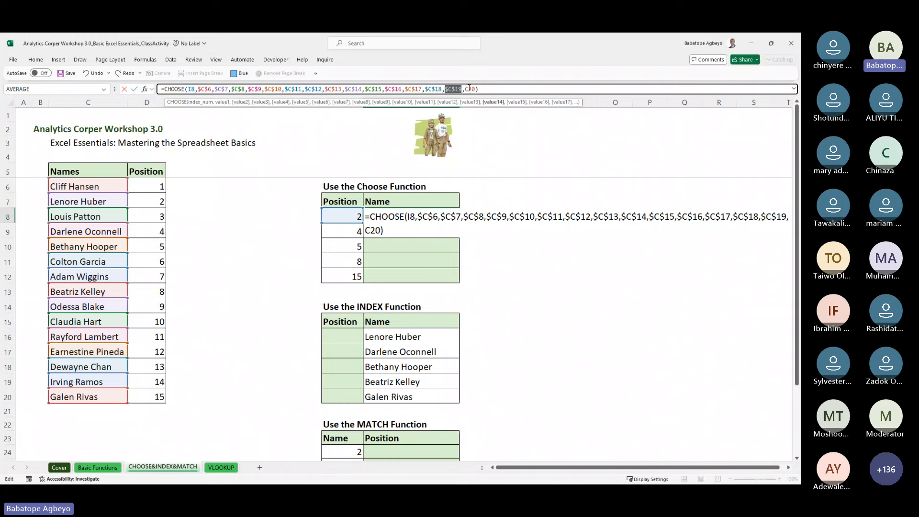
pyautogui.click(469, 89)
pyautogui.press('F4')
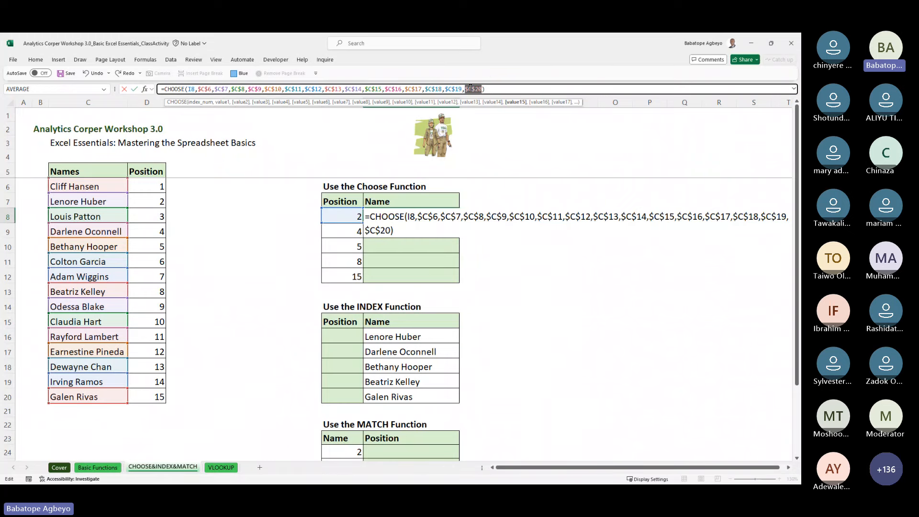
pyautogui.hotkey('ctrl', 'Return')
pyautogui.hotkey('shift', 'Down')
pyautogui.hotkey('shift', 'Down')
pyautogui.hotkey('shift', 'Down')
pyautogui.hotkey('shift', 'Down')
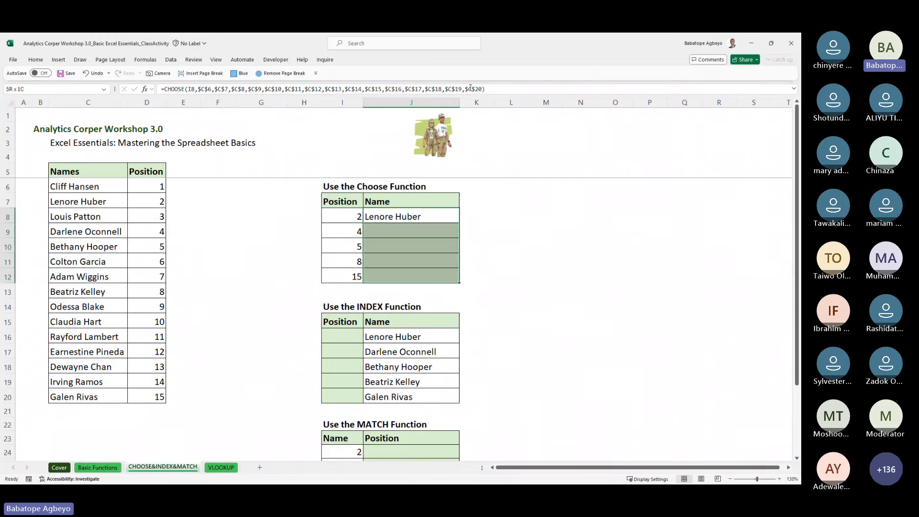
pyautogui.hotkey('ctrl', 'd')
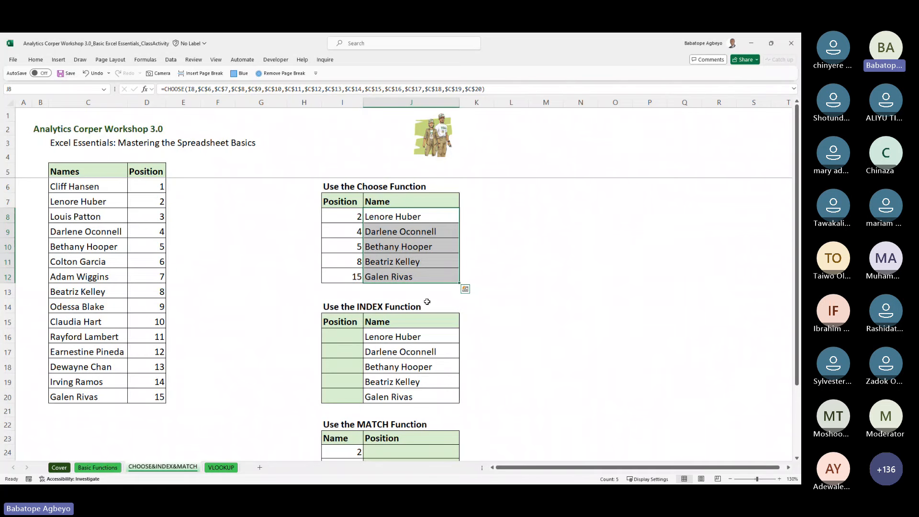
pyautogui.click(408, 217)
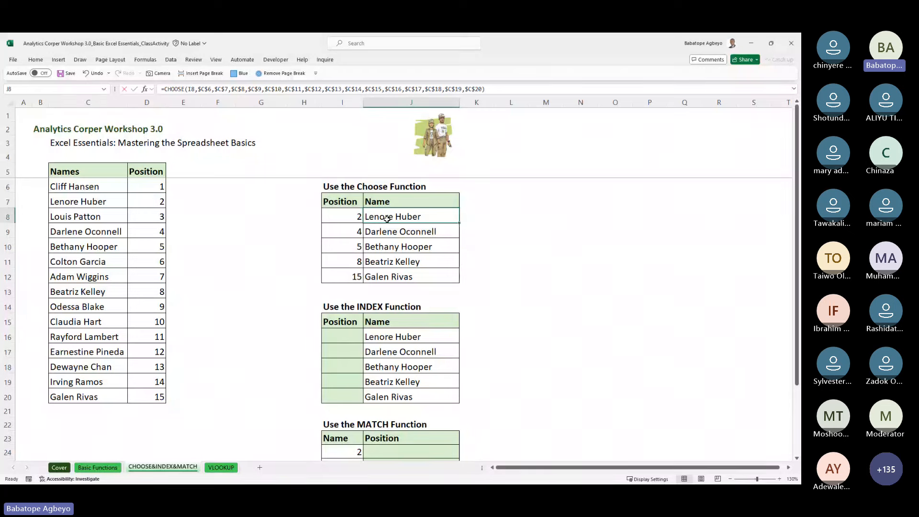
pyautogui.doubleClick(388, 218)
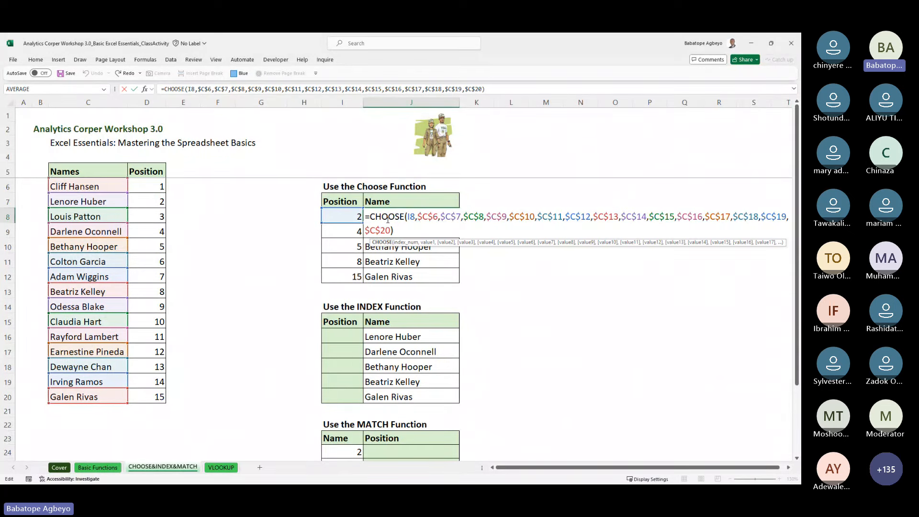
pyautogui.press('Escape')
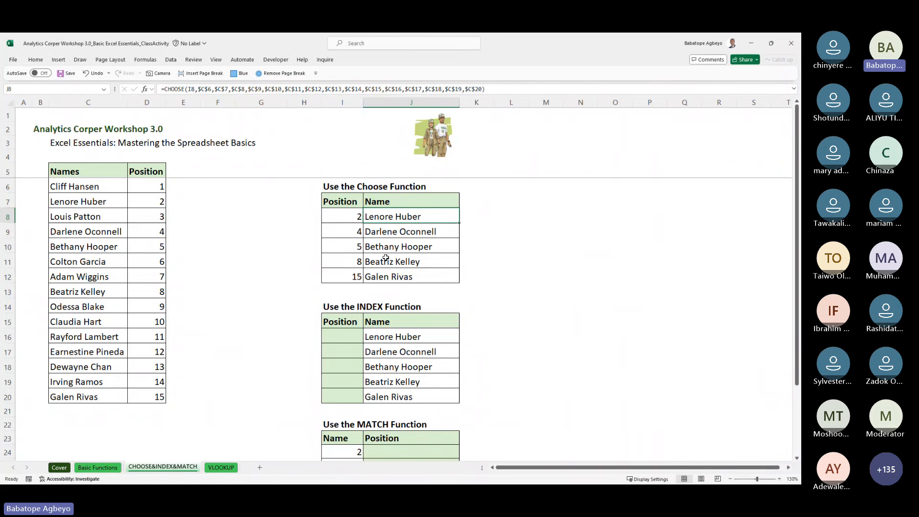
pyautogui.click(522, 186)
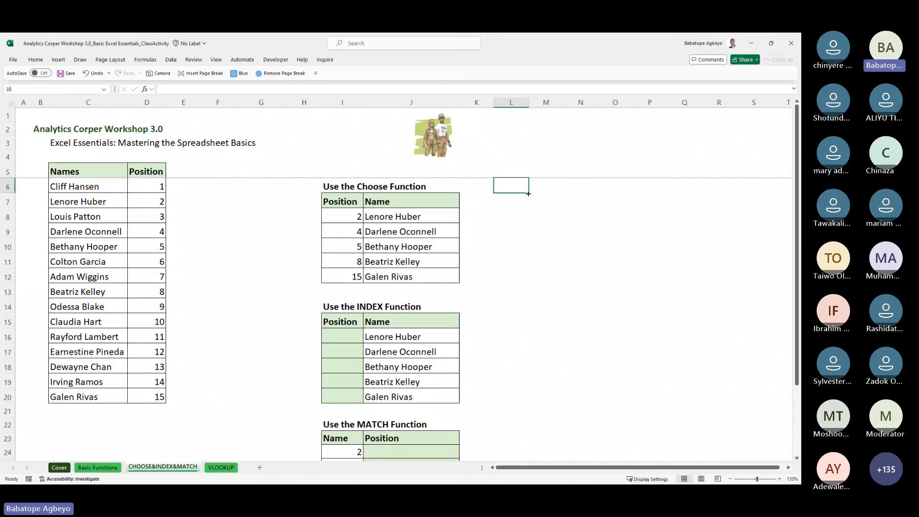
# Step: List 'Cell Referencing' in L6 with Absolute, Relative, Column and Row below it
pyautogui.write('Cell Re')
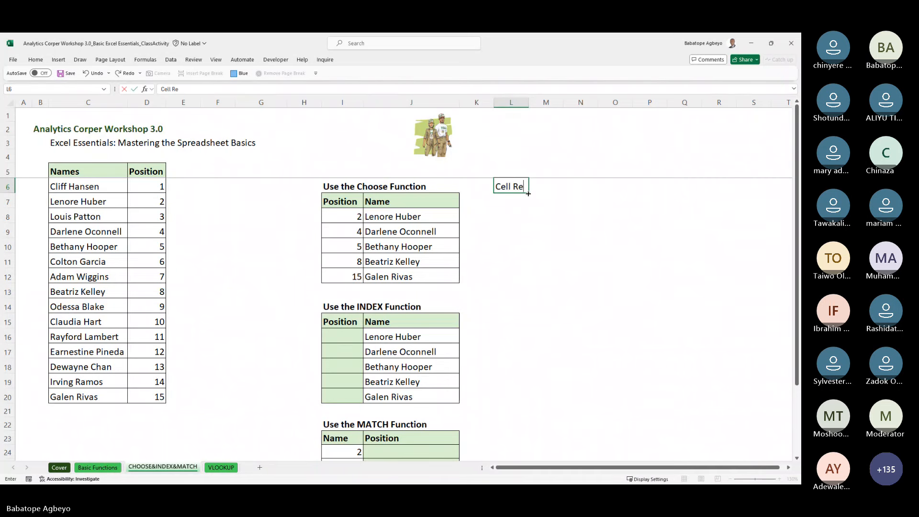
pyautogui.write('ferencing')
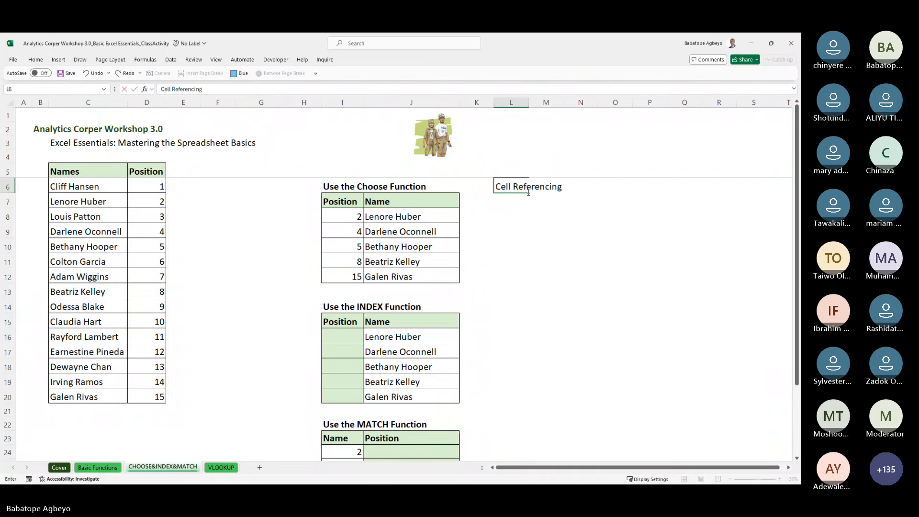
pyautogui.press('Return')
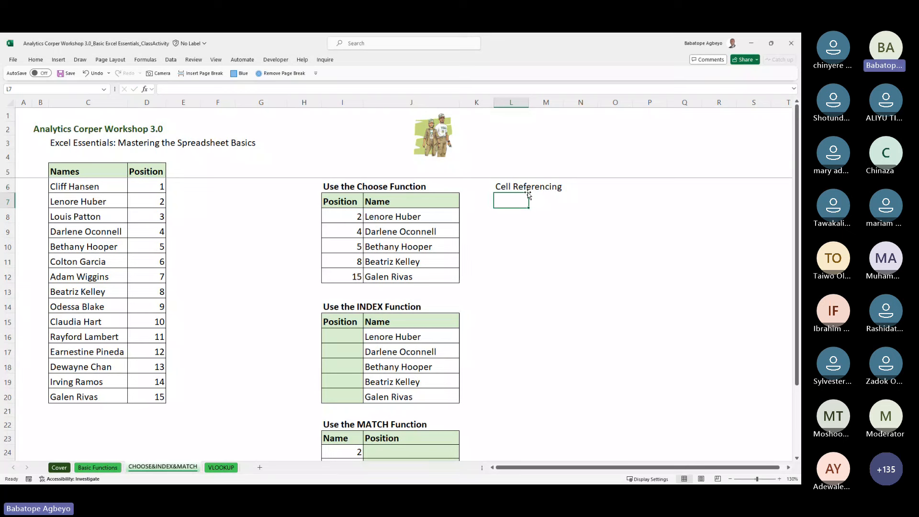
pyautogui.write('Absolute')
pyautogui.press('Return')
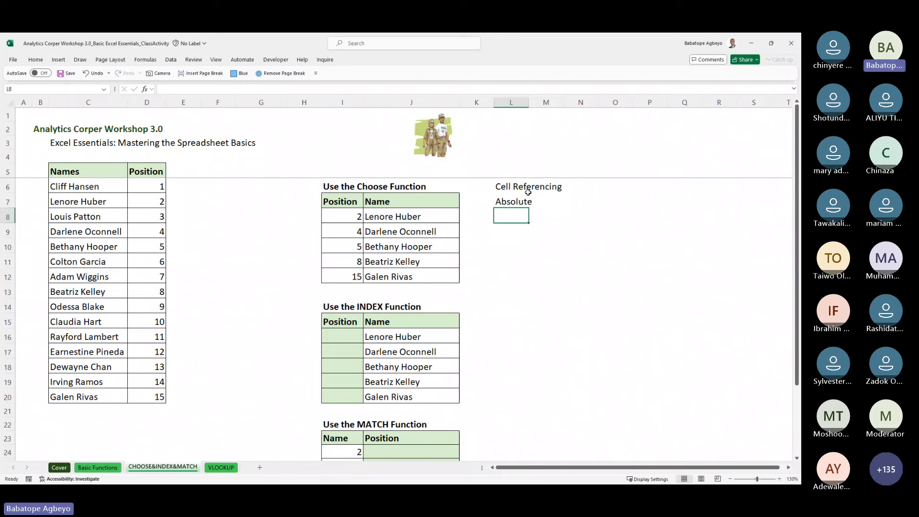
pyautogui.write('Relat')
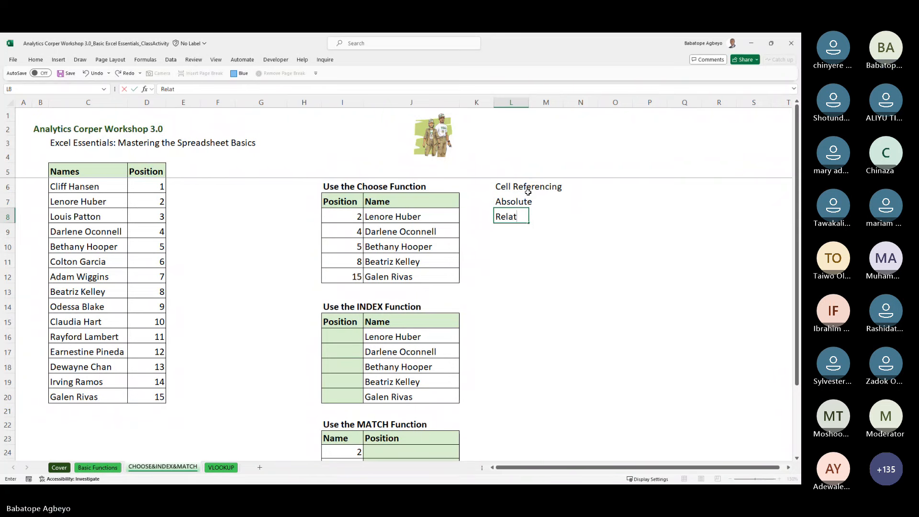
pyautogui.write('ive')
pyautogui.press('Return')
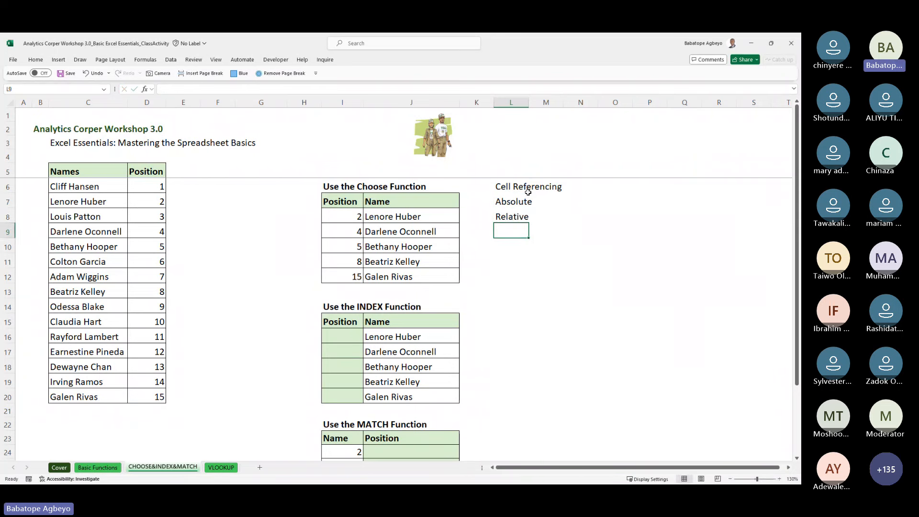
pyautogui.write('Column')
pyautogui.press('Return')
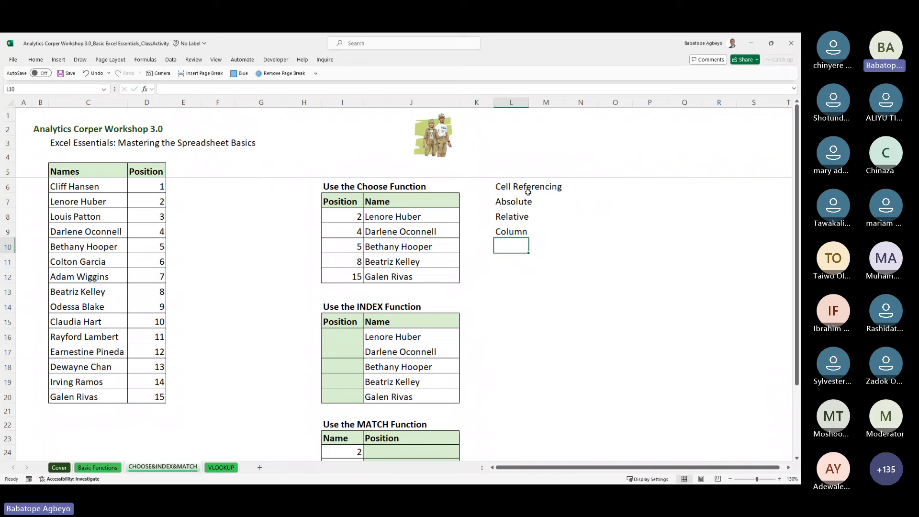
pyautogui.write('Row')
pyautogui.press('Return')
# Step: Rename L9 to 'Column Constant' and L10 to 'Row Constant'
pyautogui.press('Up')
pyautogui.press('Up')
pyautogui.press('Up')
pyautogui.press('Up')
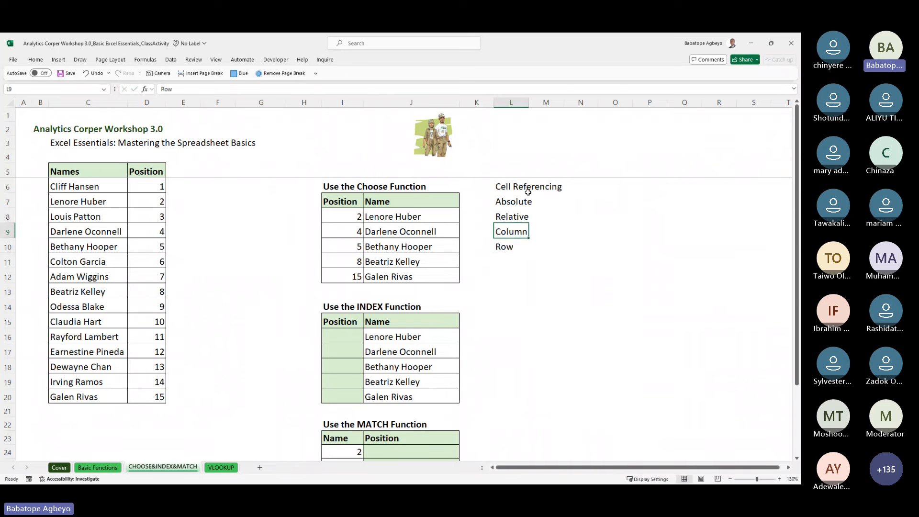
pyautogui.hotkey('shift', 'Down')
pyautogui.hotkey('shift', 'Down')
pyautogui.hotkey('shift', 'Down')
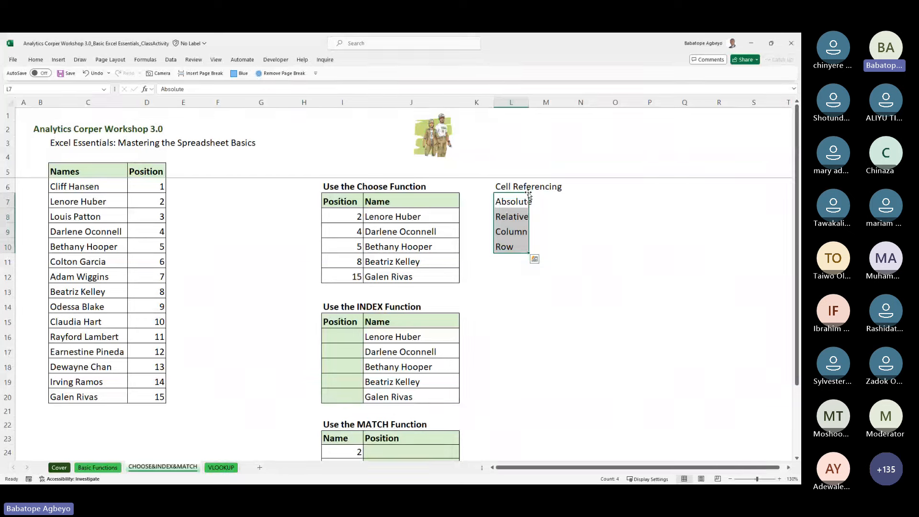
pyautogui.press('Down')
pyautogui.press('Down')
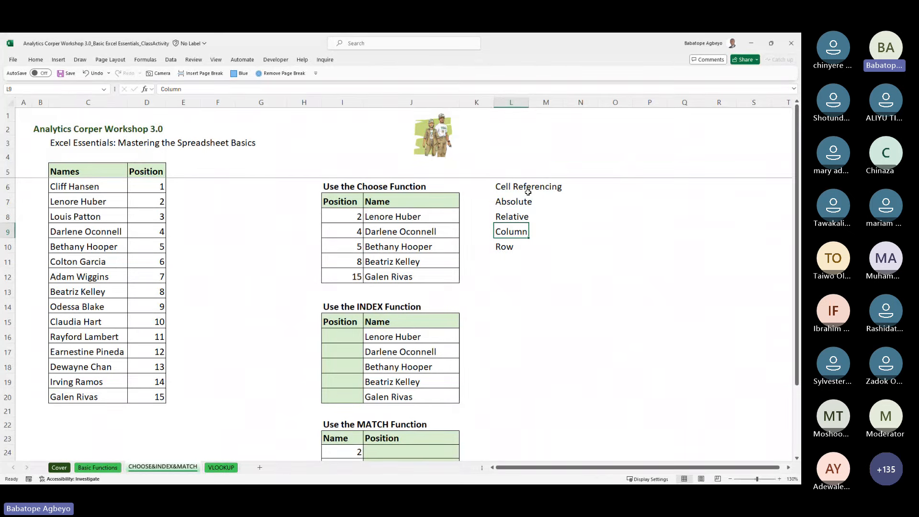
pyautogui.click(239, 90)
pyautogui.write('C')
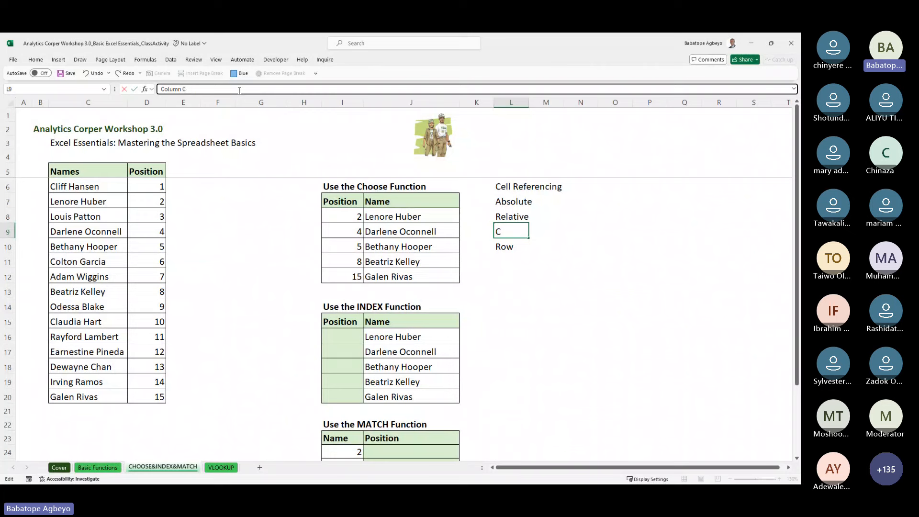
pyautogui.write('onstant')
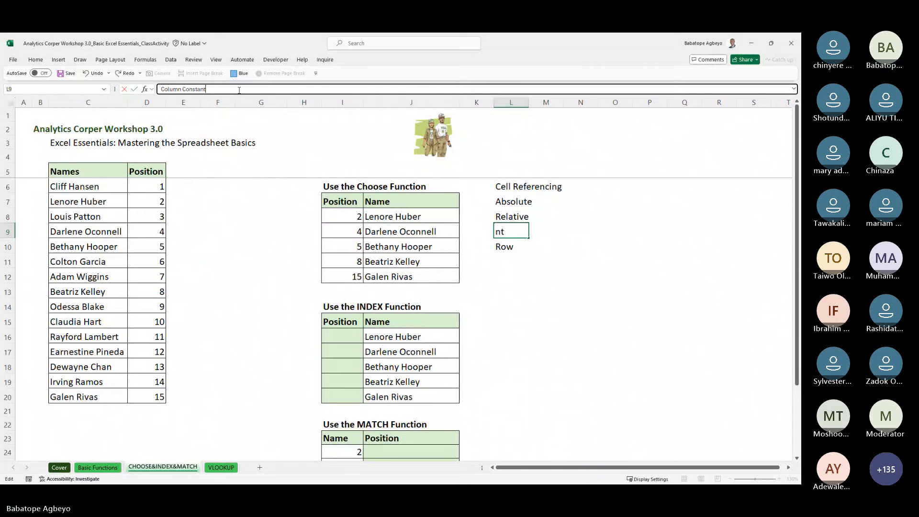
pyautogui.press('Return')
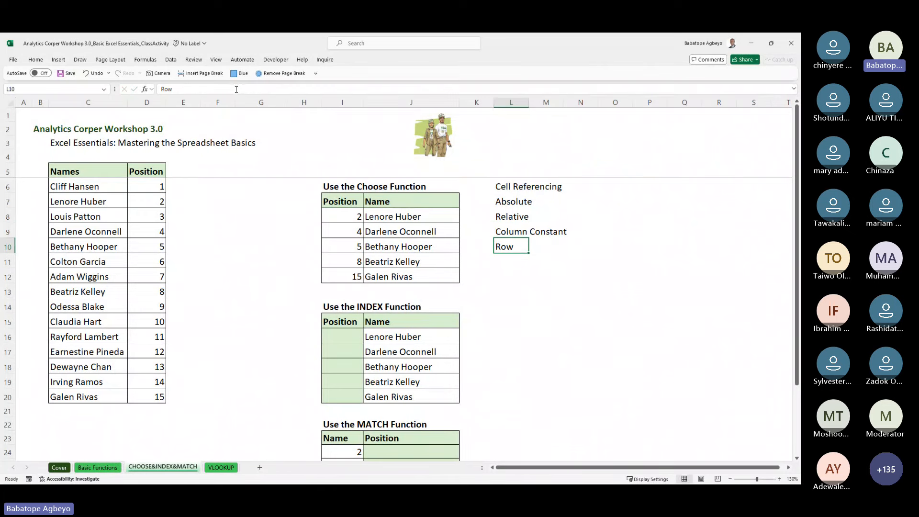
pyautogui.write('Constan')
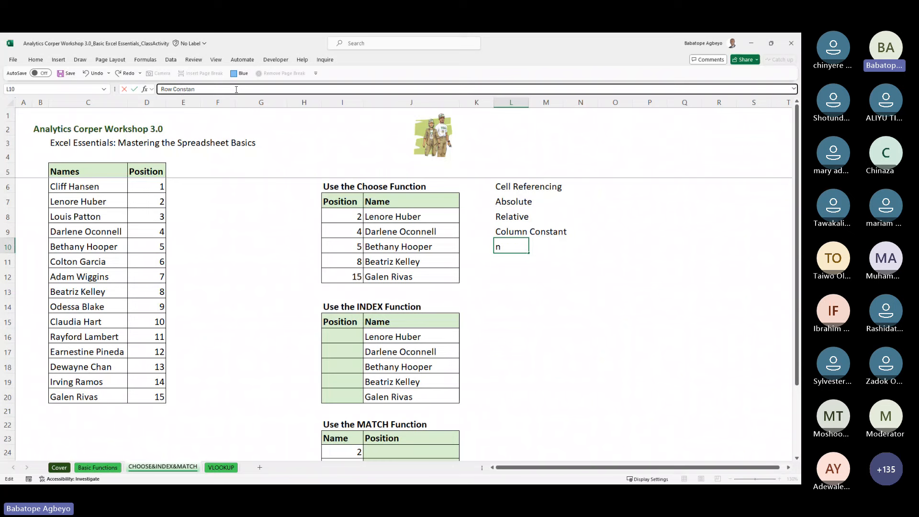
pyautogui.write('t')
pyautogui.press('Return')
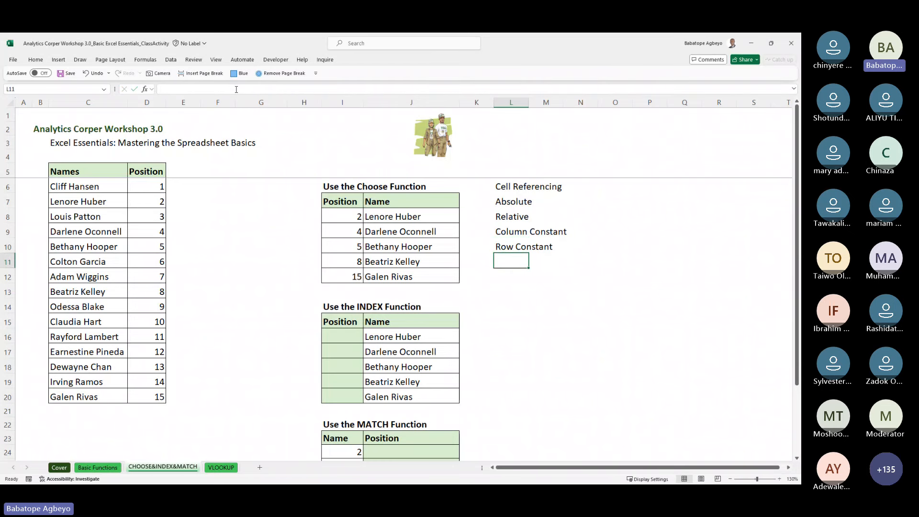
pyautogui.press('Up')
pyautogui.press('Up')
pyautogui.press('Up')
pyautogui.press('Up')
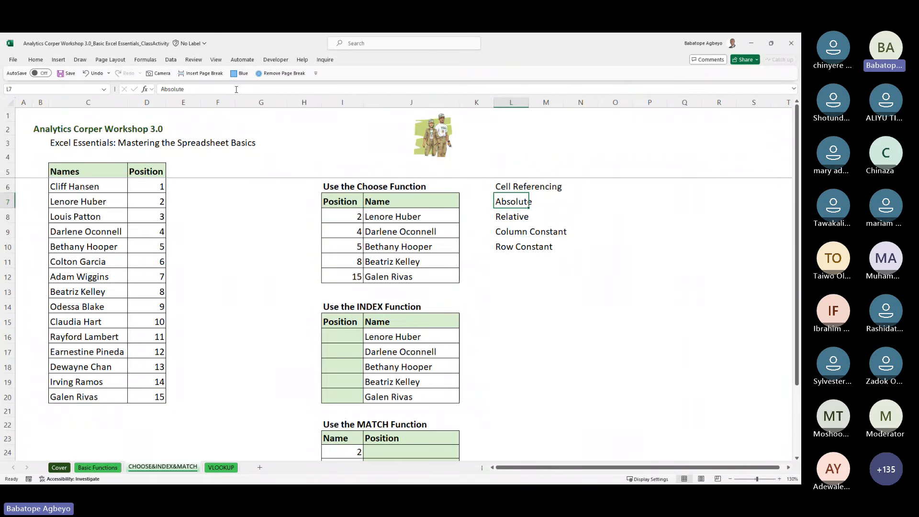
pyautogui.press('Right')
pyautogui.press('Right')
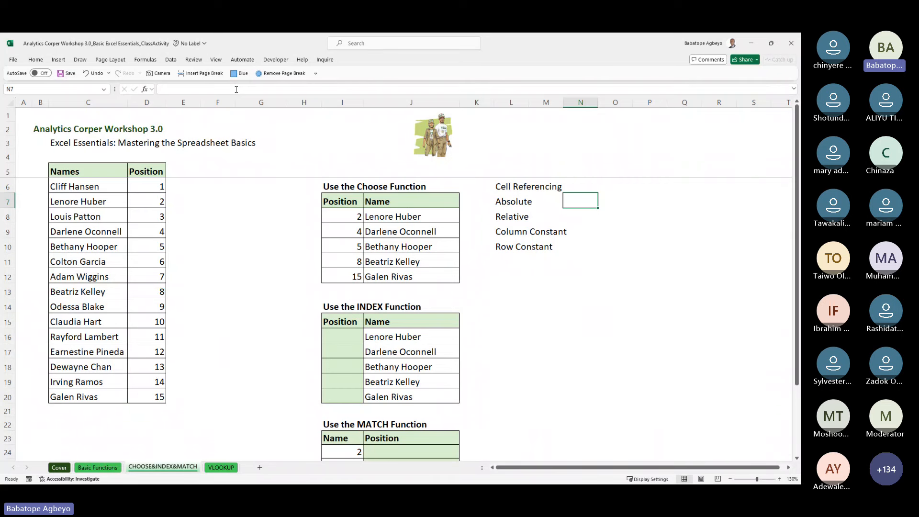
pyautogui.press('Down')
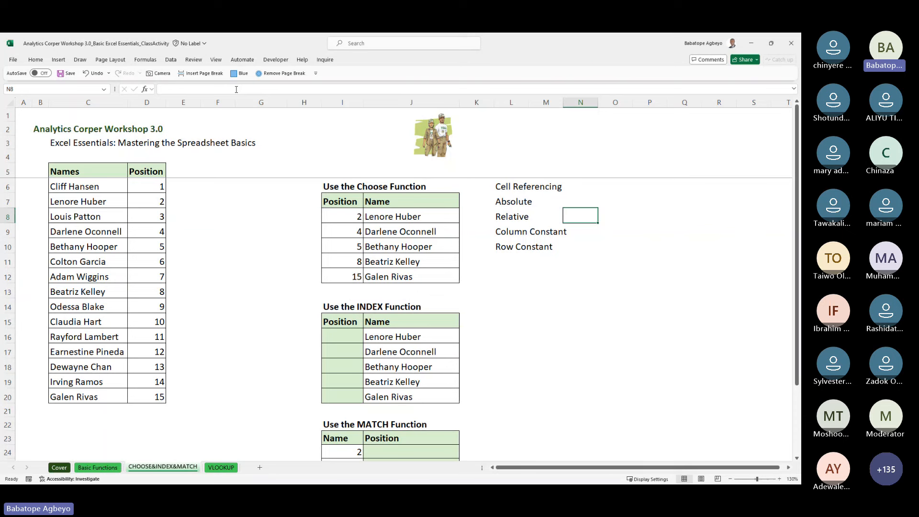
pyautogui.press('Down')
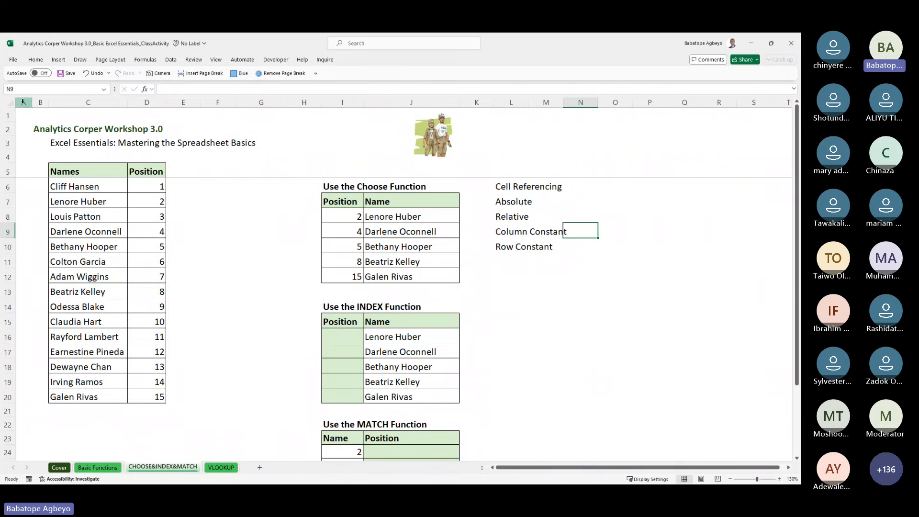
pyautogui.click(579, 247)
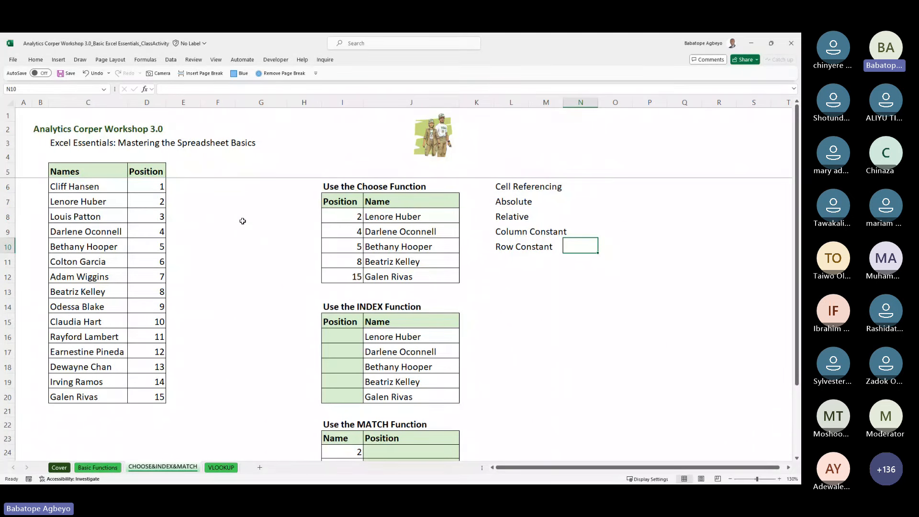
pyautogui.click(400, 230)
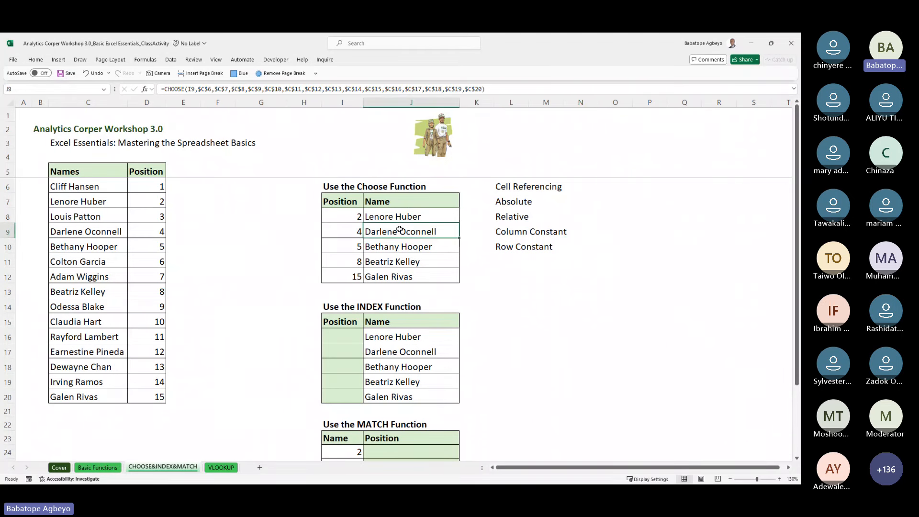
# Step: Review the CHOOSE results in J8:J17, then move down the sheet to show the MATCH Function table
pyautogui.moveTo(405, 215); pyautogui.dragTo(405, 234)
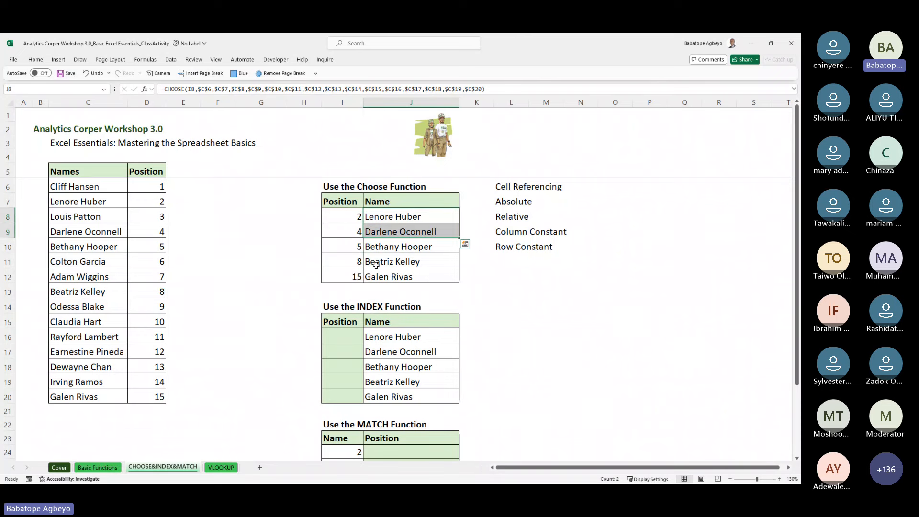
pyautogui.click(403, 267)
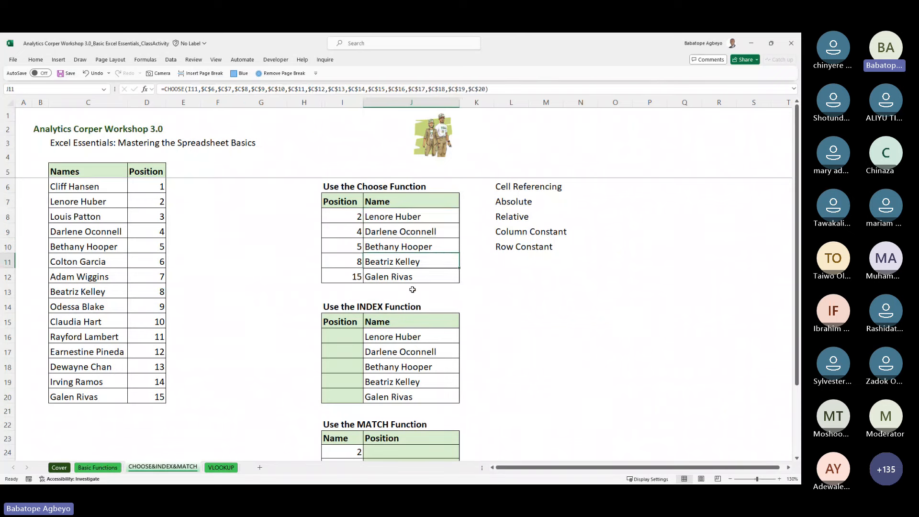
pyautogui.click(407, 215)
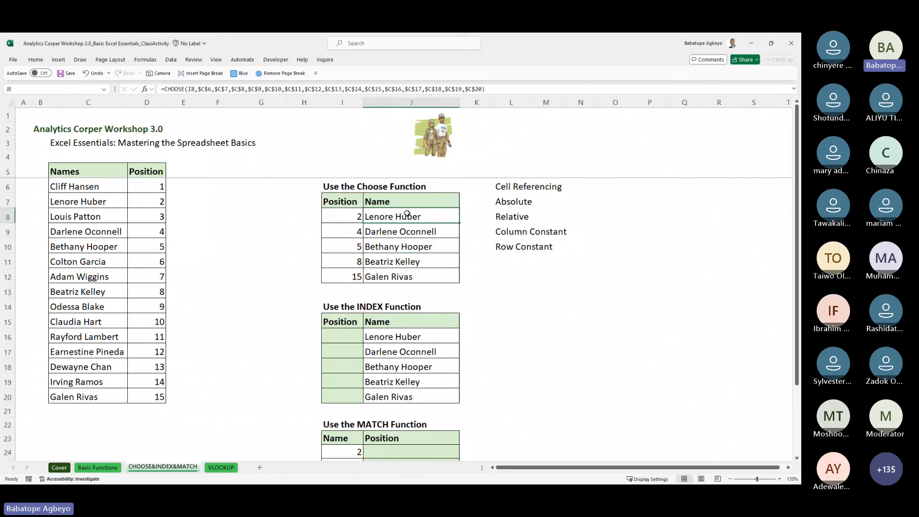
pyautogui.press('Down')
pyautogui.press('Down')
pyautogui.press('Down')
pyautogui.press('Down')
pyautogui.press('Down')
pyautogui.press('Down')
pyautogui.press('Down')
pyautogui.press('Down')
pyautogui.press('Down')
pyautogui.press('Down')
pyautogui.press('Down')
pyautogui.press('Down')
pyautogui.press('Down')
pyautogui.press('Down')
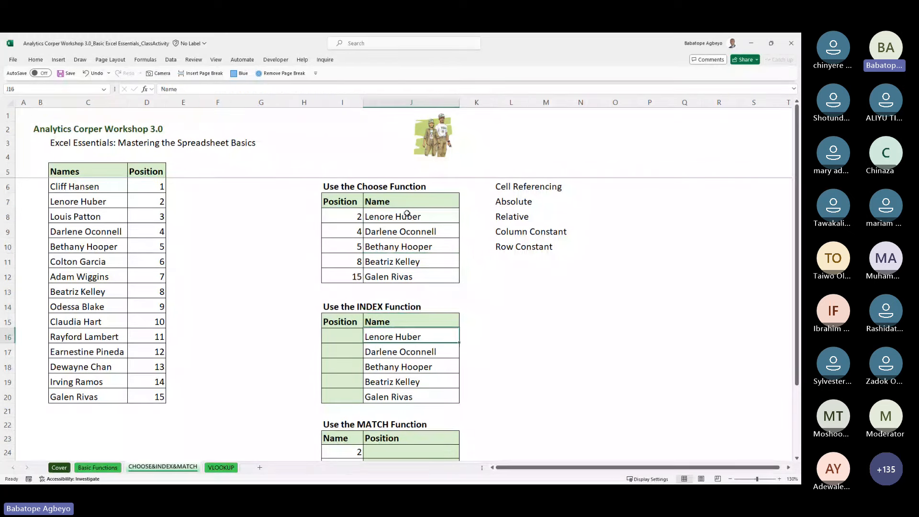
pyautogui.press('Down')
pyautogui.press('Down')
pyautogui.press('Down')
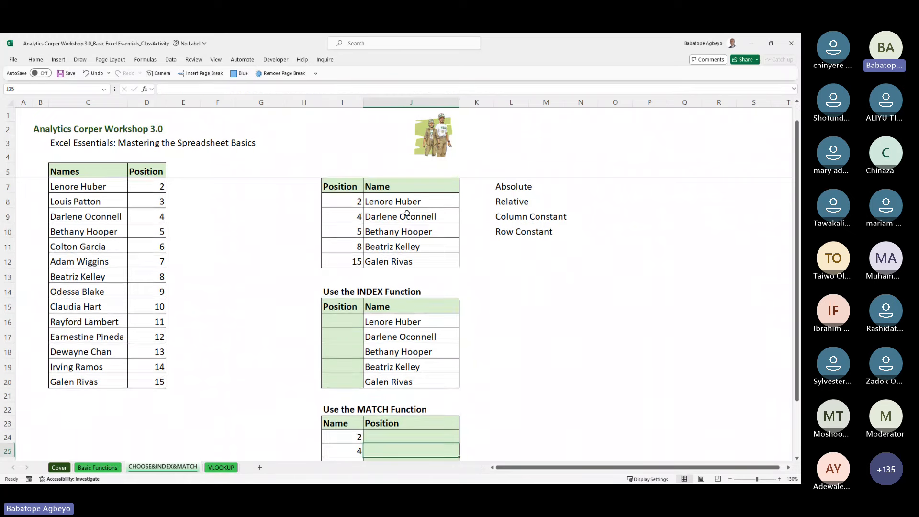
pyautogui.press('Down')
pyautogui.press('Down')
pyautogui.press('Down')
pyautogui.press('Up')
pyautogui.press('Up')
pyautogui.press('Up')
pyautogui.press('Up')
pyautogui.press('Up')
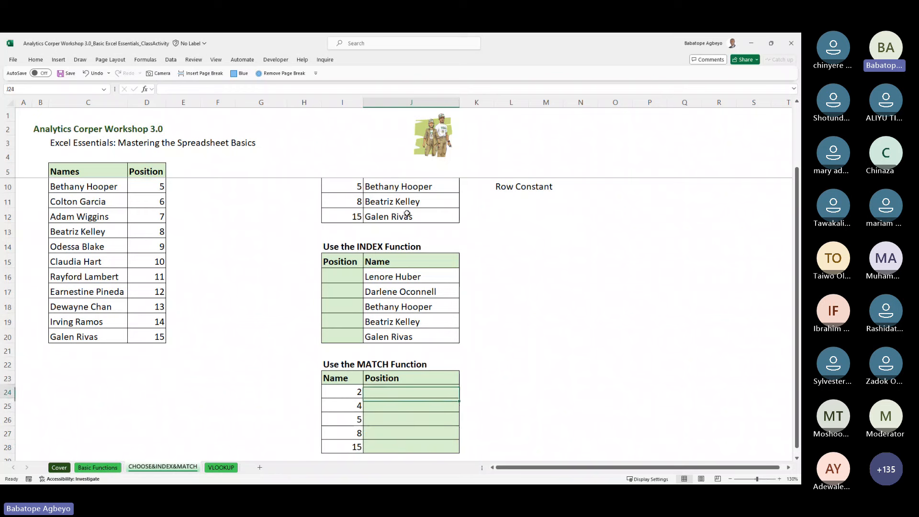
pyautogui.press('Up')
pyautogui.press('Up')
pyautogui.press('Up')
pyautogui.press('Up')
pyautogui.press('Up')
pyautogui.press('Up')
pyautogui.press('Up')
pyautogui.press('Up')
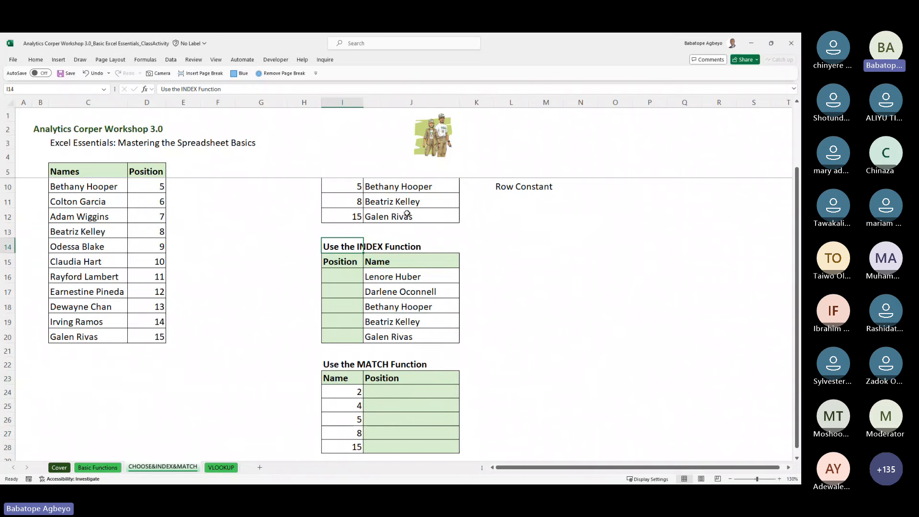
# Step: Change the upper table's title to 'Use the MATCH Function'
pyautogui.click(196, 87)
pyautogui.press('BackSpace')
pyautogui.press('BackSpace')
pyautogui.press('BackSpace')
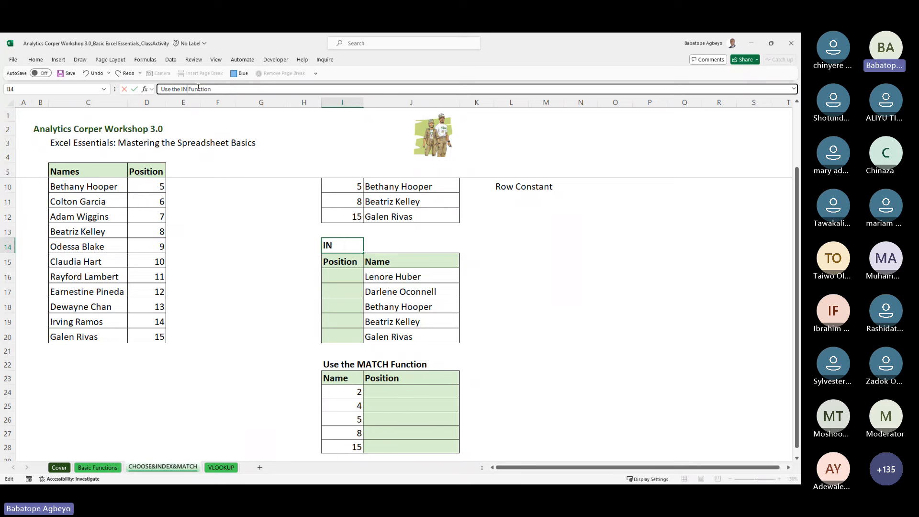
pyautogui.press('BackSpace')
pyautogui.press('BackSpace')
pyautogui.write('MATCH')
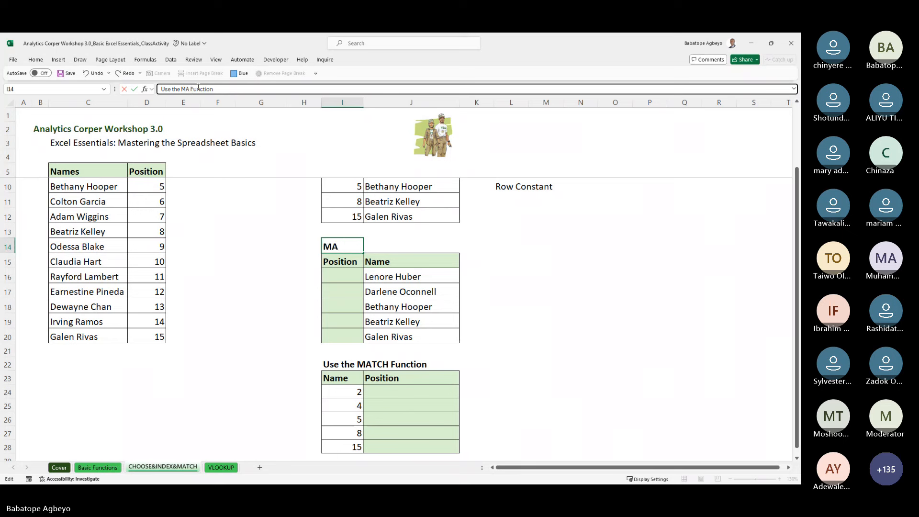
pyautogui.press('Return')
# Step: Retitle the lower table 'Use the INDEX Function' and go to its first Position cell
pyautogui.press('Down')
pyautogui.press('Down')
pyautogui.press('Down')
pyautogui.press('Down')
pyautogui.press('Down')
pyautogui.press('Down')
pyautogui.press('Down')
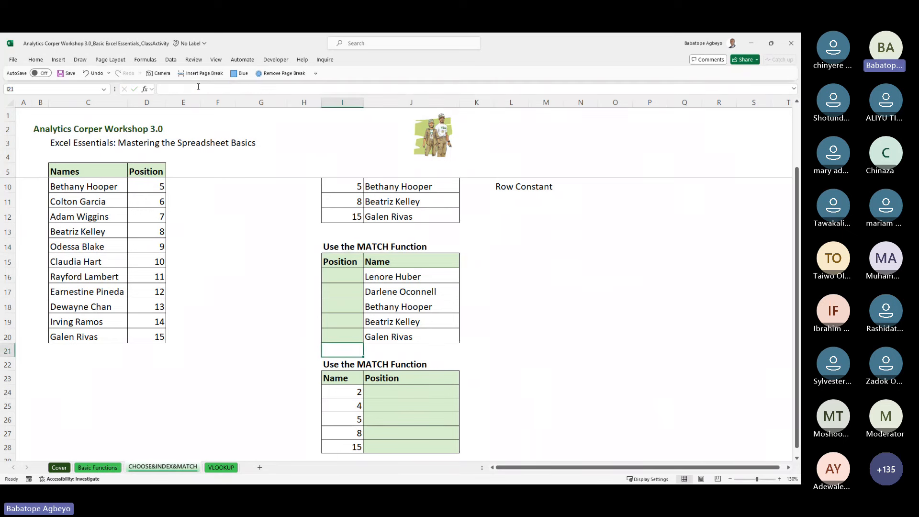
pyautogui.click(198, 89)
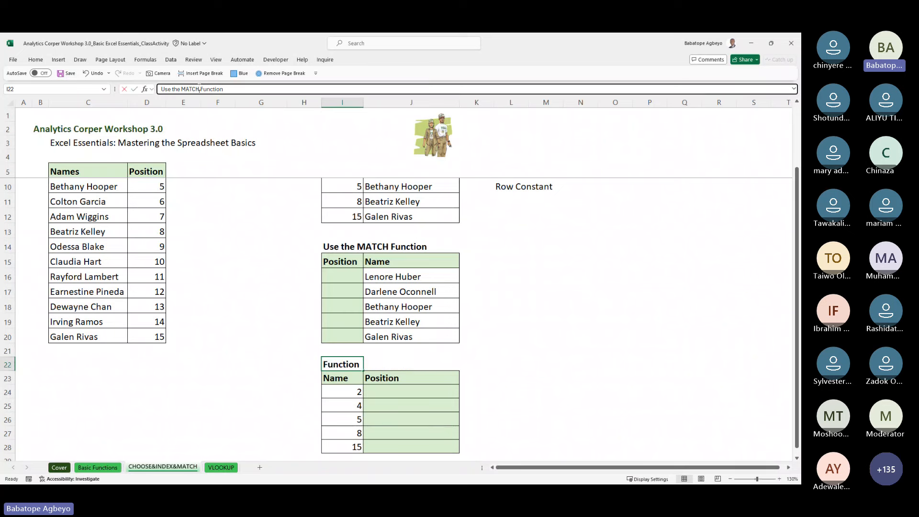
pyautogui.press('BackSpace')
pyautogui.press('BackSpace')
pyautogui.press('BackSpace')
pyautogui.press('BackSpace')
pyautogui.press('BackSpace')
pyautogui.write('IND')
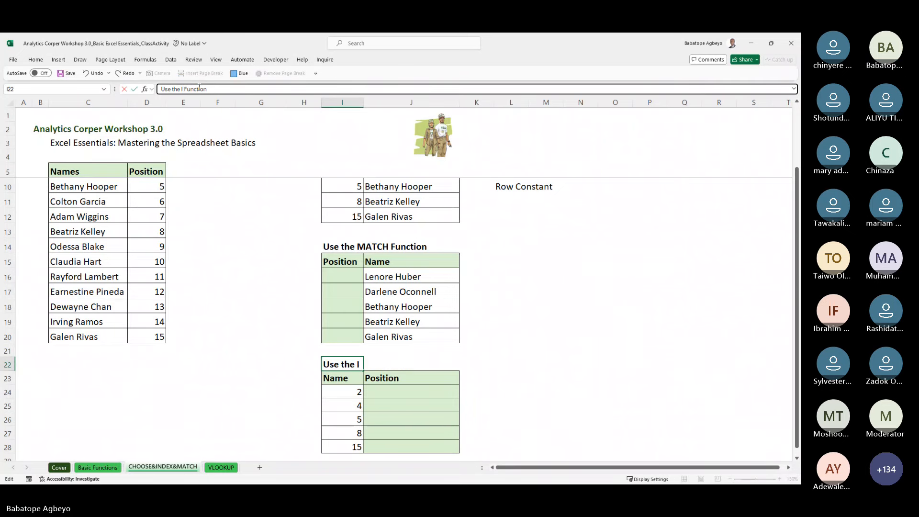
pyautogui.write('EX')
pyautogui.press('Return')
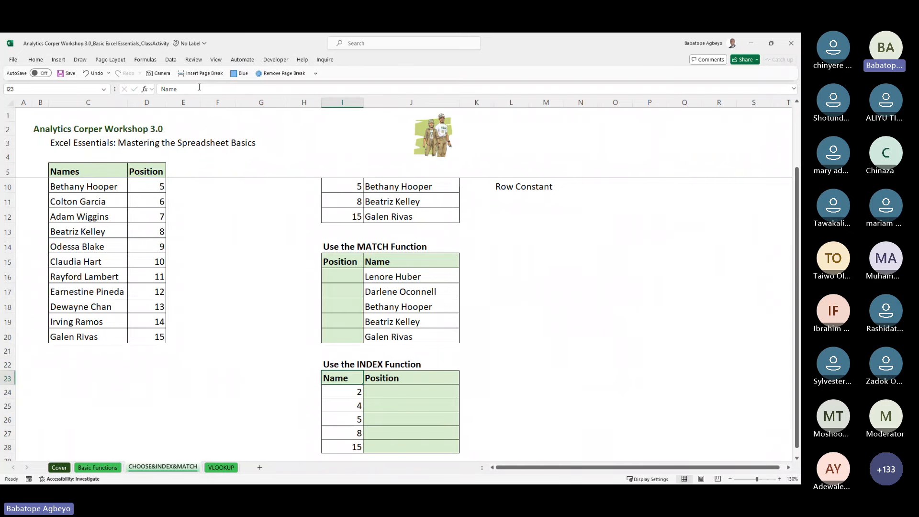
pyautogui.press('Down')
pyautogui.press('Up')
pyautogui.press('Up')
pyautogui.press('Up')
pyautogui.press('Up')
pyautogui.press('Up')
pyautogui.press('Up')
pyautogui.press('Up')
pyautogui.press('Up')
pyautogui.press('Up')
pyautogui.press('Up')
pyautogui.press('Up')
pyautogui.press('Up')
pyautogui.press('Up')
pyautogui.press('Up')
pyautogui.press('Up')
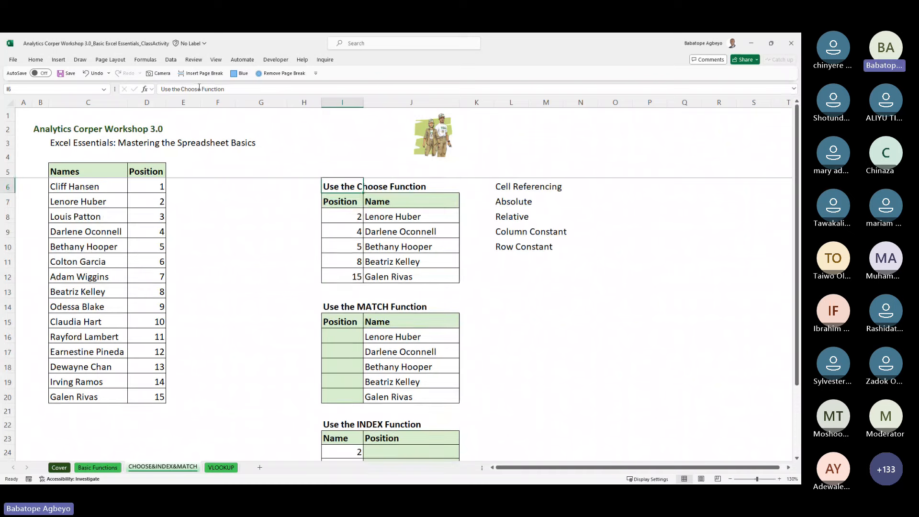
pyautogui.press('Right')
pyautogui.press('Up')
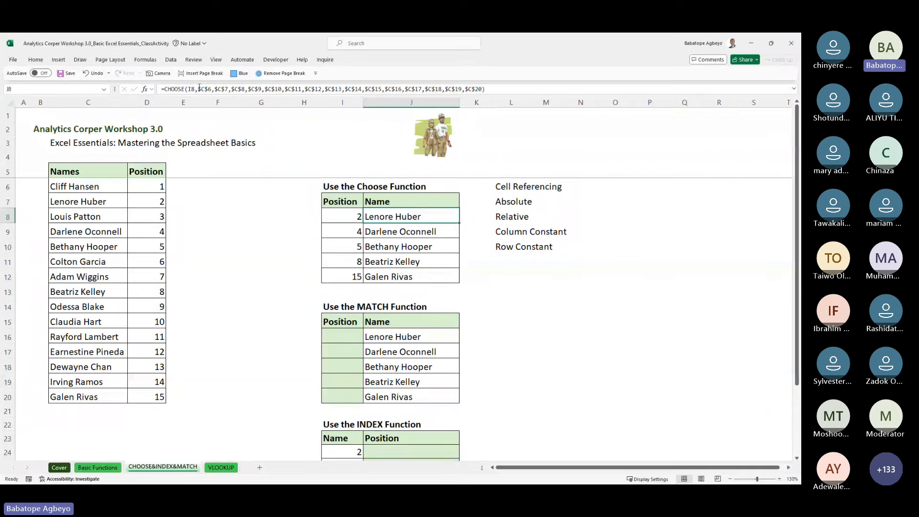
pyautogui.press('Down')
pyautogui.press('Down')
pyautogui.press('Down')
pyautogui.press('Down')
pyautogui.press('Down')
pyautogui.press('Down')
pyautogui.press('Down')
pyautogui.press('Down')
pyautogui.press('Down')
pyautogui.press('Down')
pyautogui.press('Down')
pyautogui.press('Down')
pyautogui.press('Down')
pyautogui.press('Down')
pyautogui.press('Down')
pyautogui.press('Down')
pyautogui.press('Down')
pyautogui.press('Down')
pyautogui.press('Down')
pyautogui.press('Down')
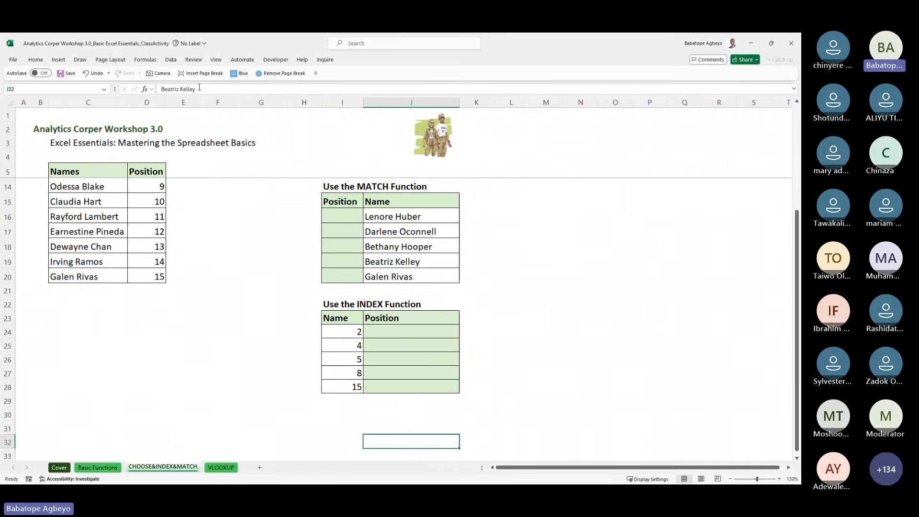
pyautogui.press('Up')
pyautogui.press('Up')
pyautogui.press('Up')
pyautogui.press('Up')
pyautogui.press('Up')
pyautogui.press('Up')
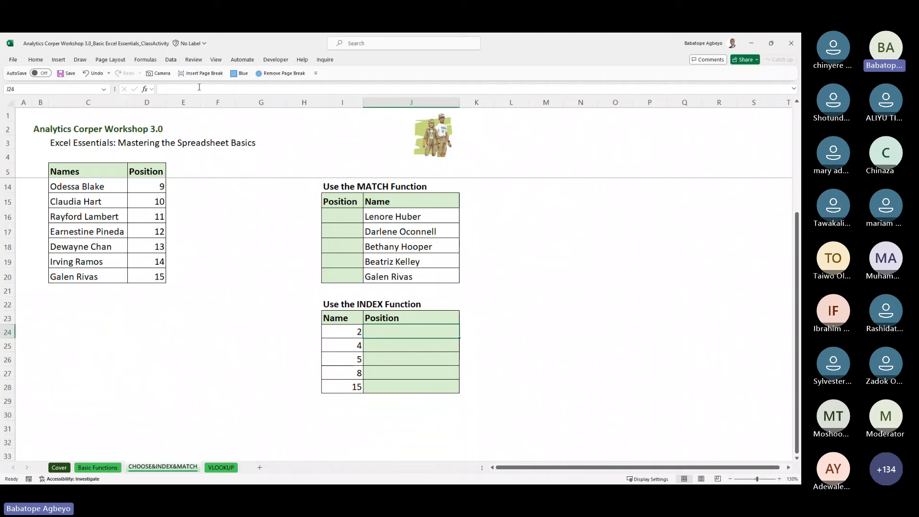
# Step: Build an INDEX formula in J24 over names C6:C20 with the row number from I24
pyautogui.write('=inde')
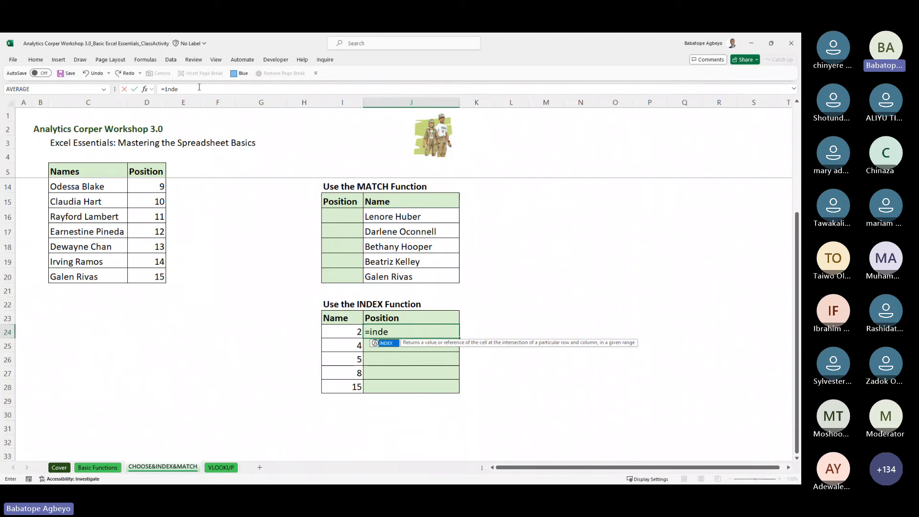
pyautogui.press('Tab')
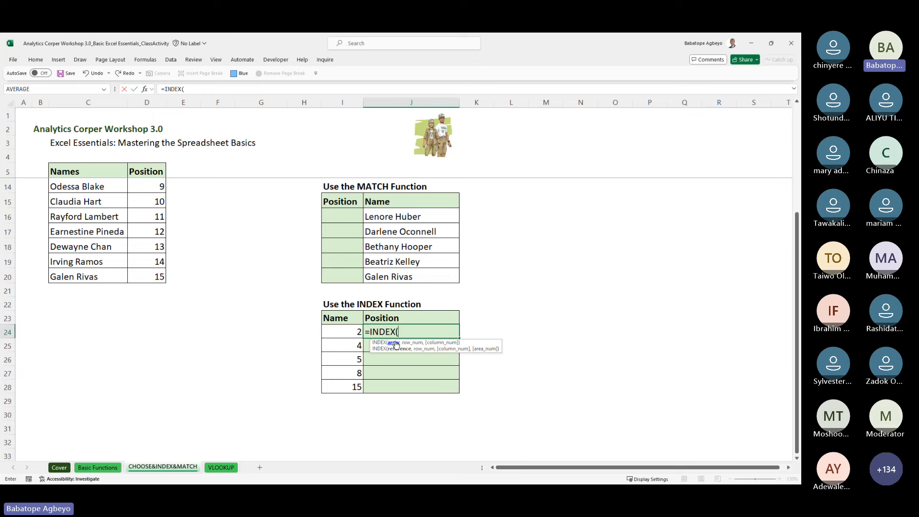
pyautogui.click(145, 253)
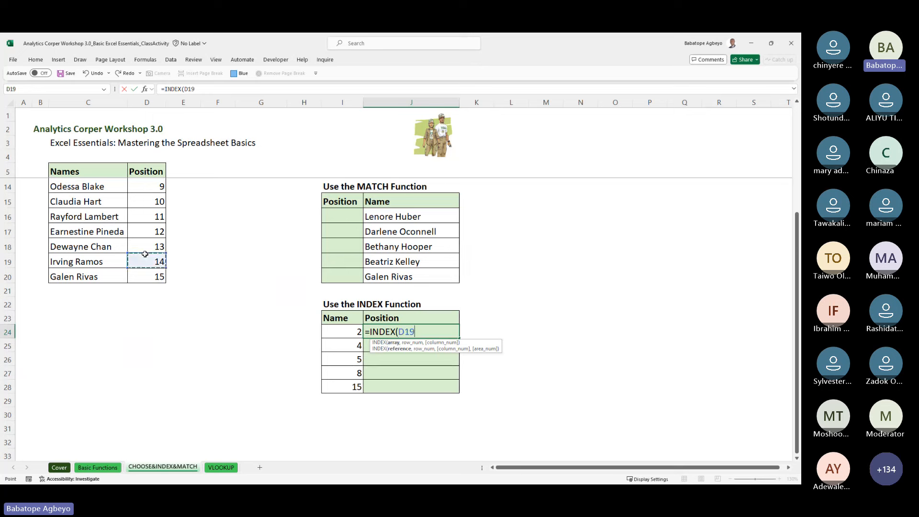
pyautogui.press('Up')
pyautogui.press('Up')
pyautogui.press('Up')
pyautogui.press('Up')
pyautogui.press('Up')
pyautogui.press('Up')
pyautogui.press('Up')
pyautogui.press('Up')
pyautogui.press('Up')
pyautogui.press('Up')
pyautogui.press('Up')
pyautogui.press('Up')
pyautogui.press('Up')
pyautogui.press('Up')
pyautogui.press('Up')
pyautogui.press('Up')
pyautogui.press('Up')
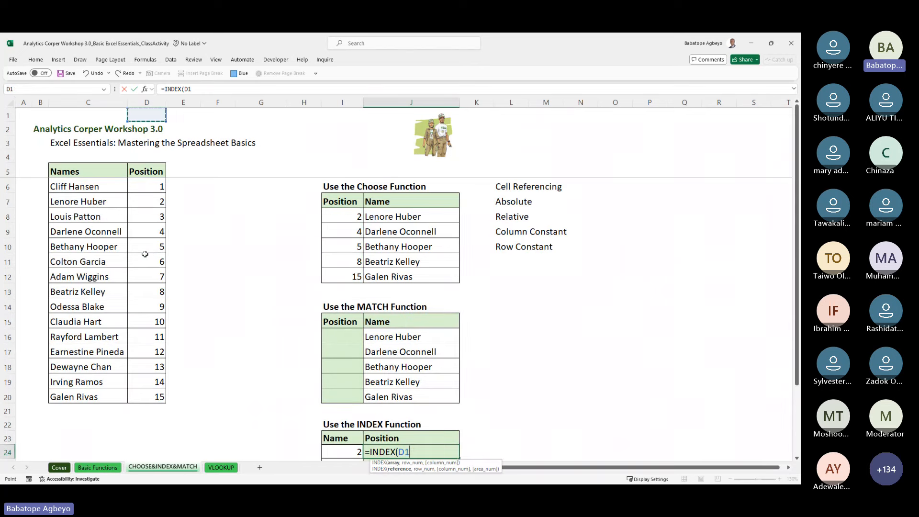
pyautogui.press('Down')
pyautogui.press('Down')
pyautogui.press('Down')
pyautogui.press('Down')
pyautogui.press('Down')
pyautogui.press('Left')
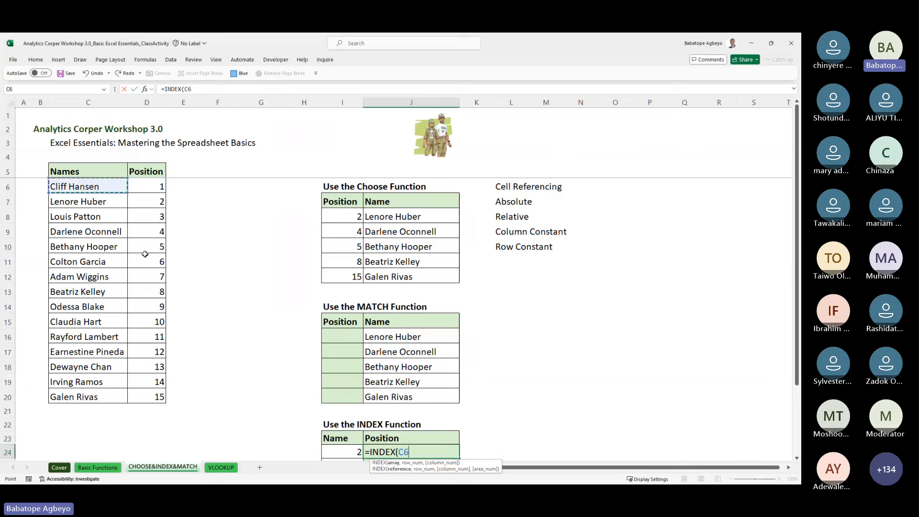
pyautogui.hotkey('ctrl', 'shift', 'Down')
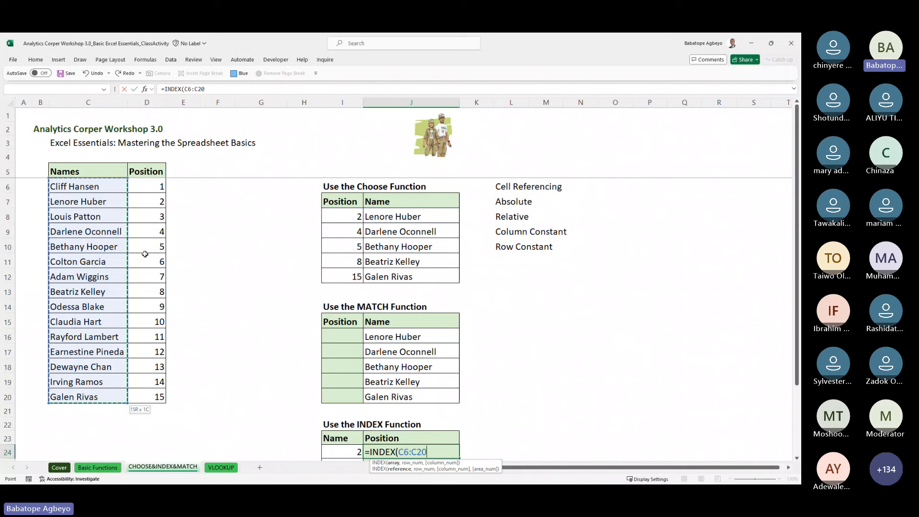
pyautogui.press('Up')
pyautogui.press('Up')
pyautogui.press('Down')
pyautogui.press('Down')
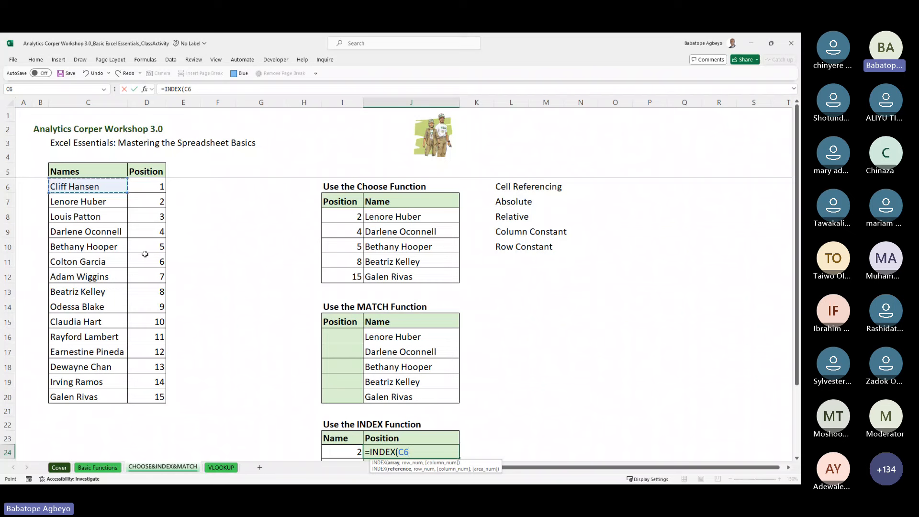
pyautogui.hotkey('ctrl', 'shift', 'Down')
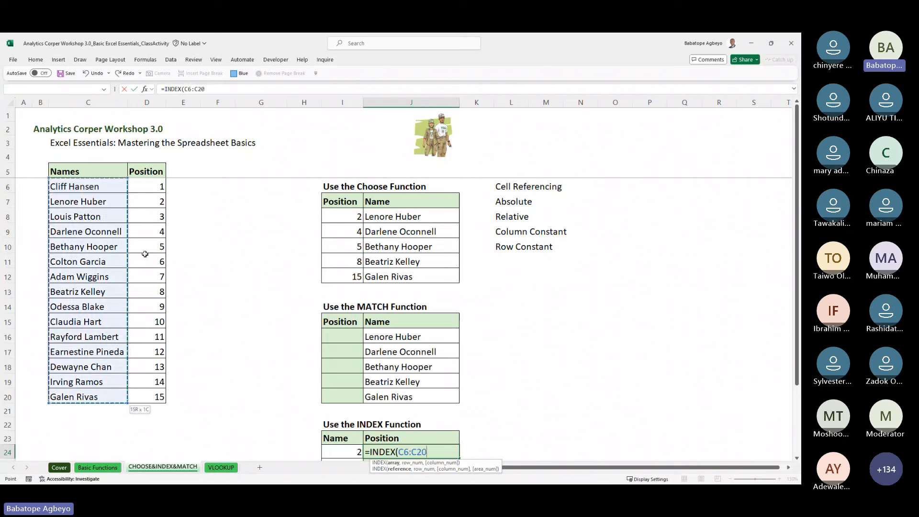
pyautogui.write(',')
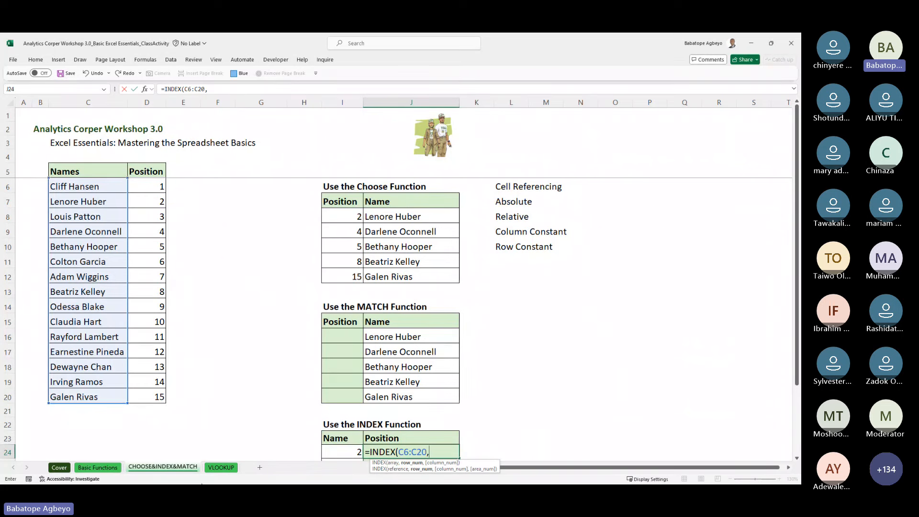
pyautogui.click(348, 451)
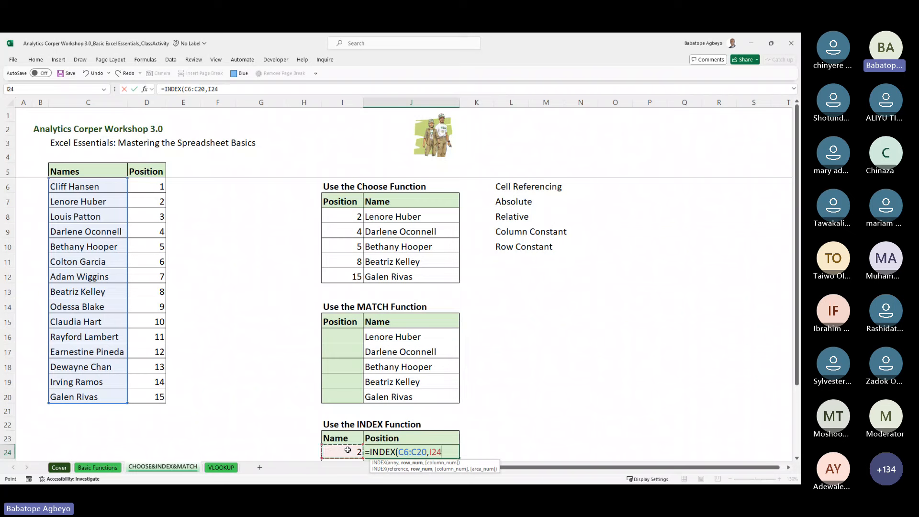
# Step: Complete J24 as =INDEX(C6:C20,I24) and review the formulas in column J
pyautogui.write(')')
pyautogui.press('Return')
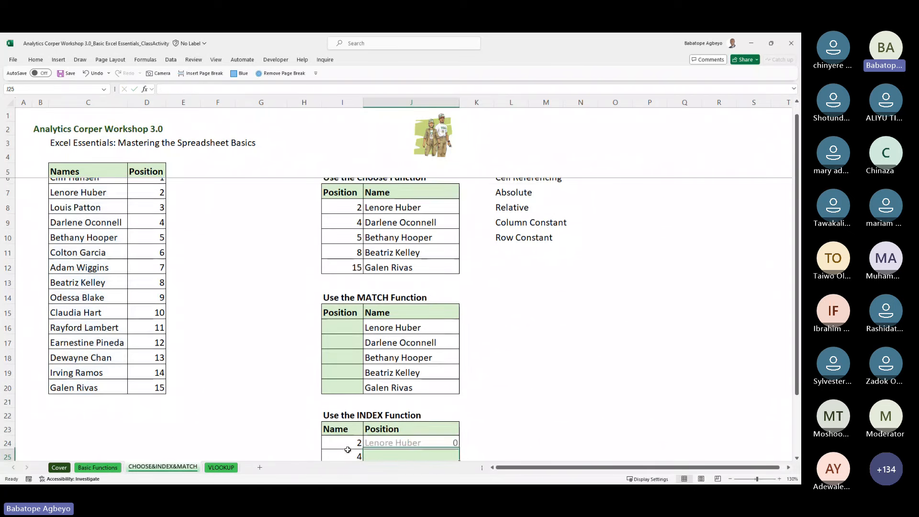
pyautogui.press('Up')
pyautogui.press('Up')
pyautogui.press('Up')
pyautogui.press('Up')
pyautogui.press('Up')
pyautogui.press('Up')
pyautogui.press('Up')
pyautogui.press('Up')
pyautogui.press('Up')
pyautogui.press('Up')
pyautogui.press('Up')
pyautogui.press('Up')
pyautogui.press('Up')
pyautogui.press('Up')
pyautogui.press('Up')
pyautogui.press('Up')
pyautogui.press('Up')
pyautogui.press('Up')
pyautogui.press('Up')
pyautogui.press('Up')
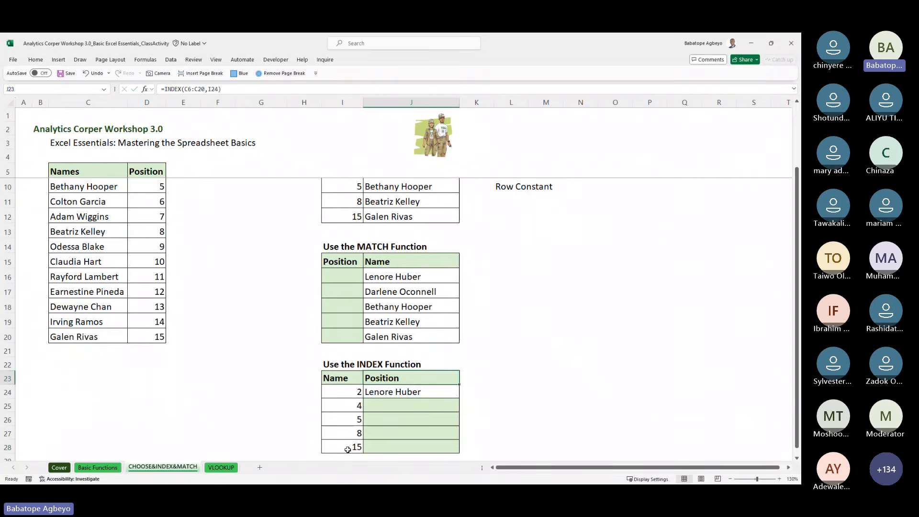
pyautogui.press('Down')
pyautogui.press('Down')
pyautogui.press('Down')
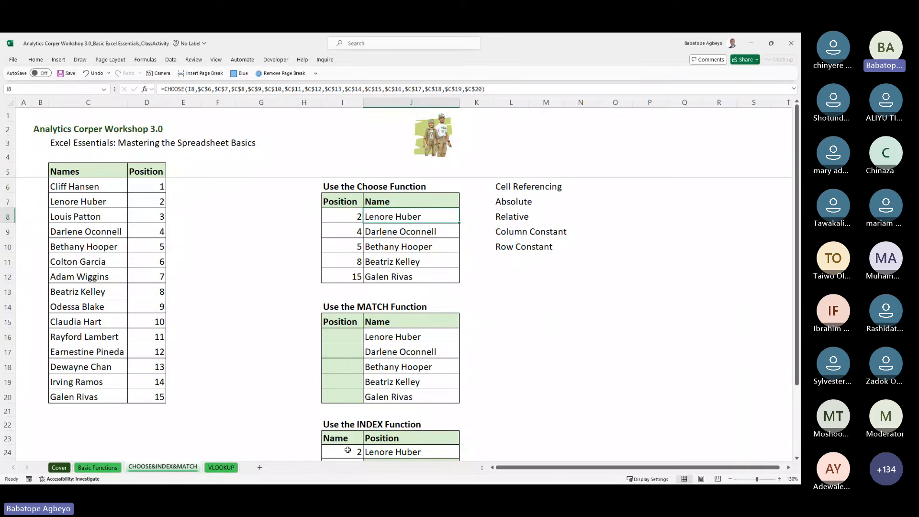
pyautogui.press('Down')
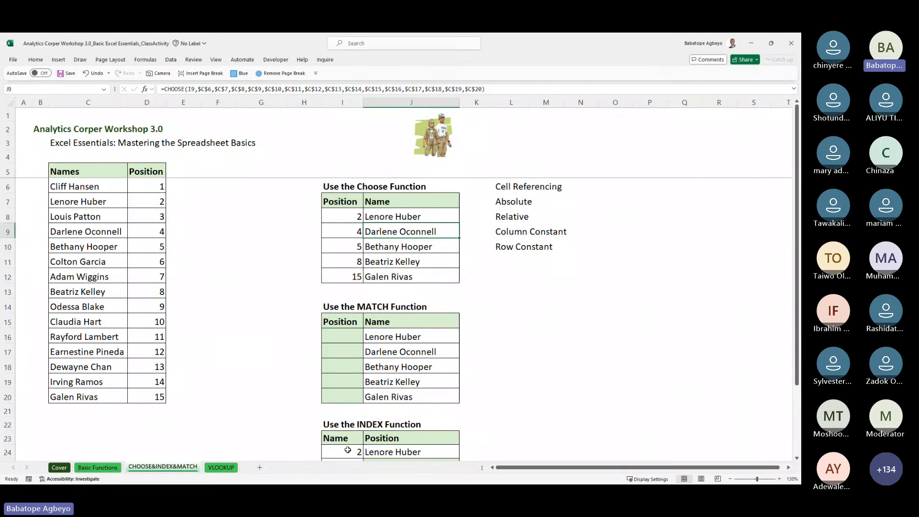
pyautogui.press('Down')
pyautogui.press('Down')
pyautogui.press('Down')
pyautogui.press('Down')
pyautogui.press('Down')
pyautogui.press('Down')
pyautogui.press('Down')
pyautogui.press('Down')
pyautogui.press('Down')
pyautogui.press('Down')
pyautogui.press('Down')
pyautogui.press('Down')
pyautogui.press('Down')
pyautogui.press('Down')
pyautogui.press('Down')
pyautogui.press('Down')
pyautogui.press('Down')
pyautogui.press('Down')
pyautogui.press('Down')
pyautogui.press('Down')
pyautogui.press('Up')
pyautogui.press('Up')
pyautogui.press('Up')
pyautogui.press('Up')
pyautogui.press('Up')
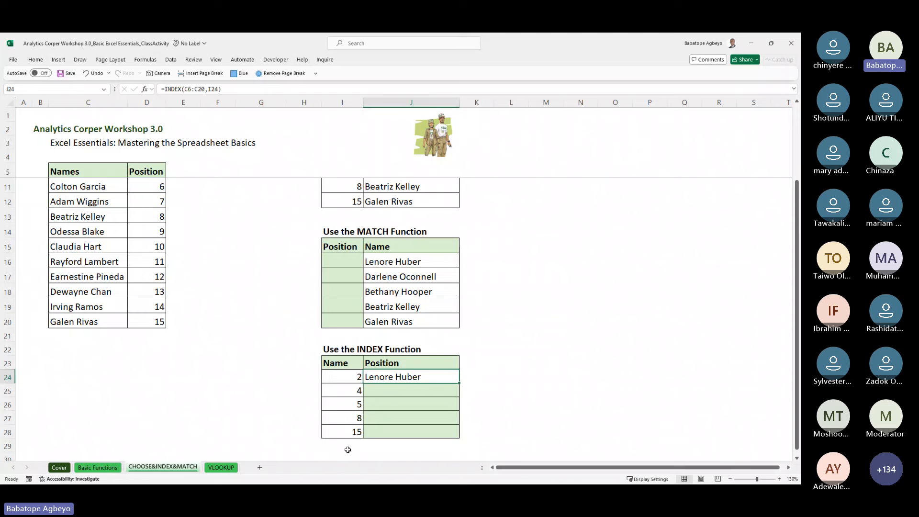
# Step: Fill the INDEX formula down from J24 through J28
pyautogui.hotkey('shift', 'Down')
pyautogui.hotkey('ctrl', 'd')
pyautogui.hotkey('shift', 'Down')
pyautogui.hotkey('shift', 'Down')
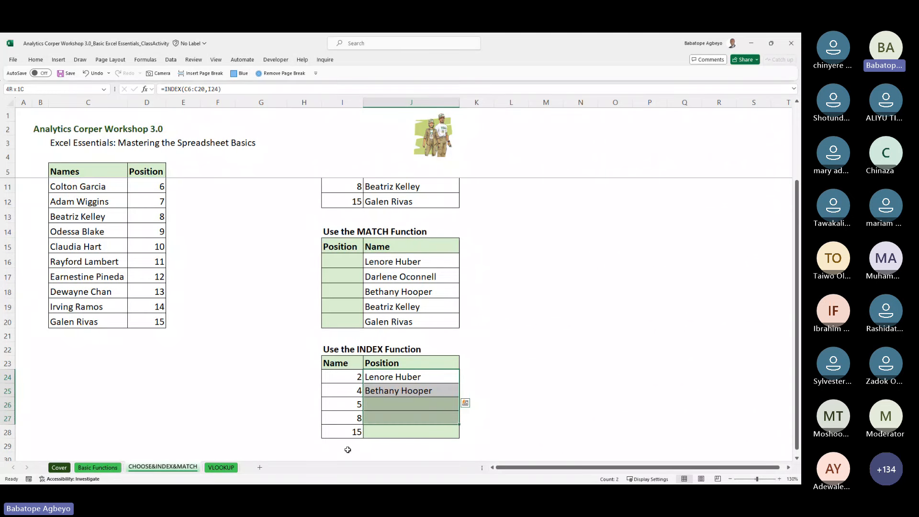
pyautogui.hotkey('shift', 'Down')
pyautogui.hotkey('ctrl', 'q')
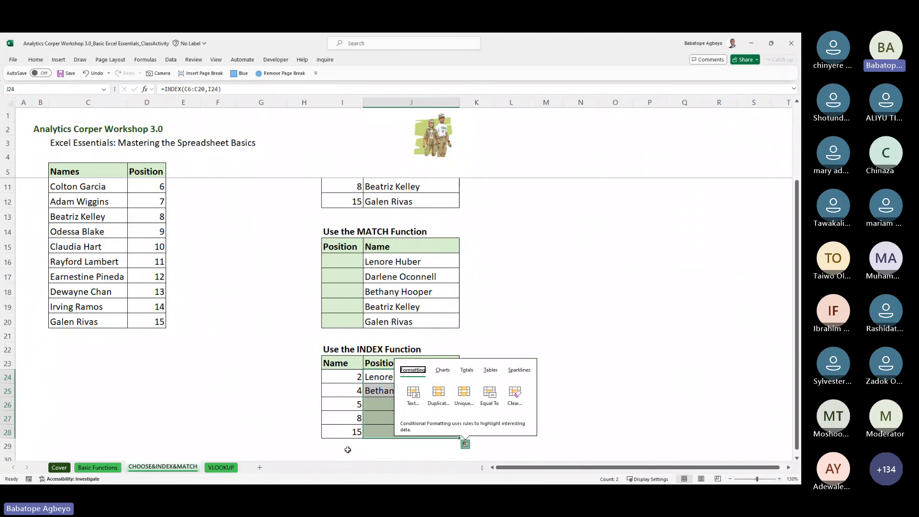
pyautogui.click(382, 386)
pyautogui.hotkey('shift', 'Down')
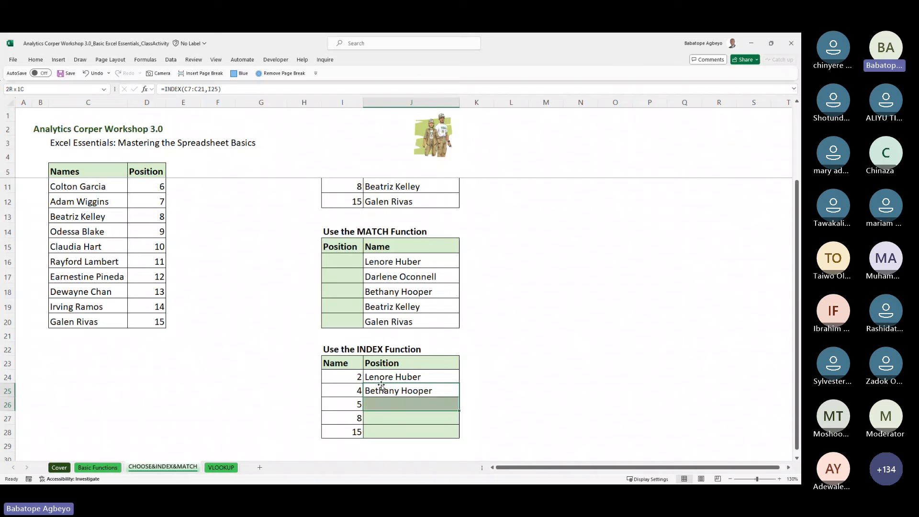
pyautogui.hotkey('shift', 'Down')
pyautogui.hotkey('shift', 'Down')
pyautogui.hotkey('ctrl', 'd')
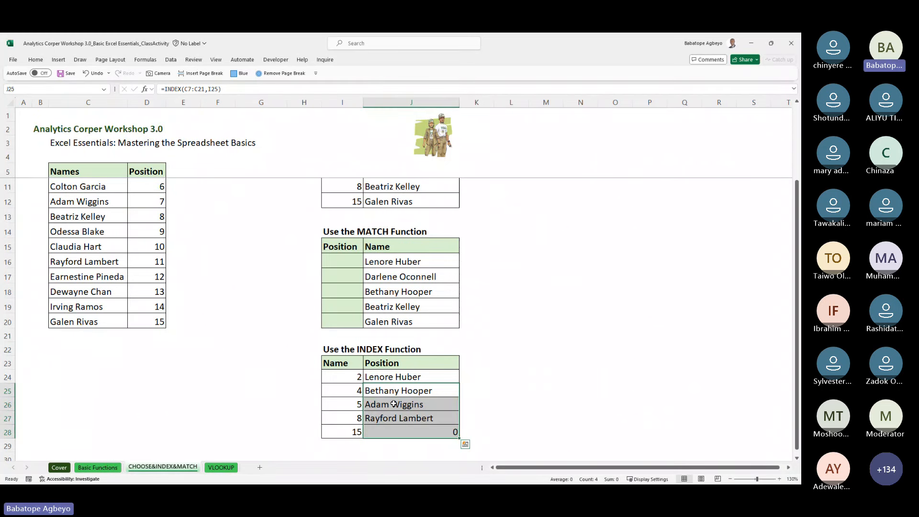
# Step: Drag J25's range borders so its INDEX reference covers C6:C20
pyautogui.click(397, 389)
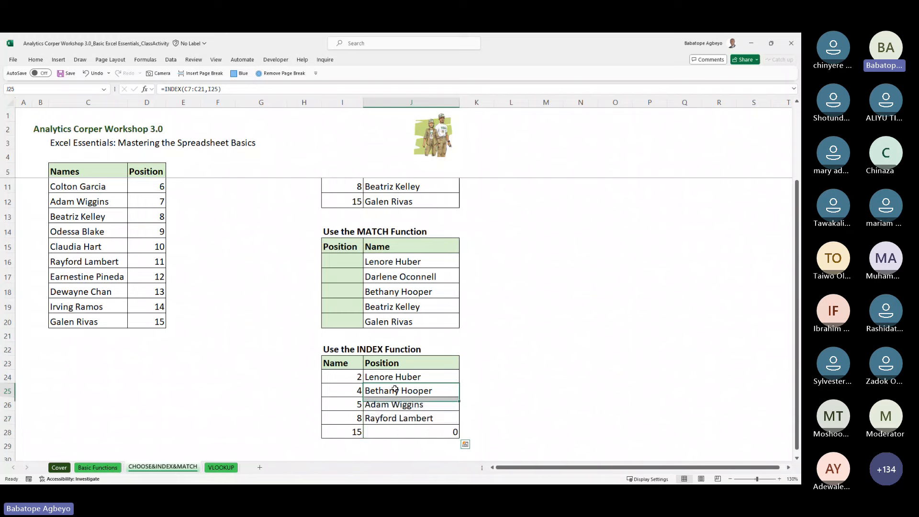
pyautogui.doubleClick(396, 390)
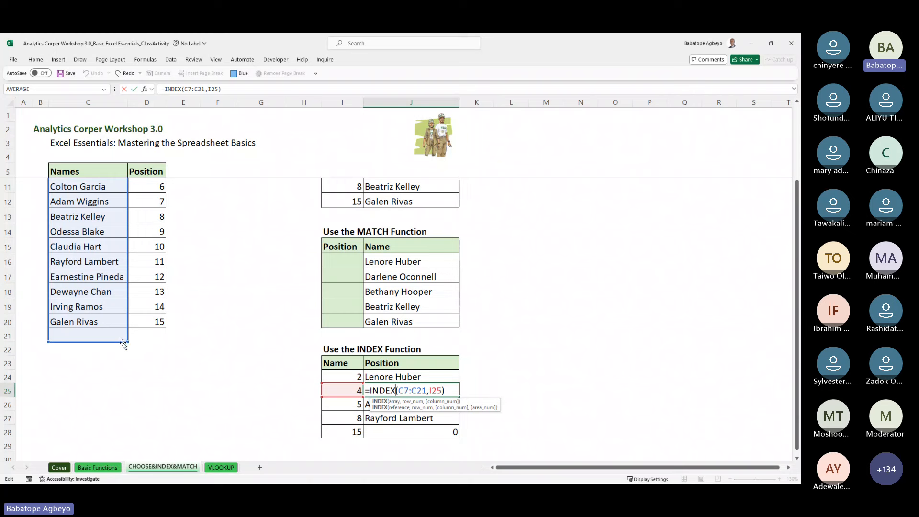
pyautogui.moveTo(127, 342); pyautogui.dragTo(127, 328)
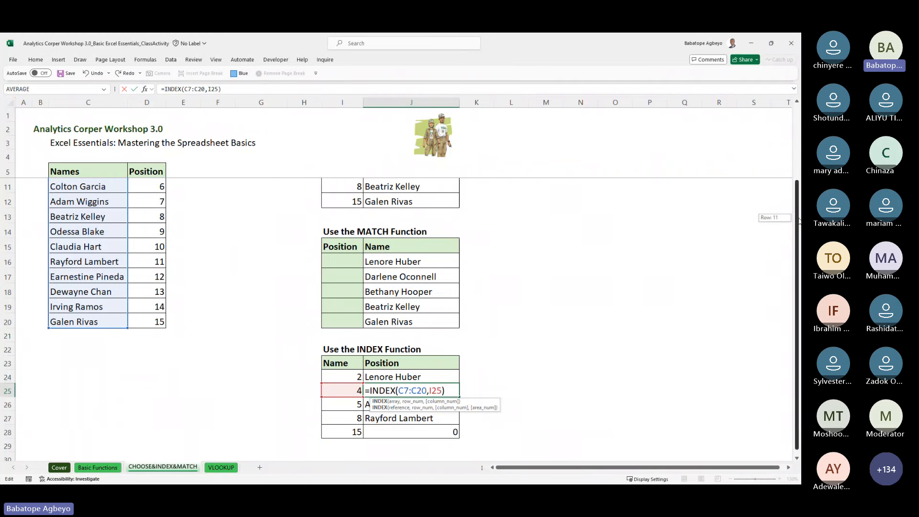
pyautogui.moveTo(798, 221); pyautogui.dragTo(798, 143)
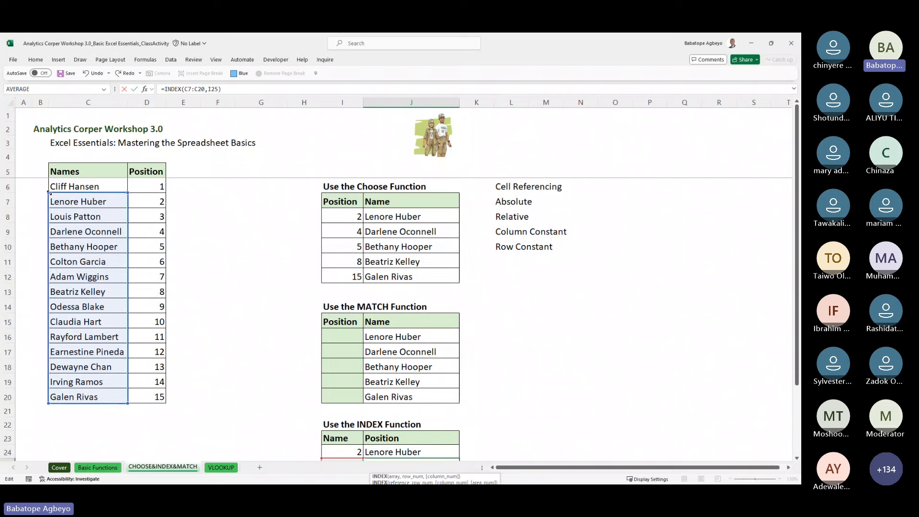
pyautogui.moveTo(48, 193); pyautogui.dragTo(47, 183)
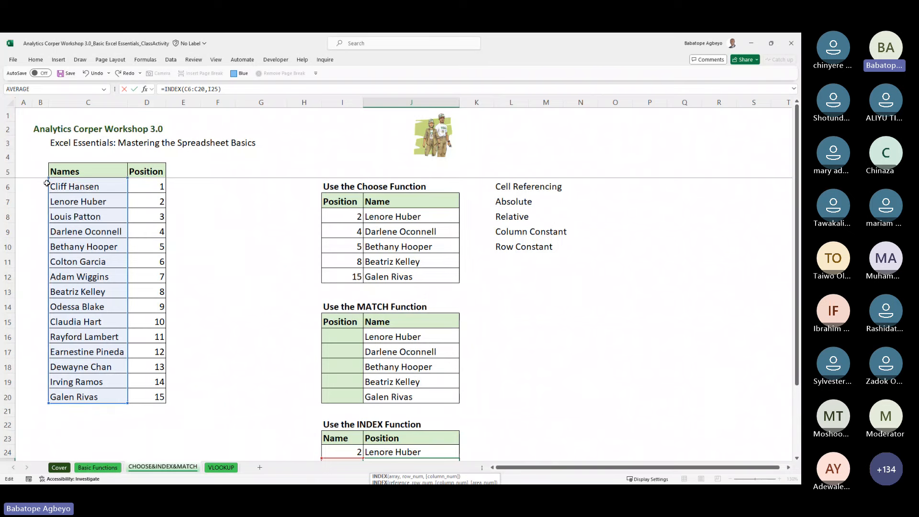
pyautogui.hotkey('ctrl', 'Return')
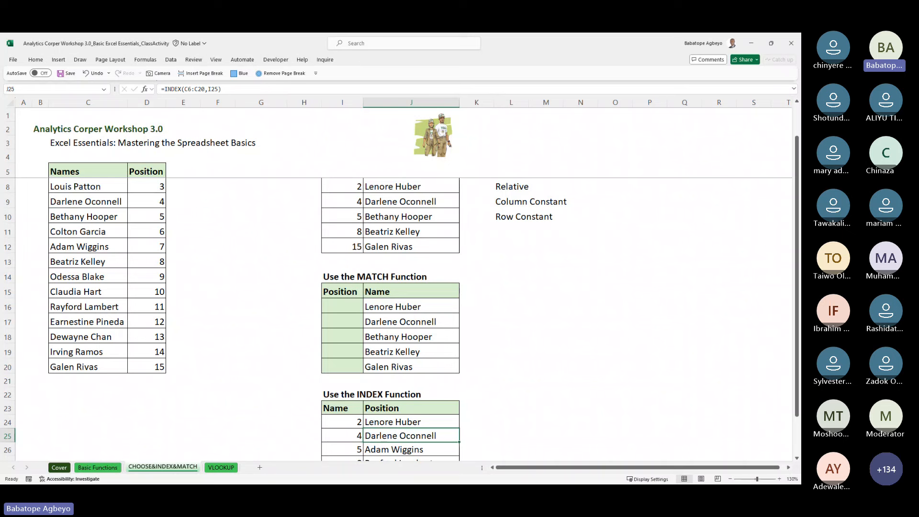
# Step: Select names C10:C20, then restart J25 with a fresh =INDEX( formula
pyautogui.moveTo(94, 368); pyautogui.dragTo(89, 216)
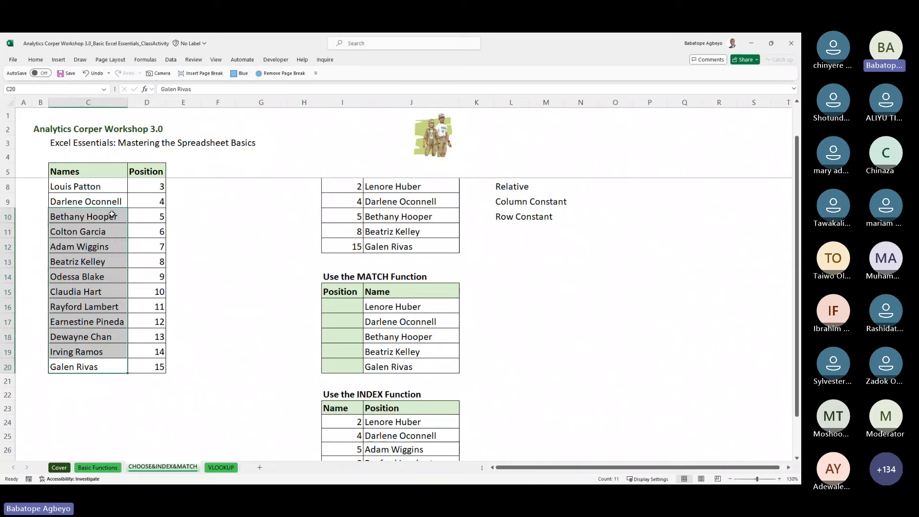
pyautogui.rightClick(109, 217)
pyautogui.press('Escape')
pyautogui.click(410, 437)
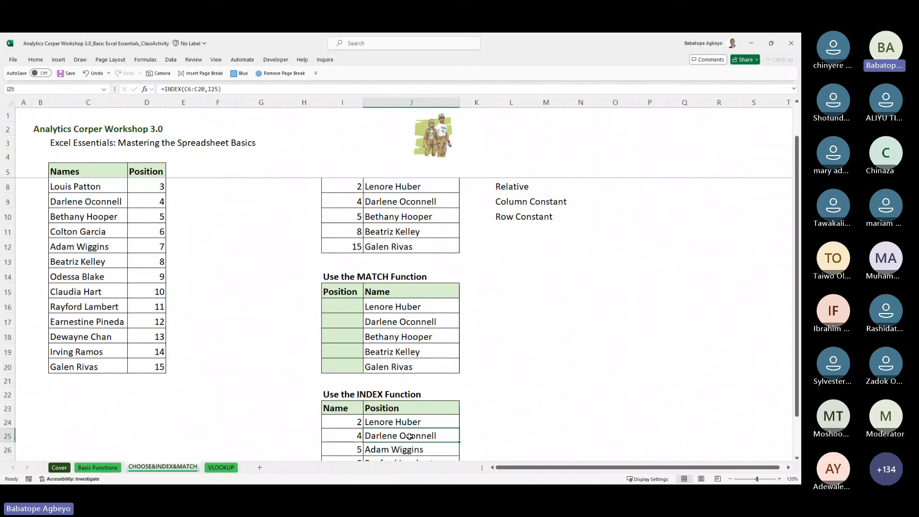
pyautogui.write('=index(')
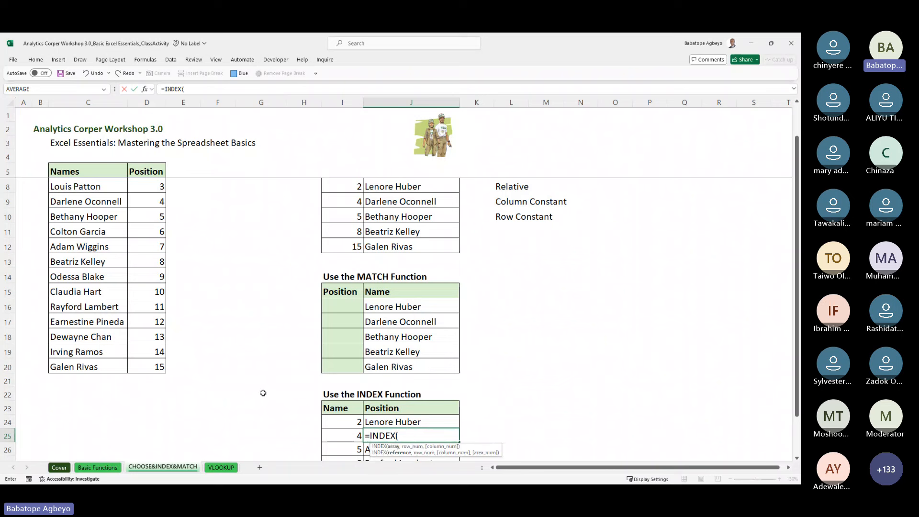
# Step: Finish J25 as =INDEX($C$6:$C$20,I25) and select the INDEX result rows
pyautogui.click(100, 368)
pyautogui.moveTo(100, 367); pyautogui.dragTo(115, 174)
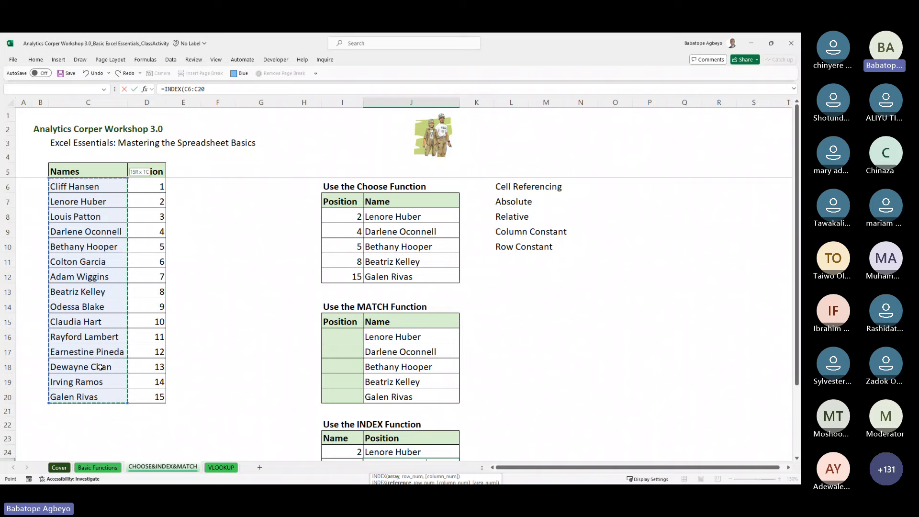
pyautogui.press('F4')
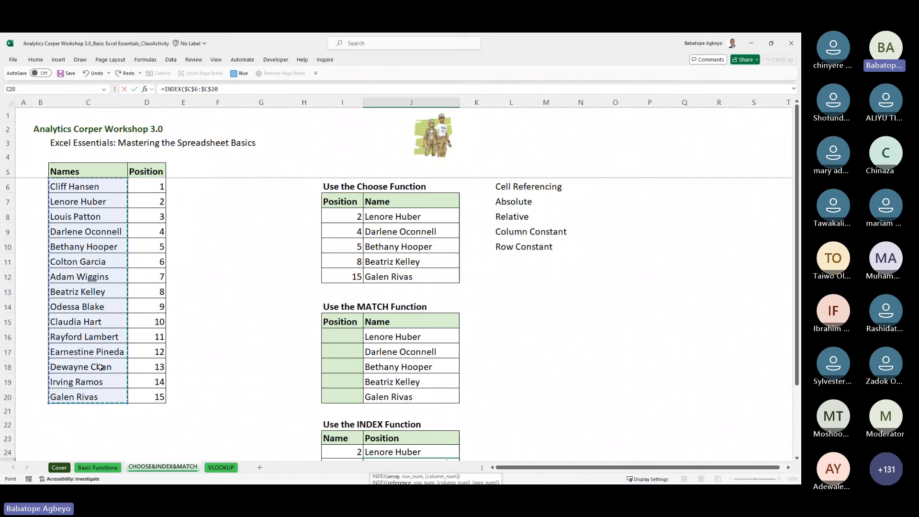
pyautogui.write(',')
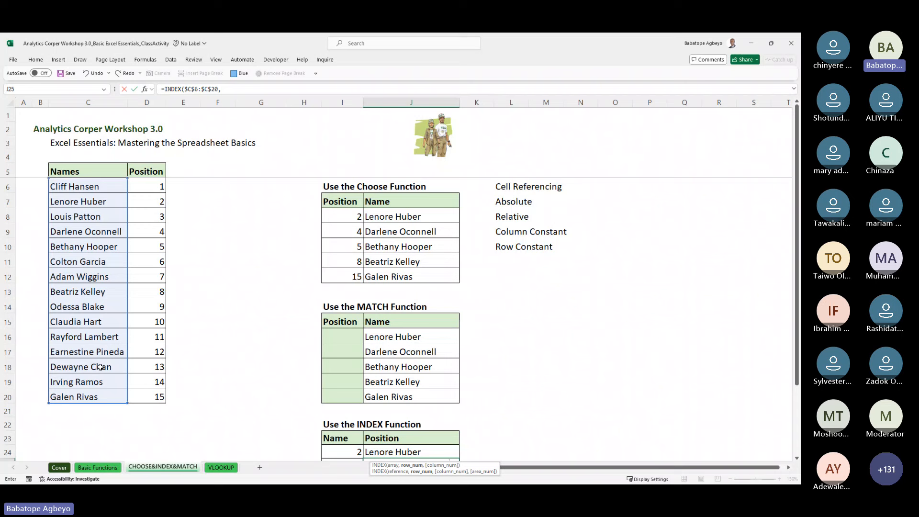
pyautogui.press('Left')
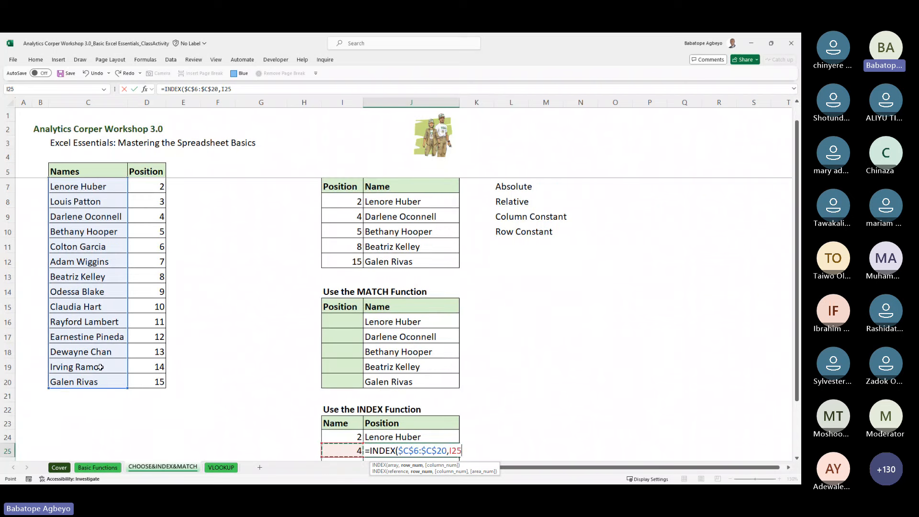
pyautogui.write(')')
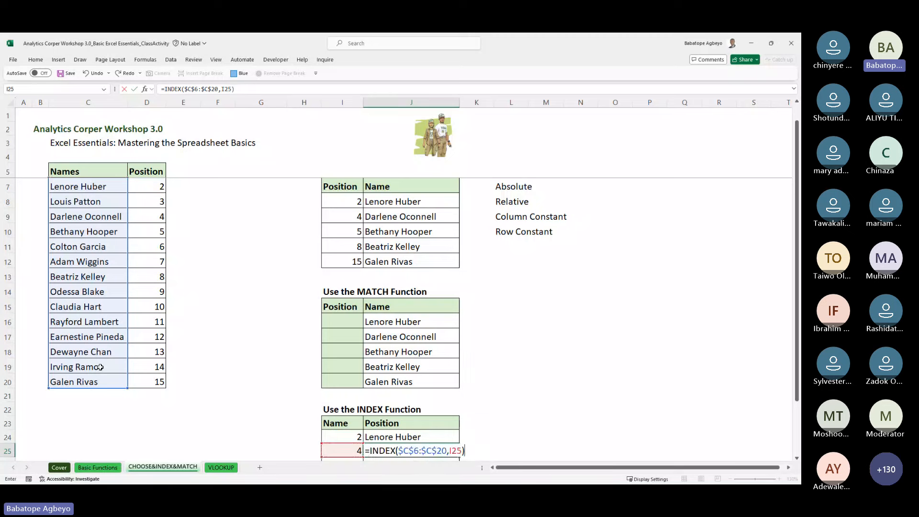
pyautogui.hotkey('ctrl', 'Return')
pyautogui.hotkey('shift', 'Down')
pyautogui.hotkey('shift', 'Down')
pyautogui.hotkey('shift', 'Down')
pyautogui.hotkey('shift', 'Down')
pyautogui.hotkey('shift', 'Down')
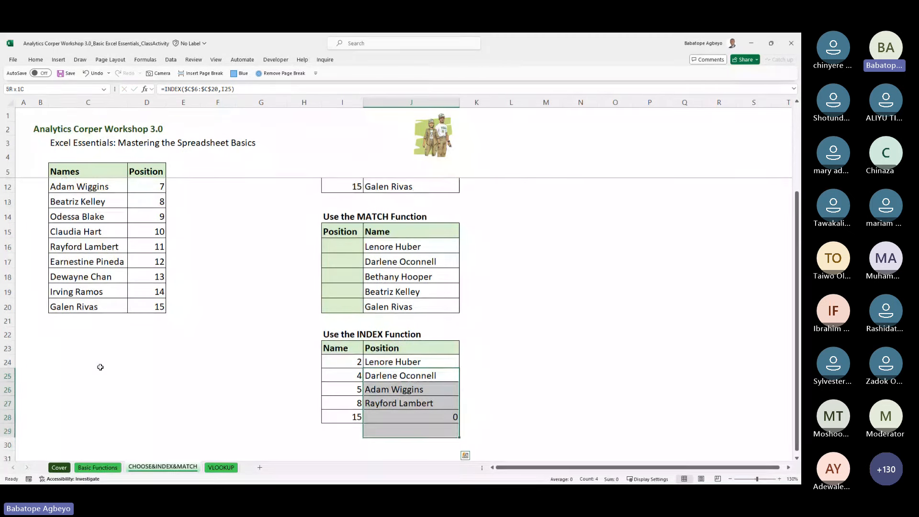
pyautogui.hotkey('shift', 'Up')
pyautogui.hotkey('shift', 'Up')
pyautogui.hotkey('ctrl', 'd')
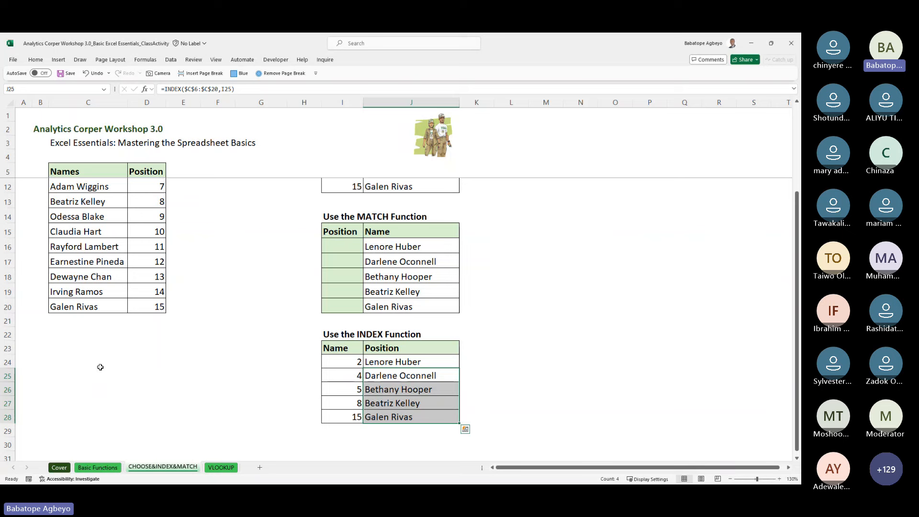
pyautogui.press('Up')
pyautogui.press('Up')
pyautogui.press('Up')
pyautogui.press('Up')
pyautogui.press('Up')
pyautogui.press('Up')
pyautogui.press('Up')
pyautogui.press('Up')
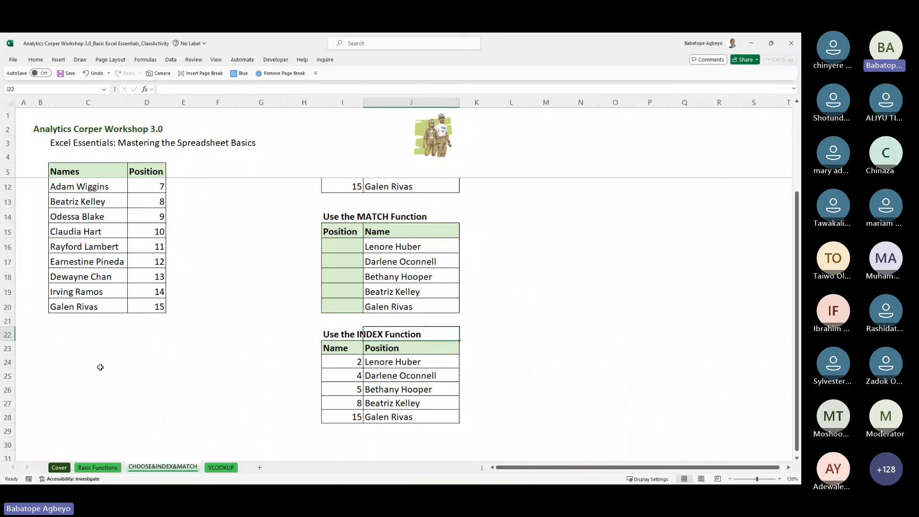
pyautogui.press('Up')
pyautogui.press('Up')
pyautogui.press('Up')
pyautogui.press('Up')
pyautogui.press('Up')
pyautogui.press('Up')
pyautogui.press('Up')
pyautogui.press('Up')
pyautogui.press('Up')
pyautogui.press('Up')
pyautogui.press('Up')
pyautogui.press('Up')
pyautogui.press('Up')
pyautogui.press('Up')
pyautogui.press('Up')
pyautogui.press('Up')
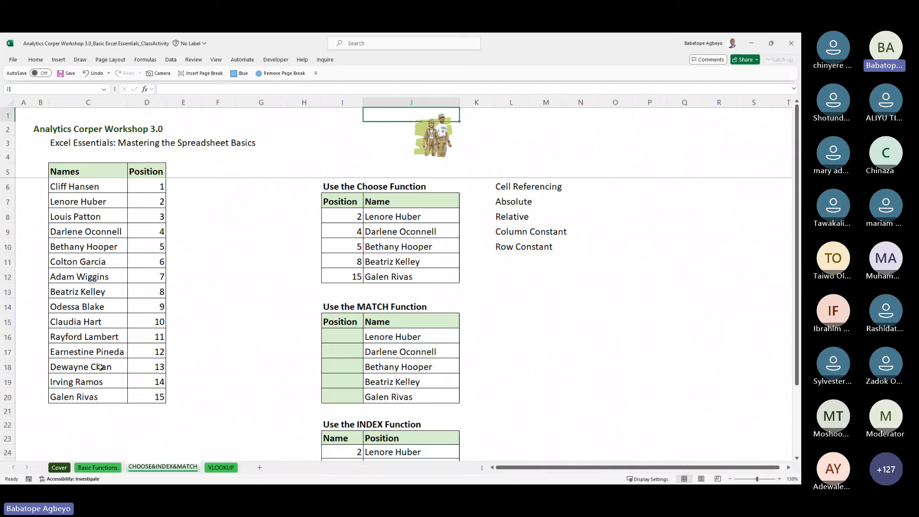
pyautogui.press('Down')
pyautogui.press('Down')
pyautogui.press('Down')
pyautogui.press('Down')
pyautogui.press('Down')
pyautogui.press('Down')
pyautogui.press('Down')
pyautogui.press('Down')
pyautogui.press('Down')
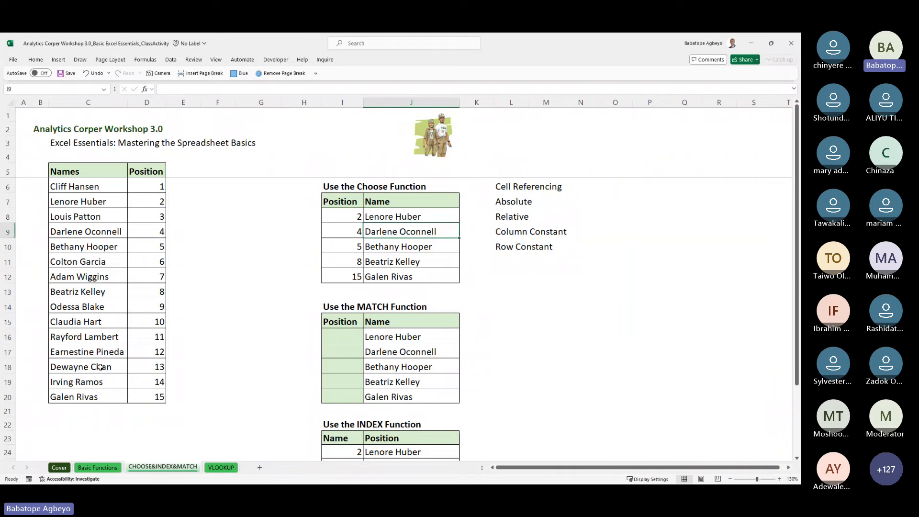
pyautogui.press('Down')
pyautogui.press('Down')
pyautogui.press('Down')
pyautogui.press('Down')
pyautogui.press('Down')
pyautogui.press('Down')
pyautogui.press('Down')
pyautogui.press('Down')
pyautogui.press('Down')
pyautogui.press('Down')
pyautogui.press('Down')
pyautogui.press('Down')
pyautogui.press('Down')
pyautogui.press('Down')
pyautogui.press('Down')
pyautogui.press('Down')
pyautogui.press('Down')
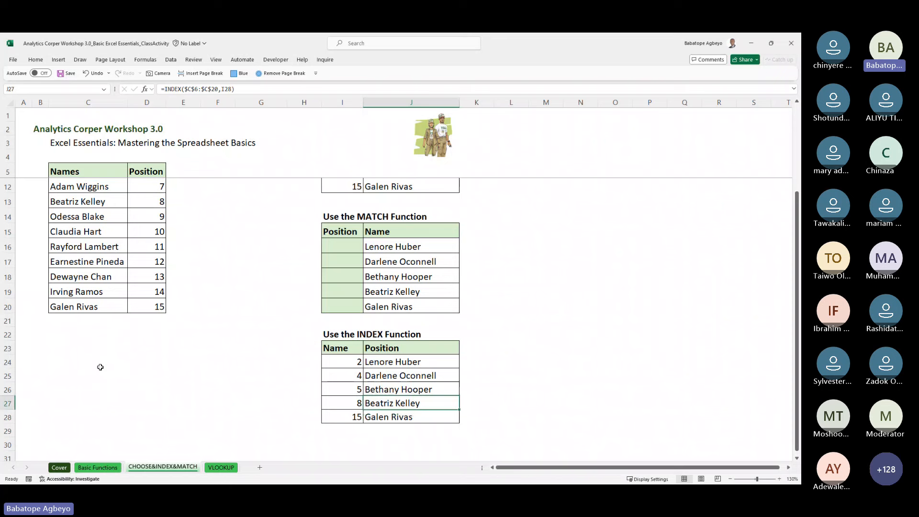
pyautogui.press('Up')
pyautogui.press('Up')
pyautogui.press('Up')
pyautogui.press('Up')
pyautogui.press('Up')
pyautogui.press('Up')
pyautogui.press('Up')
pyautogui.press('Up')
pyautogui.press('Up')
pyautogui.press('Up')
pyautogui.press('Up')
pyautogui.press('Up')
pyautogui.press('Up')
pyautogui.press('Up')
pyautogui.press('Up')
pyautogui.press('Up')
pyautogui.press('Up')
pyautogui.press('Up')
pyautogui.press('Up')
pyautogui.press('Up')
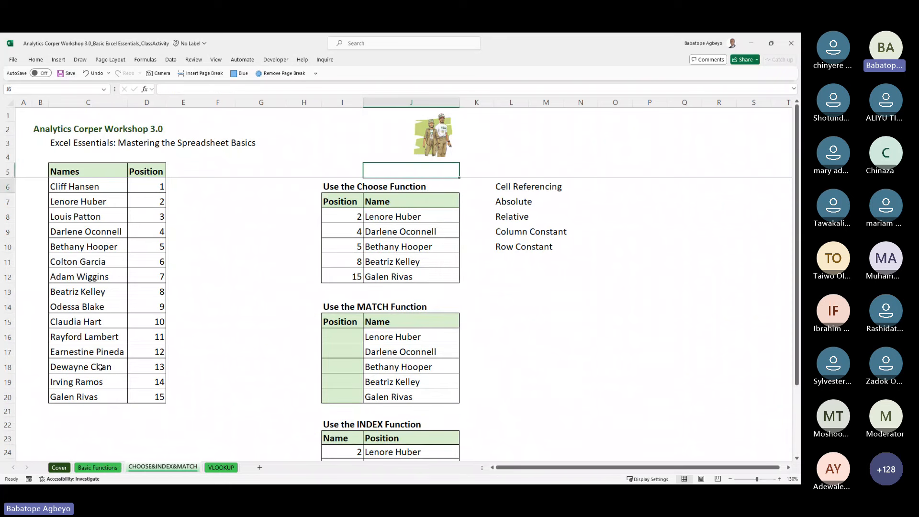
pyautogui.press('Down')
pyautogui.press('Down')
pyautogui.press('Down')
pyautogui.press('Down')
pyautogui.press('Down')
pyautogui.press('Down')
pyautogui.press('Down')
pyautogui.press('Down')
pyautogui.press('Down')
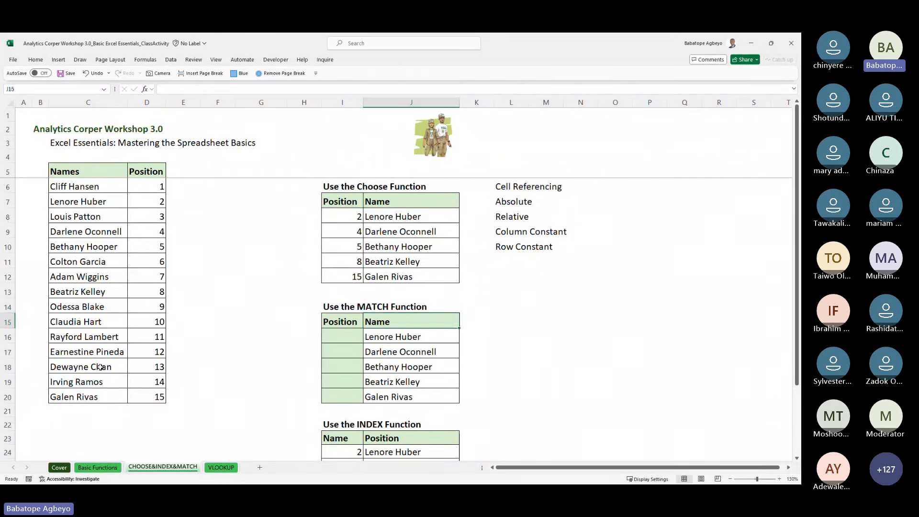
pyautogui.press('Down')
pyautogui.press('Left')
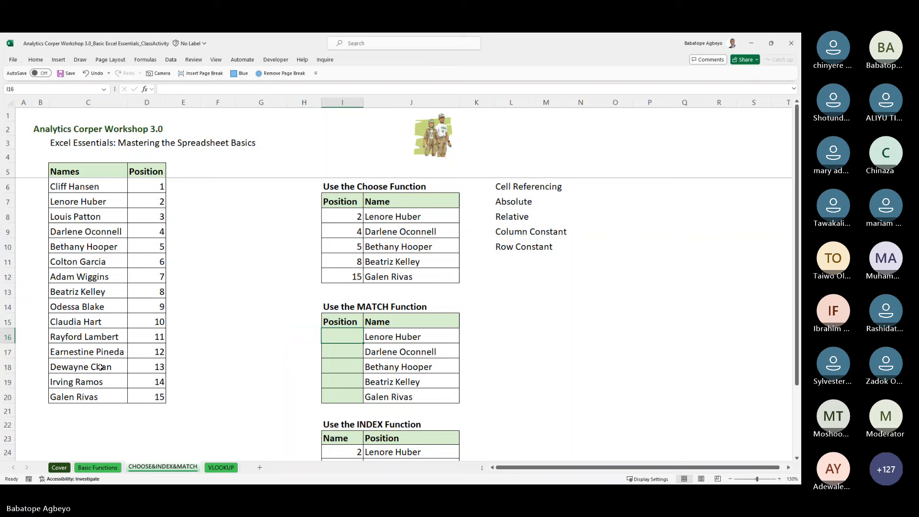
pyautogui.press('Right')
pyautogui.press('Up')
pyautogui.press('Up')
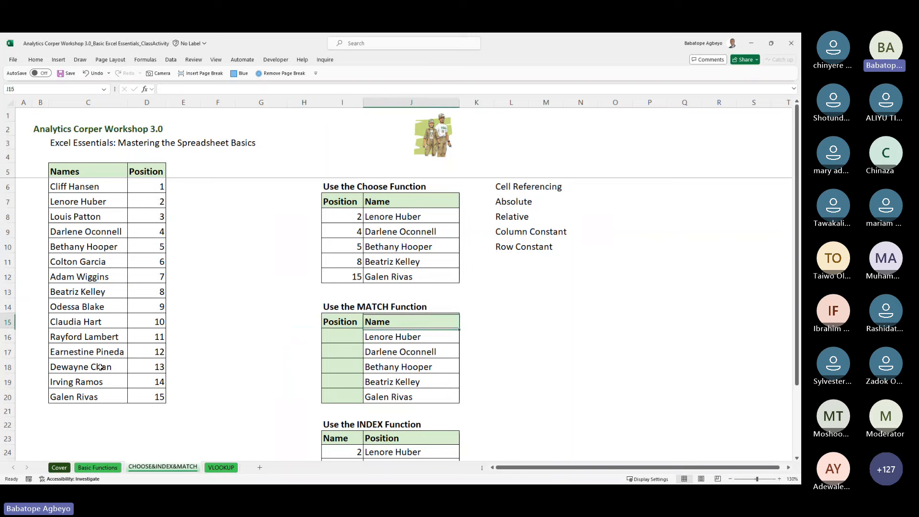
pyautogui.press('Left')
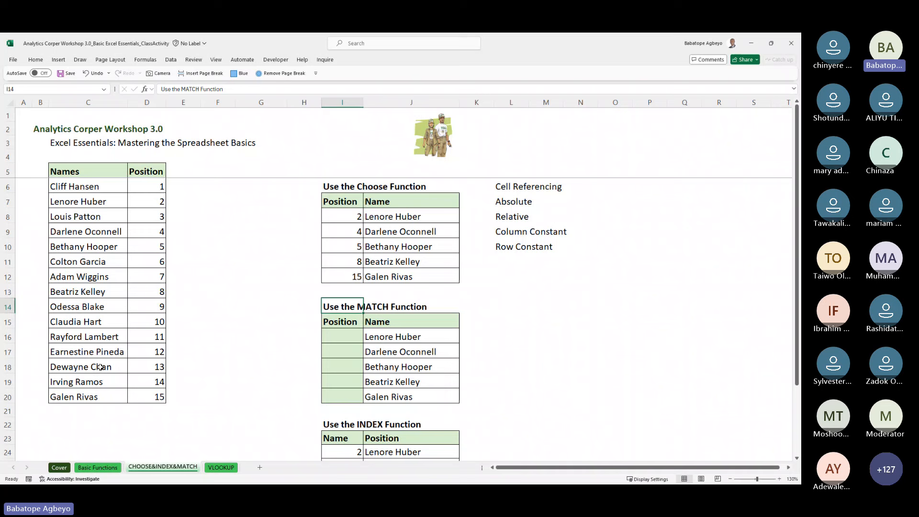
pyautogui.press('Down')
pyautogui.press('Down')
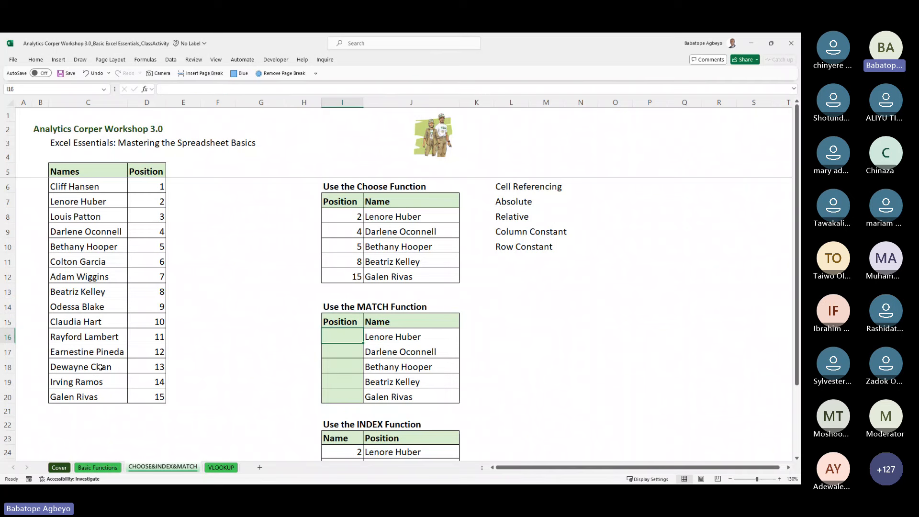
# Step: Enter the exact-match formula =MATCH(J16,$C$6:$C$20,0) in I16
pyautogui.write('=mat')
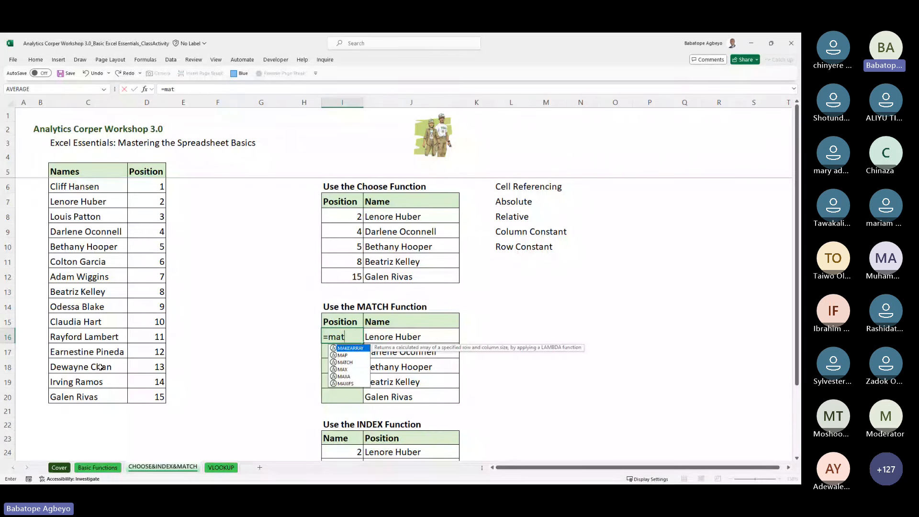
pyautogui.press('Tab')
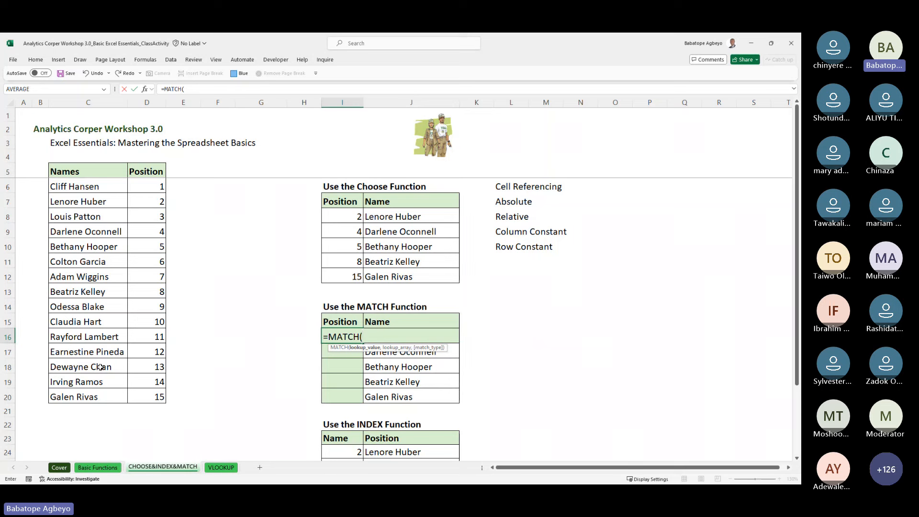
pyautogui.press('Right')
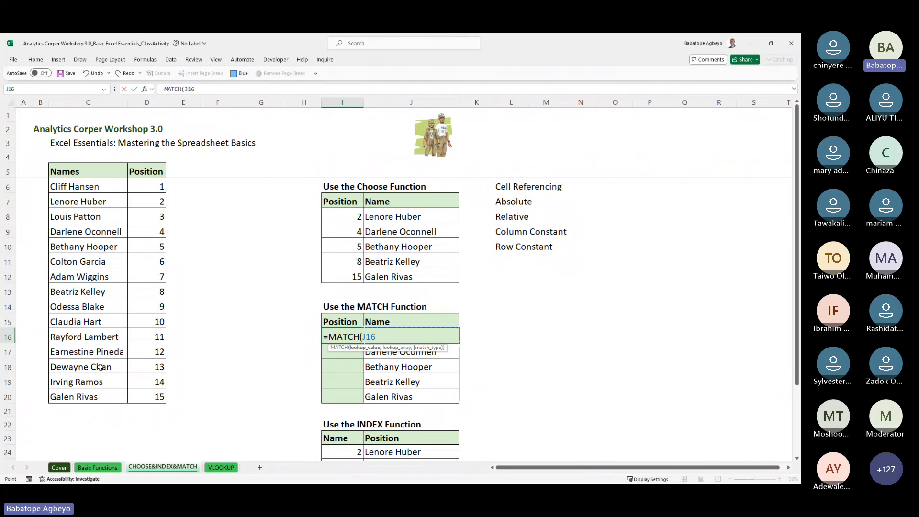
pyautogui.write(',')
pyautogui.press('Left')
pyautogui.press('Left')
pyautogui.press('Left')
pyautogui.press('Left')
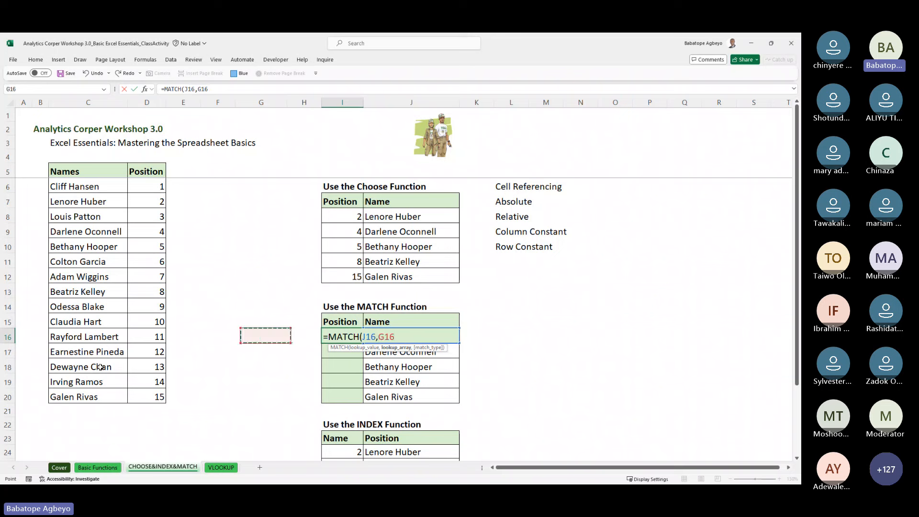
pyautogui.press('Left')
pyautogui.press('Down')
pyautogui.press('Down')
pyautogui.press('Down')
pyautogui.press('Down')
pyautogui.press('Left')
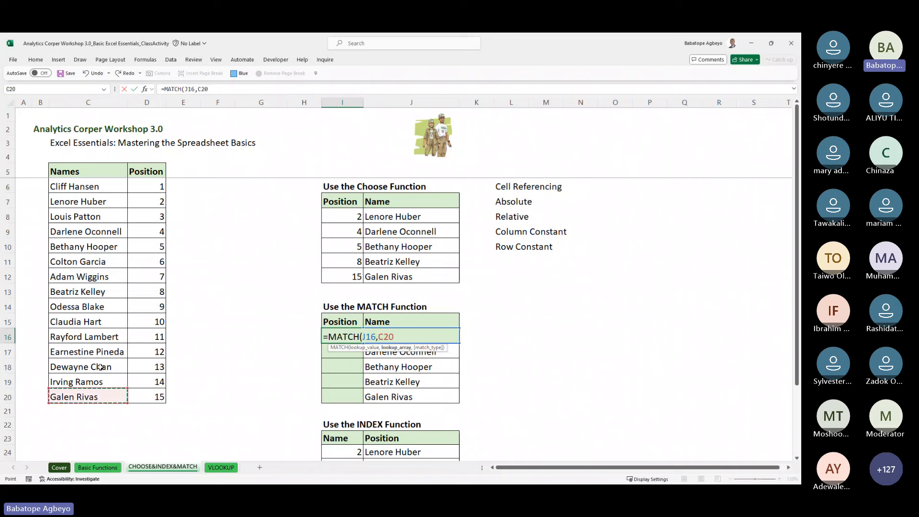
pyautogui.hotkey('shift', 'Up')
pyautogui.hotkey('shift', 'Up')
pyautogui.hotkey('shift', 'Up')
pyautogui.hotkey('shift', 'Up')
pyautogui.hotkey('shift', 'Up')
pyautogui.hotkey('shift', 'Up')
pyautogui.hotkey('shift', 'Up')
pyautogui.hotkey('shift', 'Up')
pyautogui.hotkey('shift', 'Up')
pyautogui.hotkey('shift', 'Up')
pyautogui.hotkey('shift', 'Up')
pyautogui.hotkey('shift', 'Up')
pyautogui.hotkey('shift', 'Up')
pyautogui.hotkey('shift', 'Up')
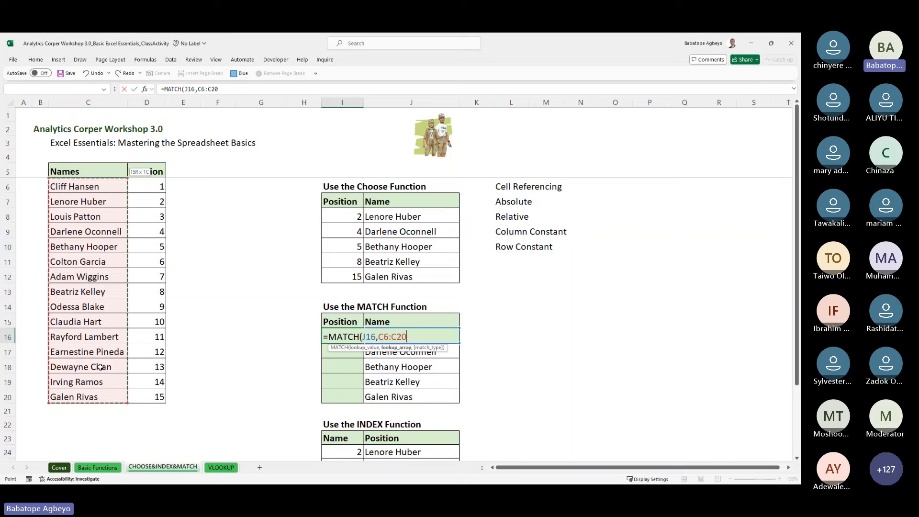
pyautogui.press('F4')
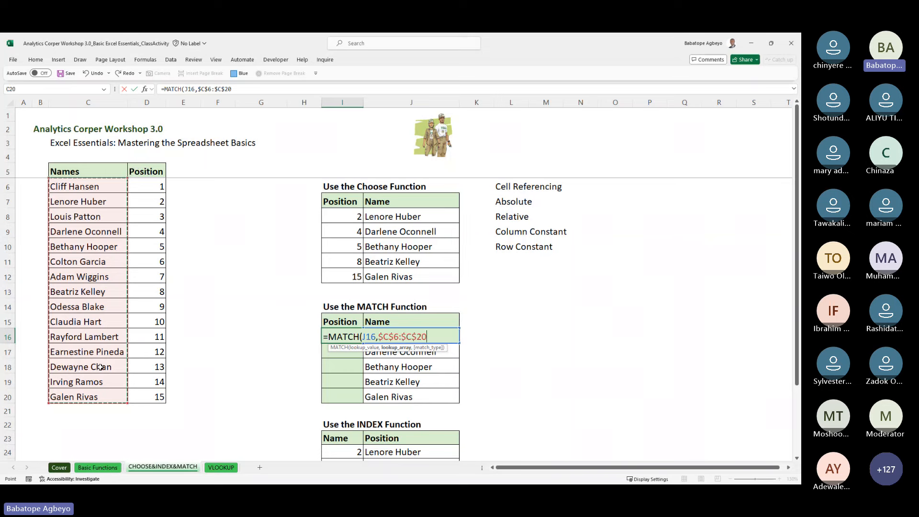
pyautogui.write(',')
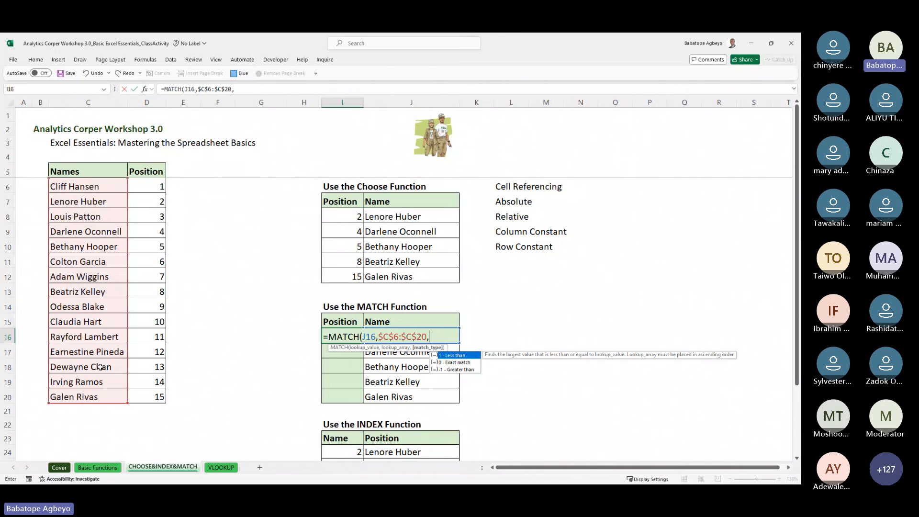
pyautogui.press('Down')
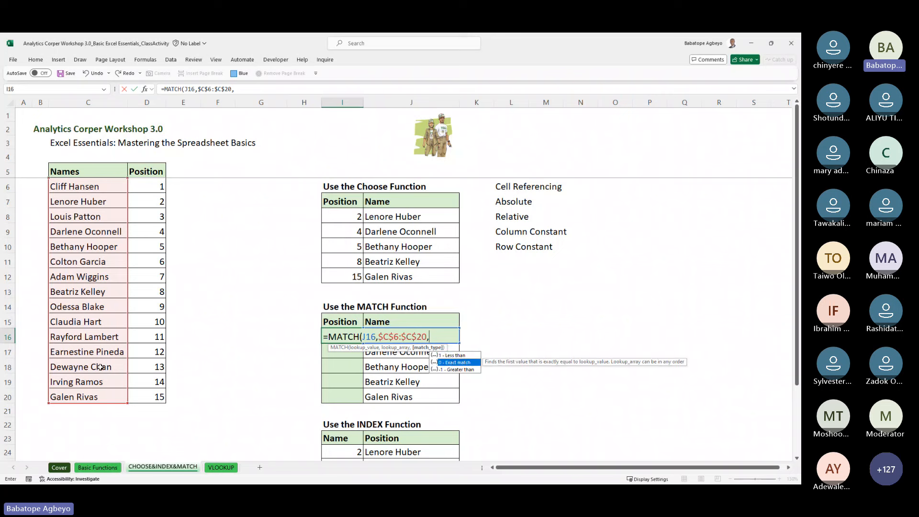
pyautogui.press('Tab')
pyautogui.write(')')
pyautogui.press('Return')
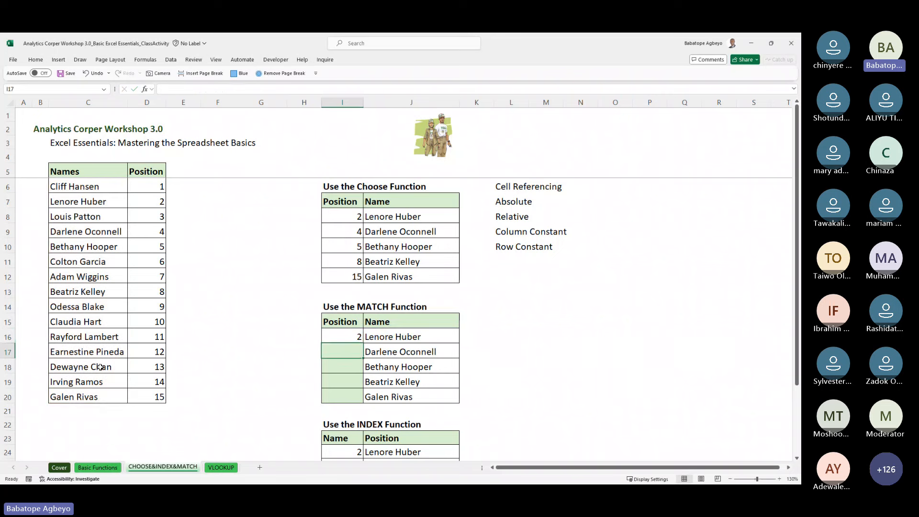
# Step: Copy the MATCH formula down through I20, giving positions 2, 4, 5, 8 and 15
pyautogui.press('Up')
pyautogui.hotkey('shift', 'Down')
pyautogui.hotkey('shift', 'Down')
pyautogui.hotkey('shift', 'Down')
pyautogui.hotkey('shift', 'Down')
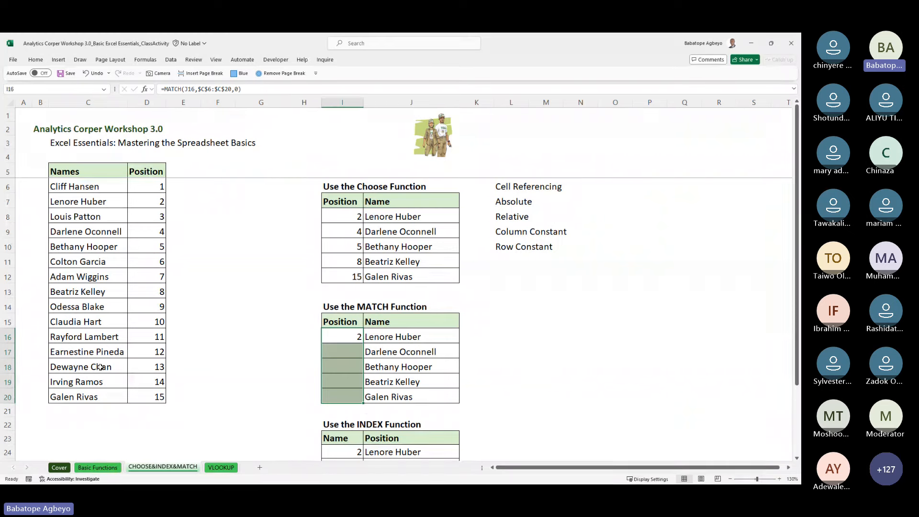
pyautogui.hotkey('ctrl', 'd')
pyautogui.hotkey('ctrl', 'Up')
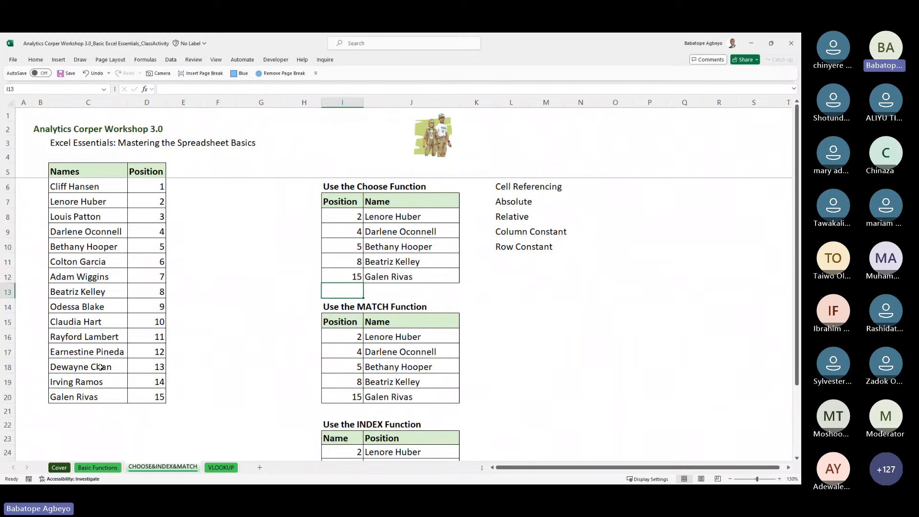
pyautogui.hotkey('ctrl', 'Up')
pyautogui.hotkey('ctrl', 'Up')
pyautogui.hotkey('ctrl', 'Down')
pyautogui.hotkey('ctrl', 'Down')
pyautogui.press('Down')
pyautogui.press('Down')
pyautogui.press('Down')
pyautogui.press('Down')
pyautogui.press('Down')
pyautogui.press('Down')
pyautogui.press('Down')
pyautogui.press('Down')
pyautogui.press('Down')
pyautogui.press('Down')
pyautogui.press('Down')
pyautogui.press('Down')
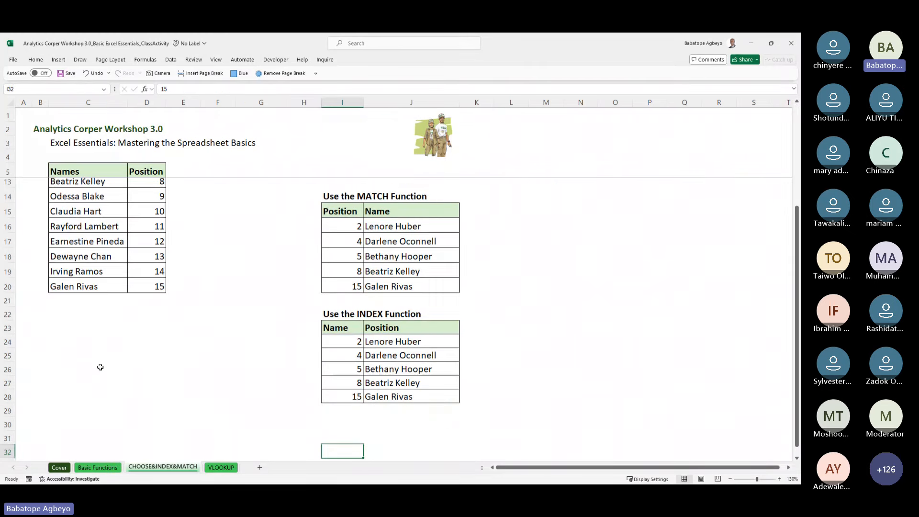
pyautogui.click(228, 469)
pyautogui.click(232, 383)
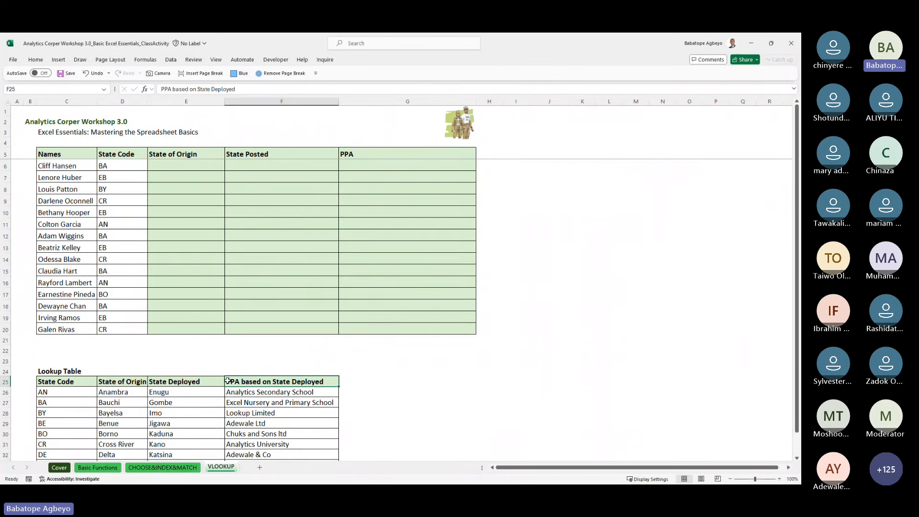
pyautogui.hotkey('ctrl', 'Up')
pyautogui.hotkey('ctrl', 'Up')
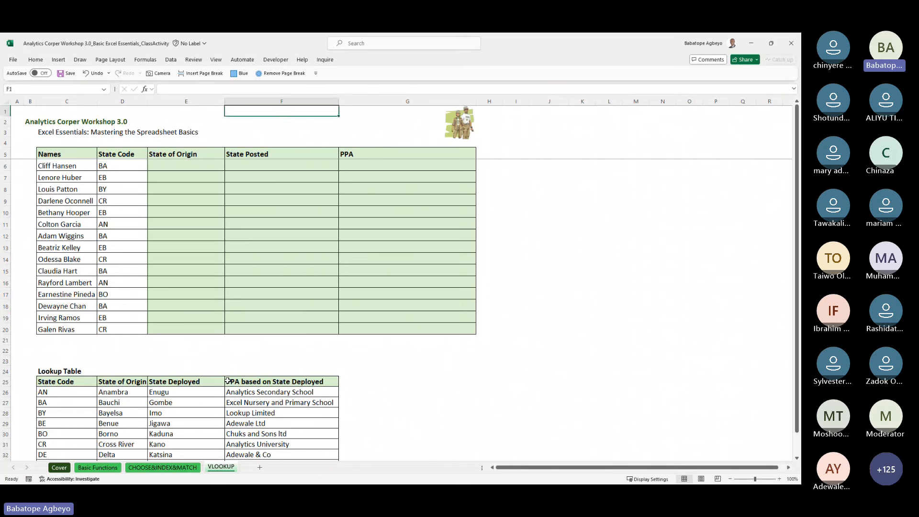
pyautogui.press('Down')
pyautogui.press('Down')
pyautogui.press('Down')
pyautogui.press('Left')
pyautogui.press('Left')
pyautogui.press('Left')
pyautogui.press('Down')
pyautogui.press('Down')
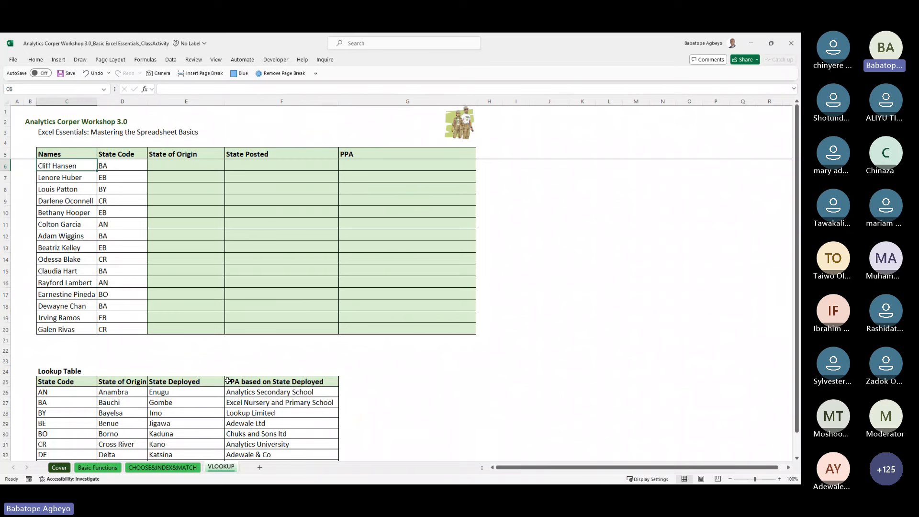
pyautogui.press('Right')
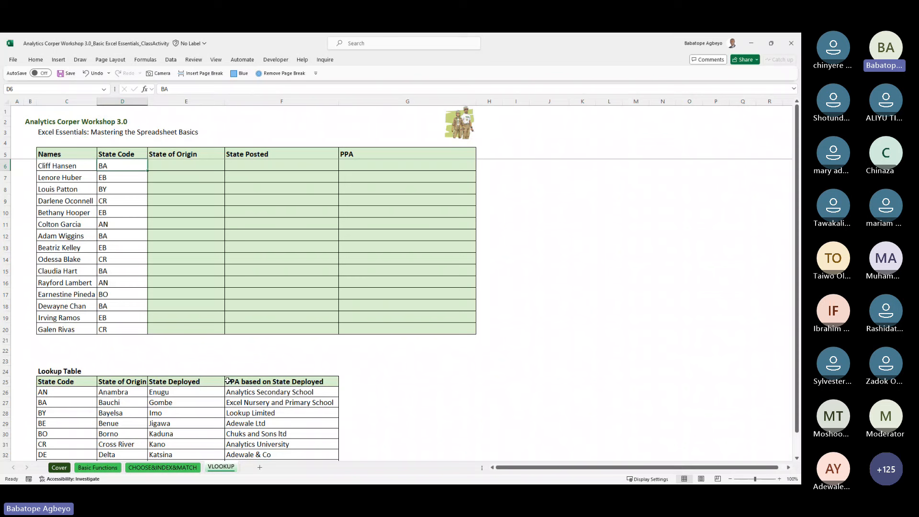
pyautogui.click(63, 383)
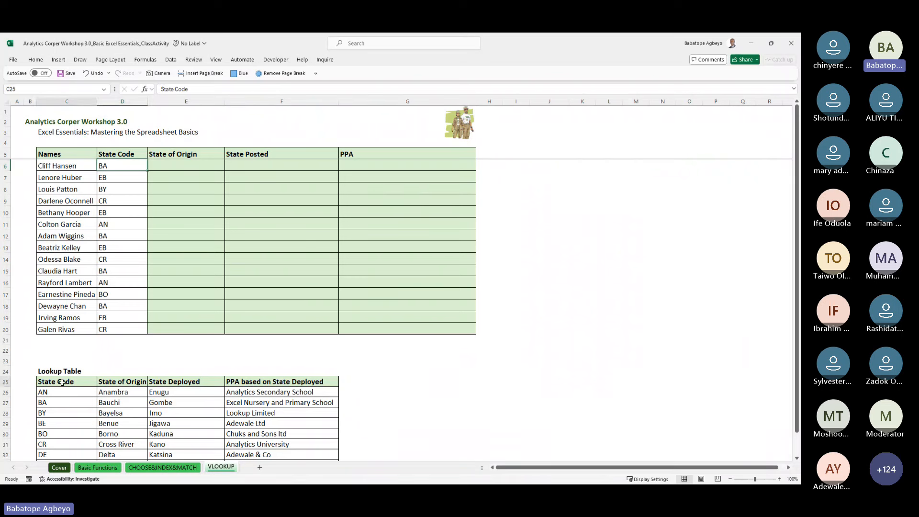
pyautogui.press('Right')
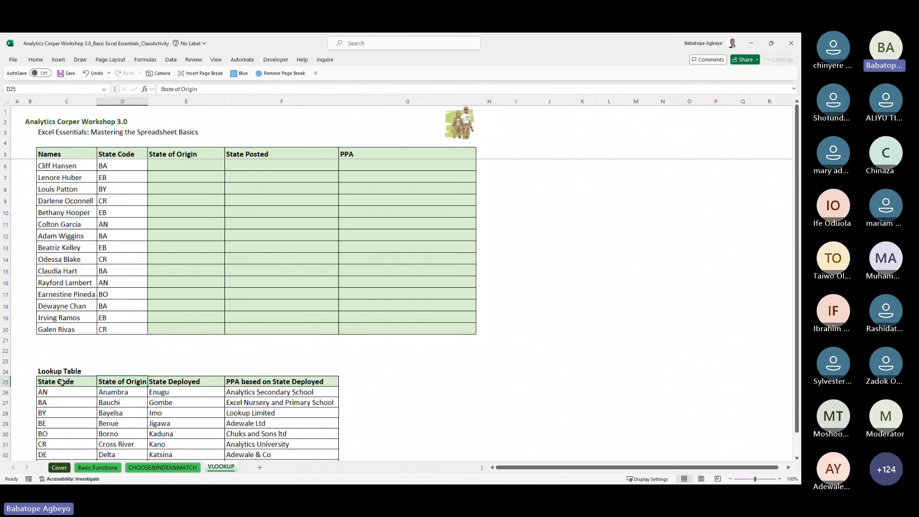
pyautogui.press('Right')
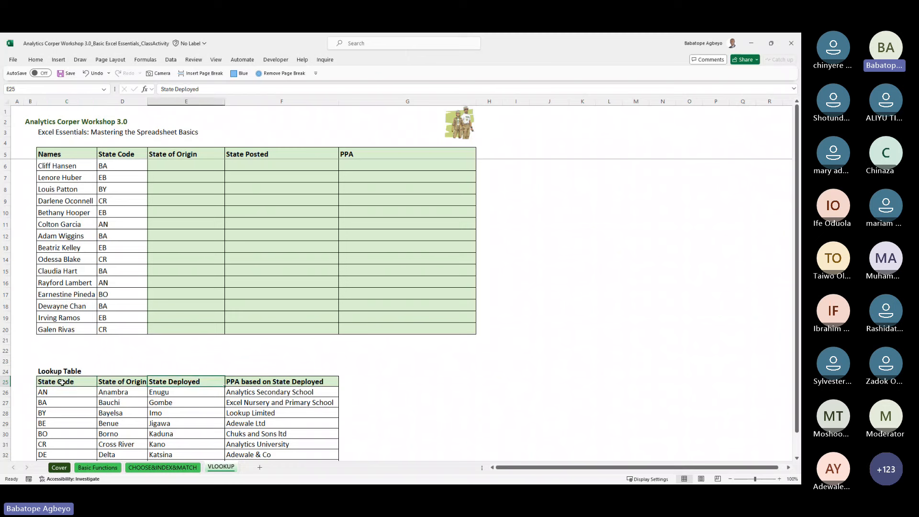
pyautogui.press('Right')
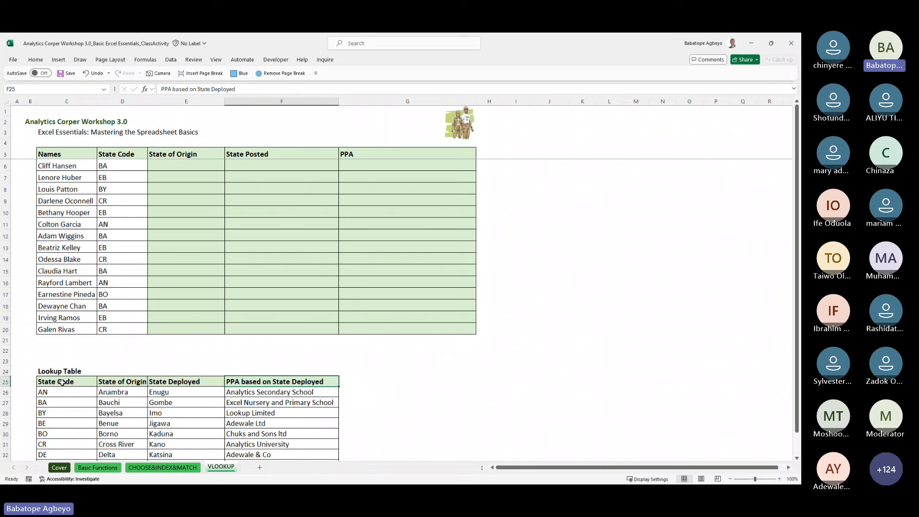
pyautogui.click(62, 383)
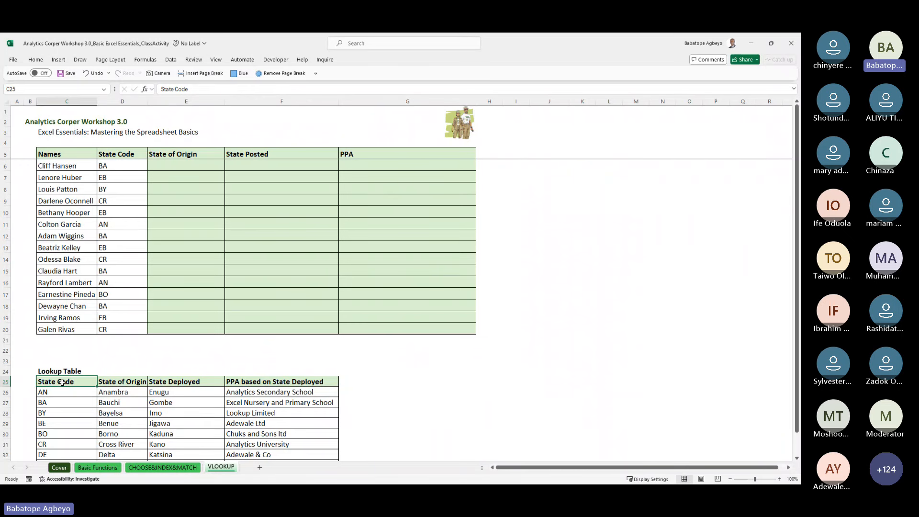
pyautogui.press('Down')
pyautogui.click(63, 382)
pyautogui.press('Right')
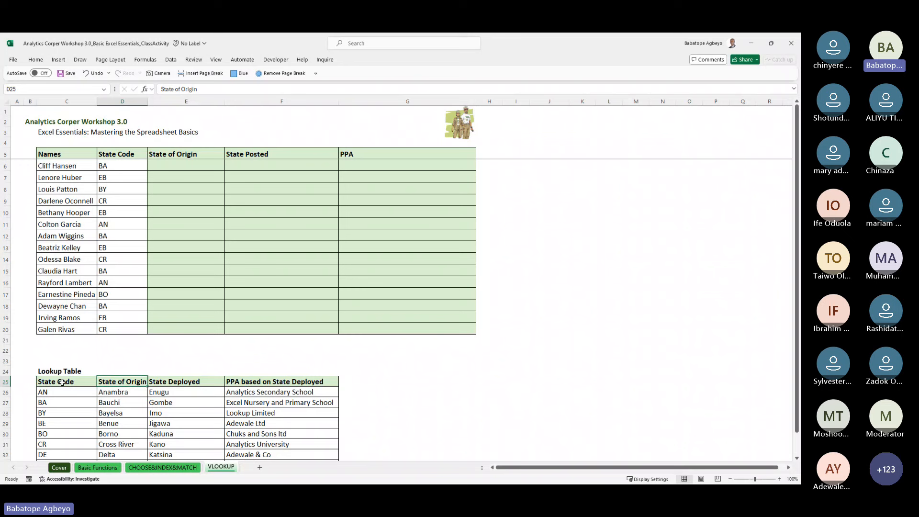
pyautogui.press('Down')
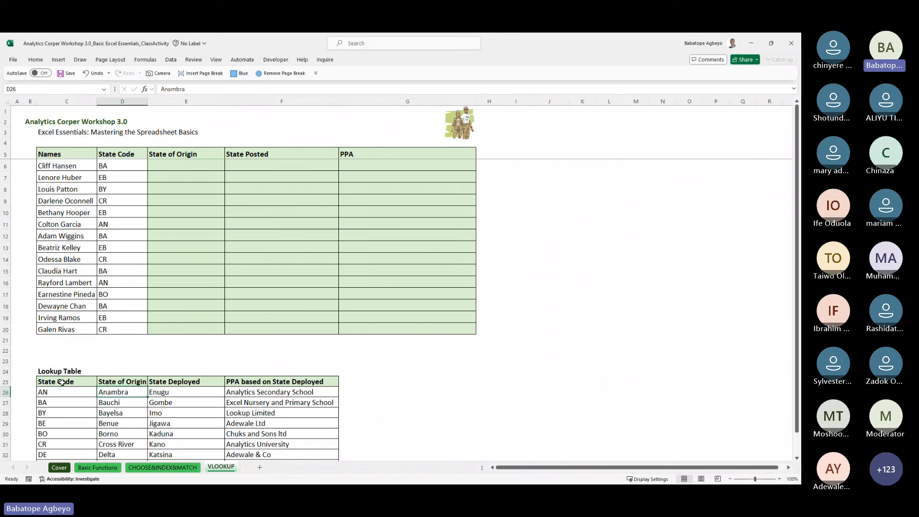
pyautogui.press('Down')
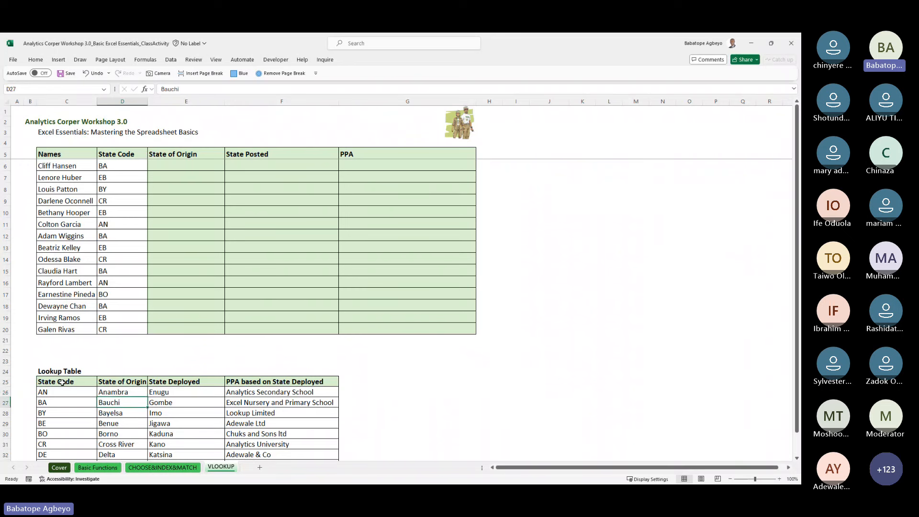
pyautogui.press('Down')
pyautogui.press('Down')
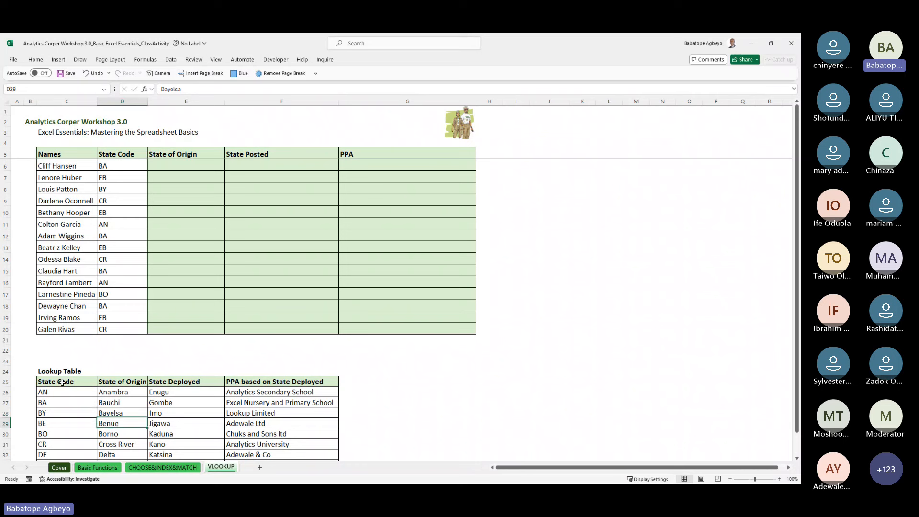
pyautogui.press('Up')
pyautogui.press('Up')
pyautogui.press('Up')
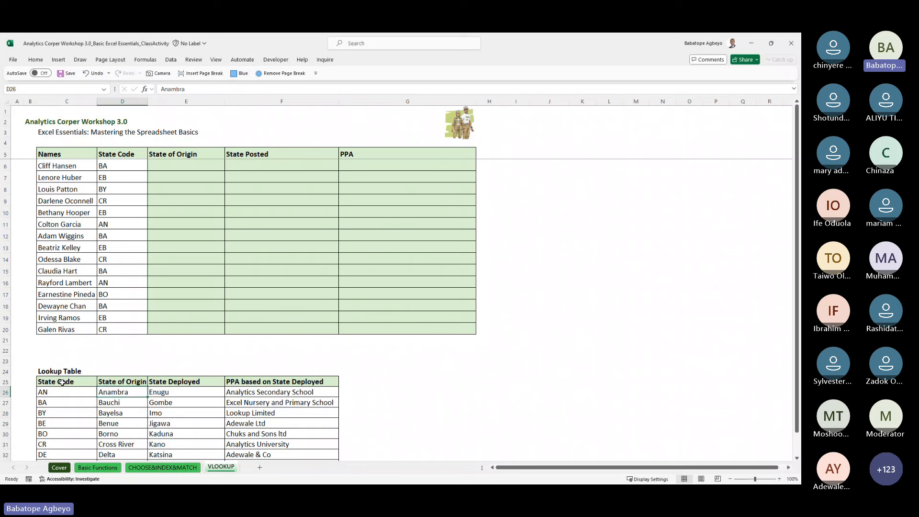
pyautogui.press('Right')
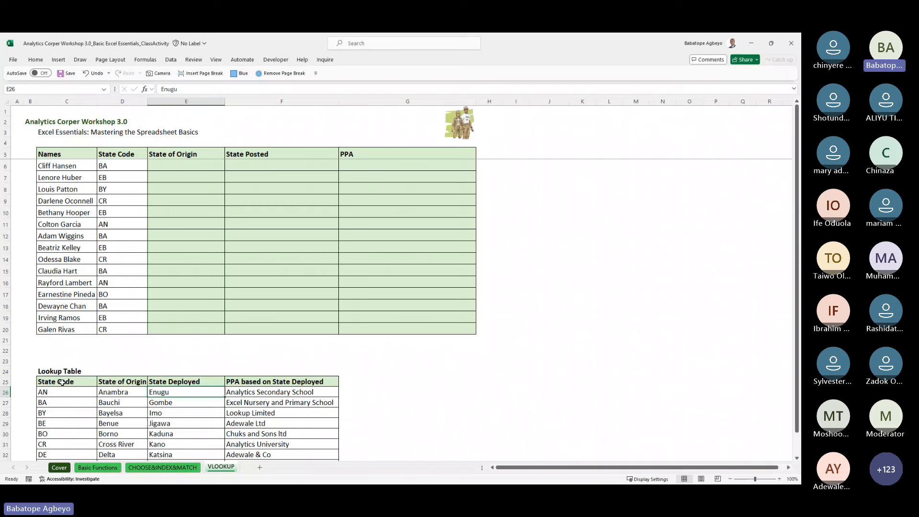
pyautogui.press('Left')
pyautogui.press('Down')
pyautogui.press('Right')
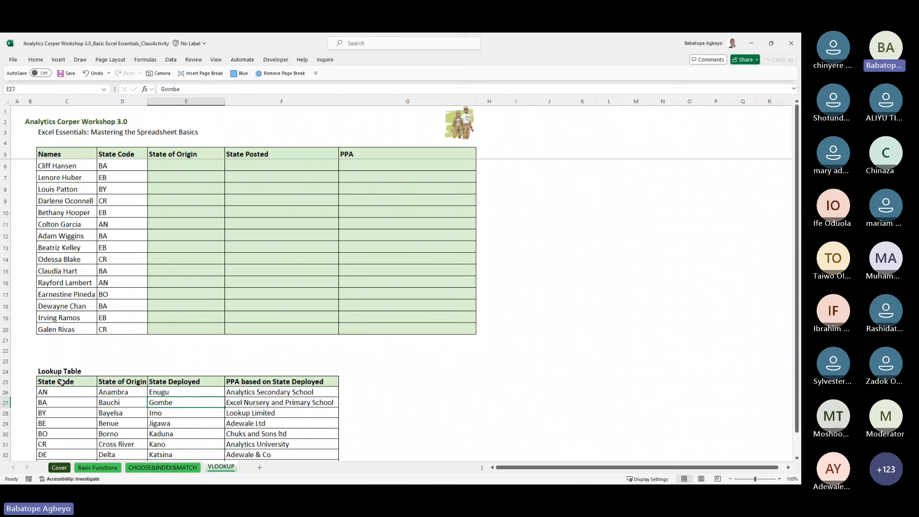
pyautogui.press('Down')
pyautogui.press('Left')
pyautogui.press('Right')
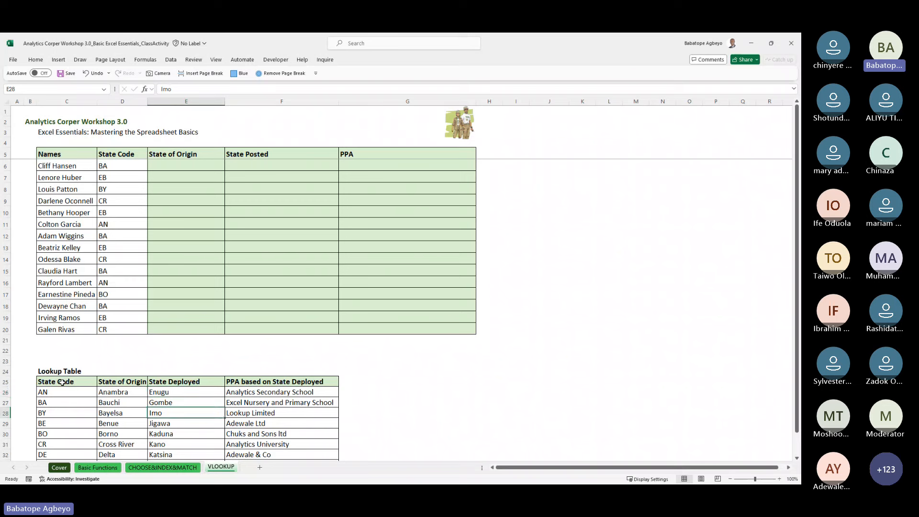
pyautogui.press('Down')
pyautogui.press('Left')
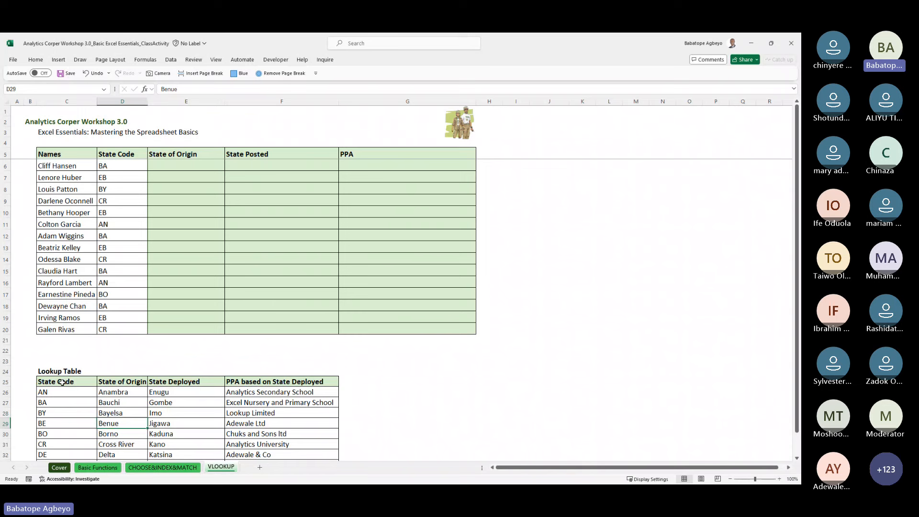
pyautogui.press('Right')
pyautogui.press('Down')
pyautogui.press('Left')
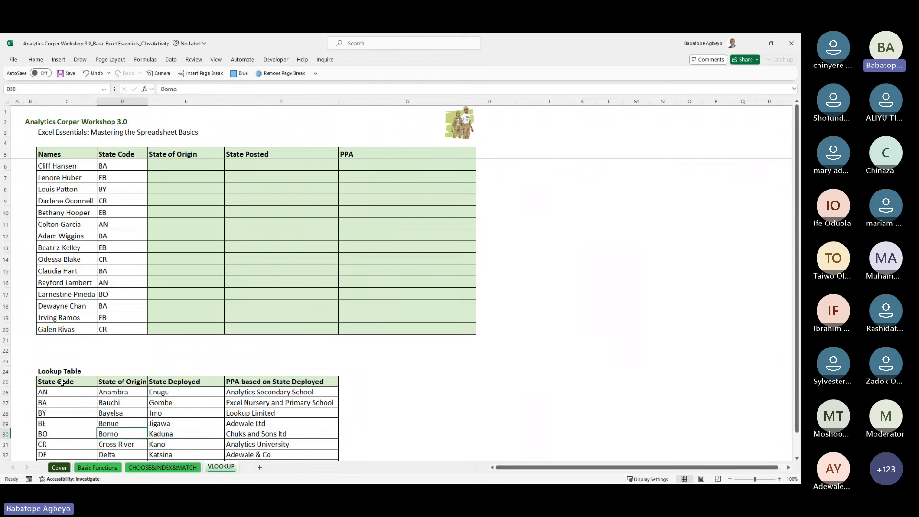
pyautogui.press('Right')
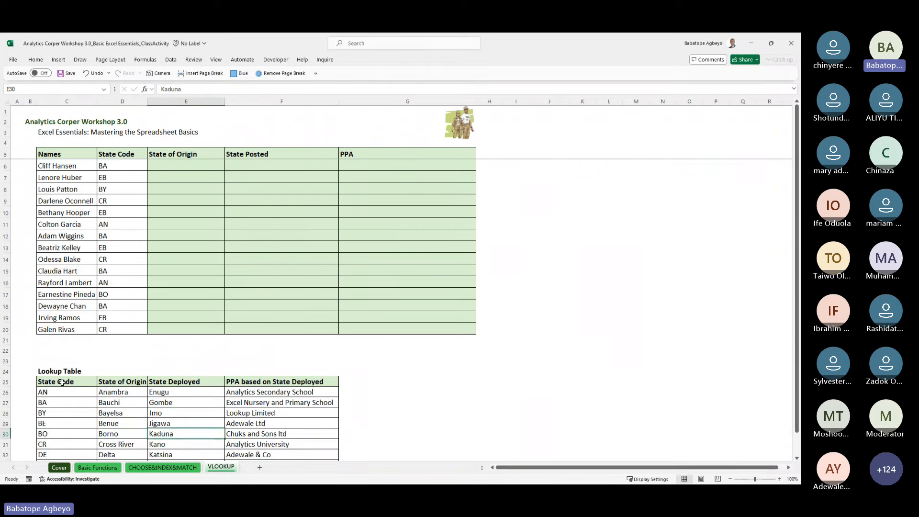
pyautogui.press('Down')
pyautogui.press('Left')
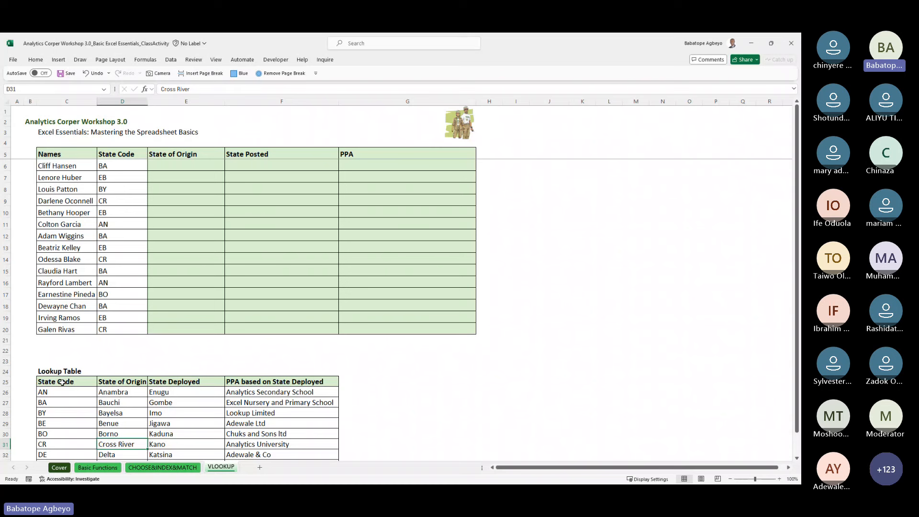
pyautogui.press('Right')
pyautogui.press('Down')
pyautogui.press('Down')
pyautogui.press('Down')
pyautogui.press('Up')
pyautogui.press('Up')
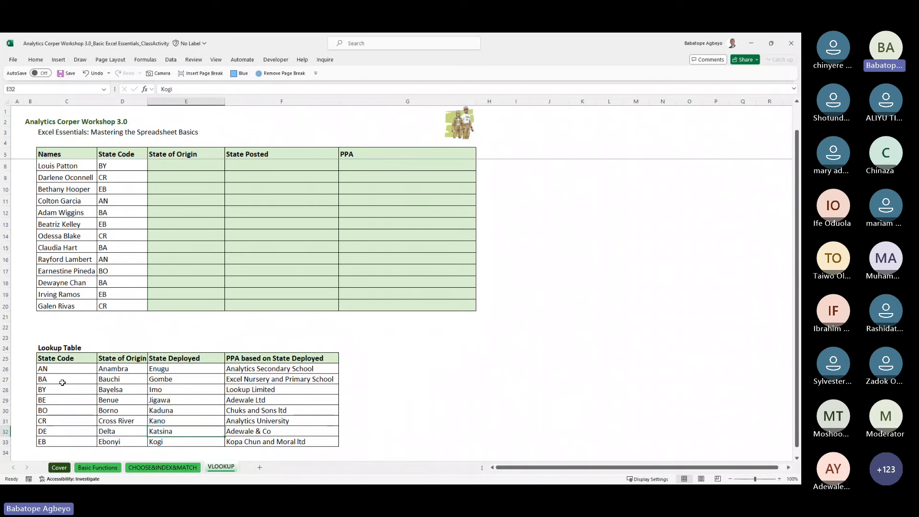
pyautogui.press('Down')
pyautogui.press('Left')
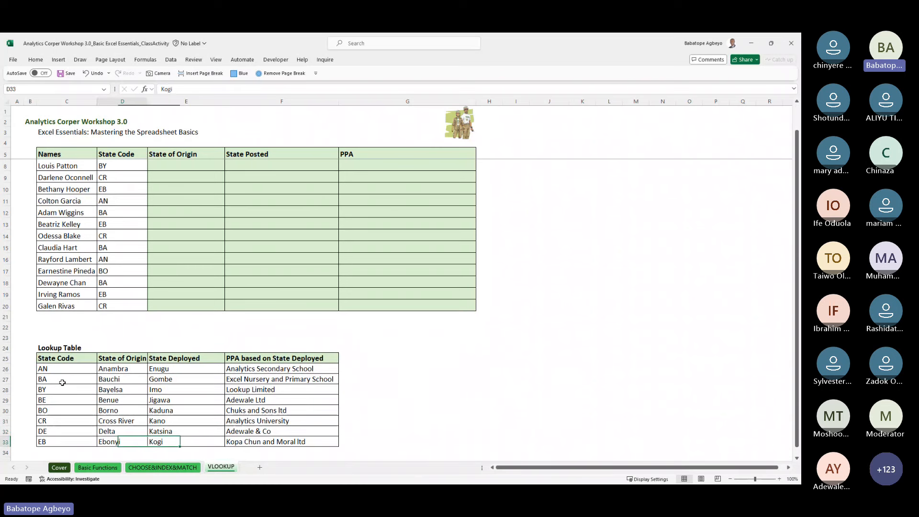
pyautogui.press('Right')
pyautogui.press('Up')
pyautogui.press('Up')
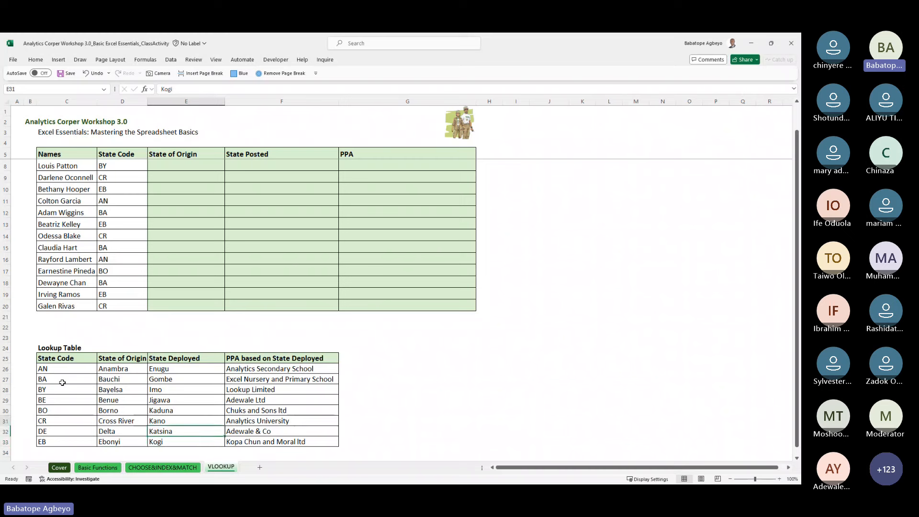
pyautogui.press('Up')
pyautogui.press('Up')
pyautogui.press('Up')
pyautogui.press('Up')
pyautogui.press('Up')
pyautogui.press('Up')
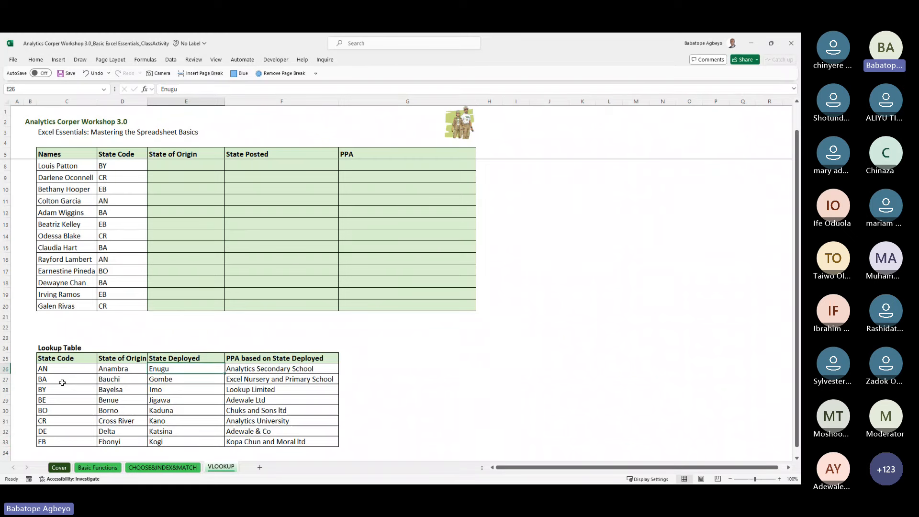
pyautogui.hotkey('shift', 'Down')
pyautogui.hotkey('shift', 'Down')
pyautogui.hotkey('shift', 'Down')
pyautogui.hotkey('shift', 'Down')
pyautogui.hotkey('shift', 'Down')
pyautogui.hotkey('shift', 'Down')
pyautogui.hotkey('shift', 'Down')
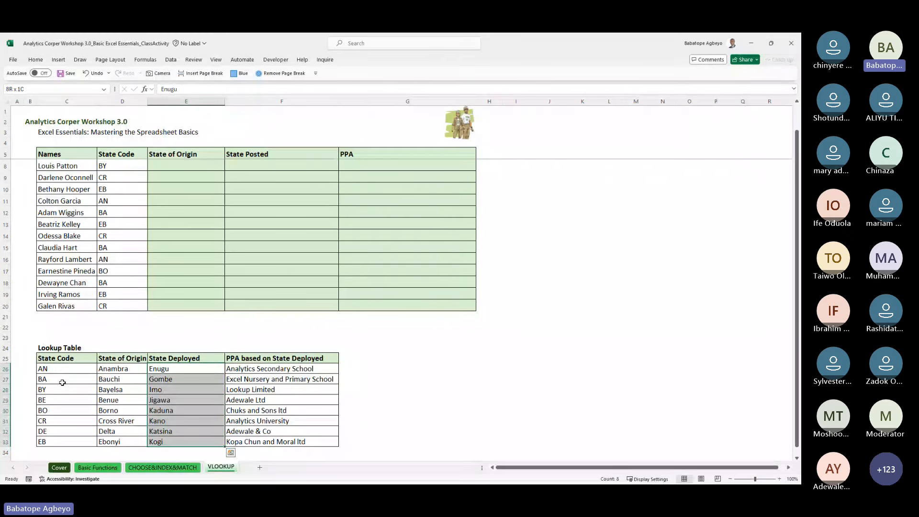
pyautogui.press('Up')
pyautogui.press('Down')
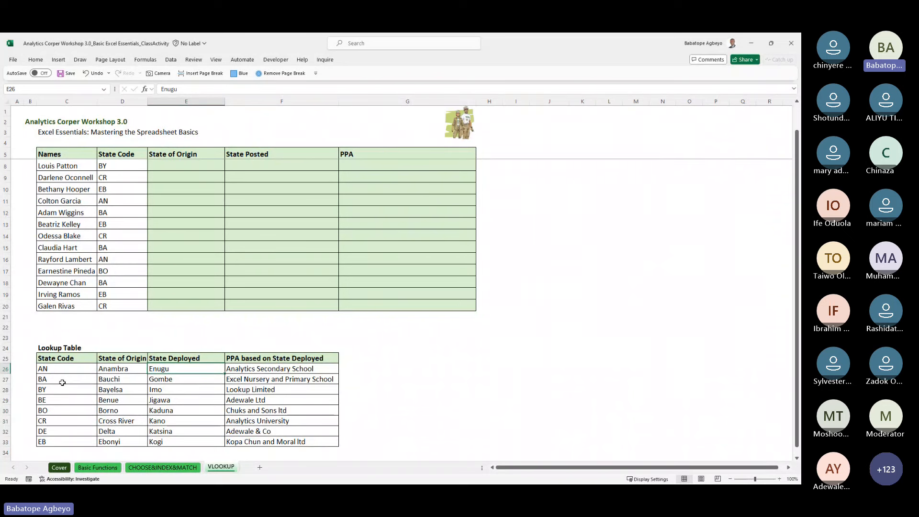
pyautogui.press('Right')
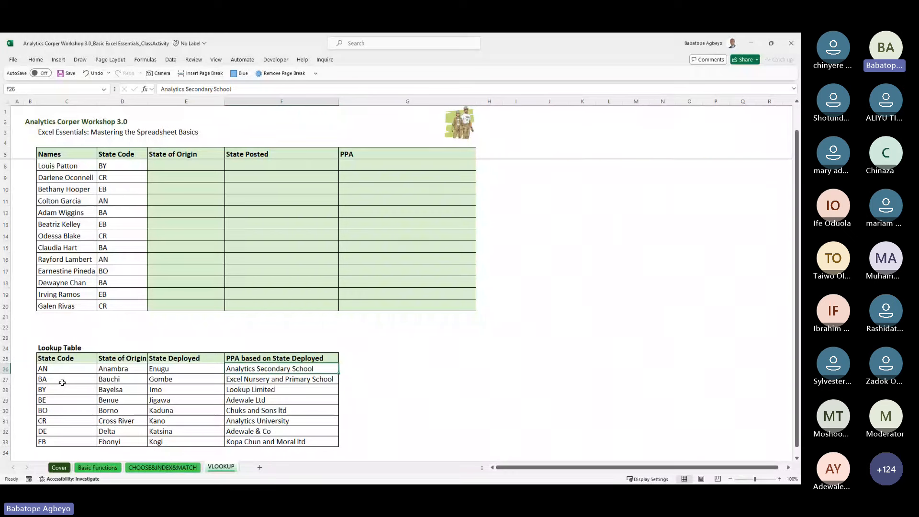
pyautogui.press('Down')
pyautogui.press('Down')
pyautogui.press('Down')
pyautogui.press('Down')
pyautogui.press('Down')
pyautogui.press('Down')
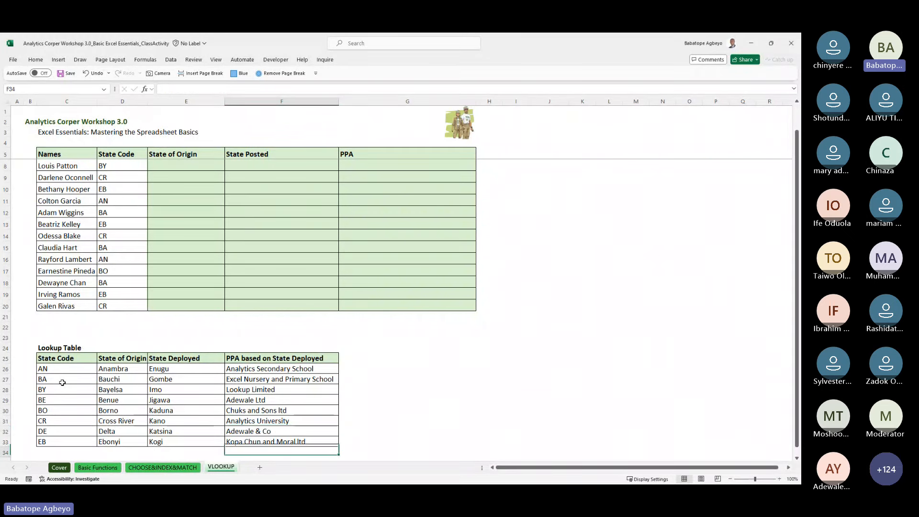
pyautogui.press('Up')
pyautogui.press('Up')
pyautogui.press('Up')
pyautogui.press('Up')
pyautogui.press('Up')
pyautogui.press('Up')
pyautogui.press('Up')
pyautogui.press('Up')
pyautogui.press('Up')
pyautogui.press('Up')
pyautogui.press('Up')
pyautogui.press('Up')
pyautogui.press('Up')
pyautogui.press('Up')
pyautogui.press('Up')
pyautogui.press('Up')
pyautogui.press('Up')
pyautogui.press('Up')
pyautogui.press('Up')
pyautogui.press('Up')
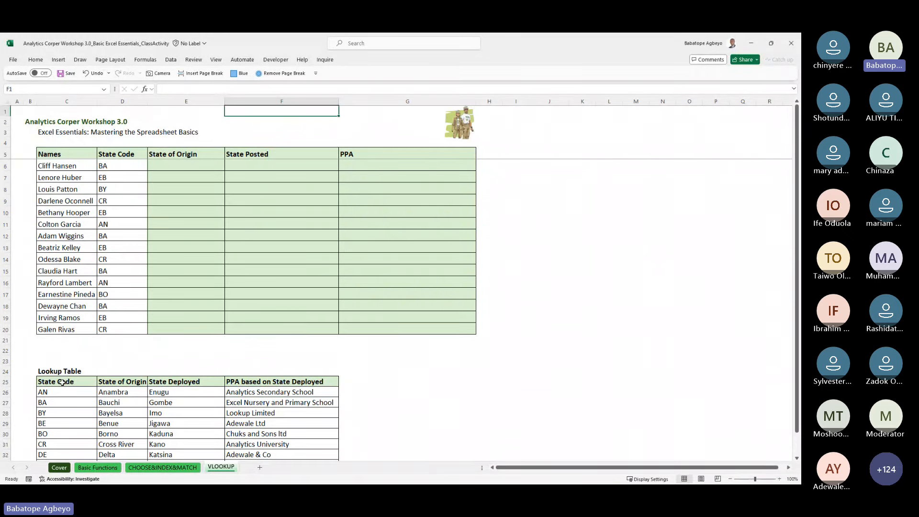
# Step: Check the first person's state code, BA, in D6 beside State of Origin cell E6
pyautogui.press('Down')
pyautogui.press('Down')
pyautogui.press('Down')
pyautogui.press('Left')
pyautogui.press('Left')
pyautogui.press('Right')
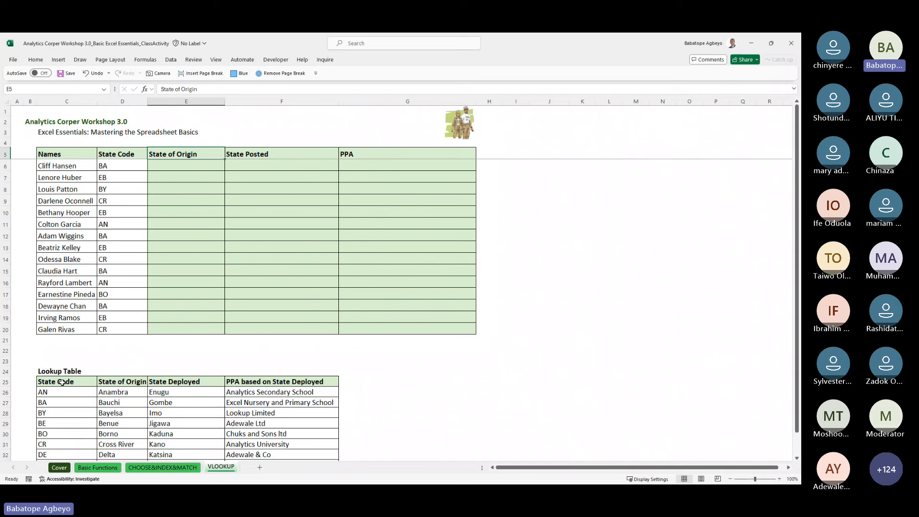
pyautogui.press('Down')
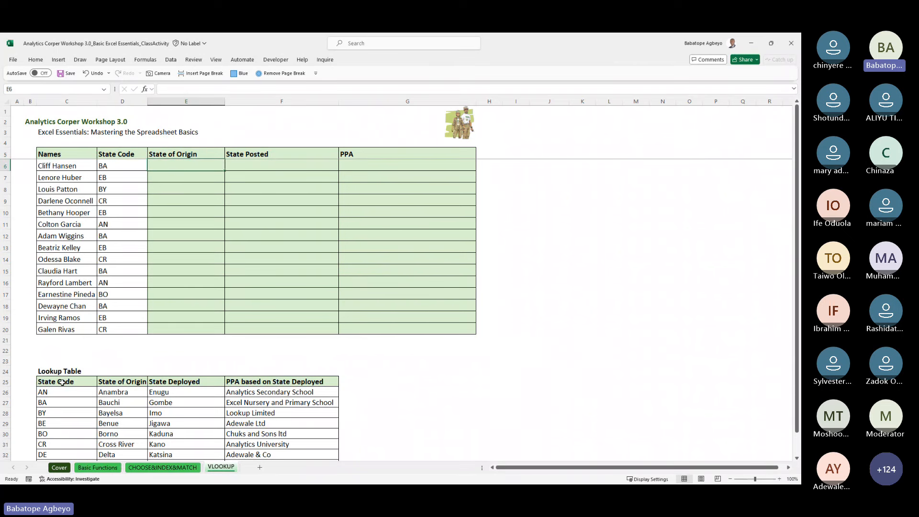
pyautogui.press('Left')
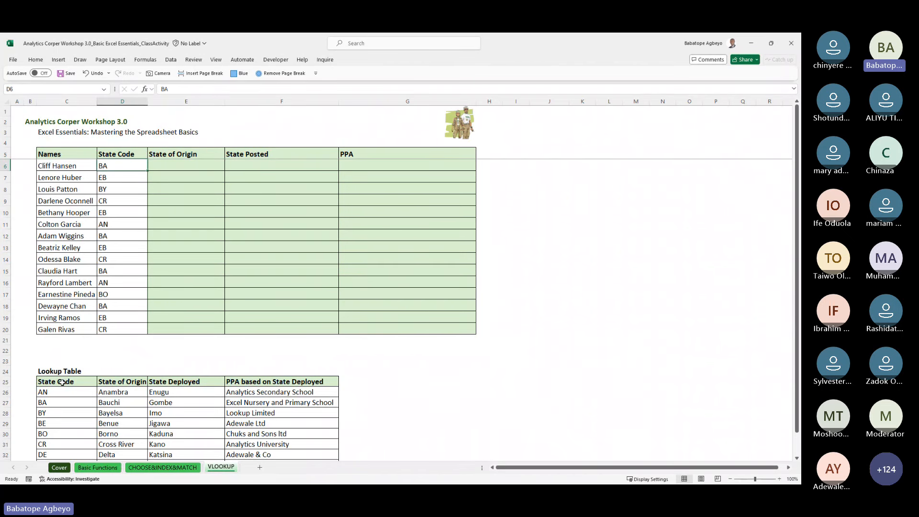
pyautogui.press('Right')
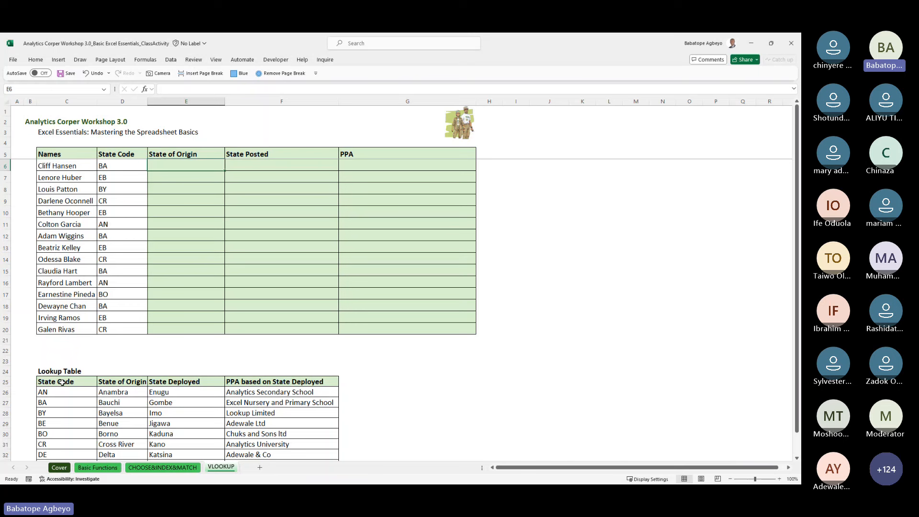
pyautogui.press('Left')
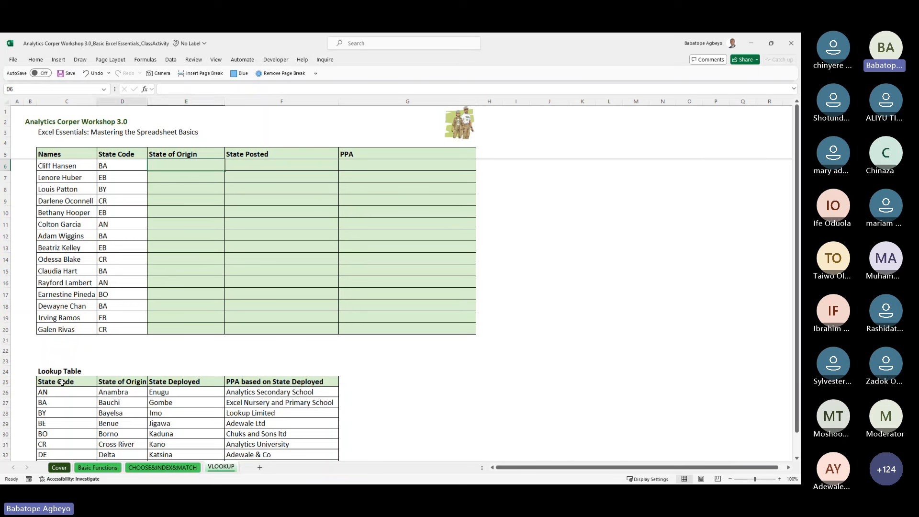
pyautogui.press('Right')
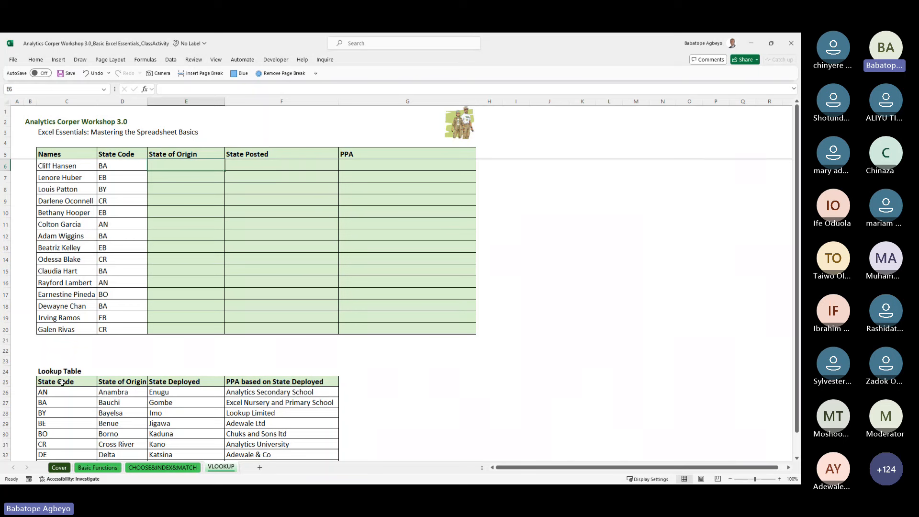
pyautogui.press('Left')
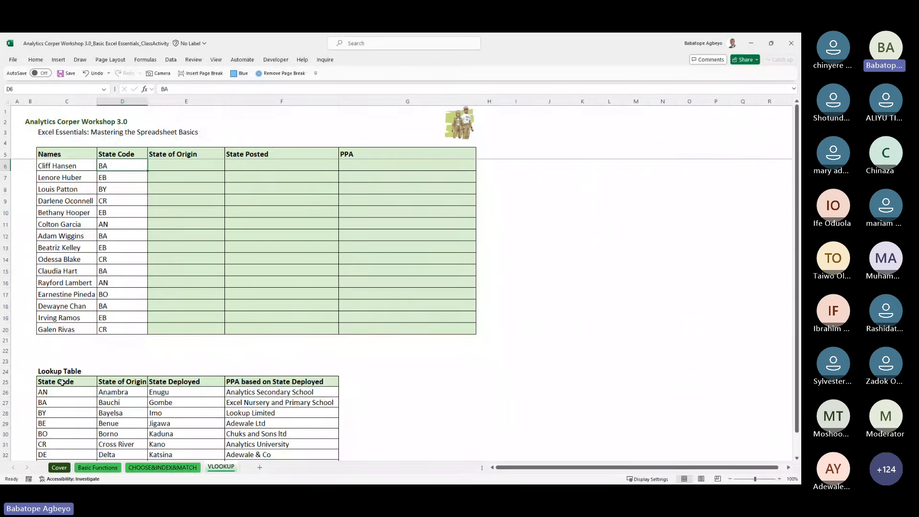
# Step: Select the Lookup Table's header and entries, then return to cell E6
pyautogui.press('Down')
pyautogui.press('Down')
pyautogui.press('Down')
pyautogui.press('Down')
pyautogui.press('Down')
pyautogui.press('Down')
pyautogui.press('Down')
pyautogui.press('Down')
pyautogui.press('Down')
pyautogui.press('Down')
pyautogui.press('Down')
pyautogui.press('Down')
pyautogui.press('Down')
pyautogui.press('Down')
pyautogui.press('Down')
pyautogui.press('Down')
pyautogui.press('Down')
pyautogui.press('Down')
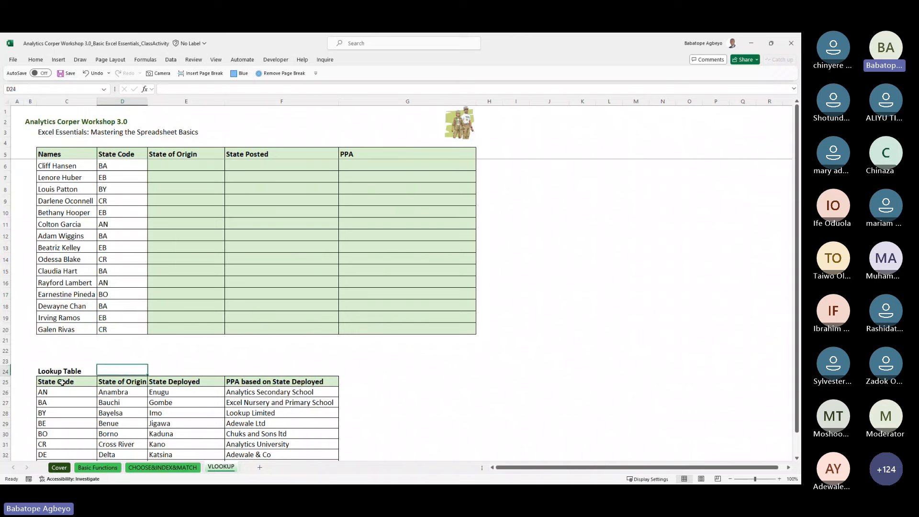
pyautogui.press('Down')
pyautogui.press('Down')
pyautogui.press('Left')
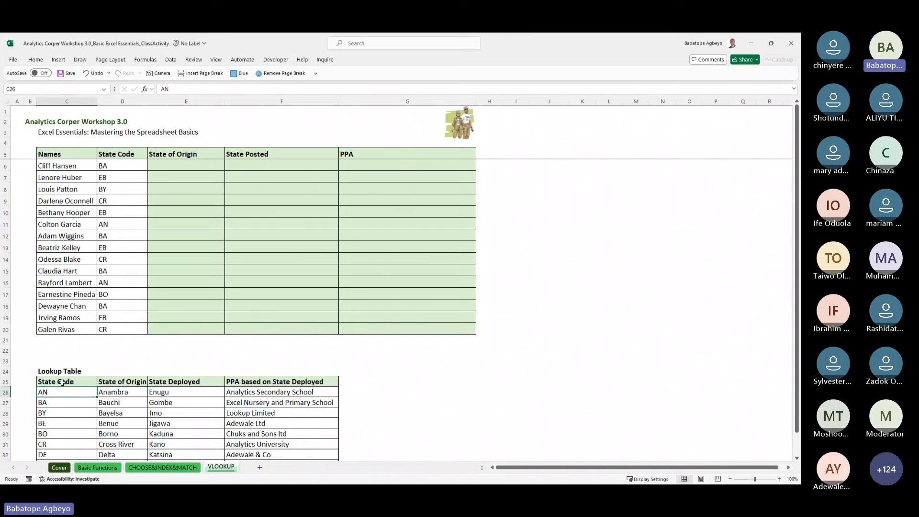
pyautogui.press('Up')
pyautogui.hotkey('shift', 'Right')
pyautogui.hotkey('shift', 'Right')
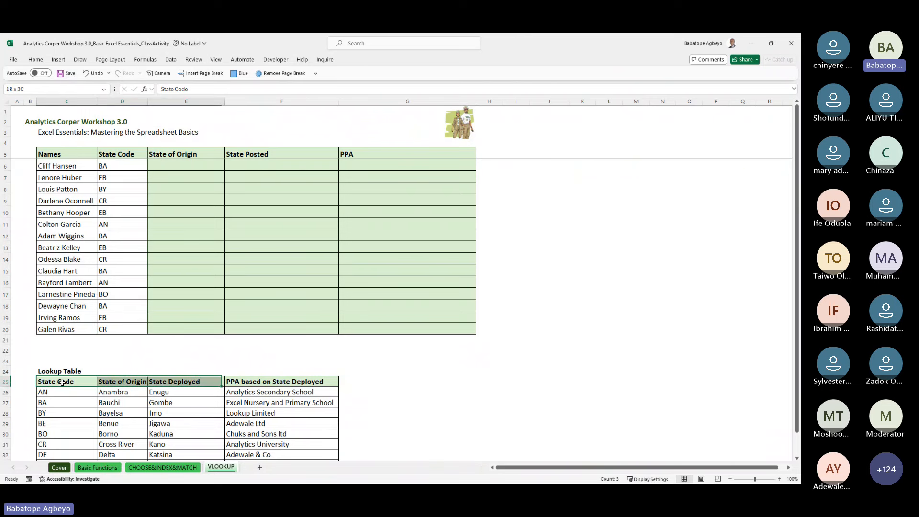
pyautogui.hotkey('shift', 'Right')
pyautogui.hotkey('shift', 'Down')
pyautogui.hotkey('shift', 'Down')
pyautogui.hotkey('shift', 'Down')
pyautogui.hotkey('shift', 'Down')
pyautogui.hotkey('shift', 'Down')
pyautogui.hotkey('shift', 'Down')
pyautogui.hotkey('shift', 'Down')
pyautogui.hotkey('shift', 'Down')
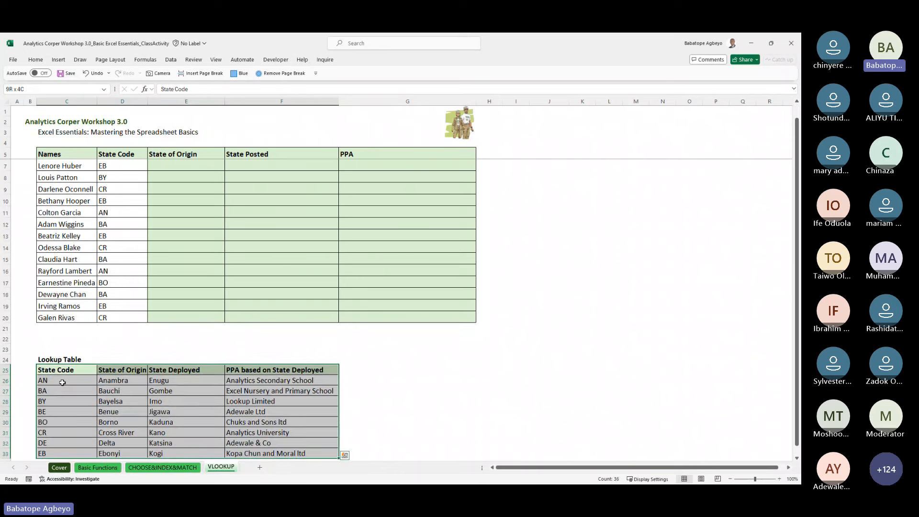
pyautogui.press('Up')
pyautogui.press('Up')
pyautogui.press('Up')
pyautogui.press('Up')
pyautogui.press('Up')
pyautogui.press('Up')
pyautogui.press('Up')
pyautogui.press('Up')
pyautogui.press('Up')
pyautogui.press('Up')
pyautogui.press('Up')
pyautogui.press('Up')
pyautogui.press('Up')
pyautogui.press('Up')
pyautogui.press('Up')
pyautogui.press('Up')
pyautogui.press('Up')
pyautogui.press('Up')
pyautogui.press('Up')
pyautogui.press('Up')
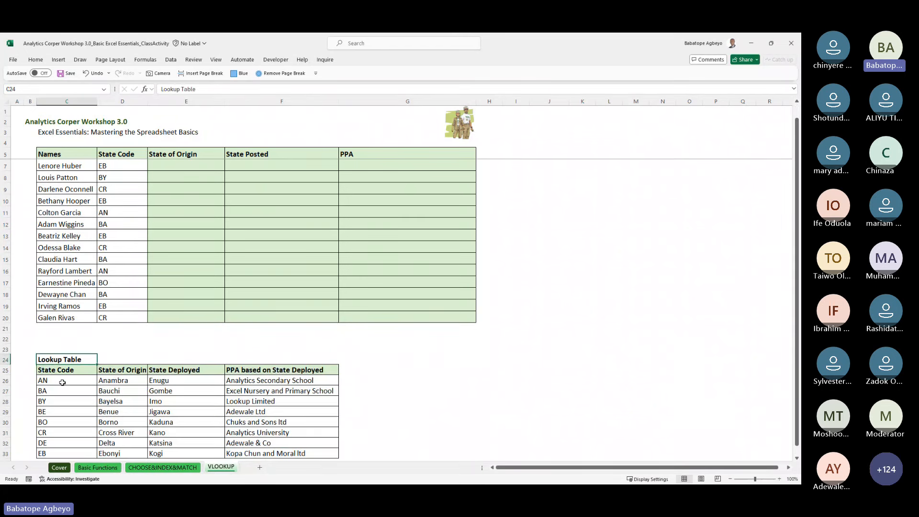
pyautogui.press('Down')
pyautogui.press('Down')
pyautogui.press('Down')
pyautogui.press('Down')
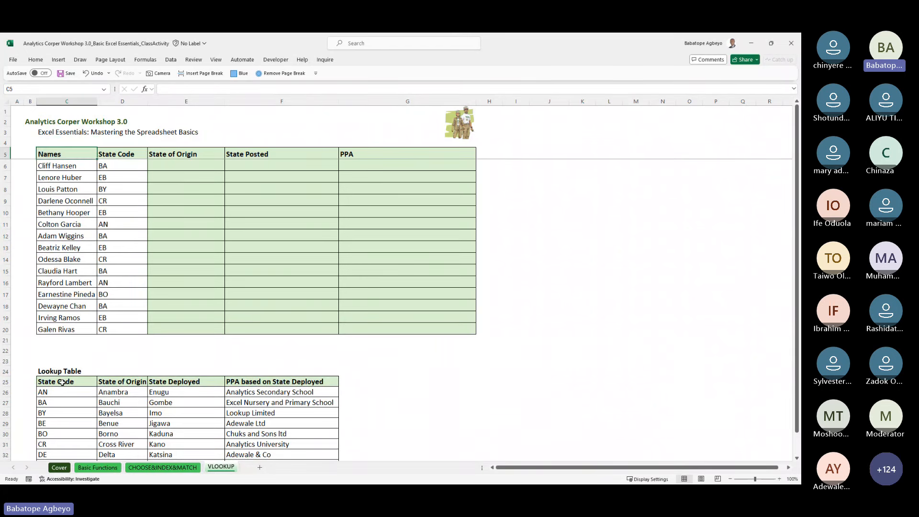
pyautogui.press('Right')
pyautogui.press('Right')
# Step: Begin =VLOOKUP( in E6, removing the trial D6 and C25:F33 arguments again
pyautogui.write('=vlo')
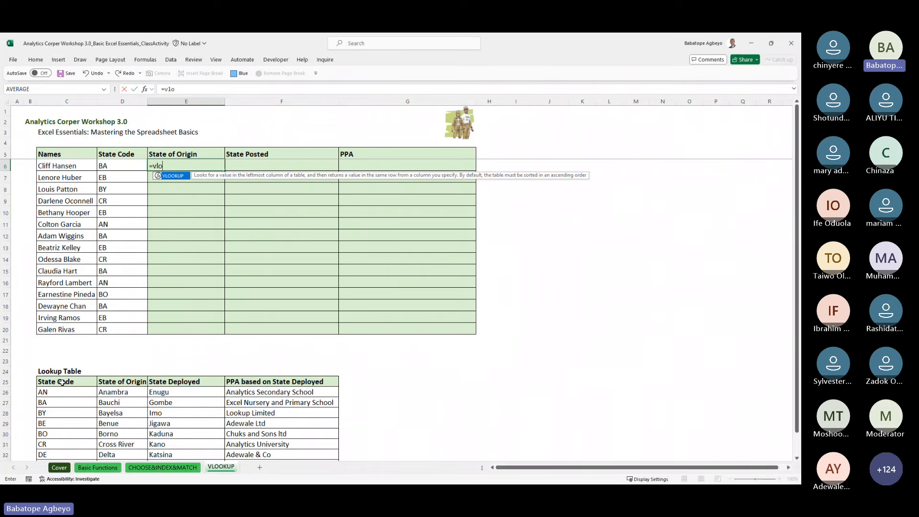
pyautogui.press('Tab')
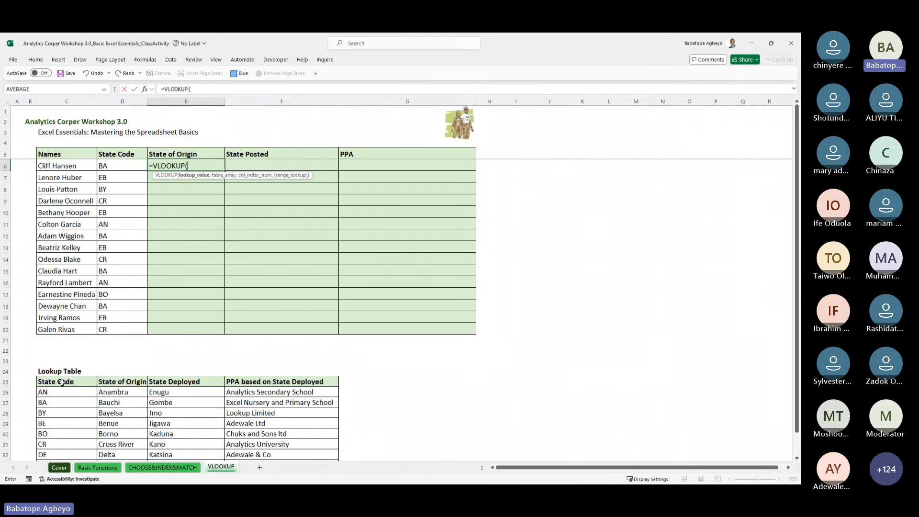
pyautogui.press('Left')
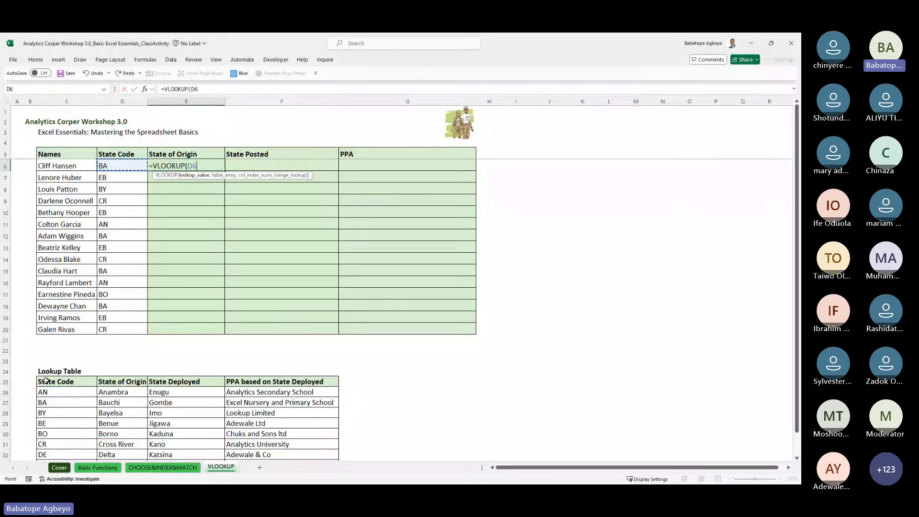
pyautogui.moveTo(46, 381); pyautogui.dragTo(292, 439)
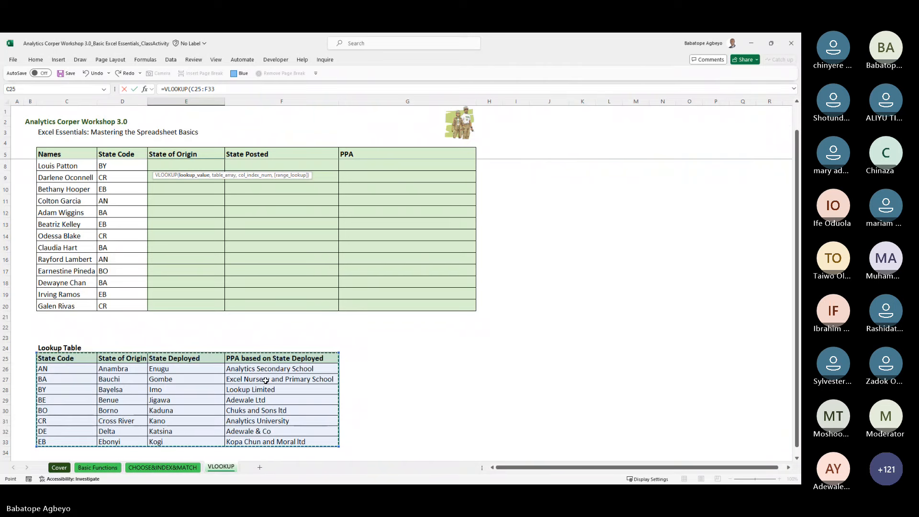
pyautogui.press('BackSpace')
pyautogui.press('BackSpace')
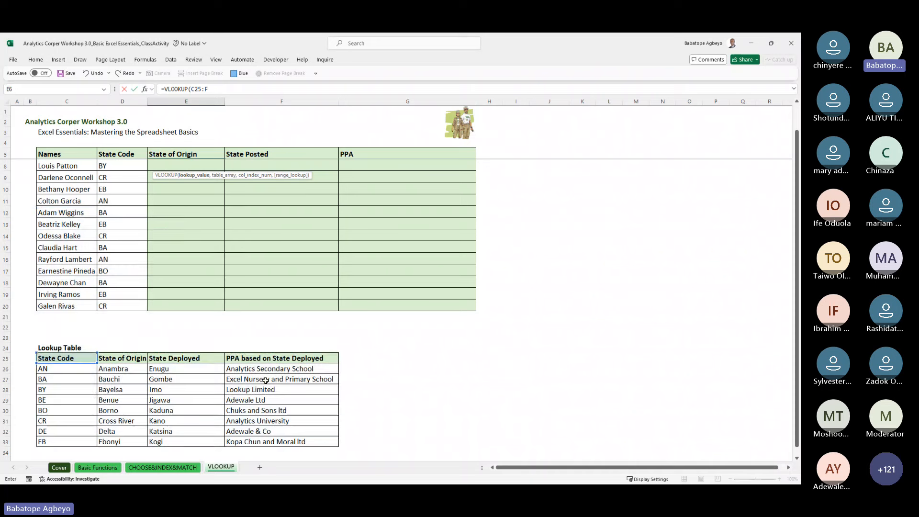
pyautogui.press('BackSpace')
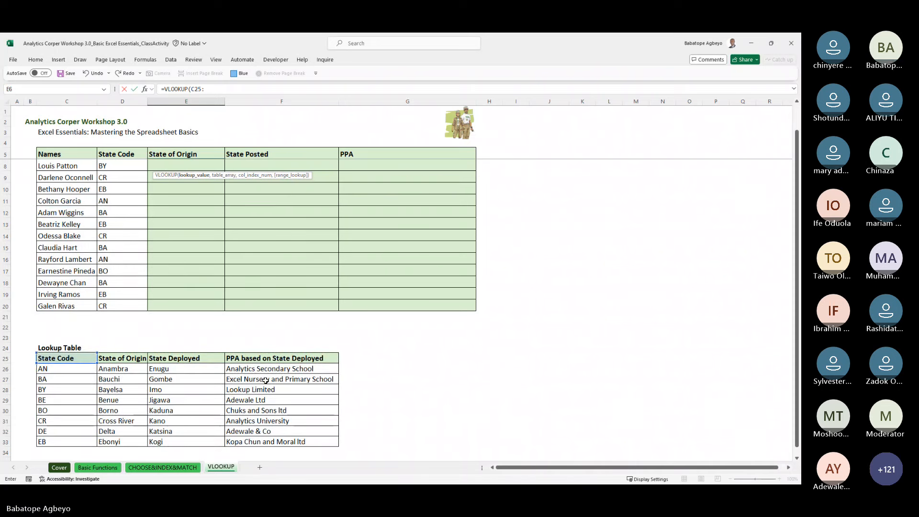
pyautogui.press('BackSpace')
pyautogui.press('BackSpace')
pyautogui.press('BackSpace')
pyautogui.press('BackSpace')
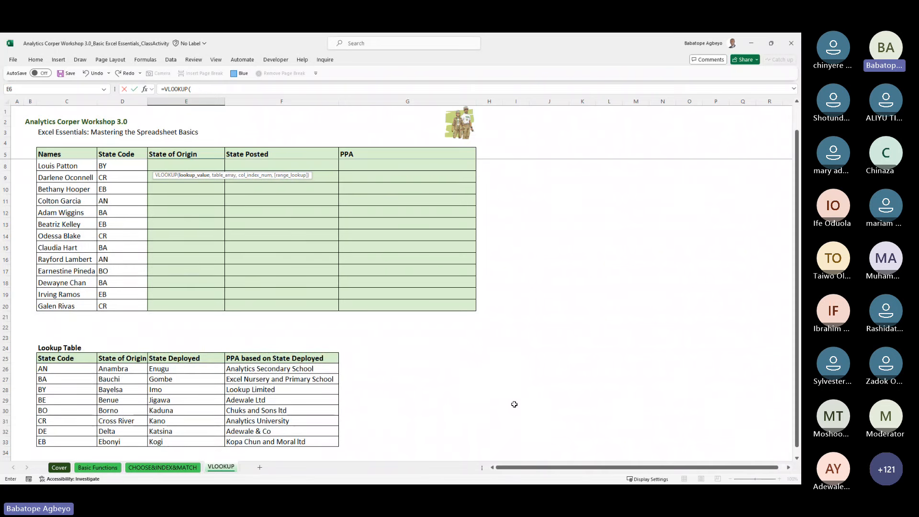
# Step: Give E6's VLOOKUP the lookup value D6 and the absolute table range $C$25:$F$33
pyautogui.press('Up')
pyautogui.press('Up')
pyautogui.press('Up')
pyautogui.press('Up')
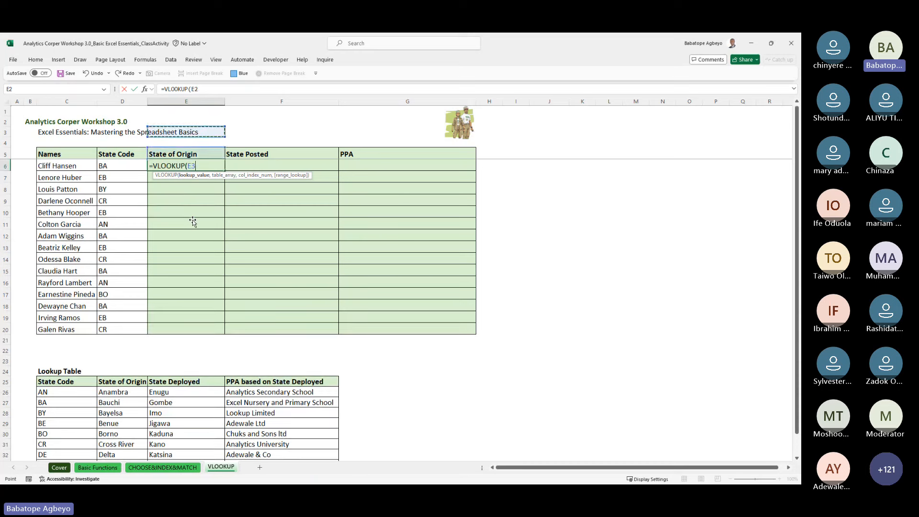
pyautogui.press('Down')
pyautogui.press('Down')
pyautogui.press('Down')
pyautogui.press('Left')
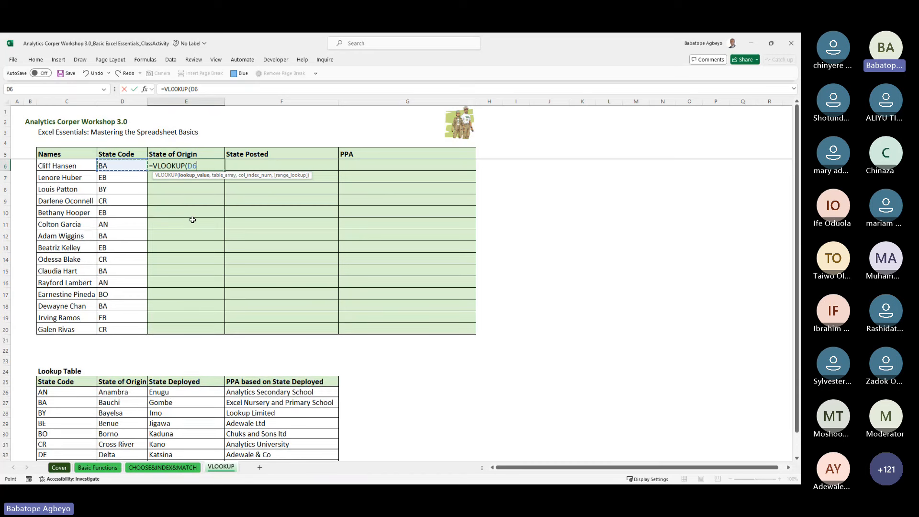
pyautogui.write(',')
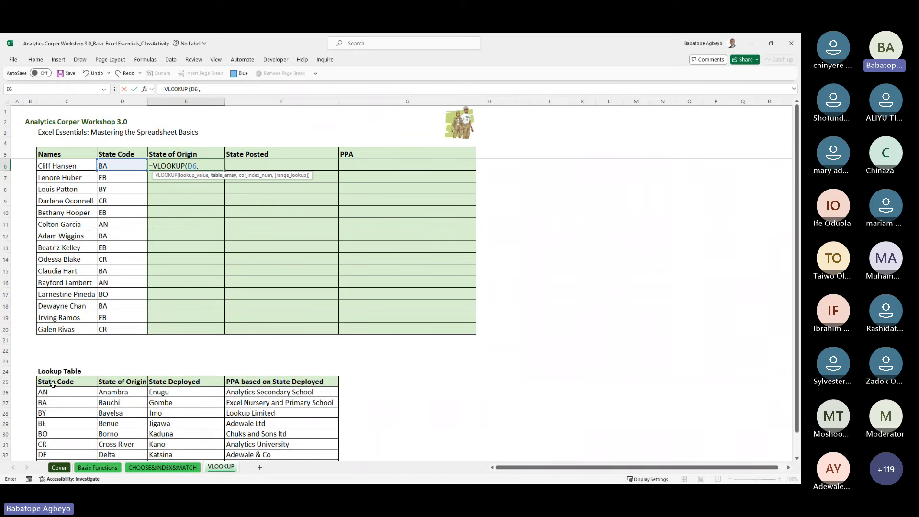
pyautogui.click(54, 384)
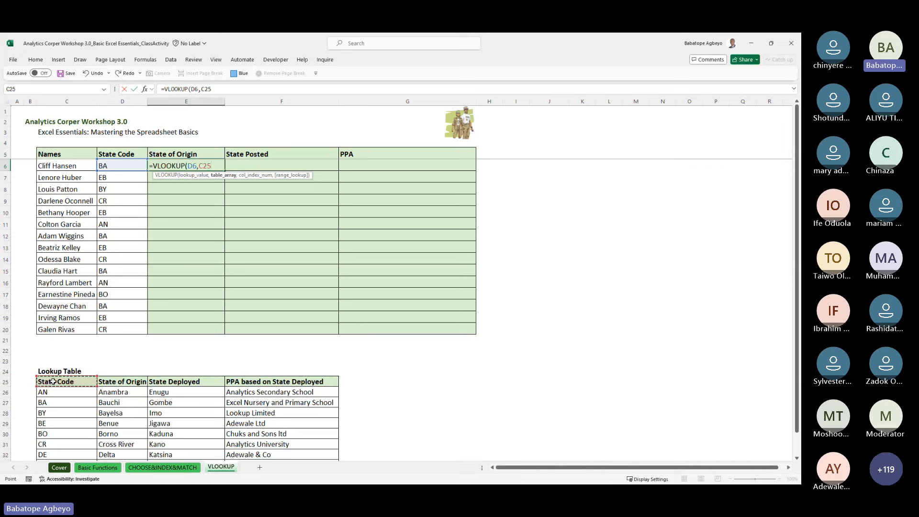
pyautogui.hotkey('shift', 'Down')
pyautogui.hotkey('shift', 'Down')
pyautogui.hotkey('shift', 'Down')
pyautogui.hotkey('shift', 'Down')
pyautogui.hotkey('shift', 'Down')
pyautogui.hotkey('shift', 'Down')
pyautogui.hotkey('shift', 'Down')
pyautogui.hotkey('shift', 'Down')
pyautogui.hotkey('shift', 'Right')
pyautogui.hotkey('shift', 'Right')
pyautogui.hotkey('shift', 'Right')
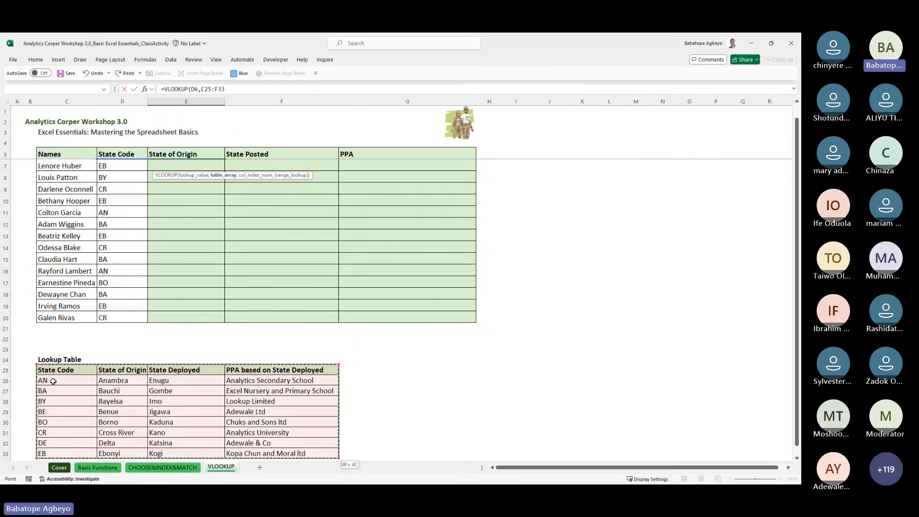
pyautogui.press('F4')
pyautogui.write(',')
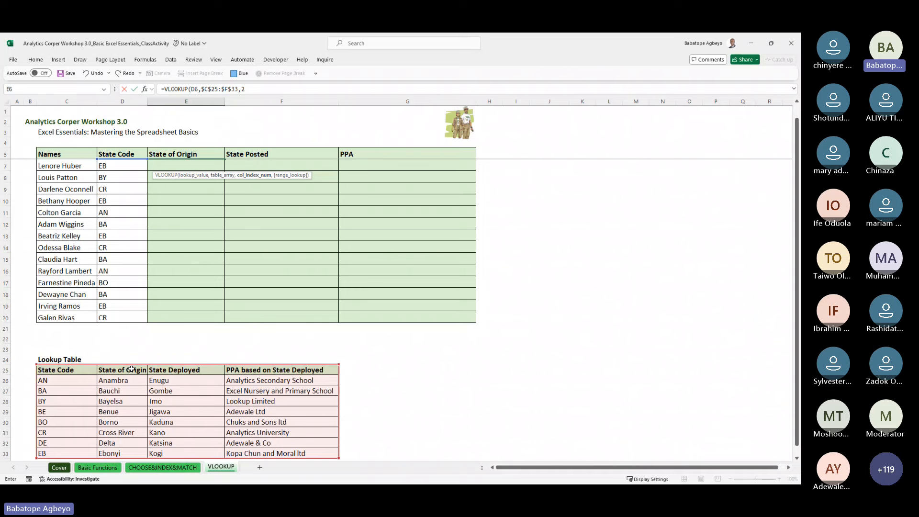
# Step: Complete E6's VLOOKUP and fill it down through E20
pyautogui.write(')')
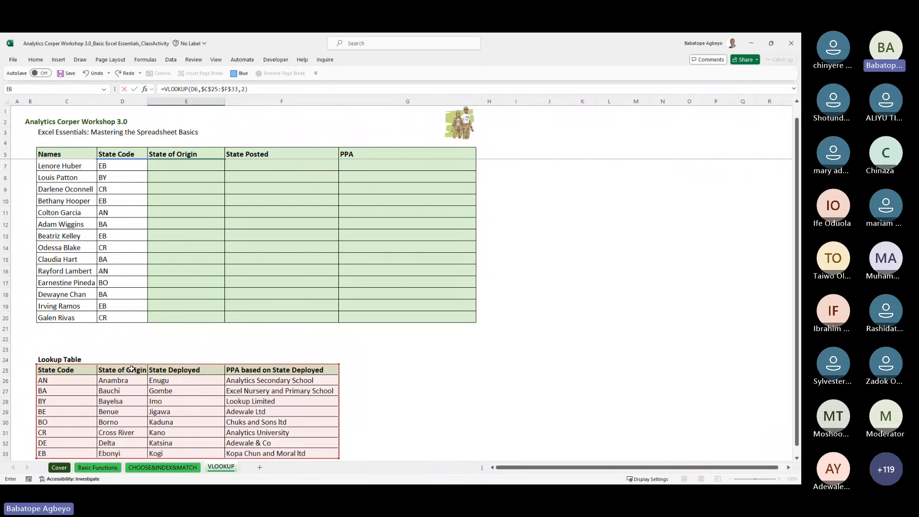
pyautogui.hotkey('ctrl', 'Return')
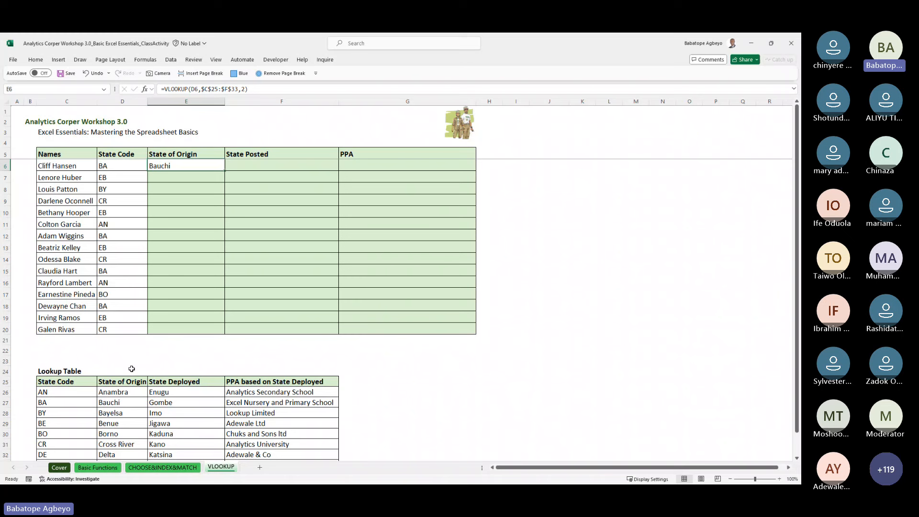
pyautogui.moveTo(186, 166); pyautogui.dragTo(186, 330)
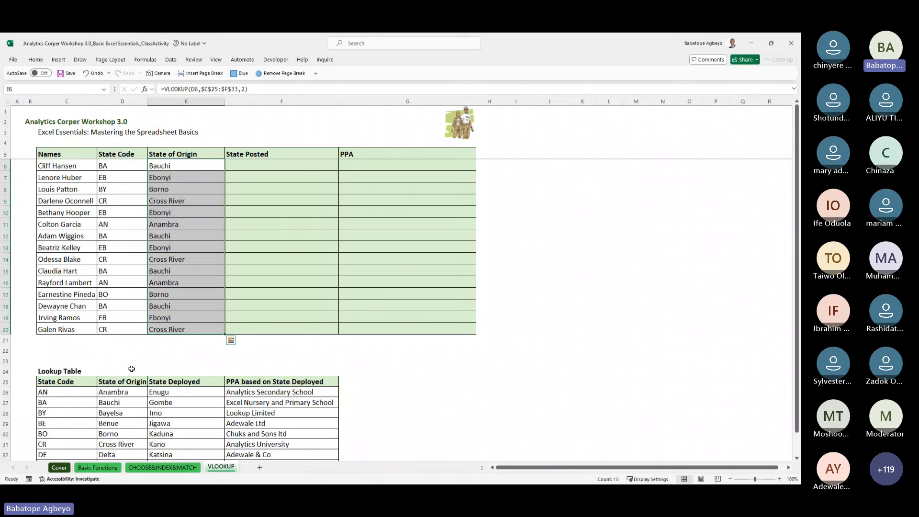
# Step: Check the filled State of Origin formulas, then move to F6
pyautogui.press('Down')
pyautogui.press('Down')
pyautogui.press('Down')
pyautogui.press('Down')
pyautogui.press('Down')
pyautogui.press('Down')
pyautogui.press('Left')
pyautogui.press('Left')
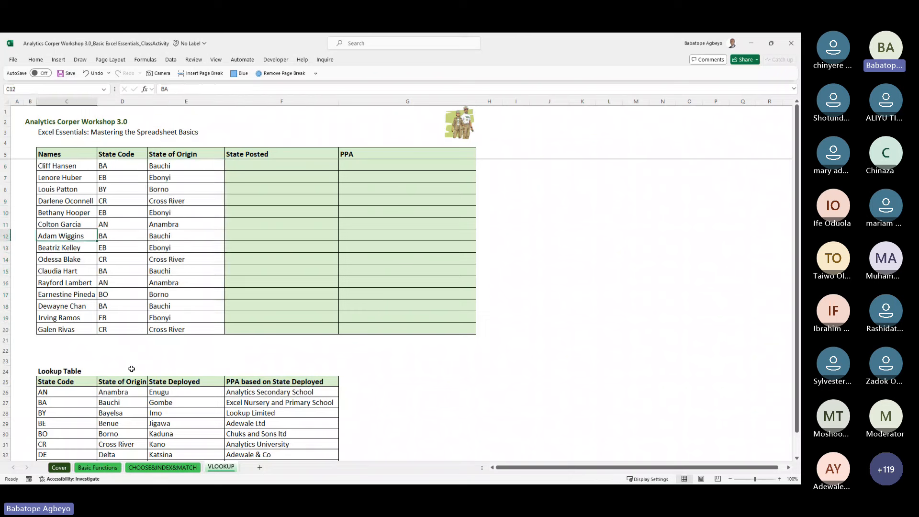
pyautogui.press('Right')
pyautogui.press('Right')
pyautogui.press('Up')
pyautogui.press('Up')
pyautogui.press('Up')
pyautogui.press('Up')
pyautogui.press('Up')
pyautogui.press('Up')
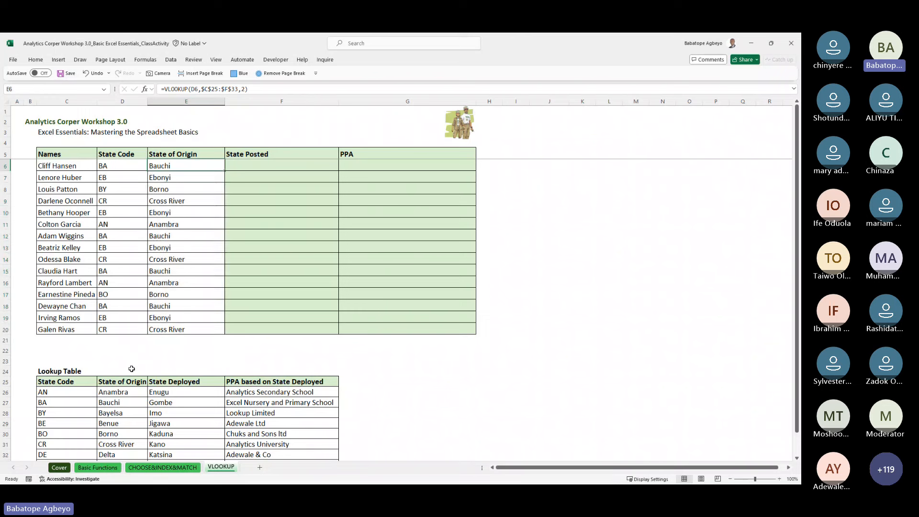
pyautogui.press('Down')
pyautogui.press('Down')
pyautogui.press('Down')
pyautogui.press('Down')
pyautogui.press('Down')
pyautogui.press('Down')
pyautogui.press('Down')
pyautogui.press('Down')
pyautogui.press('Down')
pyautogui.press('Down')
pyautogui.press('Down')
pyautogui.press('Down')
pyautogui.press('Down')
pyautogui.press('Down')
pyautogui.press('Down')
pyautogui.press('Down')
pyautogui.press('Down')
pyautogui.press('Down')
pyautogui.press('Down')
pyautogui.press('Down')
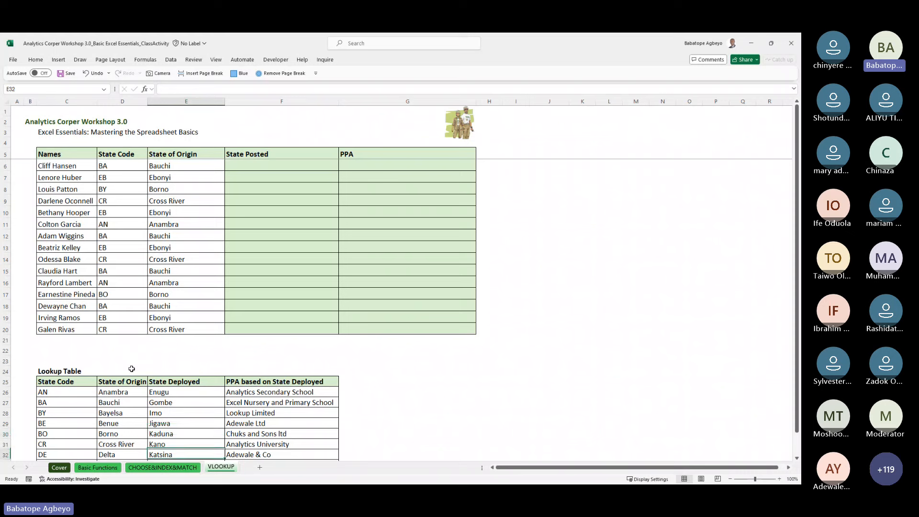
pyautogui.press('Up')
pyautogui.press('Up')
pyautogui.press('Up')
pyautogui.press('Up')
pyautogui.press('Up')
pyautogui.press('Up')
pyautogui.press('Up')
pyautogui.press('Up')
pyautogui.press('Up')
pyautogui.press('Up')
pyautogui.press('Up')
pyautogui.press('Up')
pyautogui.press('Up')
pyautogui.press('Up')
pyautogui.press('Up')
pyautogui.press('Up')
pyautogui.press('Up')
pyautogui.press('Up')
pyautogui.press('Up')
pyautogui.press('Up')
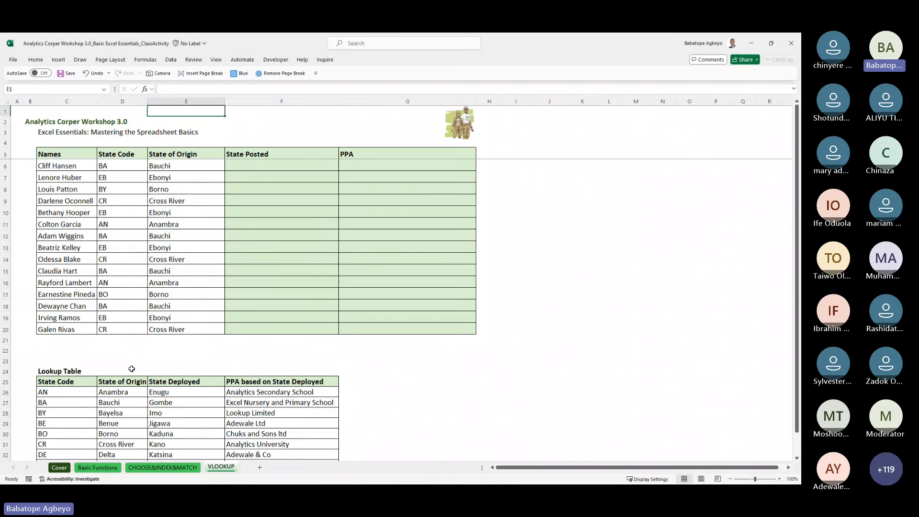
pyautogui.press('Down')
pyautogui.press('Down')
pyautogui.press('Down')
pyautogui.press('Down')
pyautogui.press('Down')
pyautogui.press('Right')
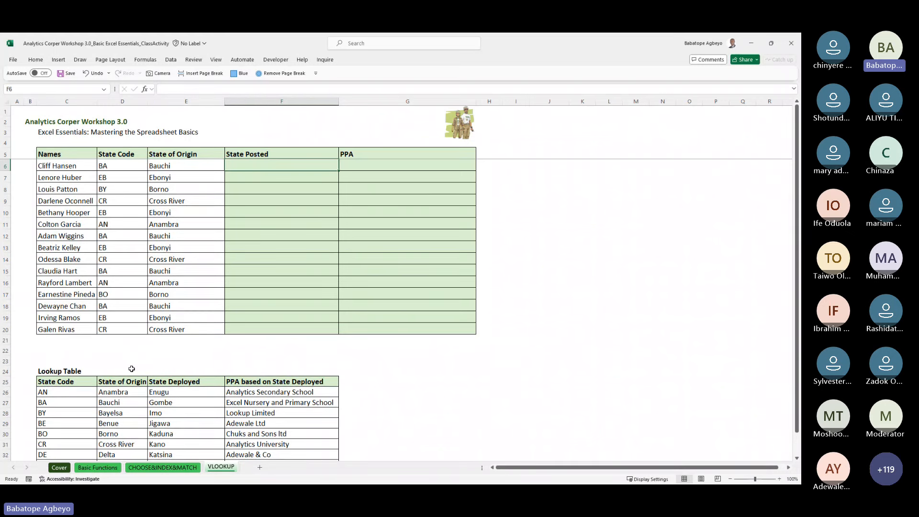
# Step: Start a VLOOKUP in F6 with E6 as the lookup value
pyautogui.click(189, 164)
pyautogui.click(258, 165)
pyautogui.write('=VLOOKUP(')
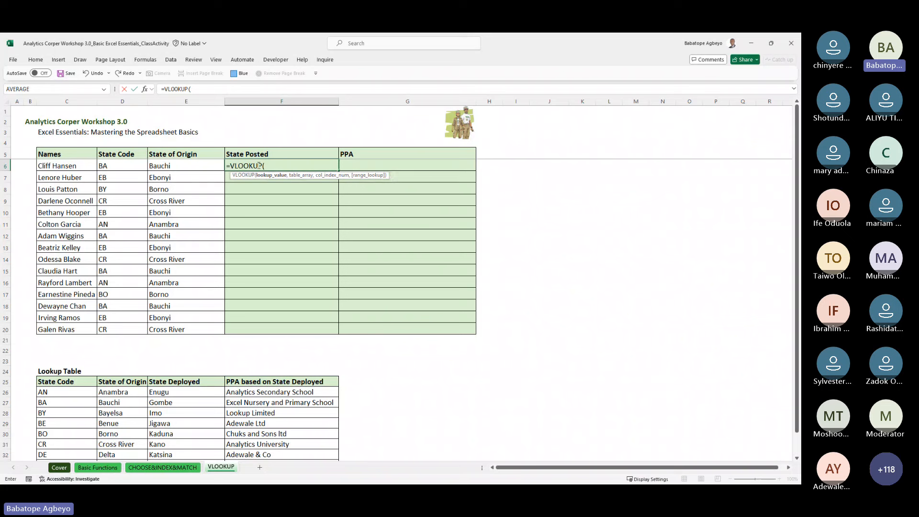
pyautogui.press('Left')
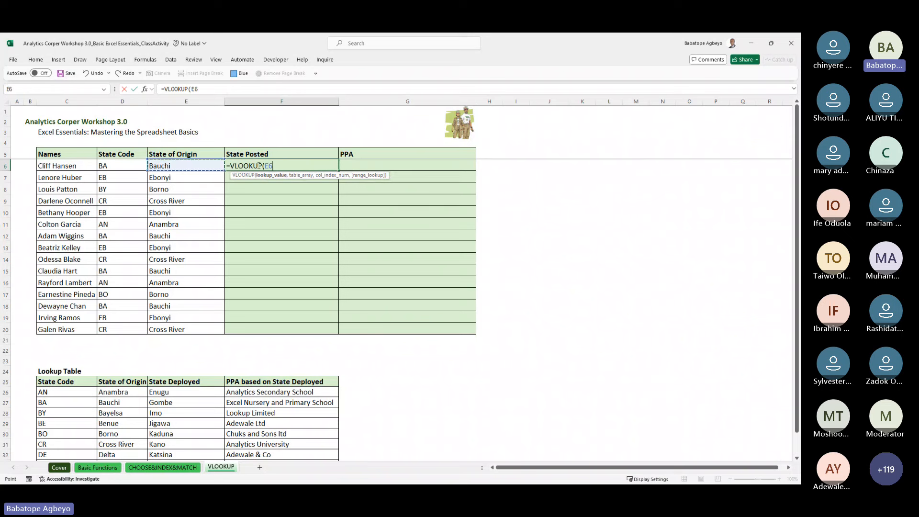
pyautogui.write(',')
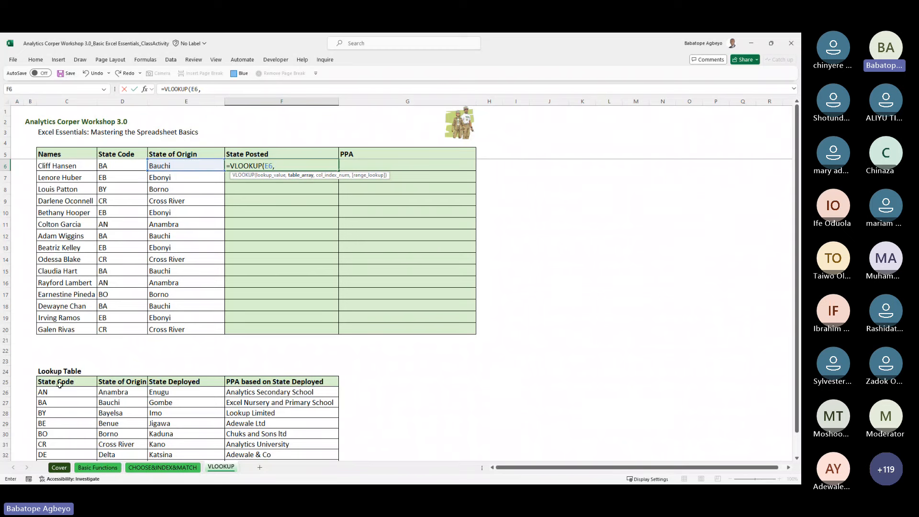
# Step: Finish F6's formula with range $C$25:$F$33, column 3 and exact match 0
pyautogui.click(55, 379)
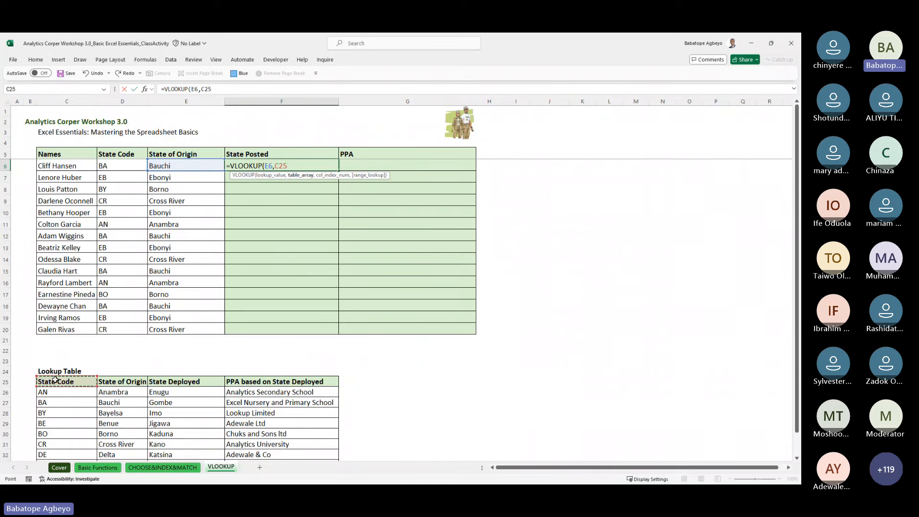
pyautogui.hotkey('ctrl', 'shift', 'Down')
pyautogui.hotkey('ctrl', 'shift', 'Right')
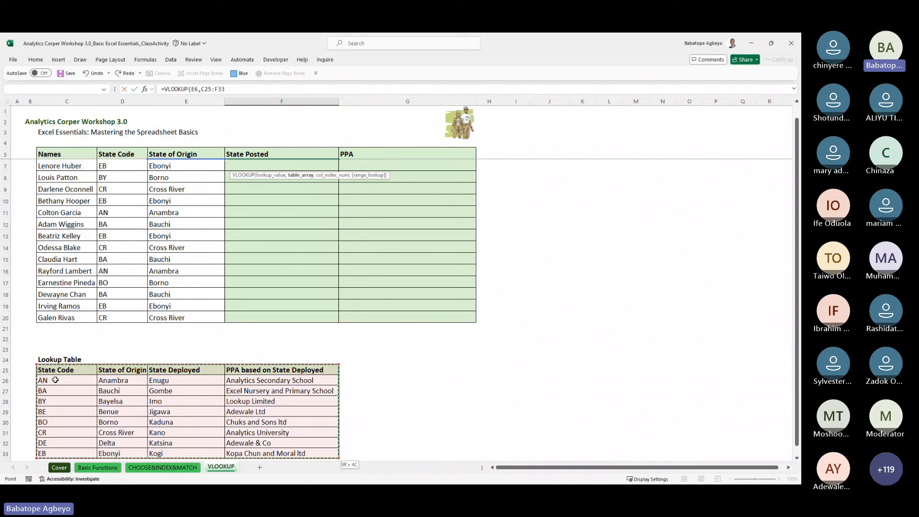
pyautogui.press('F4')
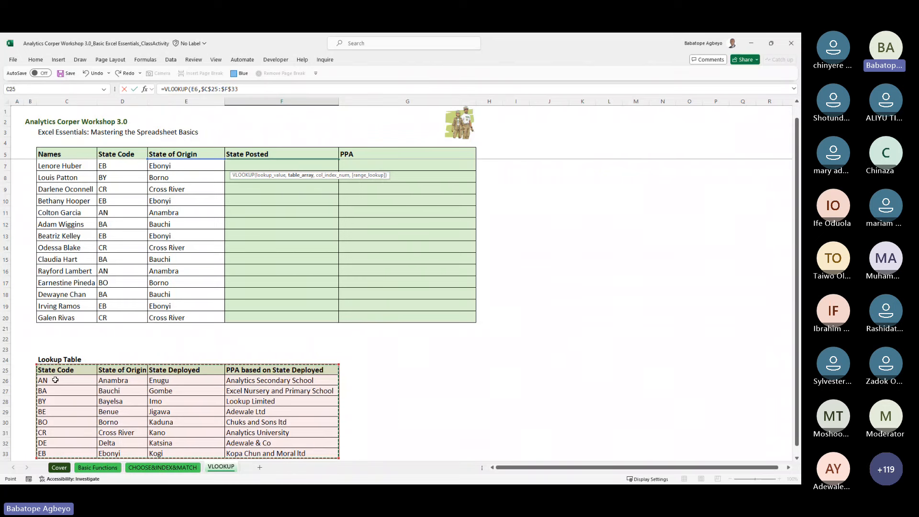
pyautogui.write(',')
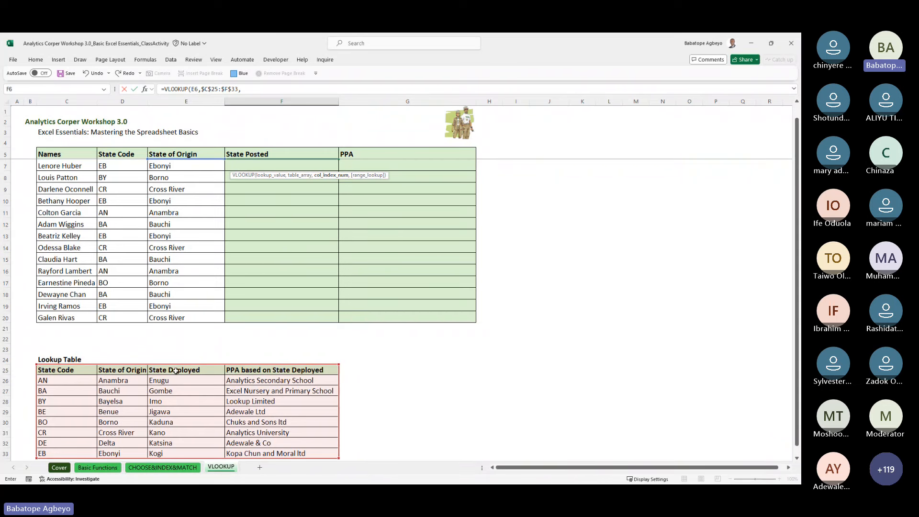
pyautogui.write('3,')
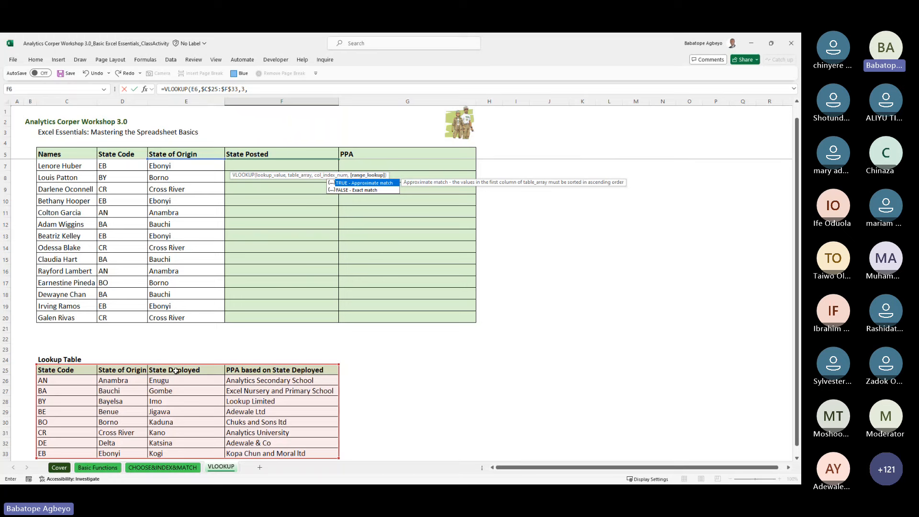
pyautogui.write('0)')
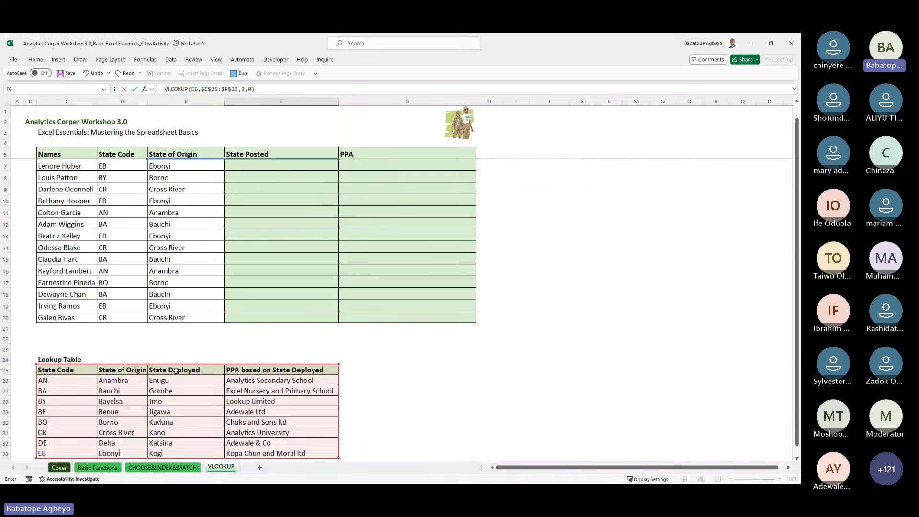
pyautogui.hotkey('ctrl', 'Return')
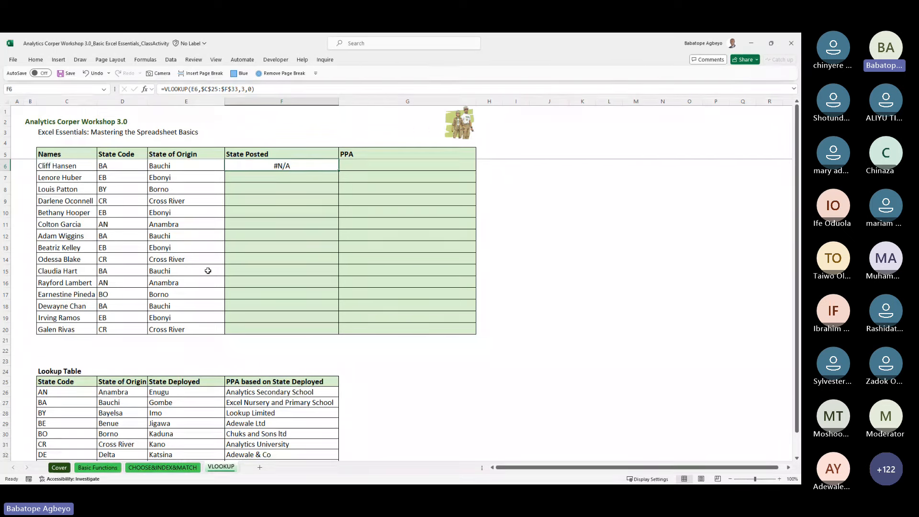
# Step: Correct F6's VLOOKUP to range $D$25:$F$33 and column 2, now returning Gombe
pyautogui.press('F2')
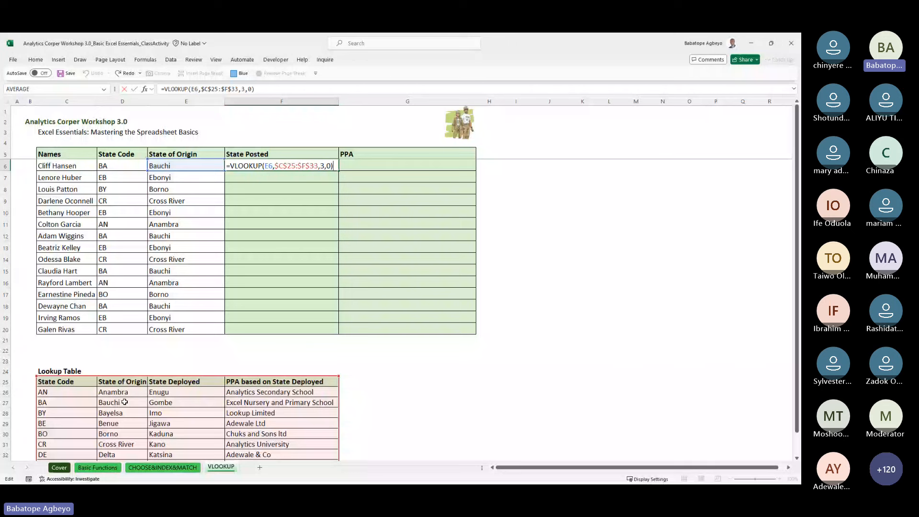
pyautogui.click(318, 165)
pyautogui.press('BackSpace')
pyautogui.press('BackSpace')
pyautogui.press('BackSpace')
pyautogui.press('BackSpace')
pyautogui.press('BackSpace')
pyautogui.press('BackSpace')
pyautogui.press('BackSpace')
pyautogui.press('BackSpace')
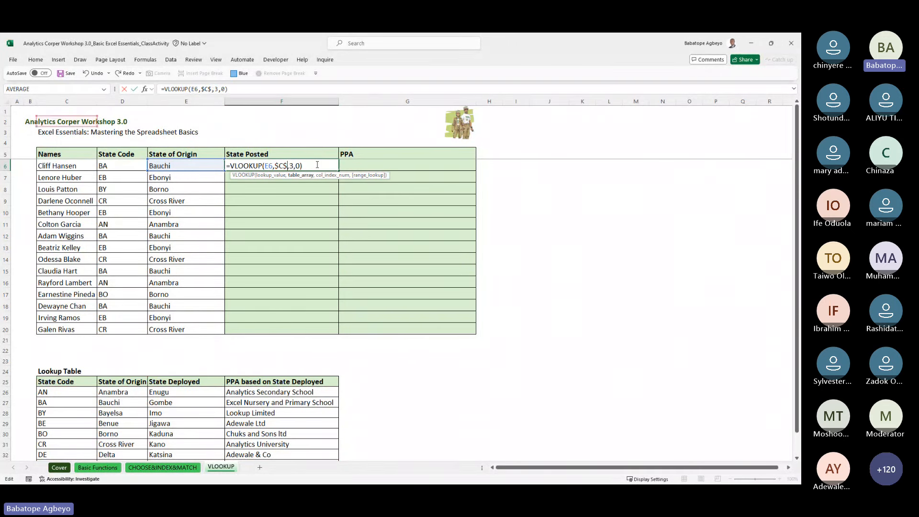
pyautogui.press('BackSpace')
pyautogui.press('BackSpace')
pyautogui.press('BackSpace')
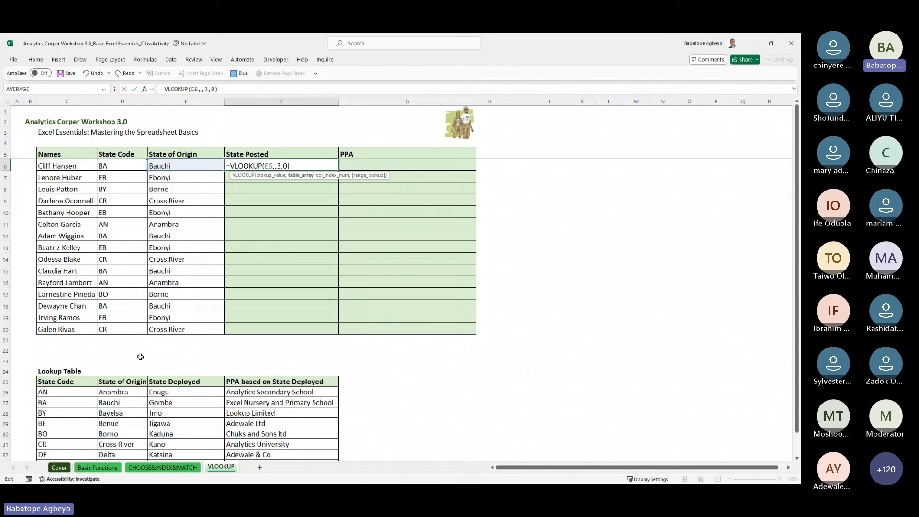
pyautogui.click(126, 382)
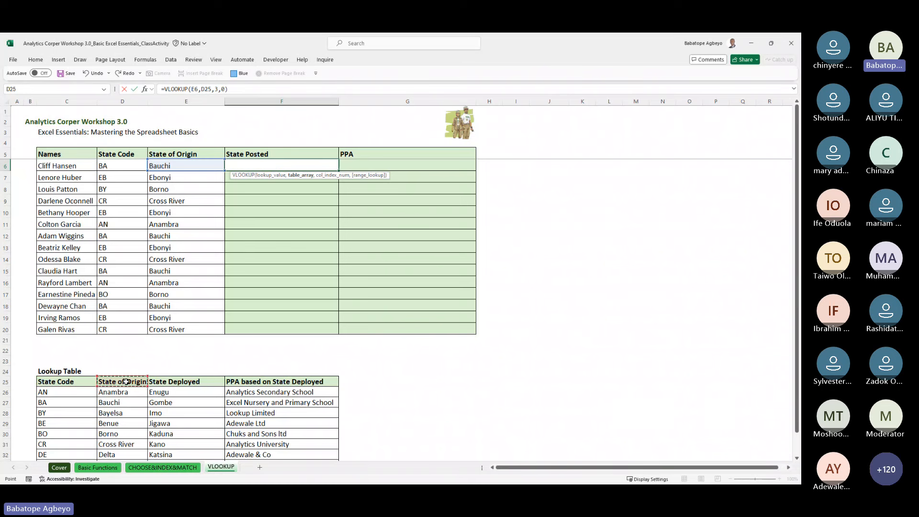
pyautogui.moveTo(126, 382); pyautogui.dragTo(126, 453)
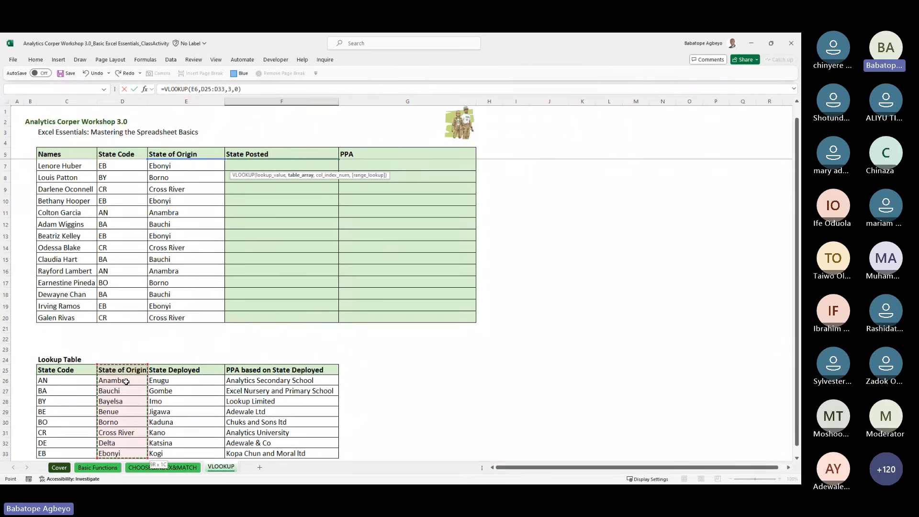
pyautogui.moveTo(126, 454); pyautogui.dragTo(338, 454)
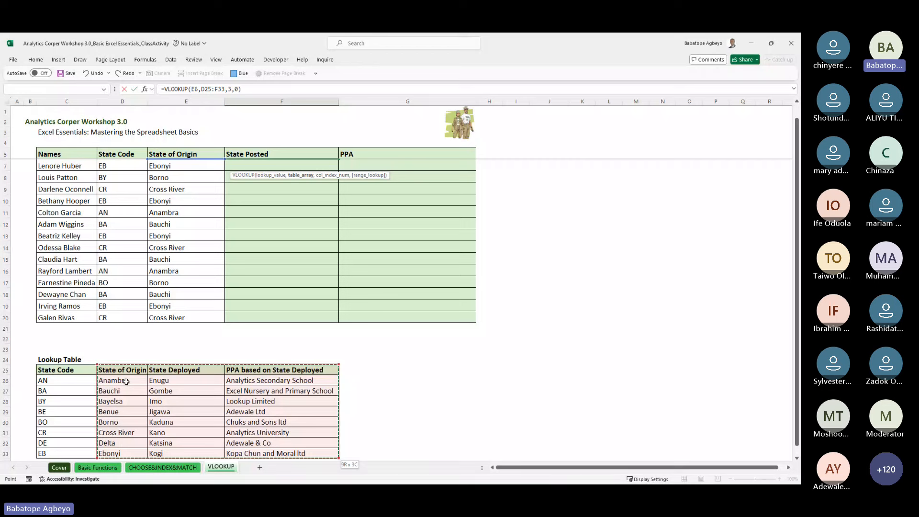
pyautogui.press('F4')
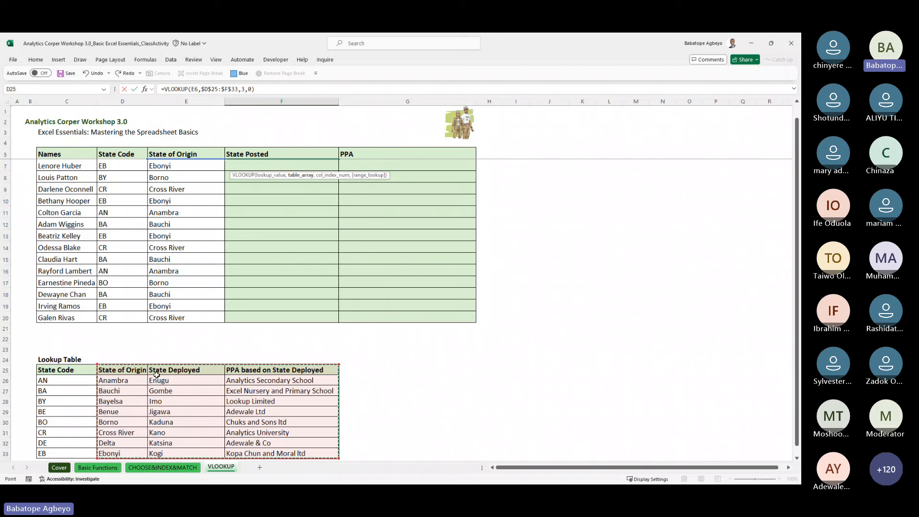
pyautogui.click(246, 88)
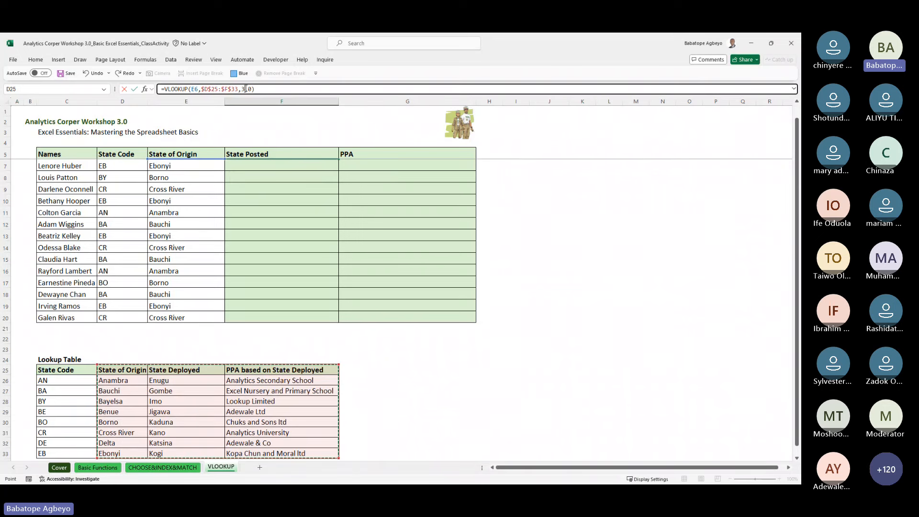
pyautogui.press('BackSpace')
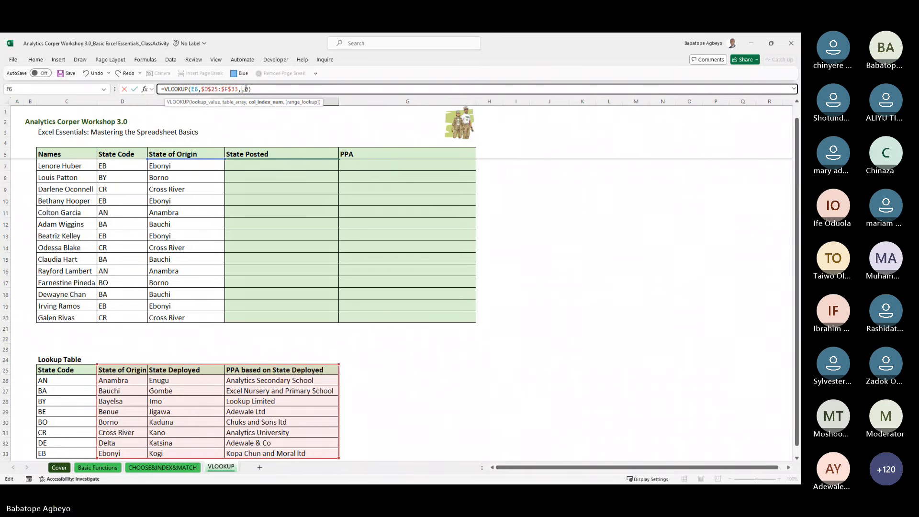
pyautogui.write('2')
pyautogui.hotkey('ctrl', 'Return')
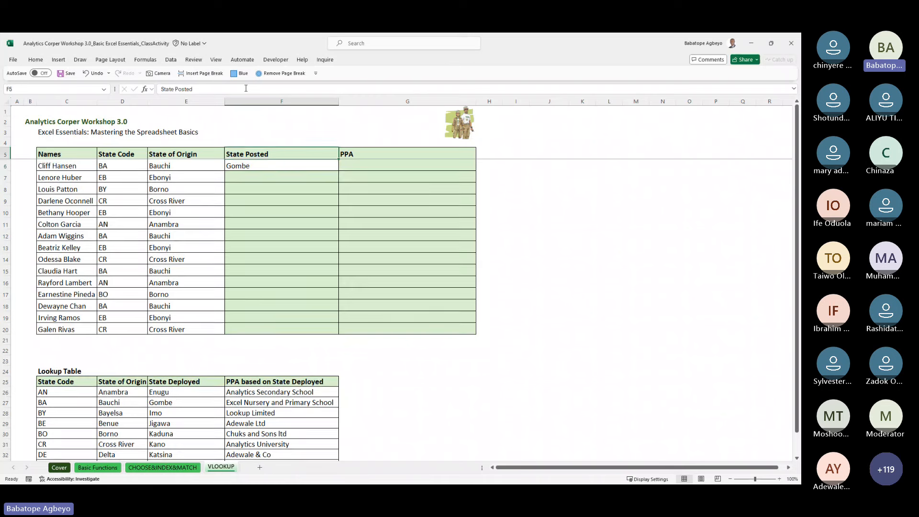
# Step: Fill F6's State Posted formula down through F20 with Ctrl+D
pyautogui.hotkey('shift', 'Down')
pyautogui.hotkey('shift', 'Down')
pyautogui.hotkey('shift', 'Down')
pyautogui.hotkey('shift', 'Down')
pyautogui.hotkey('shift', 'Down')
pyautogui.hotkey('shift', 'Down')
pyautogui.hotkey('shift', 'Down')
pyautogui.hotkey('shift', 'Down')
pyautogui.hotkey('shift', 'Down')
pyautogui.hotkey('shift', 'Down')
pyautogui.hotkey('shift', 'Down')
pyautogui.hotkey('shift', 'Down')
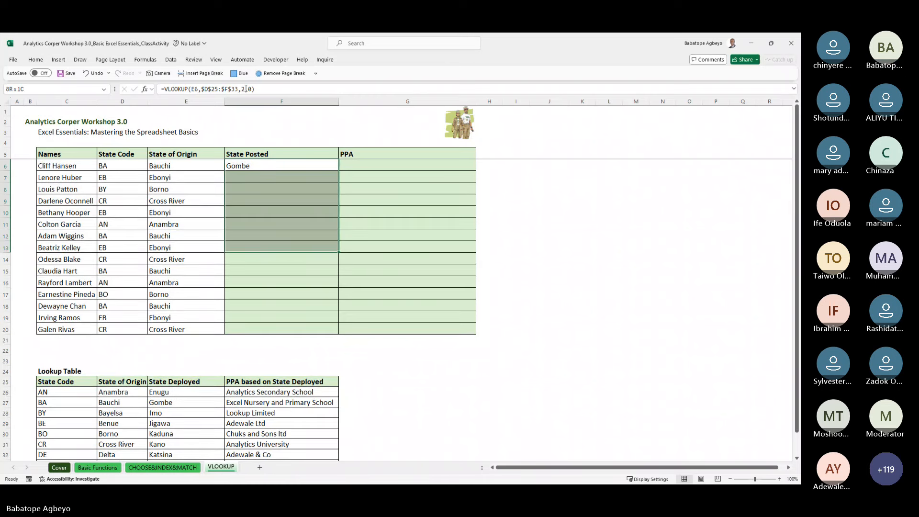
pyautogui.hotkey('shift', 'Down')
pyautogui.hotkey('shift', 'Down')
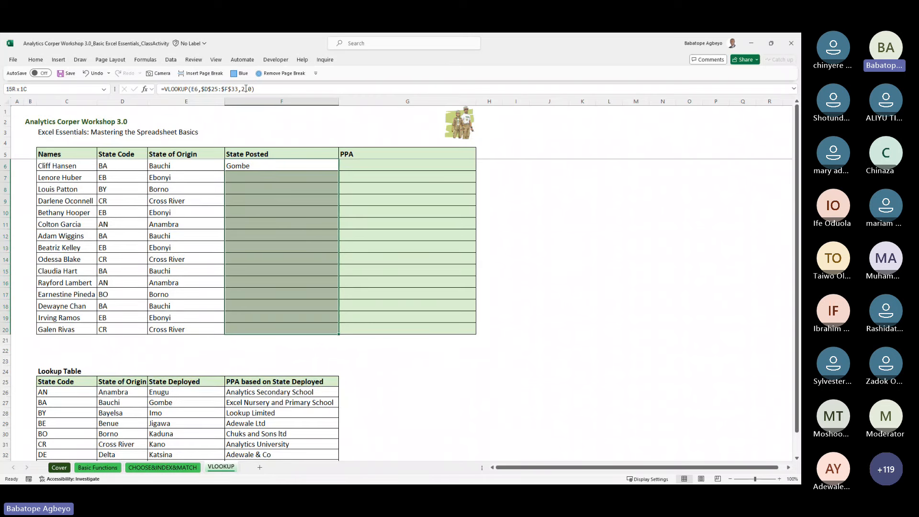
pyautogui.hotkey('ctrl', 'd')
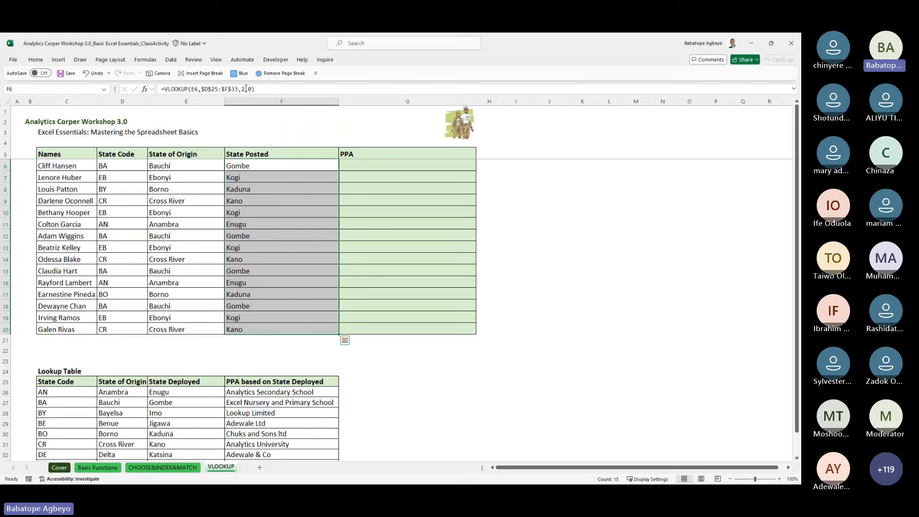
pyautogui.press('Up')
pyautogui.press('Up')
pyautogui.press('Up')
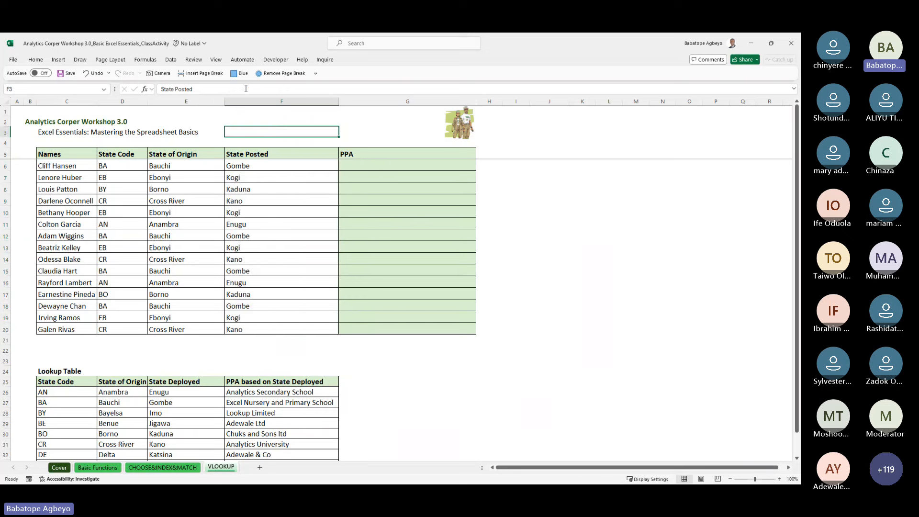
pyautogui.press('Right')
pyautogui.press('Right')
pyautogui.press('Down')
pyautogui.press('Down')
# Step: Begin a VLOOKUP in G6 with F6's State Posted as the lookup value
pyautogui.press('Left')
pyautogui.press('Down')
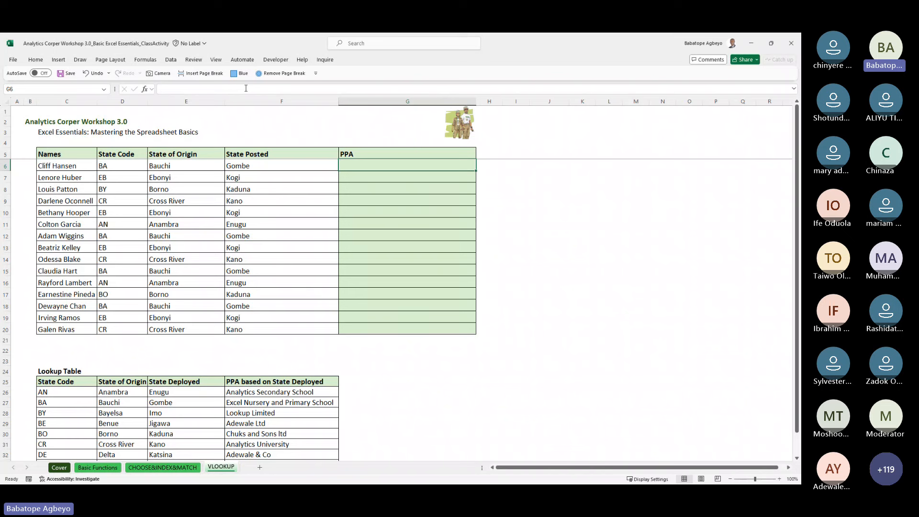
pyautogui.press('Left')
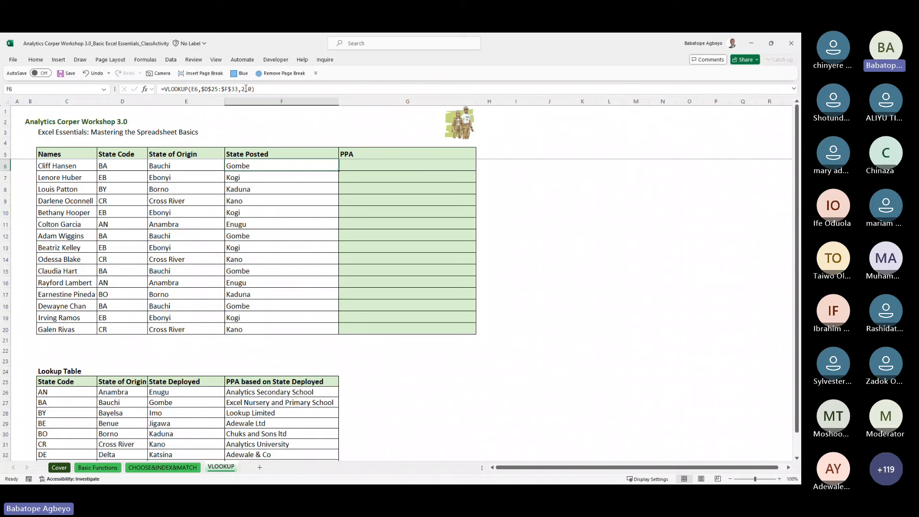
pyautogui.press('Right')
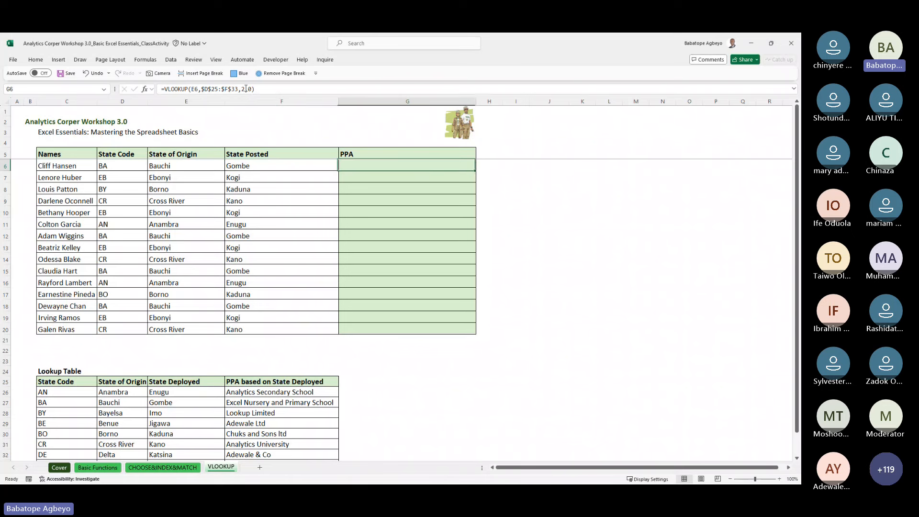
pyautogui.write('=v')
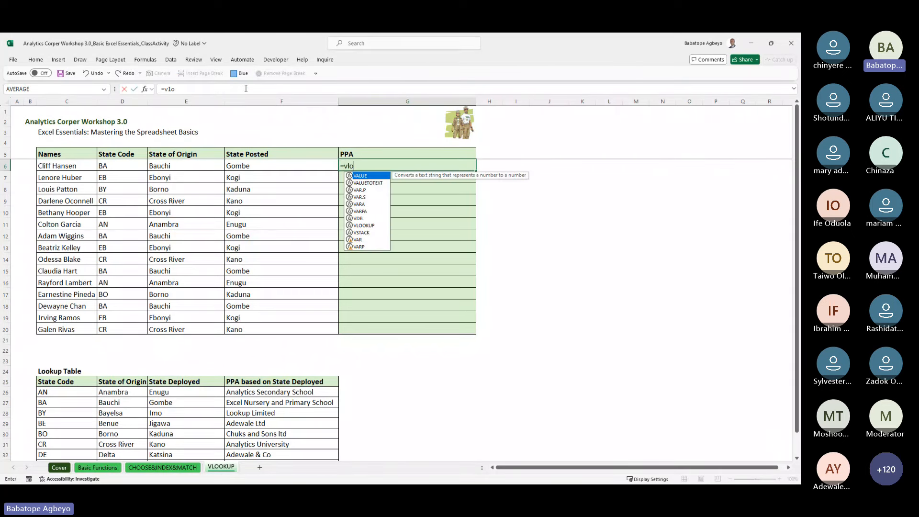
pyautogui.write('lo')
pyautogui.press('Tab')
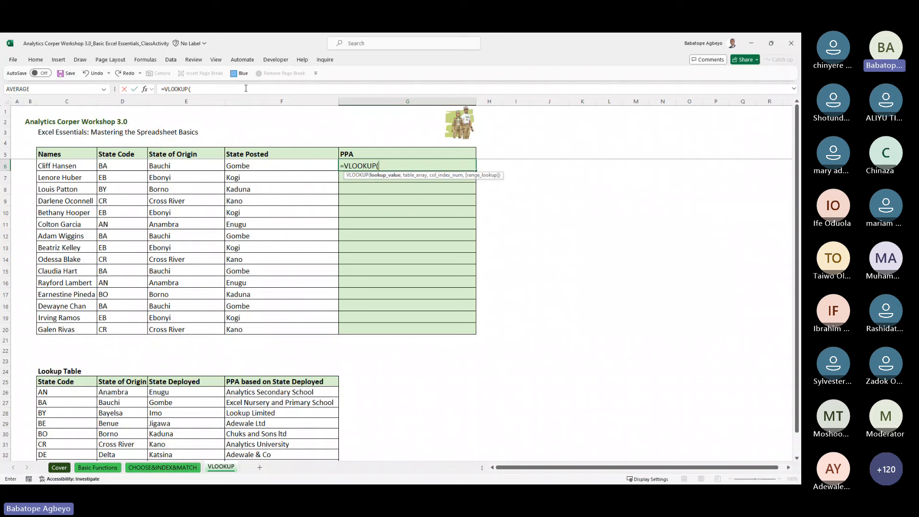
pyautogui.press('Left')
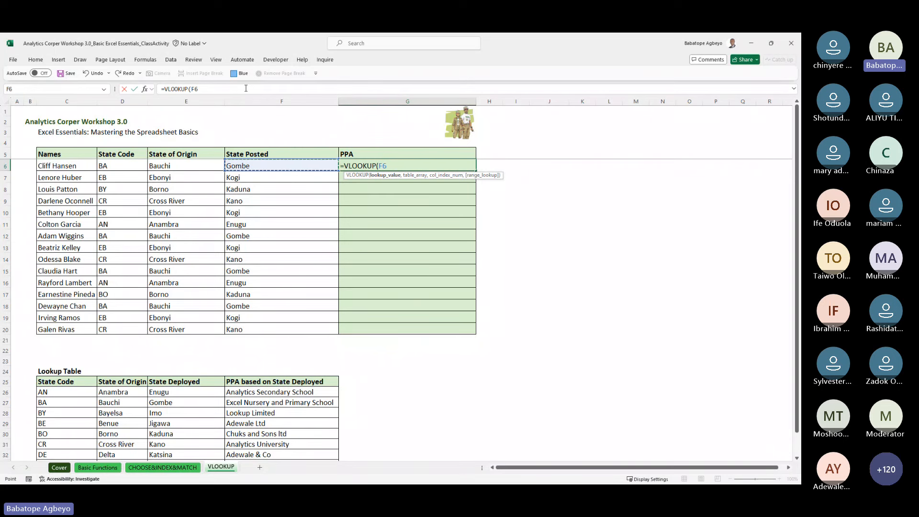
pyautogui.write(',')
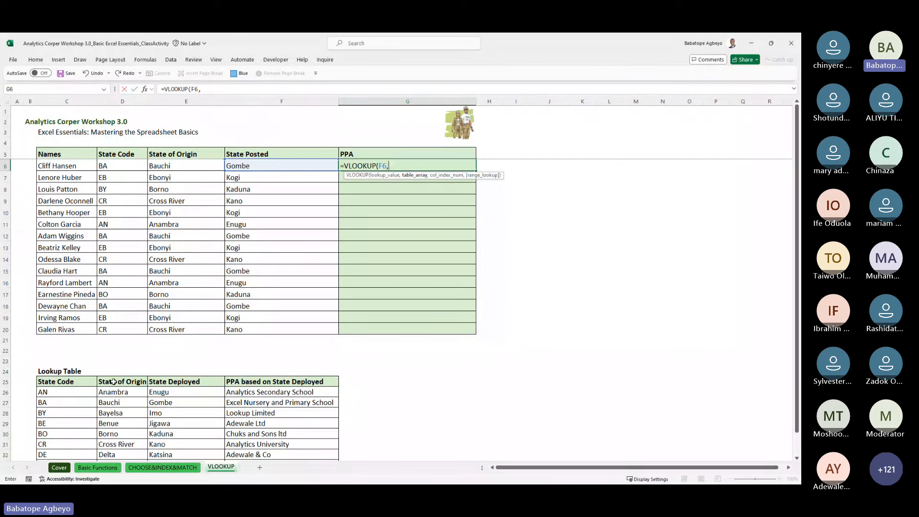
# Step: Give G6's VLOOKUP the absolute range $E$25:$F$33 and commit the PPA formula
pyautogui.click(174, 381)
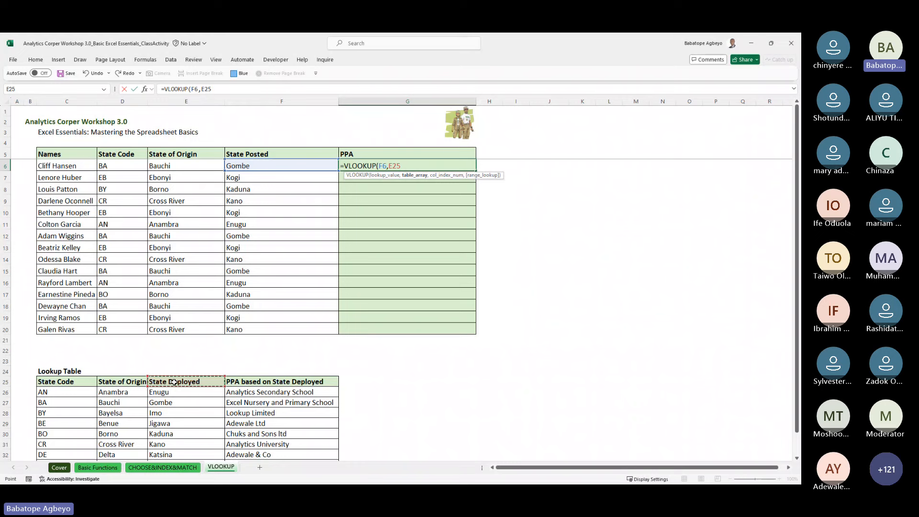
pyautogui.hotkey('ctrl', 'shift', 'Down')
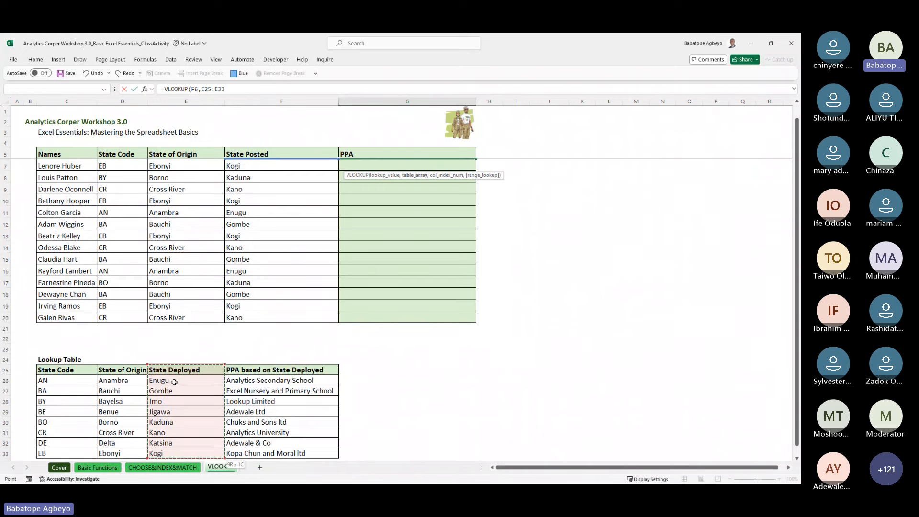
pyautogui.hotkey('shift', 'Right')
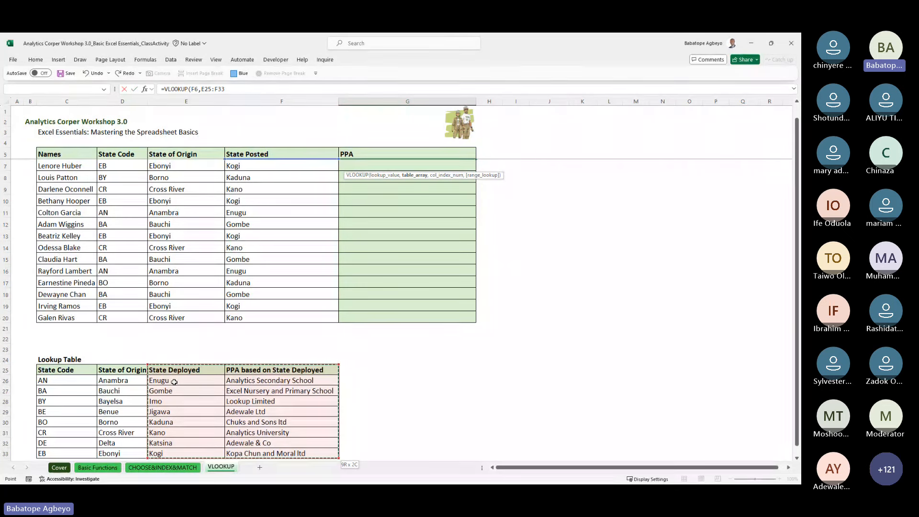
pyautogui.press('F4')
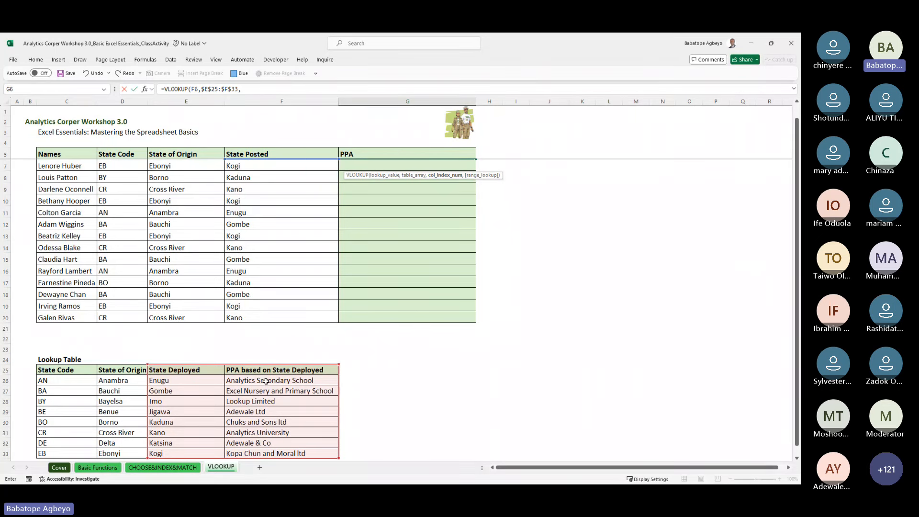
pyautogui.write(',0')
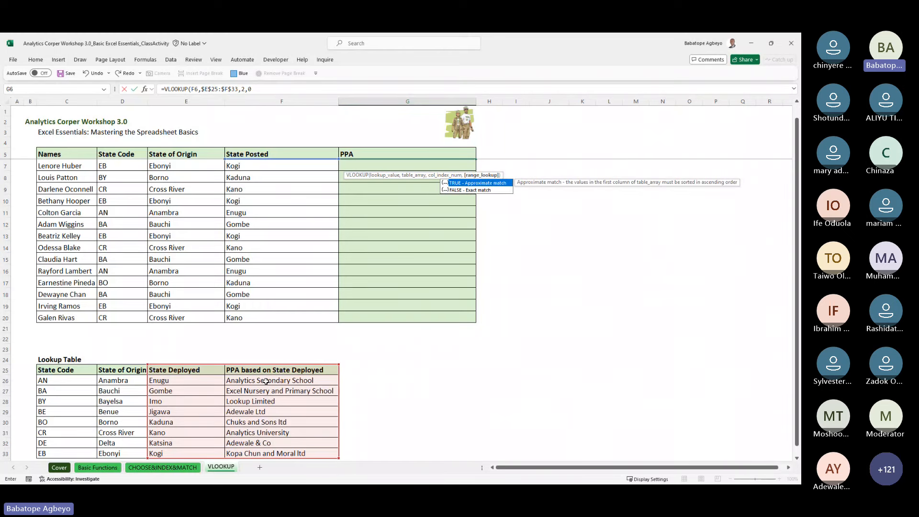
pyautogui.press('Return')
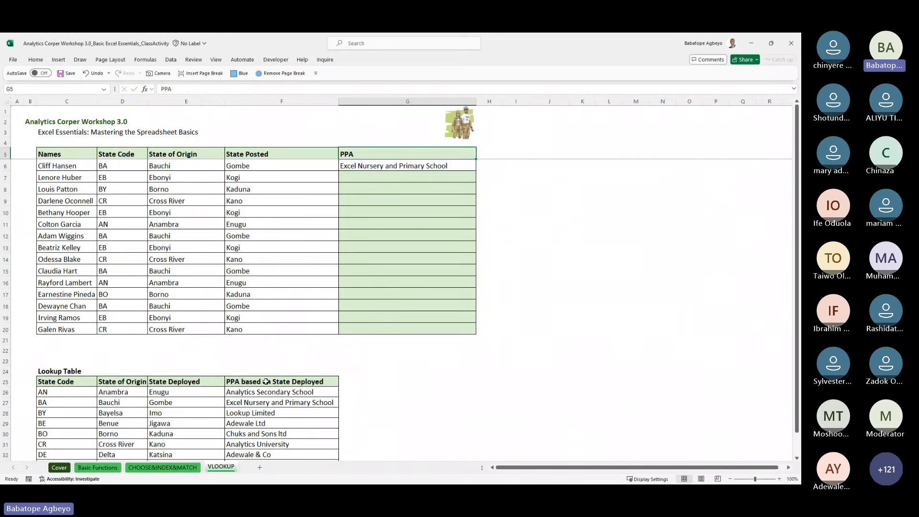
# Step: Fill the PPA formula down from G6 through G20
pyautogui.hotkey('shift', 'Down')
pyautogui.hotkey('shift', 'Down')
pyautogui.hotkey('shift', 'Down')
pyautogui.hotkey('shift', 'Down')
pyautogui.hotkey('shift', 'Down')
pyautogui.hotkey('shift', 'Down')
pyautogui.hotkey('shift', 'Down')
pyautogui.hotkey('shift', 'Down')
pyautogui.hotkey('shift', 'Down')
pyautogui.hotkey('shift', 'Down')
pyautogui.hotkey('shift', 'Down')
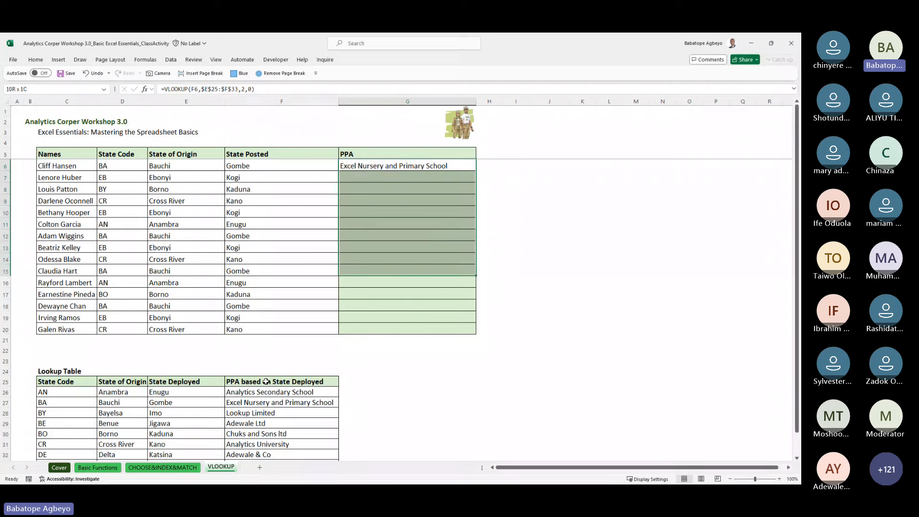
pyautogui.hotkey('shift', 'Down')
pyautogui.hotkey('shift', 'Up')
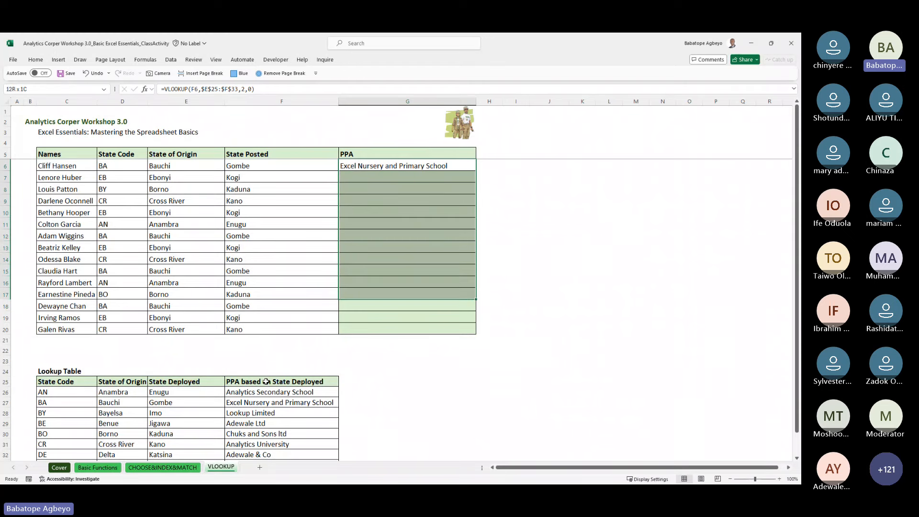
pyautogui.hotkey('shift', 'Down')
pyautogui.hotkey('shift', 'Down')
pyautogui.hotkey('shift', 'Down')
pyautogui.hotkey('ctrl', 'v')
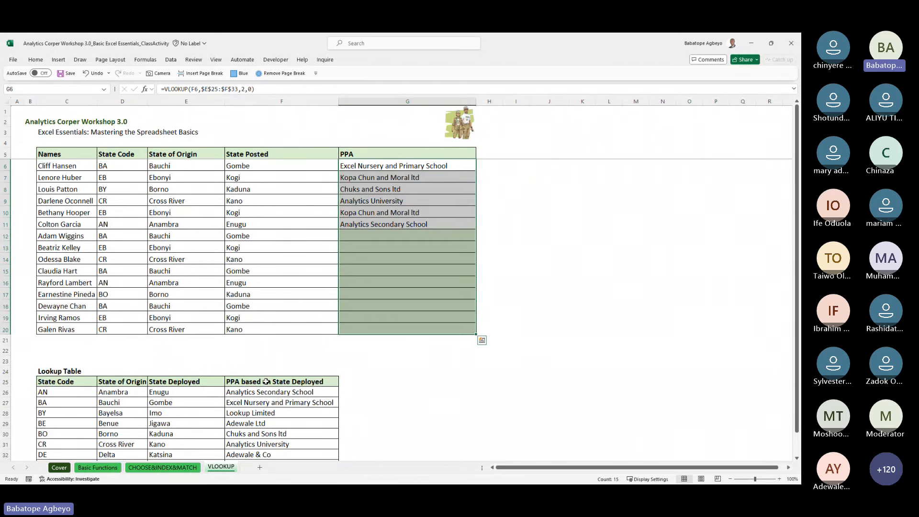
pyautogui.press('Down')
pyautogui.press('Down')
pyautogui.press('Down')
pyautogui.press('Down')
pyautogui.press('Down')
pyautogui.press('Down')
pyautogui.press('Down')
pyautogui.press('Down')
pyautogui.press('Down')
pyautogui.press('Down')
pyautogui.press('Down')
pyautogui.press('Down')
pyautogui.press('Down')
pyautogui.press('Down')
pyautogui.press('Down')
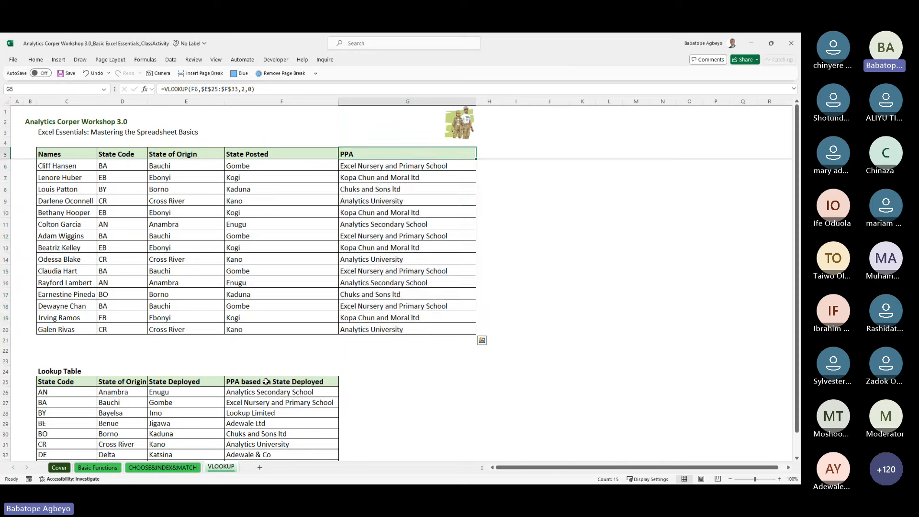
pyautogui.press('Down')
pyautogui.press('Down')
pyautogui.press('Down')
pyautogui.press('Up')
pyautogui.press('Up')
pyautogui.press('Up')
pyautogui.press('Up')
pyautogui.press('Up')
pyautogui.press('Up')
pyautogui.press('Up')
pyautogui.press('Up')
pyautogui.press('Up')
pyautogui.press('Up')
pyautogui.press('Up')
pyautogui.press('Up')
pyautogui.press('Up')
pyautogui.press('Up')
pyautogui.press('Up')
pyautogui.press('Up')
pyautogui.press('Up')
pyautogui.press('Up')
pyautogui.press('Up')
pyautogui.press('Up')
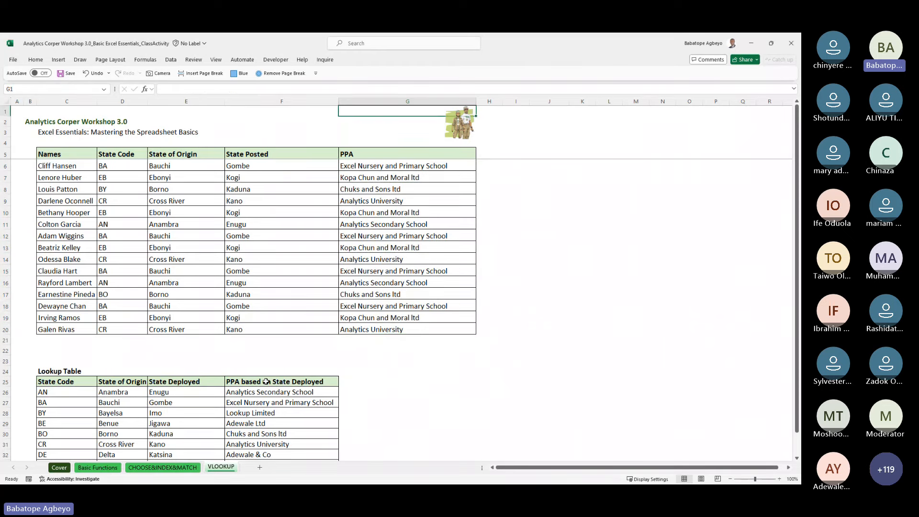
# Step: Switch to the Basic Functions sheet and select question 6's answer cell
pyautogui.click(322, 321)
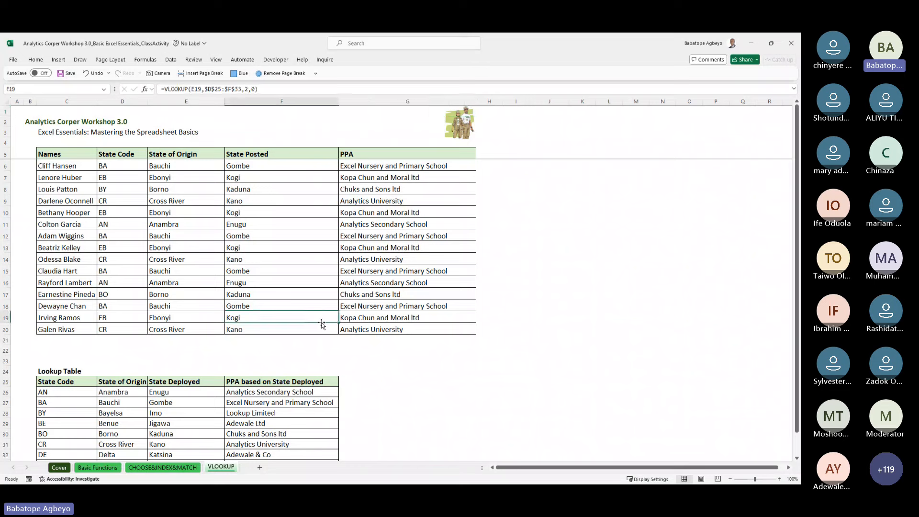
pyautogui.press('Down')
pyautogui.press('Down')
pyautogui.press('Down')
pyautogui.press('Down')
pyautogui.press('Down')
pyautogui.press('Down')
pyautogui.press('Down')
pyautogui.press('Down')
pyautogui.press('Down')
pyautogui.press('Down')
pyautogui.press('Down')
pyautogui.press('Down')
pyautogui.press('Down')
pyautogui.press('Down')
pyautogui.press('Down')
pyautogui.press('Down')
pyautogui.press('Down')
pyautogui.press('Down')
pyautogui.press('Down')
pyautogui.press('Down')
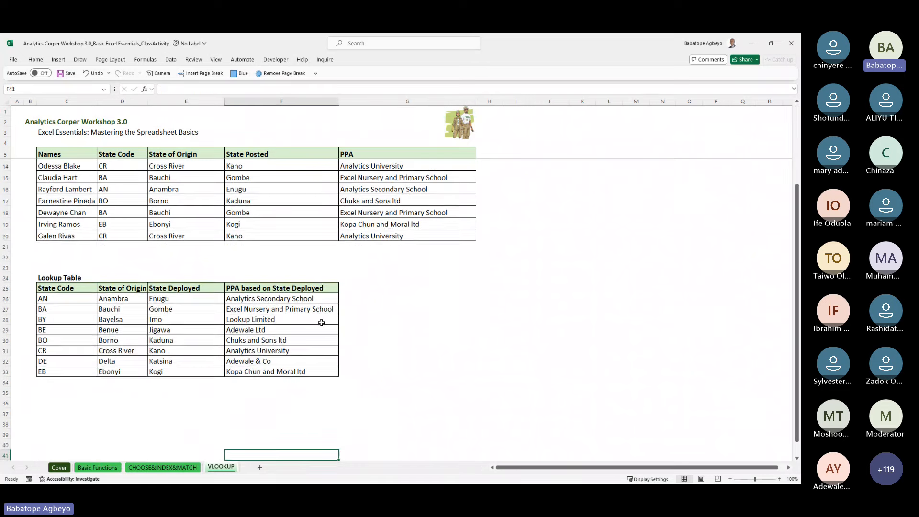
pyautogui.press('Down')
pyautogui.click(196, 467)
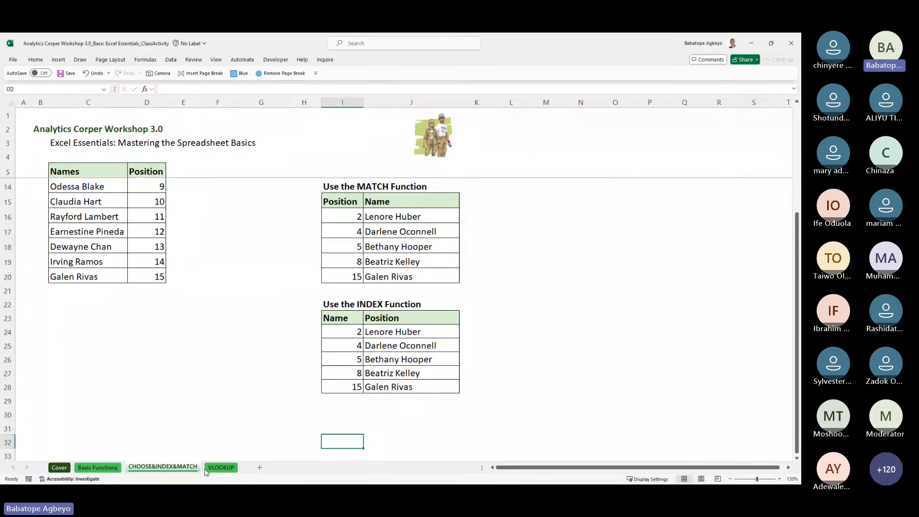
pyautogui.click(223, 469)
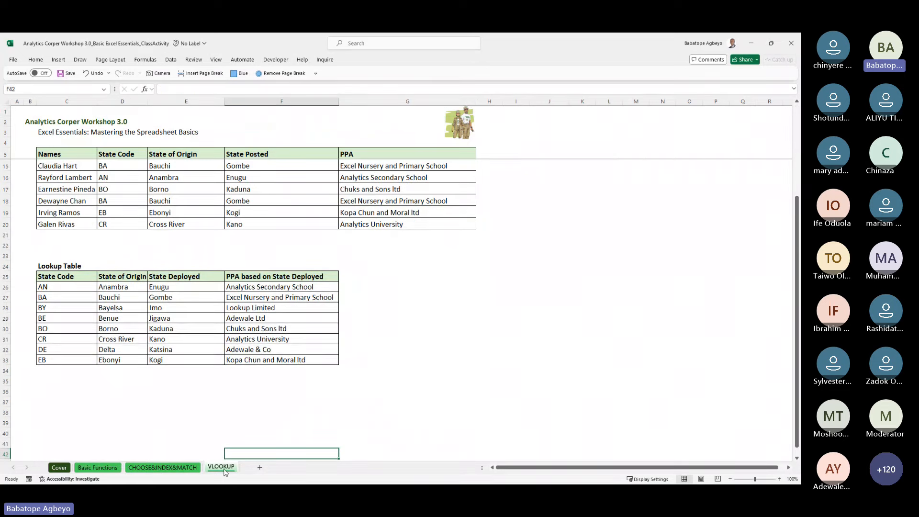
pyautogui.click(94, 466)
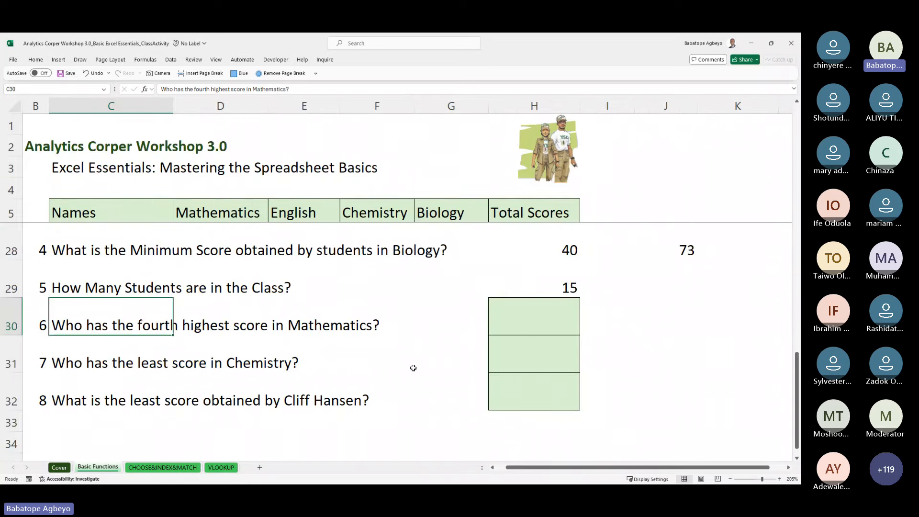
pyautogui.click(532, 325)
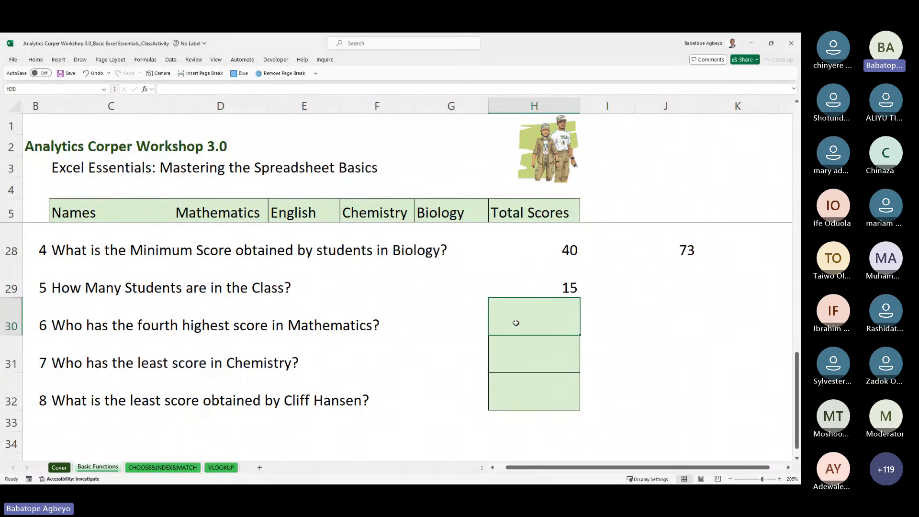
# Step: Enter =LARGE($D$6:$D$20,4) in H30, returning 86 as the fourth highest Mathematics score
pyautogui.write('=larg')
pyautogui.press('Tab')
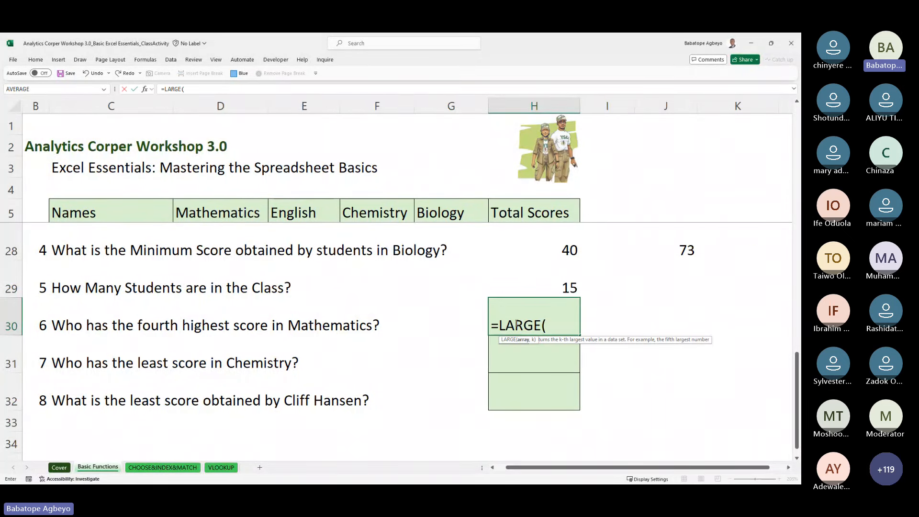
pyautogui.click(247, 219)
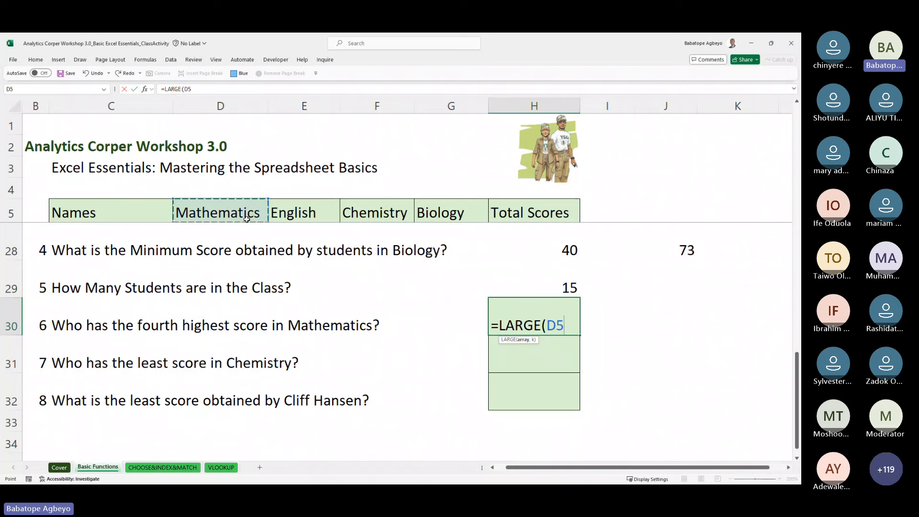
pyautogui.press('Up')
pyautogui.press('Down')
pyautogui.press('Down')
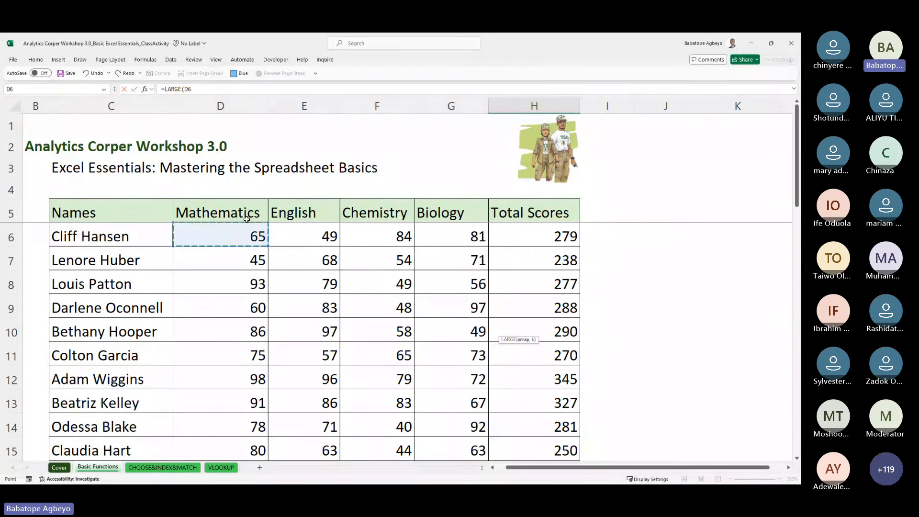
pyautogui.hotkey('ctrl', 'shift', 'Down')
pyautogui.press('F4')
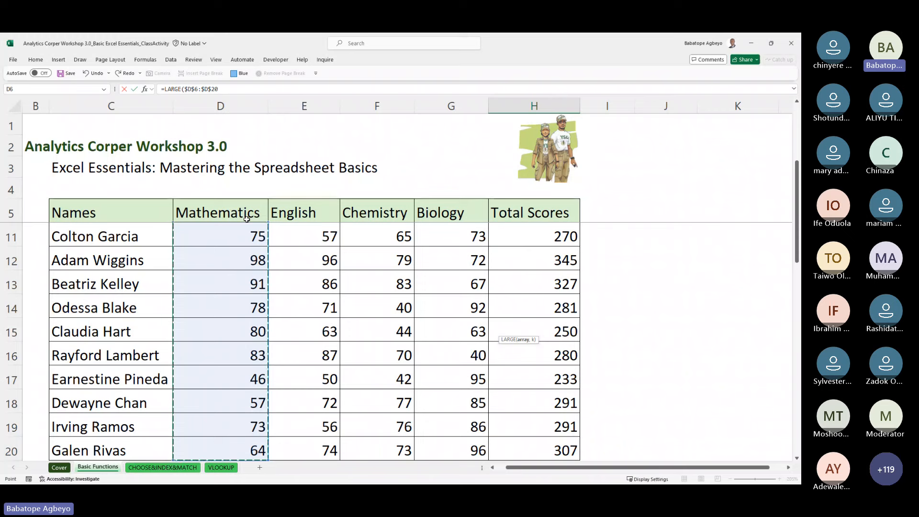
pyautogui.write(',4')
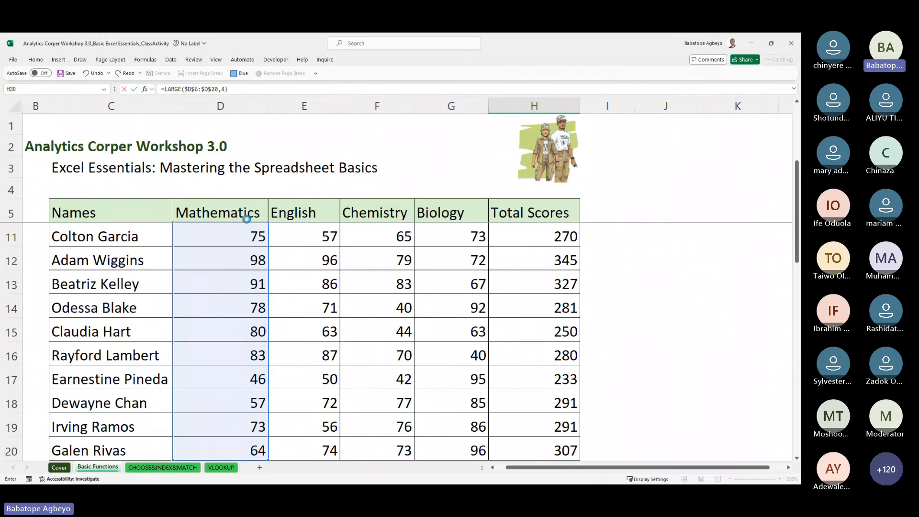
pyautogui.hotkey('ctrl', 'Return')
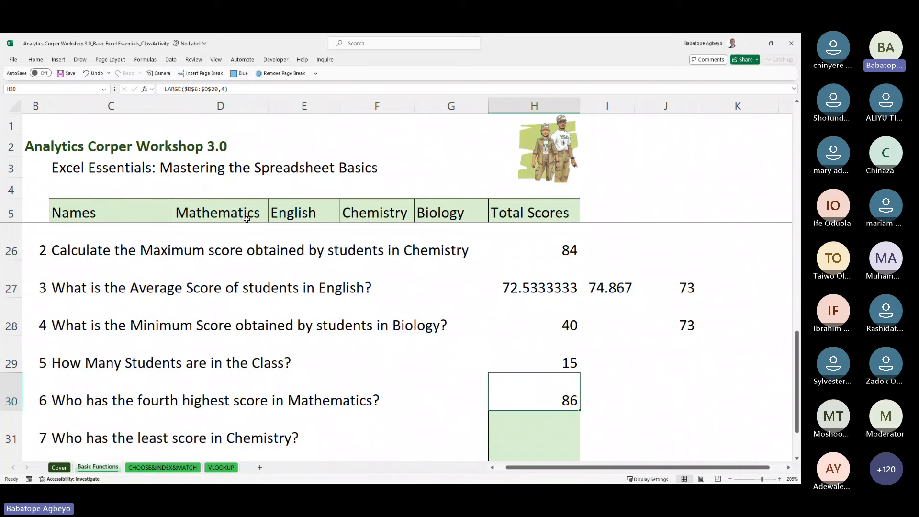
pyautogui.press('Up')
pyautogui.press('Up')
pyautogui.press('Up')
pyautogui.press('Up')
pyautogui.press('Up')
pyautogui.press('Up')
pyautogui.press('Up')
pyautogui.press('Up')
pyautogui.press('Up')
pyautogui.press('Up')
pyautogui.press('Up')
pyautogui.press('Up')
pyautogui.press('Up')
pyautogui.press('Up')
pyautogui.press('Up')
pyautogui.press('Up')
pyautogui.press('Up')
pyautogui.press('Up')
pyautogui.press('Up')
pyautogui.press('Up')
pyautogui.press('Up')
# Step: Turn on filters for header row C5:H5 and open the Mathematics filter menu
pyautogui.press('Left')
pyautogui.press('Left')
pyautogui.press('Left')
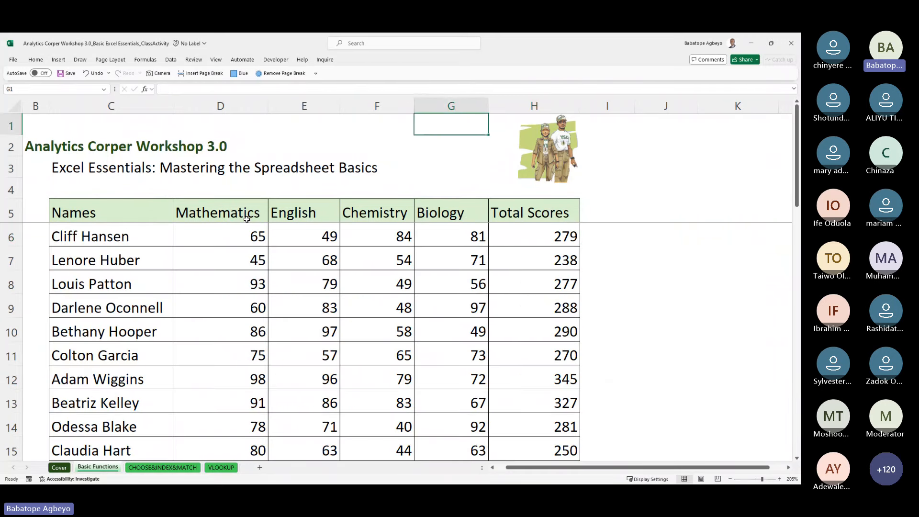
pyautogui.press('Down')
pyautogui.press('Down')
pyautogui.press('Down')
pyautogui.press('Down')
pyautogui.press('Down')
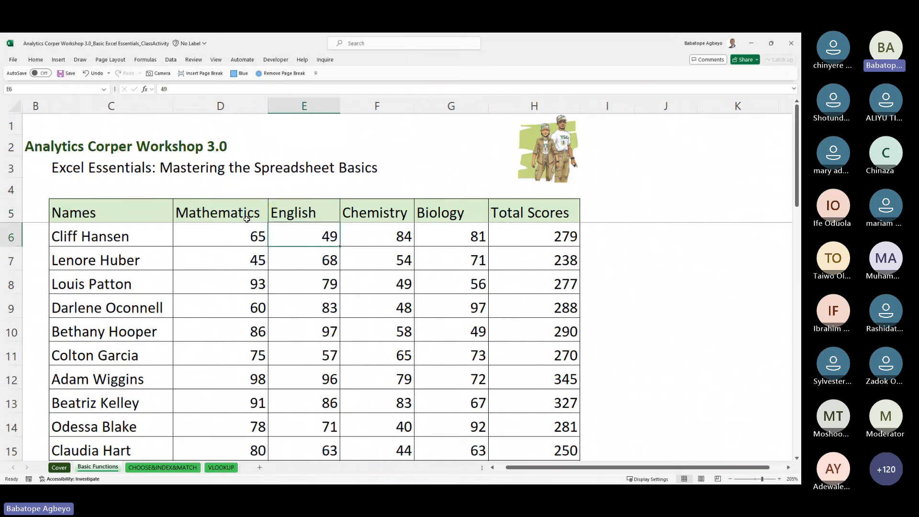
pyautogui.press('Left')
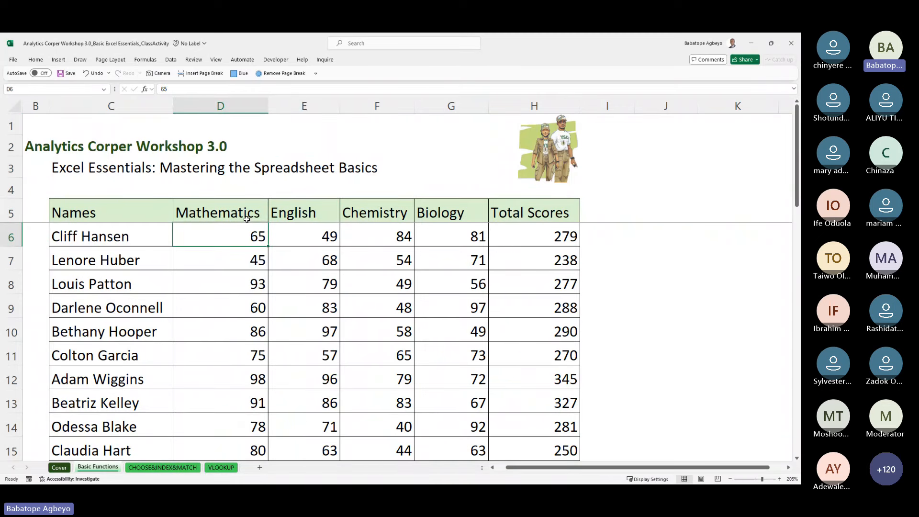
pyautogui.press('Up')
pyautogui.press('Left')
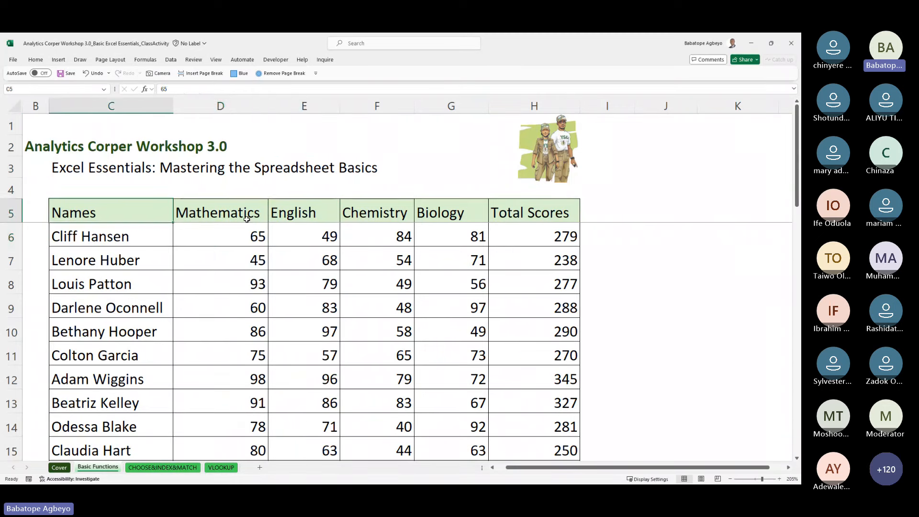
pyautogui.hotkey('shift', 'Right')
pyautogui.hotkey('shift', 'Right')
pyautogui.hotkey('shift', 'Right')
pyautogui.hotkey('shift', 'Right')
pyautogui.hotkey('shift', 'Right')
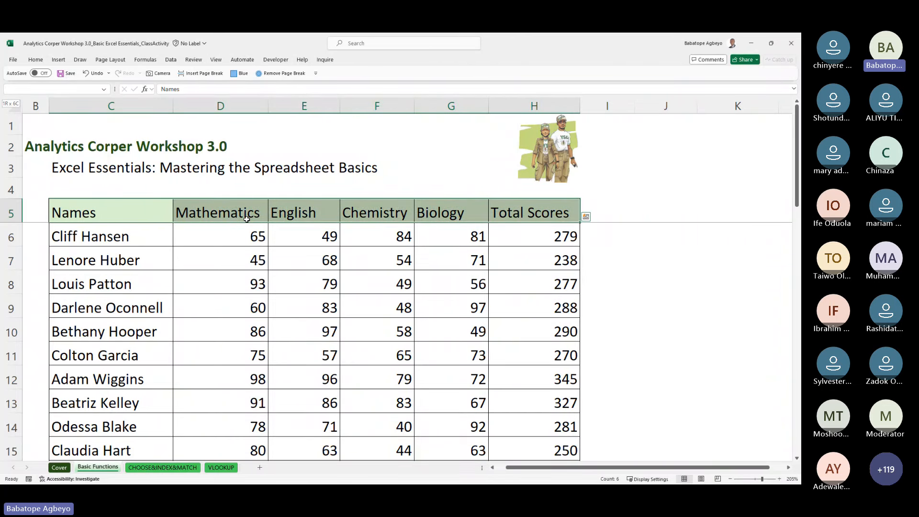
pyautogui.hotkey('ctrl', 'shift', 'l')
pyautogui.click(265, 218)
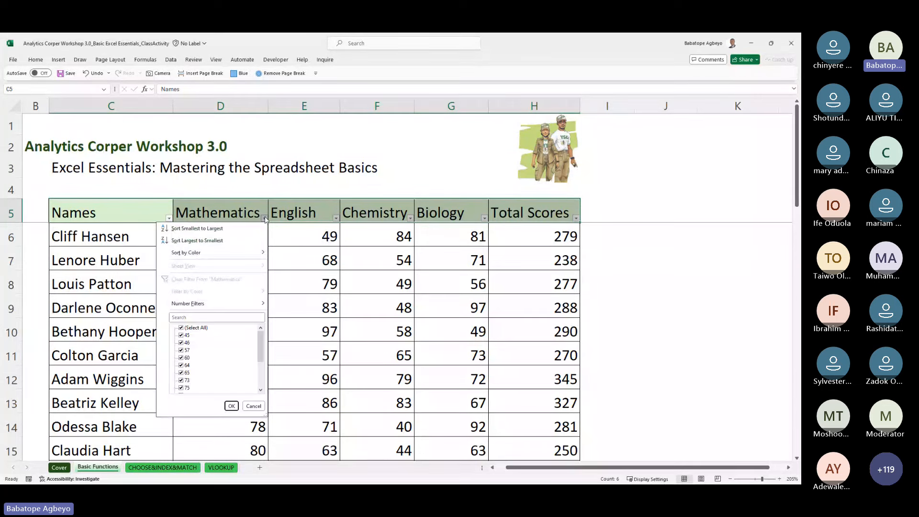
# Step: Sort students by Mathematics largest to smallest, then show Mathematics' Number Filters options
pyautogui.click(221, 246)
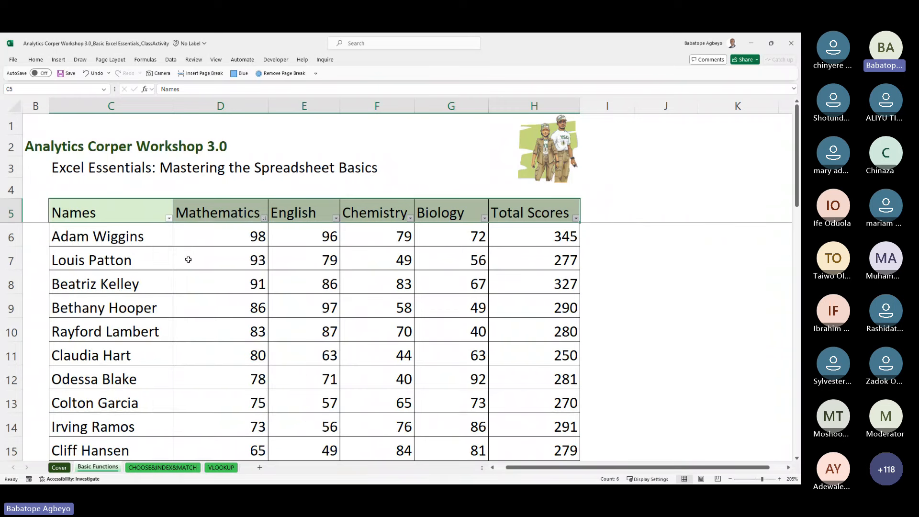
pyautogui.click(264, 227)
pyautogui.press('Down')
pyautogui.press('Down')
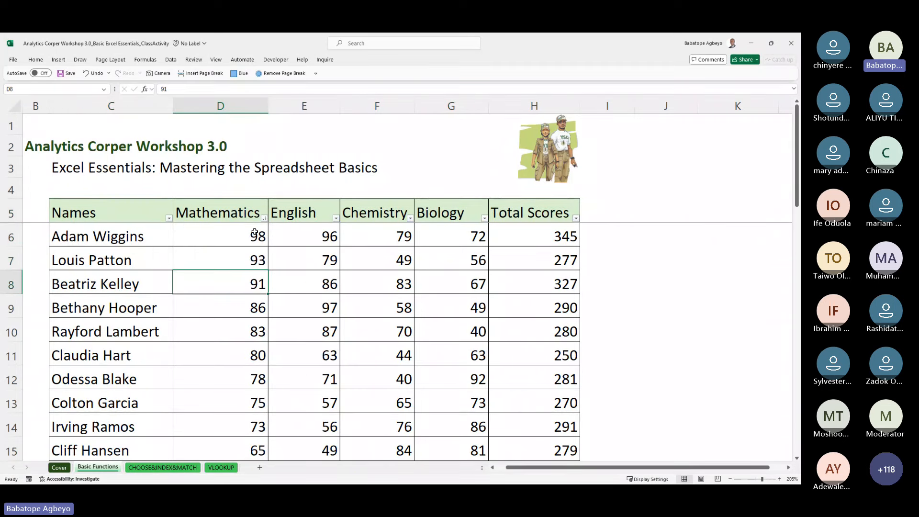
pyautogui.press('Down')
pyautogui.press('Left')
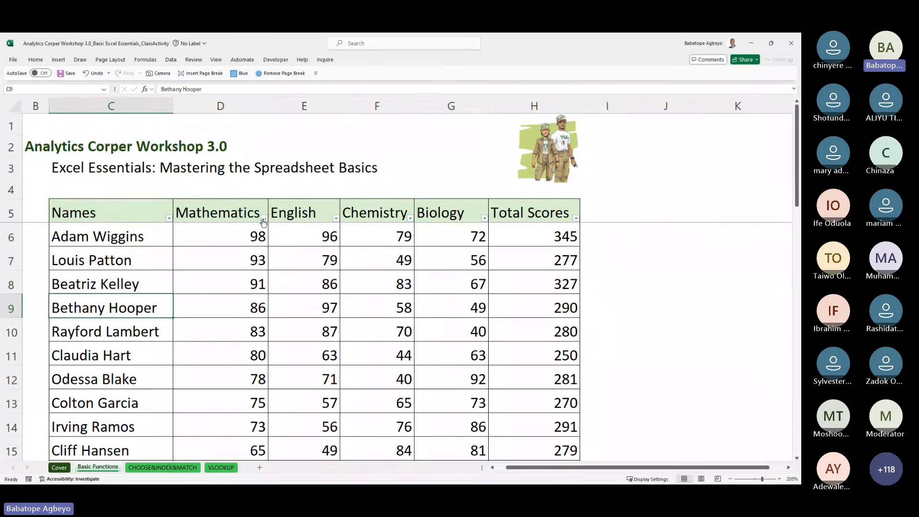
pyautogui.click(264, 218)
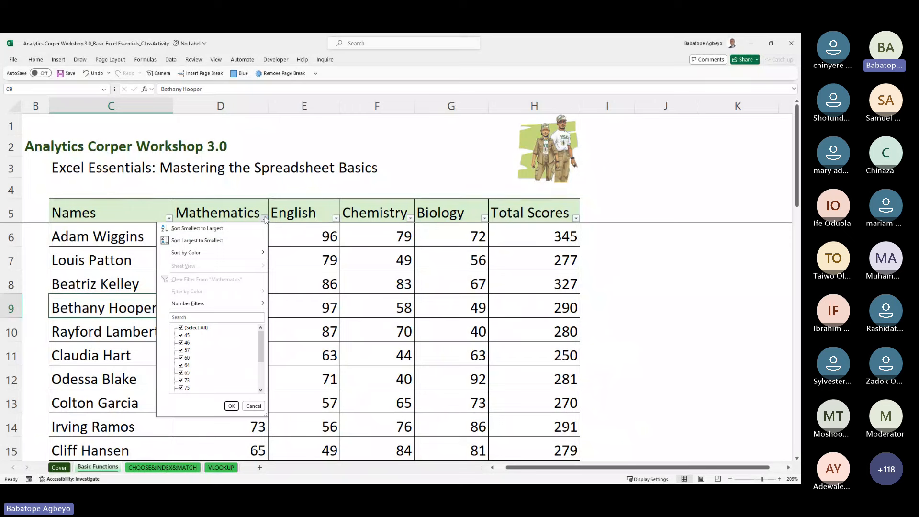
pyautogui.moveTo(221, 307)
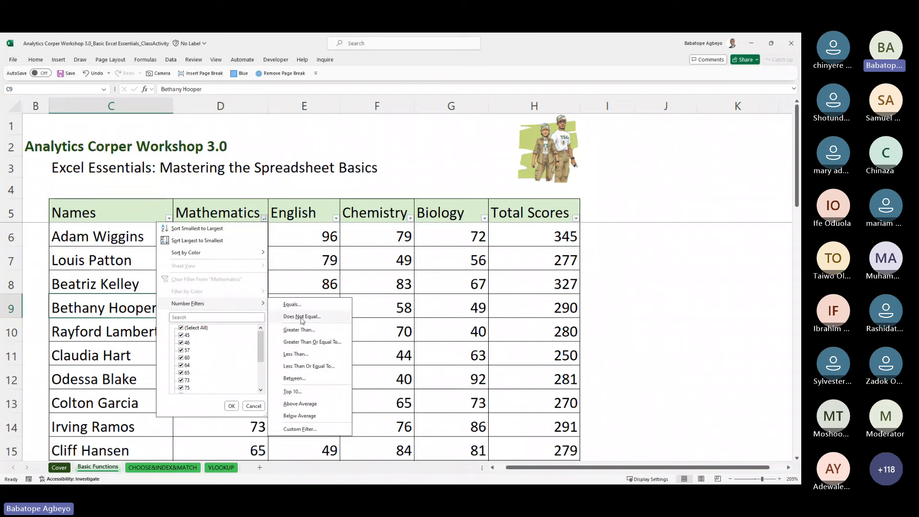
# Step: Apply a Top 10 filter limited to the top 4 Mathematics scores and select them
pyautogui.click(296, 393)
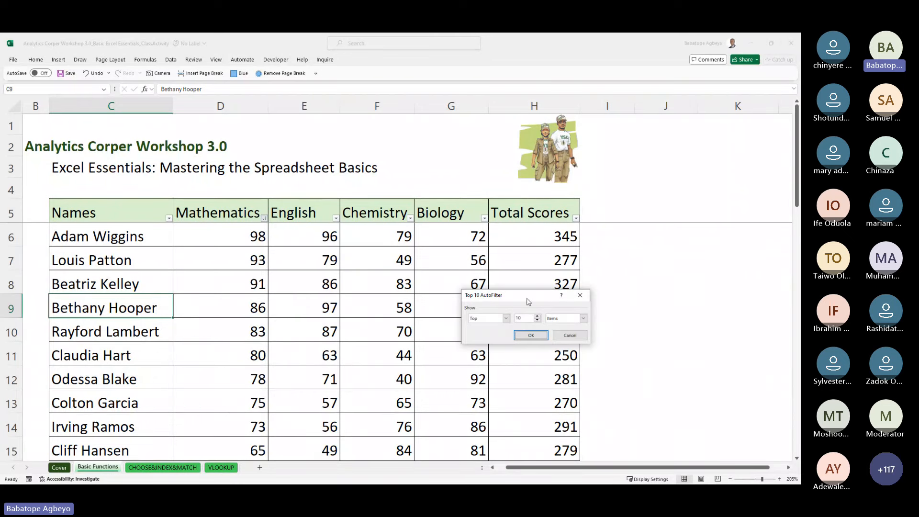
pyautogui.moveTo(528, 299); pyautogui.dragTo(400, 241)
pyautogui.click(410, 258)
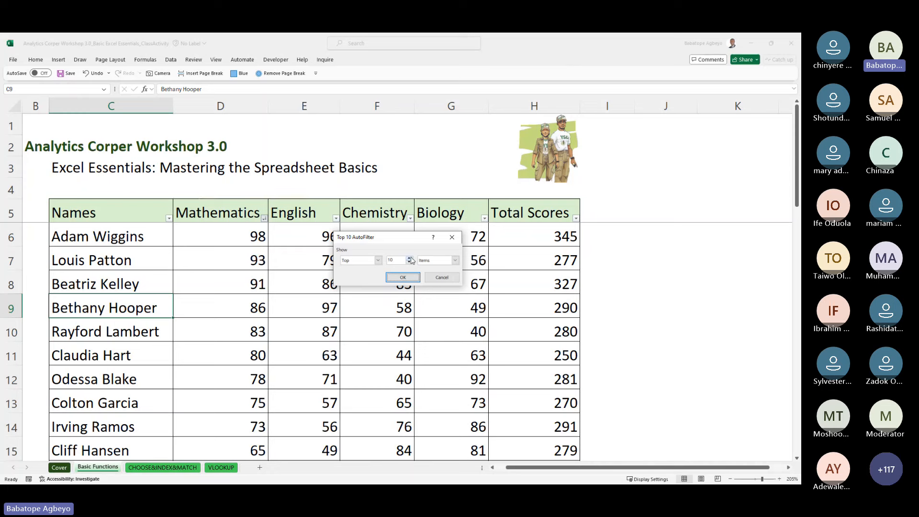
pyautogui.click(410, 258)
pyautogui.click(410, 258)
pyautogui.click(411, 258)
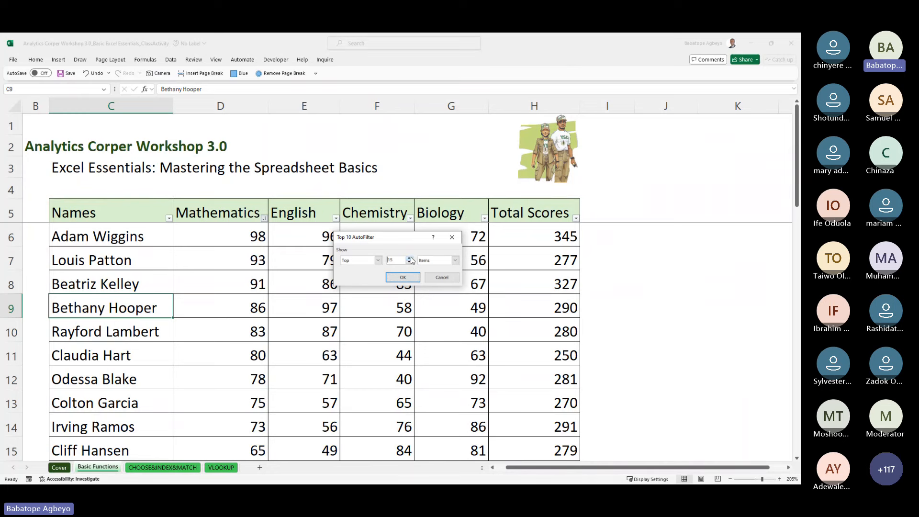
pyautogui.click(410, 258)
pyautogui.click(410, 258)
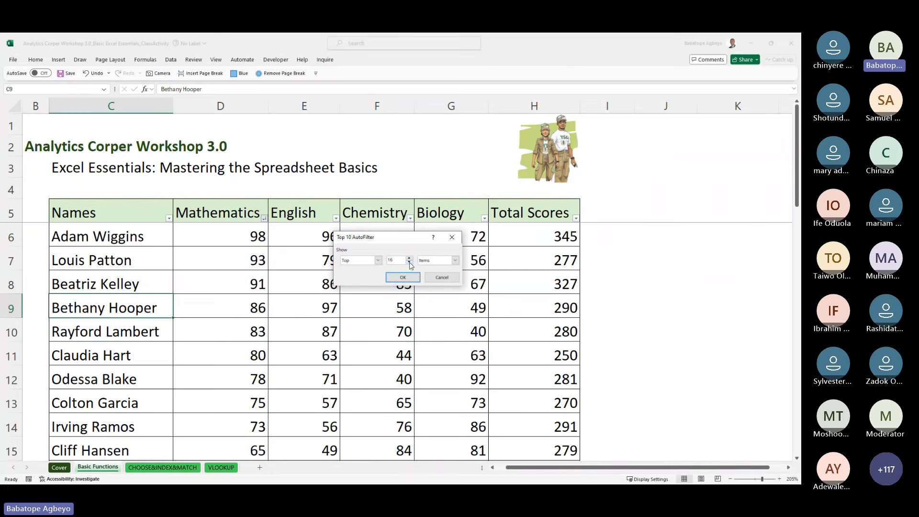
pyautogui.click(410, 263)
pyautogui.click(409, 263)
pyautogui.click(410, 263)
pyautogui.click(409, 262)
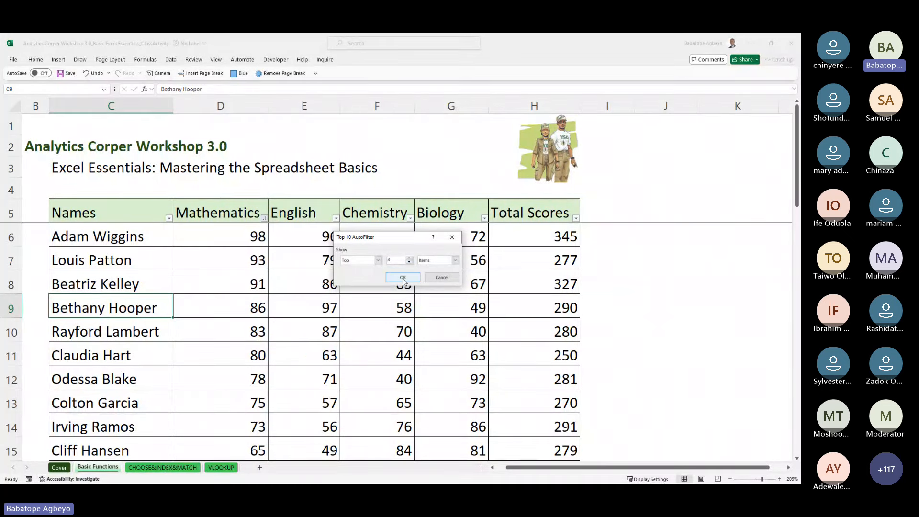
pyautogui.click(403, 278)
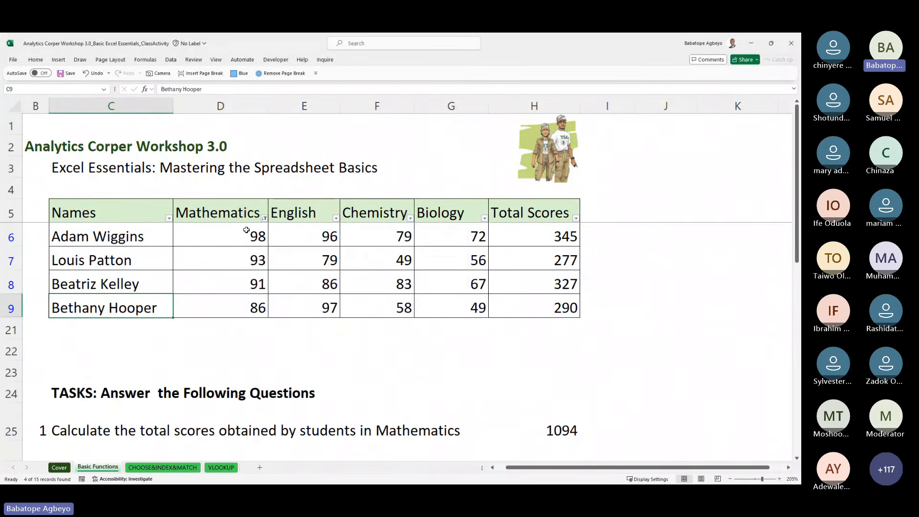
pyautogui.moveTo(246, 231); pyautogui.dragTo(248, 305)
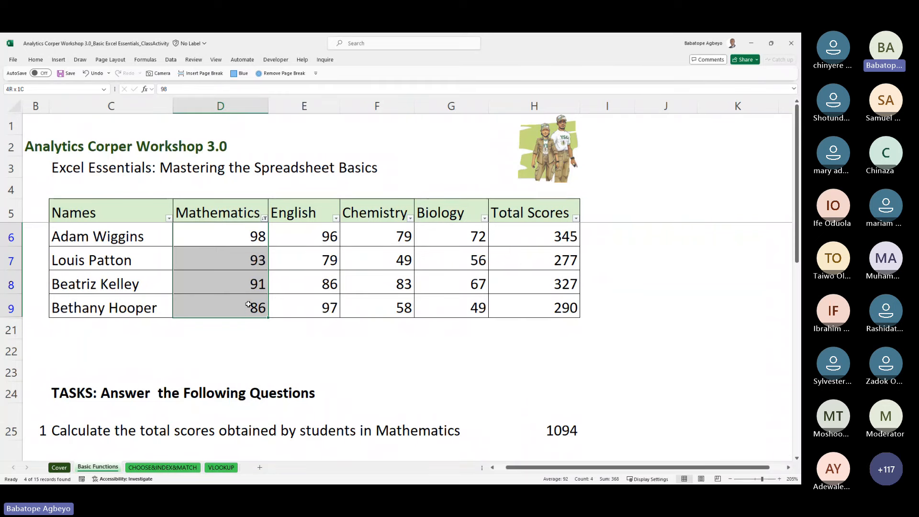
pyautogui.moveTo(248, 305); pyautogui.dragTo(250, 309)
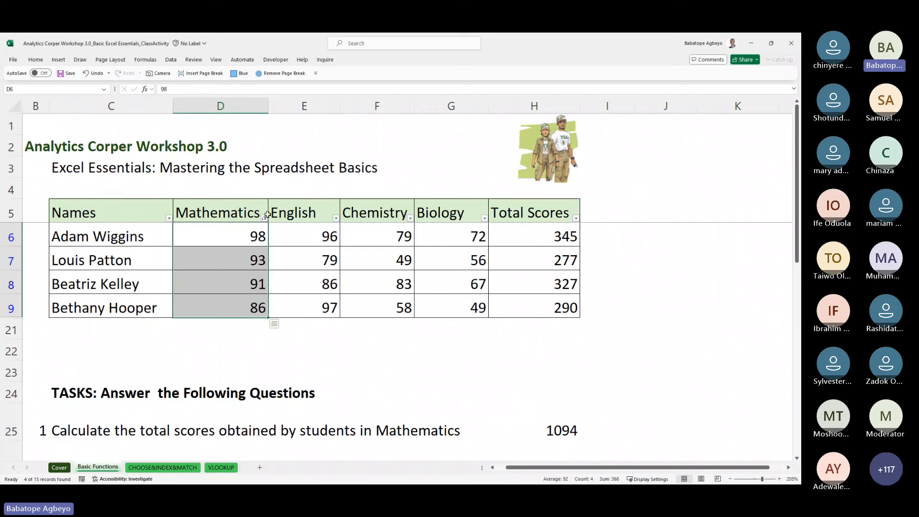
pyautogui.click(264, 219)
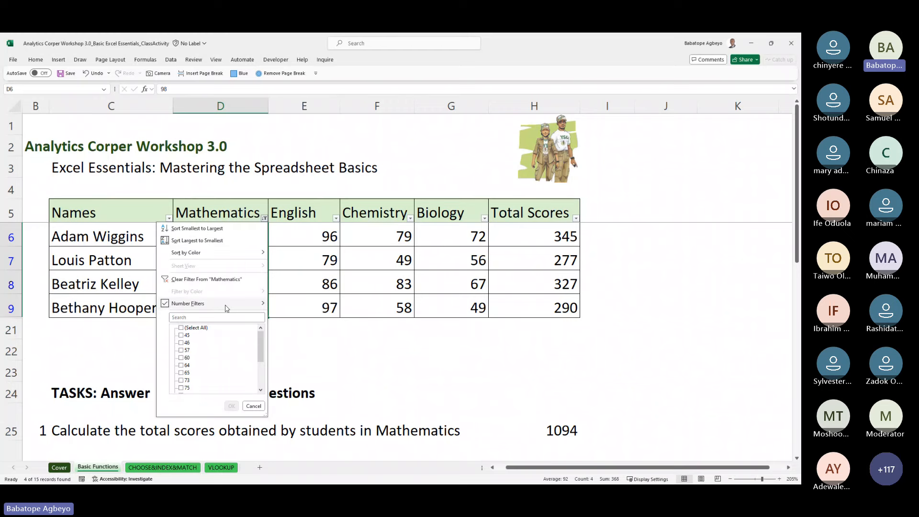
# Step: Clear the Mathematics filter and move down toward question 8's answer cell
pyautogui.click(206, 279)
pyautogui.click(411, 379)
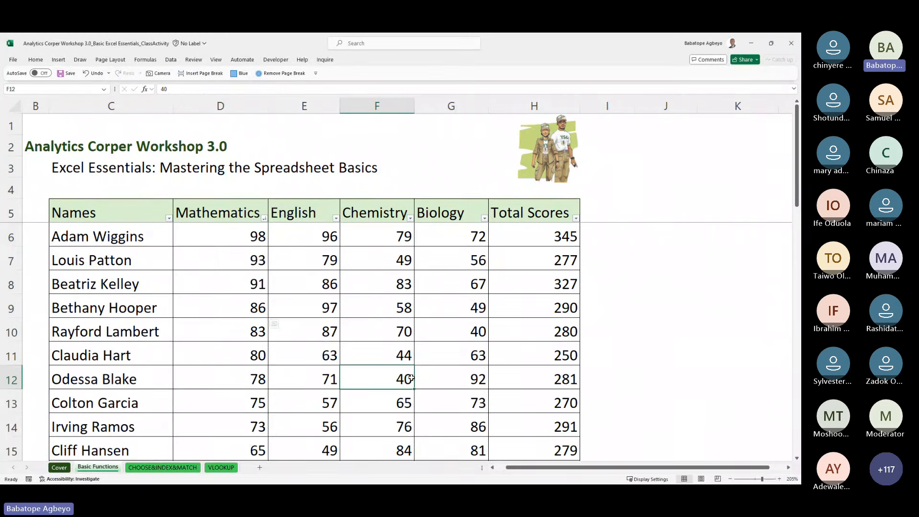
pyautogui.press('Down')
pyautogui.press('Down')
pyautogui.press('Down')
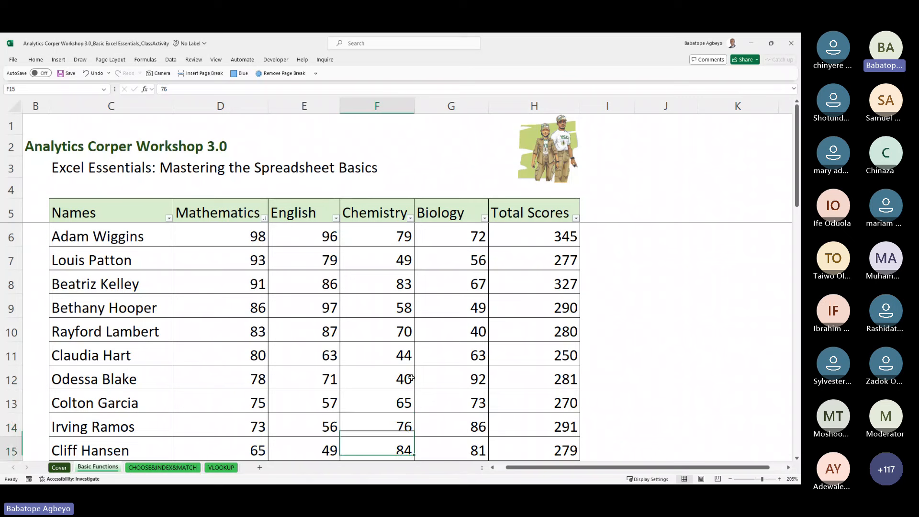
pyautogui.press('Down')
pyautogui.press('Down')
pyautogui.press('Down')
pyautogui.press('Down')
pyautogui.press('Down')
pyautogui.press('Down')
pyautogui.press('Down')
pyautogui.press('Down')
pyautogui.press('Down')
pyautogui.press('Down')
pyautogui.press('Down')
pyautogui.press('Down')
pyautogui.press('Down')
pyautogui.press('Down')
pyautogui.press('Down')
pyautogui.press('Down')
pyautogui.press('Down')
pyautogui.press('Down')
pyautogui.press('Down')
pyautogui.press('Down')
pyautogui.press('Up')
pyautogui.press('Up')
pyautogui.press('Up')
pyautogui.press('Up')
pyautogui.press('Up')
pyautogui.press('Up')
pyautogui.press('Up')
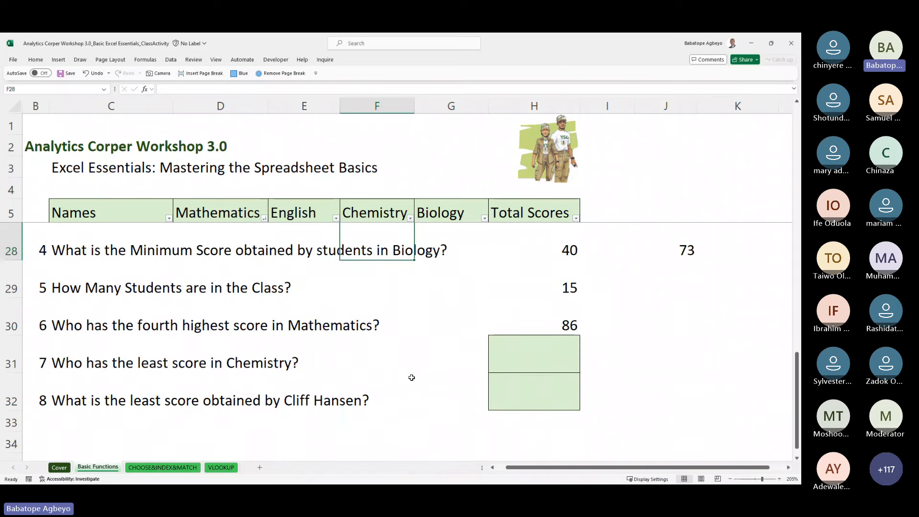
pyautogui.press('Down')
pyautogui.press('Down')
pyautogui.press('Down')
pyautogui.press('Down')
pyautogui.press('Down')
# Step: Start a MIN formula in H32, the answer cell for question 8
pyautogui.press('Up')
pyautogui.press('Right')
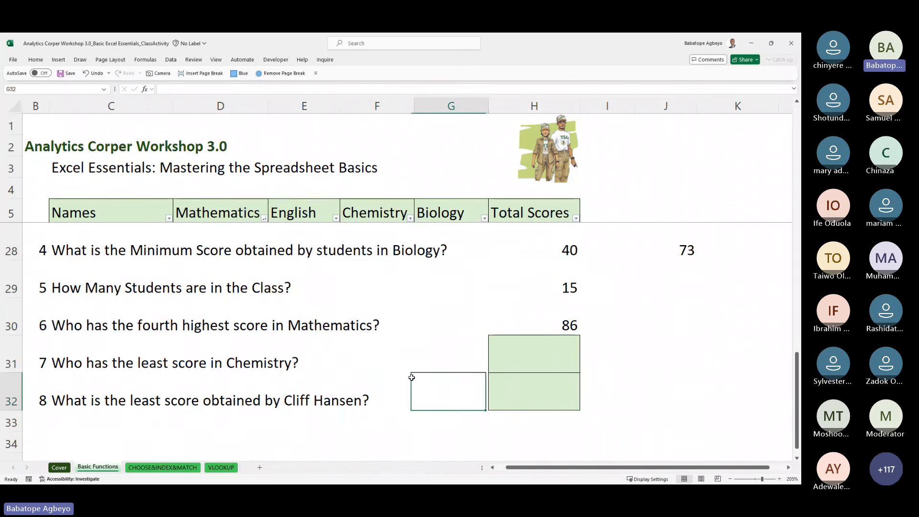
pyautogui.press('Right')
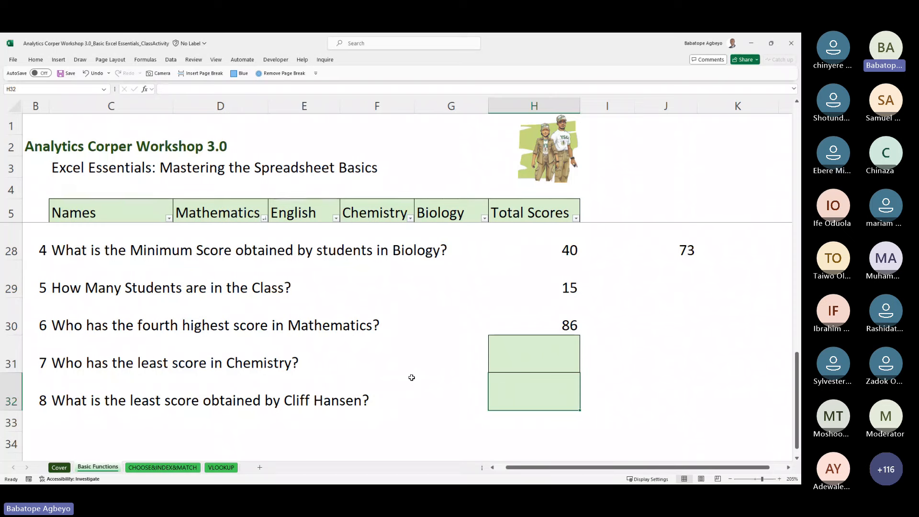
pyautogui.write('=')
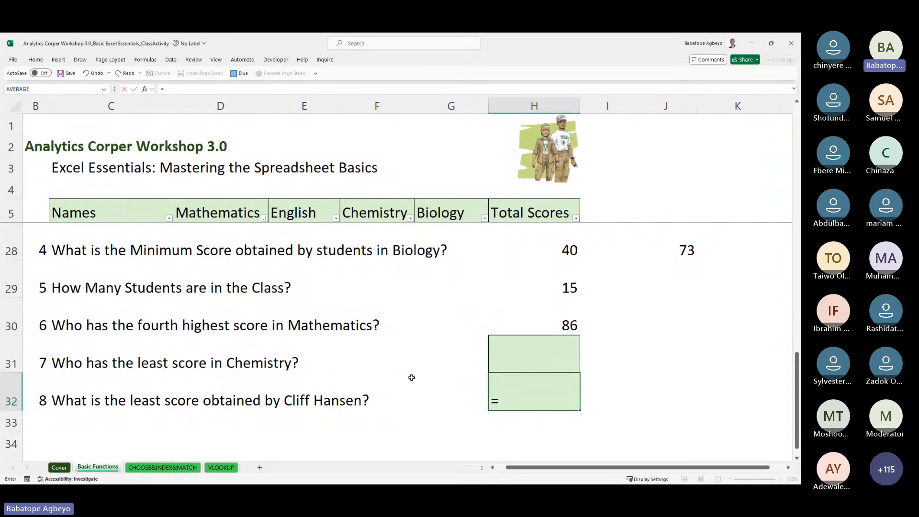
pyautogui.write('min')
pyautogui.press('Tab')
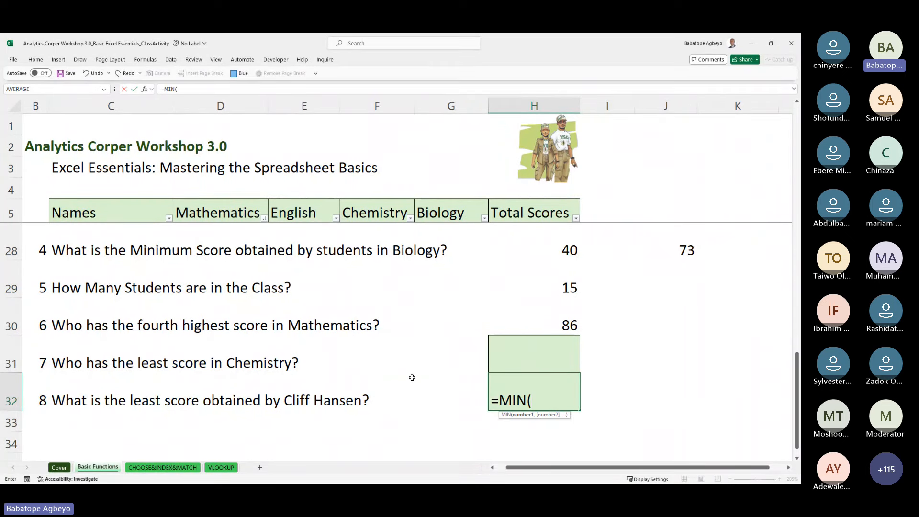
# Step: Point MIN at the row-15 student's scores D15:H15 and commit, returning 49
pyautogui.press('Left')
pyautogui.press('Left')
pyautogui.press('Left')
pyautogui.press('Left')
pyautogui.press('Left')
pyautogui.press('Left')
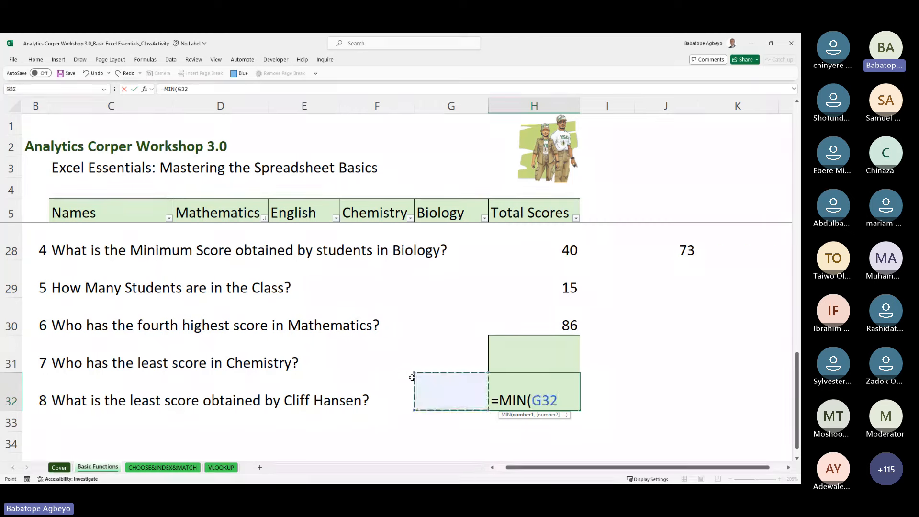
pyautogui.press('Right')
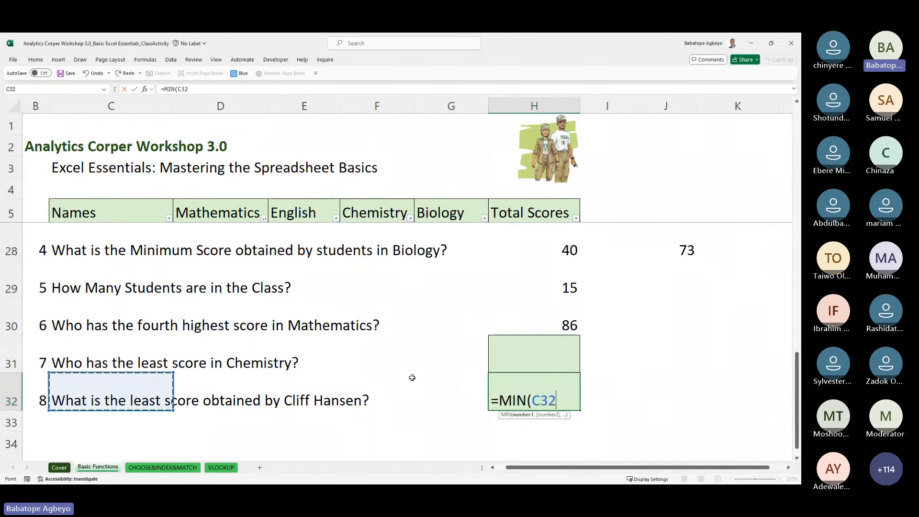
pyautogui.press('Up')
pyautogui.press('Up')
pyautogui.press('Up')
pyautogui.press('Up')
pyautogui.press('Up')
pyautogui.press('Up')
pyautogui.press('Up')
pyautogui.press('Up')
pyautogui.press('Up')
pyautogui.press('Up')
pyautogui.press('Up')
pyautogui.press('Up')
pyautogui.press('Up')
pyautogui.press('Up')
pyautogui.press('Up')
pyautogui.press('Up')
pyautogui.press('Up')
pyautogui.press('Up')
pyautogui.press('Up')
pyautogui.press('Up')
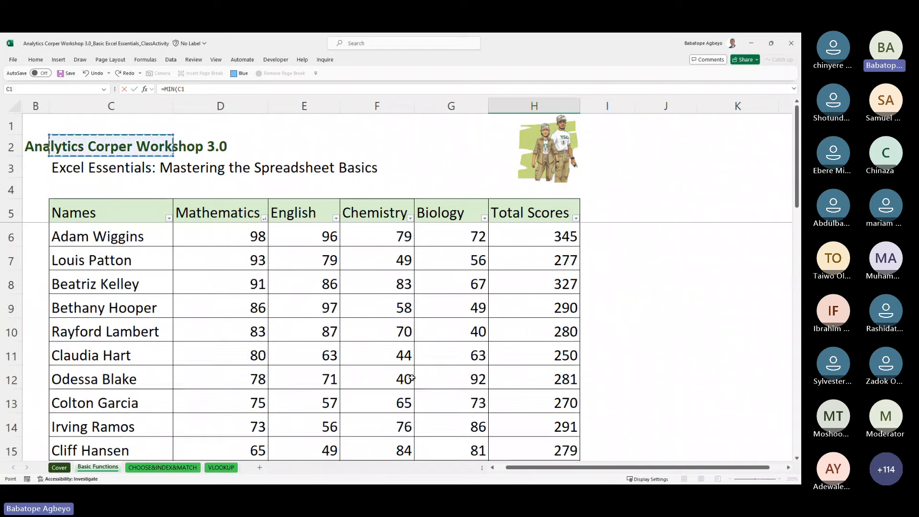
pyautogui.press('Down')
pyautogui.press('Down')
pyautogui.press('Down')
pyautogui.press('Down')
pyautogui.press('Down')
pyautogui.press('Down')
pyautogui.press('Down')
pyautogui.press('Down')
pyautogui.press('Down')
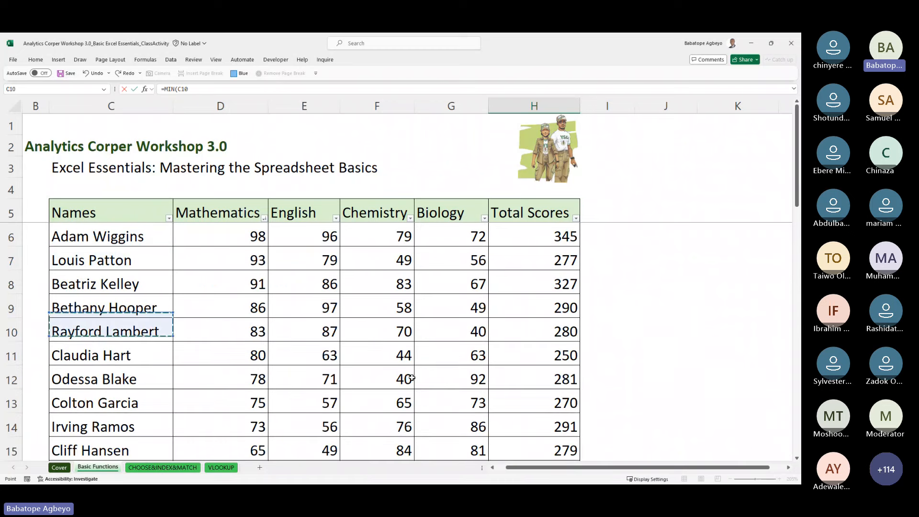
pyautogui.press('Down')
pyautogui.press('Down')
pyautogui.press('Down')
pyautogui.press('Down')
pyautogui.press('Down')
pyautogui.press('Down')
pyautogui.press('Down')
pyautogui.press('Down')
pyautogui.press('Down')
pyautogui.press('Down')
pyautogui.press('Down')
pyautogui.press('Down')
pyautogui.press('Down')
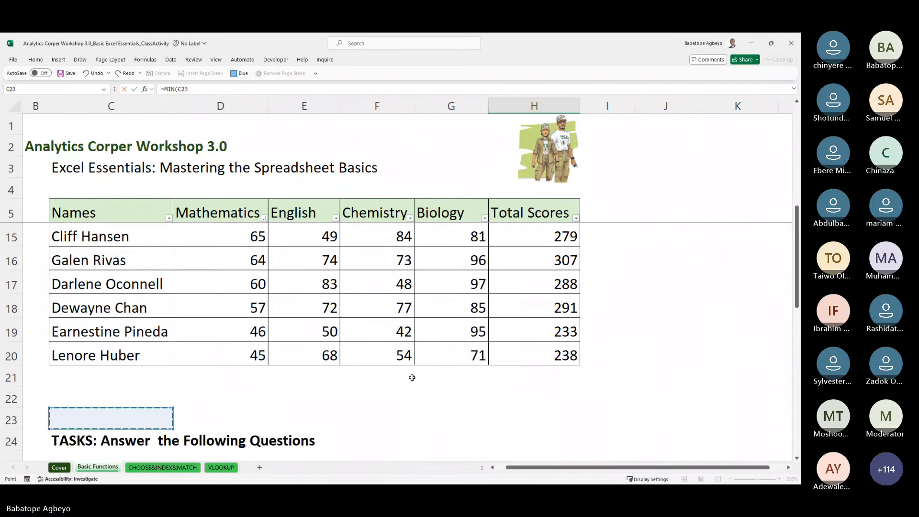
pyautogui.press('Up')
pyautogui.press('Up')
pyautogui.press('Up')
pyautogui.press('Up')
pyautogui.press('Up')
pyautogui.press('Up')
pyautogui.press('Up')
pyautogui.press('Up')
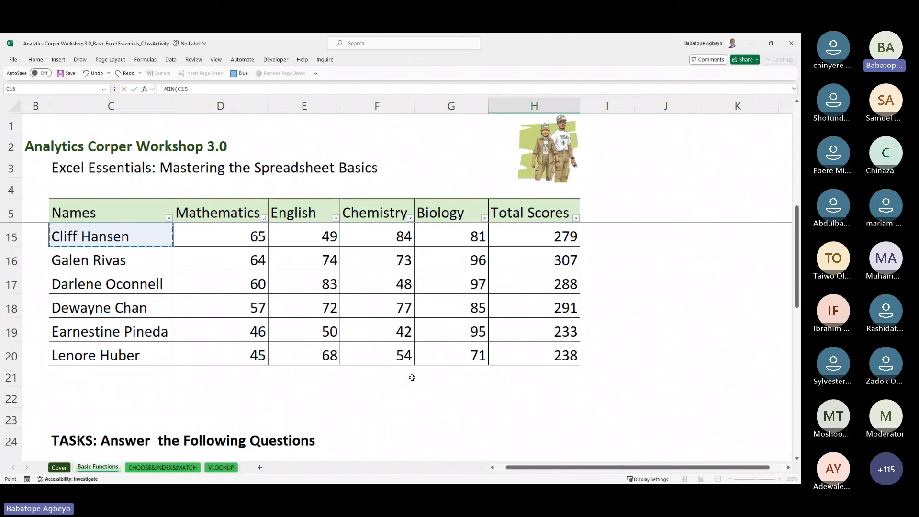
pyautogui.press('Right')
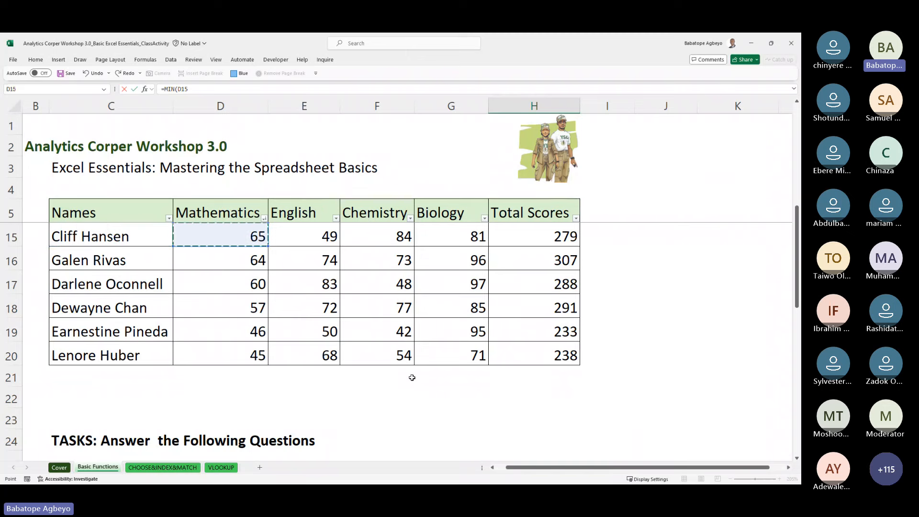
pyautogui.hotkey('ctrl', 'shift', 'Right')
pyautogui.press('Return')
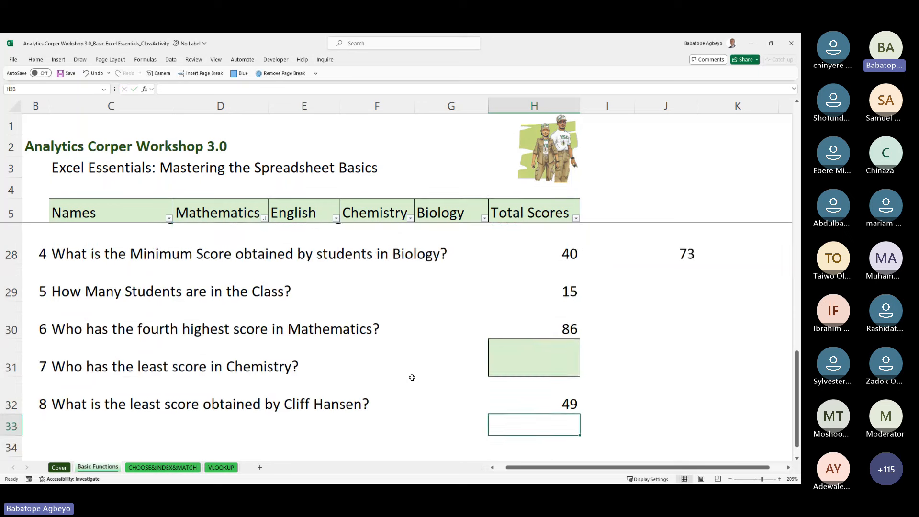
pyautogui.press('Up')
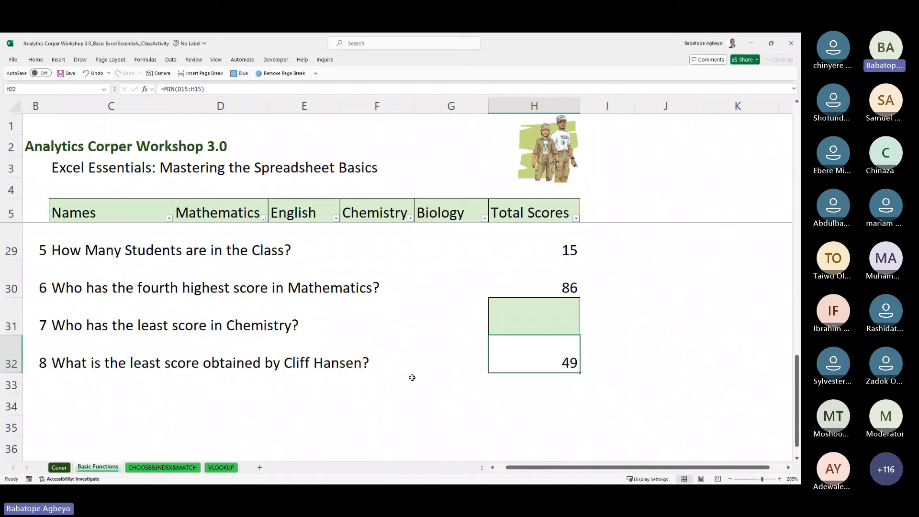
pyautogui.hotkey('alt', 'Tab')
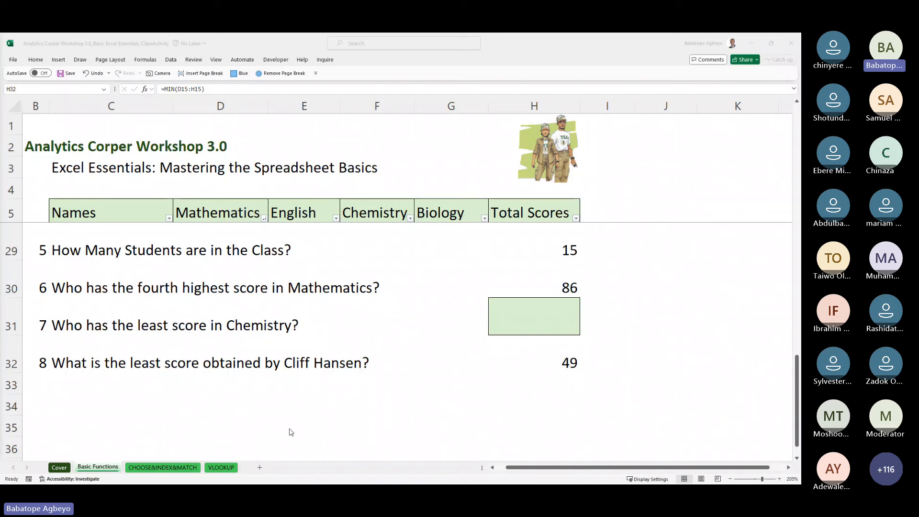
pyautogui.click(174, 462)
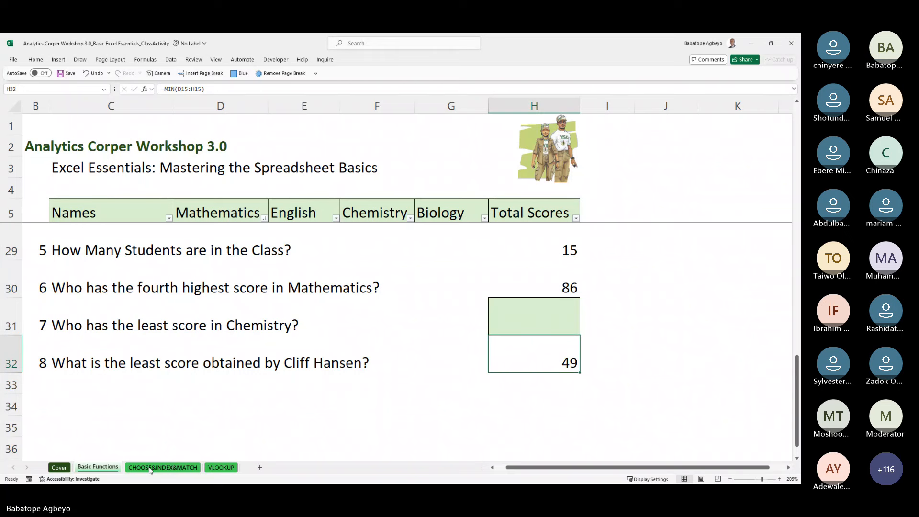
# Step: Glance at the CHOOSE&INDEX&MATCH sheet, then return to Basic Functions and scroll its data
pyautogui.click(151, 469)
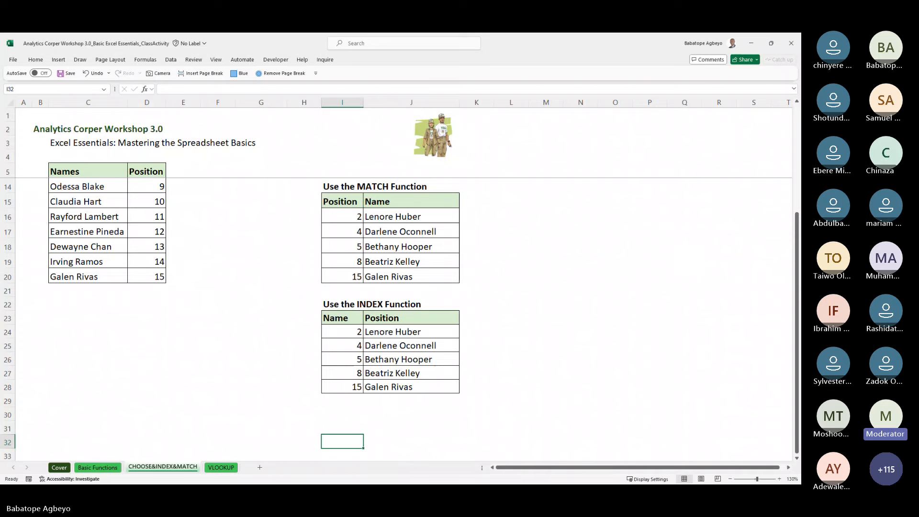
pyautogui.click(88, 468)
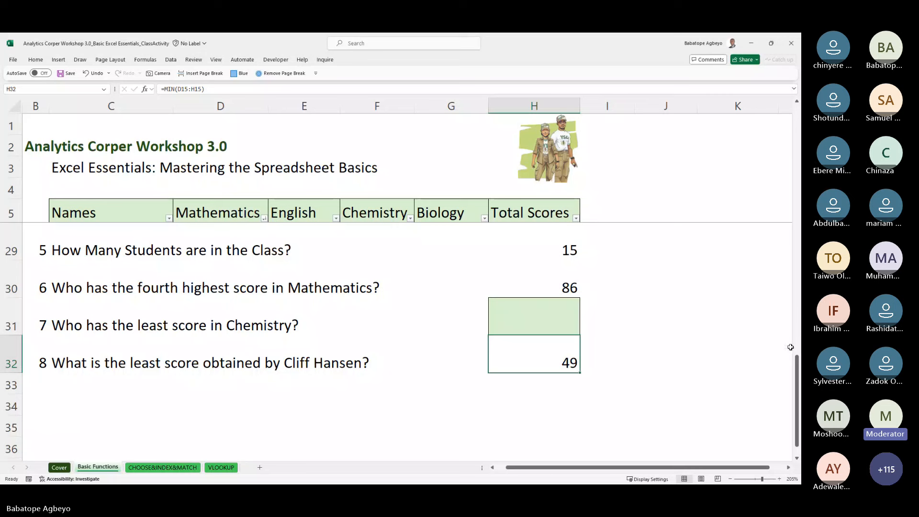
pyautogui.moveTo(798, 364); pyautogui.dragTo(791, 116)
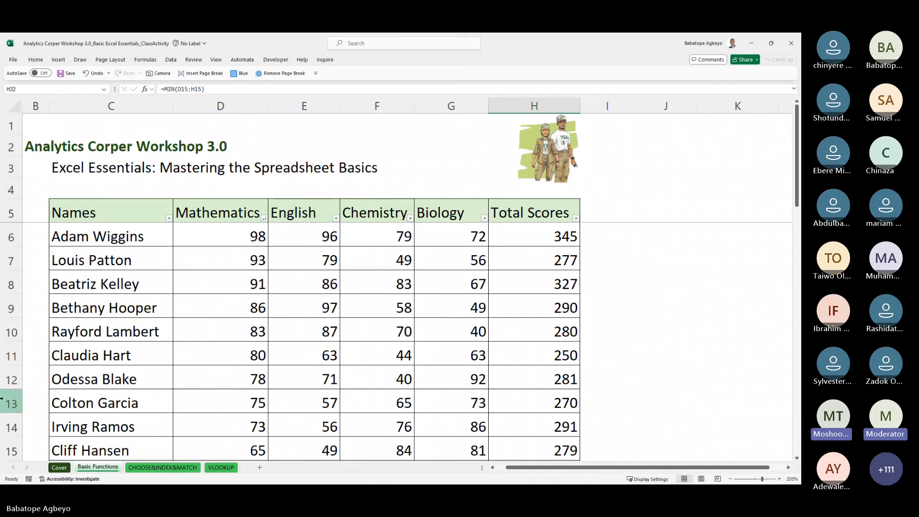
# Step: Select the name in C10 and move down to question 7 in C31
pyautogui.click(171, 334)
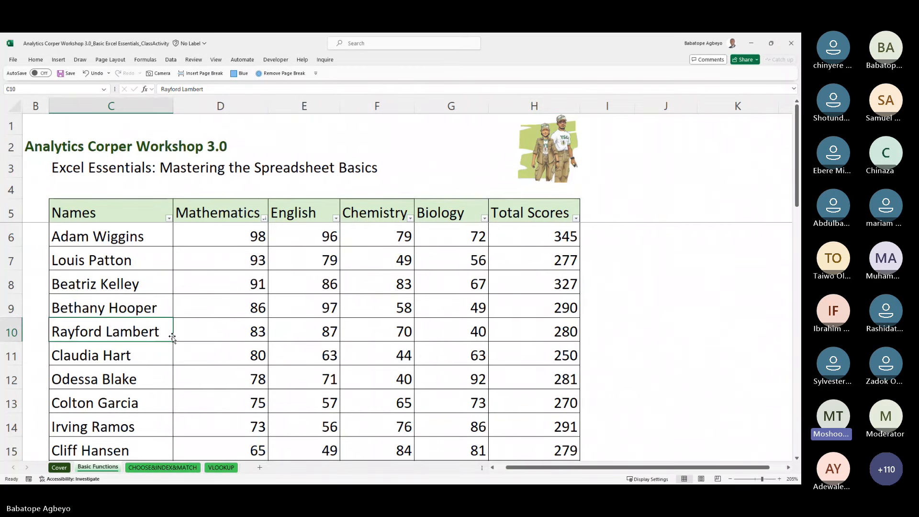
pyautogui.press('Down')
pyautogui.press('Down')
pyautogui.press('Down')
pyautogui.press('Down')
pyautogui.press('Down')
pyautogui.press('Down')
pyautogui.press('Down')
pyautogui.press('Down')
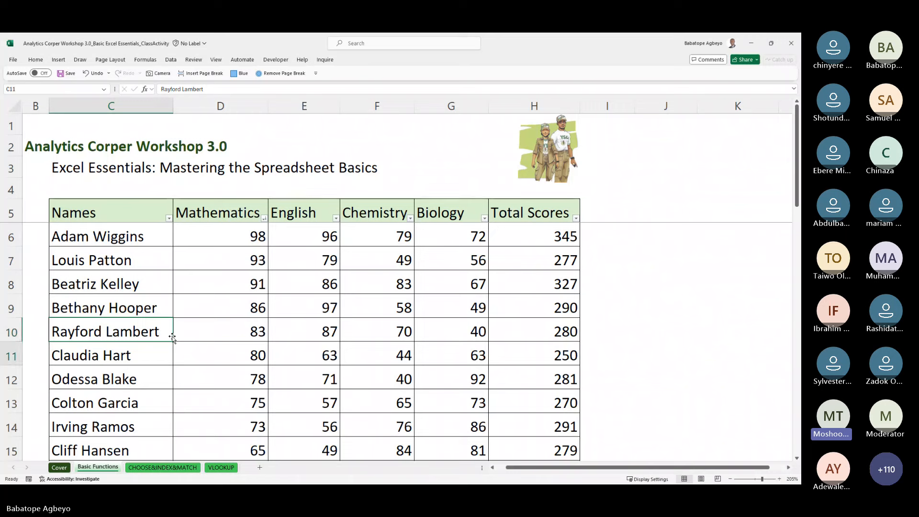
pyautogui.press('Down')
pyautogui.press('Down')
pyautogui.press('Down')
pyautogui.press('Down')
pyautogui.press('Down')
pyautogui.press('Down')
pyautogui.press('Down')
pyautogui.press('Down')
pyautogui.press('Down')
pyautogui.press('Down')
pyautogui.press('Down')
pyautogui.press('Down')
pyautogui.press('Down')
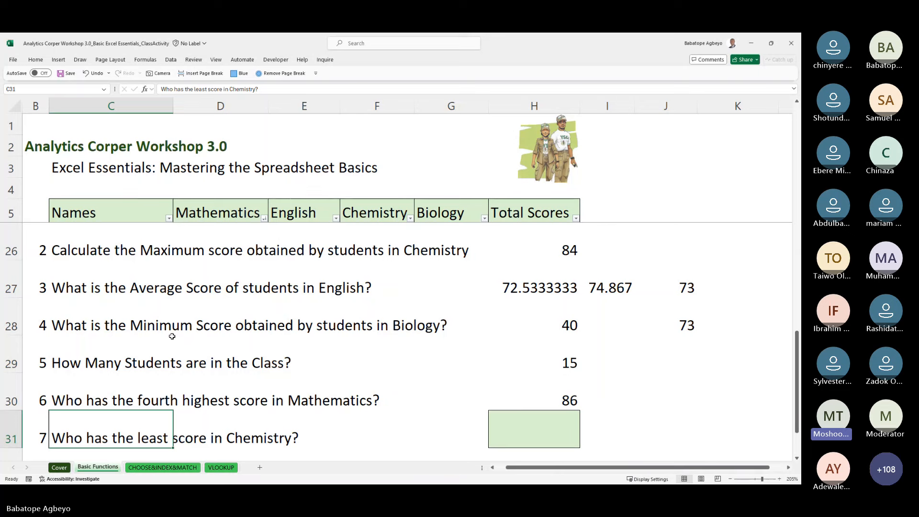
# Step: On the VLOOKUP sheet, delete the PPA lookup results in G6:G20
pyautogui.click(222, 468)
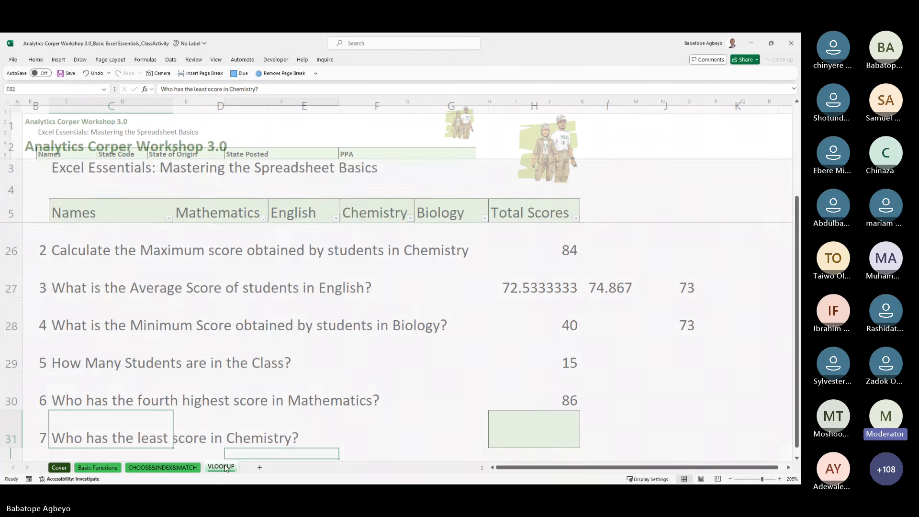
pyautogui.click(367, 285)
pyautogui.press('Up')
pyautogui.press('Up')
pyautogui.press('Up')
pyautogui.press('Up')
pyautogui.press('Up')
pyautogui.press('Up')
pyautogui.press('Up')
pyautogui.press('Up')
pyautogui.press('Up')
pyautogui.press('Up')
pyautogui.press('Up')
pyautogui.press('Up')
pyautogui.press('Up')
pyautogui.press('Up')
pyautogui.press('Up')
pyautogui.press('Up')
pyautogui.press('Up')
pyautogui.press('Up')
pyautogui.press('Up')
pyautogui.press('Up')
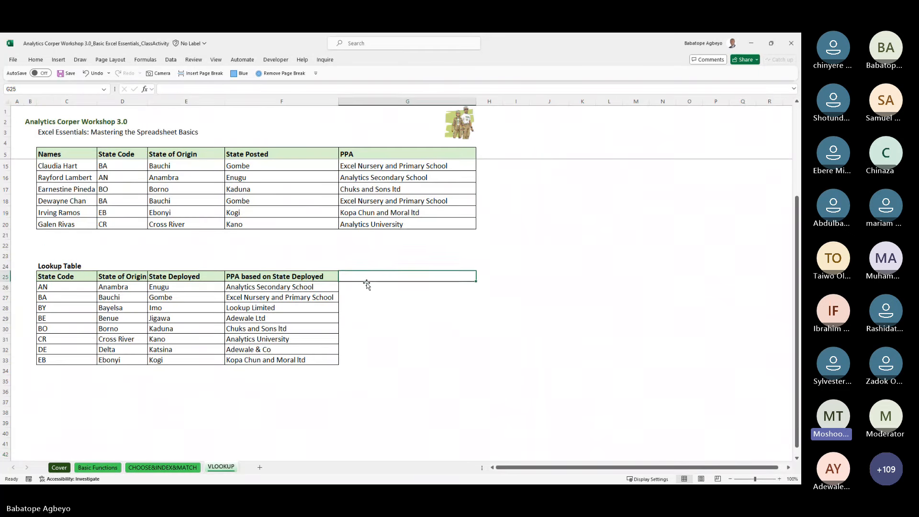
pyautogui.press('Up')
pyautogui.press('Up')
pyautogui.press('Up')
pyautogui.press('Up')
pyautogui.press('Down')
pyautogui.press('Down')
pyautogui.press('Down')
pyautogui.press('Down')
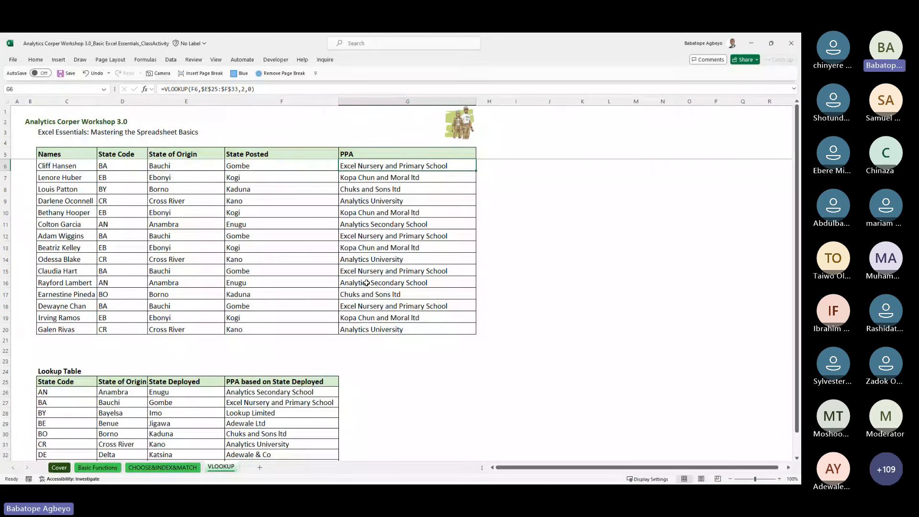
pyautogui.hotkey('ctrl', 'shift', 'Down')
pyautogui.hotkey('ctrl', 'd')
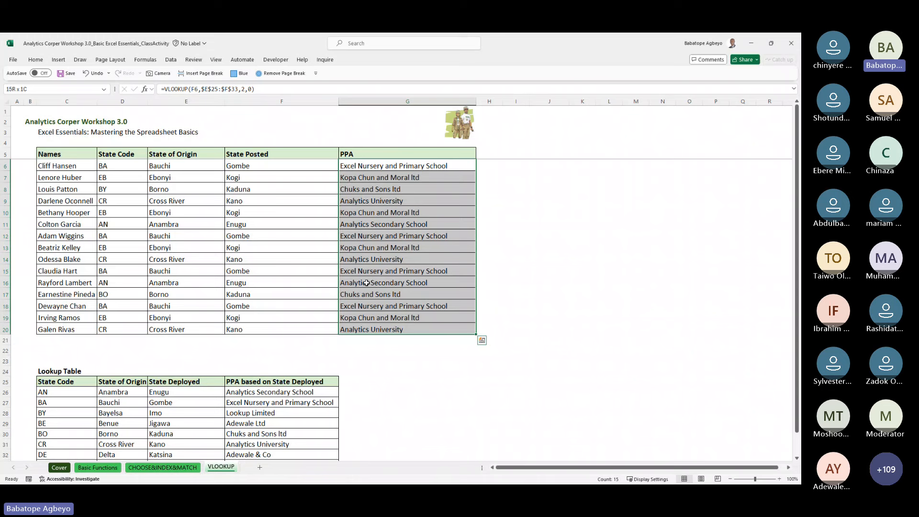
pyautogui.press('Delete')
pyautogui.hotkey('shift', 'BackSpace')
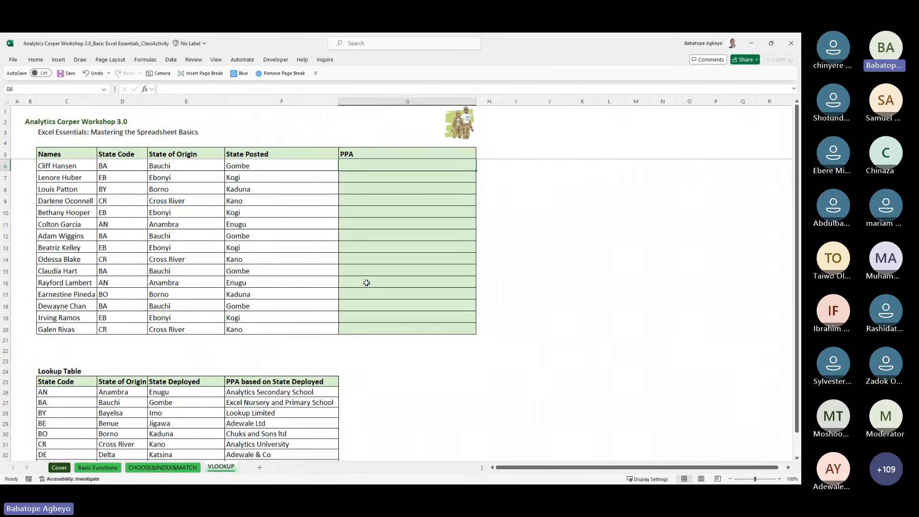
# Step: Begin G6's formula as =VLOOKUP(F6,$E$25:$F$33 with the table range absolute
pyautogui.write('=vlo')
pyautogui.press('Tab')
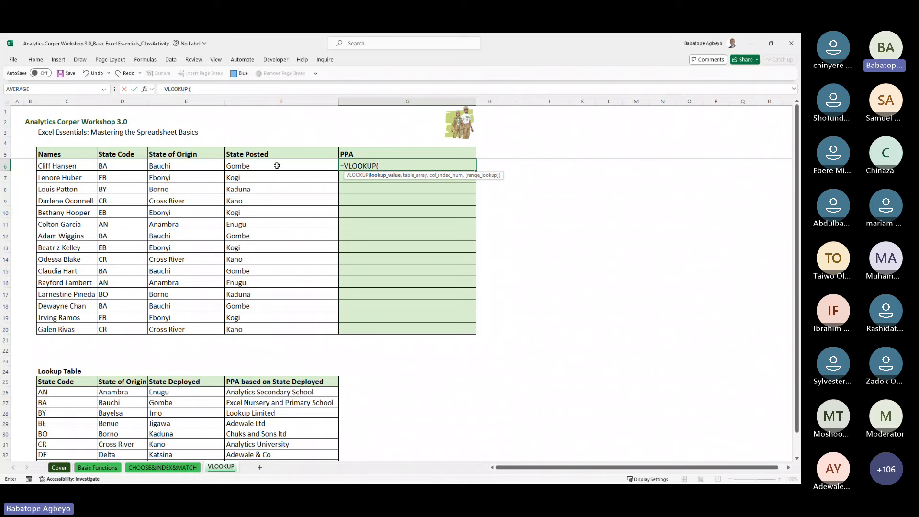
pyautogui.click(276, 166)
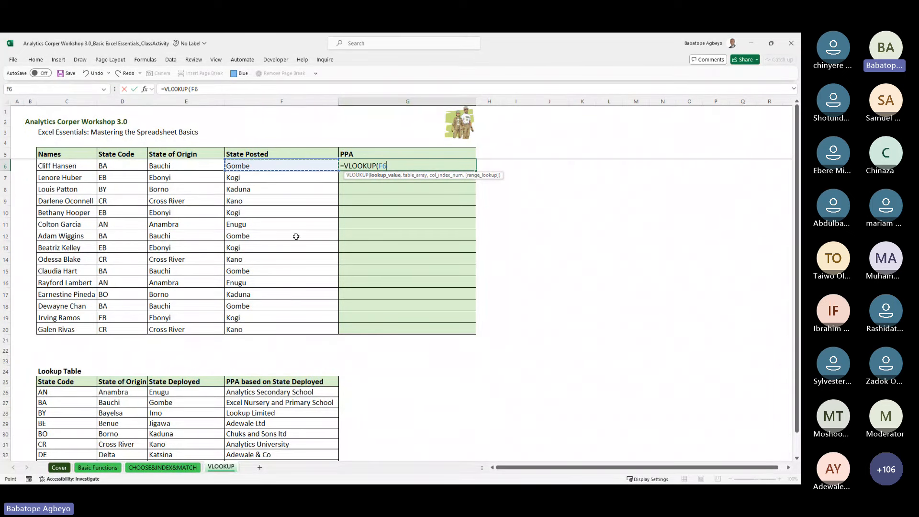
pyautogui.write(',')
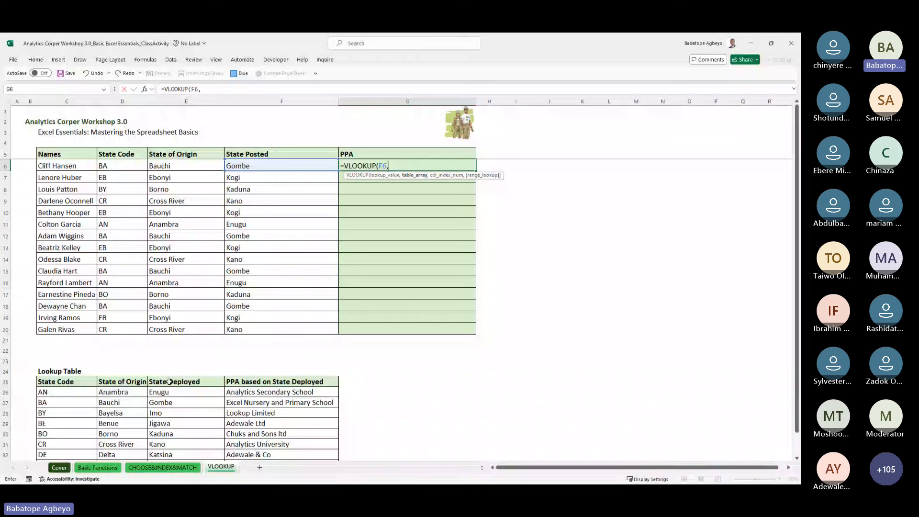
pyautogui.moveTo(169, 382); pyautogui.dragTo(244, 443)
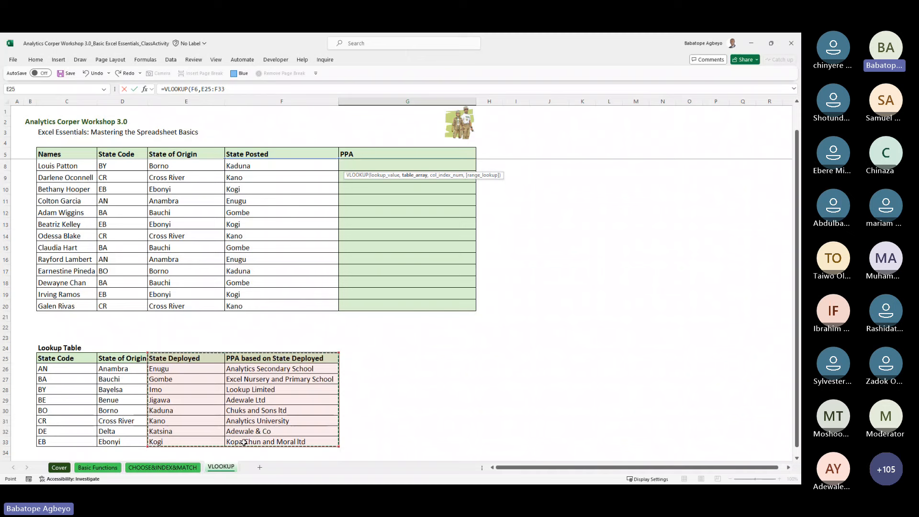
pyautogui.press('F4')
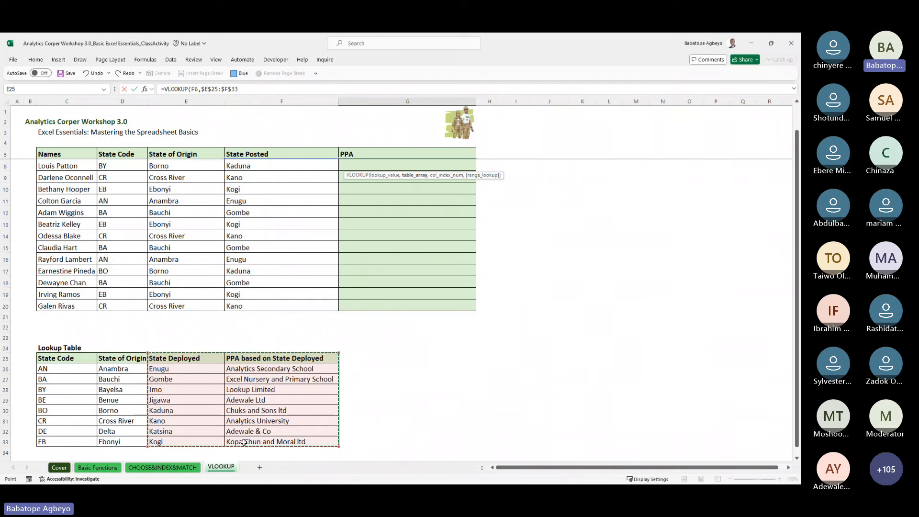
# Step: Finish G6 as =VLOOKUP(F6,$E$25:$F$33,2,0), returning Excel Nursery and Primary School
pyautogui.write(',')
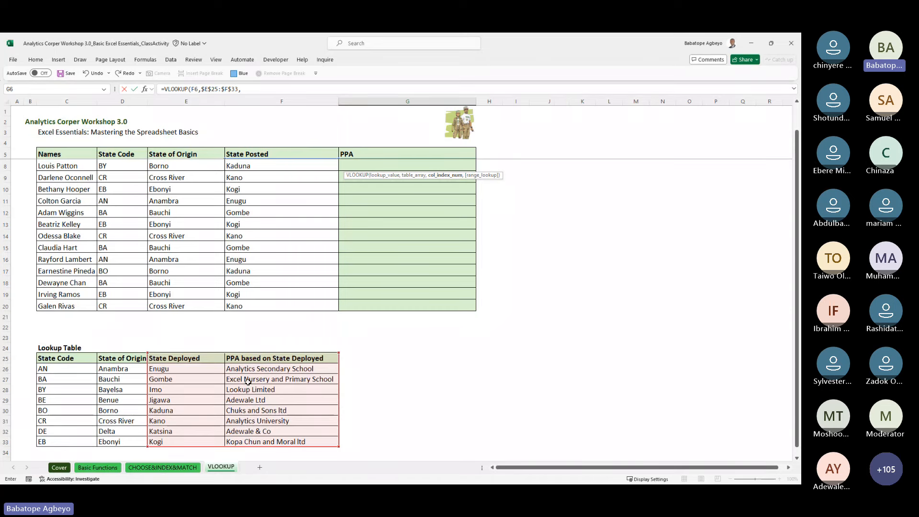
pyautogui.write('2,')
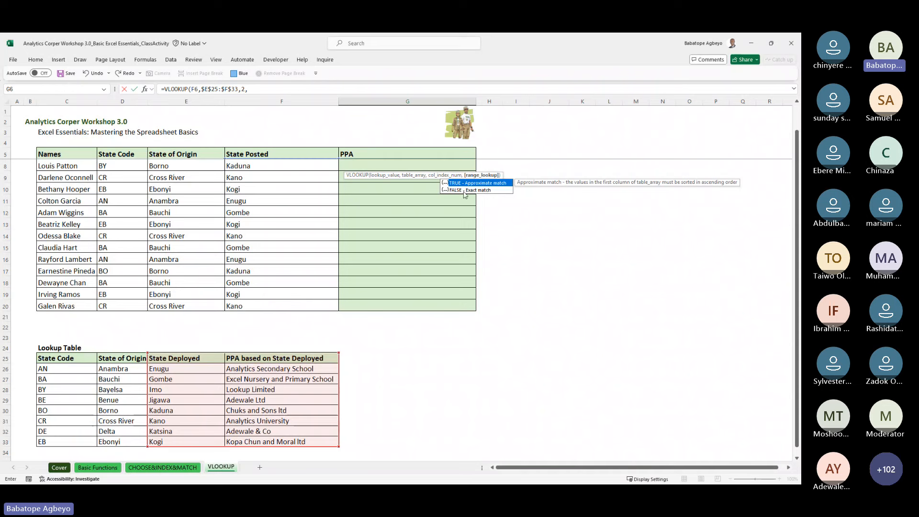
pyautogui.write('0')
pyautogui.press('Return')
pyautogui.press('Up')
pyautogui.press('Up')
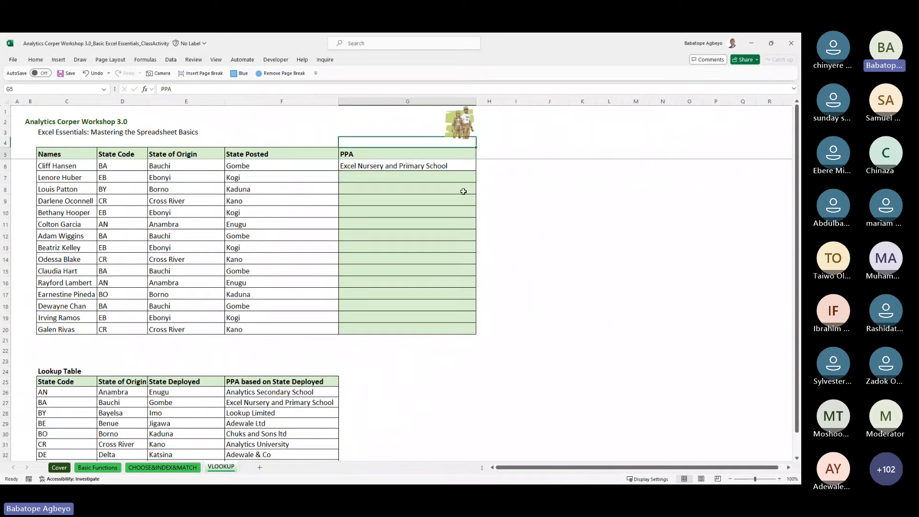
# Step: Copy G6's VLOOKUP formula down through G20 for all 15 corpers
pyautogui.press('Down')
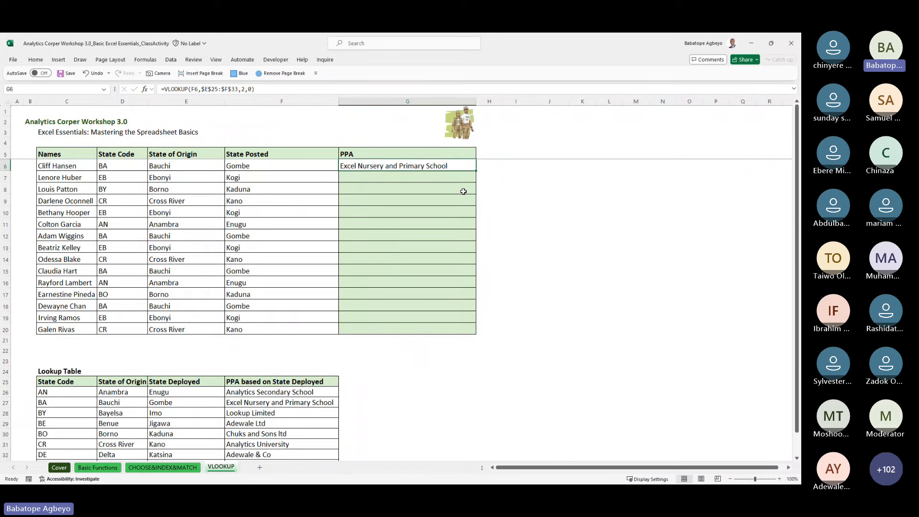
pyautogui.press('Down')
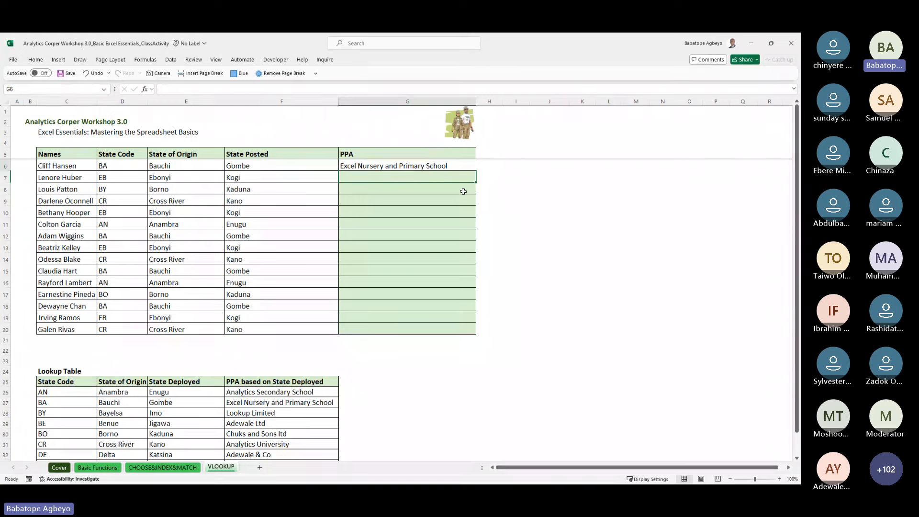
pyautogui.press('Up')
pyautogui.hotkey('shift', 'Down')
pyautogui.hotkey('shift', 'Down')
pyautogui.hotkey('shift', 'Down')
pyautogui.hotkey('shift', 'Down')
pyautogui.hotkey('shift', 'Down')
pyautogui.hotkey('shift', 'Down')
pyautogui.hotkey('shift', 'Down')
pyautogui.hotkey('shift', 'Down')
pyautogui.hotkey('shift', 'Down')
pyautogui.hotkey('shift', 'Down')
pyautogui.hotkey('shift', 'Down')
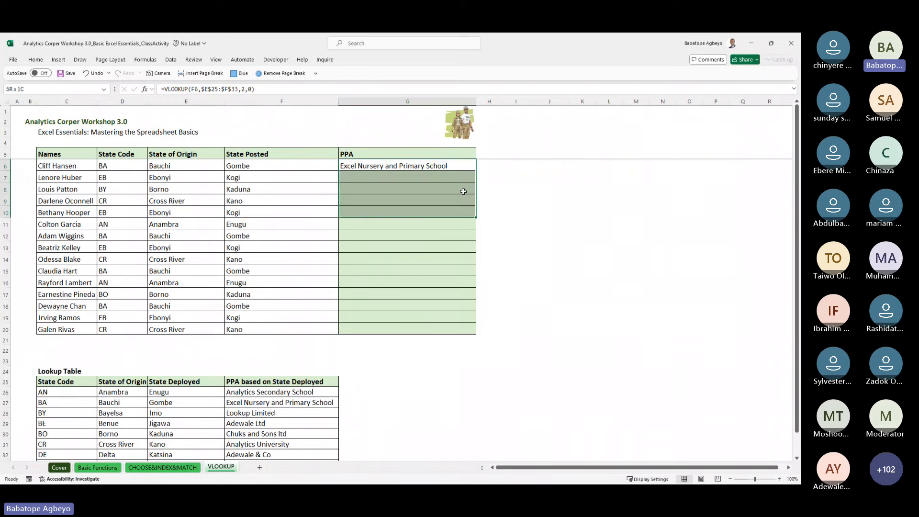
pyautogui.hotkey('shift', 'Down')
pyautogui.hotkey('shift', 'Down')
pyautogui.hotkey('shift', 'Down')
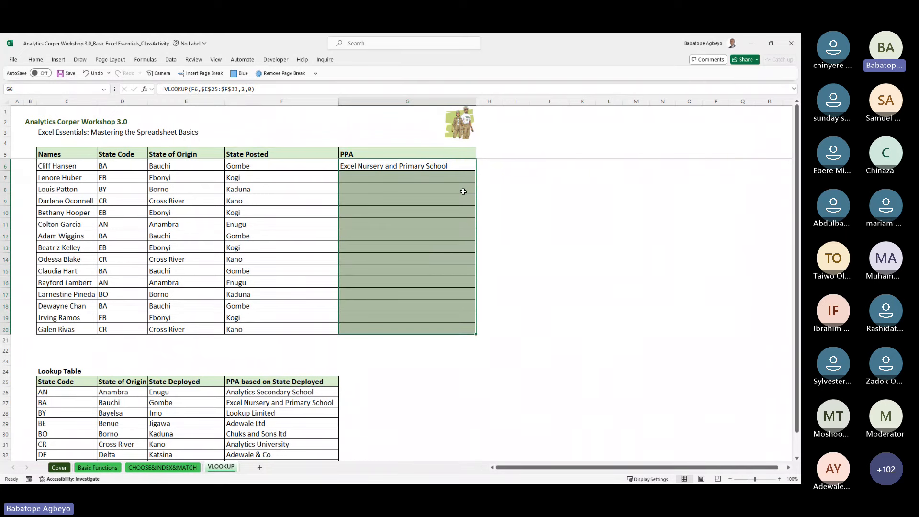
pyautogui.hotkey('ctrl', 'd')
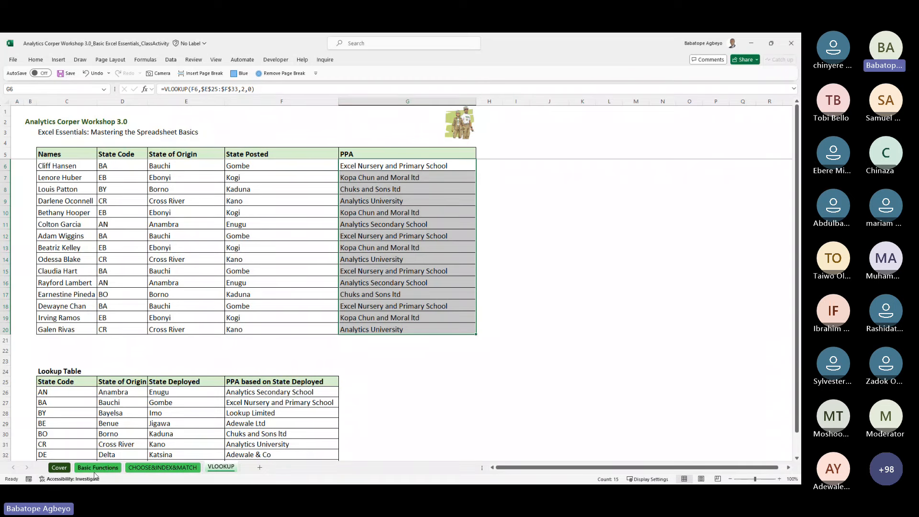
pyautogui.click(96, 468)
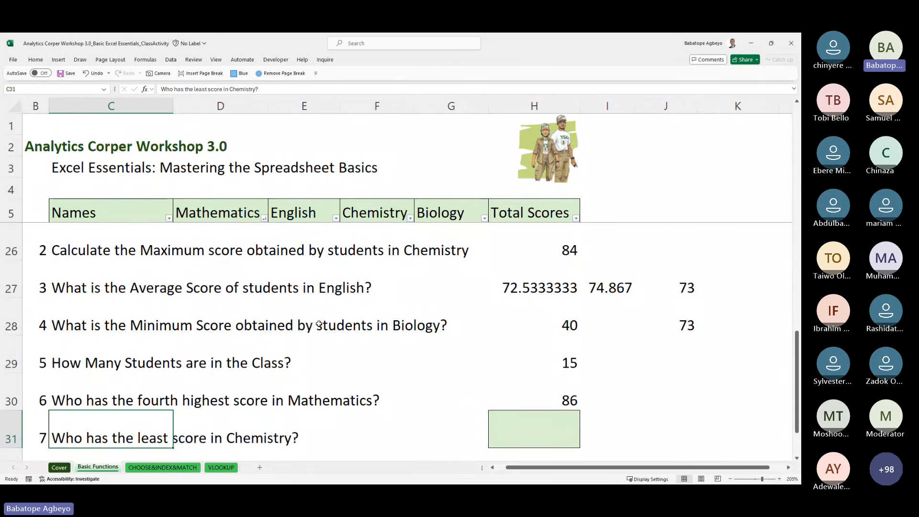
# Step: Step through the Basic Functions task questions, starting at the average English score question
pyautogui.click(154, 290)
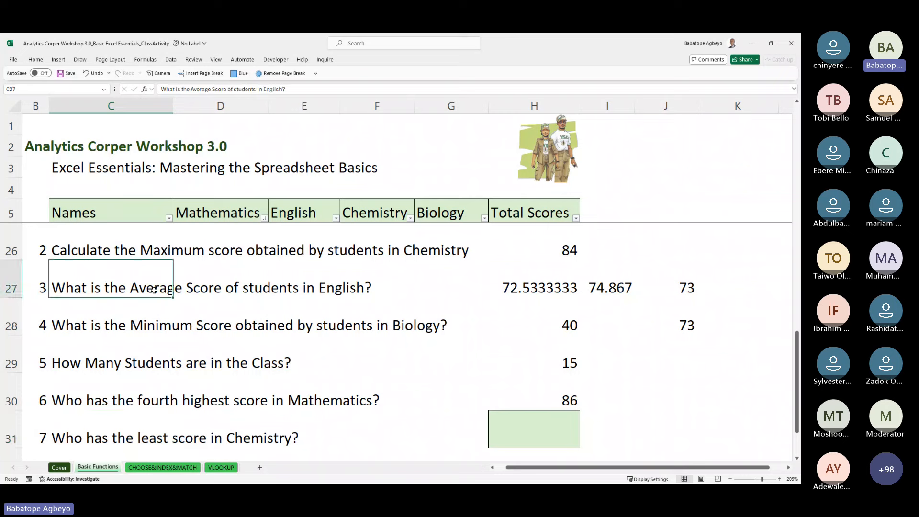
pyautogui.press('Down')
pyautogui.press('Down')
pyautogui.press('Down')
pyautogui.press('Down')
pyautogui.press('Down')
pyautogui.press('Down')
pyautogui.press('Down')
pyautogui.press('Down')
pyautogui.press('Down')
pyautogui.press('Down')
pyautogui.press('Down')
pyautogui.press('Up')
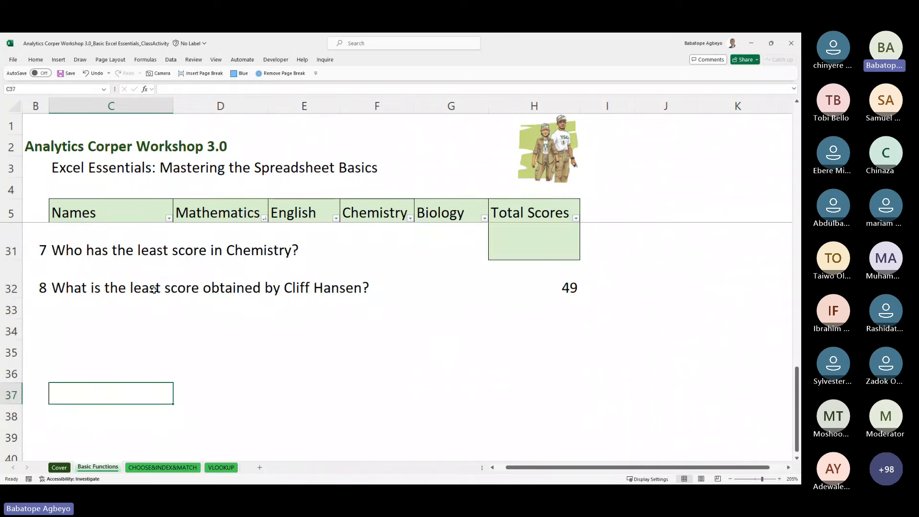
pyautogui.press('Up')
pyautogui.press('Up')
pyautogui.press('Up')
pyautogui.press('Up')
pyautogui.press('Up')
pyautogui.press('Up')
pyautogui.press('Up')
pyautogui.press('Up')
pyautogui.press('Up')
pyautogui.press('Up')
pyautogui.press('Up')
pyautogui.press('Up')
pyautogui.press('Up')
pyautogui.press('Up')
pyautogui.press('Up')
pyautogui.press('Up')
pyautogui.press('Up')
pyautogui.press('Up')
pyautogui.press('Up')
pyautogui.press('Up')
pyautogui.press('Up')
pyautogui.press('Up')
pyautogui.press('Up')
pyautogui.press('Up')
pyautogui.press('Up')
pyautogui.press('Up')
pyautogui.press('Up')
pyautogui.press('Up')
pyautogui.press('Up')
pyautogui.press('Up')
pyautogui.press('Up')
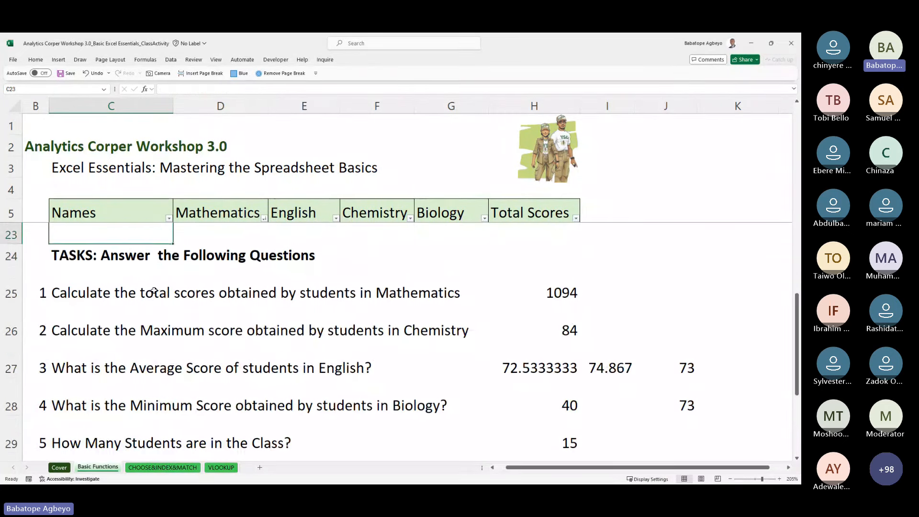
# Step: Enter =COUNT(C6:C20) in J6 over the Names column, which returns 0
pyautogui.press('Right')
pyautogui.press('Right')
pyautogui.press('Right')
pyautogui.press('Right')
pyautogui.press('Right')
pyautogui.press('Right')
pyautogui.press('Right')
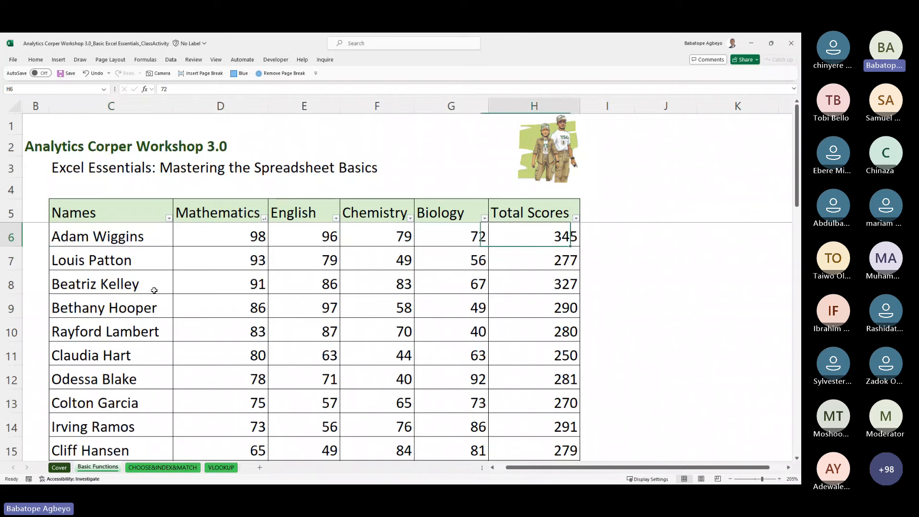
pyautogui.write('=count')
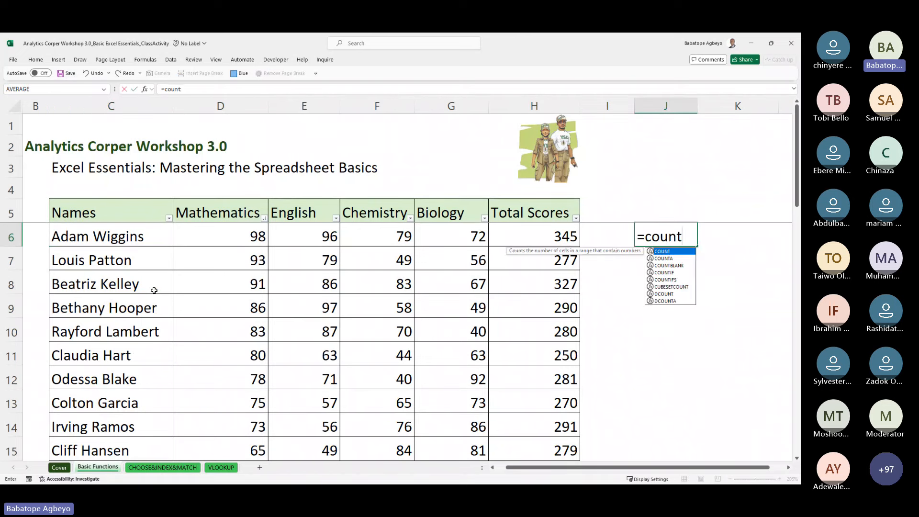
pyautogui.press('Tab')
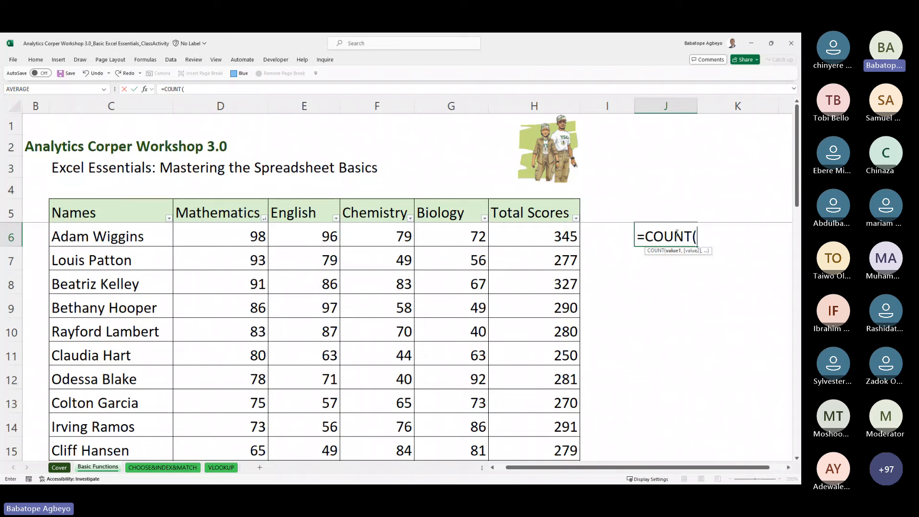
pyautogui.click(136, 243)
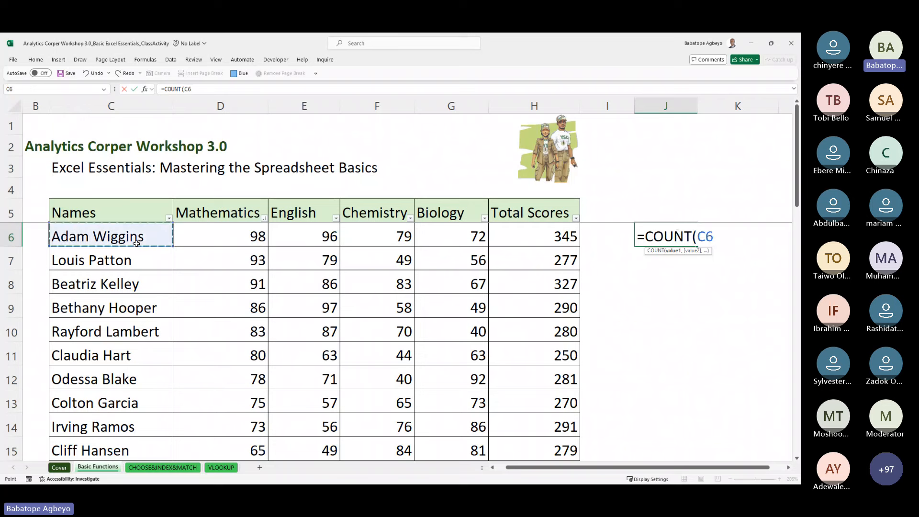
pyautogui.press('Up')
pyautogui.press('Up')
pyautogui.press('Down')
pyautogui.press('Down')
pyautogui.press('Down')
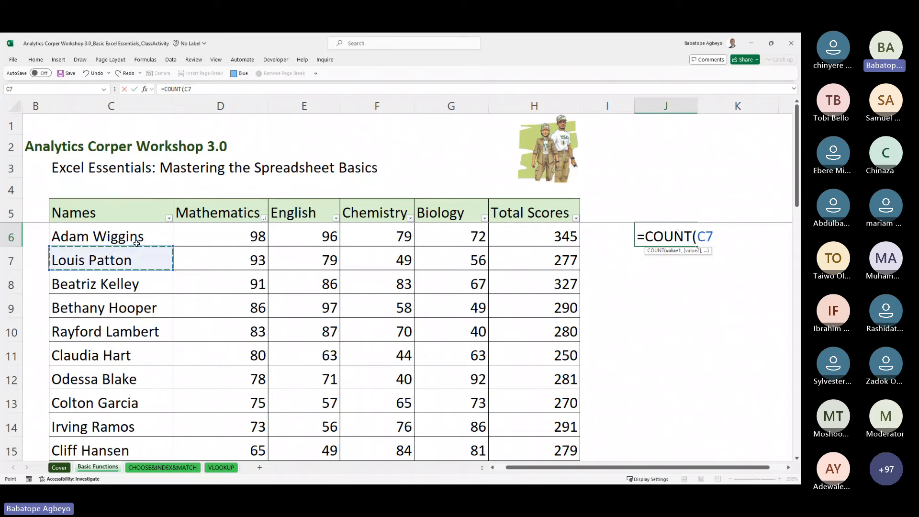
pyautogui.press('Up')
pyautogui.hotkey('ctrl', 'shift', 'Down')
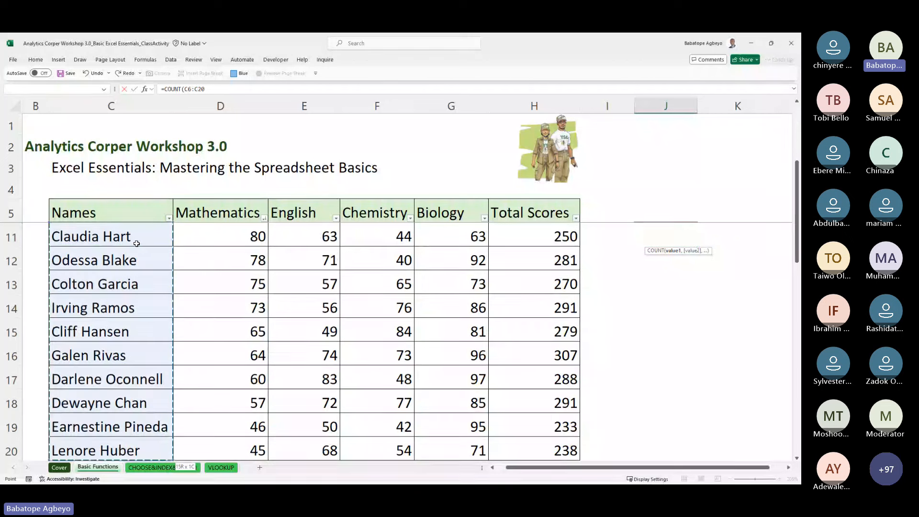
pyautogui.hotkey('ctrl', 'Return')
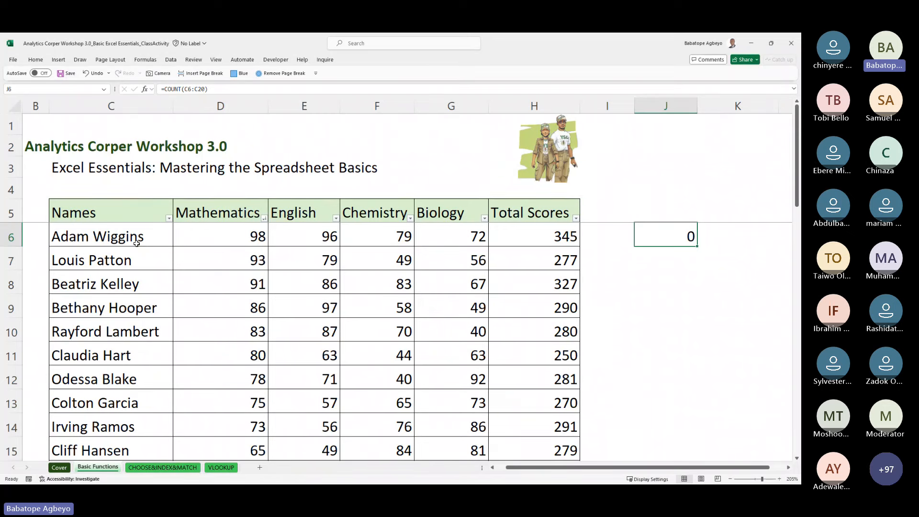
# Step: Replace J6 with =COUNTA(C6:C20), which counts 15 student names
pyautogui.write('=counta')
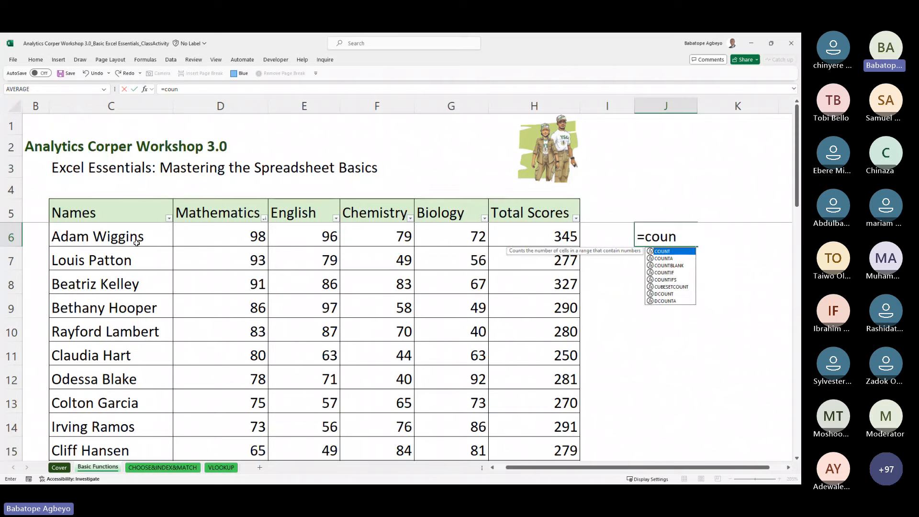
pyautogui.press('Tab')
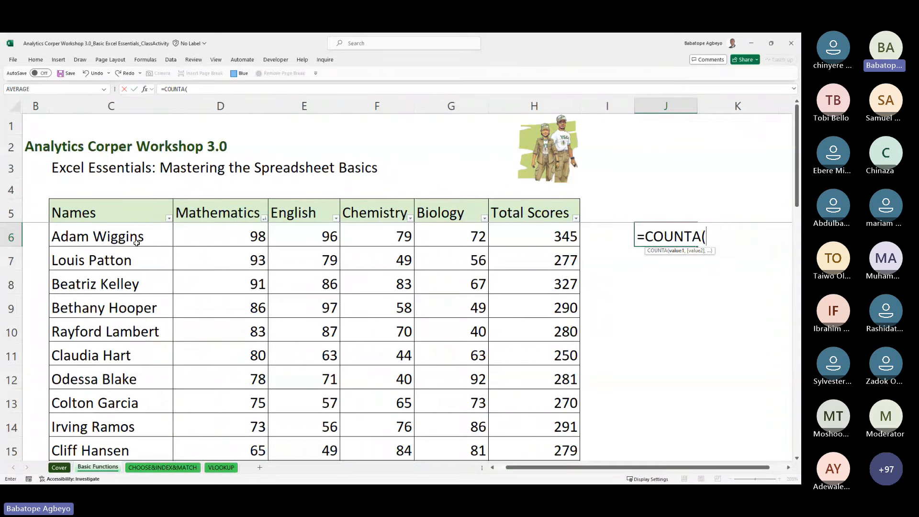
pyautogui.press('Left')
pyautogui.press('Left')
pyautogui.press('Left')
pyautogui.press('Left')
pyautogui.press('Left')
pyautogui.press('Left')
pyautogui.press('Left')
pyautogui.press('Up')
pyautogui.press('Up')
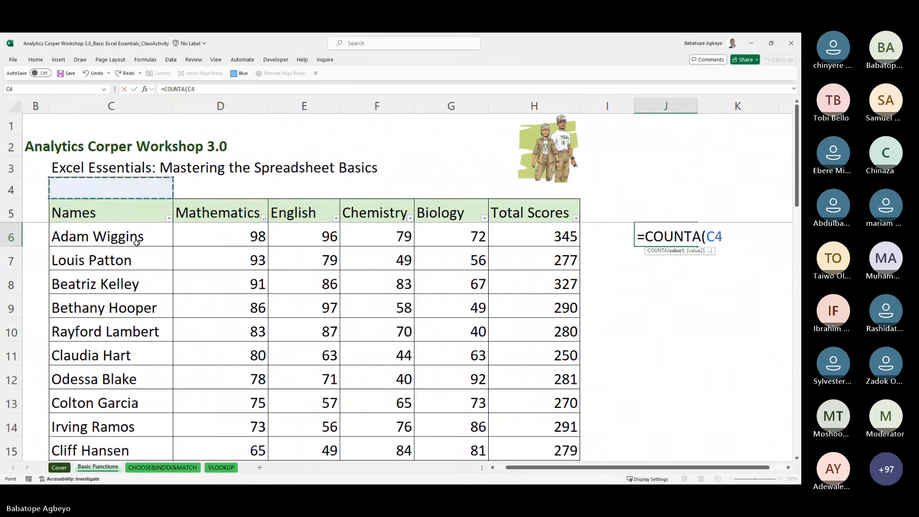
pyautogui.press('Down')
pyautogui.press('Down')
pyautogui.hotkey('ctrl', 'shift', 'Down')
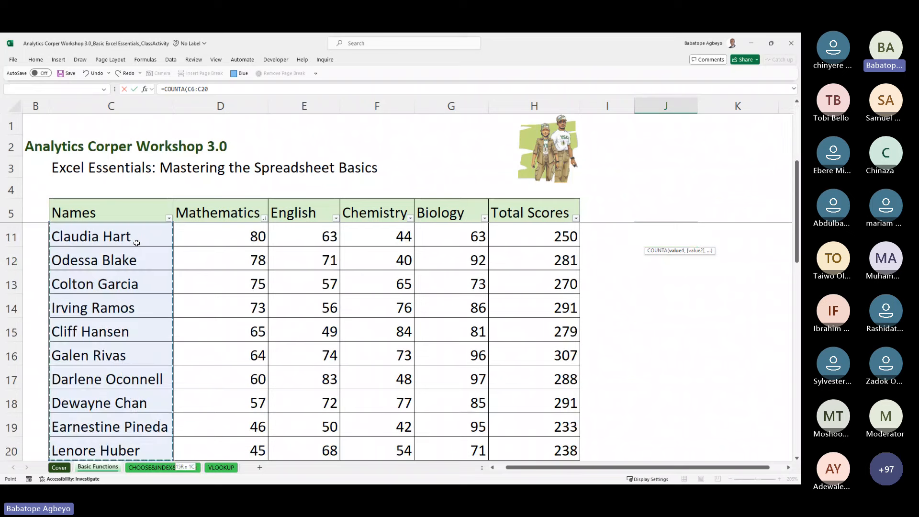
pyautogui.hotkey('ctrl', 'Return')
pyautogui.press('Up')
pyautogui.press('Up')
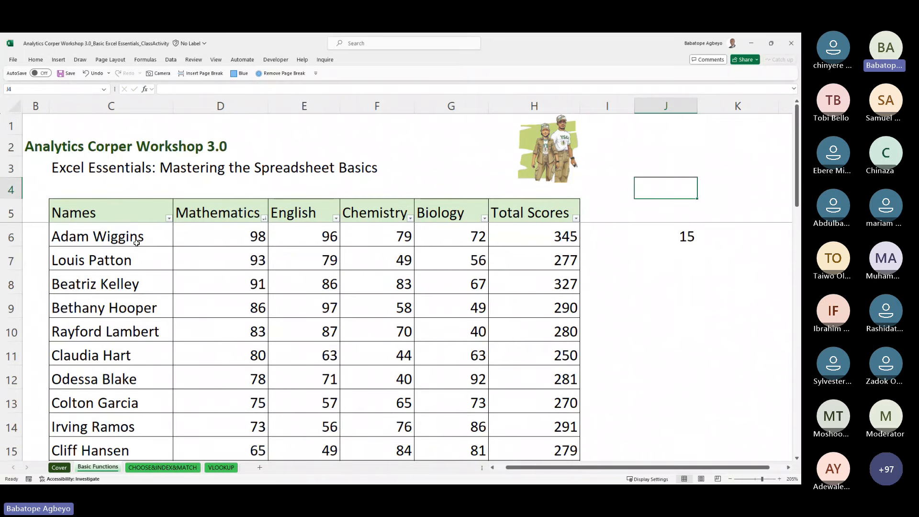
pyautogui.press('Down')
pyautogui.press('Down')
pyautogui.press('Down')
pyautogui.press('Up')
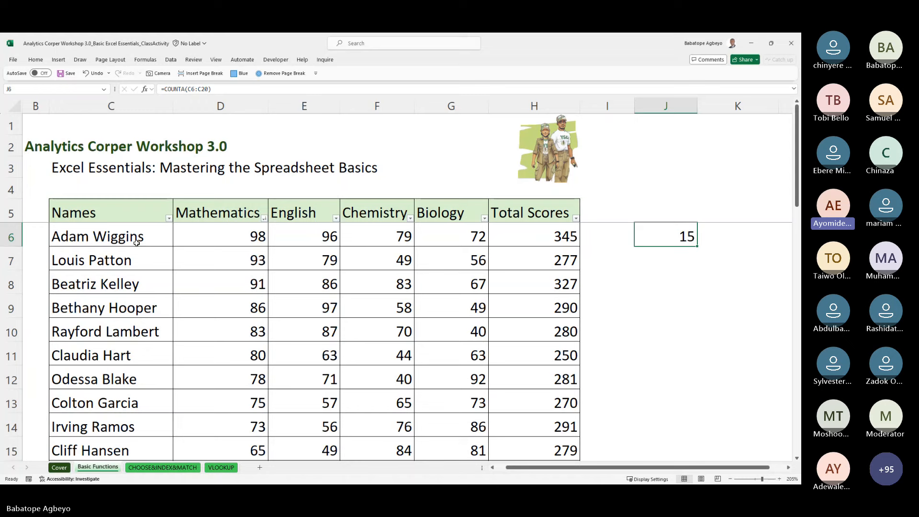
pyautogui.press('Down')
pyautogui.press('Down')
pyautogui.press('Down')
pyautogui.press('Down')
pyautogui.press('Down')
pyautogui.press('Down')
pyautogui.press('Down')
pyautogui.press('Down')
pyautogui.press('Down')
pyautogui.press('Down')
pyautogui.press('Down')
pyautogui.press('Down')
pyautogui.press('Down')
pyautogui.press('Down')
pyautogui.press('Down')
pyautogui.press('Down')
pyautogui.press('Down')
pyautogui.press('Down')
pyautogui.press('Down')
pyautogui.press('Down')
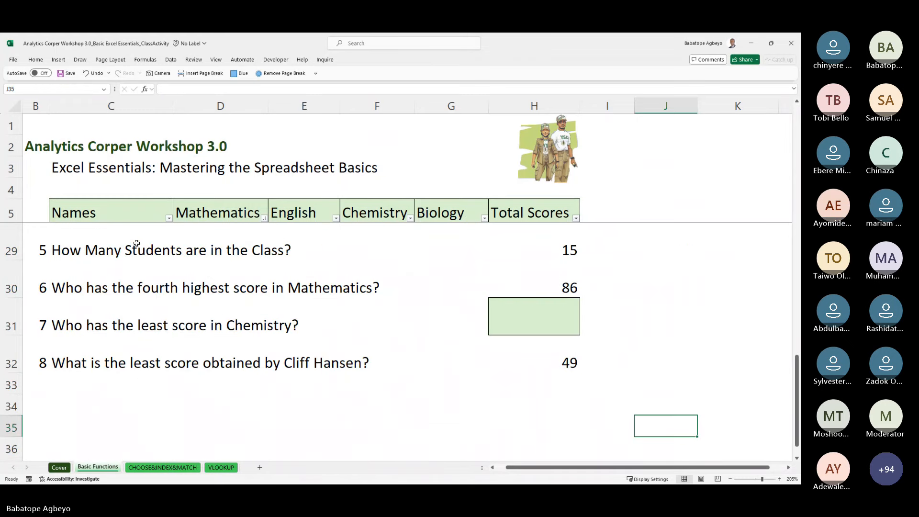
pyautogui.click(59, 287)
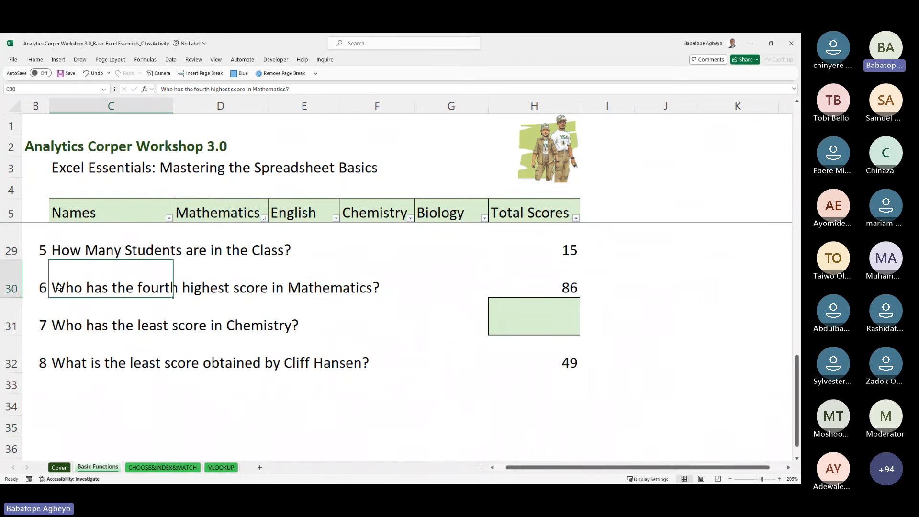
pyautogui.press('Right')
pyautogui.press('Right')
pyautogui.press('Right')
pyautogui.press('Right')
pyautogui.press('Right')
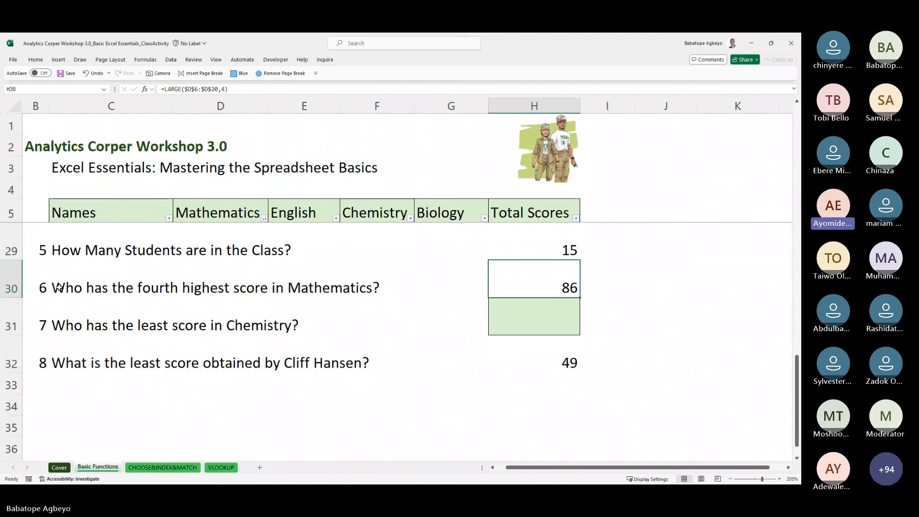
pyautogui.press('Right')
pyautogui.press('Left')
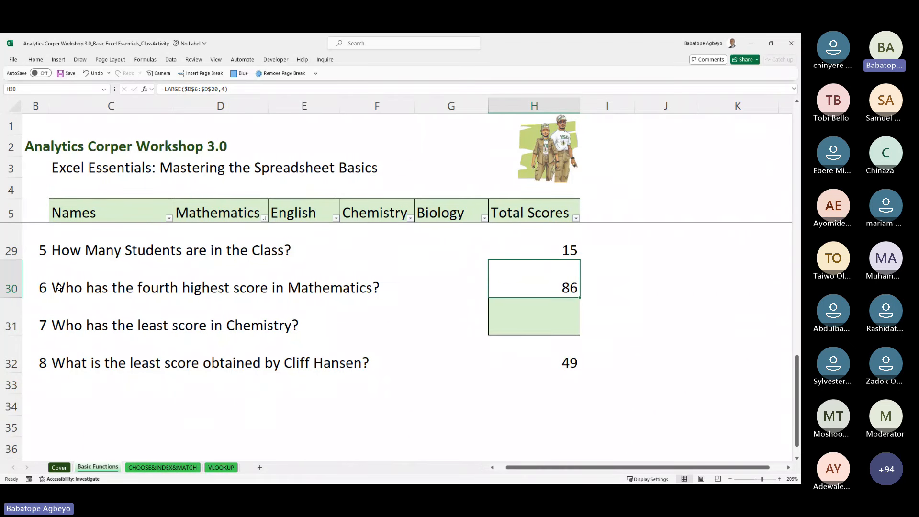
pyautogui.press('Up')
pyautogui.press('Up')
pyautogui.press('Up')
pyautogui.press('Up')
pyautogui.press('Up')
pyautogui.press('Up')
pyautogui.press('Up')
pyautogui.press('Up')
pyautogui.press('Up')
pyautogui.press('Up')
pyautogui.press('Up')
pyautogui.press('Up')
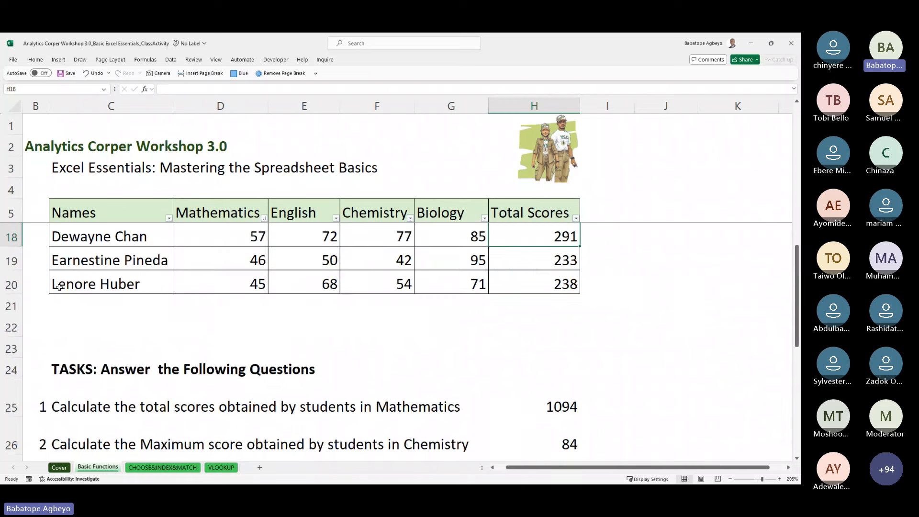
pyautogui.press('Up')
pyautogui.press('Up')
pyautogui.press('Up')
pyautogui.press('Up')
pyautogui.press('Up')
pyautogui.press('Up')
pyautogui.press('Up')
pyautogui.press('Down')
pyautogui.press('Down')
pyautogui.press('Down')
pyautogui.press('Down')
pyautogui.press('Down')
pyautogui.press('Down')
pyautogui.press('Down')
pyautogui.press('Down')
pyautogui.press('Down')
pyautogui.press('Down')
pyautogui.press('Down')
pyautogui.press('Down')
pyautogui.press('Down')
pyautogui.press('Down')
pyautogui.press('Down')
pyautogui.press('Down')
pyautogui.press('Down')
pyautogui.press('Down')
pyautogui.press('Down')
pyautogui.press('Down')
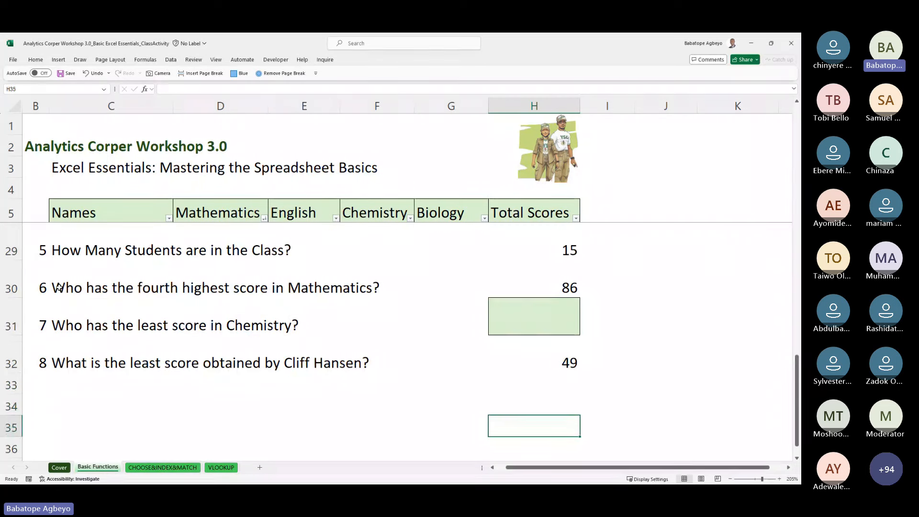
pyautogui.press('Up')
pyautogui.press('Up')
pyautogui.press('Up')
pyautogui.press('Up')
pyautogui.press('Up')
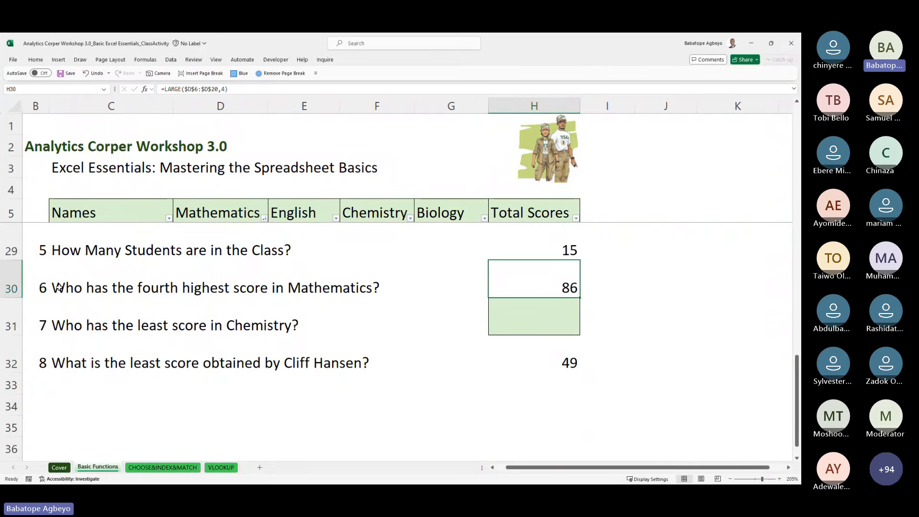
pyautogui.hotkey('shift', 'Down')
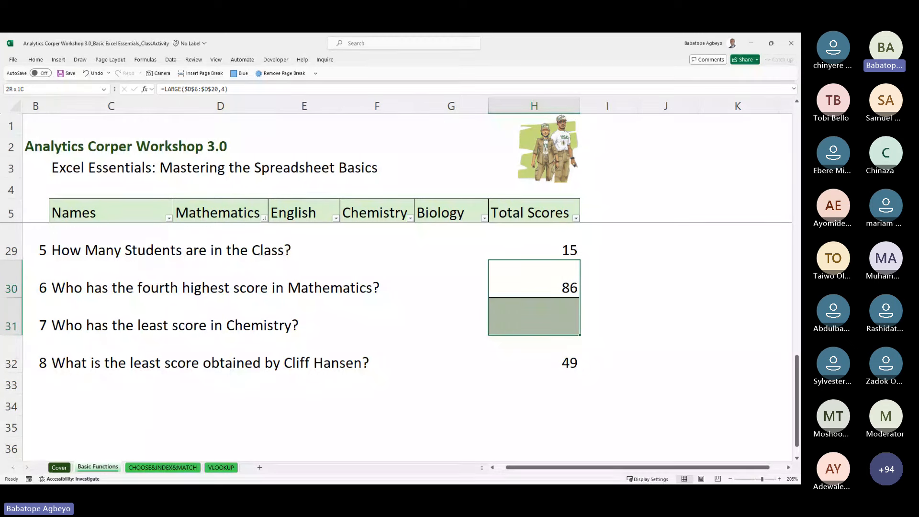
# Step: Select the MATCH table I16:J20, then the Choose table I8:J12 on CHOOSE&INDEX&MATCH
pyautogui.click(169, 472)
pyautogui.moveTo(357, 216); pyautogui.dragTo(403, 272)
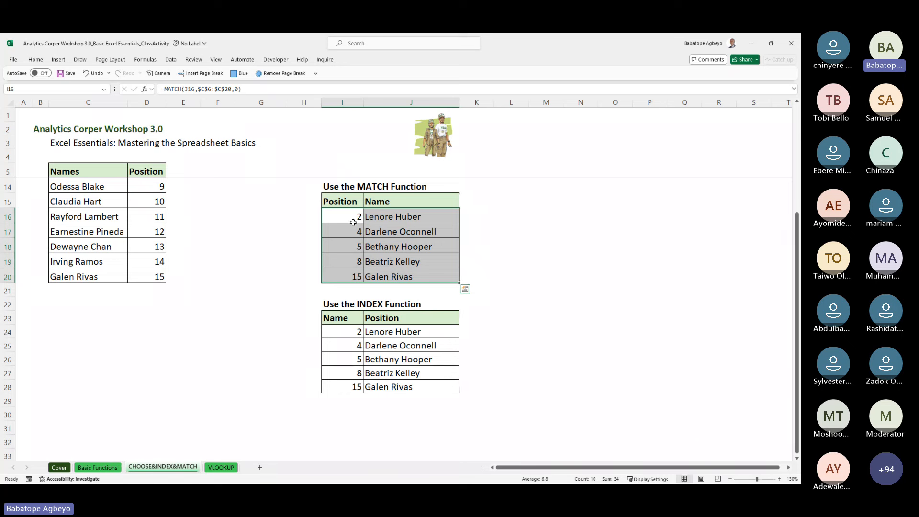
pyautogui.moveTo(353, 222); pyautogui.dragTo(419, 280)
pyautogui.scroll(3, 766, 246)
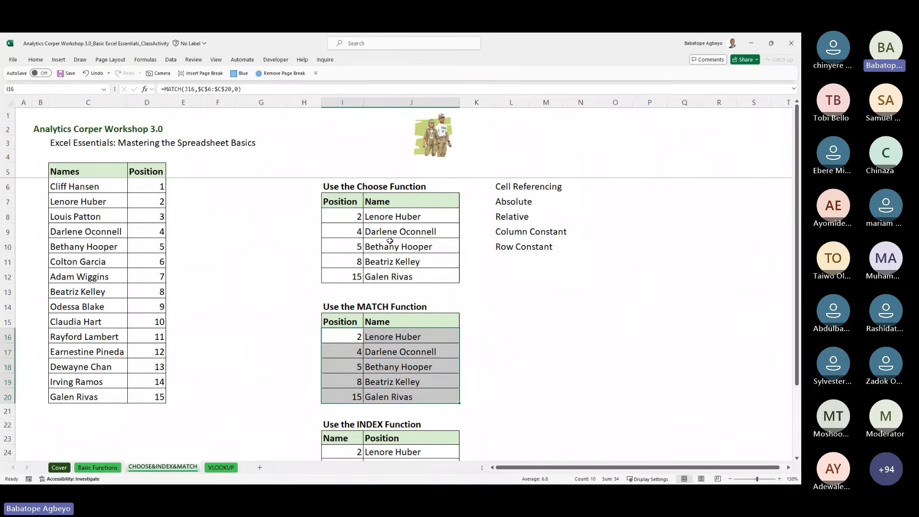
pyautogui.moveTo(353, 215); pyautogui.dragTo(419, 273)
# Step: Back on Basic Functions, start a VLOOKUP formula in J30 beside question 6
pyautogui.click(97, 468)
pyautogui.click(665, 279)
pyautogui.write('=vlo')
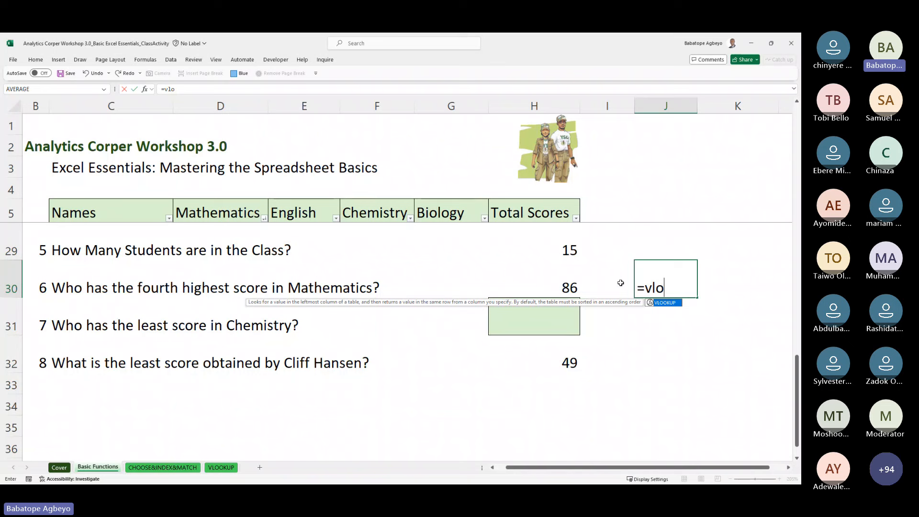
# Step: Start a VLOOKUP in J30 that uses question 6's score in H30 as the lookup value
pyautogui.press('Tab')
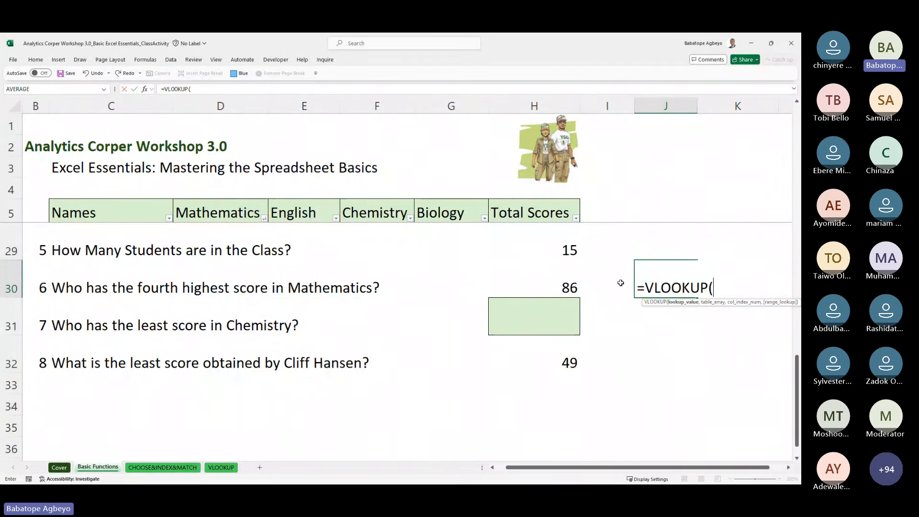
pyautogui.click(621, 283)
pyautogui.press('Left')
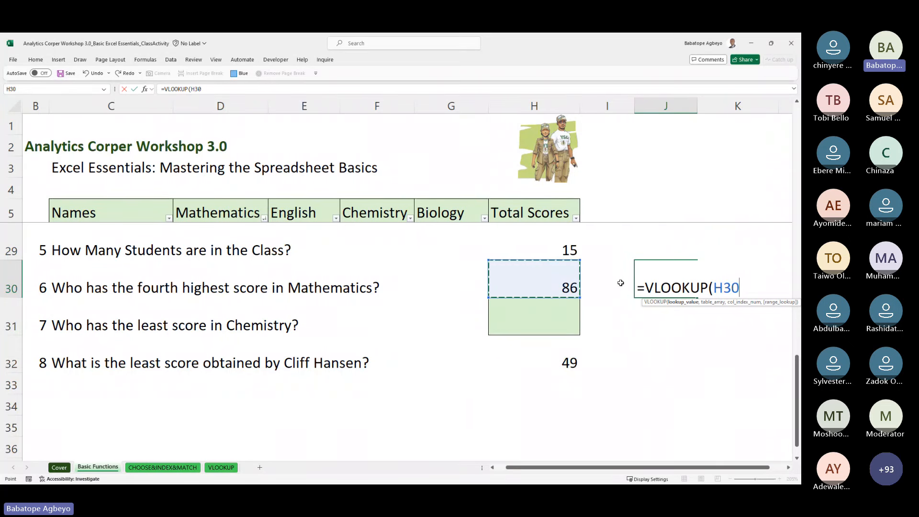
pyautogui.write(',')
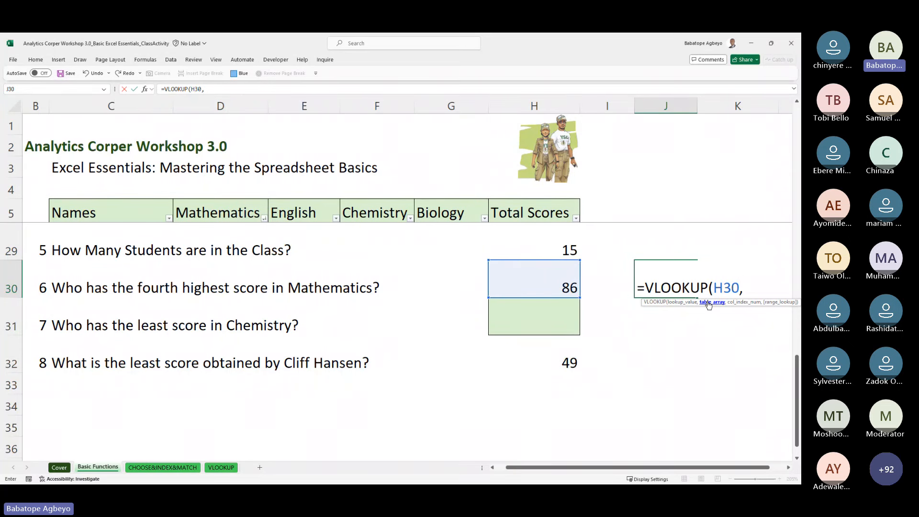
# Step: Point the table range at D6 extending toward English, then abandon the unfinished VLOOKUP
pyautogui.click(372, 269)
pyautogui.press('Up')
pyautogui.press('Up')
pyautogui.press('Up')
pyautogui.press('Up')
pyautogui.press('Up')
pyautogui.press('Up')
pyautogui.press('Up')
pyautogui.press('Up')
pyautogui.press('Up')
pyautogui.press('Up')
pyautogui.press('Up')
pyautogui.press('Up')
pyautogui.press('Up')
pyautogui.press('Up')
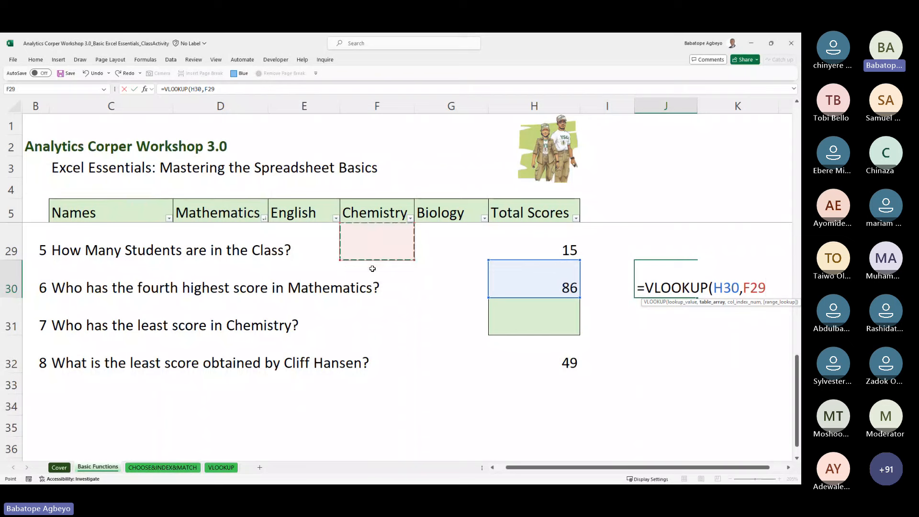
pyautogui.press('Up')
pyautogui.press('Up')
pyautogui.press('Up')
pyautogui.press('Up')
pyautogui.press('Up')
pyautogui.press('Up')
pyautogui.press('Up')
pyautogui.press('Up')
pyautogui.press('Up')
pyautogui.press('Up')
pyautogui.press('Up')
pyautogui.press('Up')
pyautogui.press('Up')
pyautogui.press('Up')
pyautogui.press('Up')
pyautogui.press('Down')
pyautogui.press('Down')
pyautogui.press('Down')
pyautogui.press('Down')
pyautogui.press('Down')
pyautogui.press('Down')
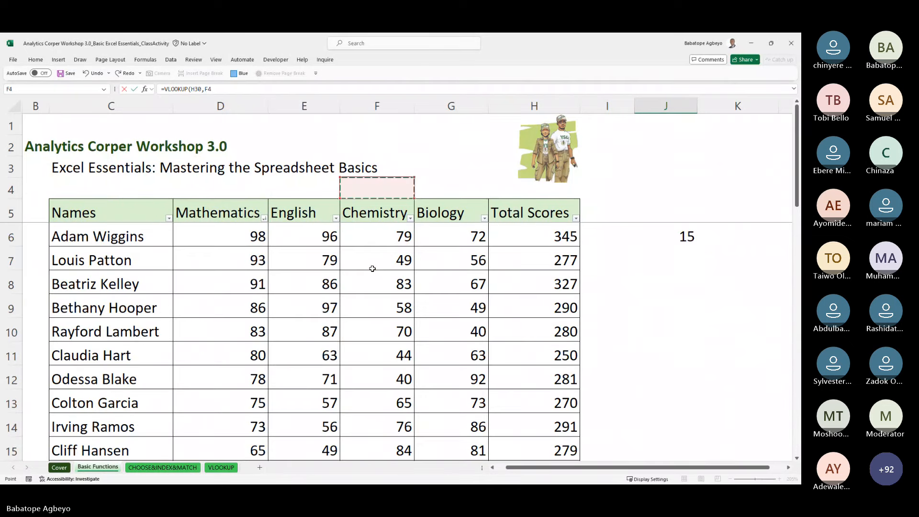
pyautogui.press('Left')
pyautogui.press('Left')
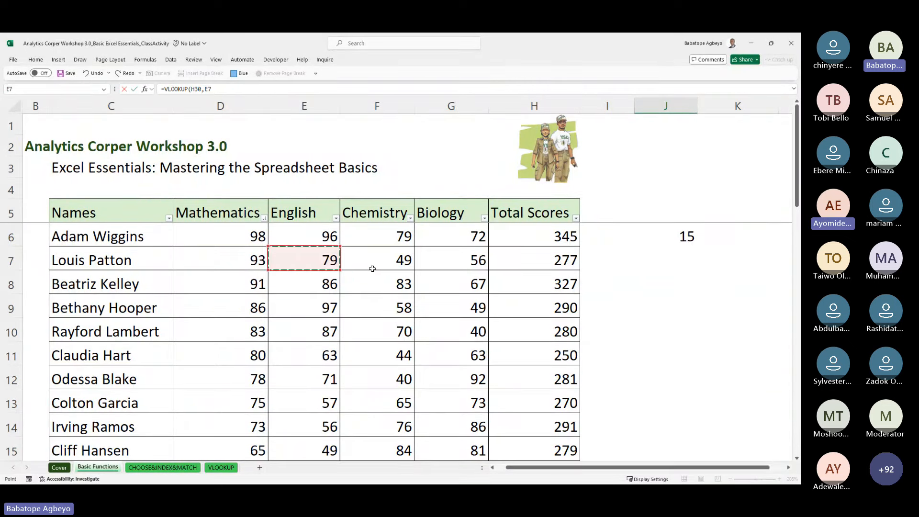
pyautogui.press('Up')
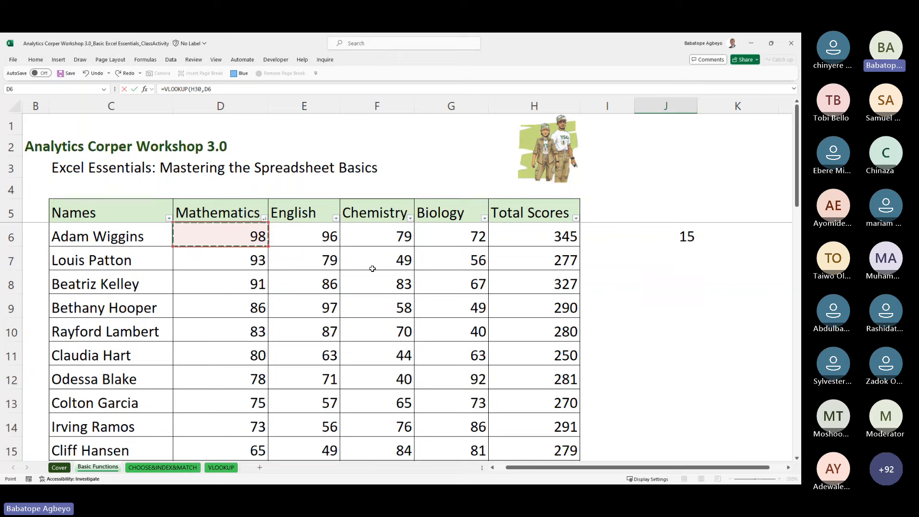
pyautogui.press('Left')
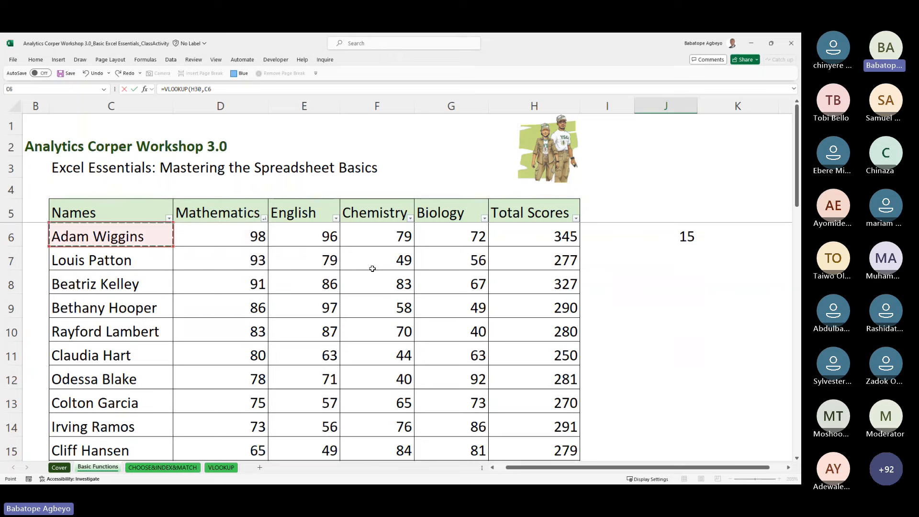
pyautogui.press('Right')
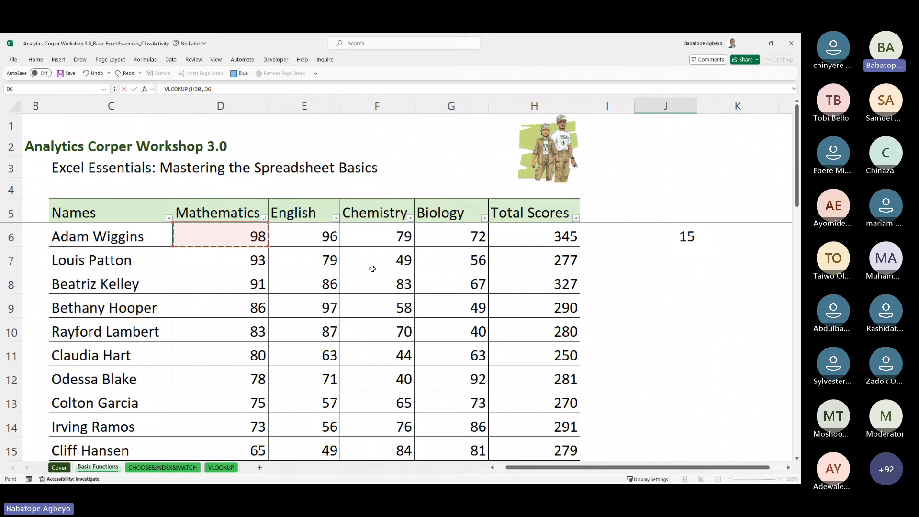
pyautogui.hotkey('shift', 'Right')
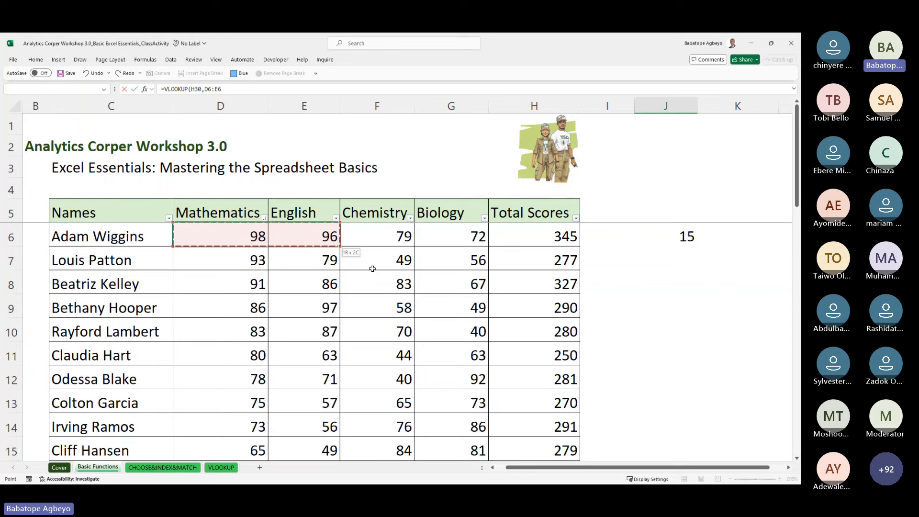
pyautogui.press('Escape')
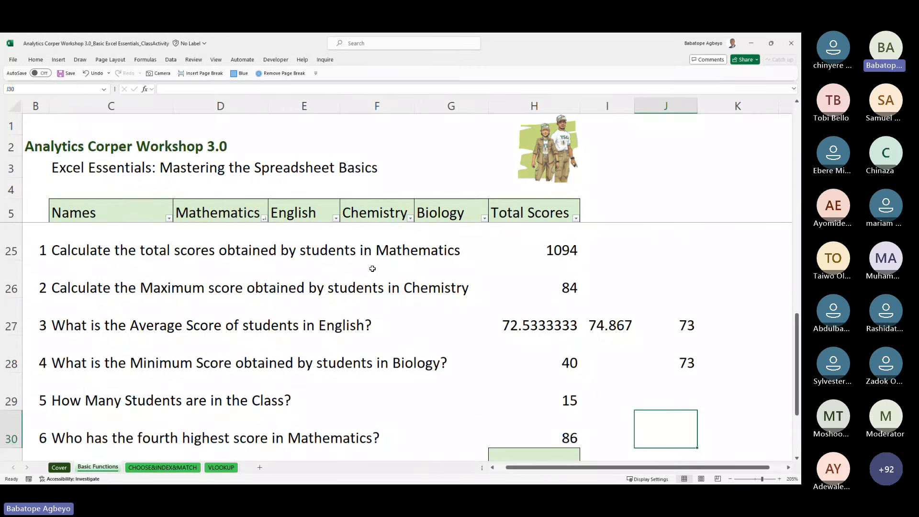
pyautogui.scroll(-2, 373, 268)
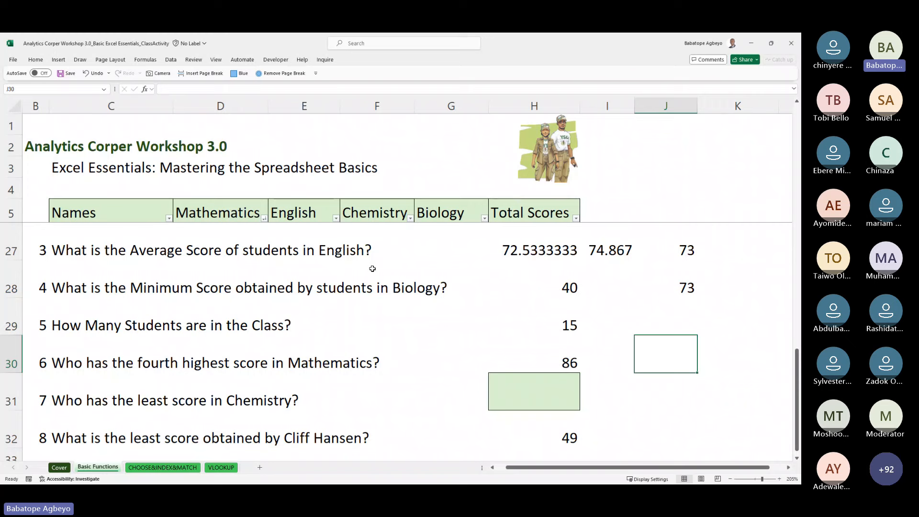
# Step: Start an XLOOKUP formula in J30
pyautogui.write('=xlo')
pyautogui.press('Right')
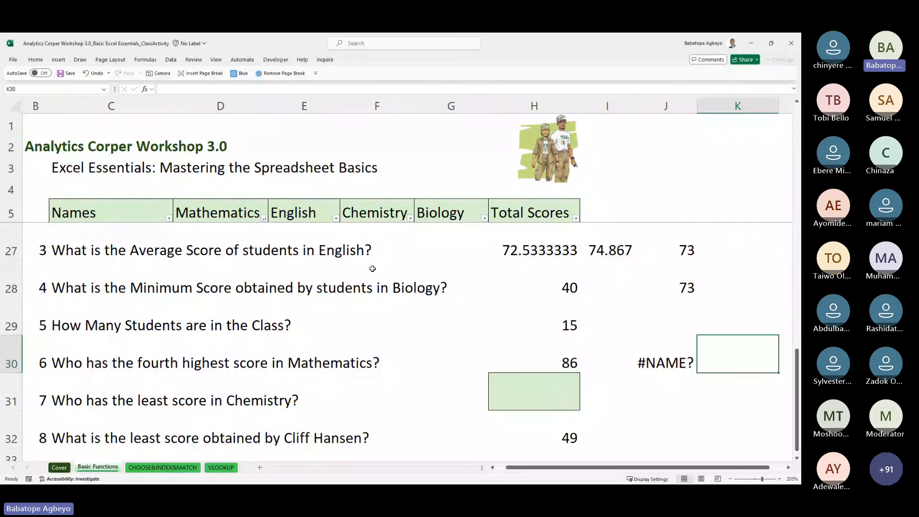
pyautogui.press('Left')
pyautogui.press('F2')
pyautogui.press('BackSpace')
pyautogui.press('BackSpace')
pyautogui.press('BackSpace')
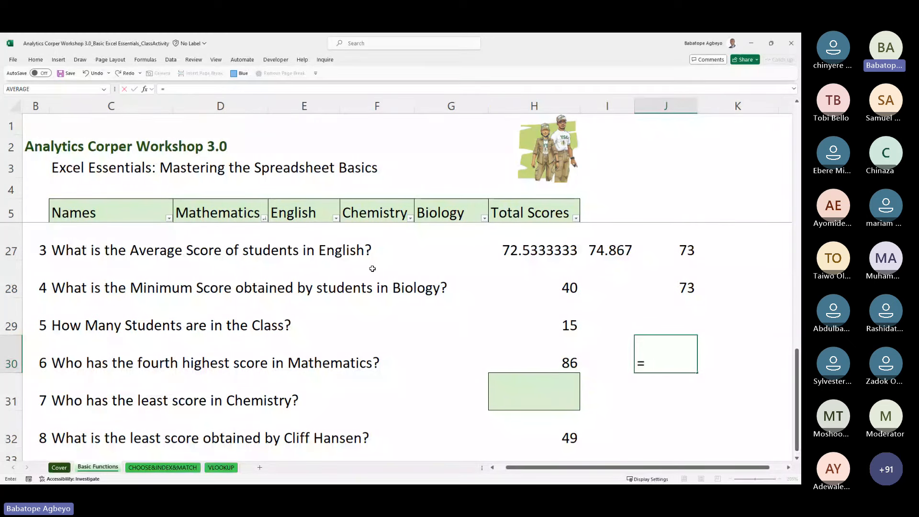
pyautogui.write('xlo')
pyautogui.press('Tab')
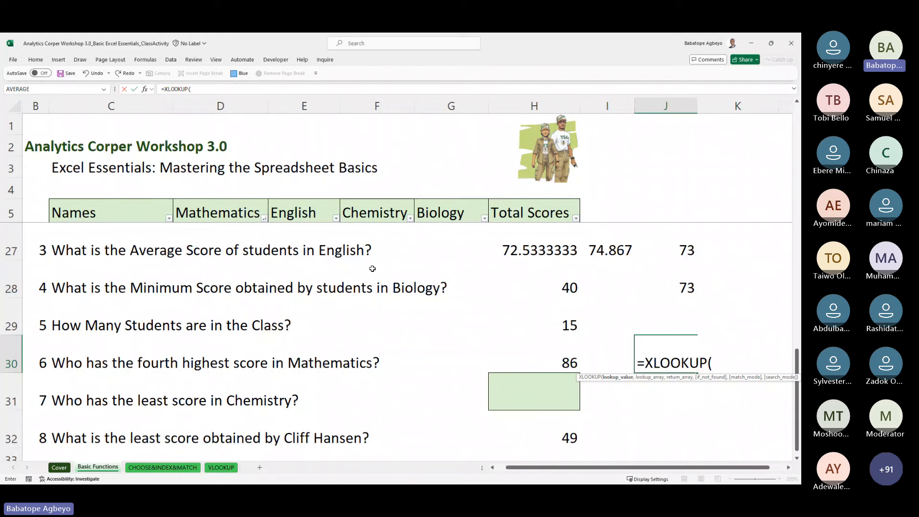
# Step: Use H30 as the lookup value and absolute $D$6:$D$20 Mathematics scores as the lookup array
pyautogui.press('Left')
pyautogui.press('Left')
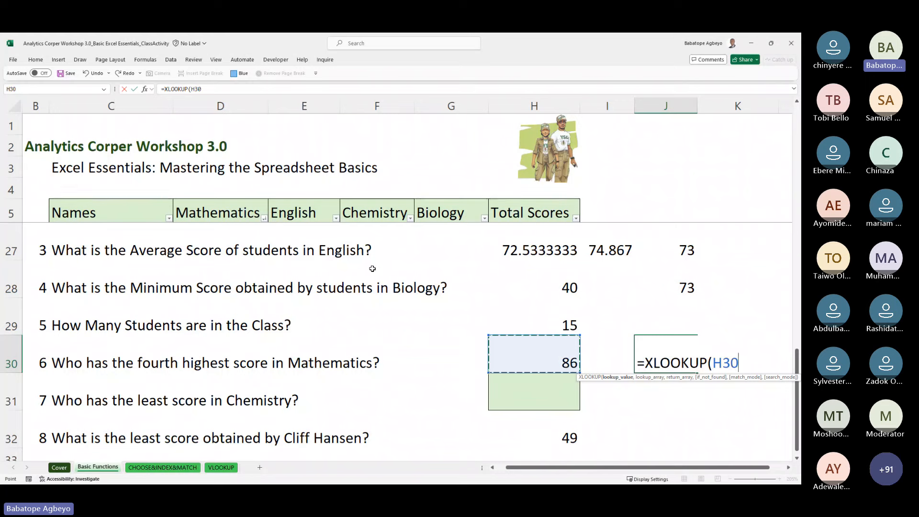
pyautogui.write(',')
pyautogui.press('Up')
pyautogui.press('Up')
pyautogui.press('Up')
pyautogui.press('Up')
pyautogui.press('Up')
pyautogui.press('Up')
pyautogui.press('Up')
pyautogui.press('Up')
pyautogui.press('Up')
pyautogui.press('Up')
pyautogui.press('Up')
pyautogui.press('Up')
pyautogui.press('Up')
pyautogui.press('Up')
pyautogui.press('Up')
pyautogui.press('Up')
pyautogui.press('Up')
pyautogui.press('Up')
pyautogui.press('Up')
pyautogui.press('Up')
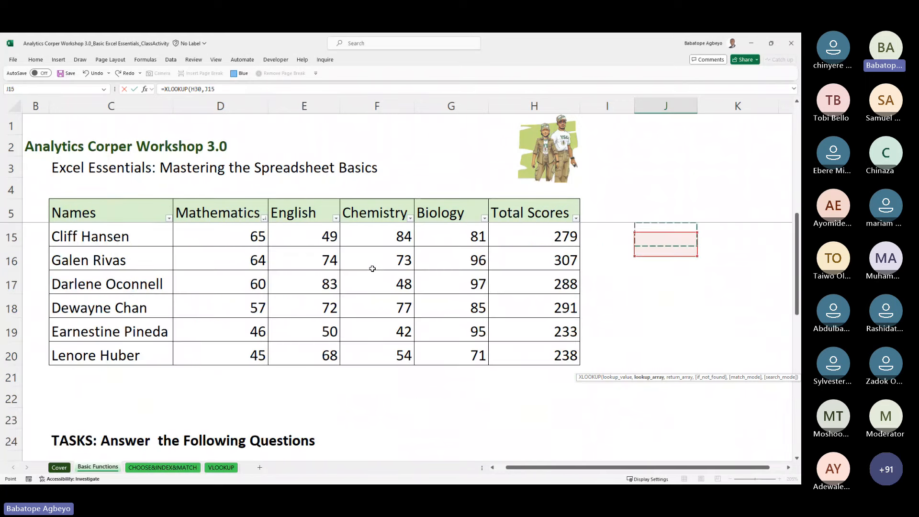
pyautogui.press('Up')
pyautogui.press('Up')
pyautogui.press('Up')
pyautogui.press('Up')
pyautogui.press('Up')
pyautogui.press('Up')
pyautogui.press('Left')
pyautogui.press('Left')
pyautogui.press('Left')
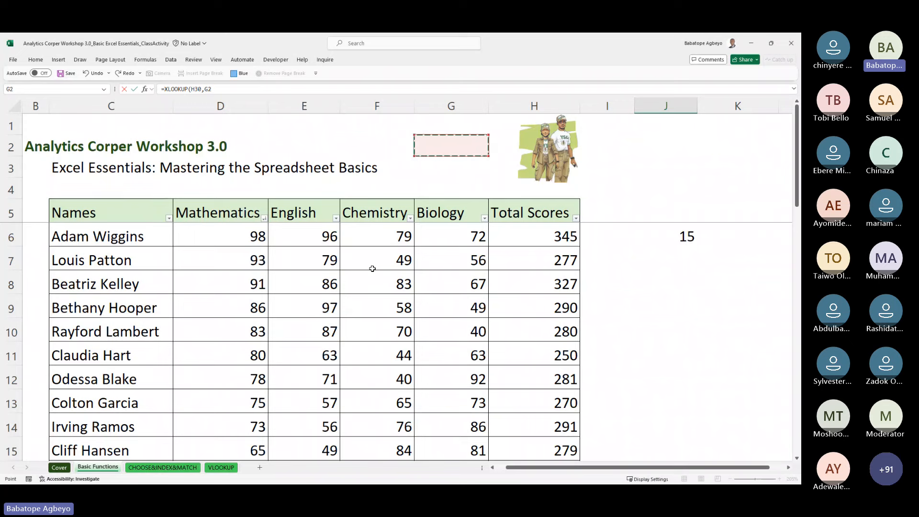
pyautogui.press('Down')
pyautogui.press('Down')
pyautogui.press('Down')
pyautogui.press('Down')
pyautogui.press('Down')
pyautogui.press('Down')
pyautogui.press('Down')
pyautogui.press('Down')
pyautogui.press('Down')
pyautogui.press('Down')
pyautogui.press('Down')
pyautogui.press('Down')
pyautogui.press('Down')
pyautogui.press('Down')
pyautogui.press('Down')
pyautogui.press('Down')
pyautogui.press('Down')
pyautogui.press('Down')
pyautogui.press('Down')
pyautogui.press('Down')
pyautogui.press('Down')
pyautogui.press('Down')
pyautogui.press('Down')
pyautogui.press('Down')
pyautogui.press('Down')
pyautogui.press('Down')
pyautogui.press('Down')
pyautogui.press('Down')
pyautogui.press('Down')
pyautogui.press('Down')
pyautogui.press('Down')
pyautogui.press('Down')
pyautogui.press('Down')
pyautogui.press('Down')
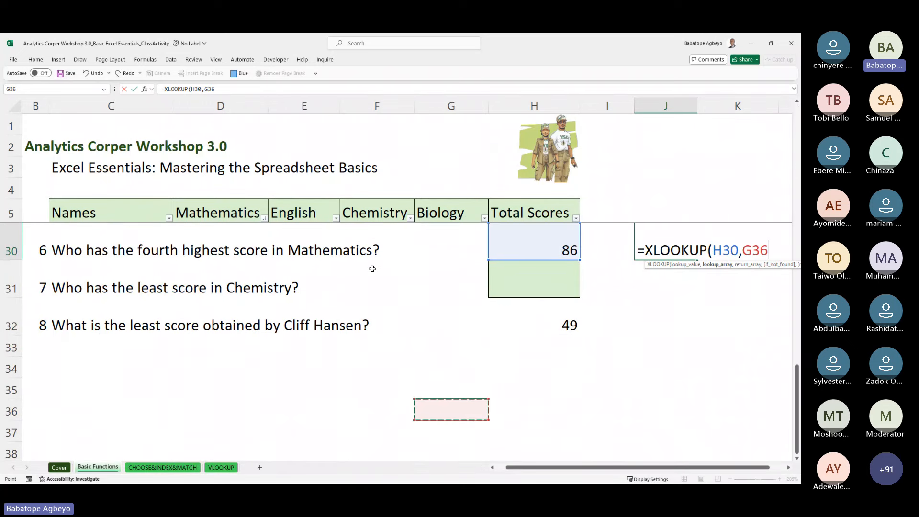
pyautogui.press('Up')
pyautogui.press('Up')
pyautogui.press('Up')
pyautogui.press('Up')
pyautogui.press('Up')
pyautogui.press('Up')
pyautogui.press('Up')
pyautogui.press('Up')
pyautogui.press('Up')
pyautogui.press('Up')
pyautogui.press('Up')
pyautogui.press('Up')
pyautogui.press('Up')
pyautogui.press('Up')
pyautogui.press('Up')
pyautogui.press('Up')
pyautogui.press('Up')
pyautogui.press('Up')
pyautogui.press('Up')
pyautogui.press('Up')
pyautogui.press('Up')
pyautogui.press('Up')
pyautogui.press('Up')
pyautogui.press('Up')
pyautogui.press('Up')
pyautogui.press('Up')
pyautogui.press('Up')
pyautogui.press('Up')
pyautogui.press('Up')
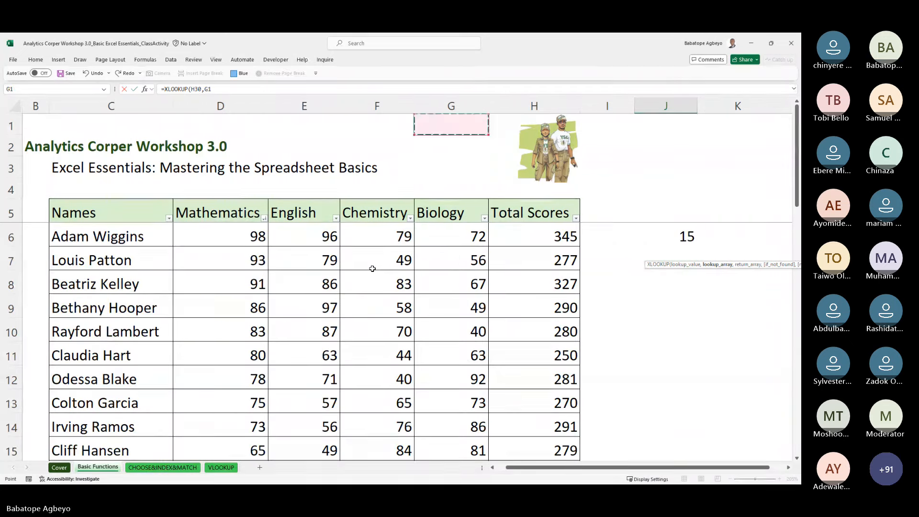
pyautogui.press('Left')
pyautogui.press('Left')
pyautogui.press('Left')
pyautogui.press('Down')
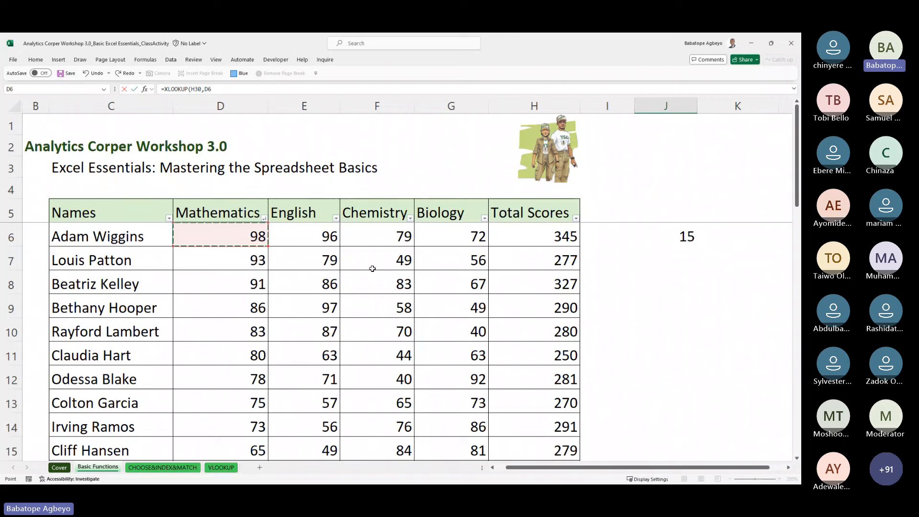
pyautogui.hotkey('ctrl', 'shift', 'Down')
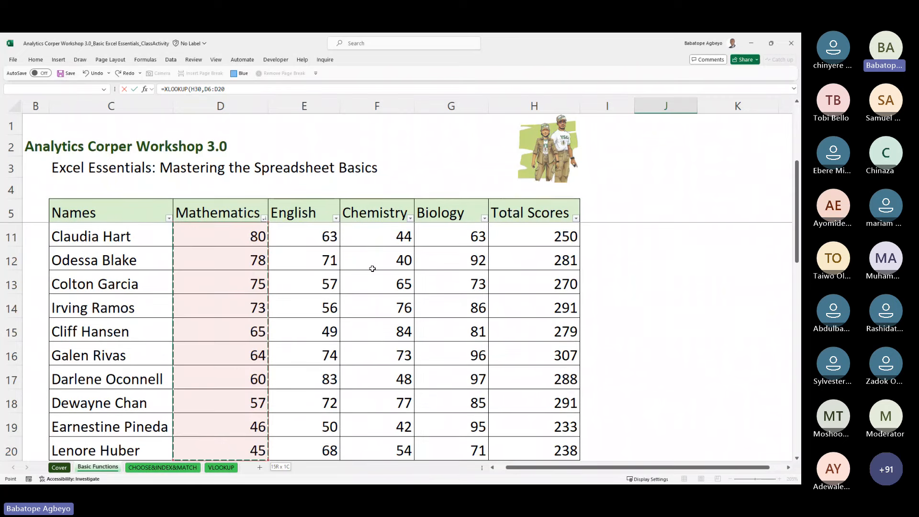
pyautogui.press('F4')
pyautogui.write(',')
pyautogui.press('Up')
pyautogui.press('Up')
pyautogui.press('Up')
pyautogui.press('Up')
pyautogui.press('Up')
pyautogui.press('Up')
pyautogui.press('Up')
pyautogui.press('Up')
pyautogui.press('Up')
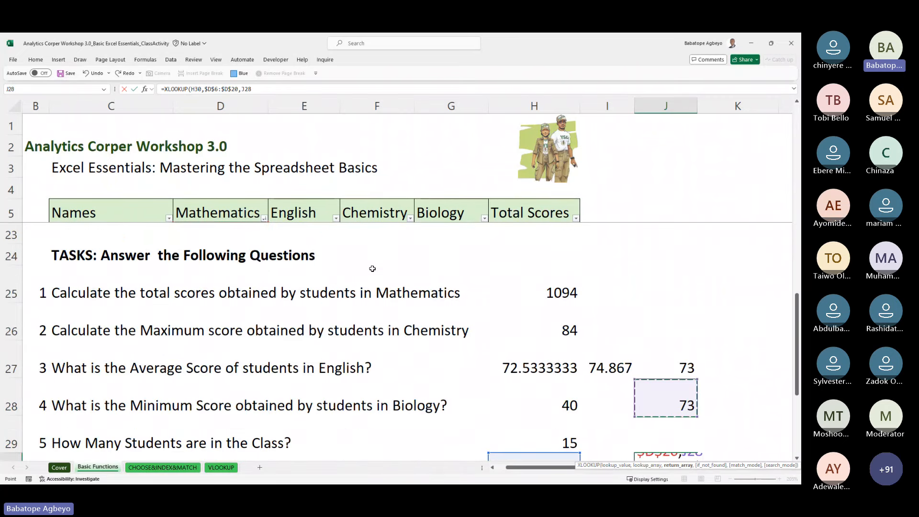
pyautogui.press('Up')
pyautogui.press('Up')
pyautogui.press('Up')
pyautogui.press('Up')
pyautogui.press('Up')
pyautogui.press('Up')
pyautogui.press('Up')
pyautogui.press('Up')
pyautogui.press('Up')
pyautogui.press('Up')
pyautogui.press('Up')
pyautogui.press('Up')
pyautogui.press('Up')
pyautogui.press('Up')
pyautogui.press('Up')
pyautogui.press('Up')
pyautogui.press('Up')
pyautogui.press('Up')
pyautogui.press('Up')
pyautogui.press('Up')
pyautogui.press('Left')
pyautogui.press('Left')
pyautogui.press('Left')
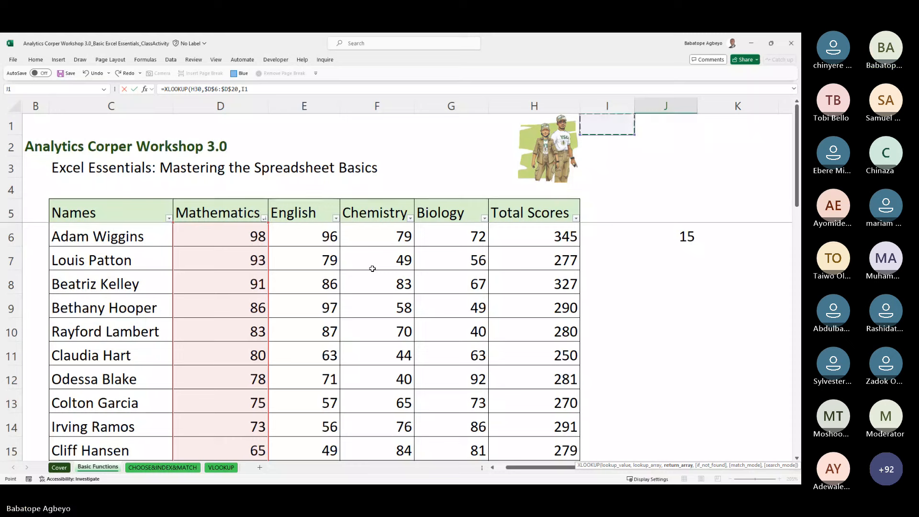
pyautogui.press('Left')
pyautogui.press('Left')
pyautogui.press('Left')
pyautogui.press('Left')
pyautogui.press('Left')
pyautogui.press('Down')
pyautogui.press('Down')
pyautogui.press('Down')
pyautogui.press('Down')
pyautogui.press('Down')
pyautogui.press('Right')
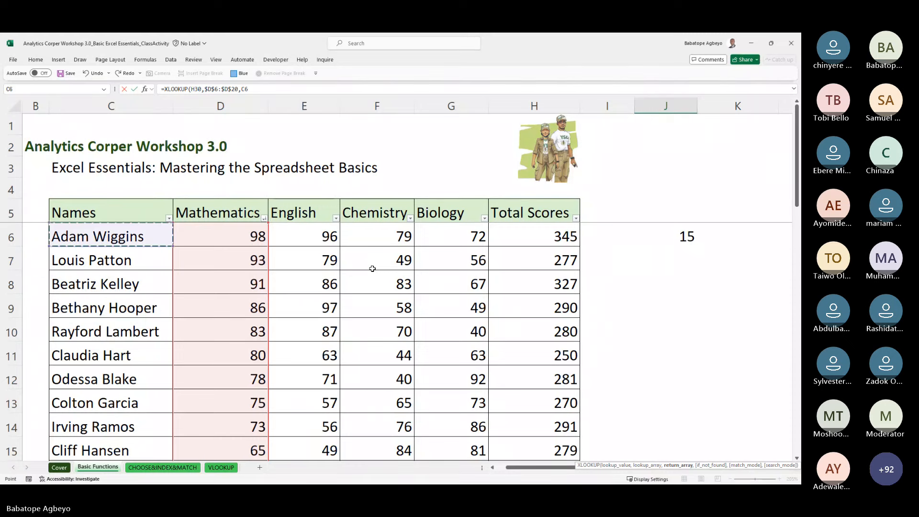
pyautogui.scroll(-2, 372, 269)
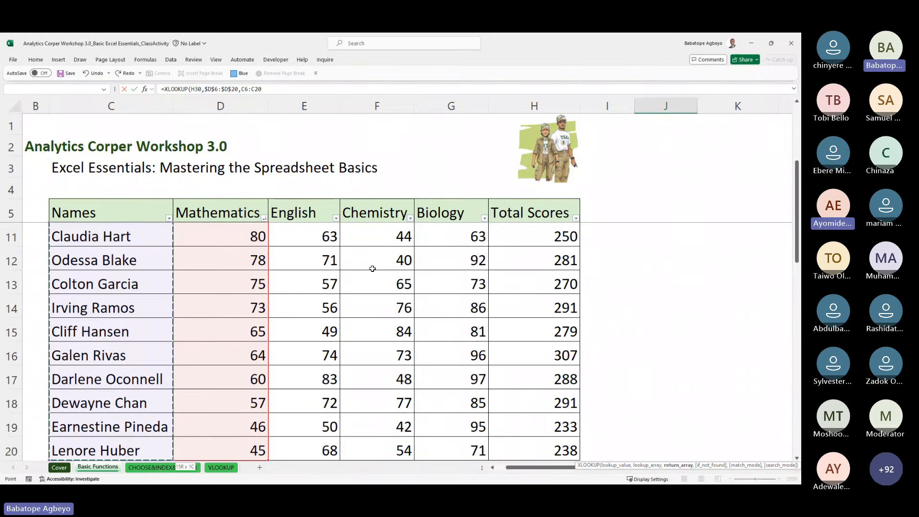
pyautogui.press('Return')
# Step: Recheck J30's XLOOKUP formula, then move back up column I toward the table
pyautogui.scroll(-1, 373, 268)
pyautogui.press('Up')
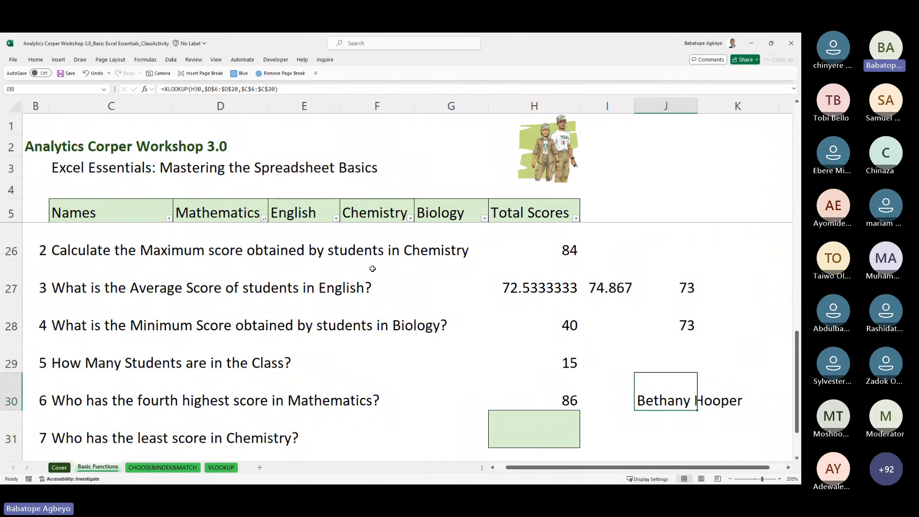
pyautogui.press('Down')
pyautogui.press('Up')
pyautogui.press('Left')
pyautogui.press('Up')
pyautogui.press('Up')
pyautogui.press('Up')
pyautogui.press('Up')
pyautogui.press('Up')
pyautogui.press('Up')
pyautogui.press('Up')
pyautogui.press('Up')
pyautogui.press('Up')
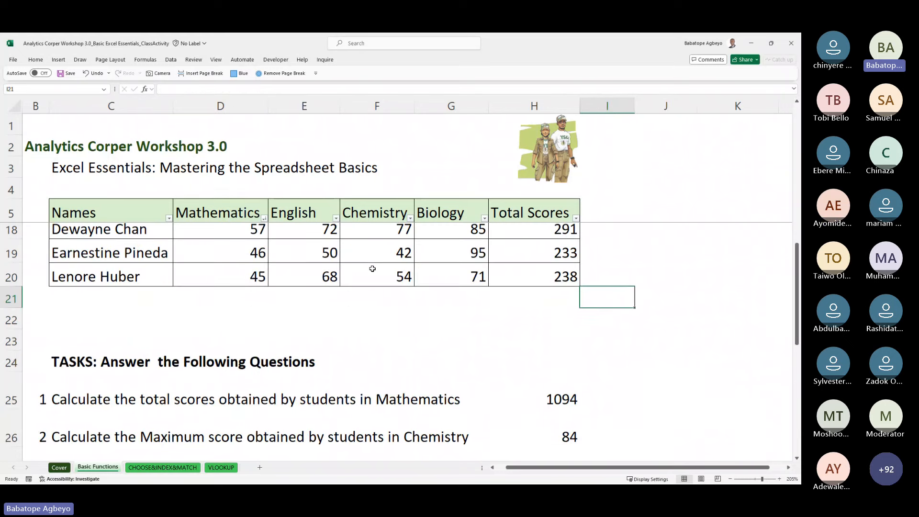
# Step: Insert a blank column E before English, beside the Mathematics scores
pyautogui.press('Up')
pyautogui.press('Up')
pyautogui.press('Up')
pyautogui.press('Up')
pyautogui.press('Up')
pyautogui.press('Up')
pyautogui.press('Up')
pyautogui.press('Up')
pyautogui.press('Up')
pyautogui.press('Up')
pyautogui.press('Up')
pyautogui.press('Up')
pyautogui.press('Up')
pyautogui.press('Up')
pyautogui.press('Up')
pyautogui.press('Up')
pyautogui.press('Up')
pyautogui.press('Up')
pyautogui.press('Up')
pyautogui.press('Up')
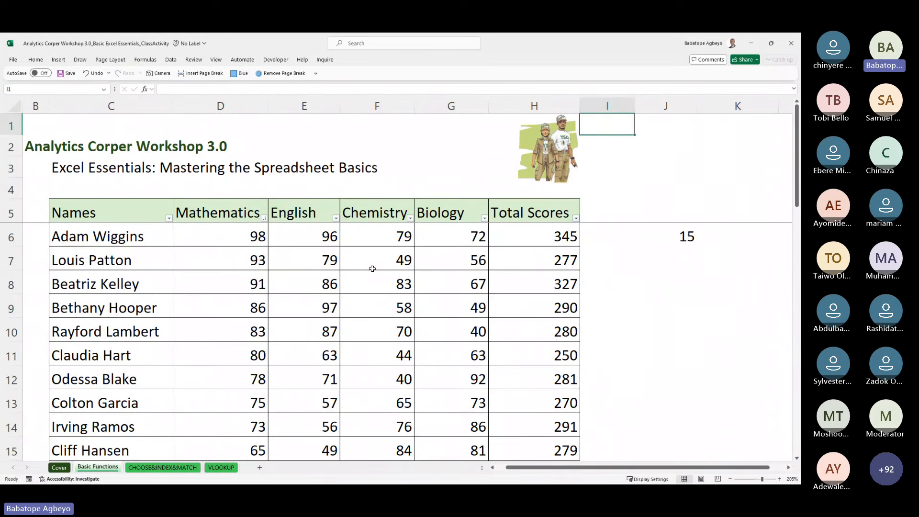
pyautogui.press('Left')
pyautogui.press('Left')
pyautogui.press('Left')
pyautogui.press('Down')
pyautogui.press('Down')
pyautogui.press('Down')
pyautogui.press('Down')
pyautogui.press('Left')
pyautogui.press('Left')
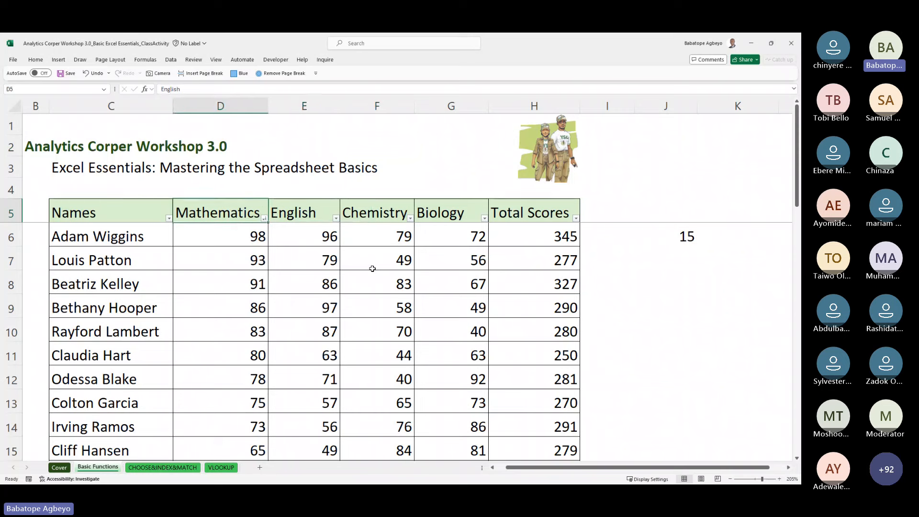
pyautogui.press('Left')
pyautogui.press('Down')
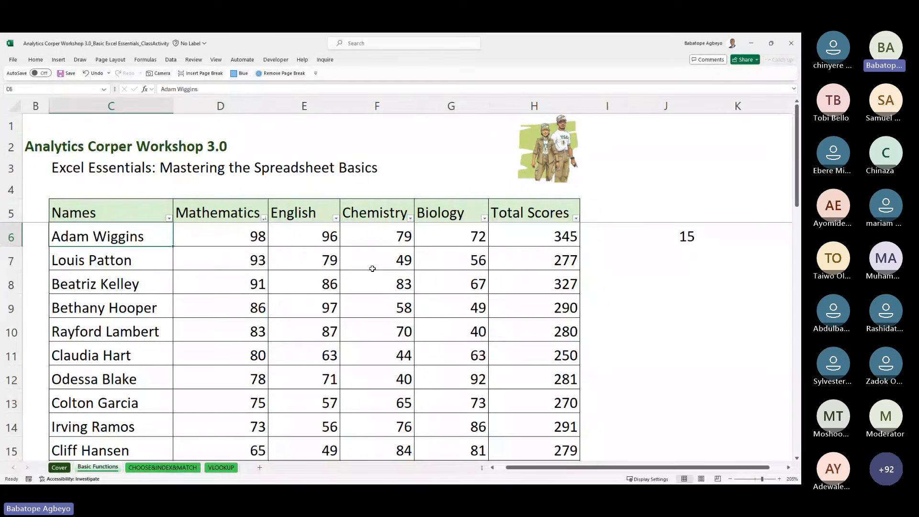
pyautogui.press('Right')
pyautogui.press('Right')
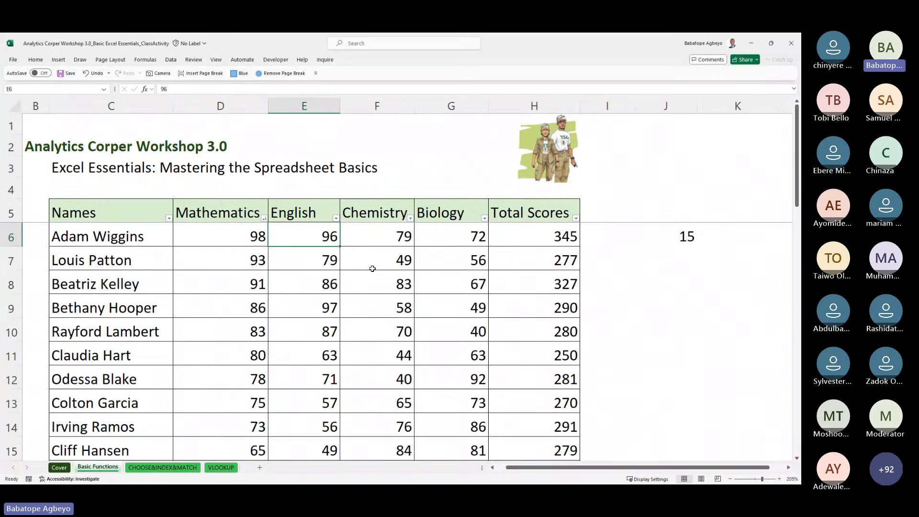
pyautogui.click(309, 102)
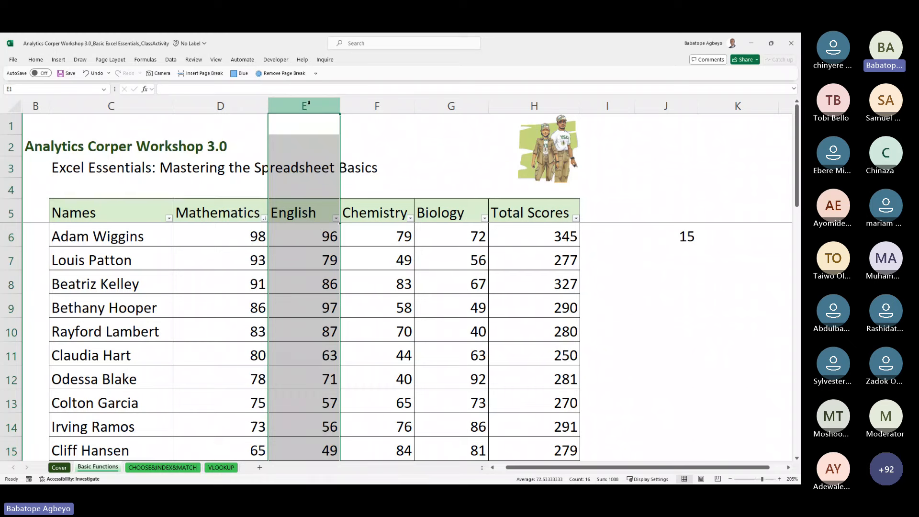
pyautogui.hotkey('ctrl', 'shift', '+')
# Step: Begin and cancel a formula in E6, then inspect the empty new column around E5–E13
pyautogui.press('Down')
pyautogui.press('Down')
pyautogui.press('Down')
pyautogui.press('Down')
pyautogui.press('Down')
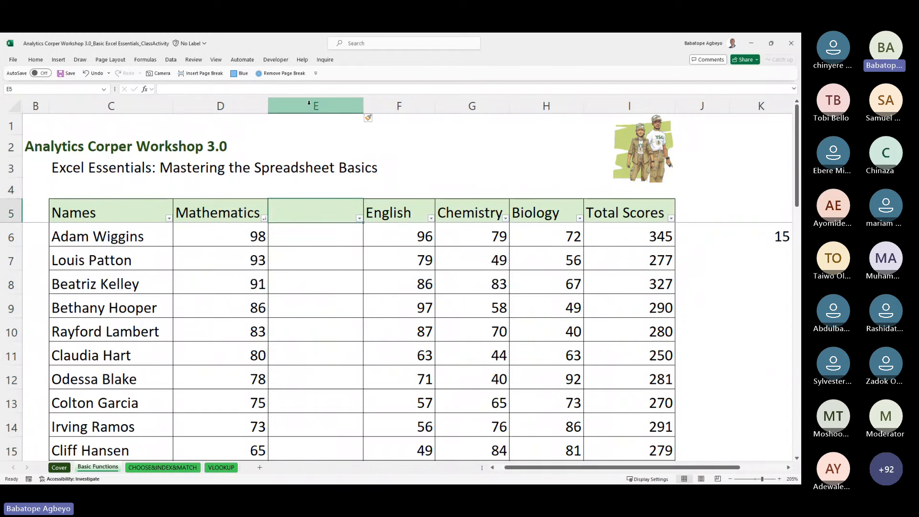
pyautogui.write('=')
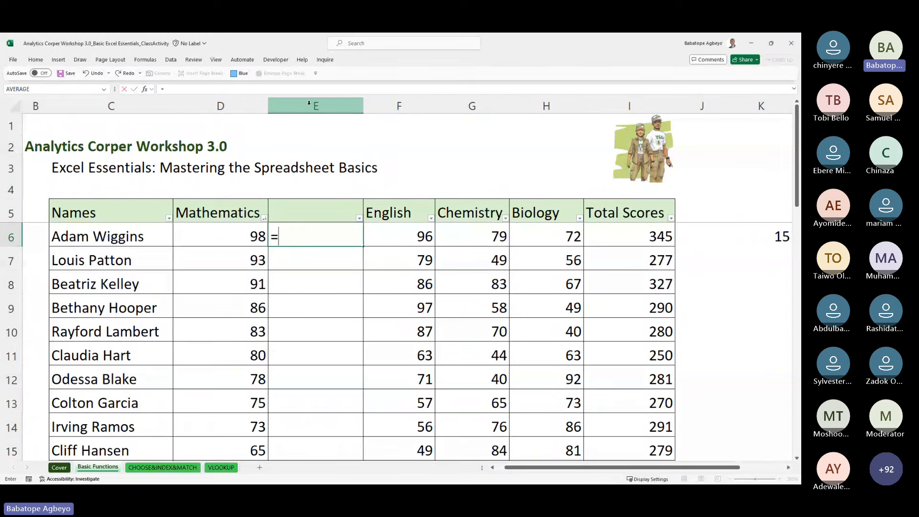
pyautogui.write('la')
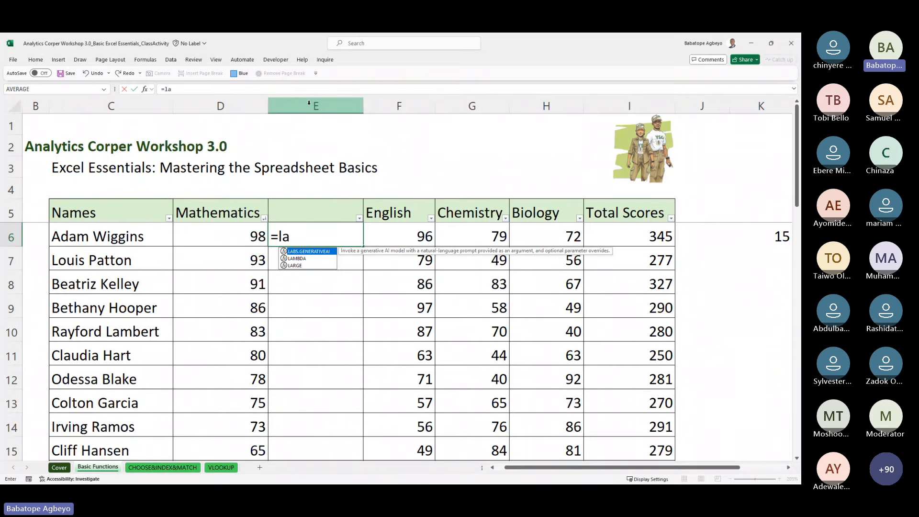
pyautogui.press('Escape')
pyautogui.press('Escape')
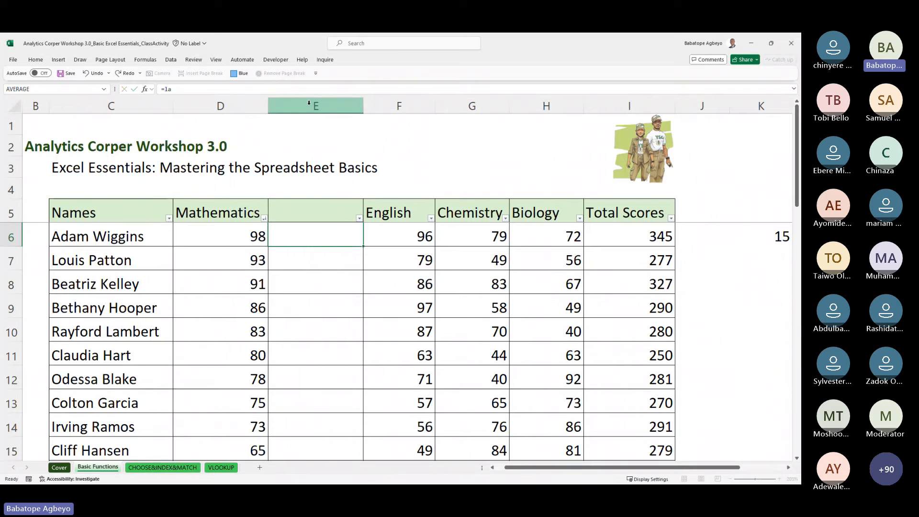
pyautogui.press('Down')
pyautogui.press('Down')
pyautogui.press('Up')
pyautogui.press('Up')
pyautogui.press('Up')
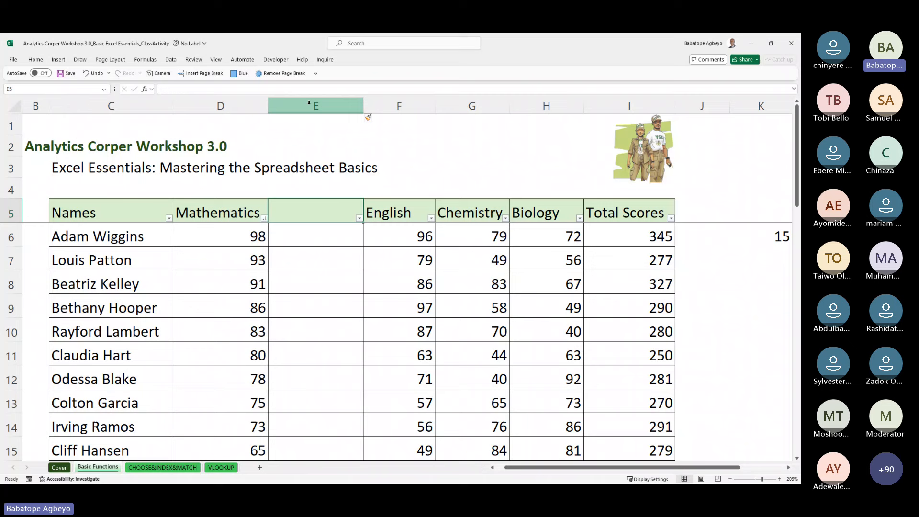
pyautogui.press('Down')
pyautogui.press('Down')
pyautogui.press('Up')
pyautogui.press('Down')
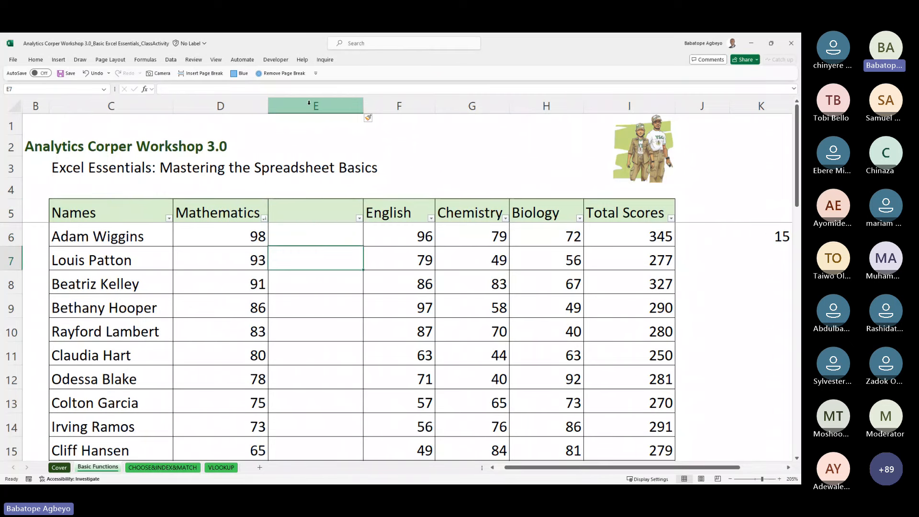
pyautogui.press('Up')
pyautogui.press('Down')
pyautogui.press('Up')
pyautogui.press('Up')
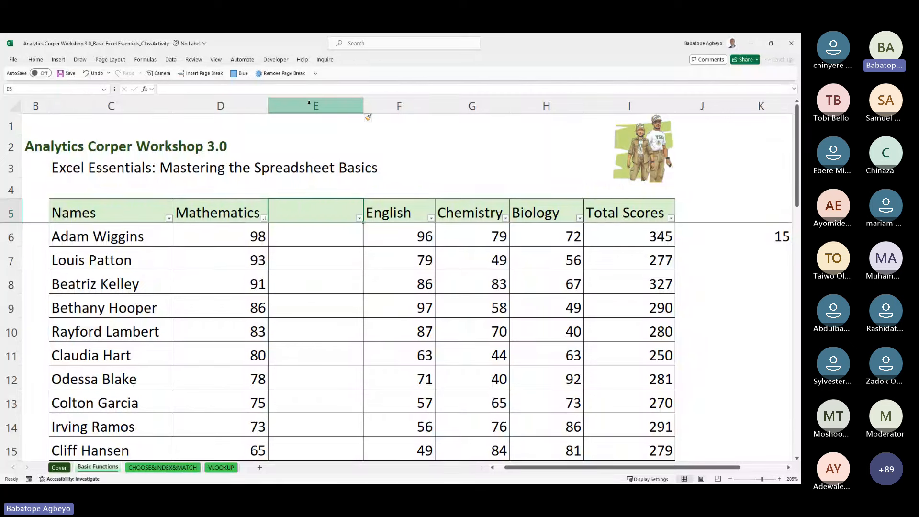
pyautogui.press('Down')
pyautogui.press('Down')
pyautogui.press('Down')
pyautogui.press('Down')
pyautogui.press('Down')
pyautogui.press('Down')
pyautogui.press('Down')
pyautogui.press('Down')
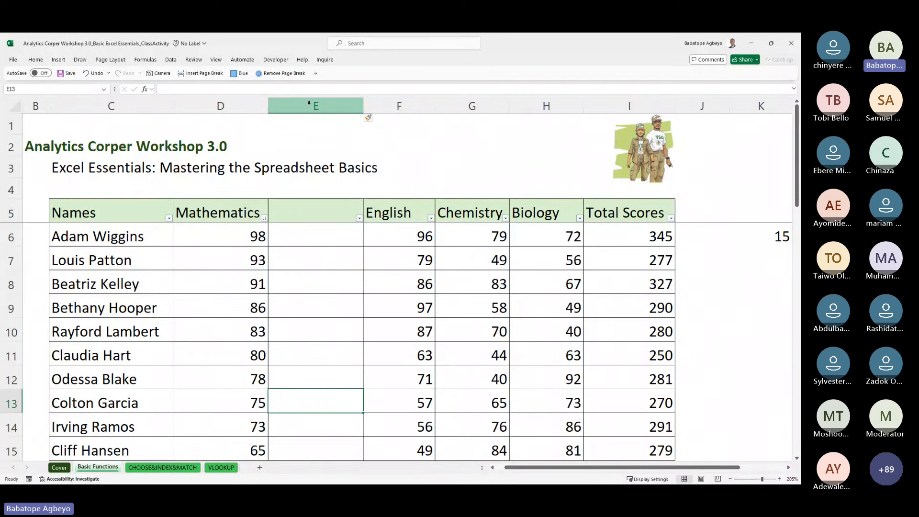
pyautogui.press('Up')
pyautogui.press('Up')
pyautogui.press('Up')
pyautogui.press('Up')
pyautogui.press('Up')
pyautogui.press('Up')
pyautogui.press('Up')
pyautogui.press('Left')
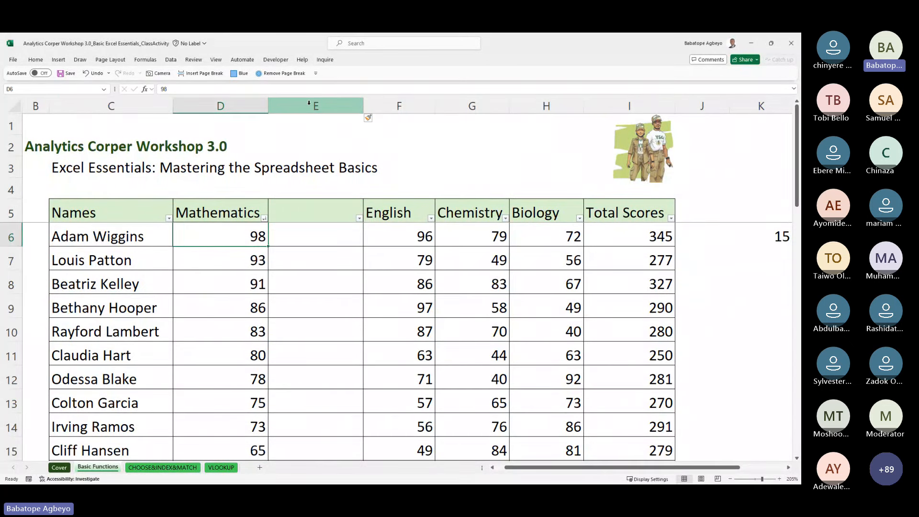
pyautogui.press('Right')
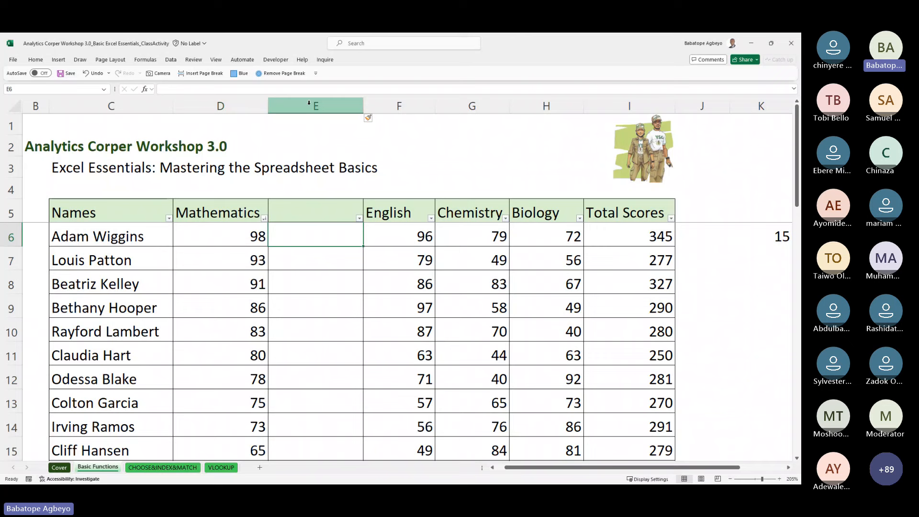
# Step: Check further down column E and the shifted fourth-highest Mathematics answer in K30
pyautogui.press('Down')
pyautogui.press('Down')
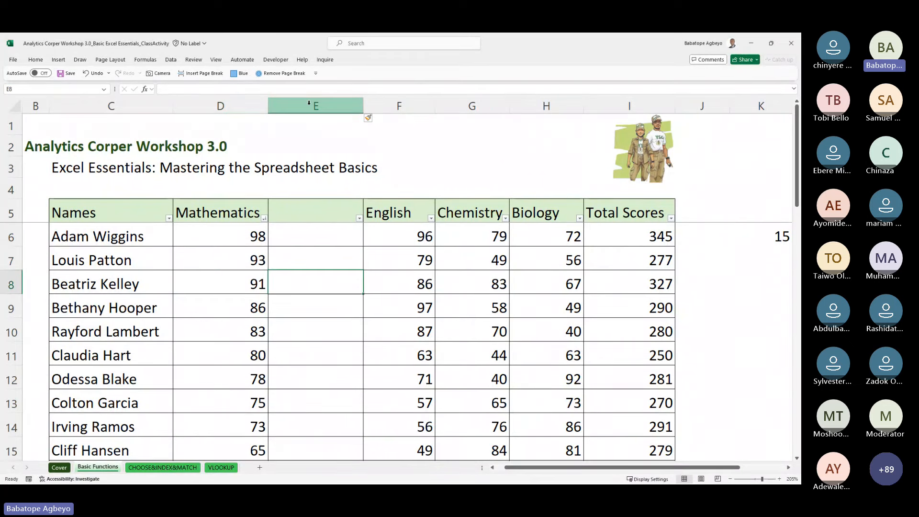
pyautogui.press('Down')
pyautogui.press('Down')
pyautogui.press('Down')
pyautogui.press('Down')
pyautogui.press('Down')
pyautogui.press('Down')
pyautogui.press('Down')
pyautogui.press('Down')
pyautogui.press('Down')
pyautogui.press('Down')
pyautogui.press('Down')
pyautogui.press('Down')
pyautogui.press('Down')
pyautogui.press('Down')
pyautogui.press('Down')
pyautogui.press('Down')
pyautogui.press('Down')
pyautogui.press('Down')
pyautogui.press('Down')
pyautogui.press('Down')
pyautogui.press('Down')
pyautogui.press('Down')
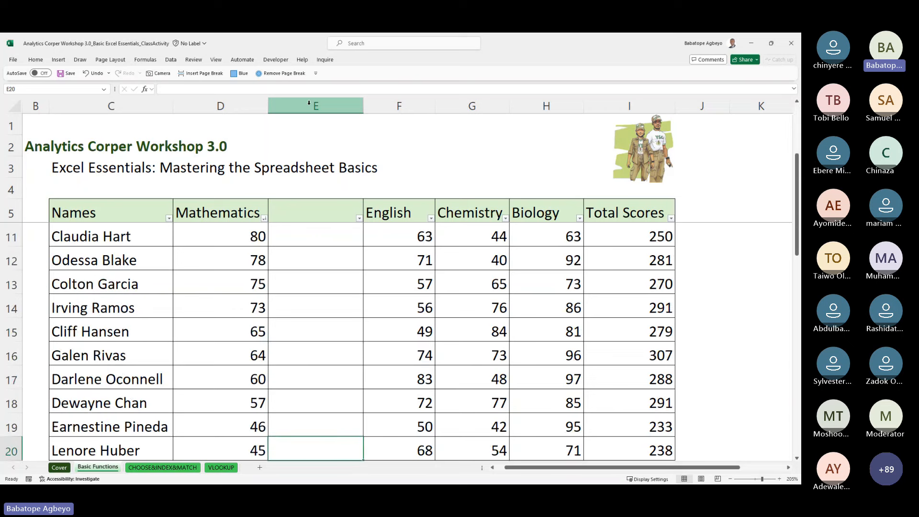
pyautogui.press('Down')
pyautogui.press('Down')
pyautogui.press('Down')
pyautogui.press('Down')
pyautogui.press('Down')
pyautogui.press('Down')
pyautogui.press('Down')
pyautogui.press('Down')
pyautogui.press('Down')
pyautogui.press('Down')
pyautogui.press('Down')
pyautogui.press('Down')
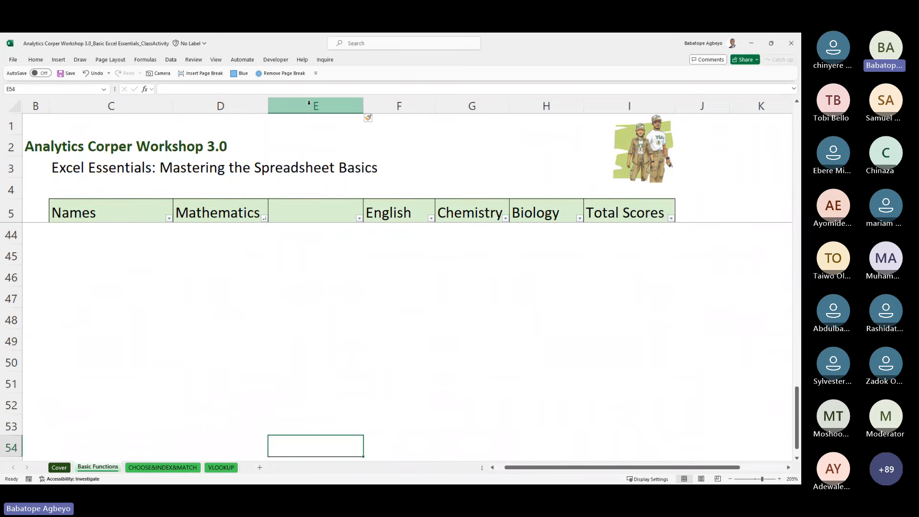
pyautogui.press('Up')
pyautogui.press('Up')
pyautogui.press('Up')
pyautogui.press('Up')
pyautogui.press('Up')
pyautogui.press('Up')
pyautogui.press('Up')
pyautogui.press('Up')
pyautogui.press('Up')
pyautogui.press('Up')
pyautogui.press('Up')
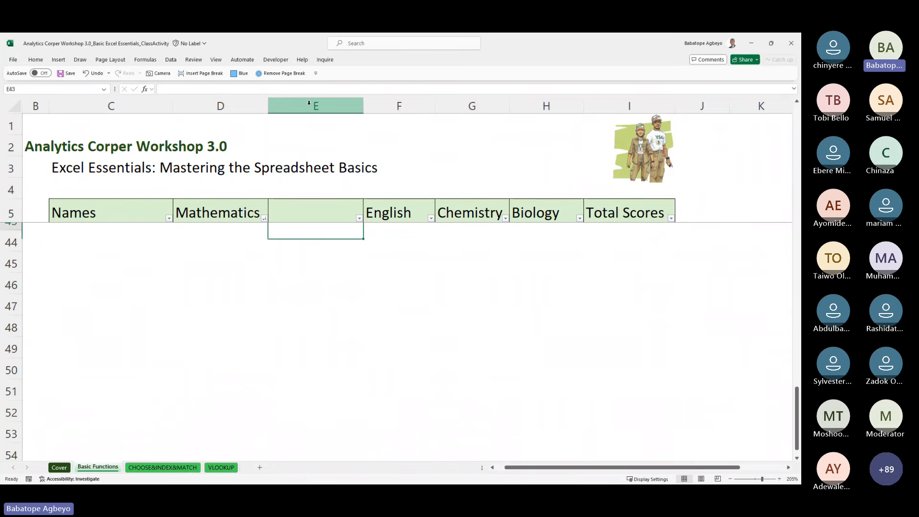
pyautogui.press('Up')
pyautogui.press('Up')
pyautogui.press('Up')
pyautogui.press('Up')
pyautogui.press('Up')
pyautogui.press('Up')
pyautogui.press('Up')
pyautogui.press('Up')
pyautogui.press('Up')
pyautogui.press('Up')
pyautogui.press('Up')
pyautogui.press('Up')
pyautogui.press('Up')
pyautogui.press('Up')
pyautogui.press('Up')
pyautogui.press('Up')
pyautogui.press('Up')
pyautogui.press('Up')
pyautogui.press('Up')
pyautogui.press('Up')
pyautogui.press('Right')
pyautogui.press('Right')
pyautogui.press('Right')
pyautogui.press('Right')
pyautogui.press('Right')
pyautogui.press('Right')
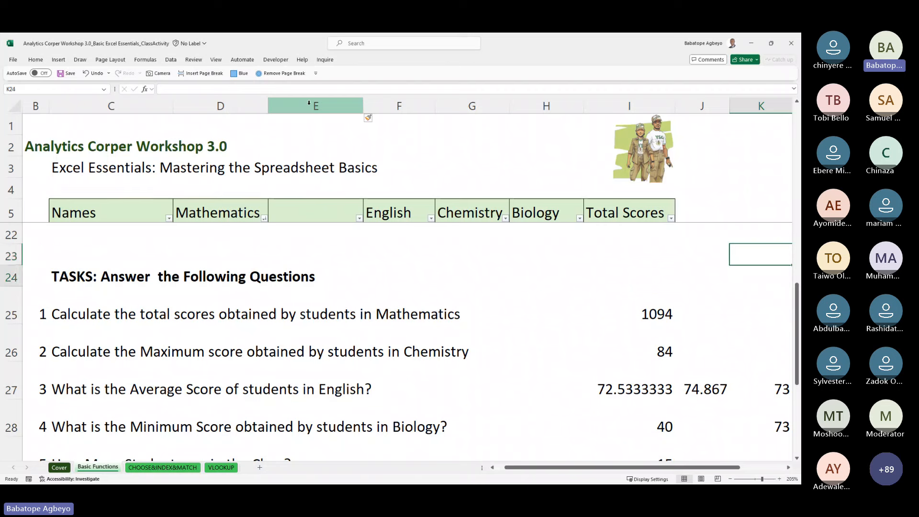
pyautogui.press('Down')
pyautogui.press('Down')
pyautogui.press('Down')
pyautogui.press('Down')
pyautogui.press('Down')
pyautogui.press('Down')
pyautogui.press('Down')
pyautogui.press('Down')
pyautogui.press('Down')
pyautogui.press('Down')
pyautogui.press('Down')
pyautogui.press('Down')
pyautogui.press('Down')
pyautogui.press('Up')
pyautogui.press('Up')
pyautogui.press('Up')
pyautogui.press('Up')
pyautogui.press('Up')
pyautogui.press('Up')
pyautogui.press('Up')
pyautogui.press('Up')
pyautogui.press('Down')
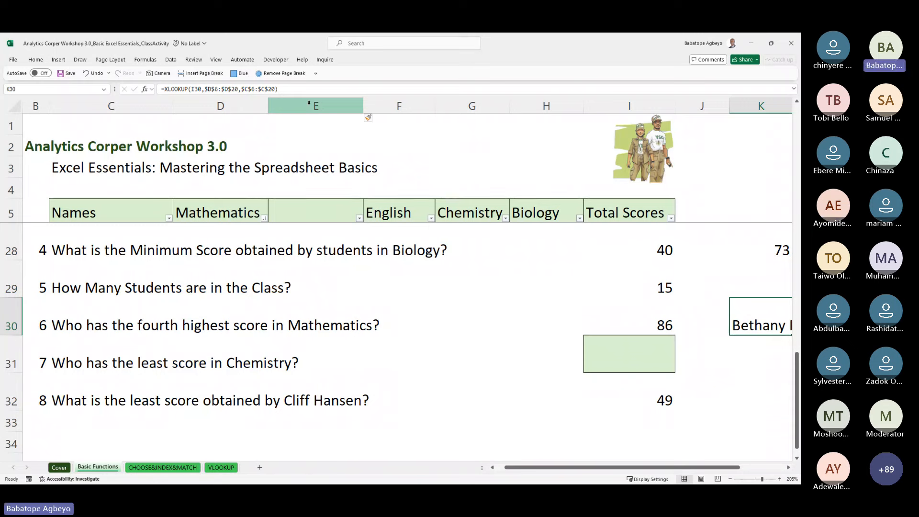
# Step: Return via the top row to cell E6 of the new column
pyautogui.press('Right')
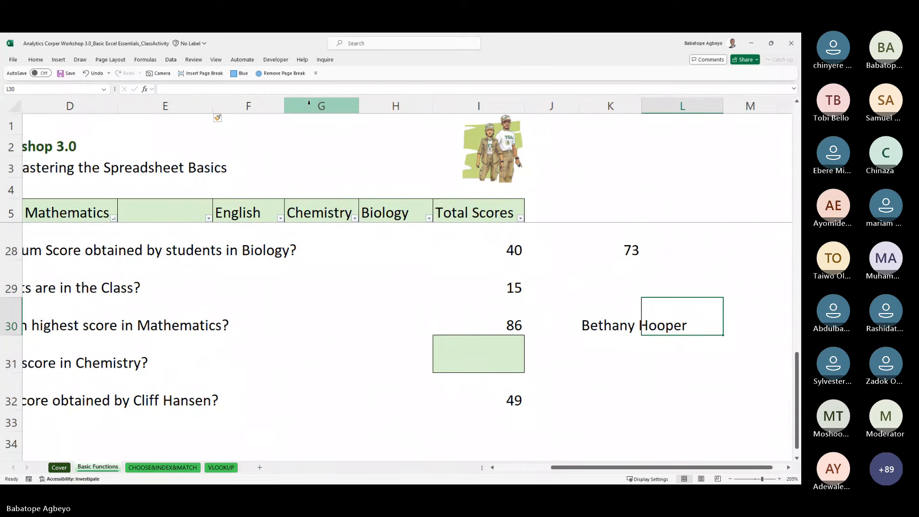
pyautogui.press('Up')
pyautogui.press('Up')
pyautogui.press('Up')
pyautogui.press('Up')
pyautogui.press('Up')
pyautogui.press('Up')
pyautogui.press('Up')
pyautogui.press('Up')
pyautogui.press('Up')
pyautogui.press('Up')
pyautogui.press('Up')
pyautogui.press('Up')
pyautogui.press('Up')
pyautogui.press('Up')
pyautogui.press('Up')
pyautogui.press('Up')
pyautogui.press('Up')
pyautogui.press('Up')
pyautogui.press('Up')
pyautogui.press('Up')
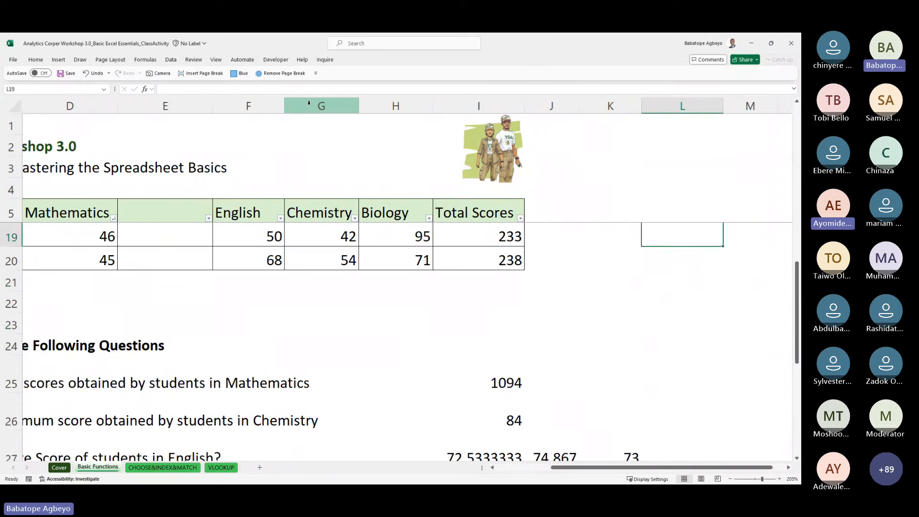
pyautogui.press('Up')
pyautogui.press('Up')
pyautogui.press('Up')
pyautogui.press('Up')
pyautogui.press('Up')
pyautogui.press('Up')
pyautogui.press('Up')
pyautogui.press('Up')
pyautogui.press('Up')
pyautogui.press('Left')
pyautogui.press('Left')
pyautogui.press('Left')
pyautogui.press('Left')
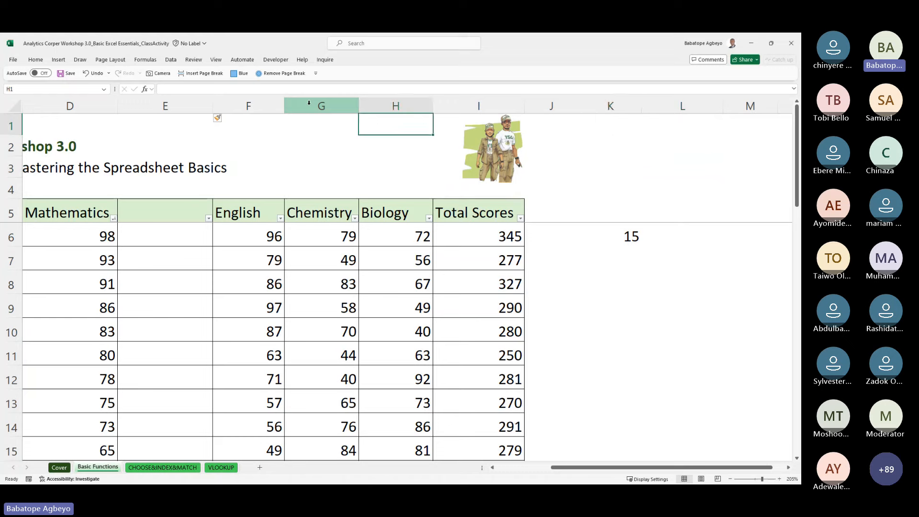
pyautogui.press('Left')
pyautogui.press('Left')
pyautogui.press('Left')
pyautogui.press('Left')
pyautogui.press('Left')
pyautogui.press('Left')
pyautogui.press('Left')
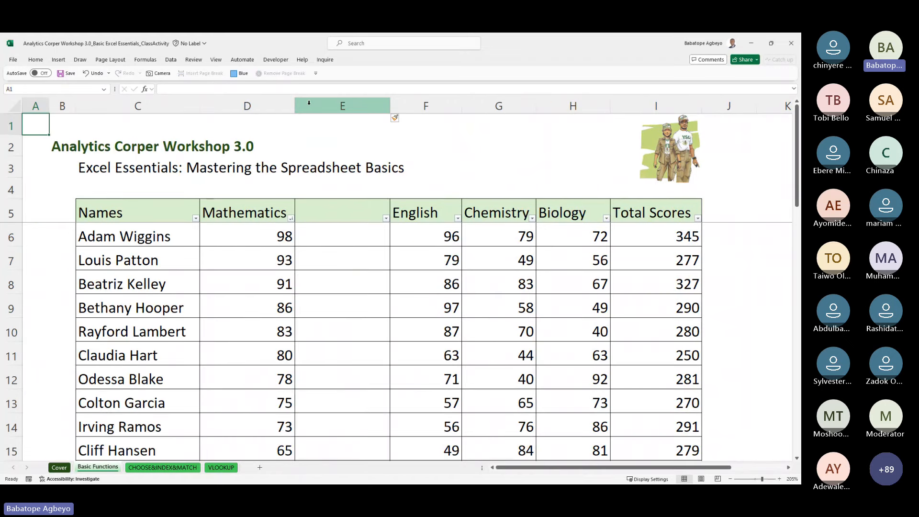
pyautogui.press('Right')
pyautogui.press('Right')
pyautogui.press('Right')
pyautogui.press('Right')
pyautogui.press('Down')
pyautogui.press('Down')
pyautogui.press('Down')
pyautogui.press('Down')
pyautogui.press('Down')
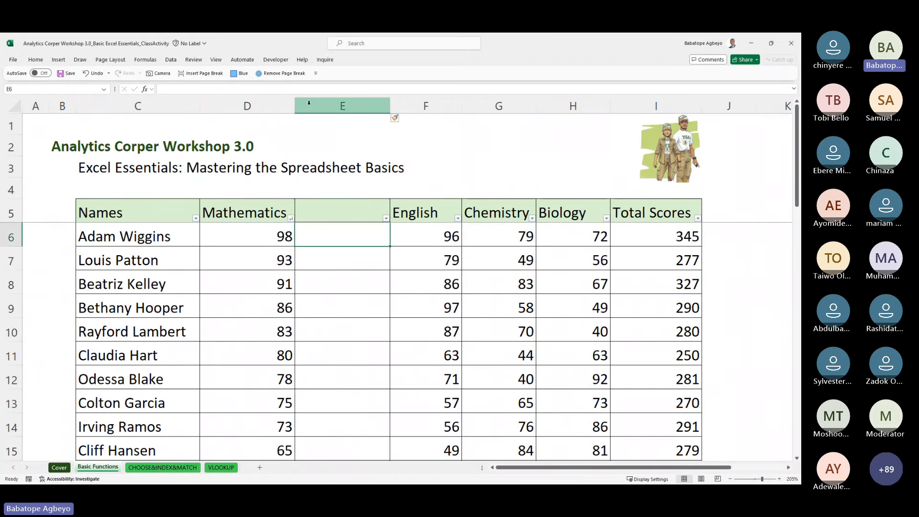
# Step: Enter =RANK(D6,$D$6:$D$20) in E6
pyautogui.write('=rank(')
pyautogui.press('Left')
pyautogui.write(',')
pyautogui.press('Left')
pyautogui.hotkey('ctrl', 'shift', 'Down')
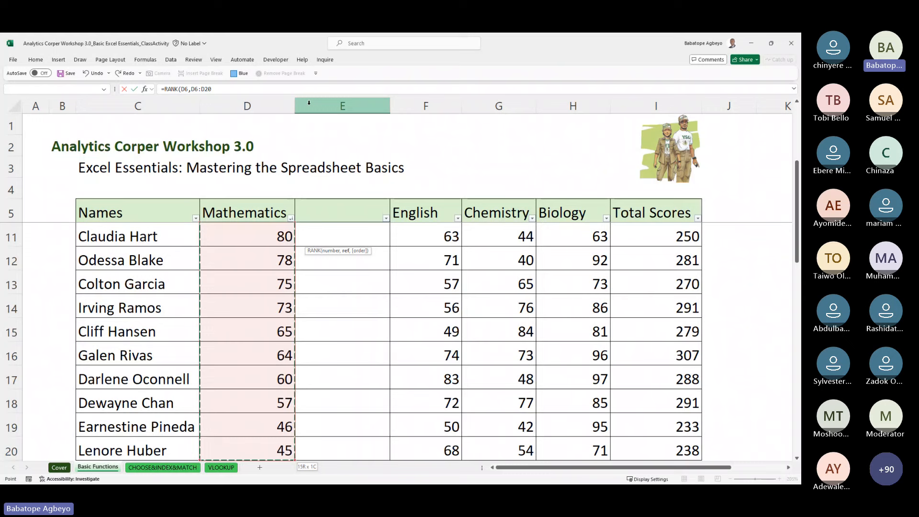
pyautogui.press('F4')
pyautogui.press('Return')
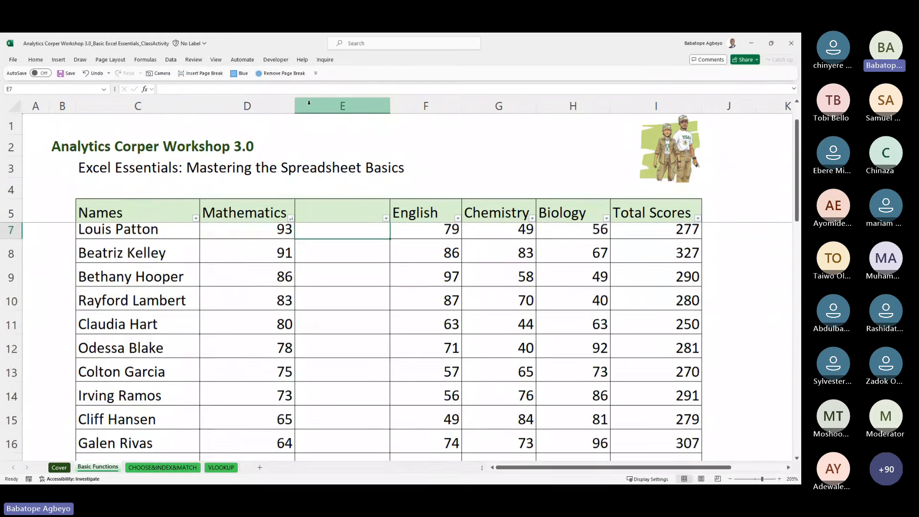
# Step: Fill the RANK formula down E6:E20, giving ranks 1 through 15
pyautogui.press('Up')
pyautogui.hotkey('shift', 'Down')
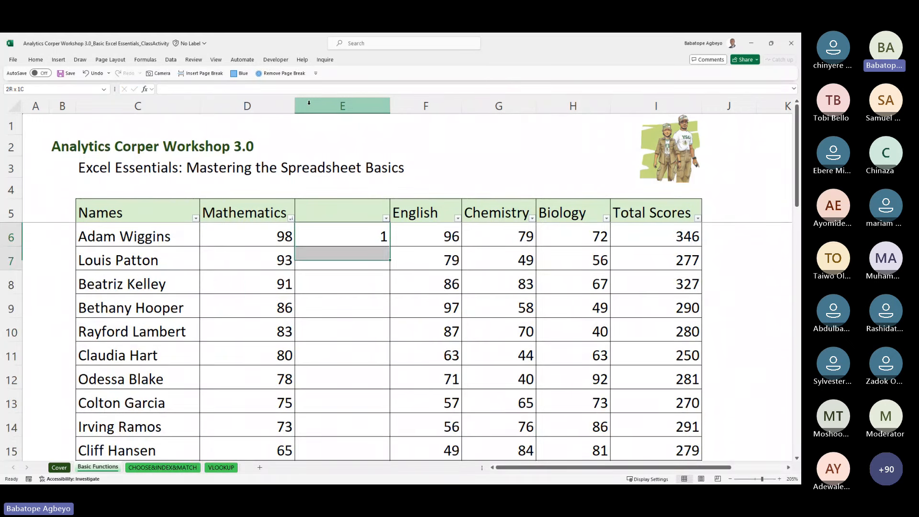
pyautogui.hotkey('shift', 'Down')
pyautogui.hotkey('ctrl', 'shift', 'Down')
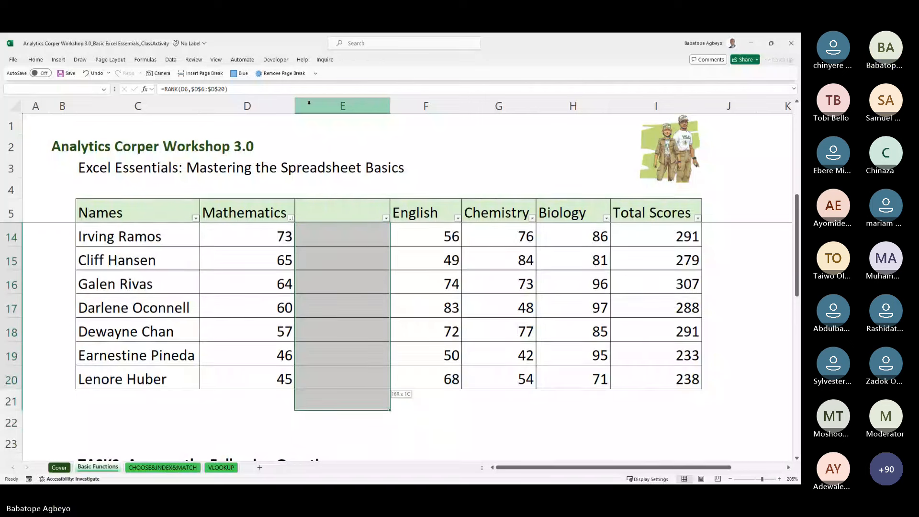
pyautogui.hotkey('ctrl', 'd')
pyautogui.press('Up')
pyautogui.press('Up')
pyautogui.press('Up')
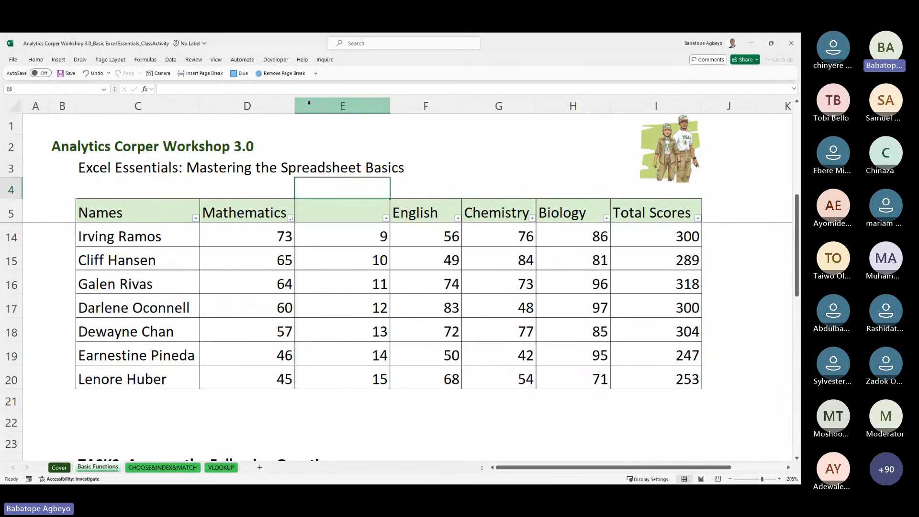
pyautogui.press('Down')
pyautogui.press('Down')
pyautogui.press('Down')
pyautogui.press('Down')
pyautogui.press('Down')
pyautogui.press('Down')
pyautogui.press('Down')
pyautogui.press('Down')
pyautogui.press('Down')
pyautogui.press('Down')
pyautogui.press('Down')
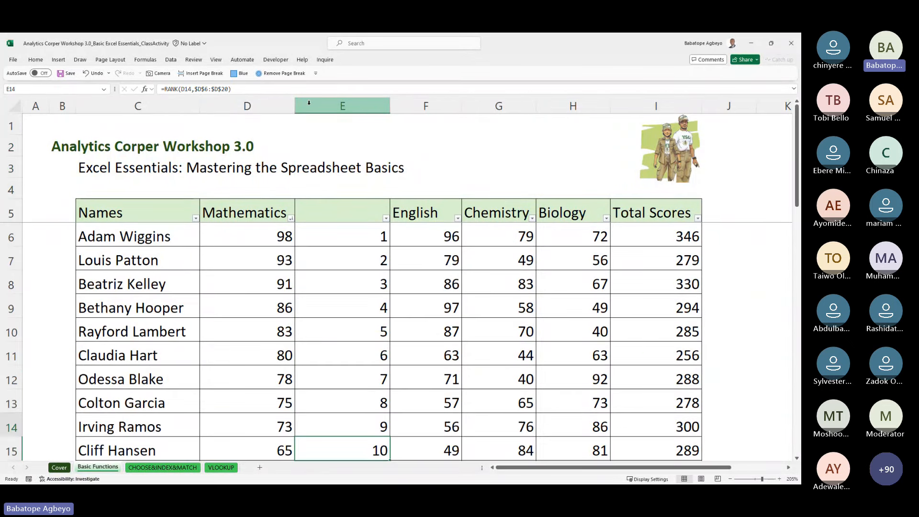